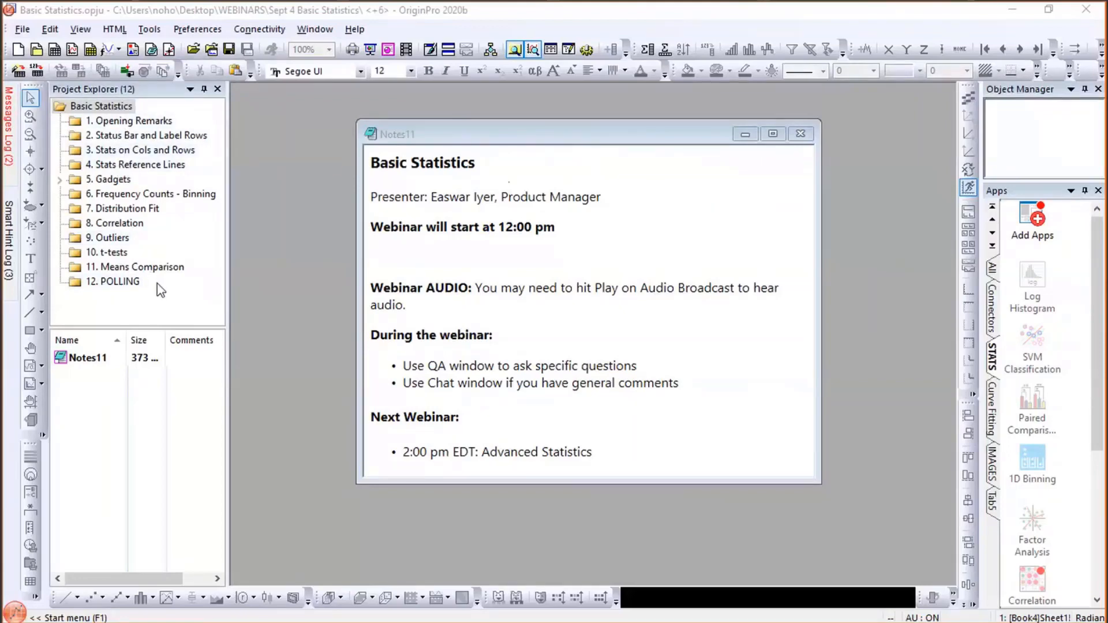
# - Switch to the browser and open the Training Webinars page from the support section of the OriginLab website
pyautogui.hotkey('alt', 'Tab')
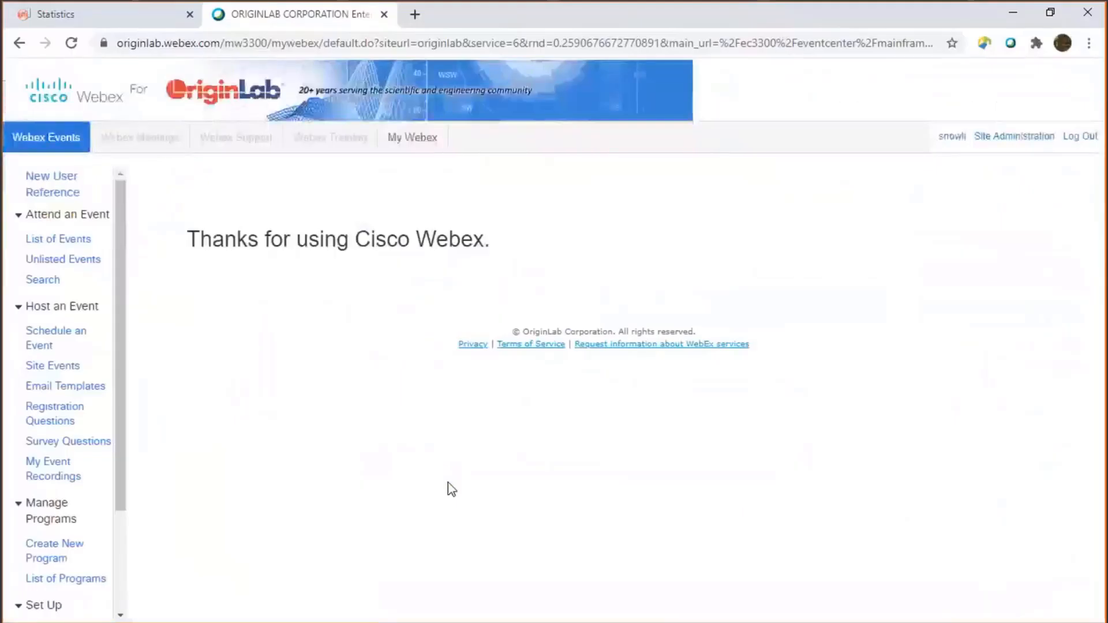
pyautogui.click(118, 10)
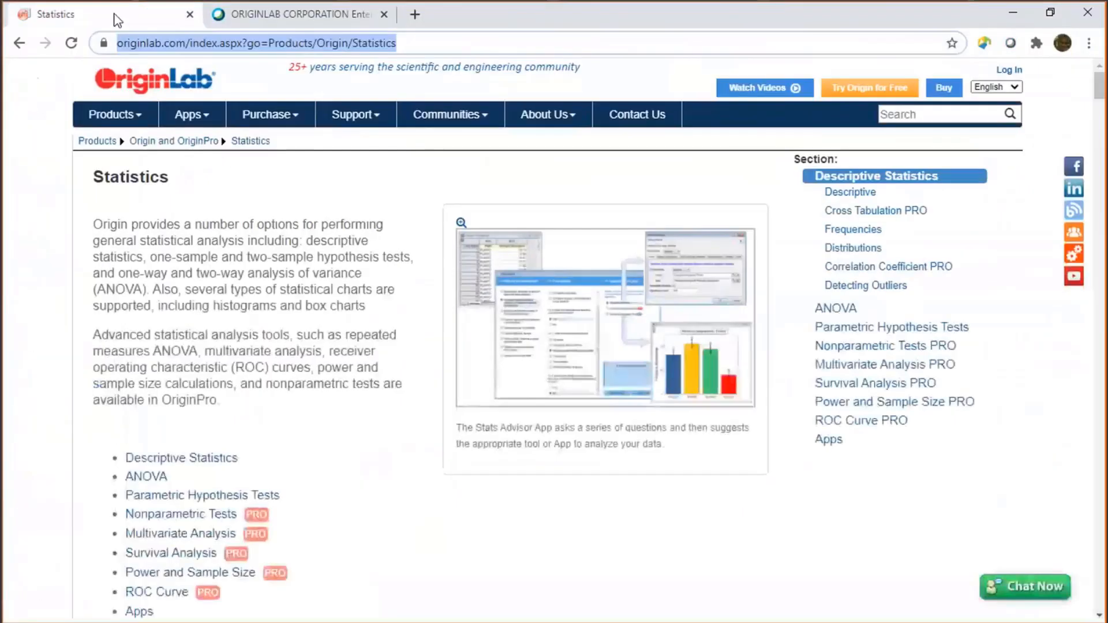
pyautogui.click(194, 83)
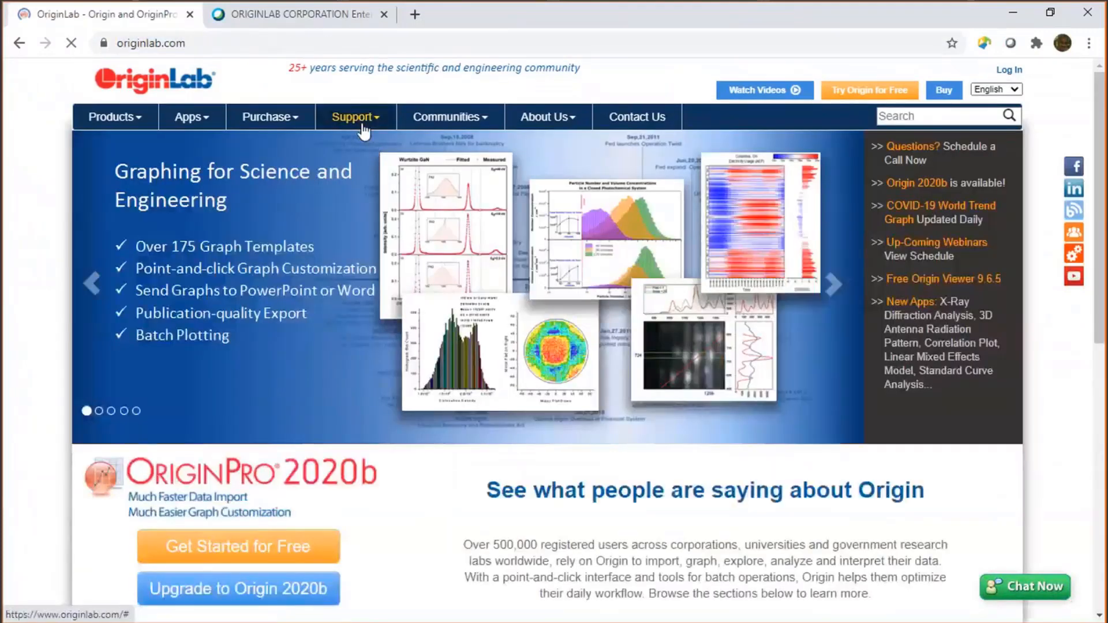
pyautogui.moveTo(364, 131)
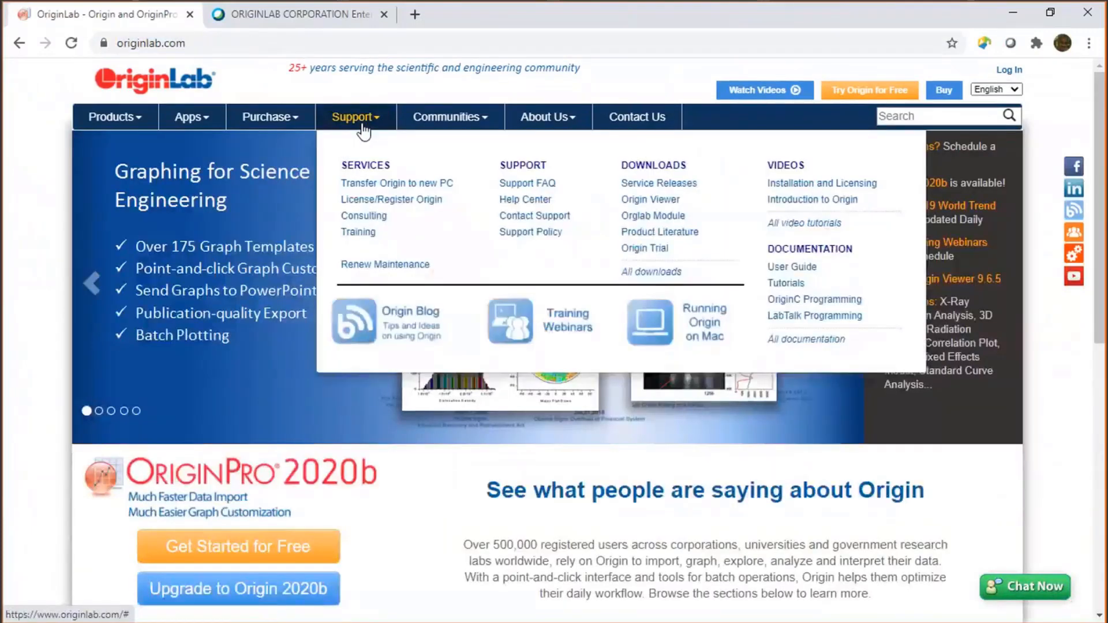
pyautogui.click(568, 325)
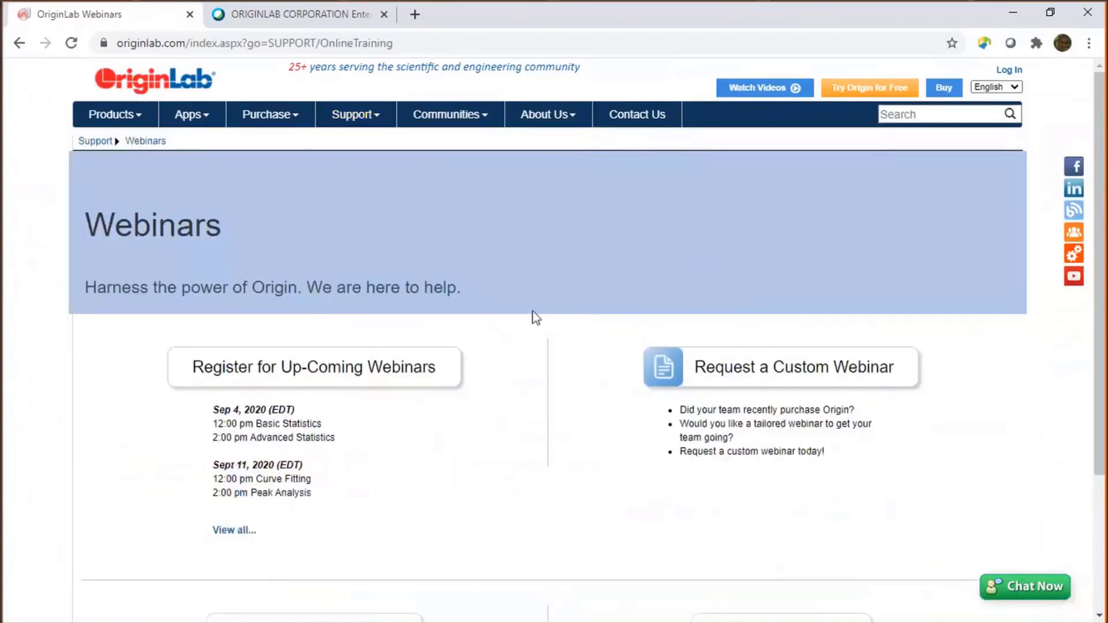
# - Highlight the Basic Statistics and Advanced Statistics entries for Sep 4, 2020 among the up-coming webinars
pyautogui.scroll(-3, 495, 286)
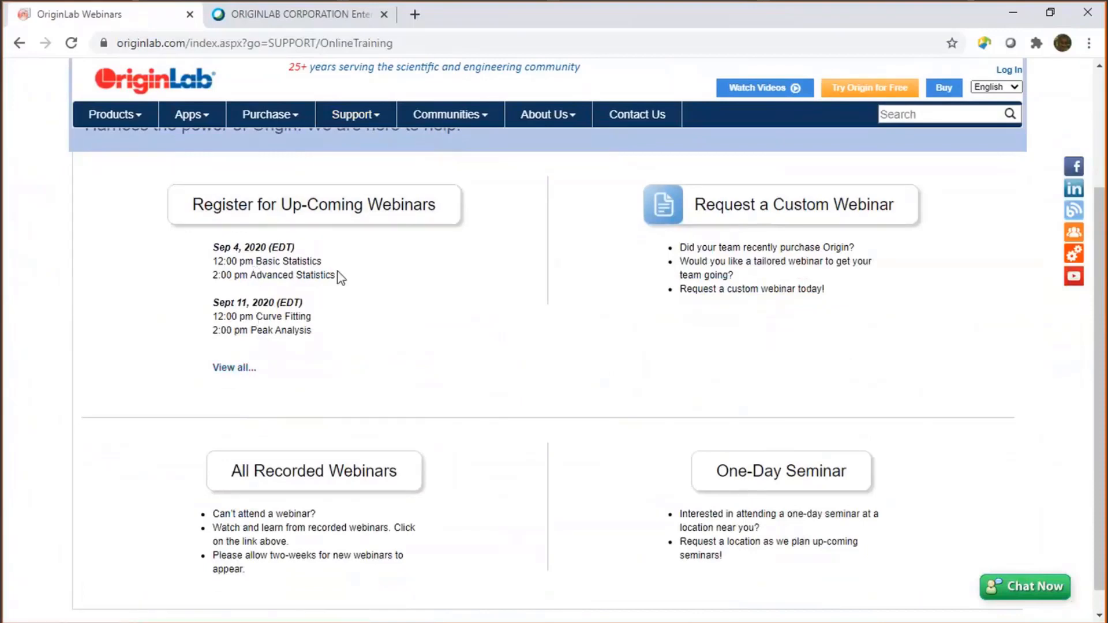
pyautogui.moveTo(338, 271); pyautogui.dragTo(214, 266)
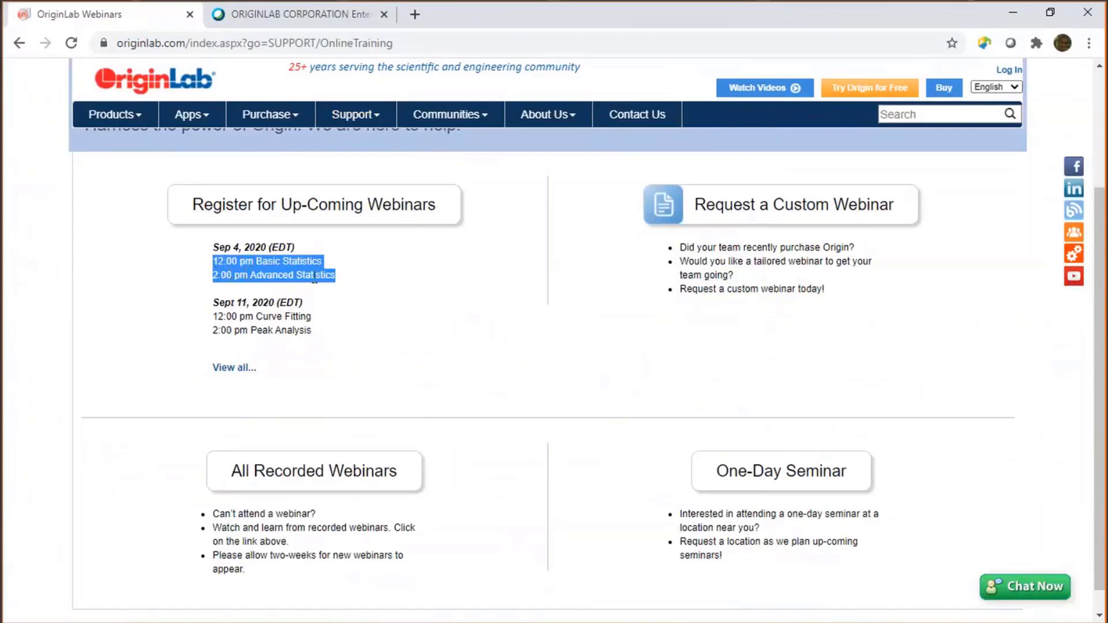
pyautogui.click(353, 284)
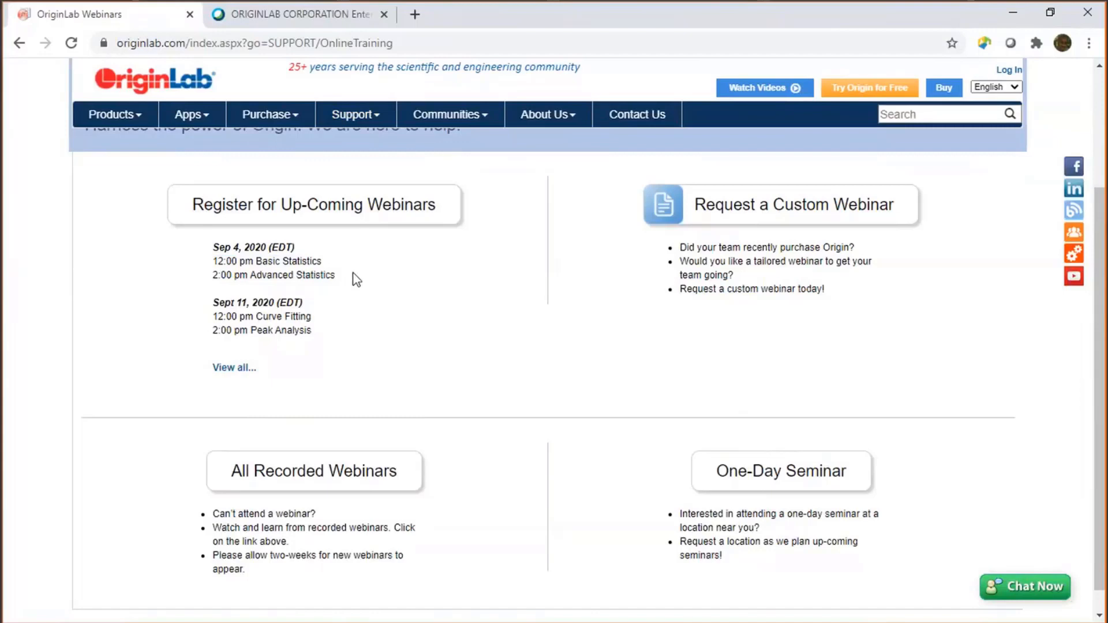
# - Open the full up-coming webinar schedule and look through the listed topics and dates
pyautogui.click(237, 368)
pyautogui.scroll(-3, 329, 347)
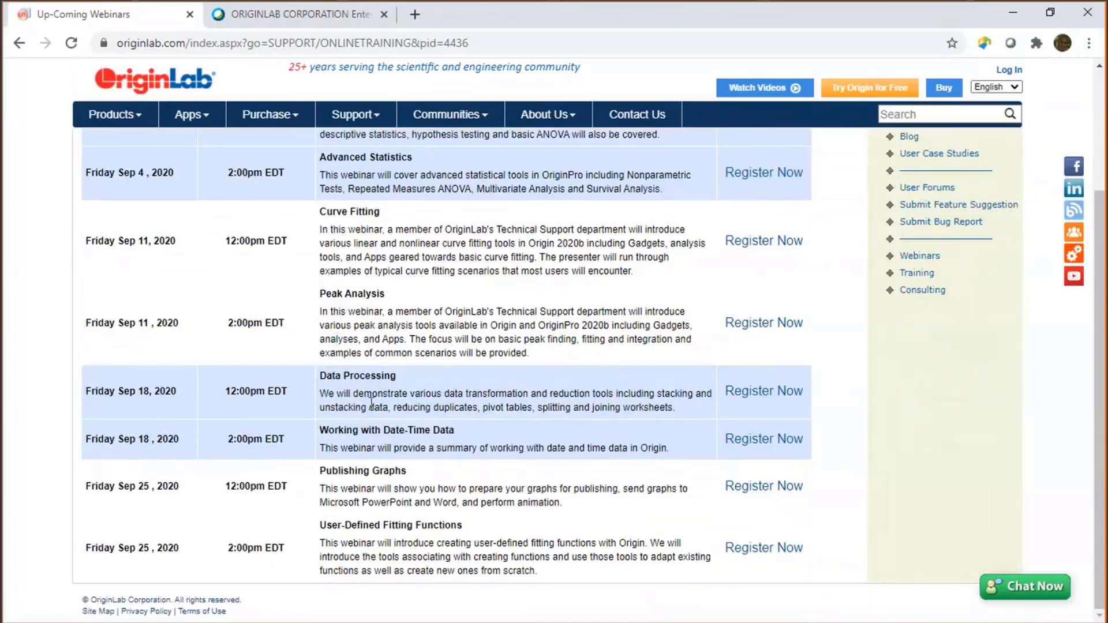
pyautogui.scroll(3, 375, 470)
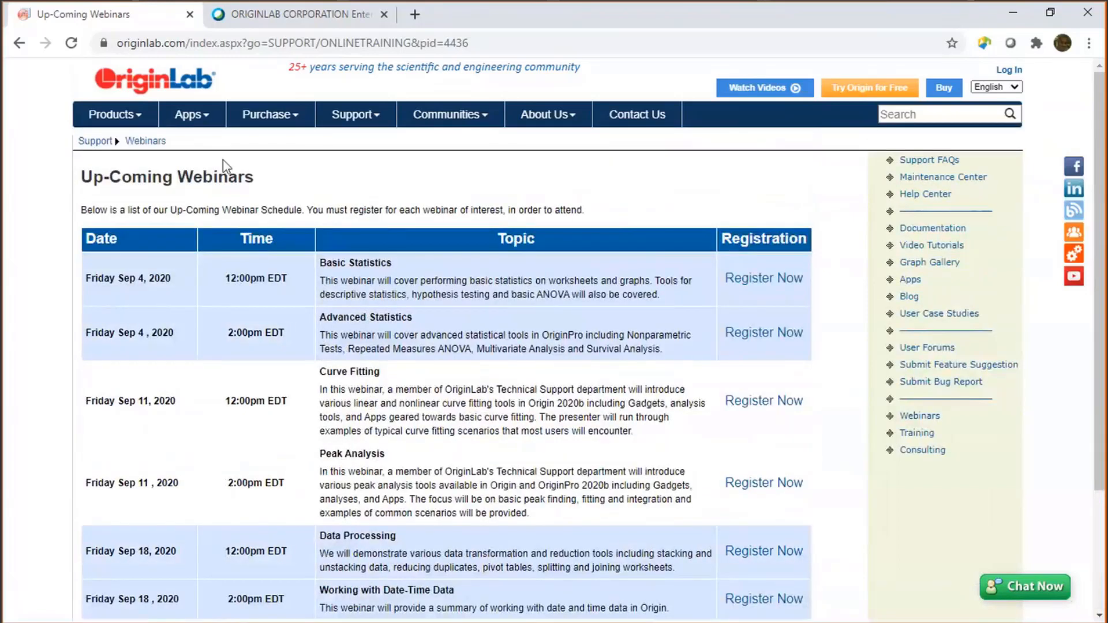
# - Return to the Webinars page and open the All Recorded Webinars list
pyautogui.click(19, 45)
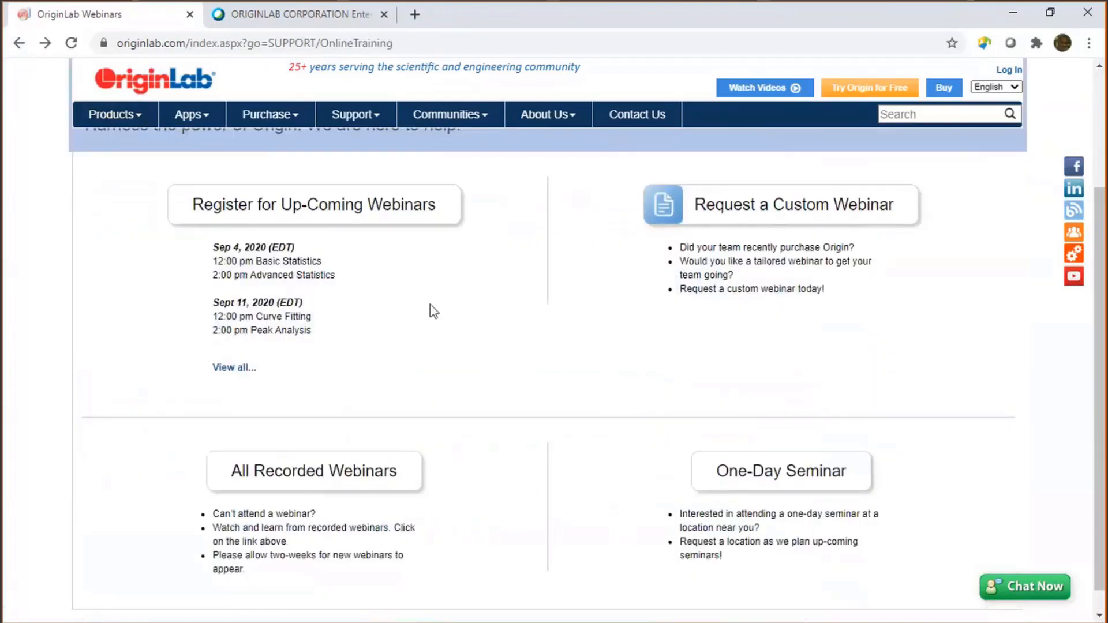
pyautogui.scroll(-1, 434, 311)
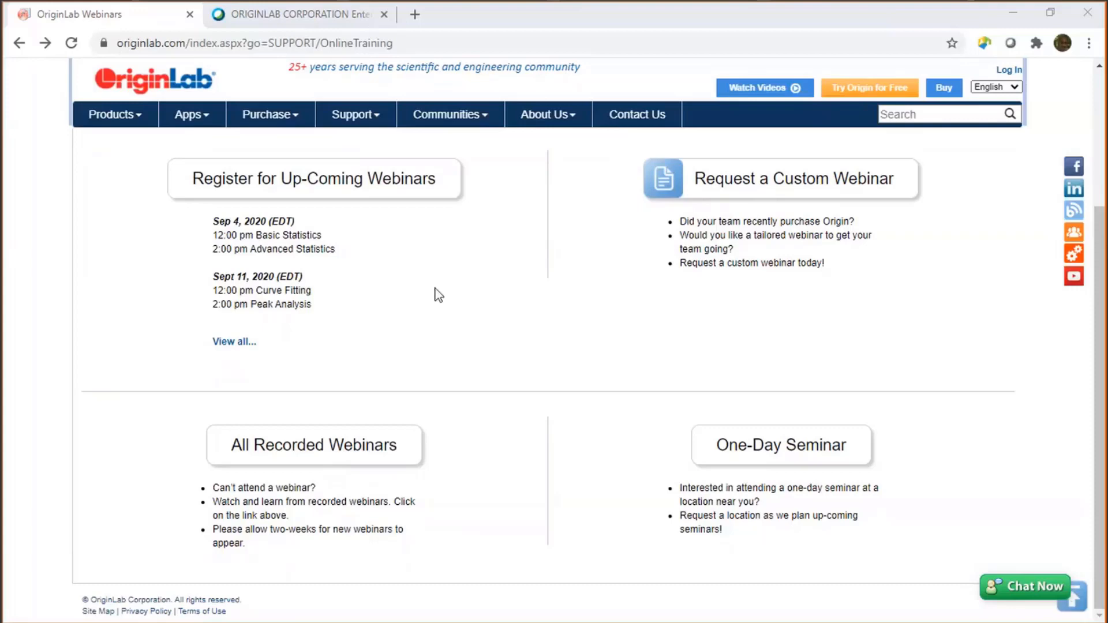
pyautogui.click(361, 450)
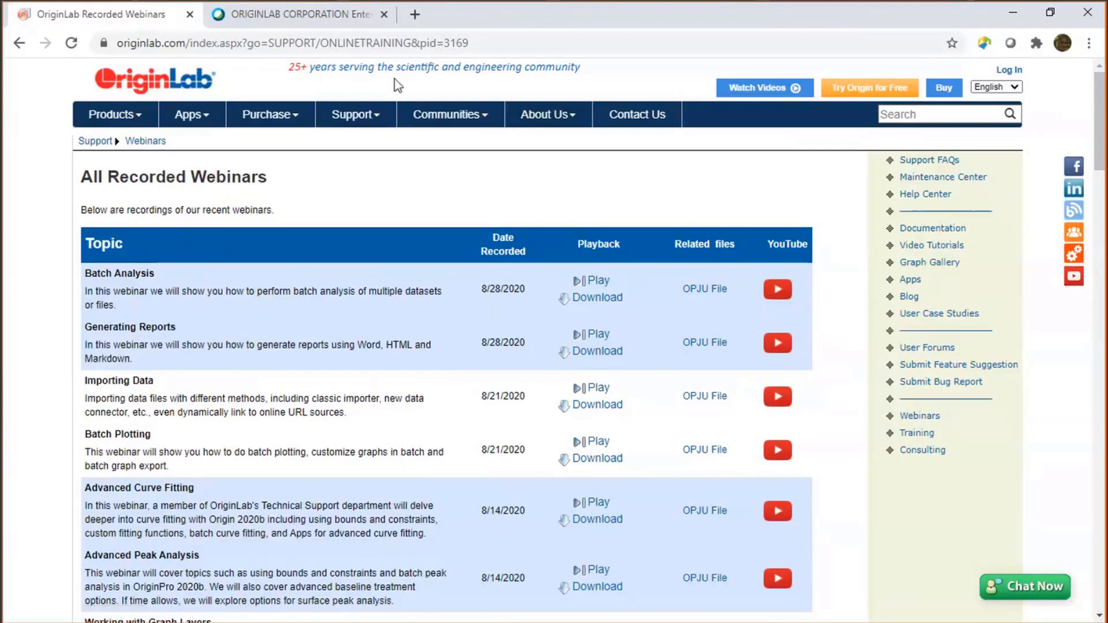
# - Switch back to OriginPro, open the 1. Opening Remarks folder, and highlight the Statistics web page link in its notes
pyautogui.hotkey('alt', 'Tab')
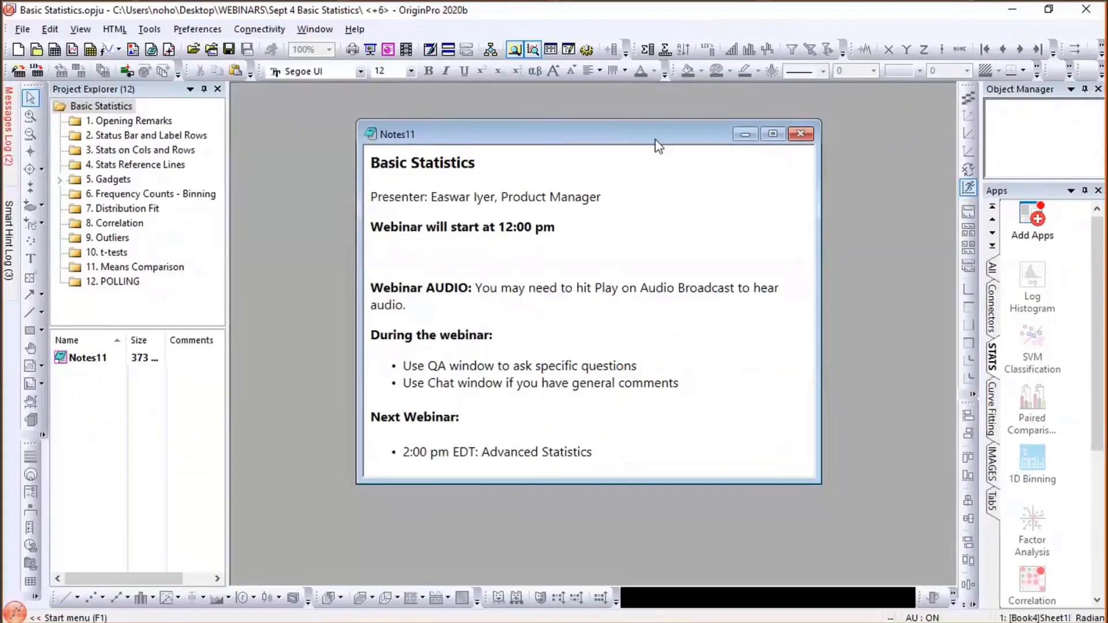
pyautogui.moveTo(583, 124); pyautogui.dragTo(512, 108)
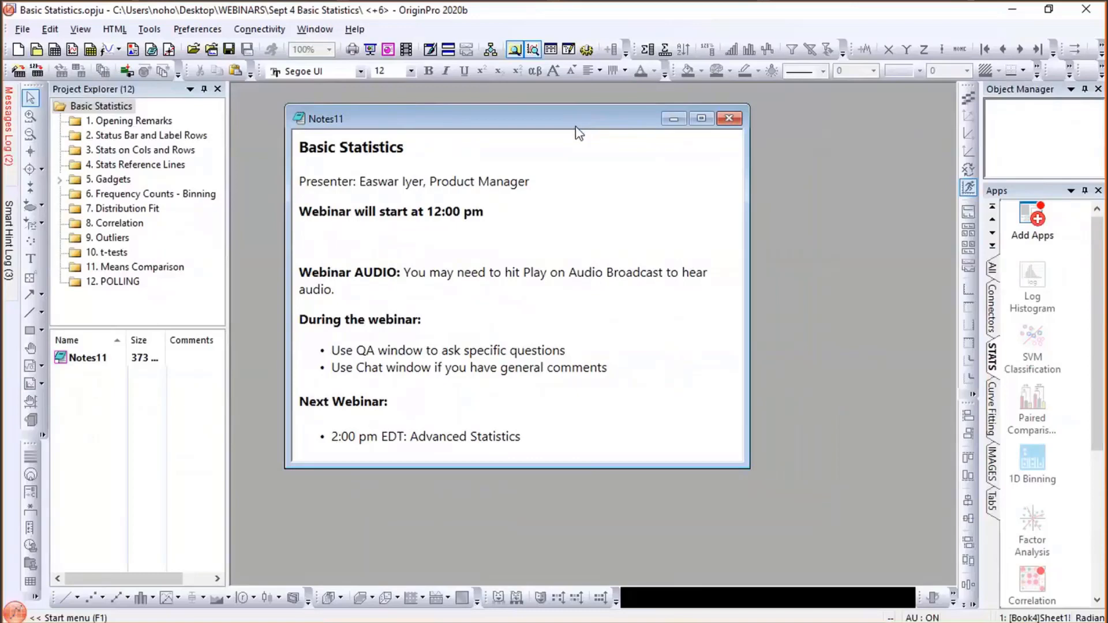
pyautogui.click(151, 122)
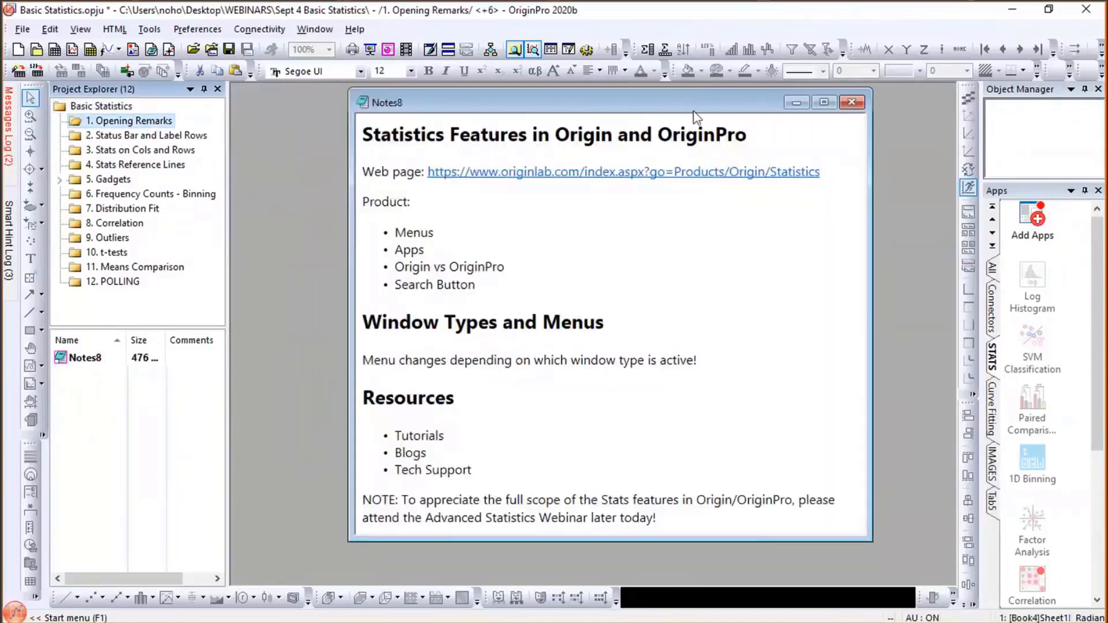
pyautogui.moveTo(629, 110); pyautogui.dragTo(565, 110)
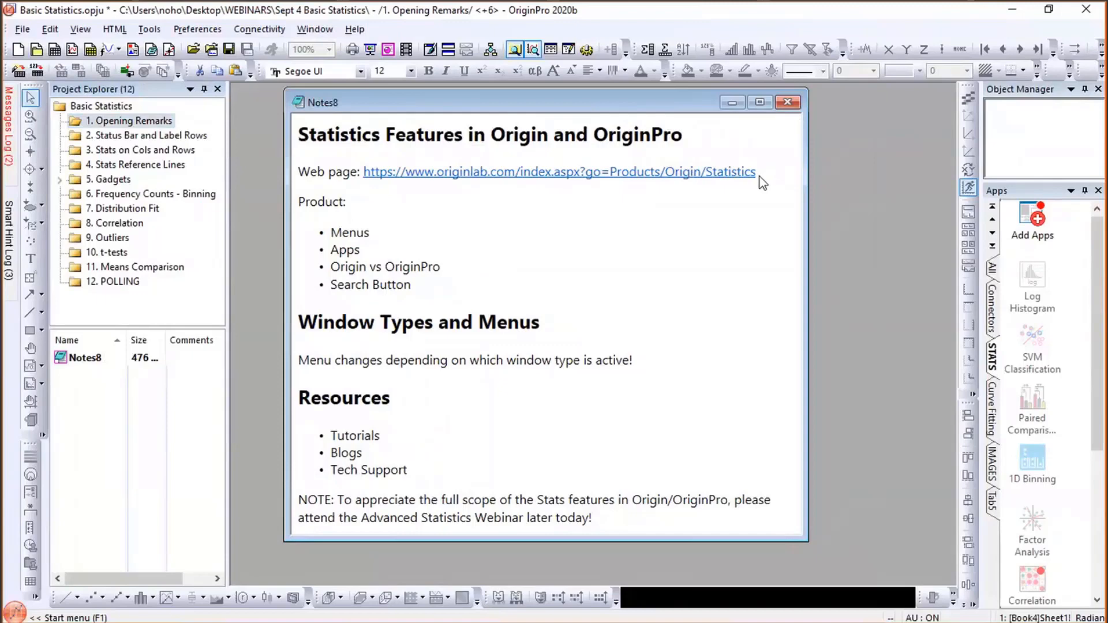
pyautogui.moveTo(760, 177); pyautogui.dragTo(372, 173)
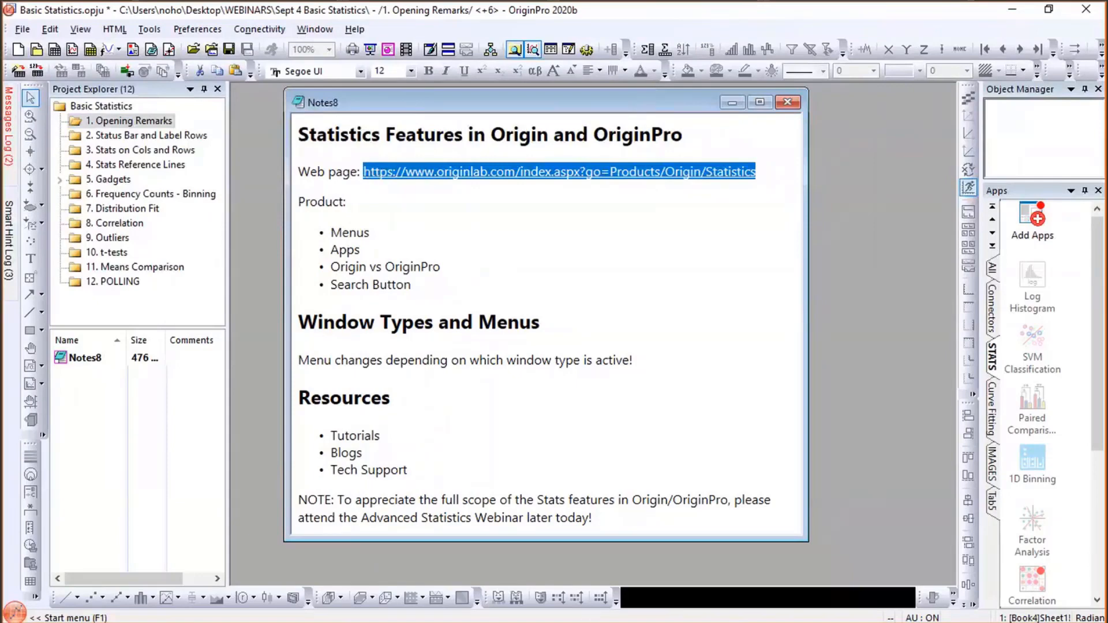
# - Switch to the browser, open the Origin product page, and look through its introduction and graphing sections
pyautogui.hotkey('alt', 'Tab')
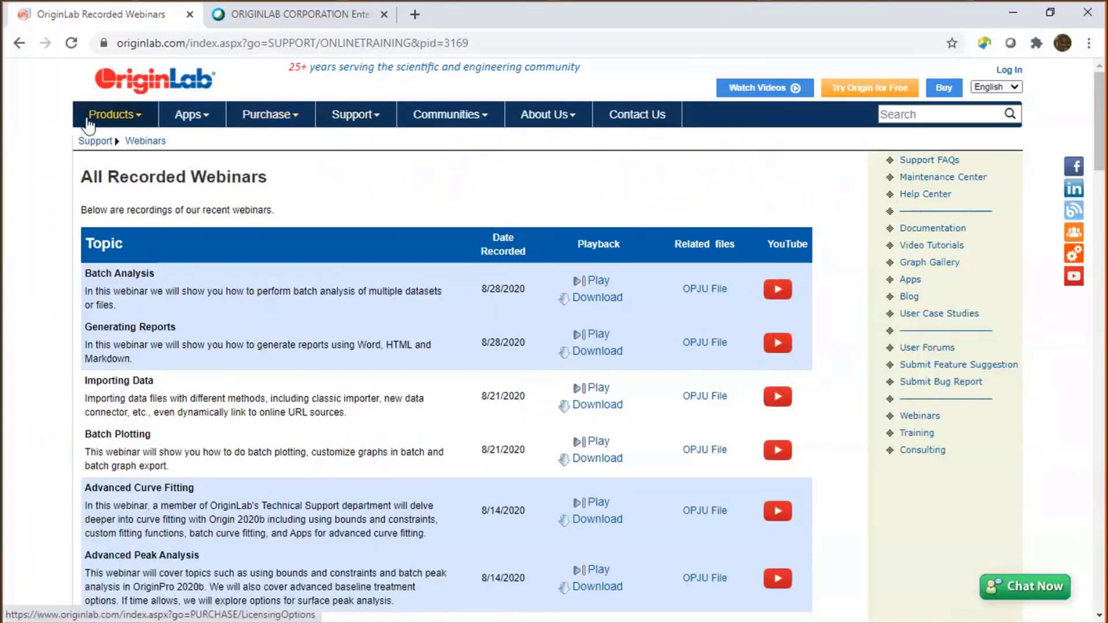
pyautogui.click(124, 91)
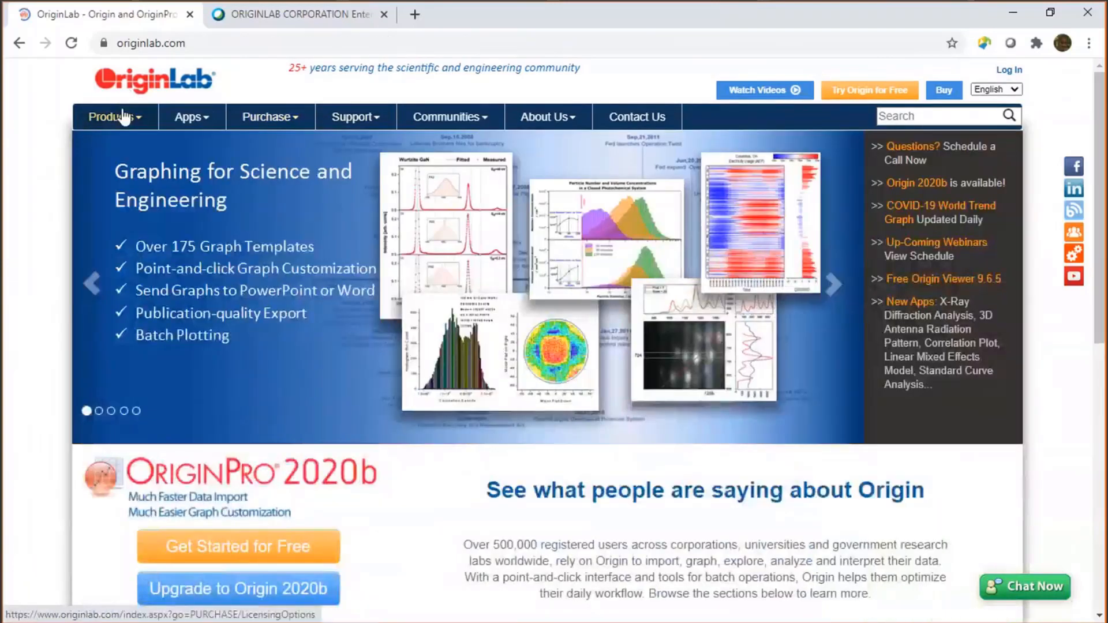
pyautogui.moveTo(116, 115)
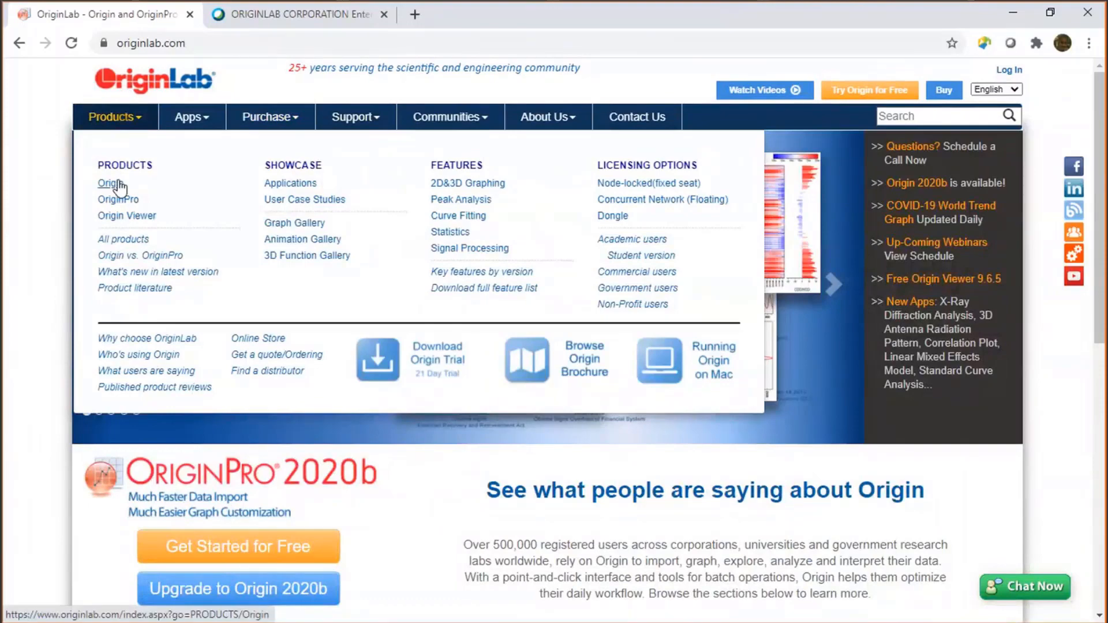
pyautogui.click(117, 185)
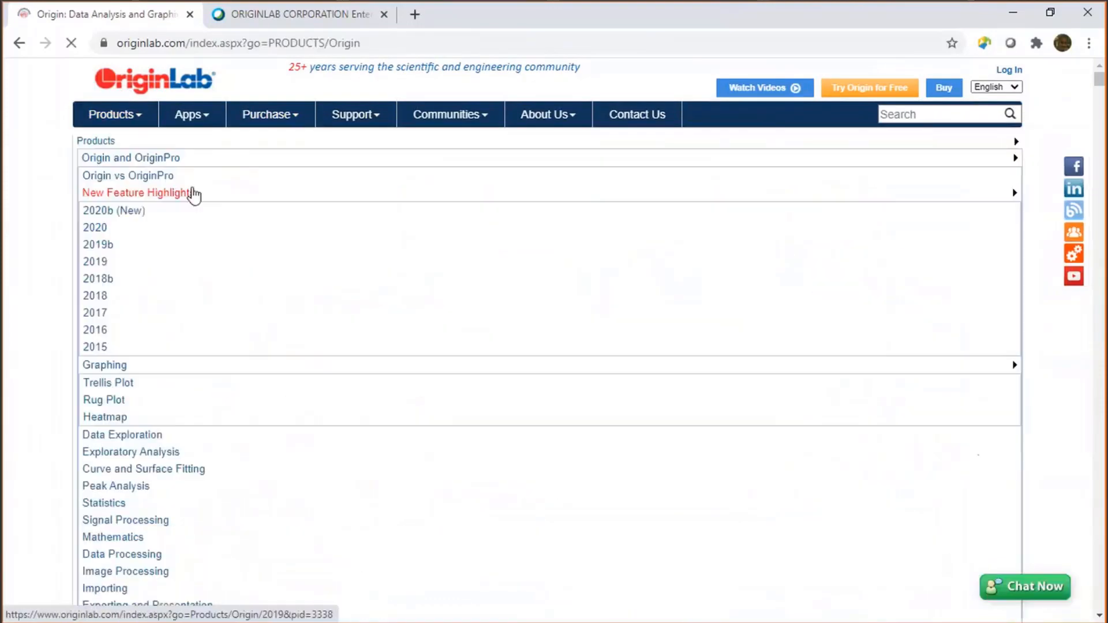
pyautogui.scroll(-8, 195, 194)
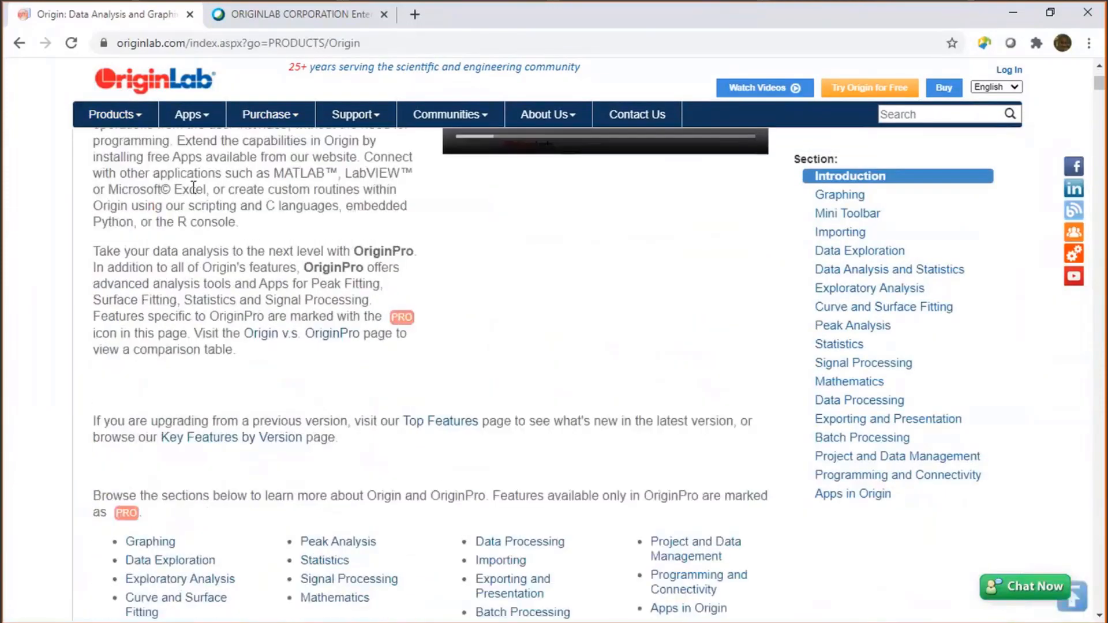
pyautogui.scroll(-12, 193, 187)
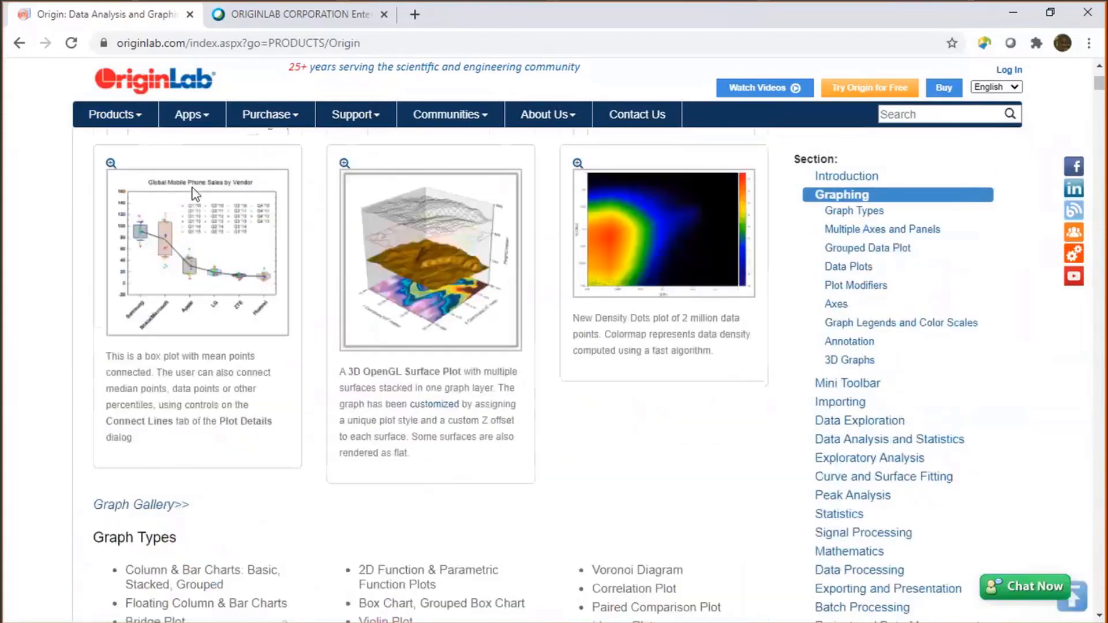
pyautogui.scroll(-12, 195, 194)
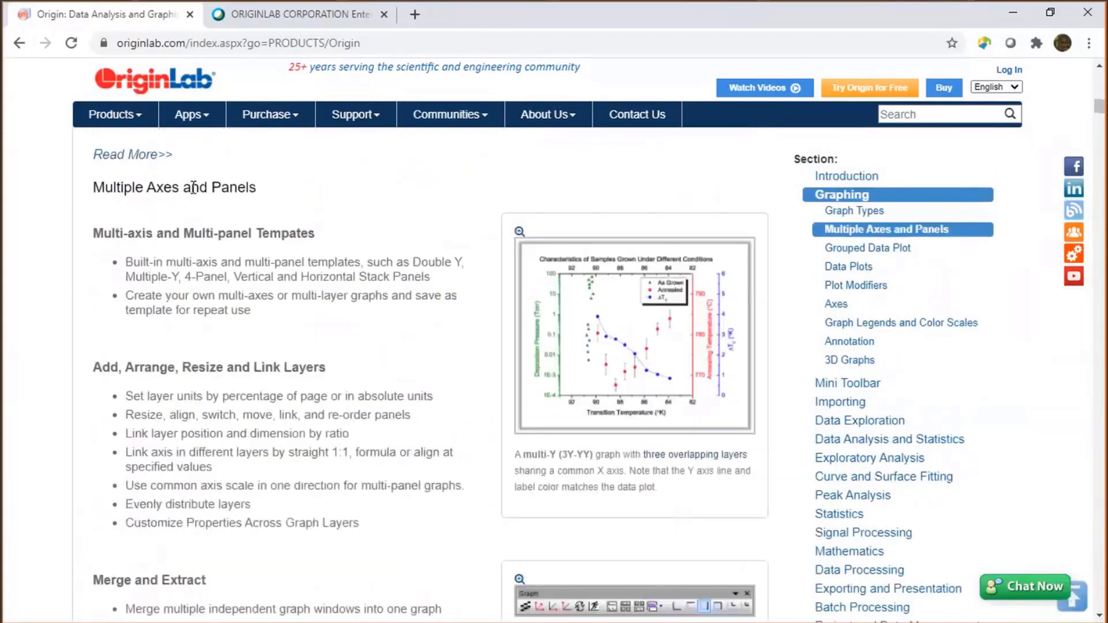
pyautogui.scroll(-18, 194, 188)
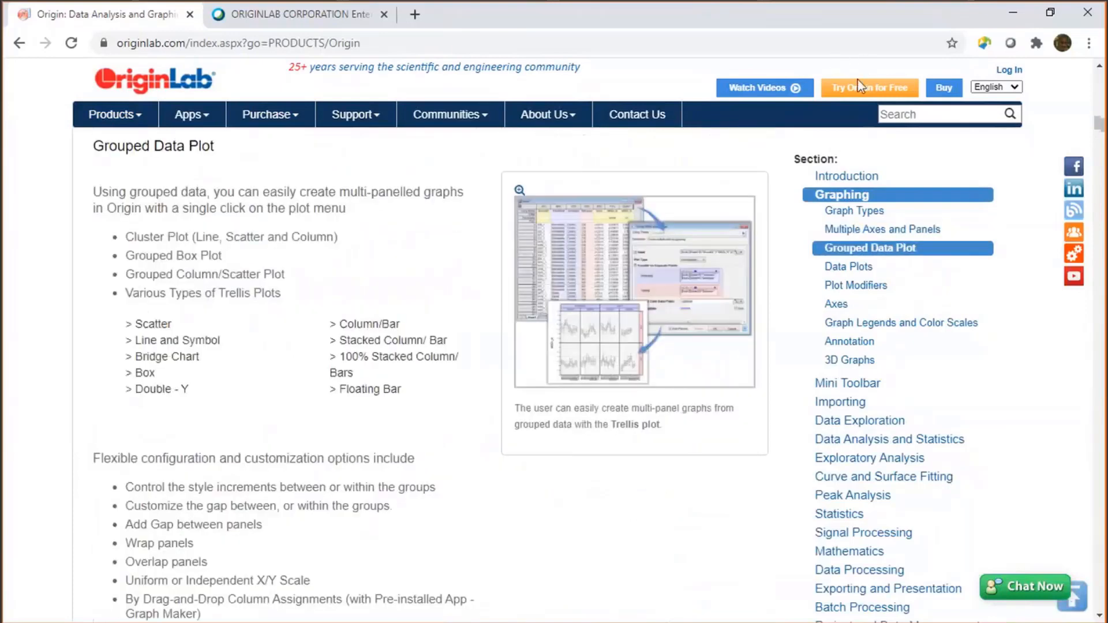
# - Open the detailed Statistics page from the product page's Statistics section and view its Multivariate Analysis section
pyautogui.hotkey('alt', 'Tab')
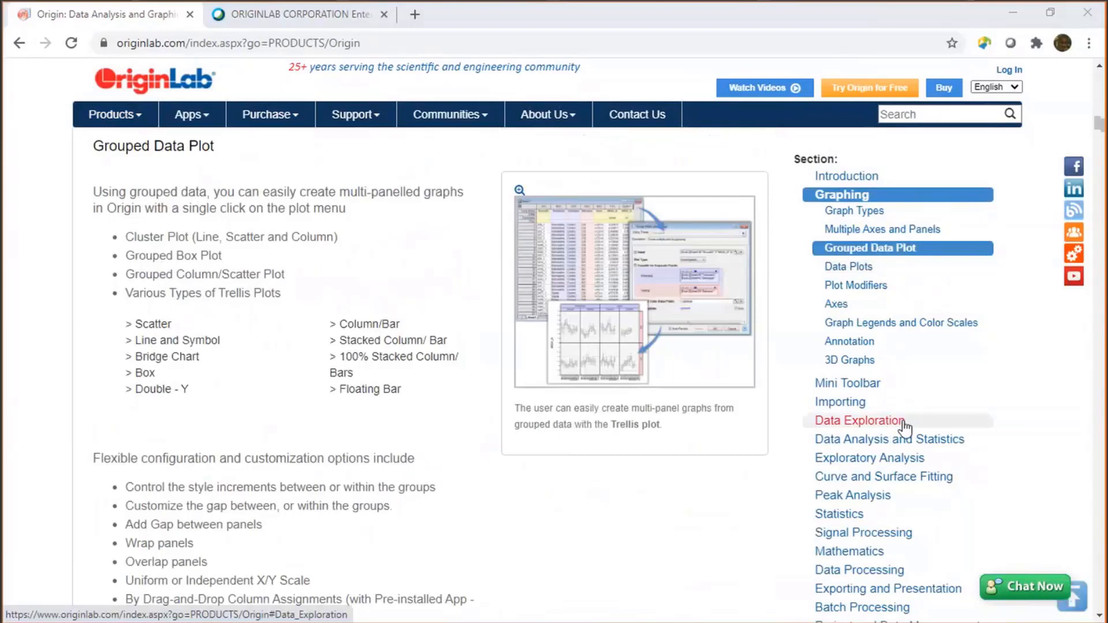
pyautogui.click(851, 518)
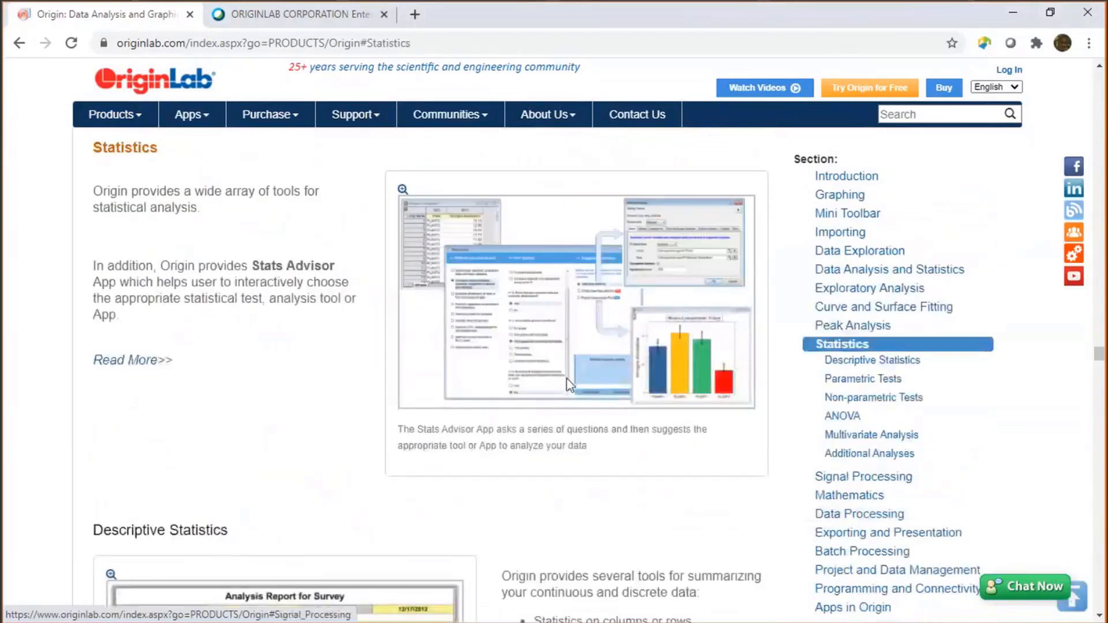
pyautogui.click(149, 362)
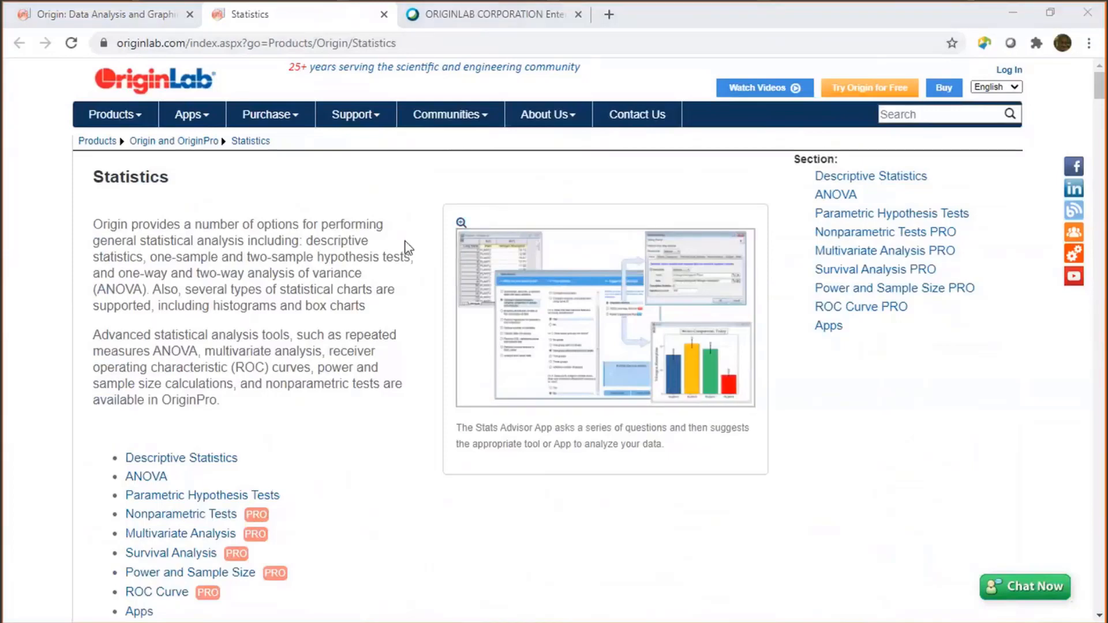
pyautogui.scroll(-3, 405, 242)
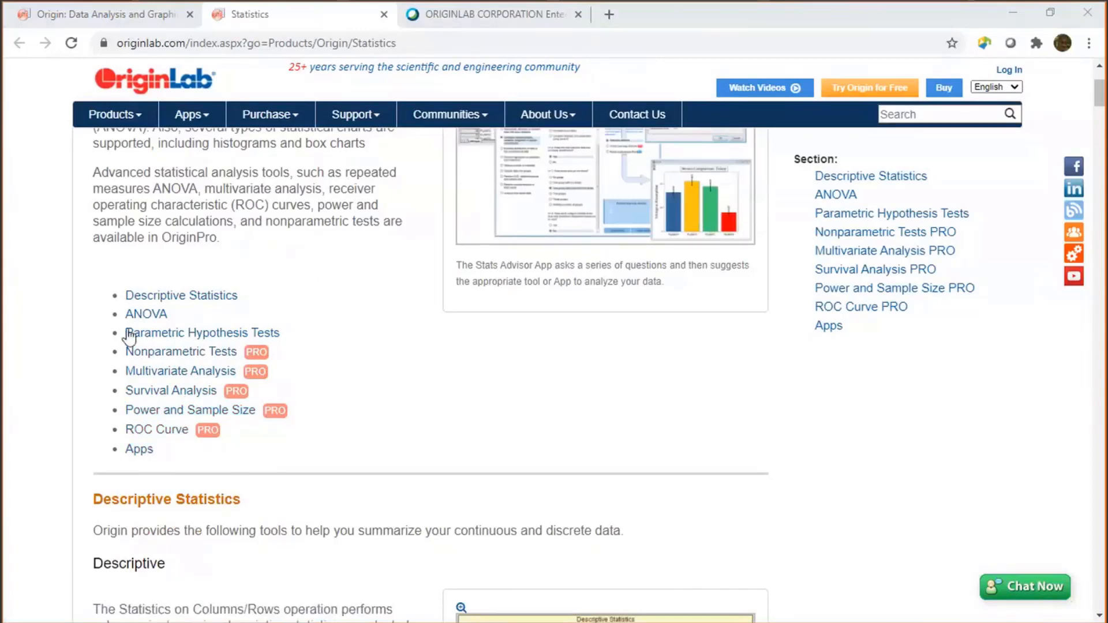
pyautogui.click(180, 378)
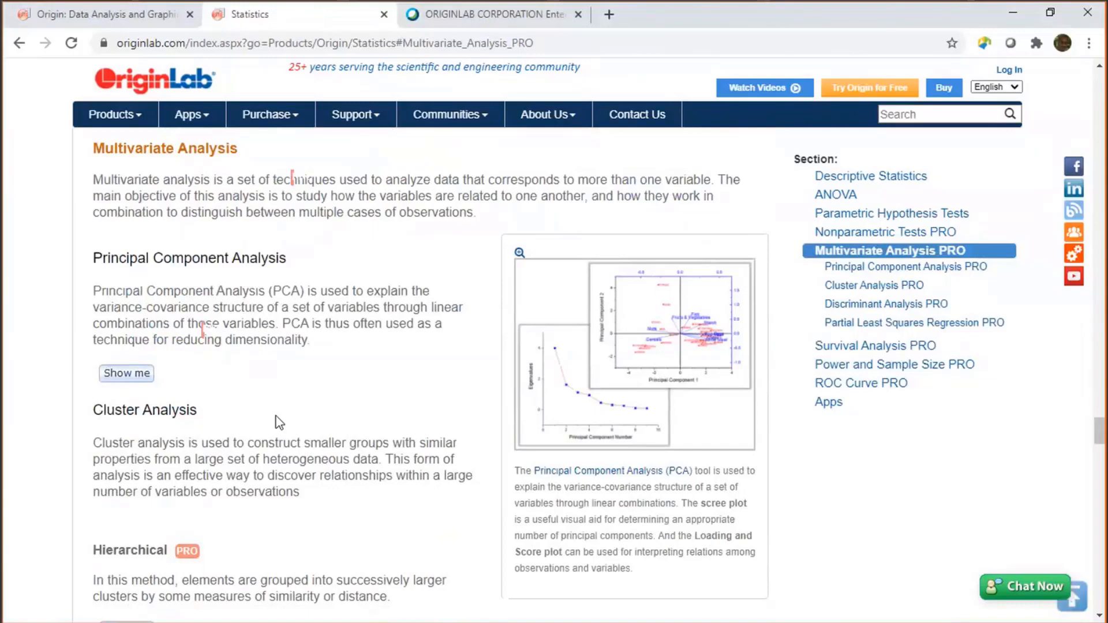
# - Switch to OriginPro, move the notes window aside, and create a new workbook, graph and matrix, with the matrix moved below the graph's upper part
pyautogui.hotkey('alt', 'Tab')
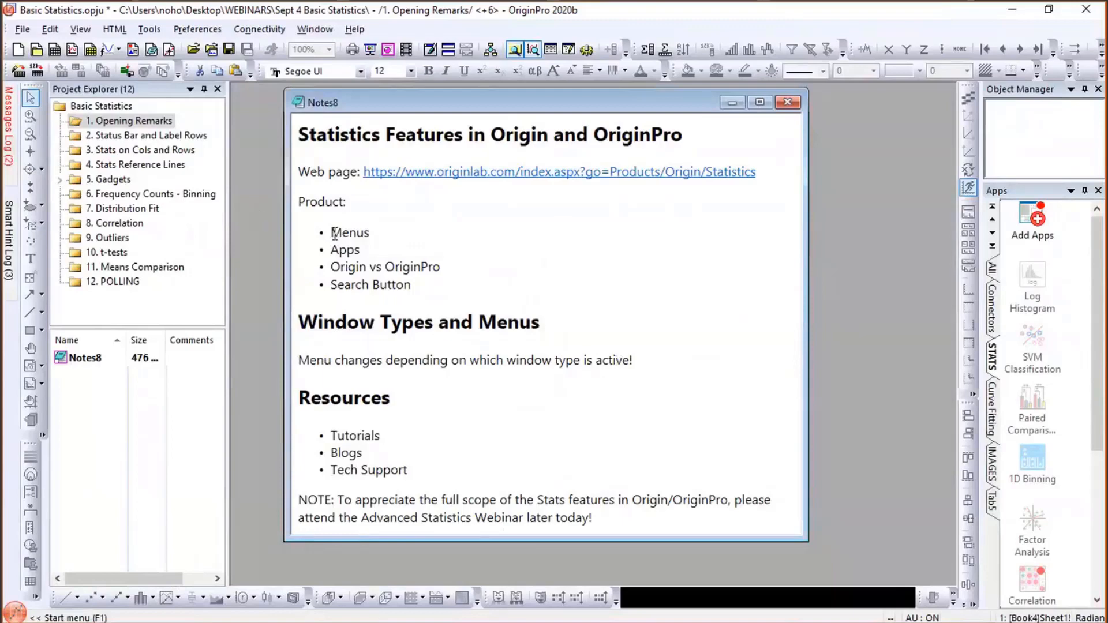
pyautogui.moveTo(366, 106); pyautogui.dragTo(565, 115)
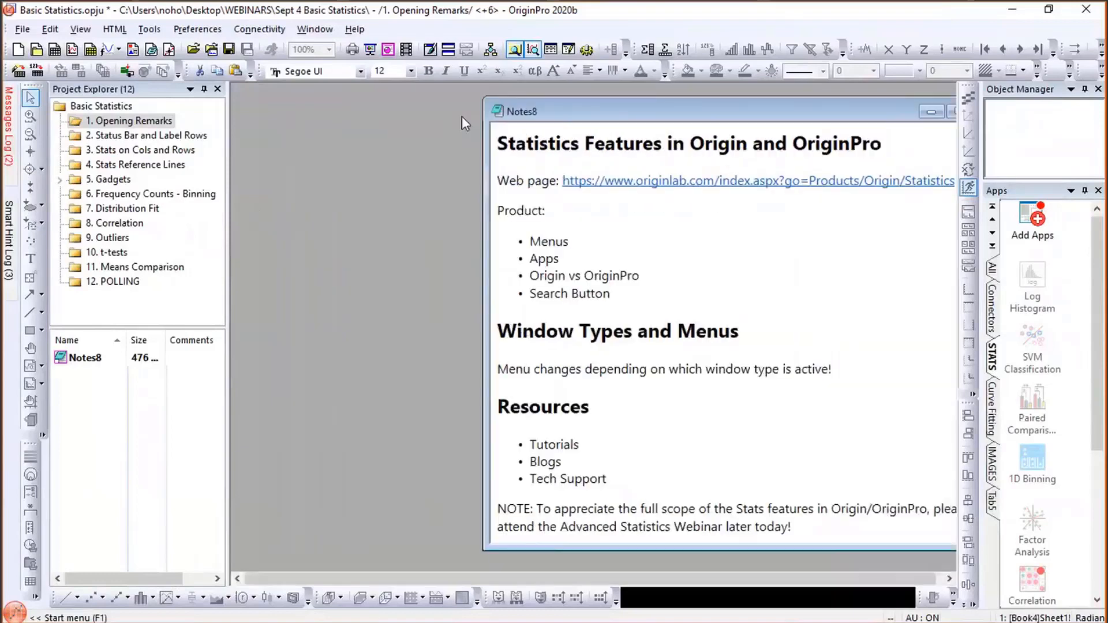
pyautogui.click(55, 51)
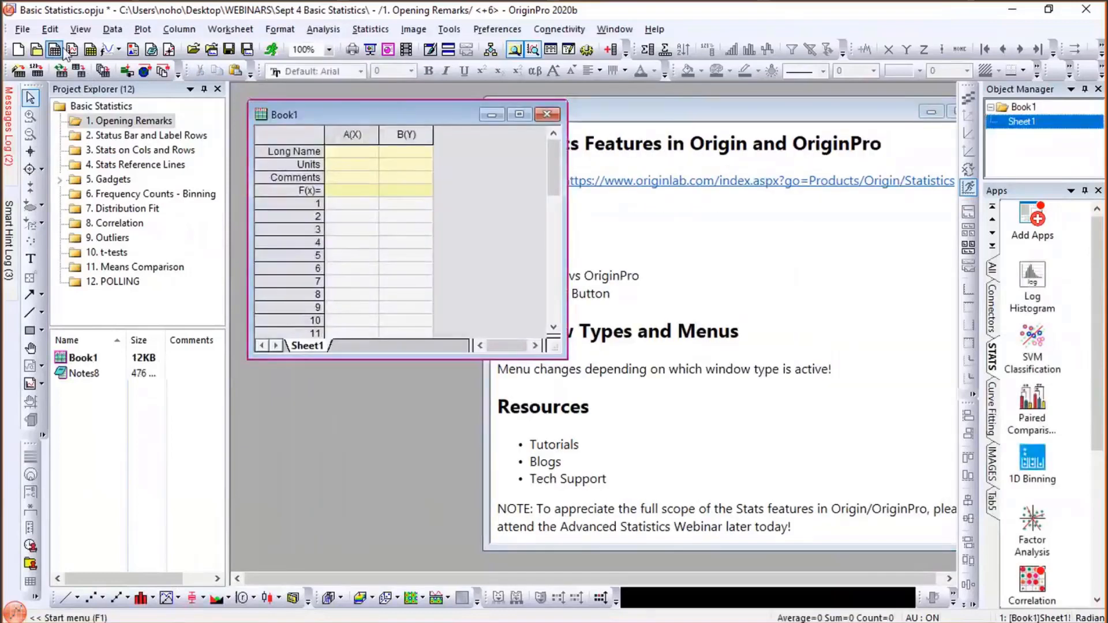
pyautogui.click(71, 51)
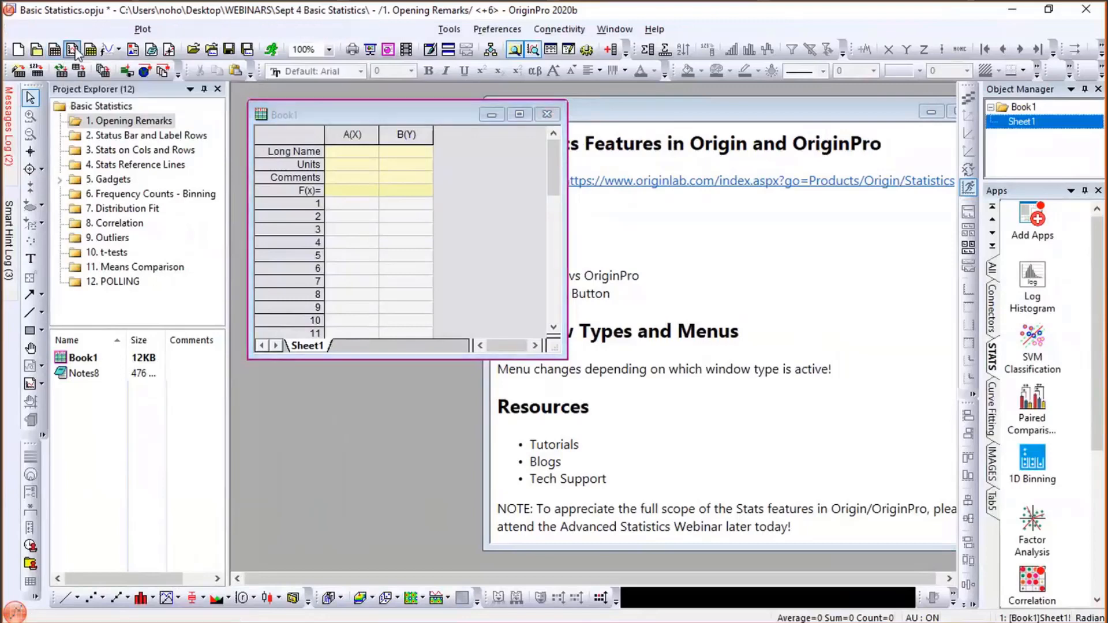
pyautogui.click(90, 51)
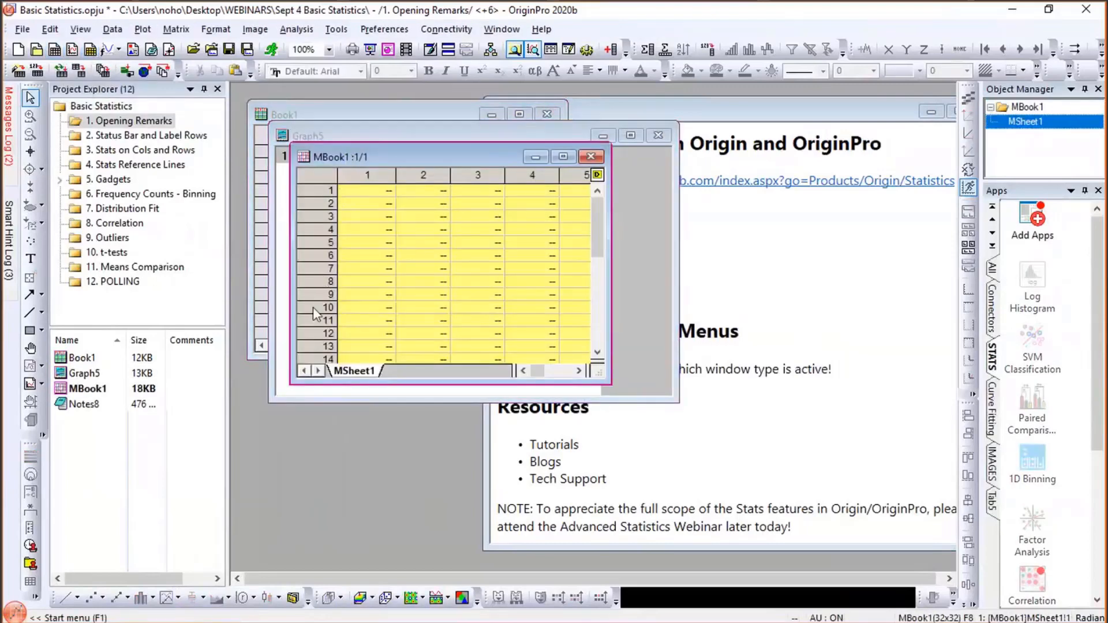
pyautogui.moveTo(348, 152); pyautogui.dragTo(313, 307)
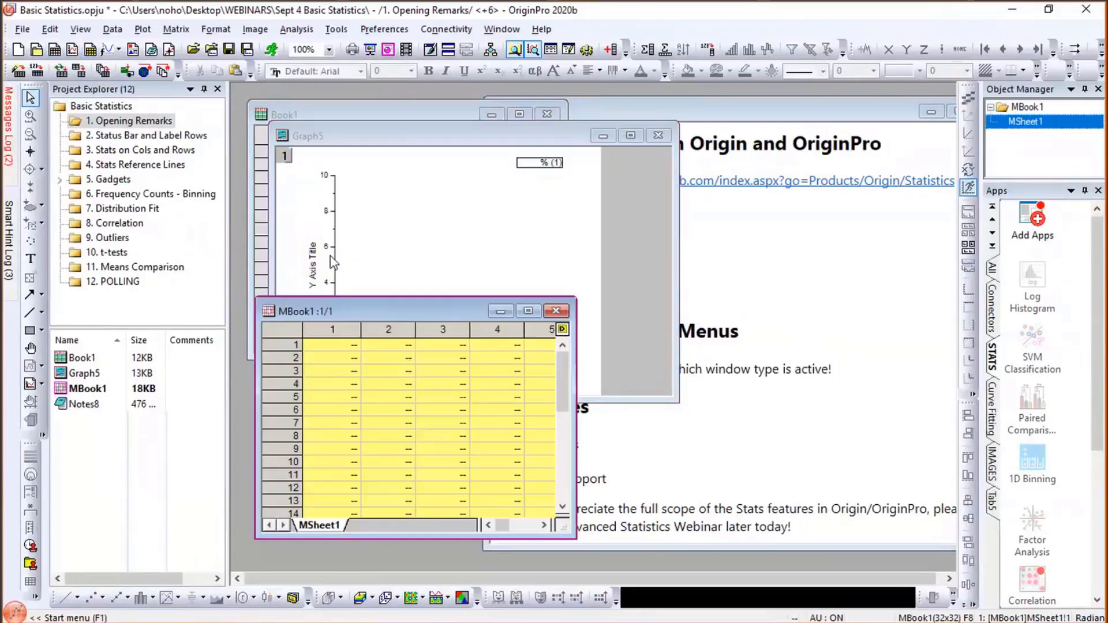
# - Activate the new workbook and look through its Statistics commands, including Descriptive Statistics and Power and Sample Size
pyautogui.click(340, 113)
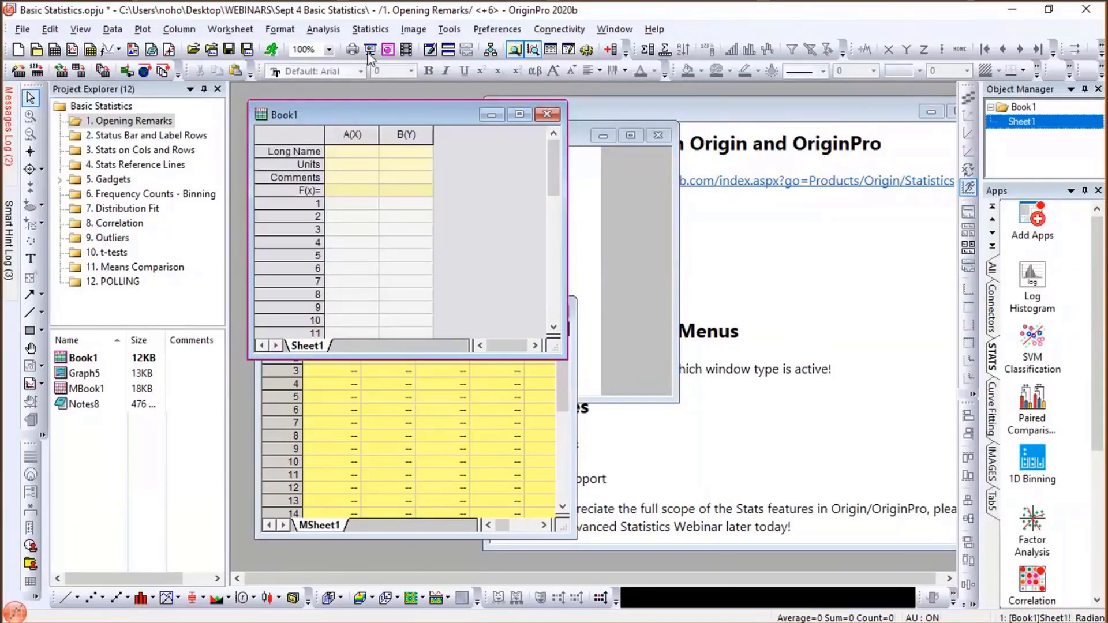
pyautogui.click(370, 30)
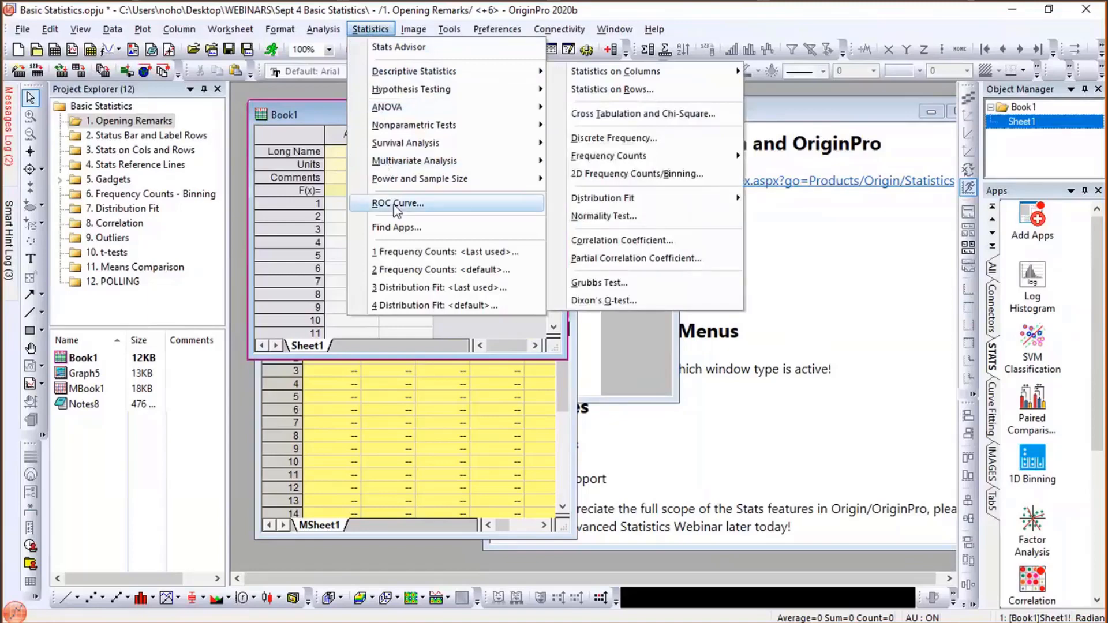
pyautogui.moveTo(400, 183)
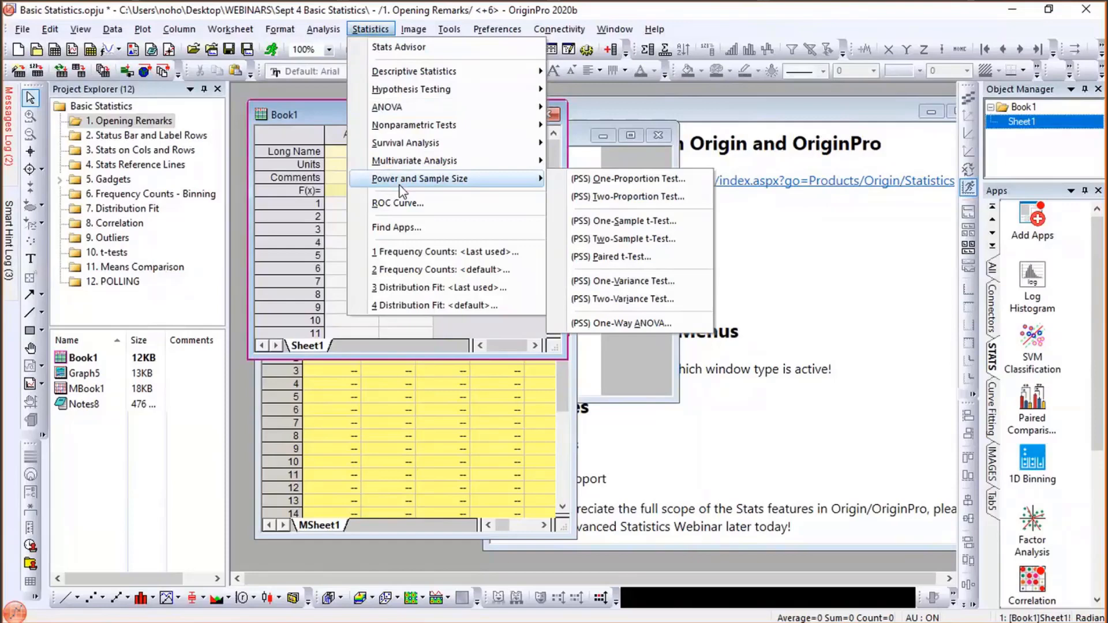
# - Activate the graph, matrix and workbook in turn to compare their available commands, viewing the matrix's Analysis commands
pyautogui.click(580, 147)
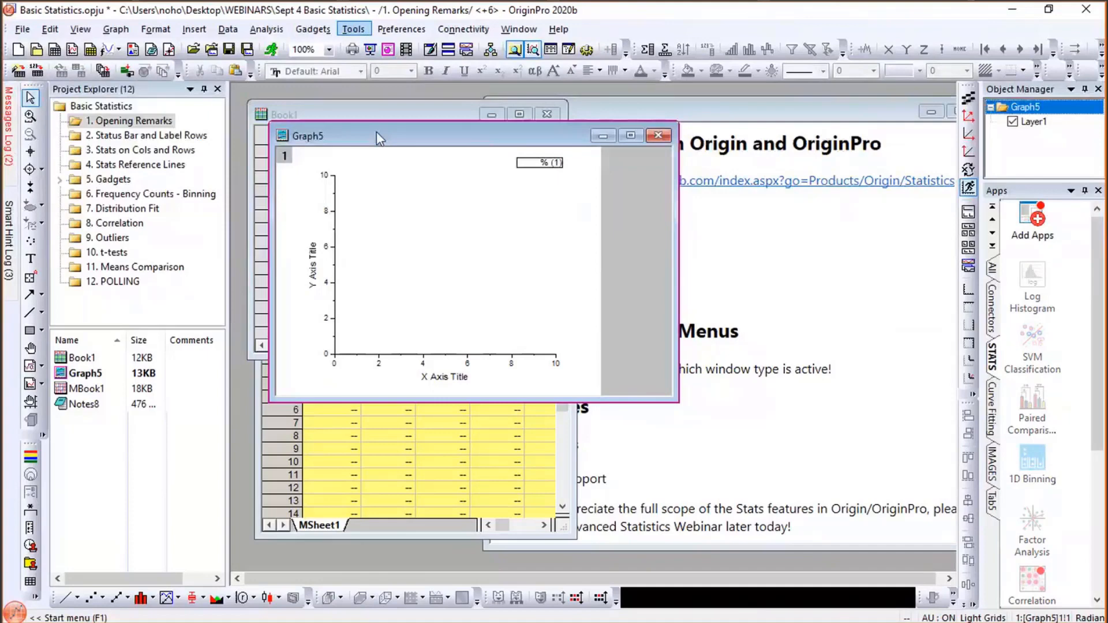
pyautogui.click(392, 434)
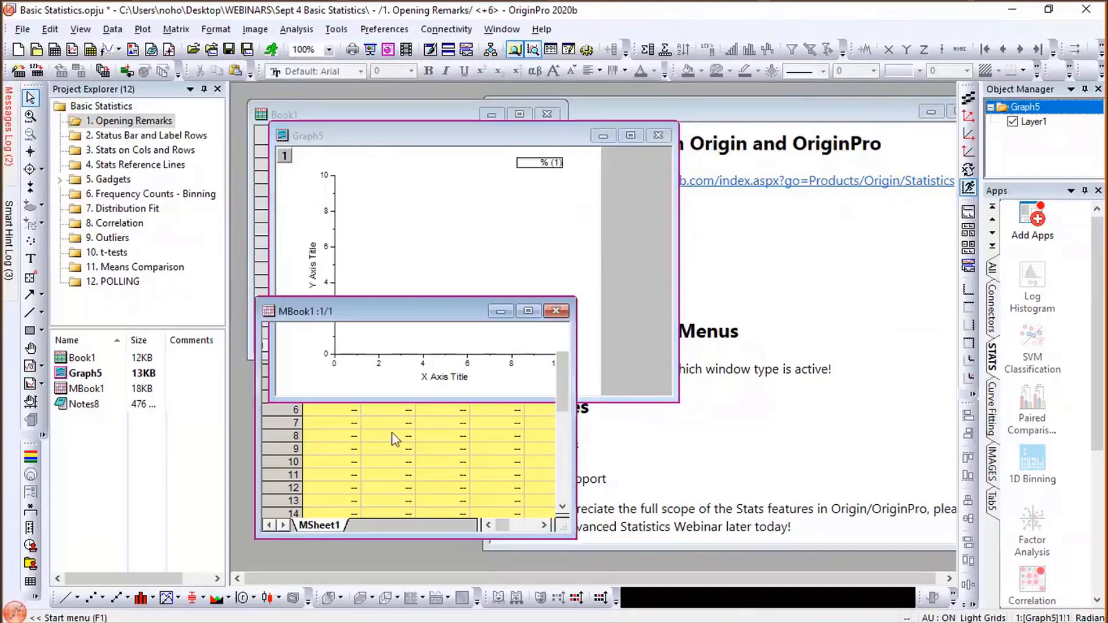
pyautogui.click(296, 29)
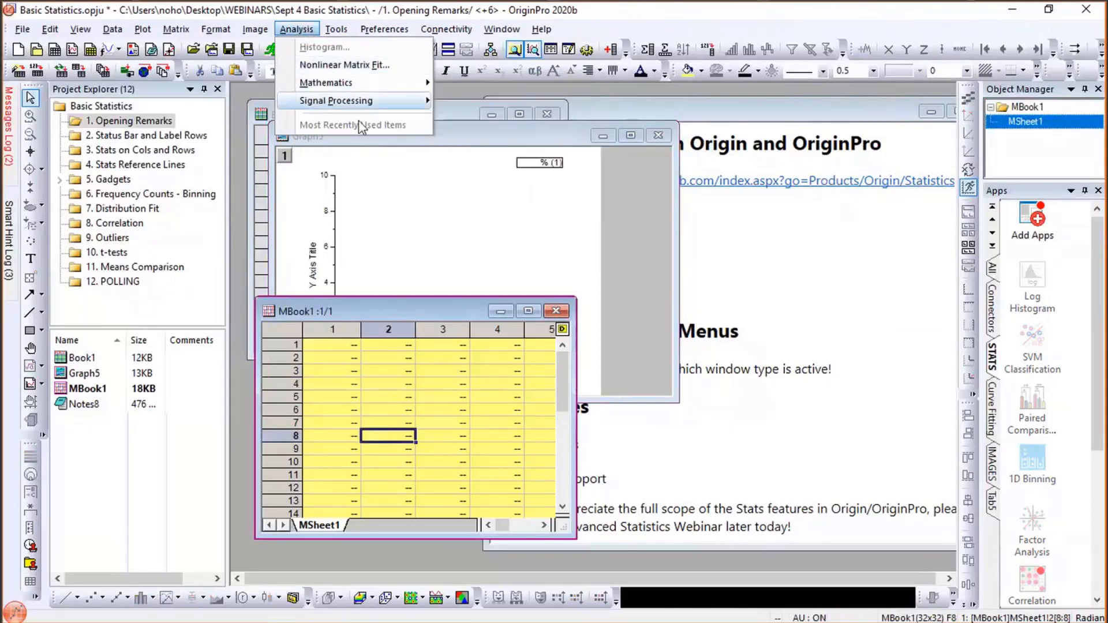
pyautogui.click(453, 105)
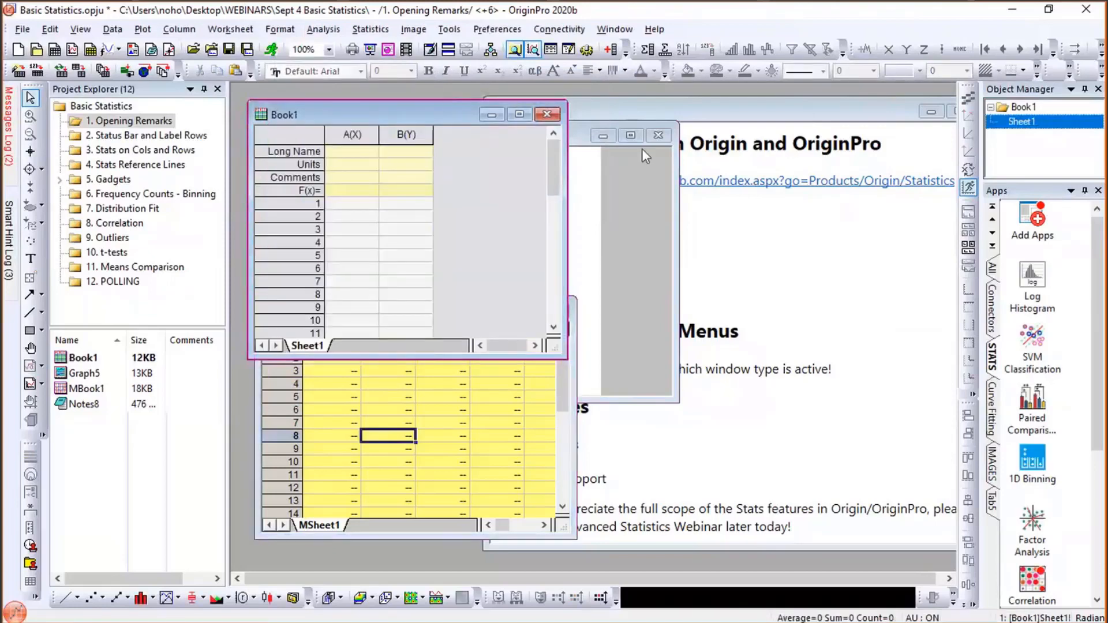
# - Bring the notes window to the front over the other windows and show the view option that controls the Apps gallery
pyautogui.click(693, 118)
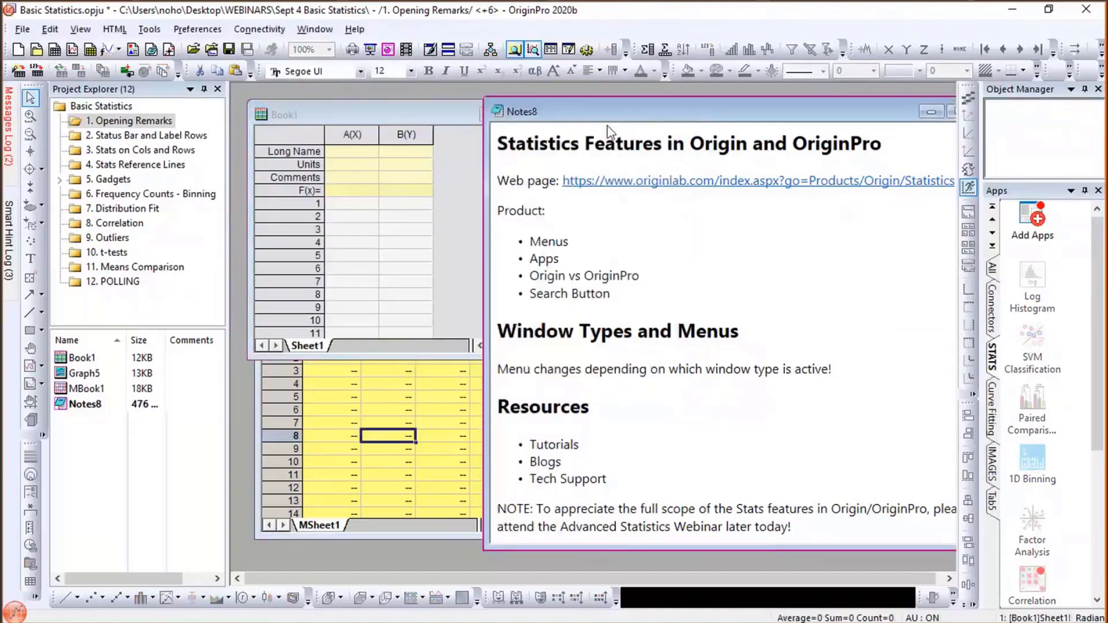
pyautogui.moveTo(504, 120); pyautogui.dragTo(300, 121)
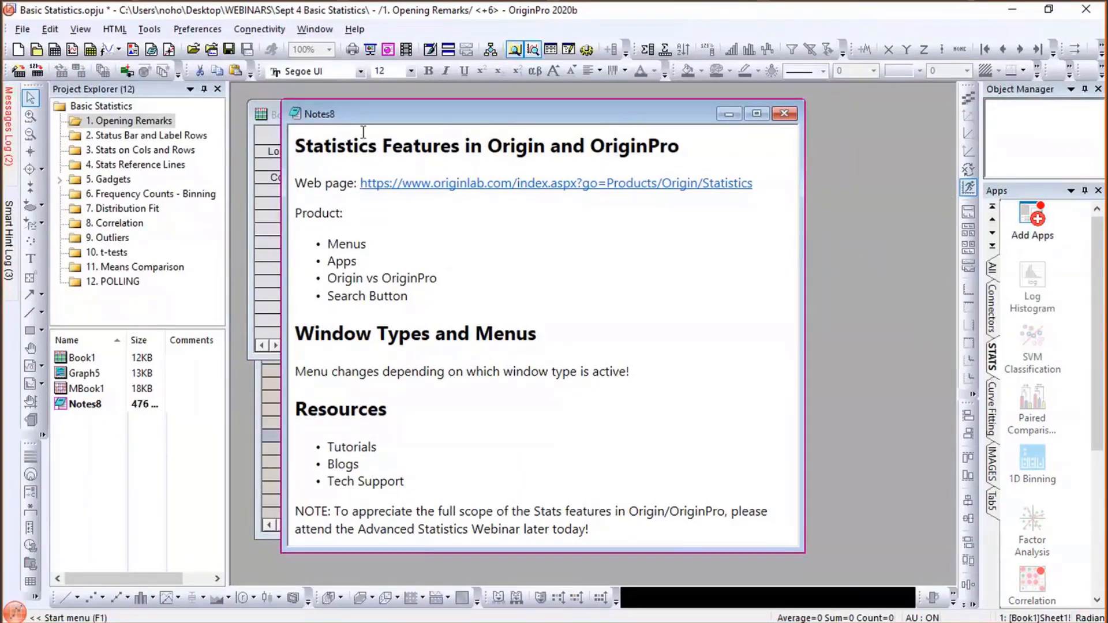
pyautogui.click(79, 29)
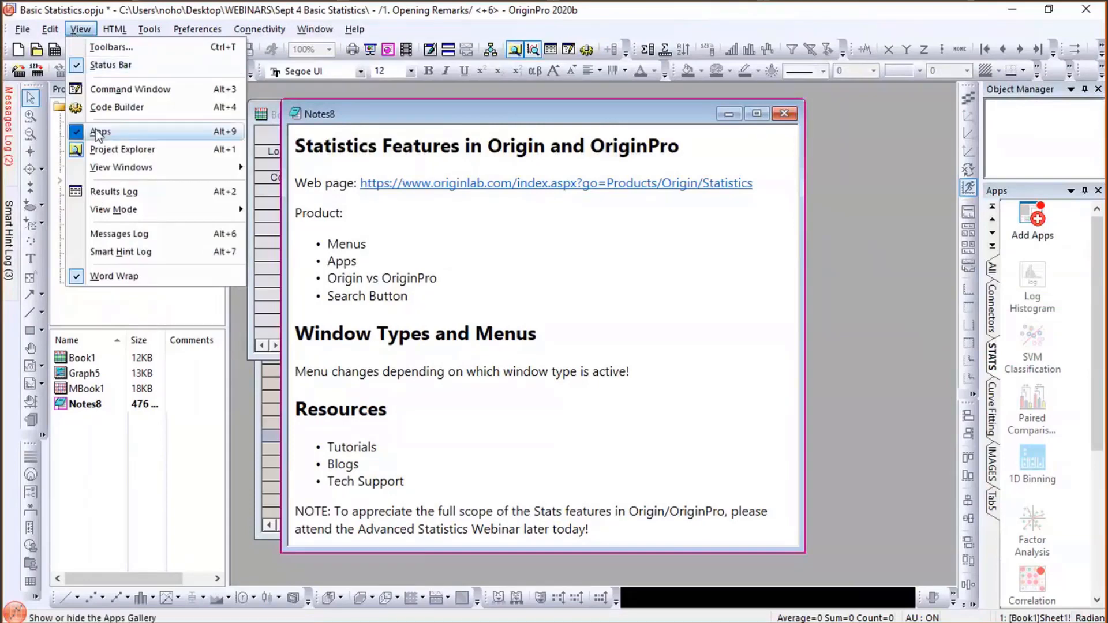
pyautogui.click(913, 290)
# - Open the App Center and search it for "stats", repositioning its window over the workspace
pyautogui.click(1031, 226)
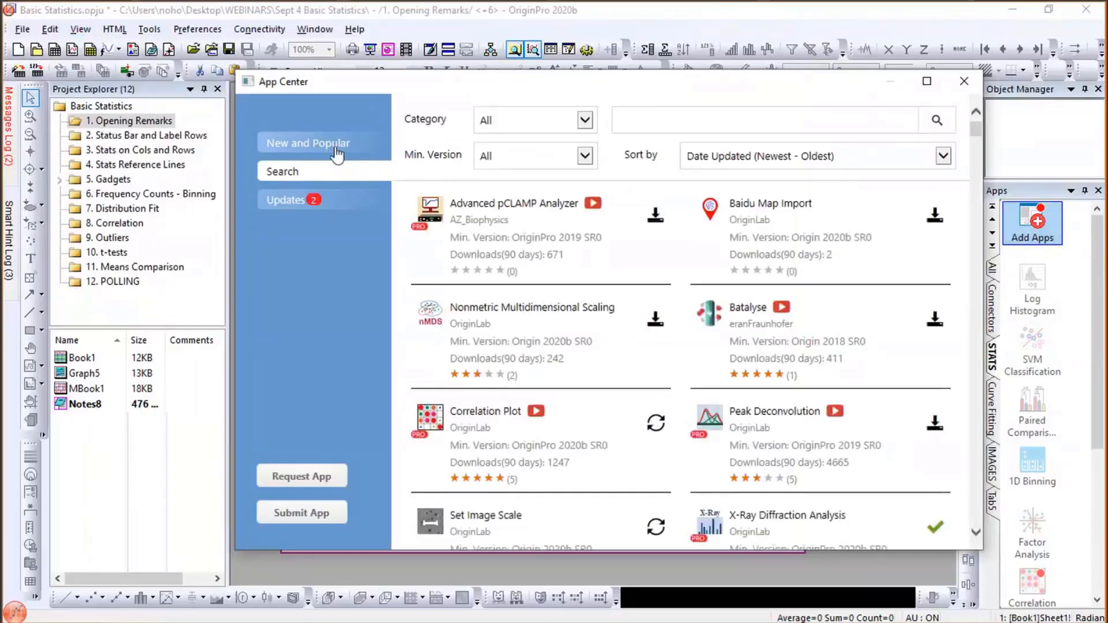
pyautogui.click(621, 123)
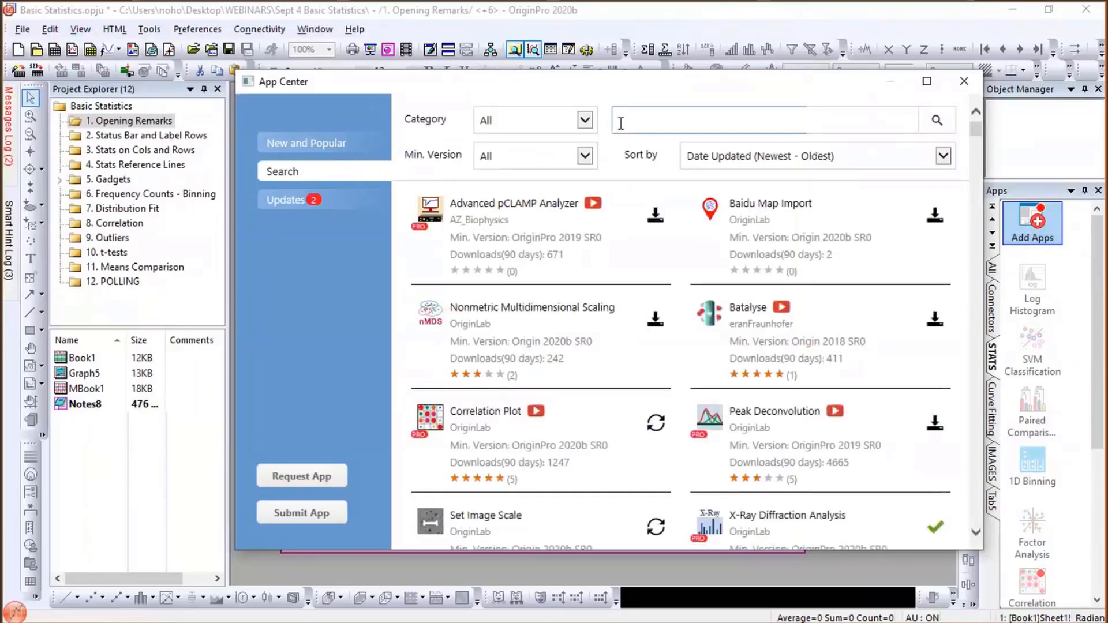
pyautogui.write('s')
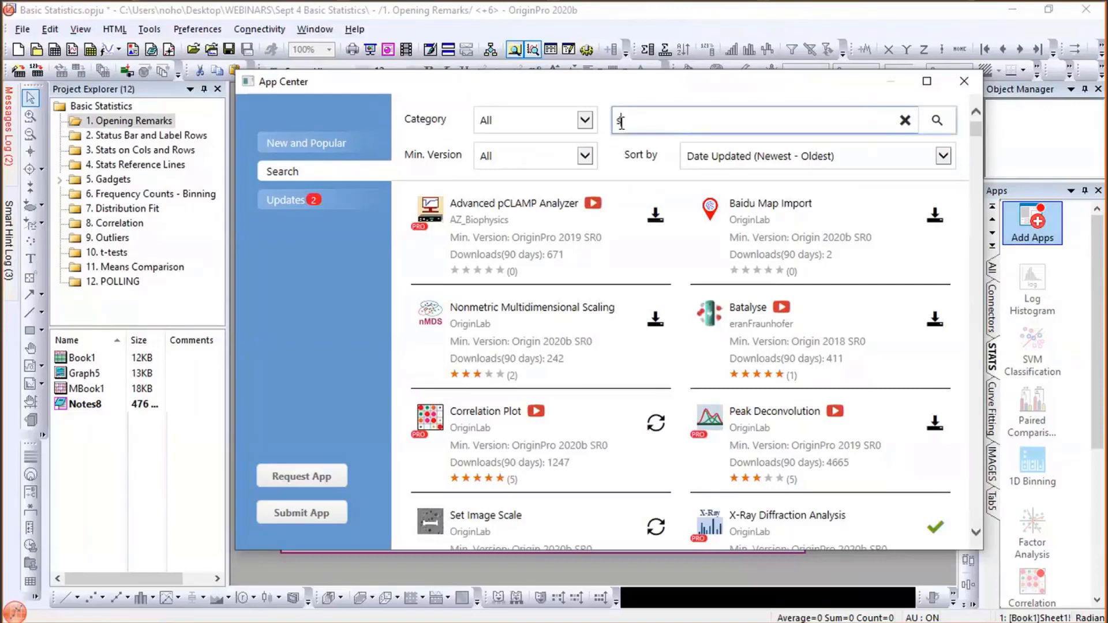
pyautogui.write('tats')
pyautogui.moveTo(651, 90); pyautogui.dragTo(550, 138)
pyautogui.click(829, 168)
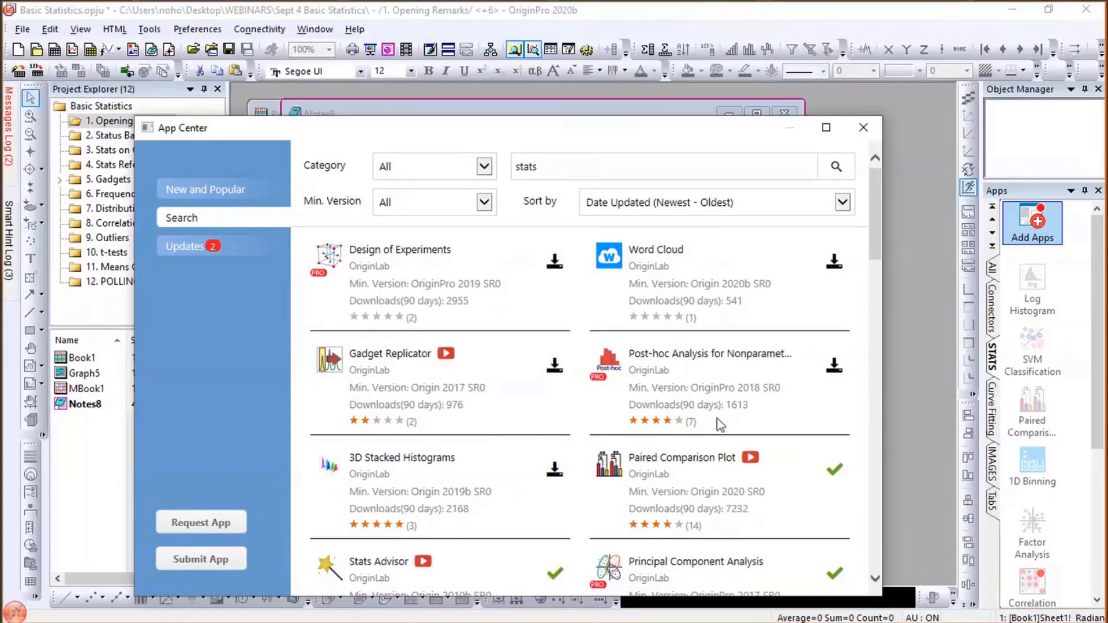
# - Look through the statistics apps in the search results and close the App Center
pyautogui.scroll(-3, 718, 426)
pyautogui.scroll(-1, 719, 426)
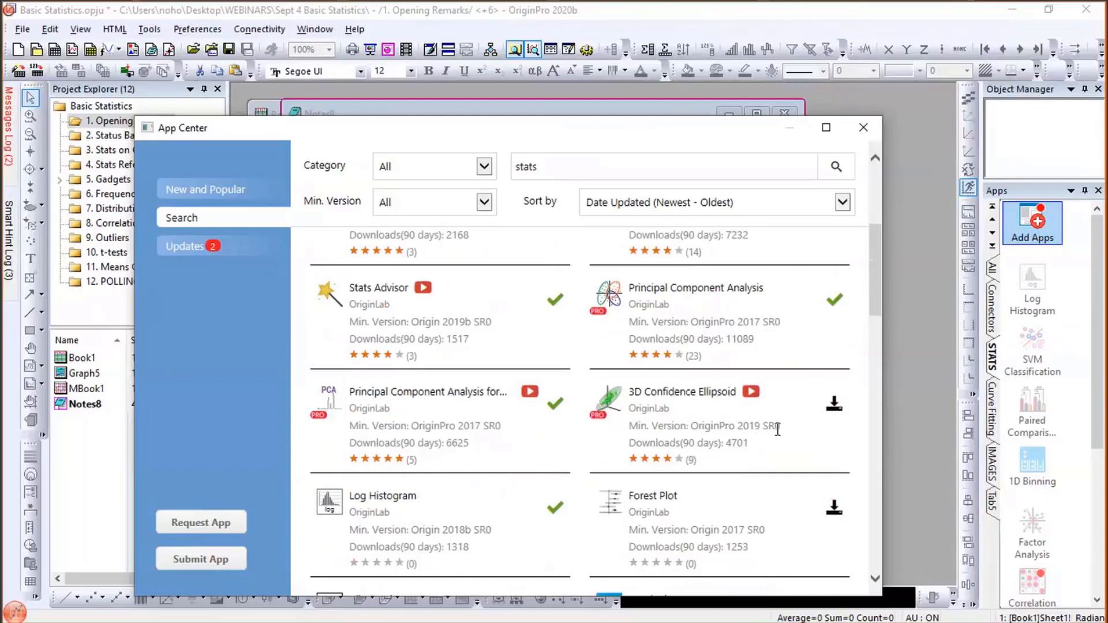
pyautogui.scroll(-3, 777, 430)
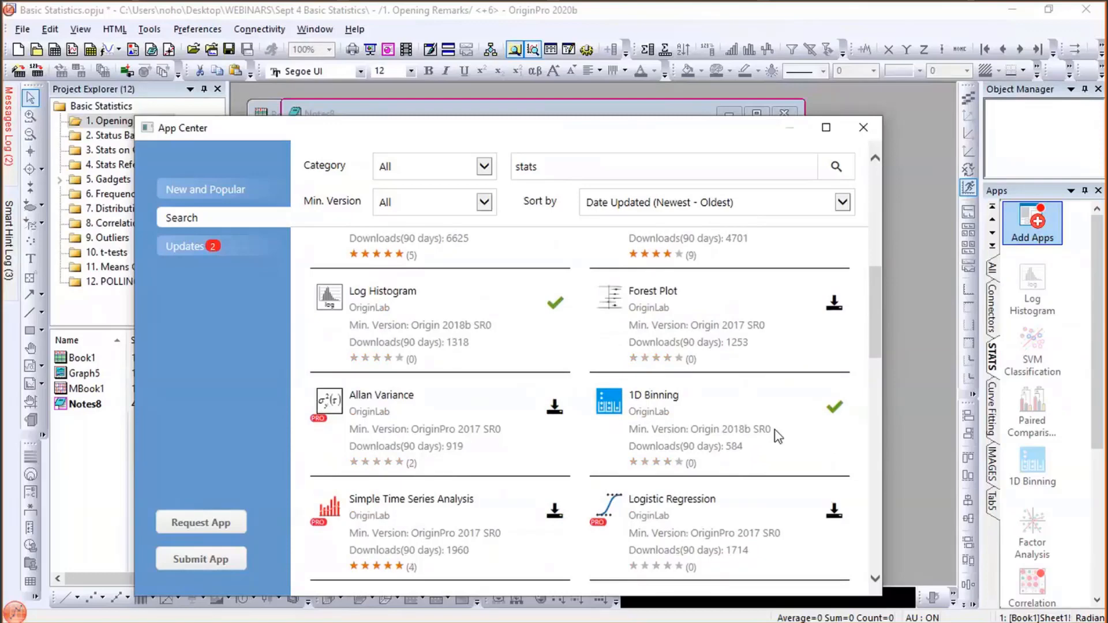
pyautogui.scroll(-2, 777, 435)
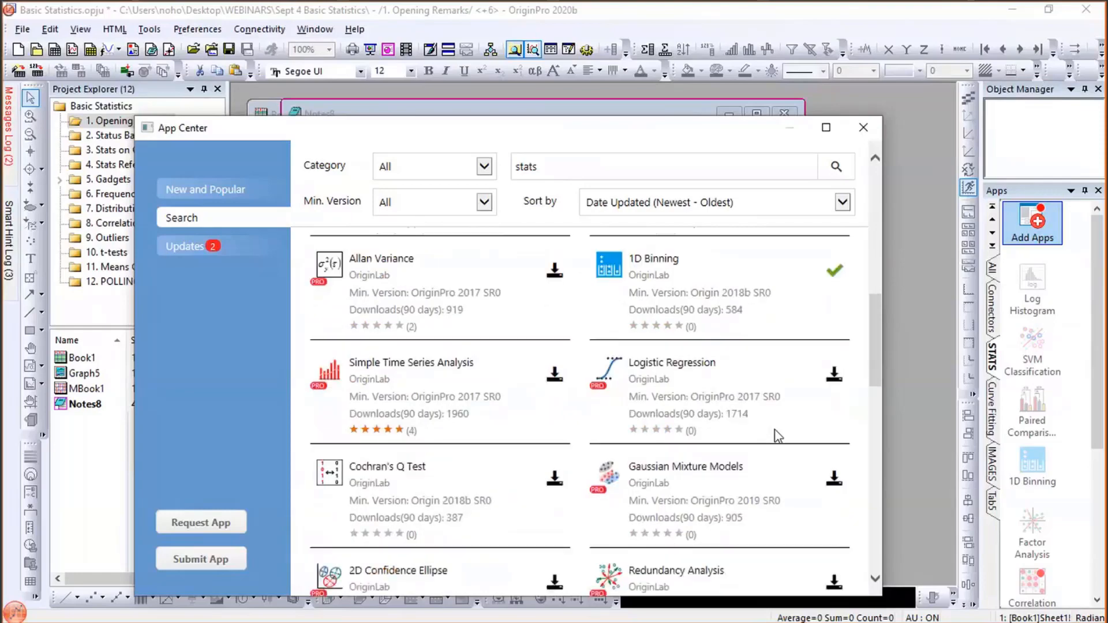
pyautogui.scroll(10, 777, 435)
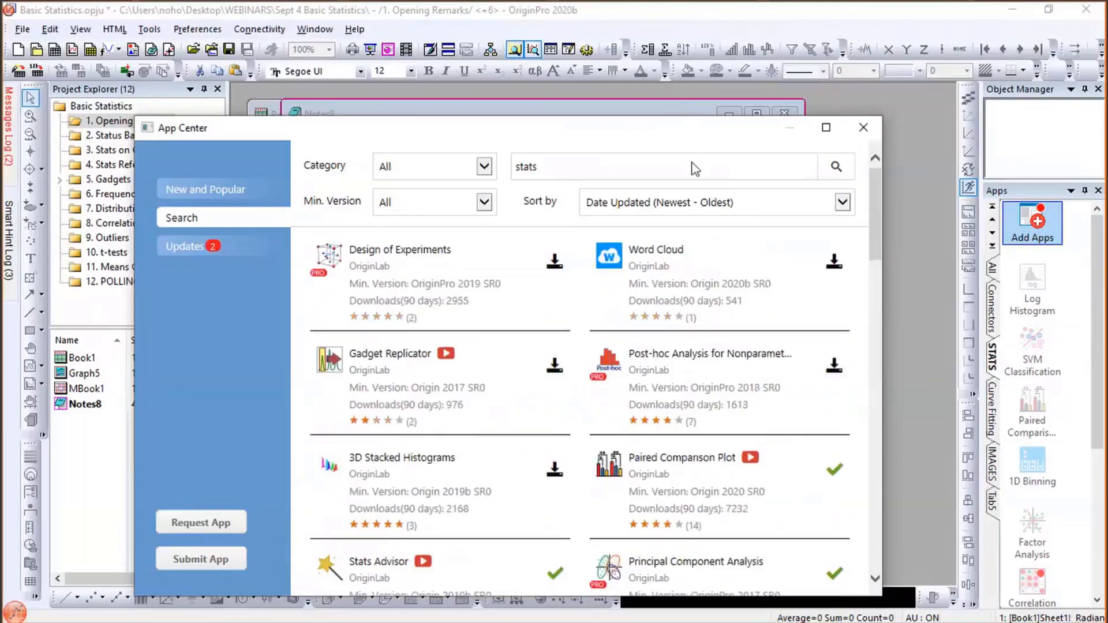
pyautogui.click(861, 168)
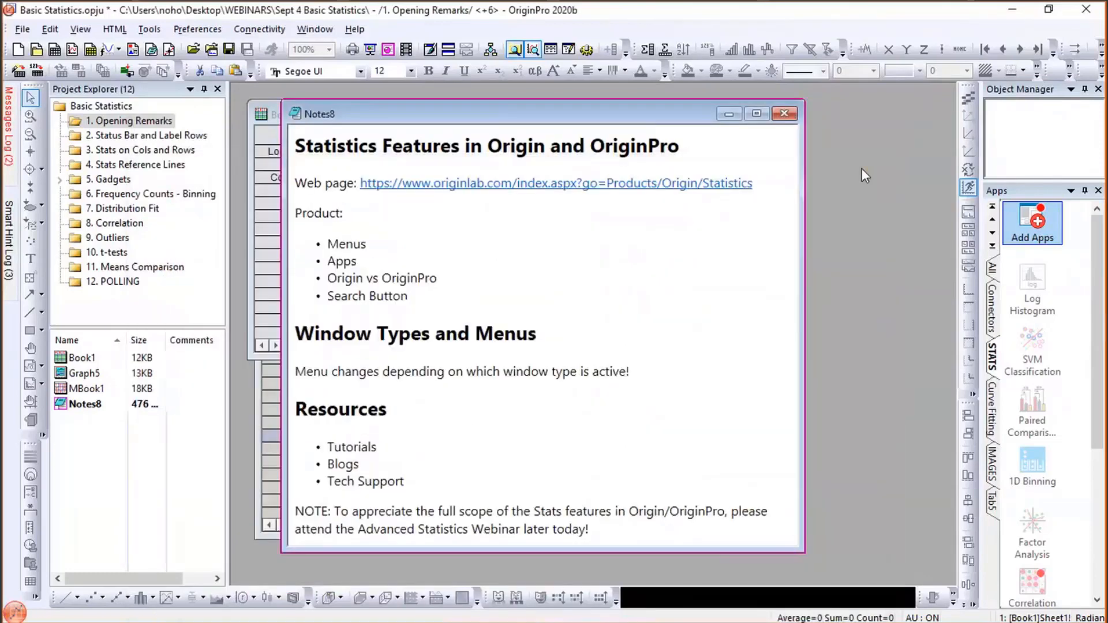
# - Show the Connectors group in the Apps gallery and view its options for adding a new tab and sorting apps
pyautogui.click(990, 316)
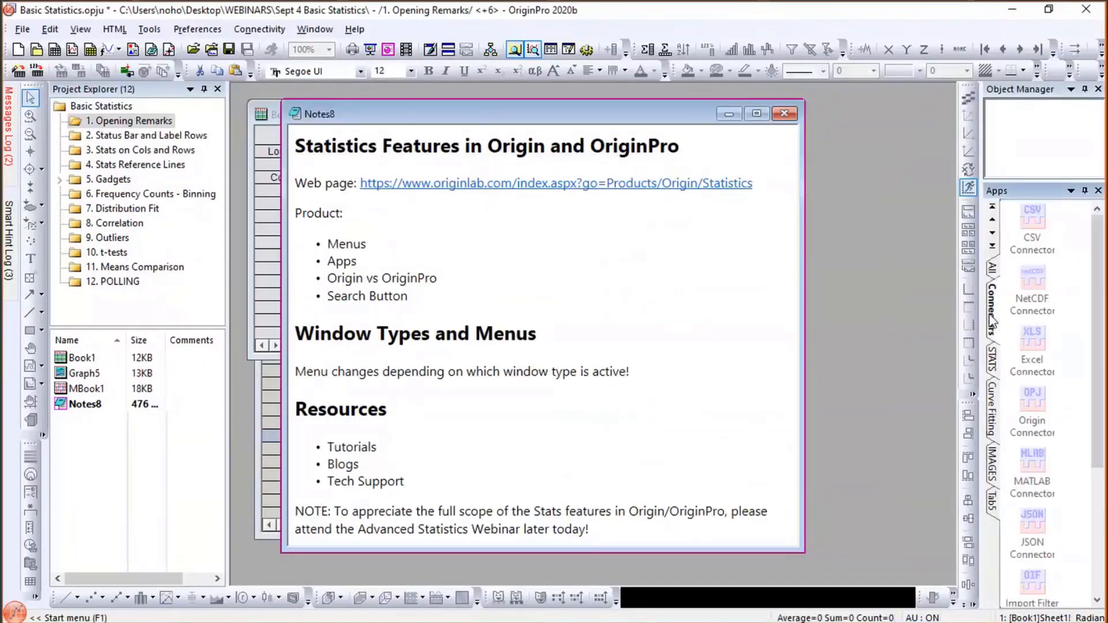
pyautogui.rightClick(990, 317)
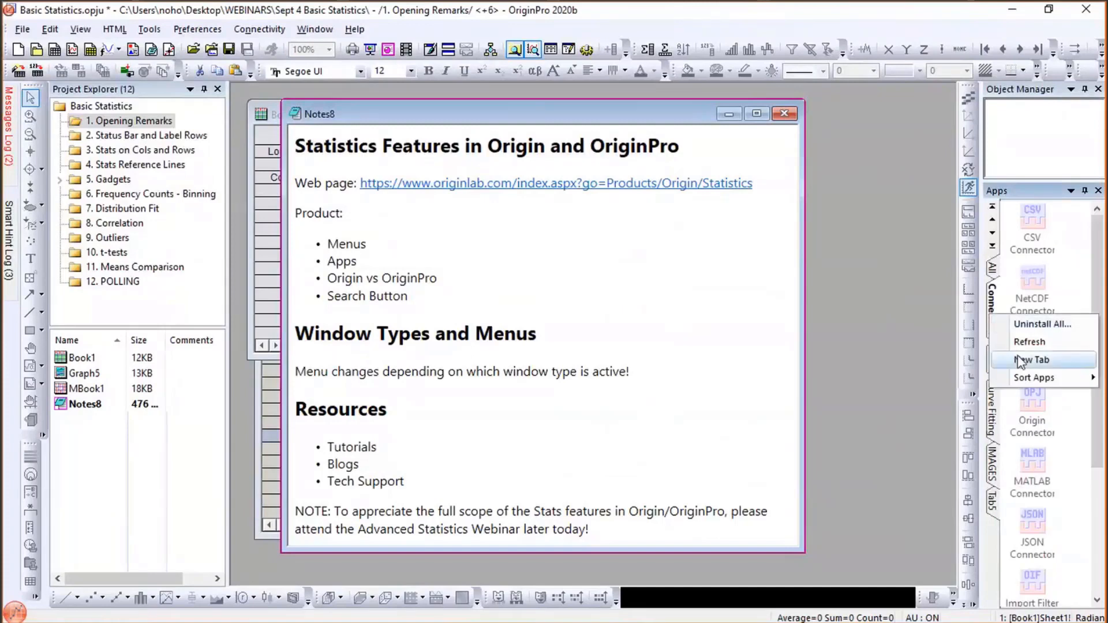
pyautogui.click(903, 314)
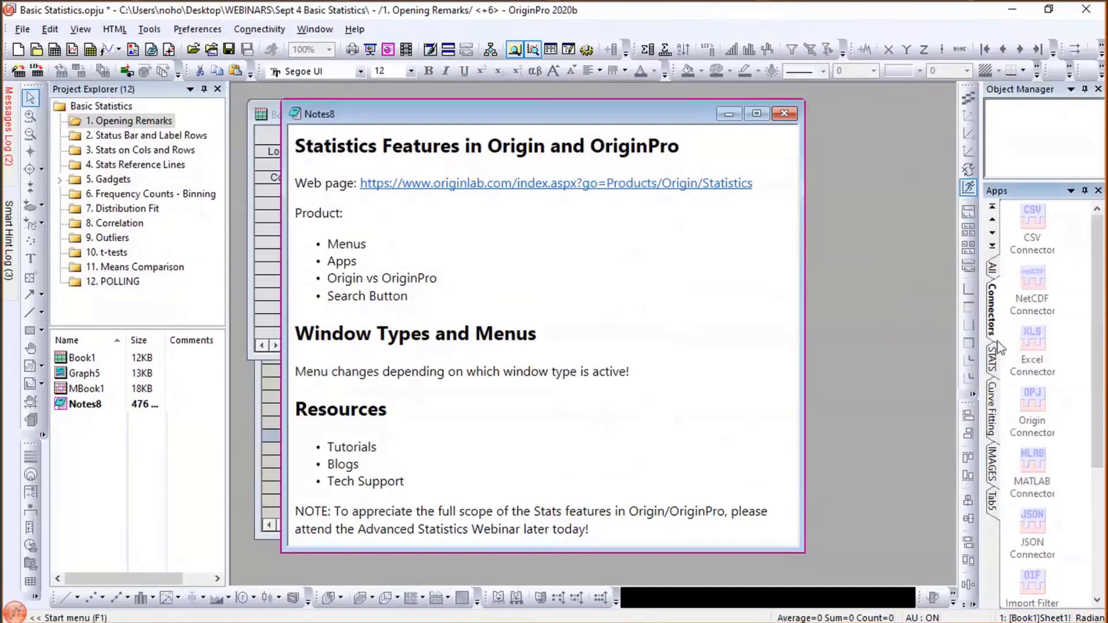
# - Show all installed apps, view the Tab Views choices for the Fitting Function Library app, and return to the STATS group
pyautogui.click(992, 268)
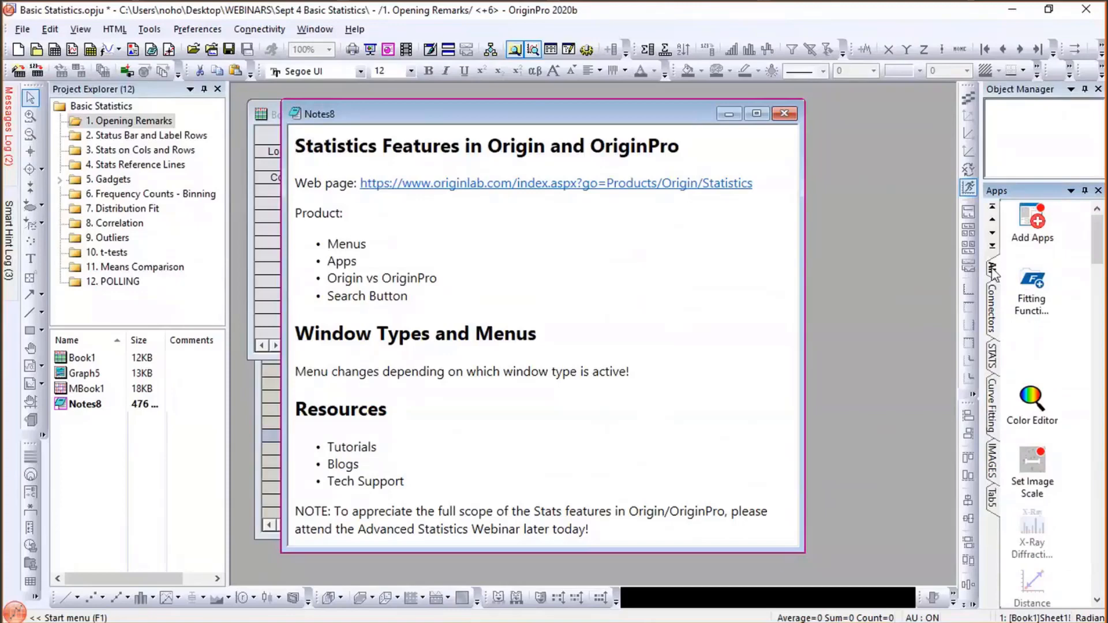
pyautogui.rightClick(1036, 285)
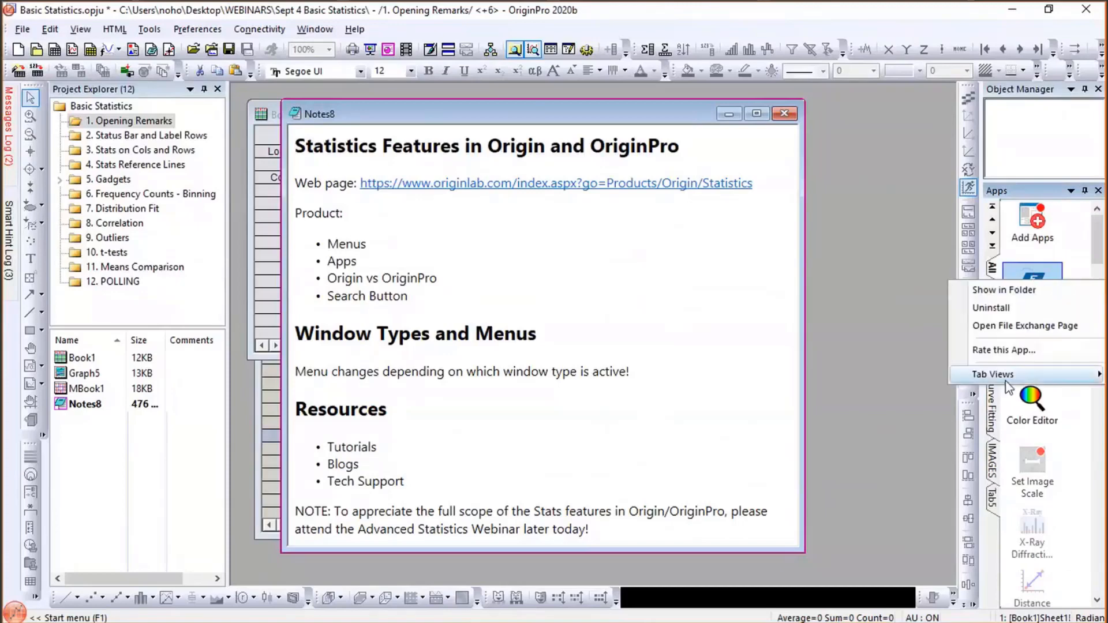
pyautogui.moveTo(1007, 381)
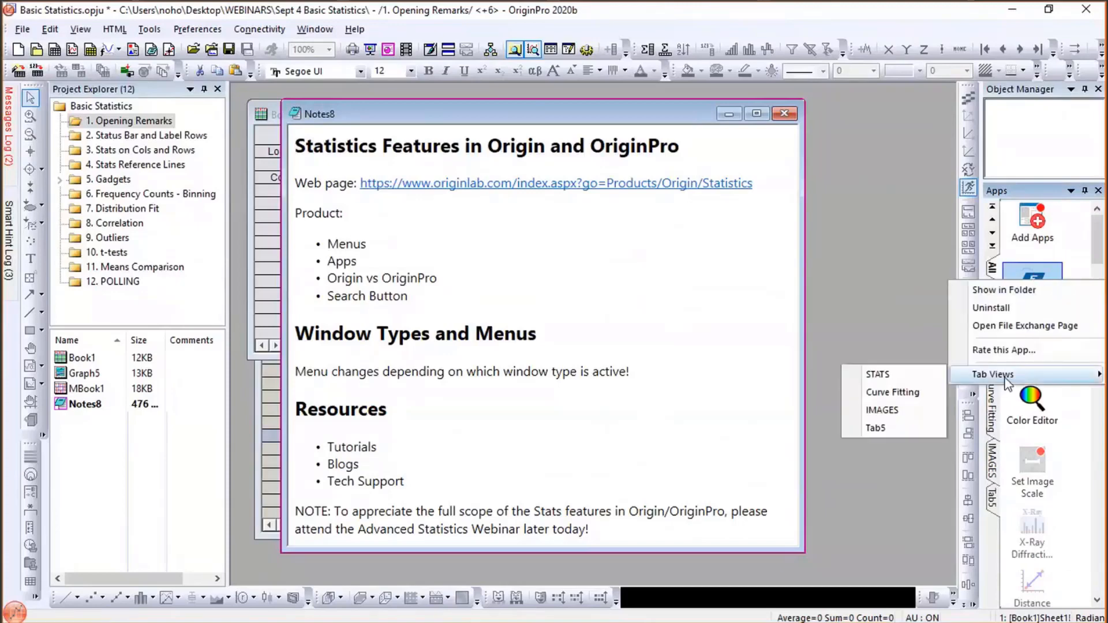
pyautogui.click(904, 285)
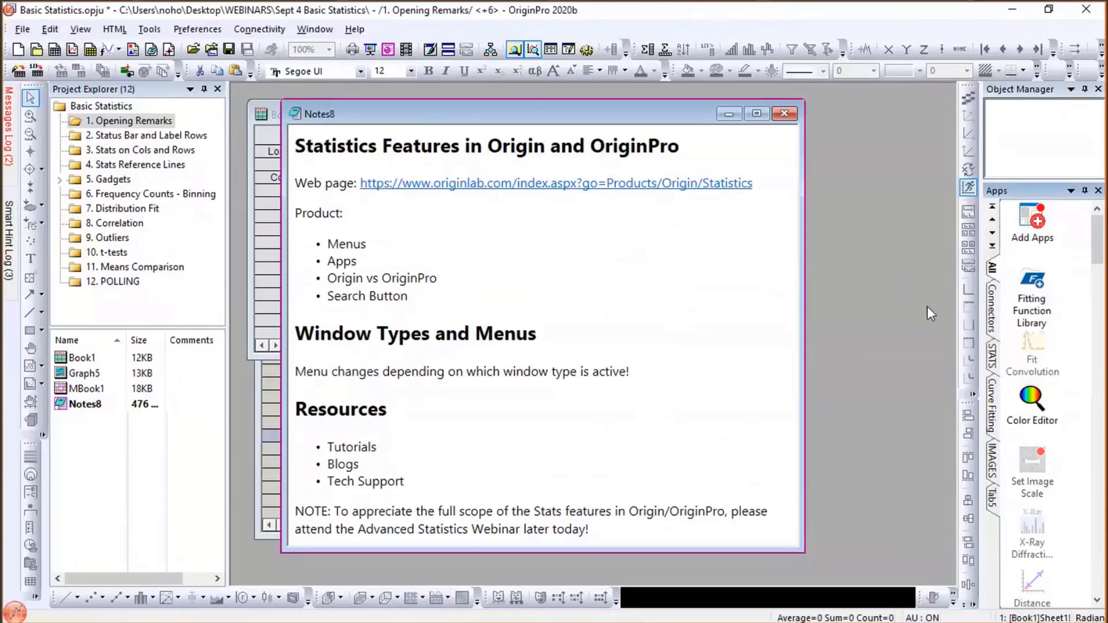
pyautogui.click(992, 358)
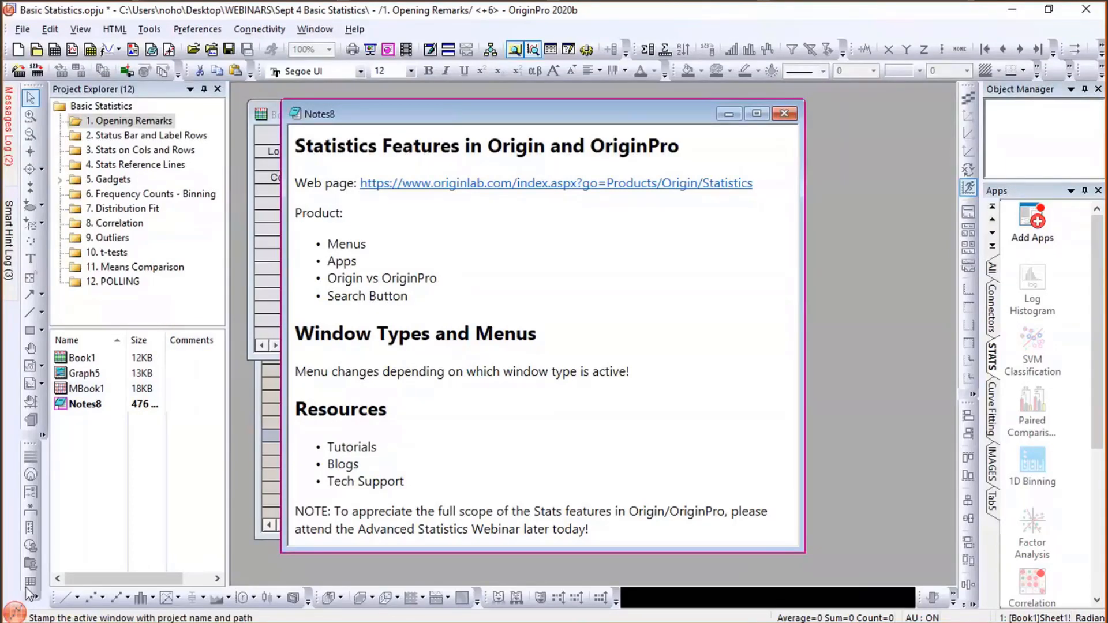
# - Search the Start menu for menu commands with the query "m frequen"
pyautogui.click(16, 614)
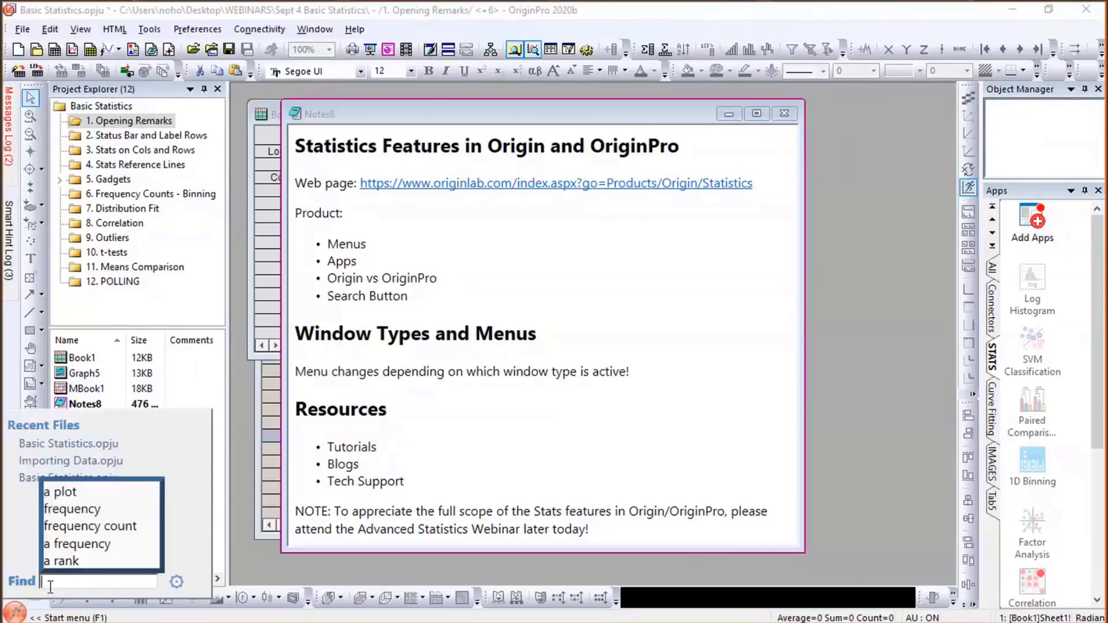
pyautogui.write('m')
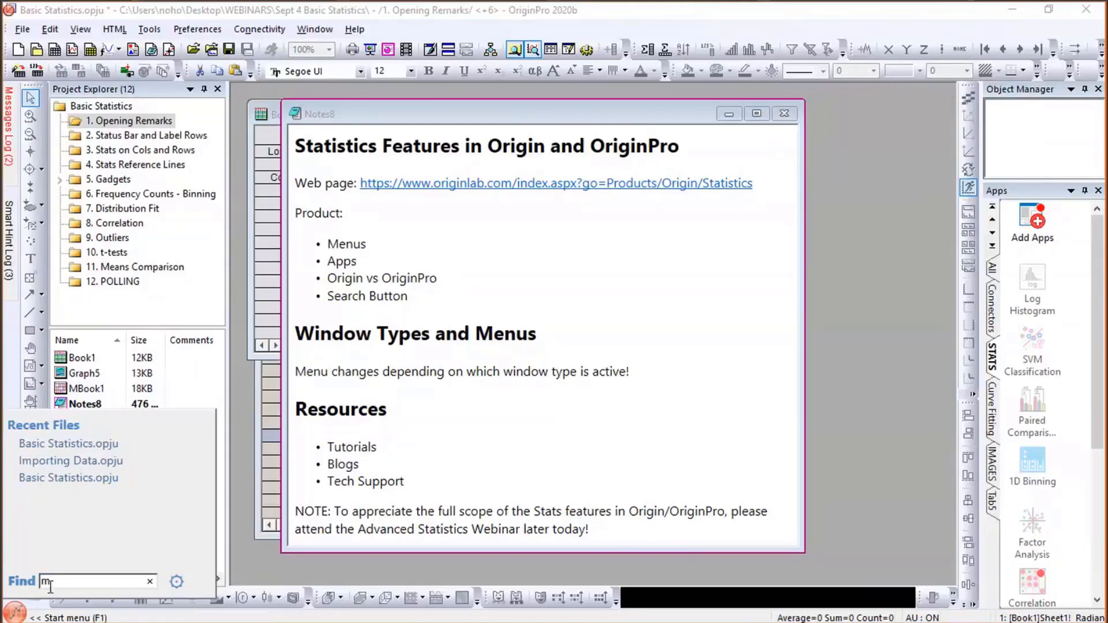
pyautogui.write(' frequen')
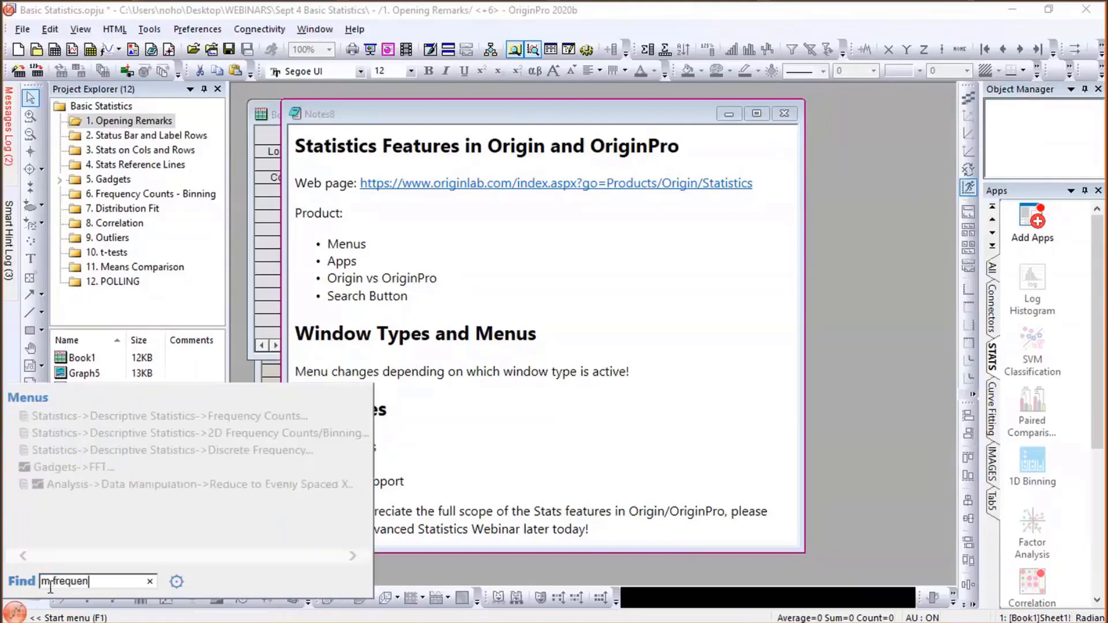
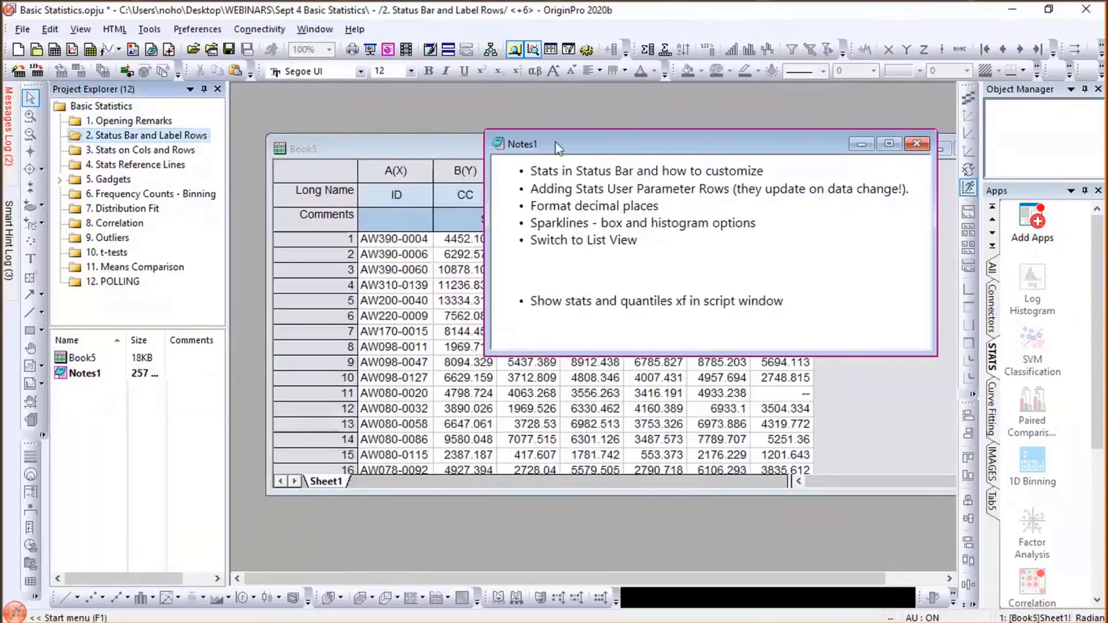
# - Move the Notes1 window down off the worksheet's column headers and select column B(Y) in Book5
pyautogui.moveTo(550, 138); pyautogui.dragTo(554, 265)
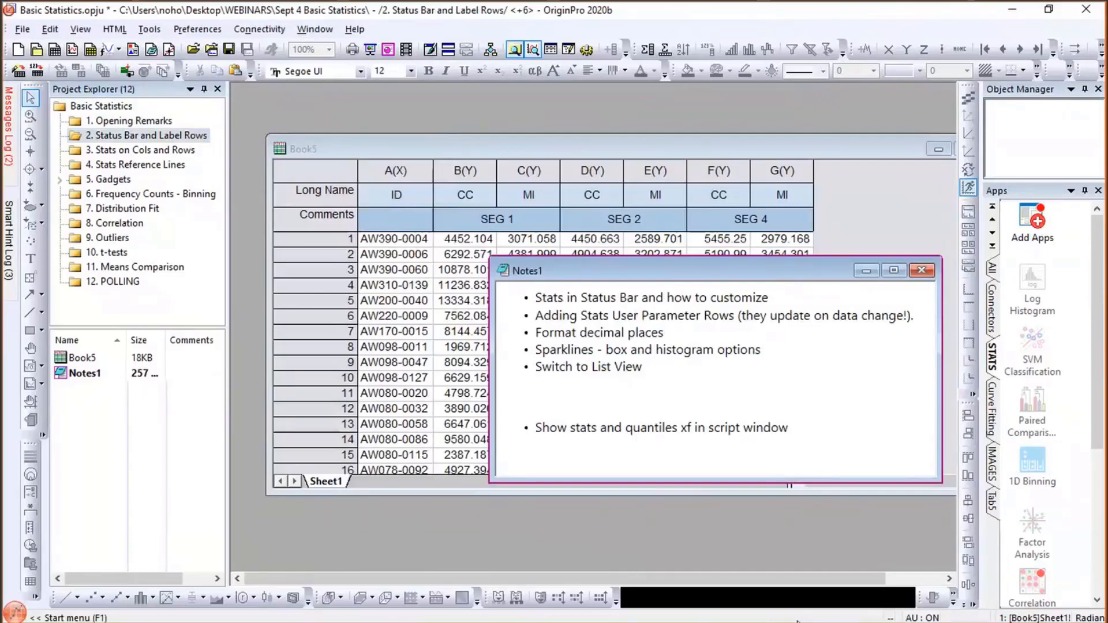
pyautogui.click(472, 172)
pyautogui.click(472, 171)
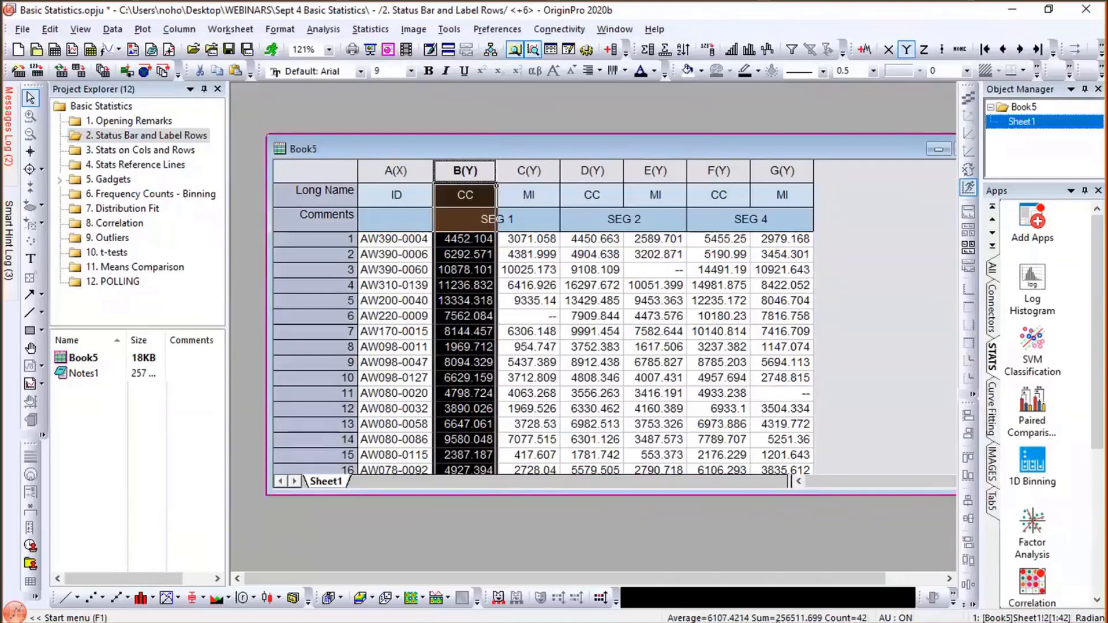
# - Add Min, Max, SD and Median to the statistics shown in the status bar
pyautogui.rightClick(701, 618)
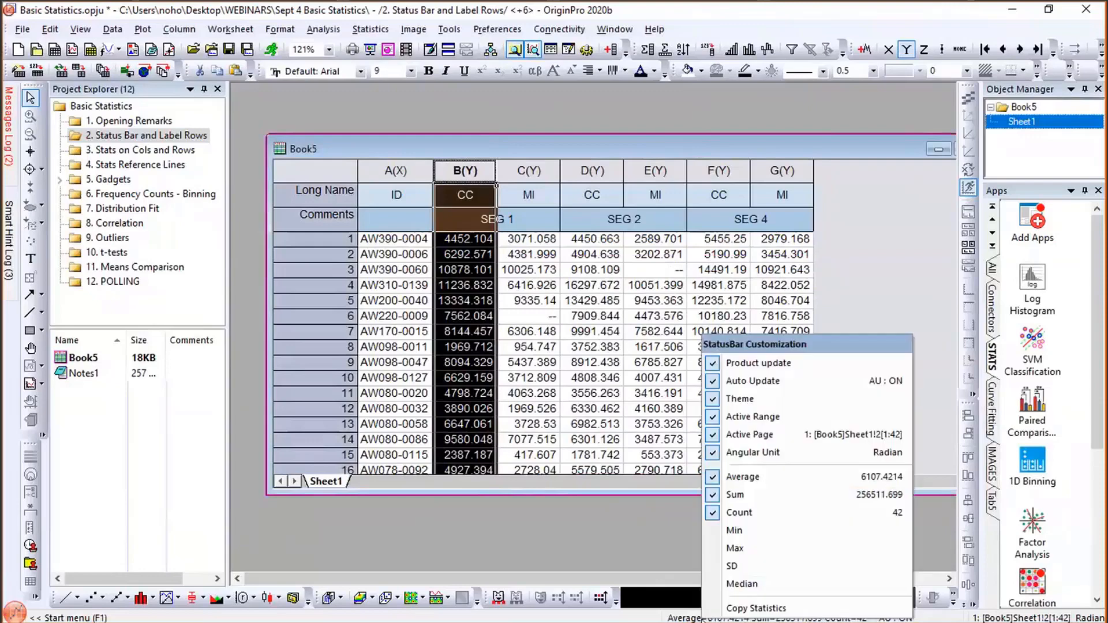
pyautogui.click(719, 534)
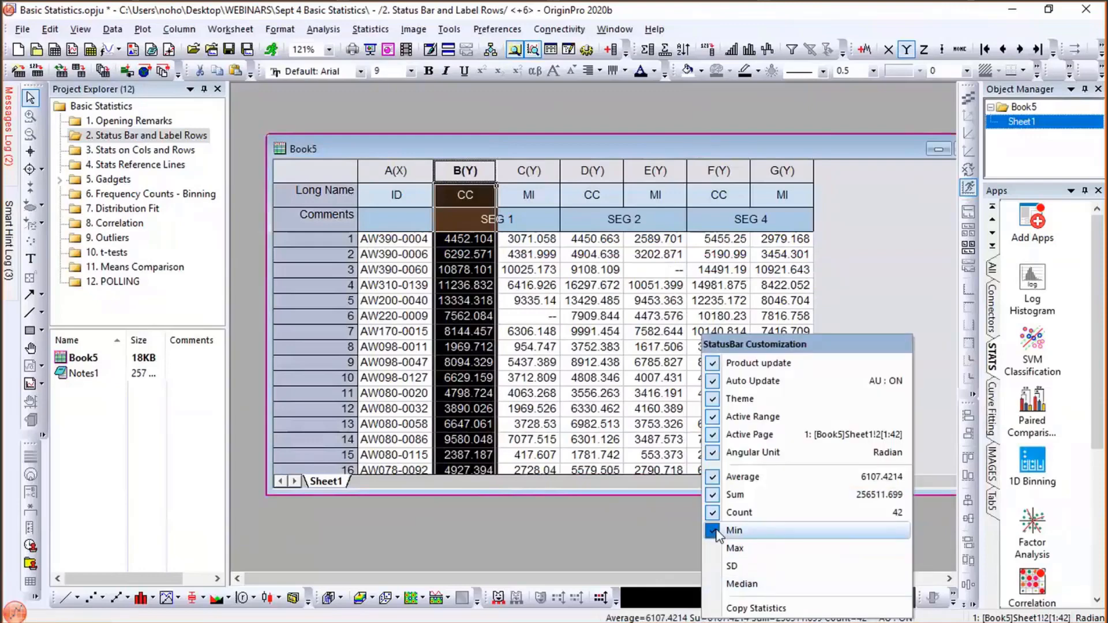
pyautogui.click(718, 551)
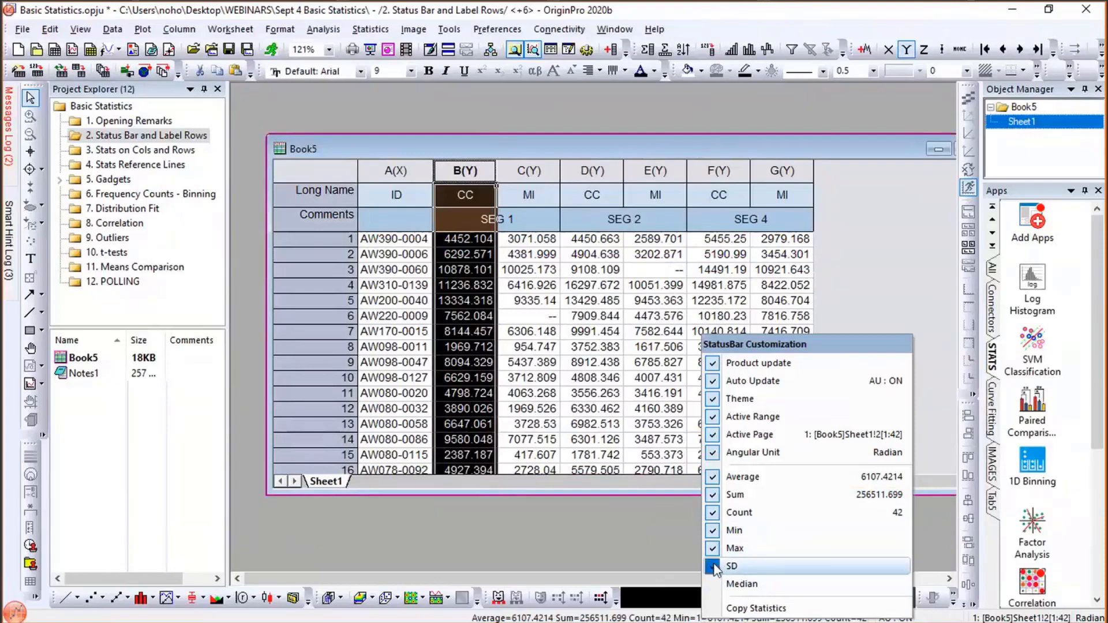
pyautogui.click(714, 570)
pyautogui.click(714, 571)
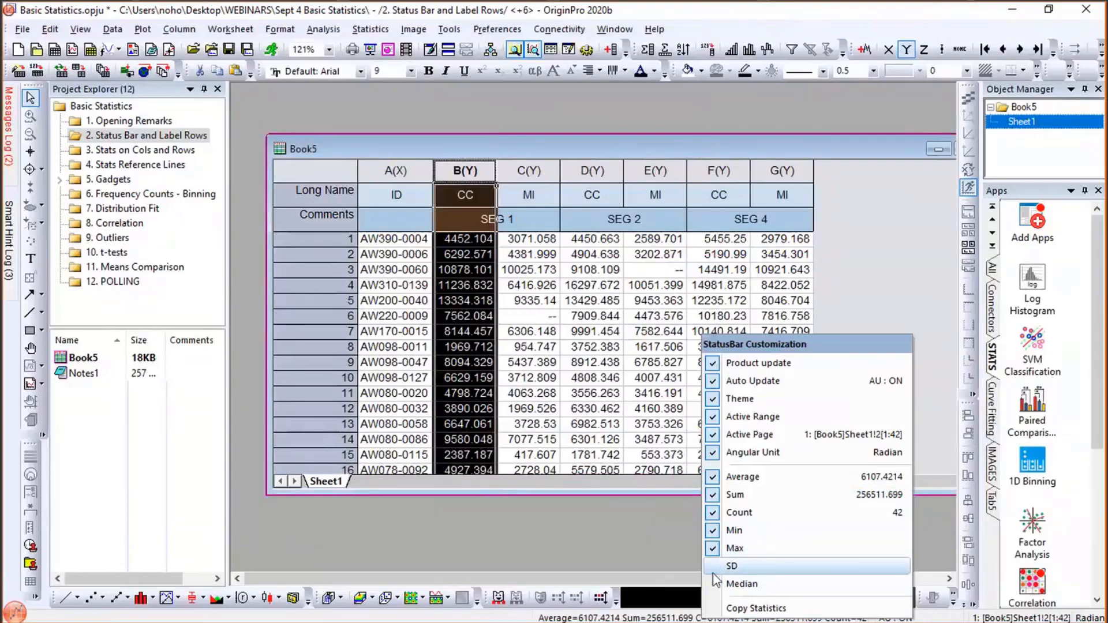
pyautogui.click(715, 568)
pyautogui.click(714, 583)
pyautogui.click(639, 552)
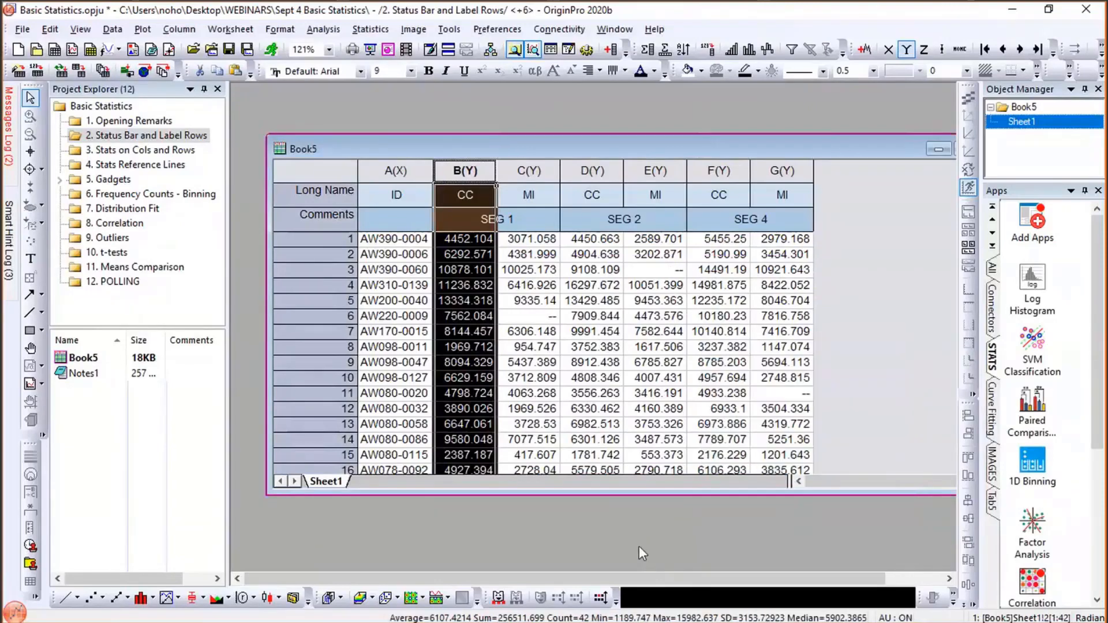
# - Check the status bar statistics for column C, column D and the cell block in rows 6 to 11 of columns B to E, including the customization list
pyautogui.click(529, 167)
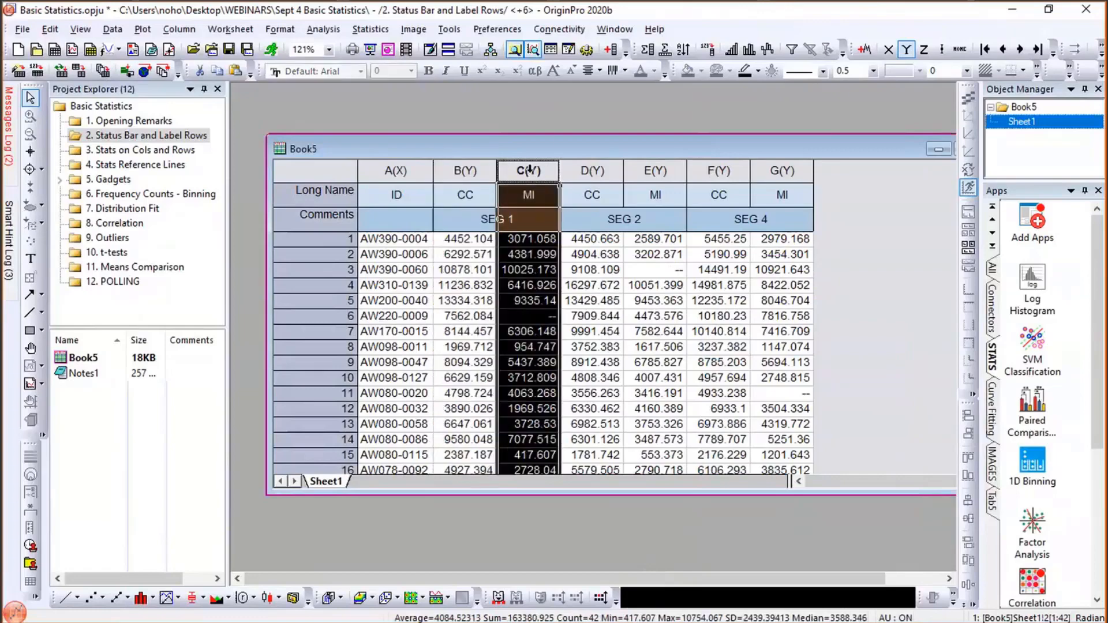
pyautogui.click(600, 170)
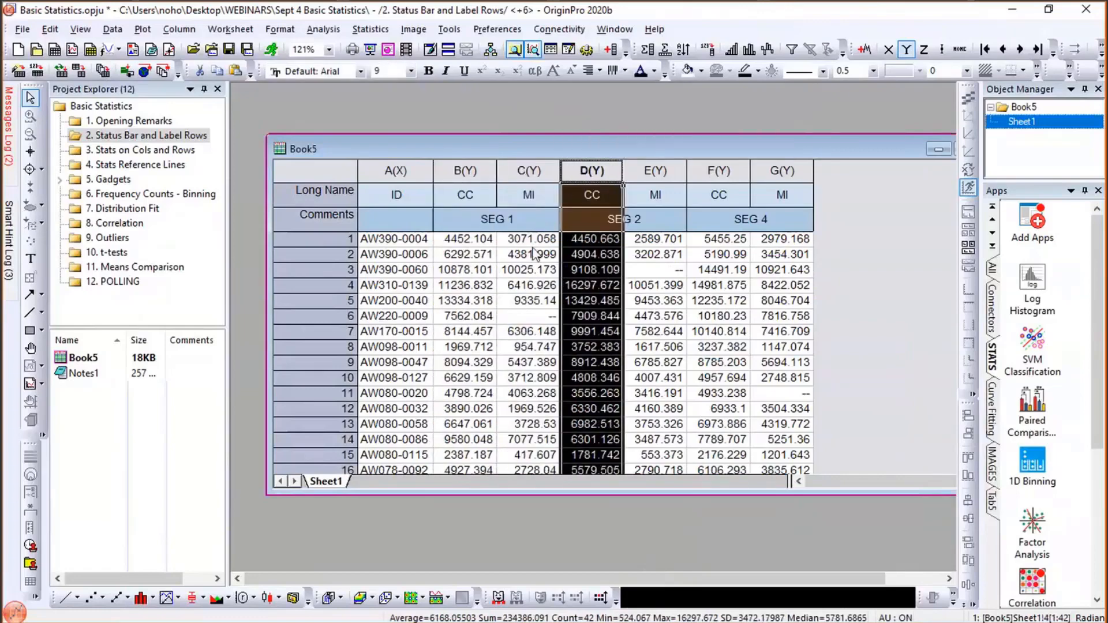
pyautogui.moveTo(530, 238); pyautogui.dragTo(658, 397)
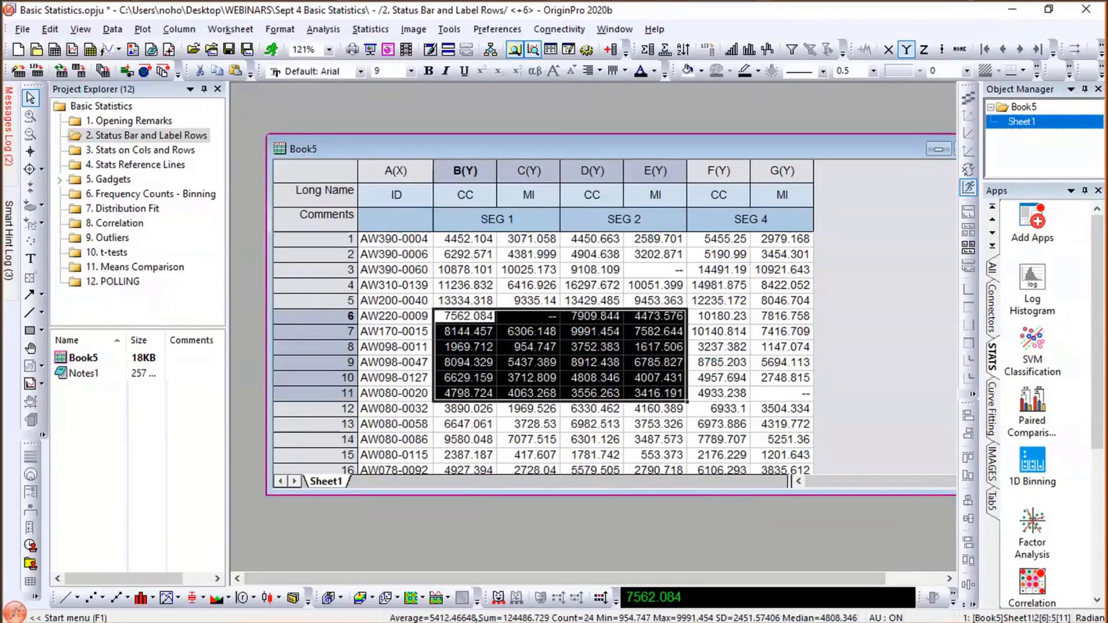
pyautogui.rightClick(665, 617)
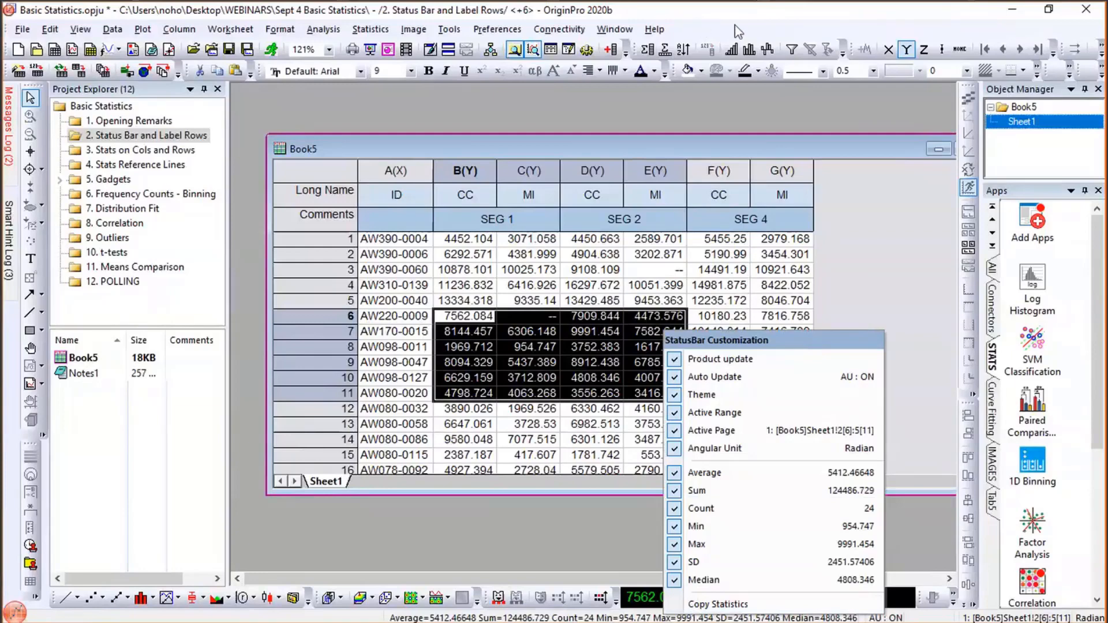
pyautogui.click(859, 38)
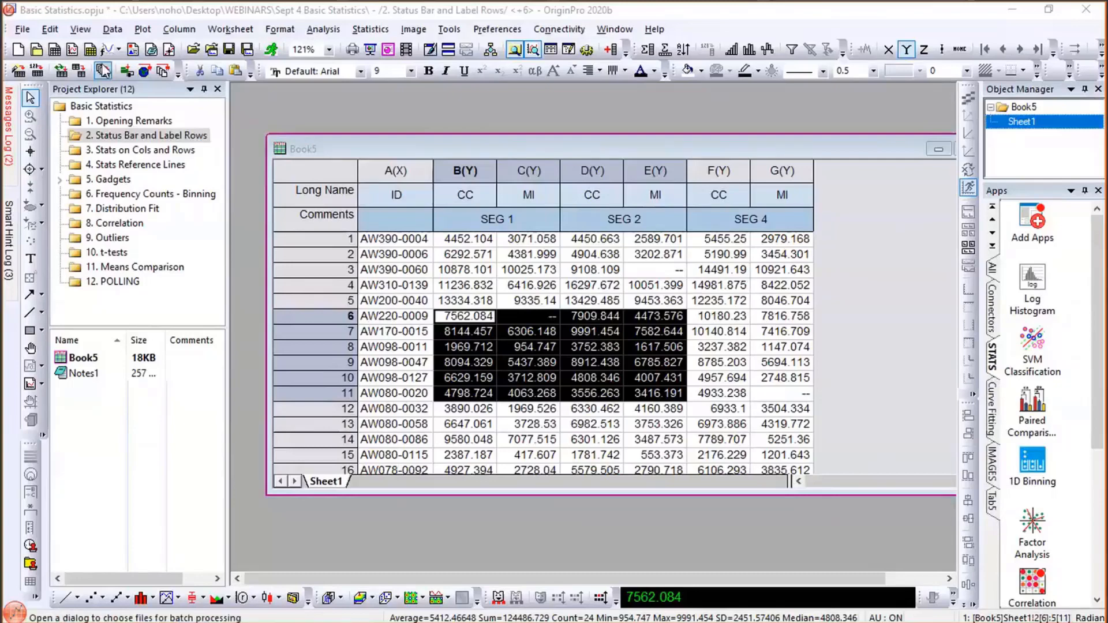
# - Show the view options that include the Status Bar display setting, and select the row 4 cell of column D
pyautogui.click(79, 30)
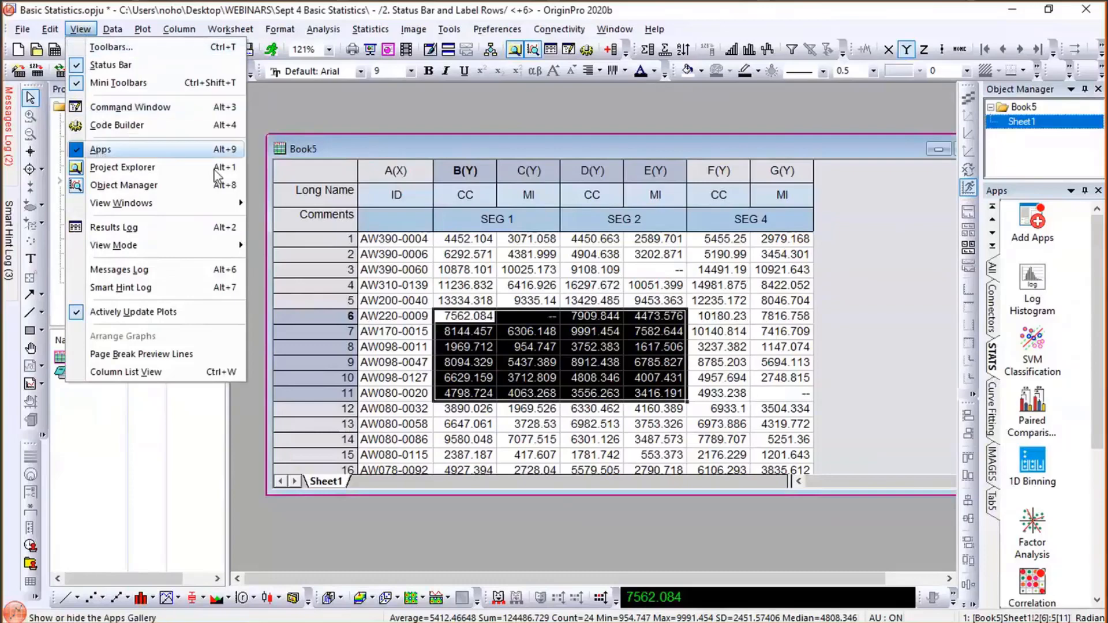
pyautogui.click(501, 152)
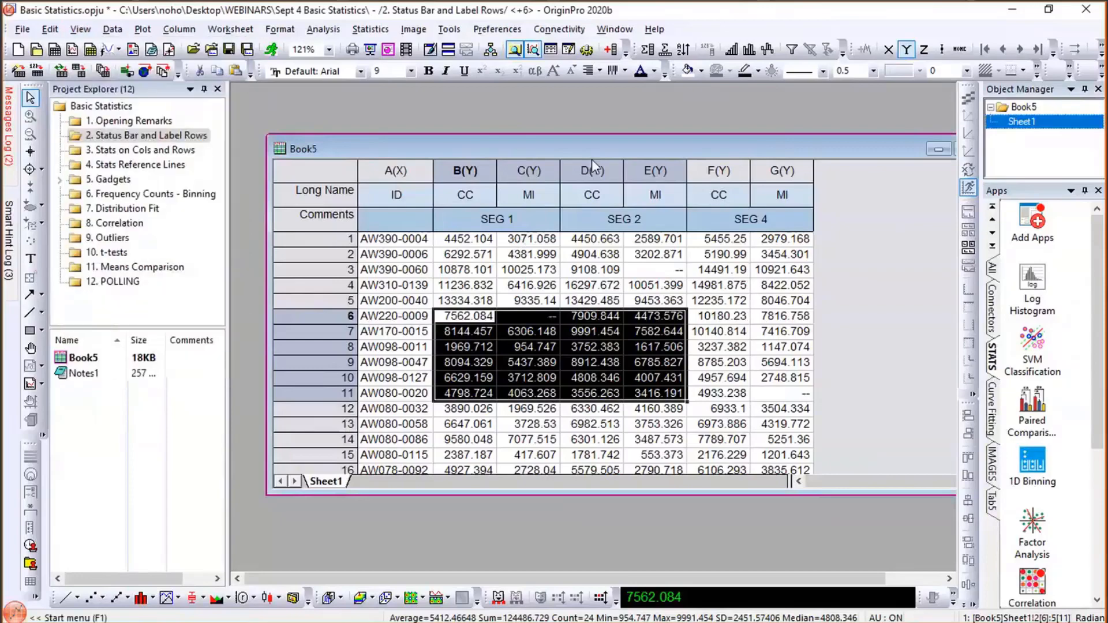
pyautogui.click(592, 285)
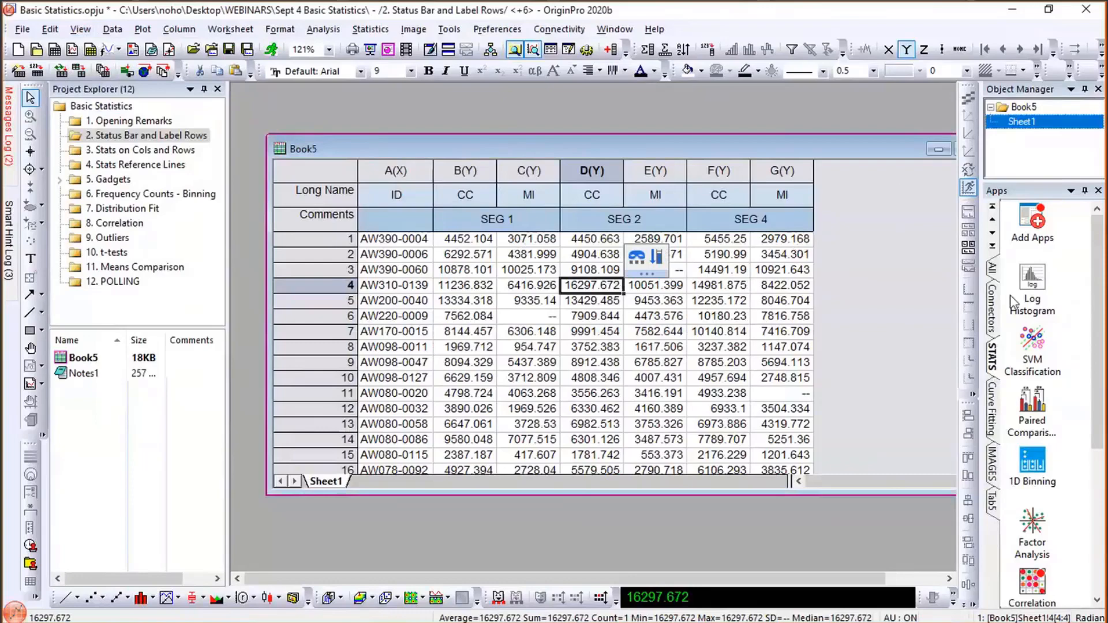
# - Move the Notes1 window lower in the workspace, and bring Book5 to the front, shifted slightly up and to the left
pyautogui.click(935, 324)
pyautogui.doubleClick(99, 379)
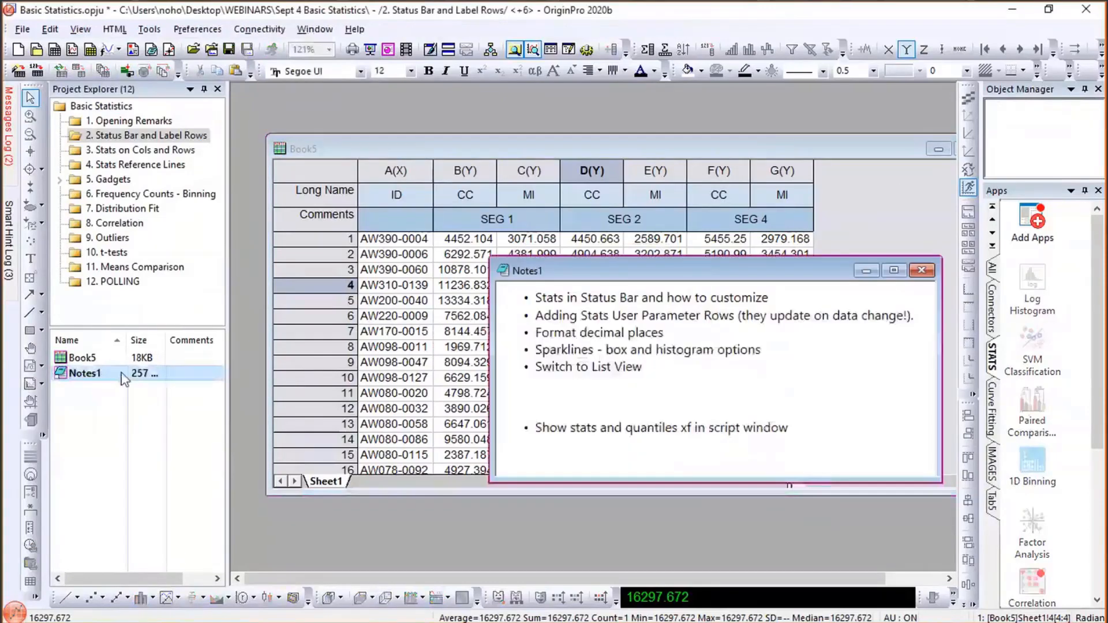
pyautogui.moveTo(607, 281); pyautogui.dragTo(487, 350)
pyautogui.click(830, 254)
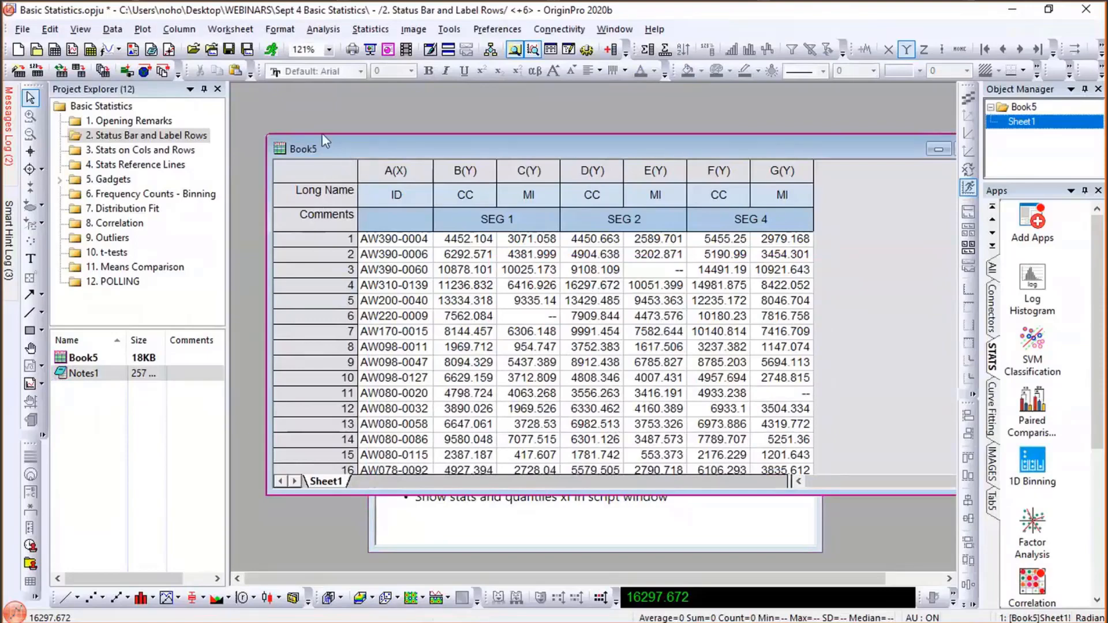
pyautogui.moveTo(345, 153); pyautogui.dragTo(321, 131)
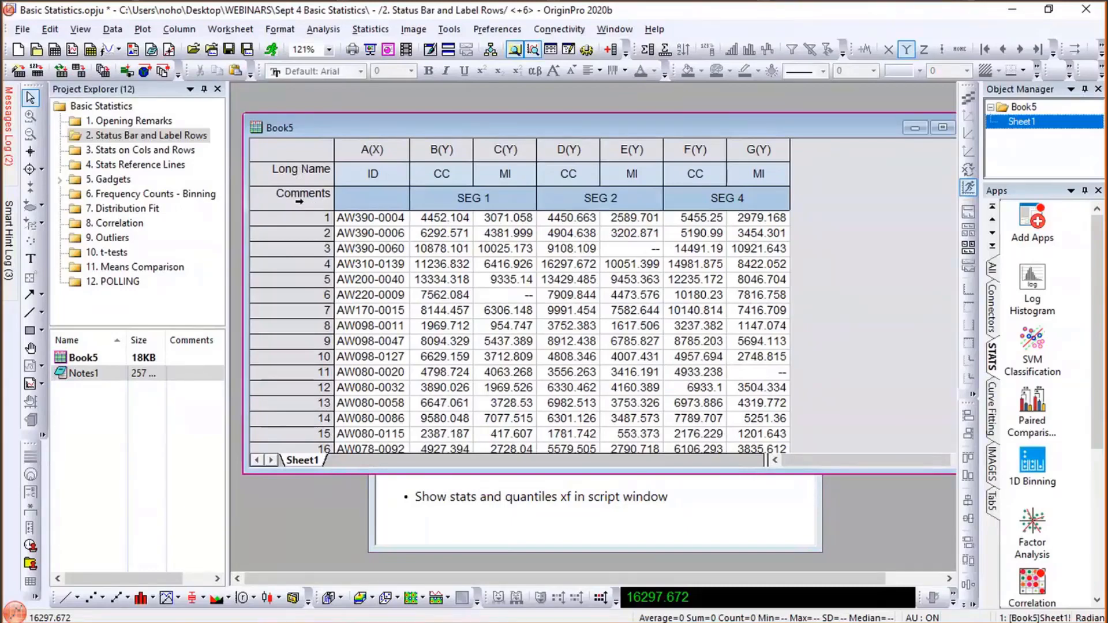
# - Add a Mean user parameter row with the formula =mean(This) below the Comments label row in Book5
pyautogui.click(299, 201)
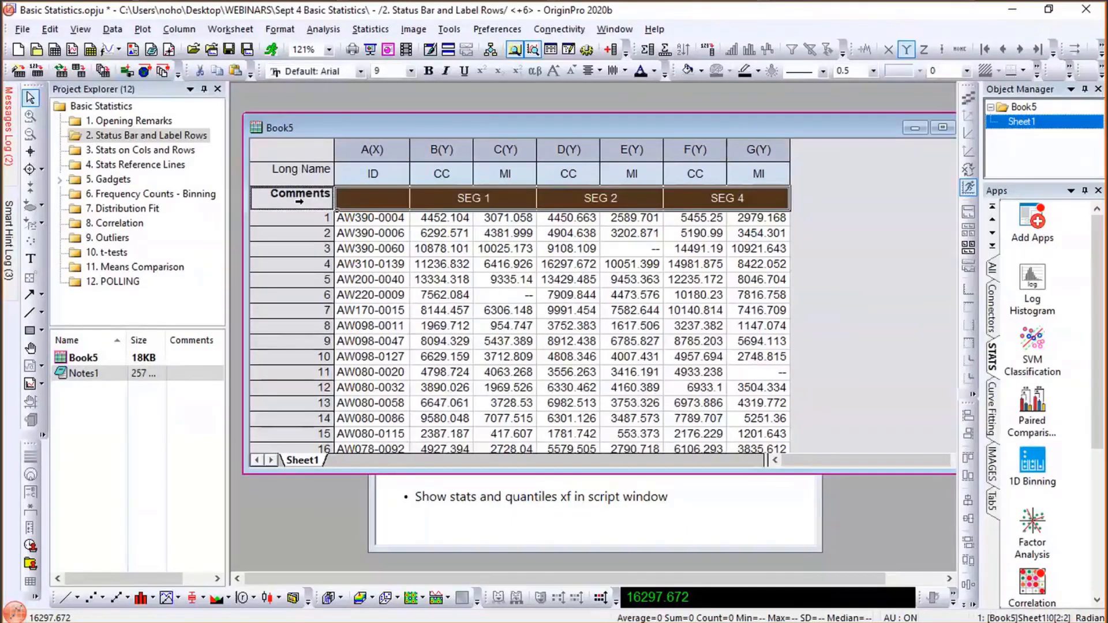
pyautogui.rightClick(304, 202)
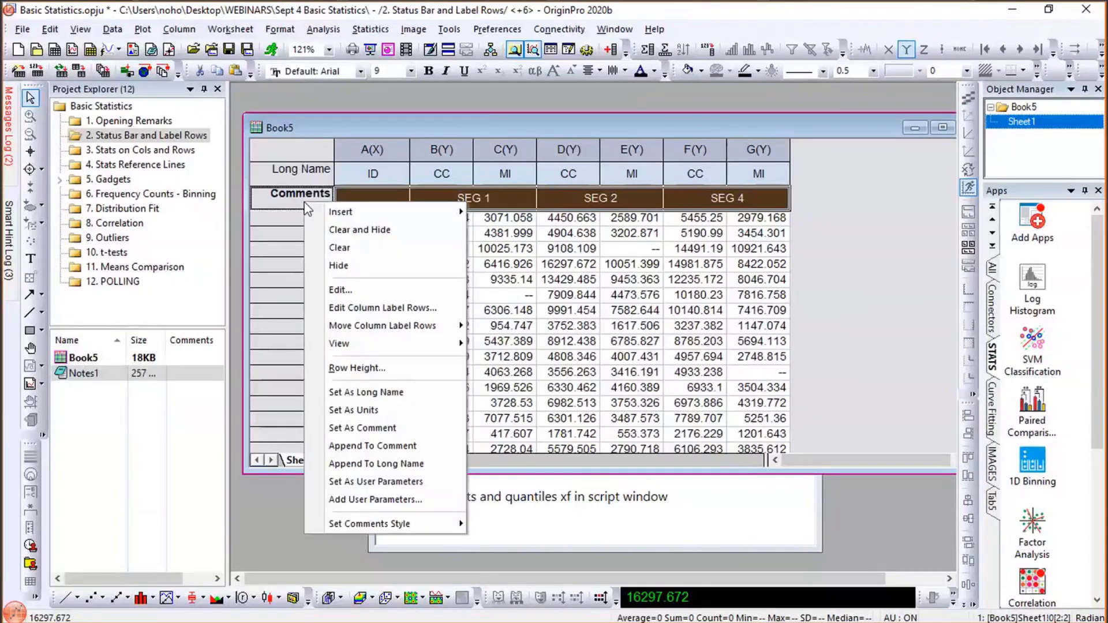
pyautogui.click(369, 499)
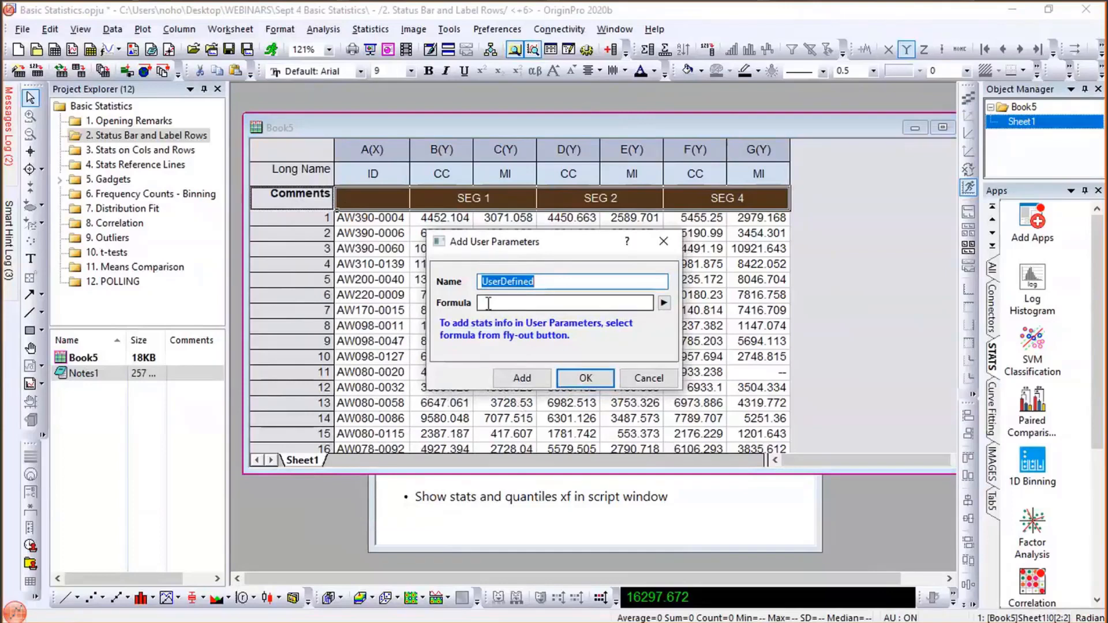
pyautogui.click(664, 304)
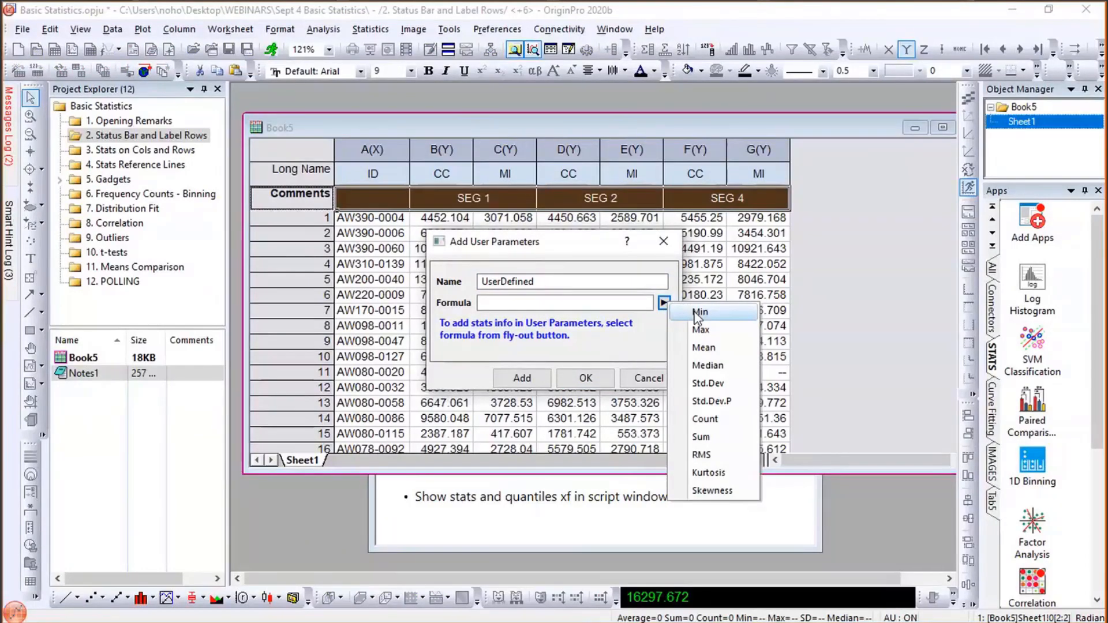
pyautogui.click(701, 348)
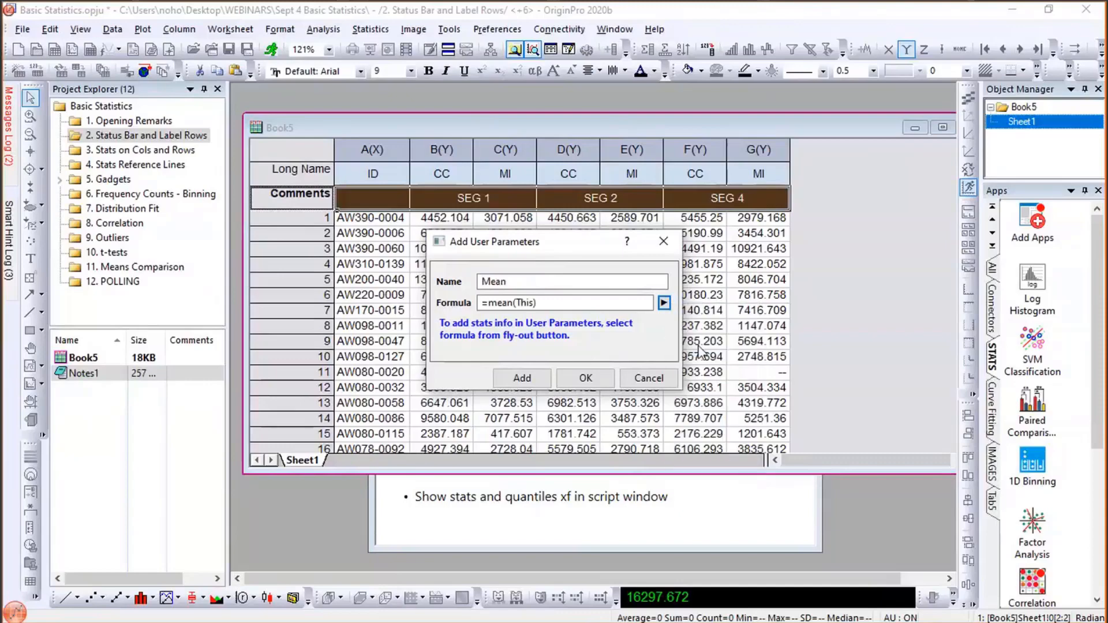
pyautogui.click(523, 378)
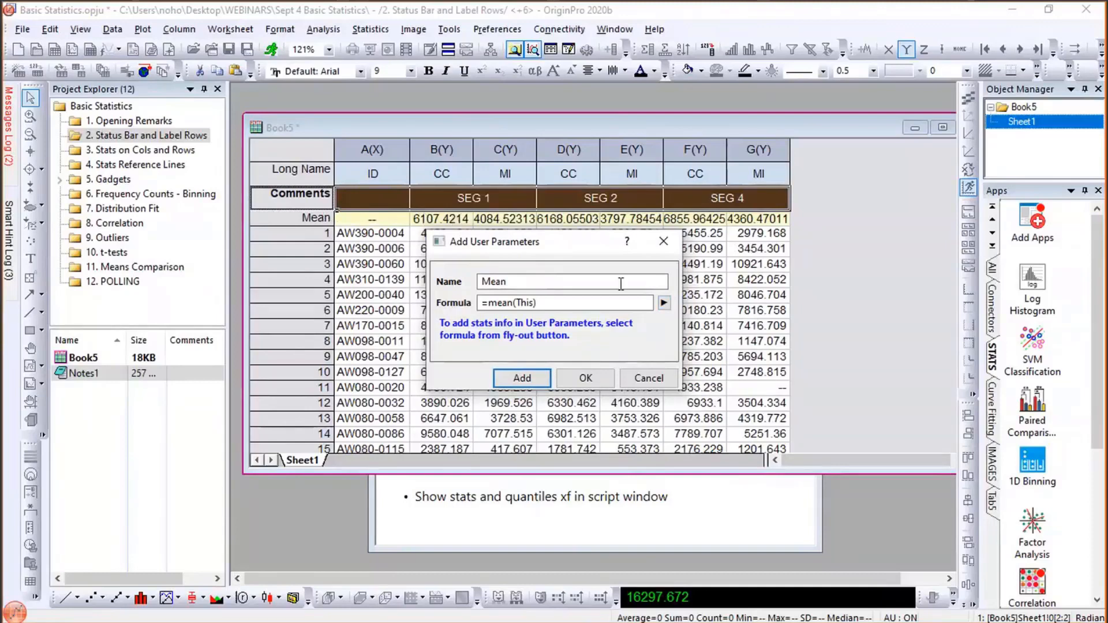
# - Add a Std.Dev user parameter row using the formula =stddev(This)
pyautogui.click(663, 305)
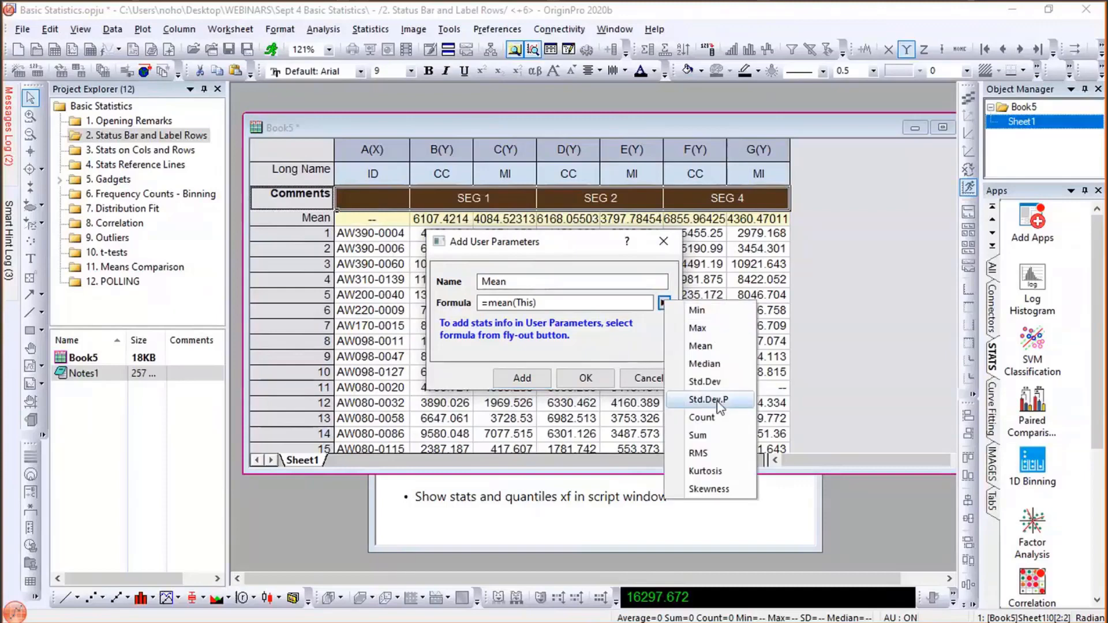
pyautogui.click(704, 381)
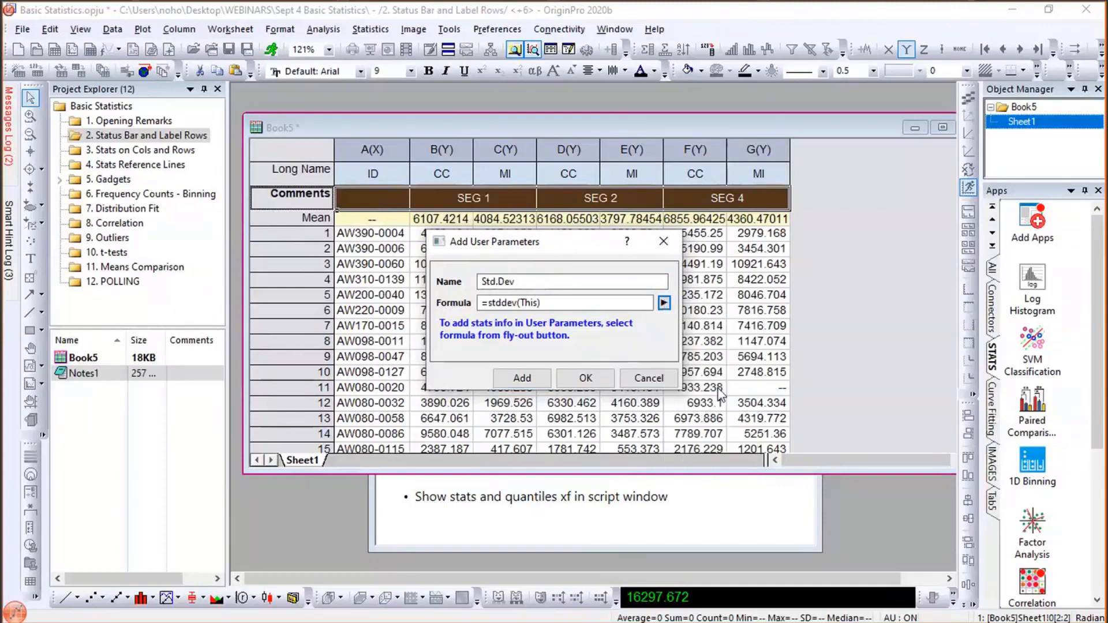
pyautogui.click(522, 378)
# - Add Min and Max user parameter rows with the formulas =min(This) and =max(This), and finish adding user parameters
pyautogui.click(664, 302)
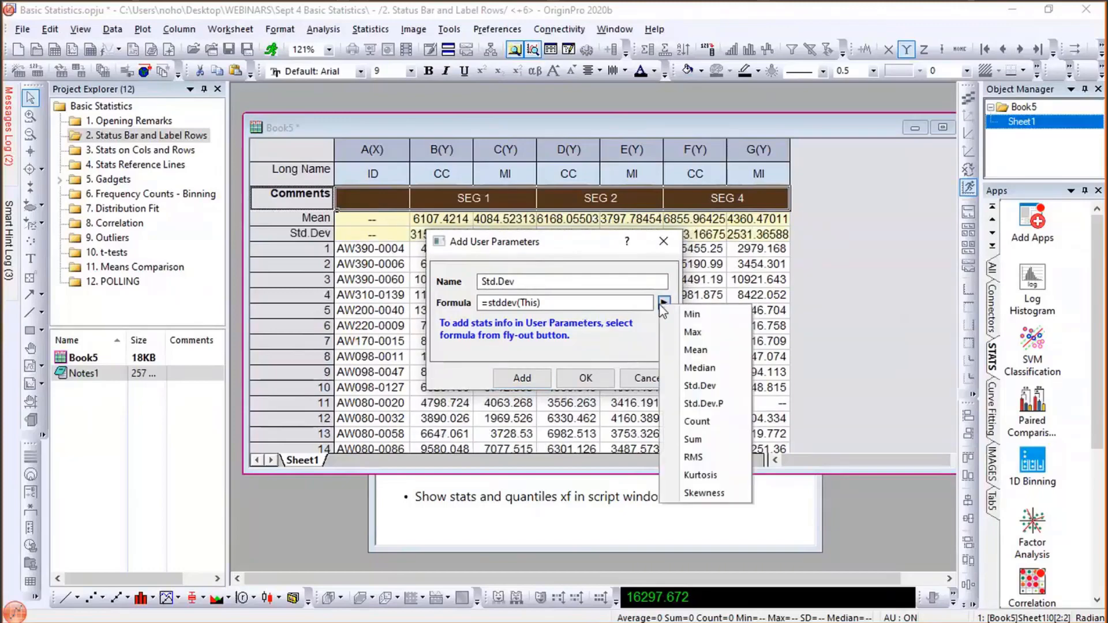
pyautogui.click(692, 313)
pyautogui.click(525, 376)
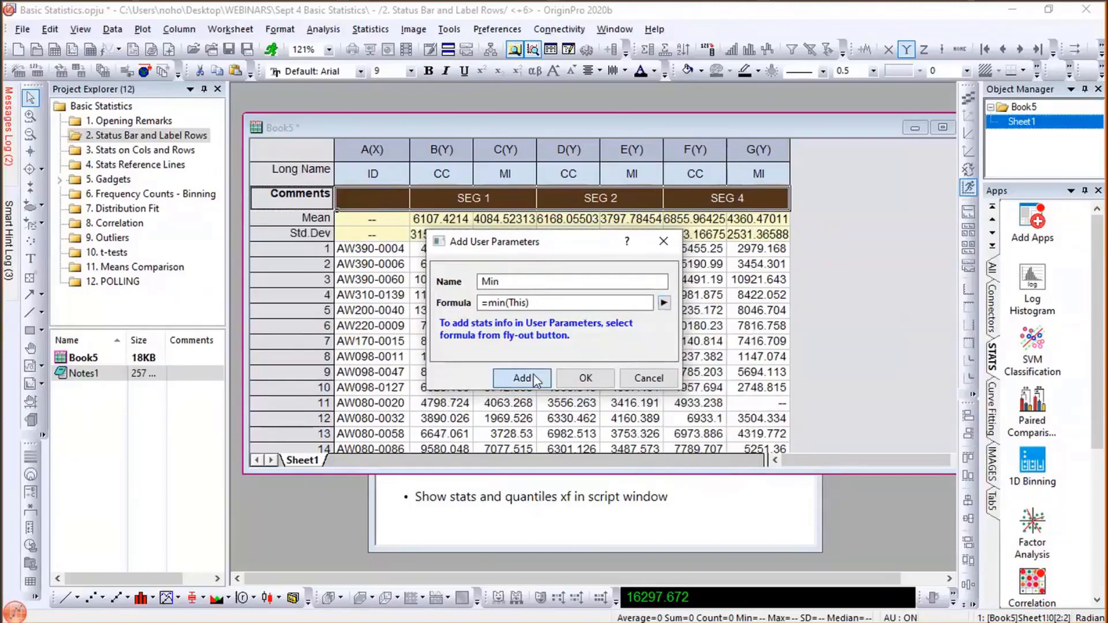
pyautogui.click(664, 302)
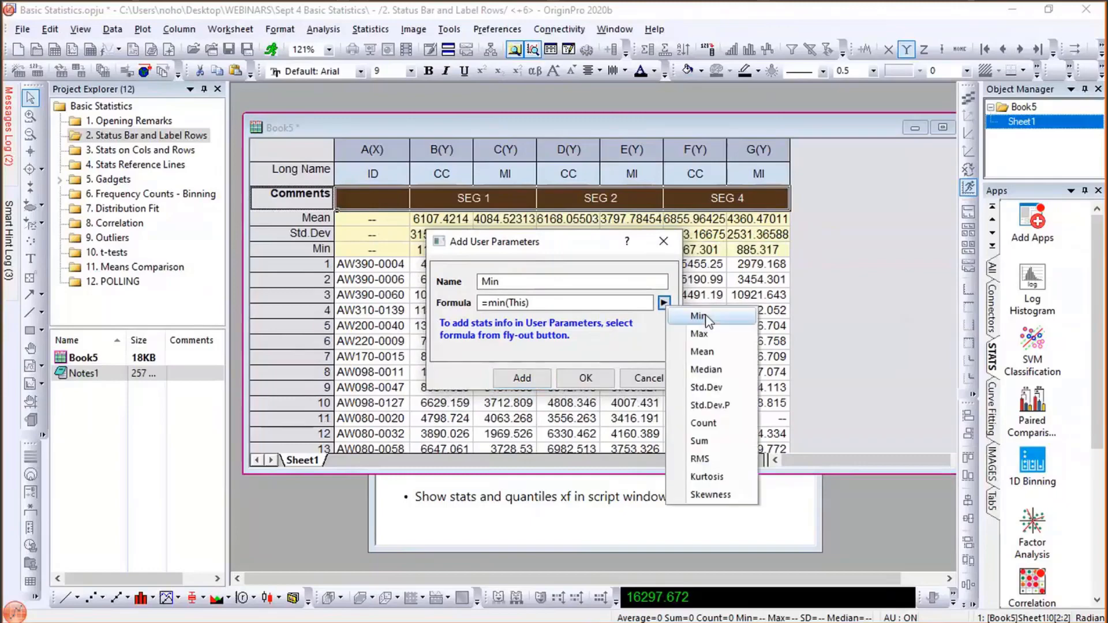
pyautogui.click(695, 330)
pyautogui.click(539, 376)
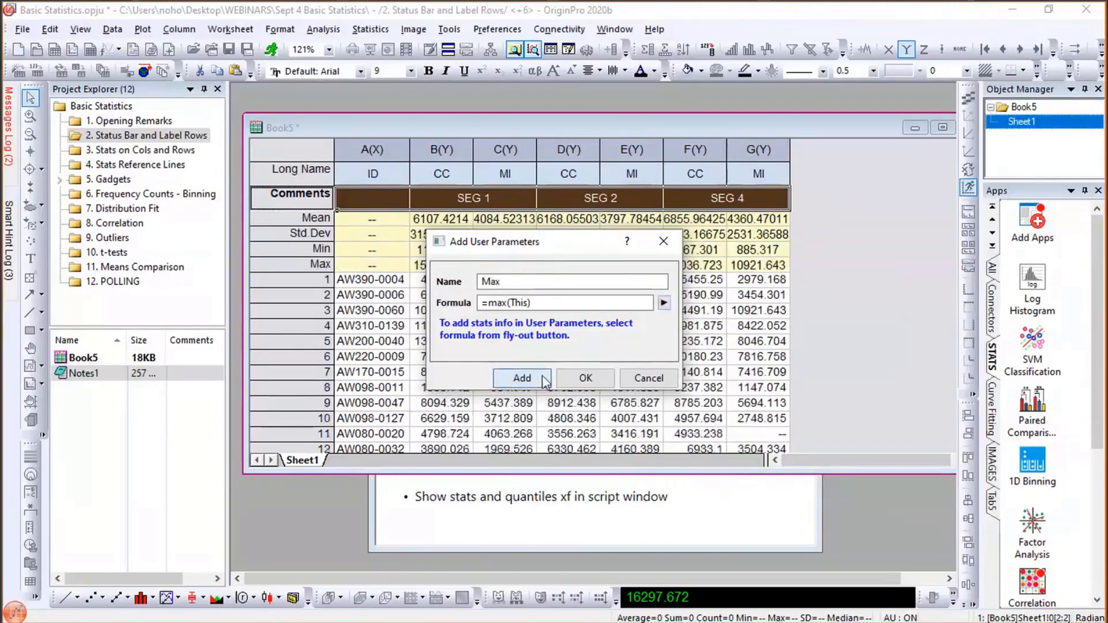
pyautogui.click(579, 378)
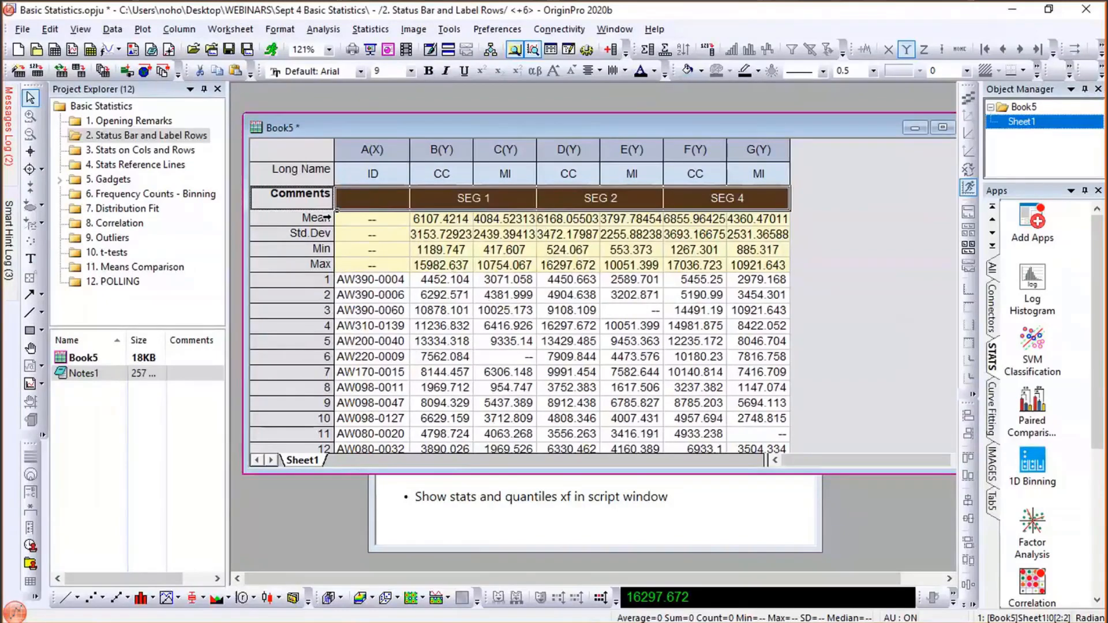
# - Format the Mean, Std.Dev, Min and Max label rows to show a set number of decimal places, two digits
pyautogui.moveTo(323, 217); pyautogui.dragTo(315, 266)
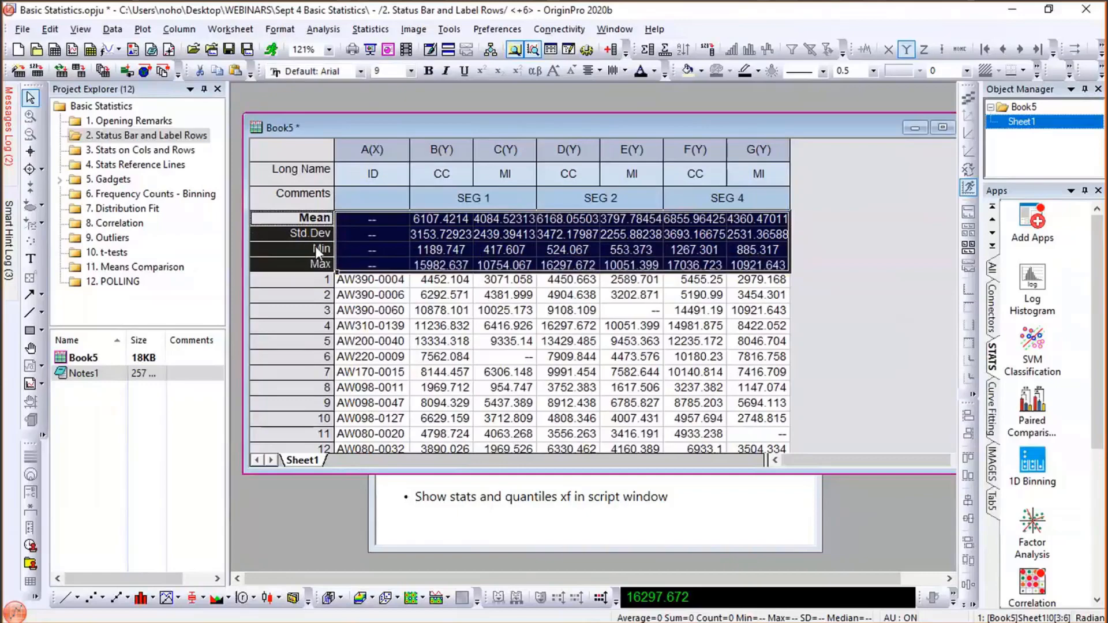
pyautogui.rightClick(316, 248)
pyautogui.moveTo(428, 515)
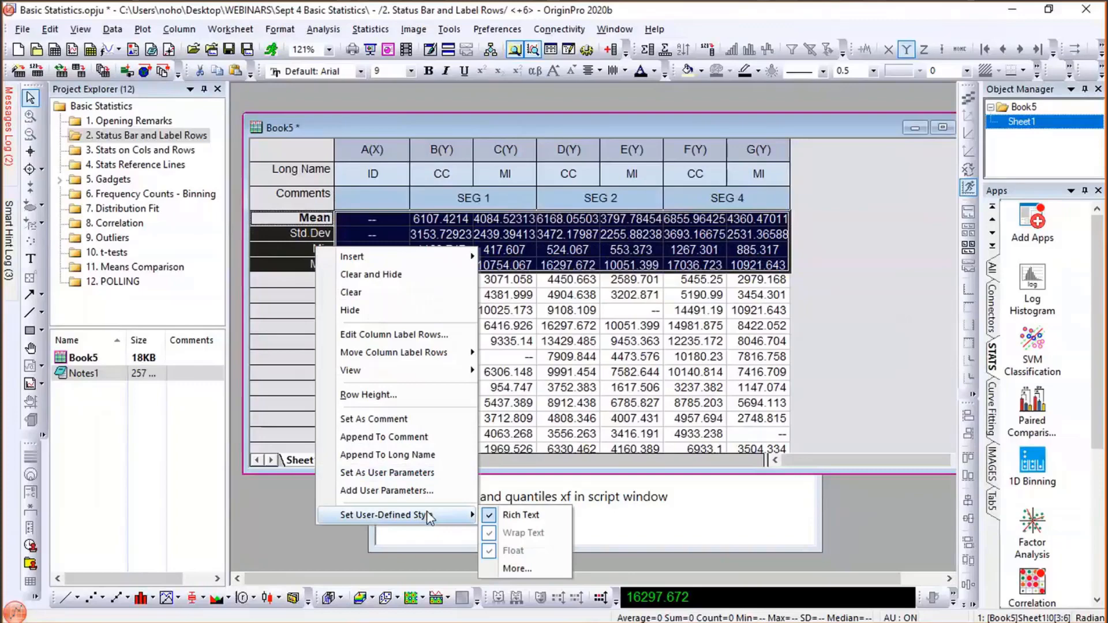
pyautogui.click(517, 569)
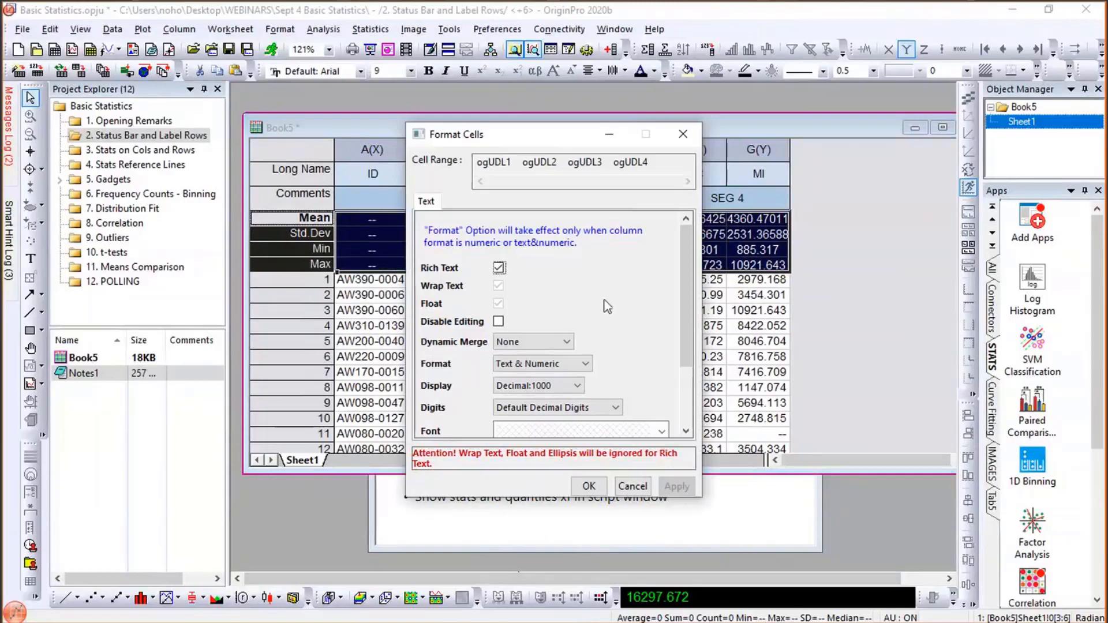
pyautogui.scroll(-3, 607, 306)
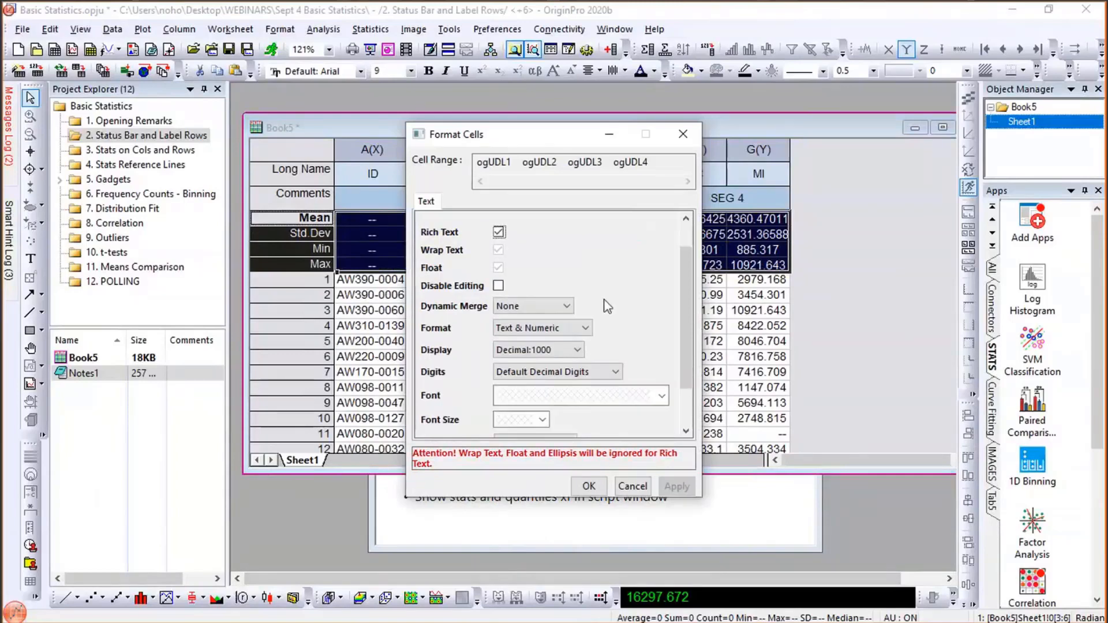
pyautogui.scroll(-2, 607, 306)
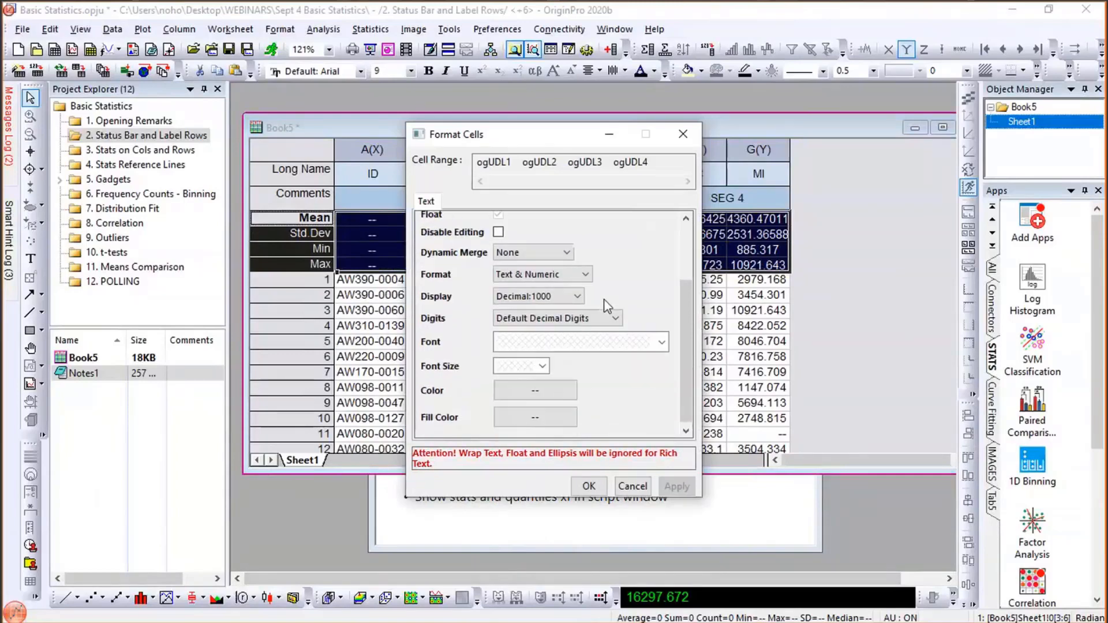
pyautogui.click(542, 318)
pyautogui.click(537, 343)
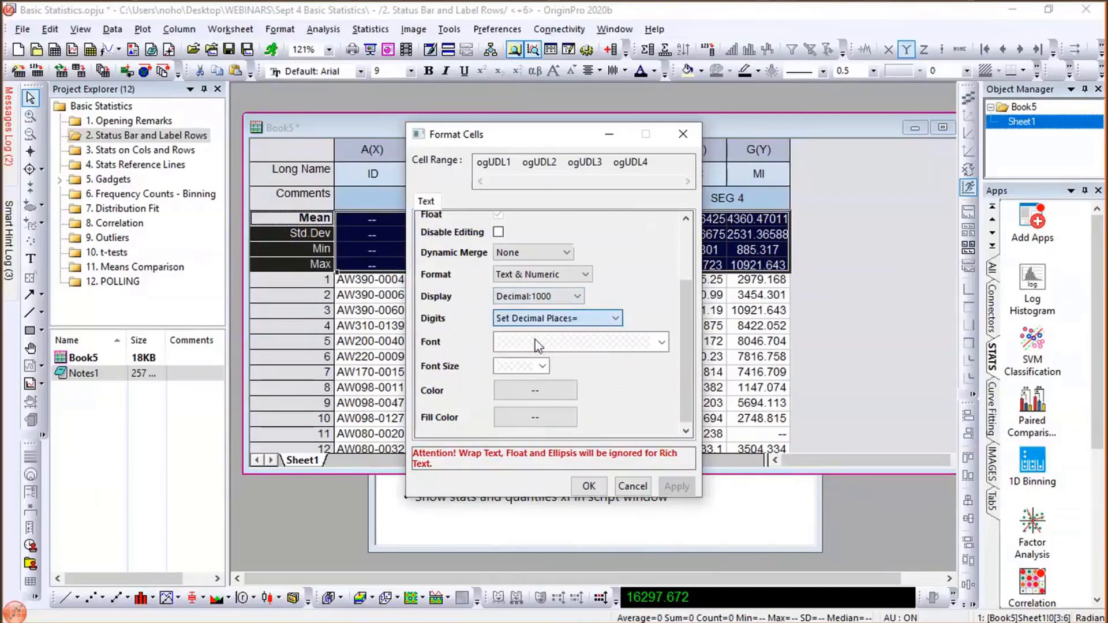
pyautogui.click(590, 486)
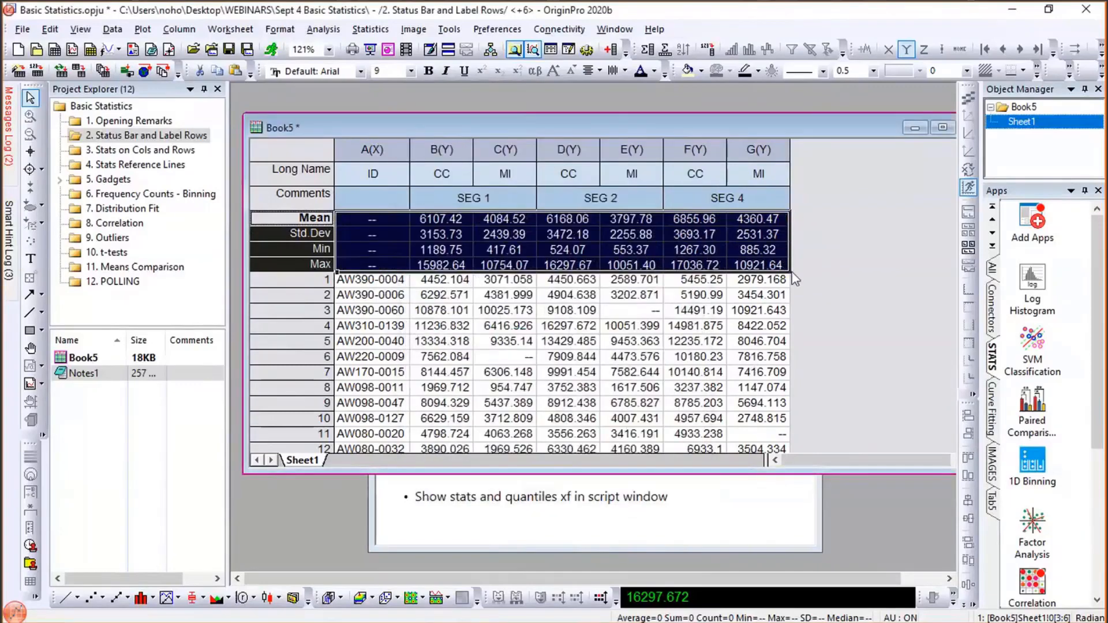
pyautogui.click(483, 218)
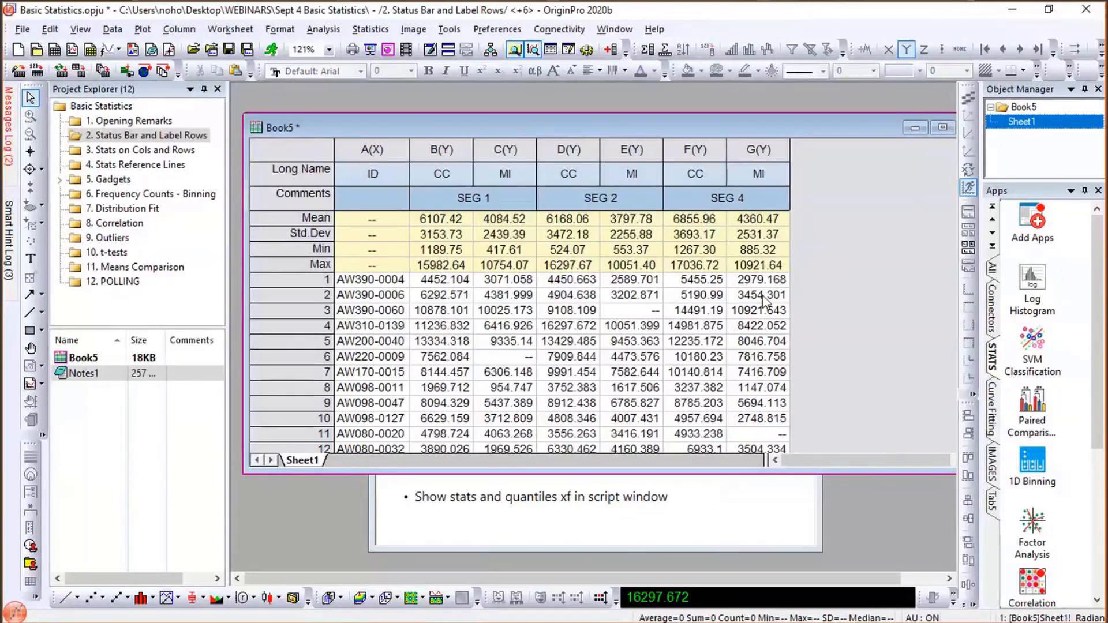
pyautogui.click(919, 218)
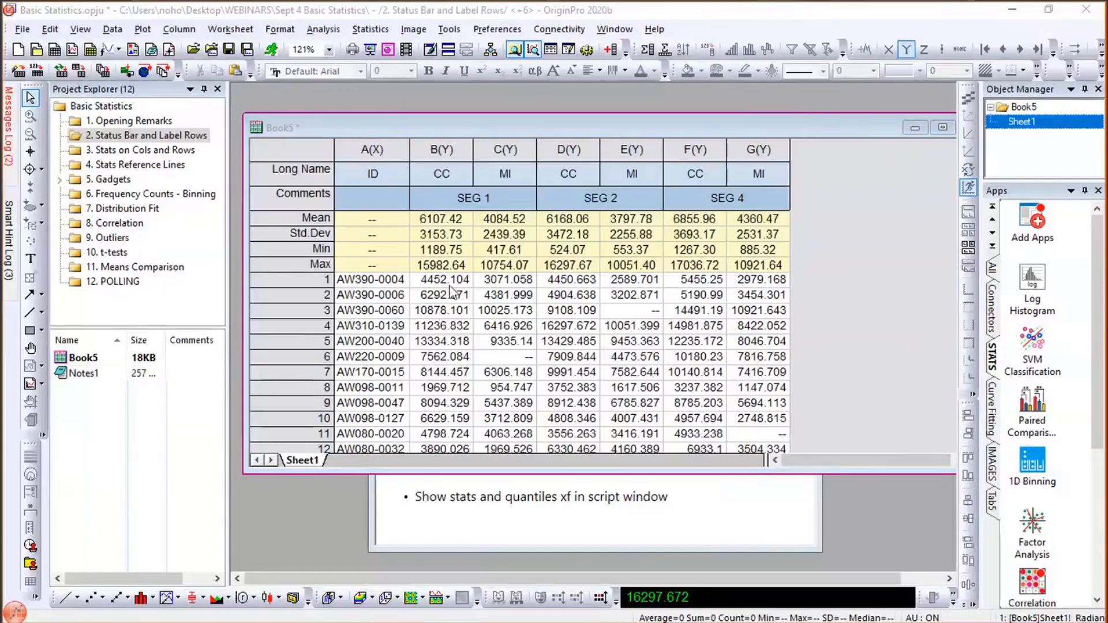
# - Fill rows 1 to 10 of column B with uniform random numbers, and do the same for rows 1 to 8 of columns B through E
pyautogui.moveTo(449, 282); pyautogui.dragTo(428, 424)
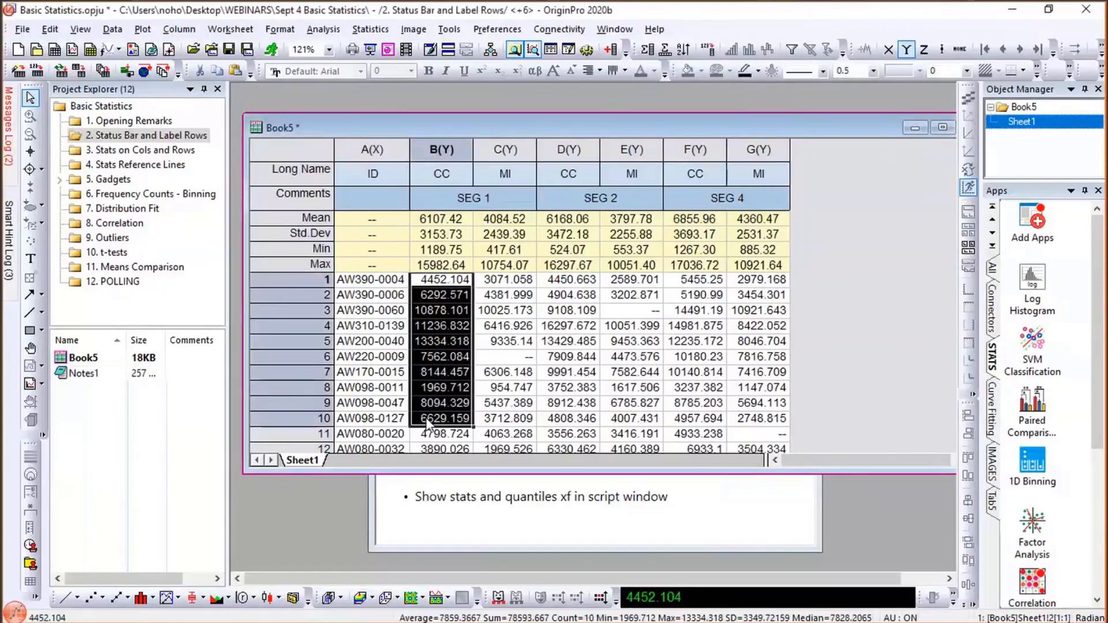
pyautogui.click(752, 52)
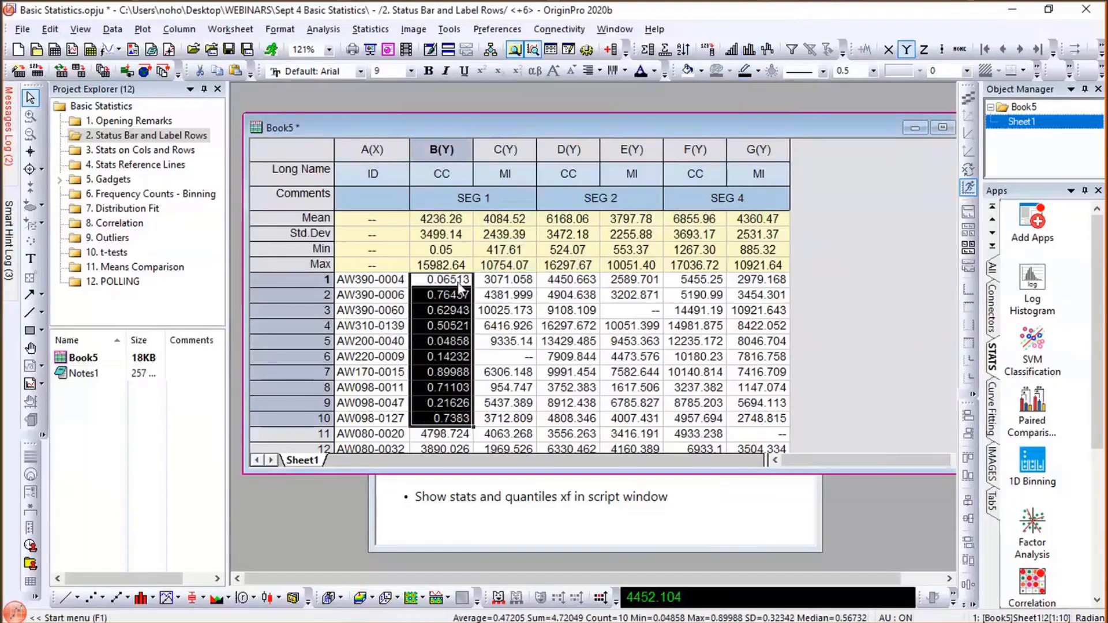
pyautogui.moveTo(459, 287); pyautogui.dragTo(631, 387)
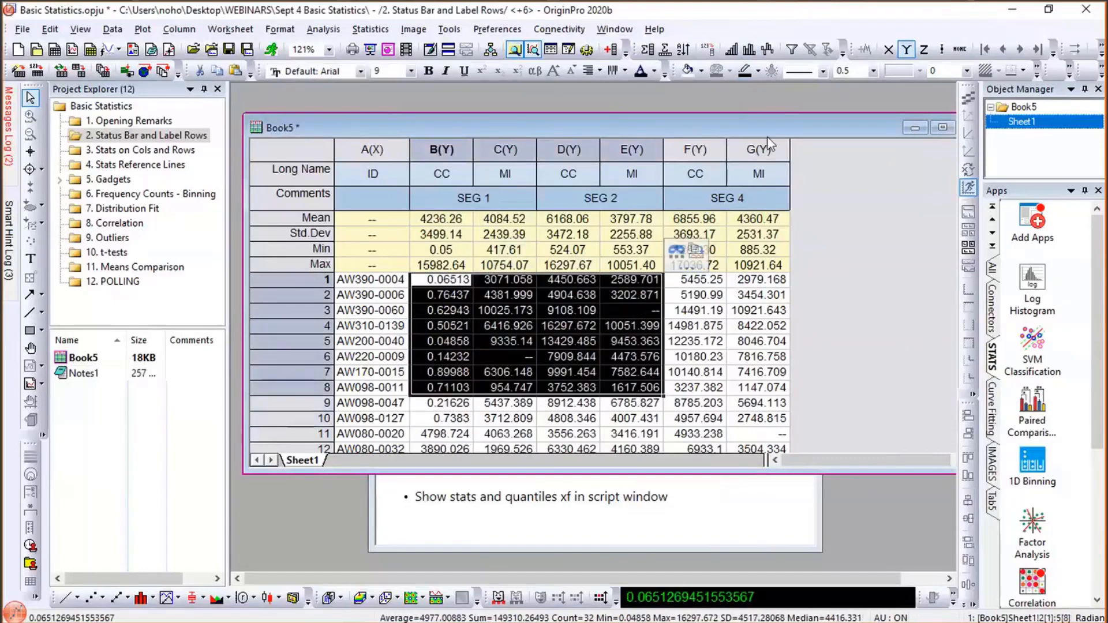
pyautogui.click(750, 51)
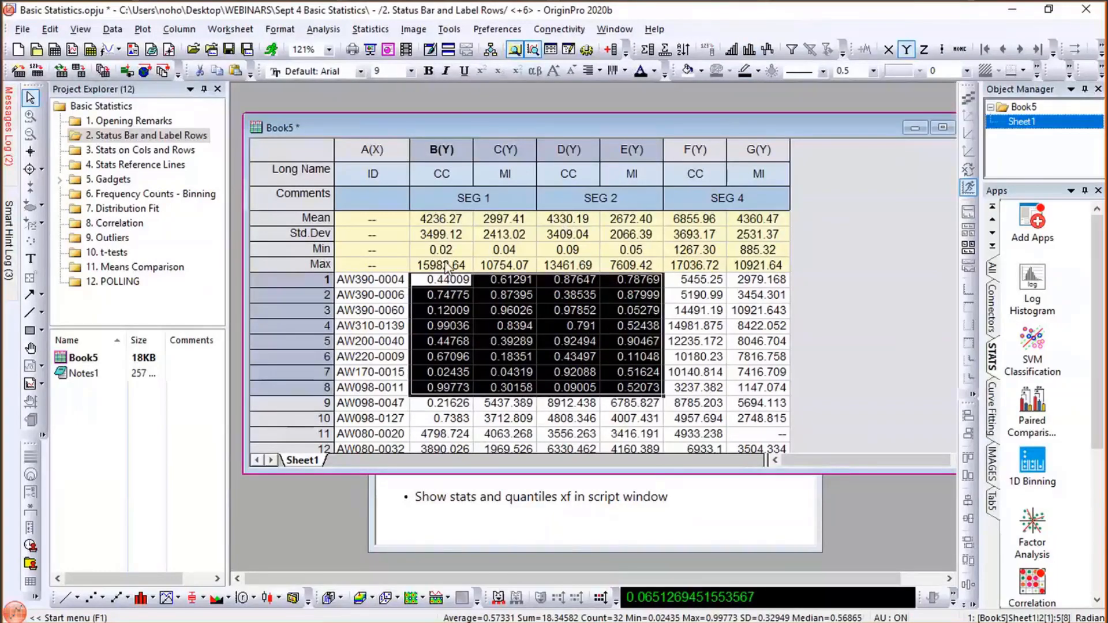
# - Check the talking points in Notes1 and add sparklines to columns B through G of Book5
pyautogui.click(725, 491)
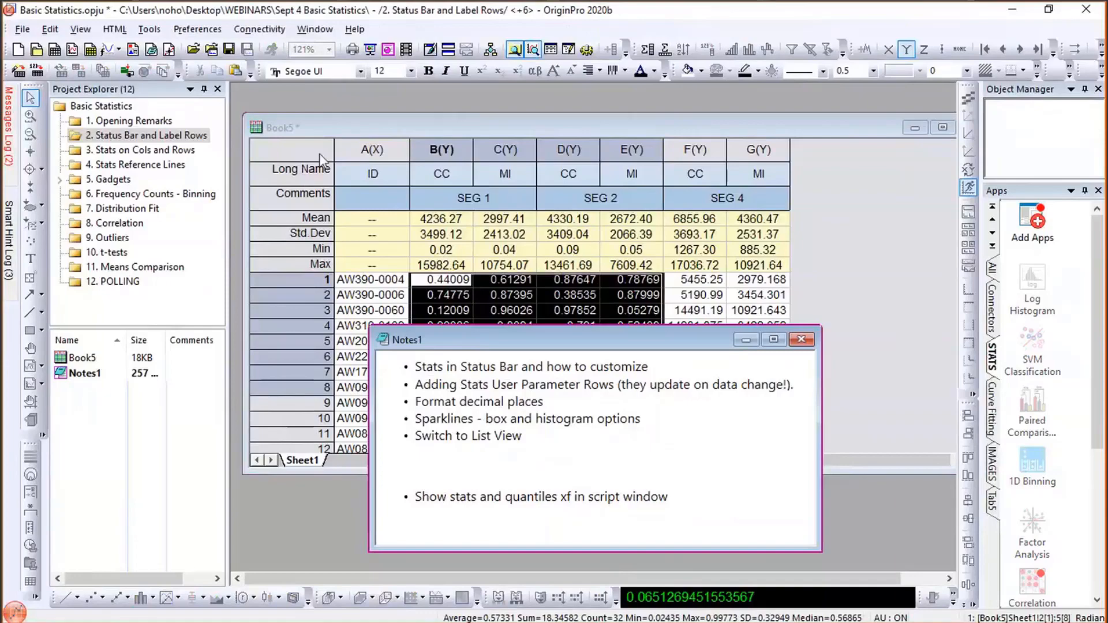
pyautogui.click(500, 165)
pyautogui.moveTo(441, 150); pyautogui.dragTo(742, 156)
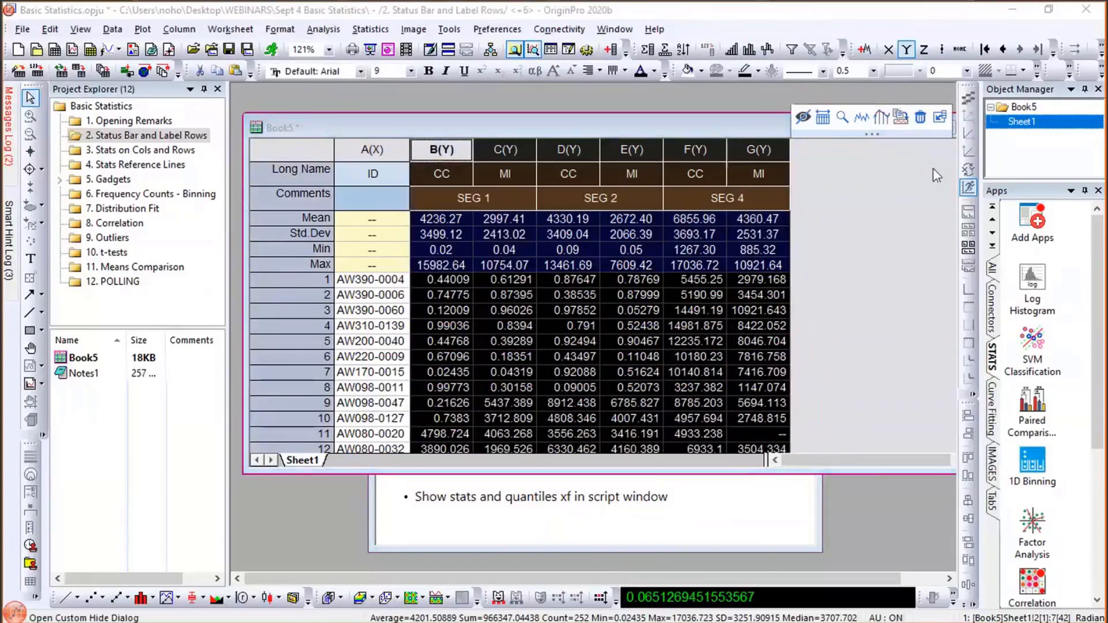
pyautogui.click(863, 119)
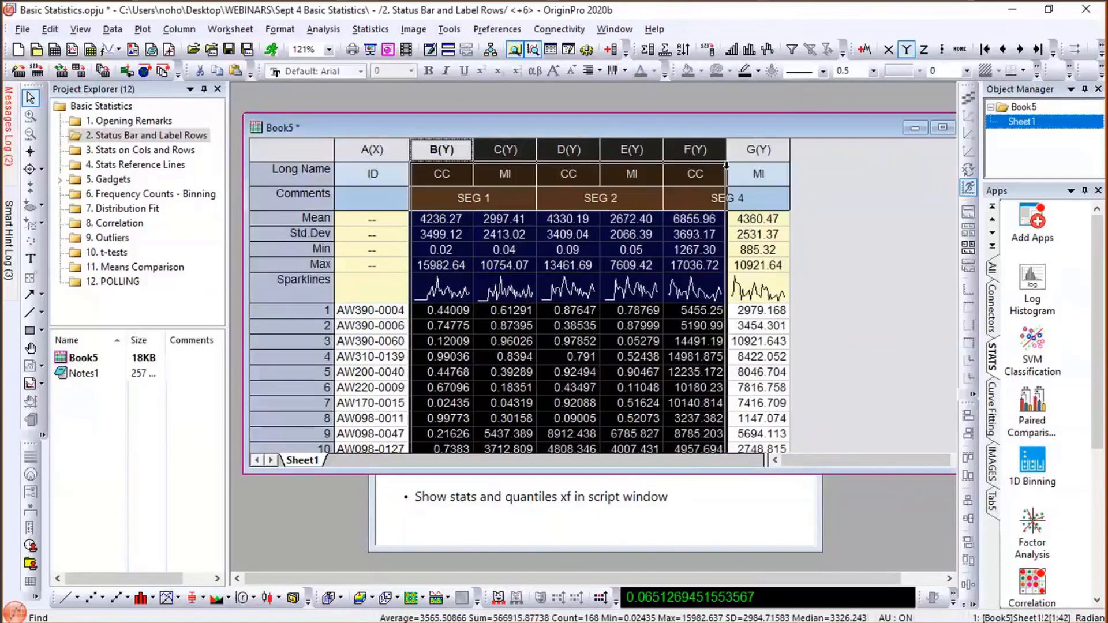
# - Update the sparklines of columns B through G to the Histogram plot type
pyautogui.click(179, 29)
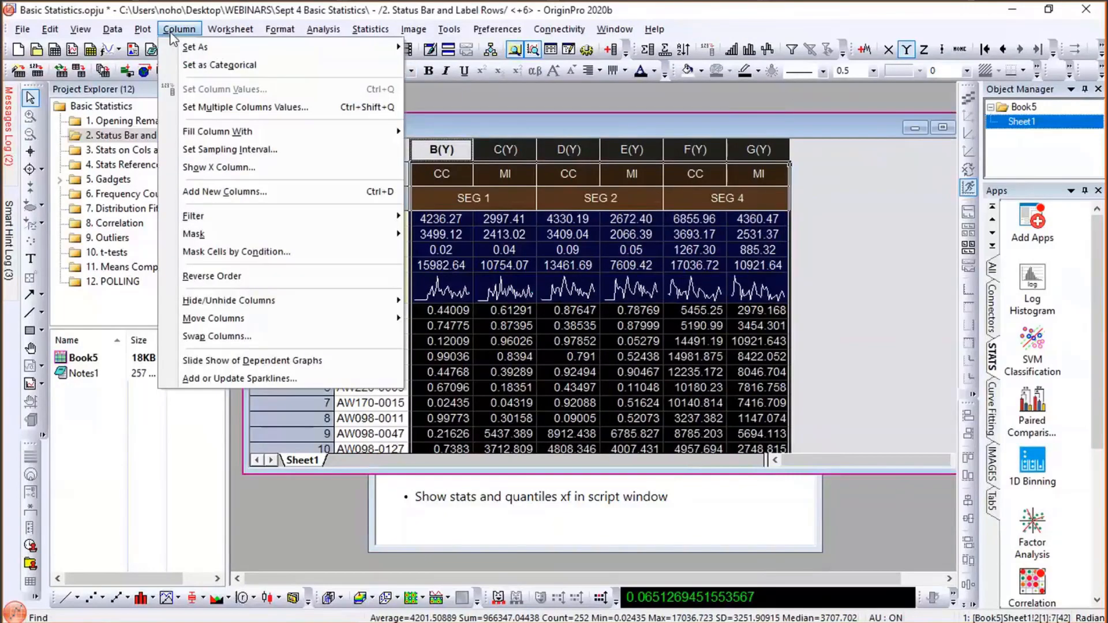
pyautogui.click(210, 379)
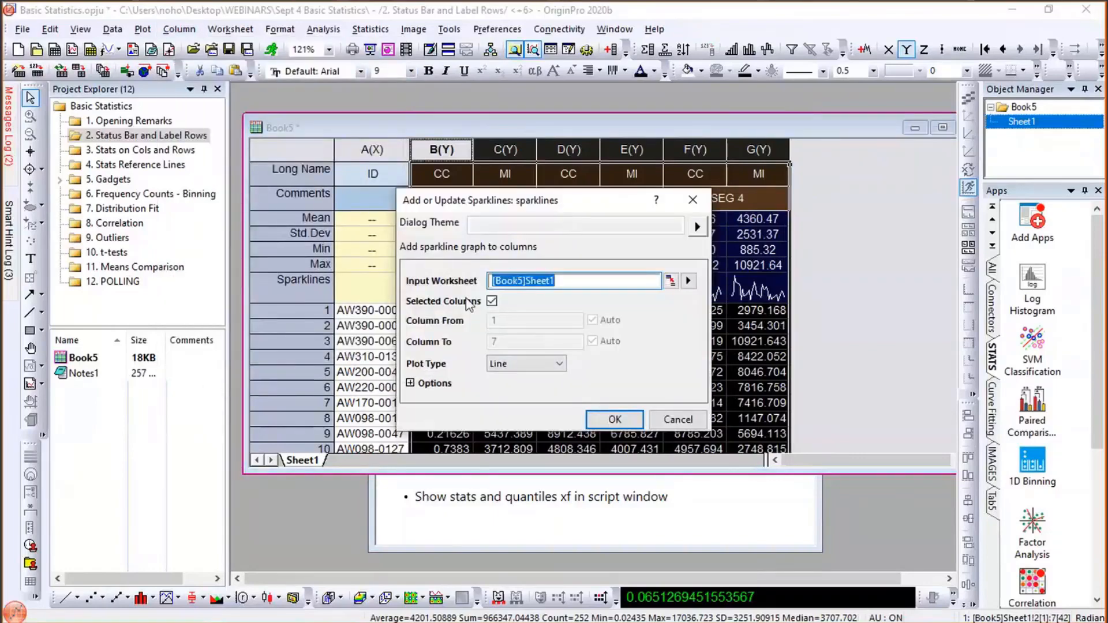
pyautogui.moveTo(558, 205); pyautogui.dragTo(448, 331)
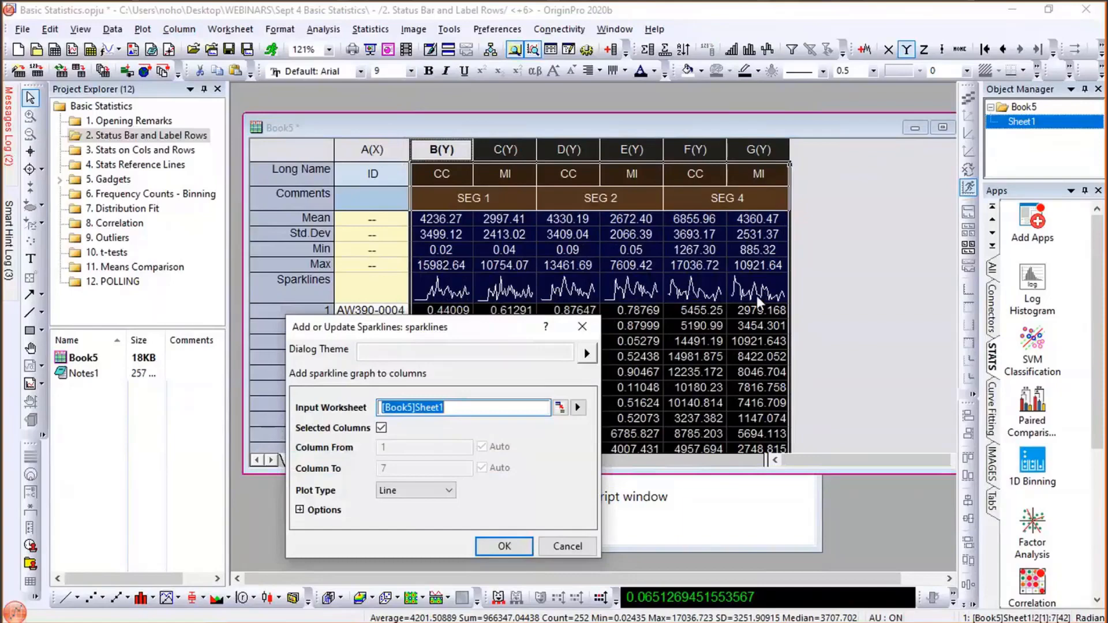
pyautogui.click(417, 491)
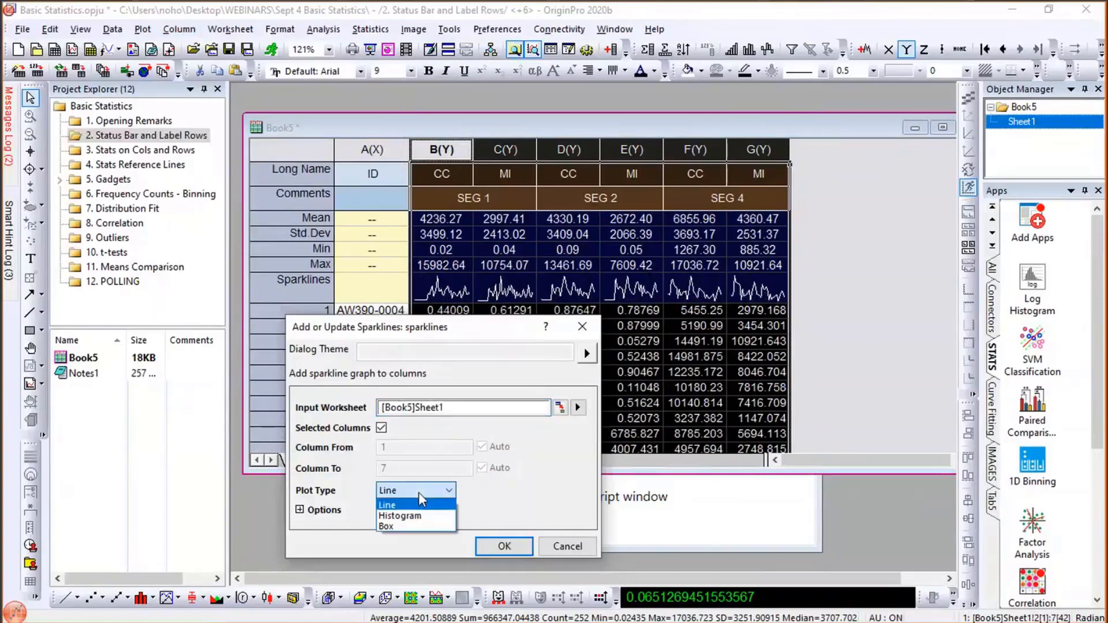
pyautogui.click(404, 516)
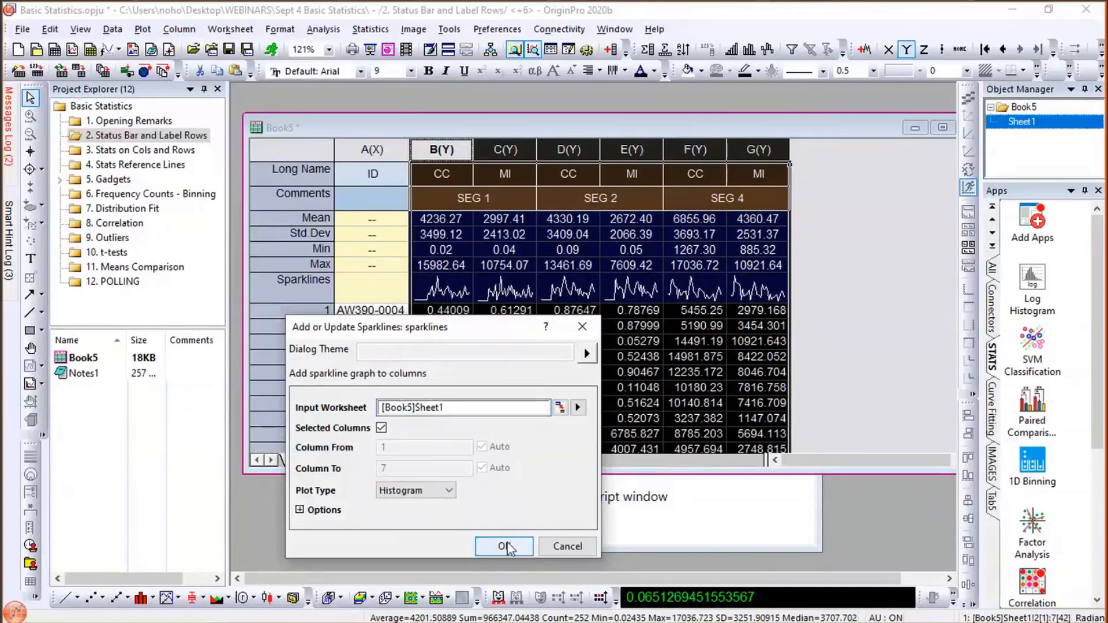
pyautogui.click(503, 546)
pyautogui.click(505, 433)
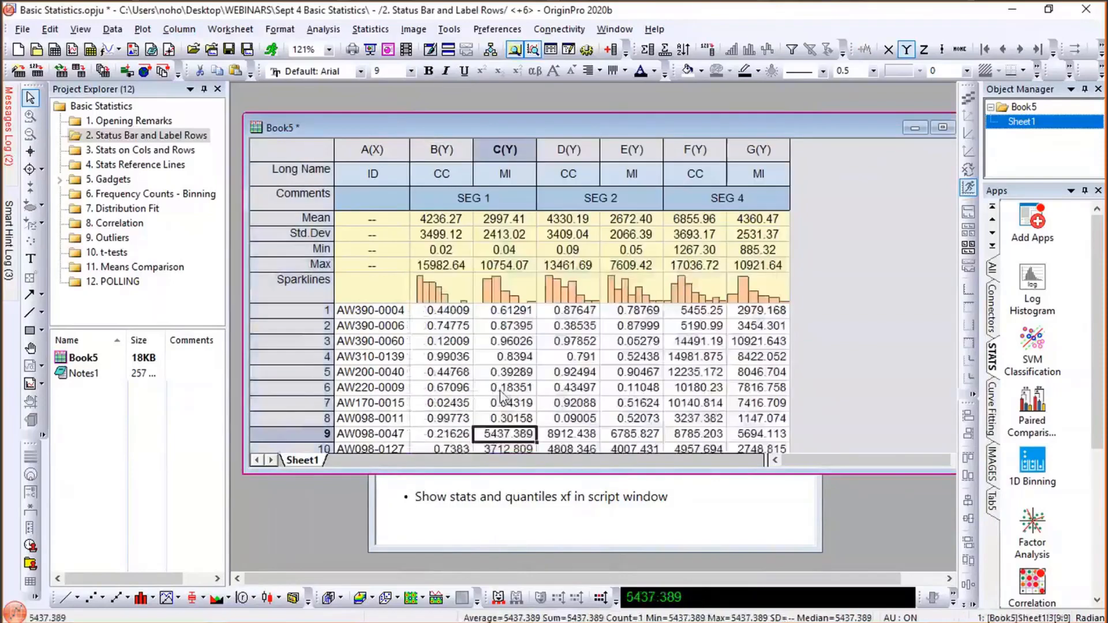
# - Change the sparklines of columns B through G to the Box plot type
pyautogui.moveTo(763, 285)
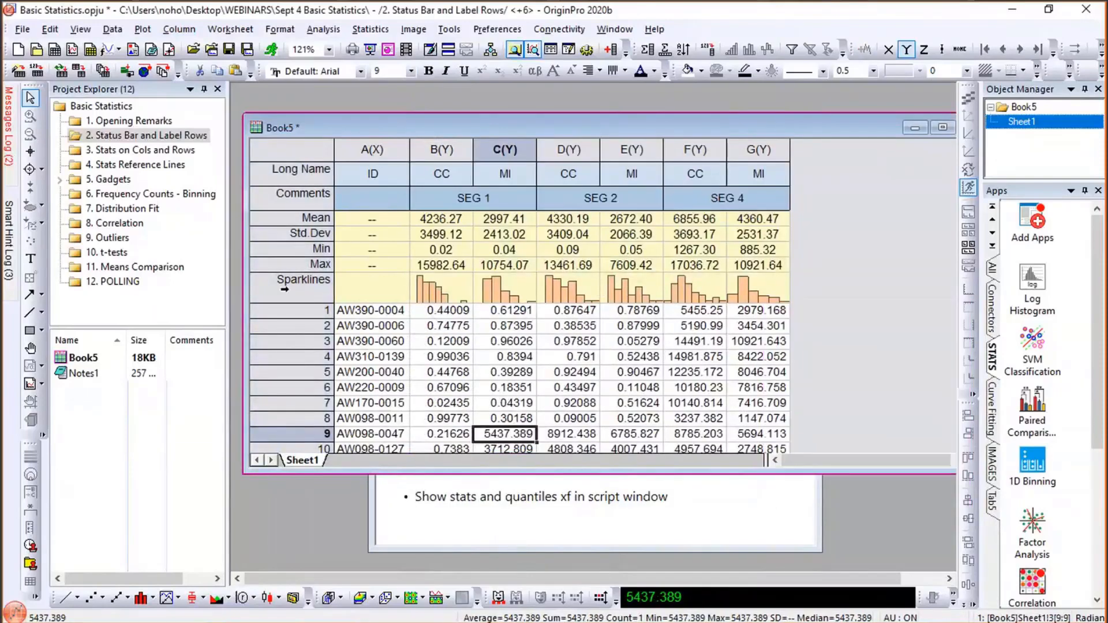
pyautogui.moveTo(445, 145); pyautogui.dragTo(760, 163)
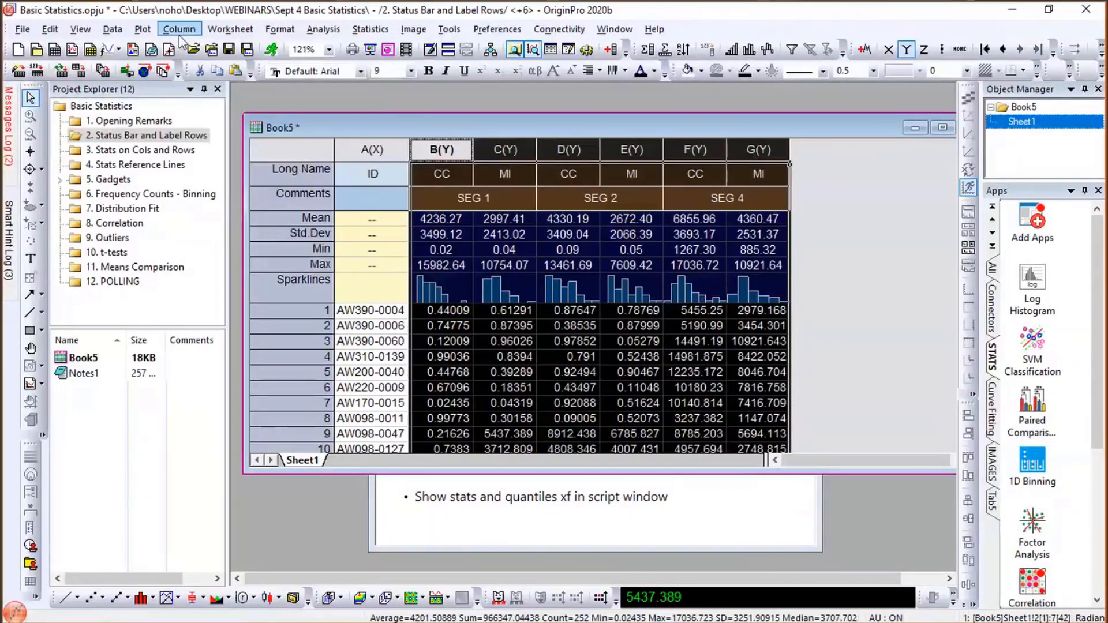
pyautogui.click(180, 30)
pyautogui.click(237, 377)
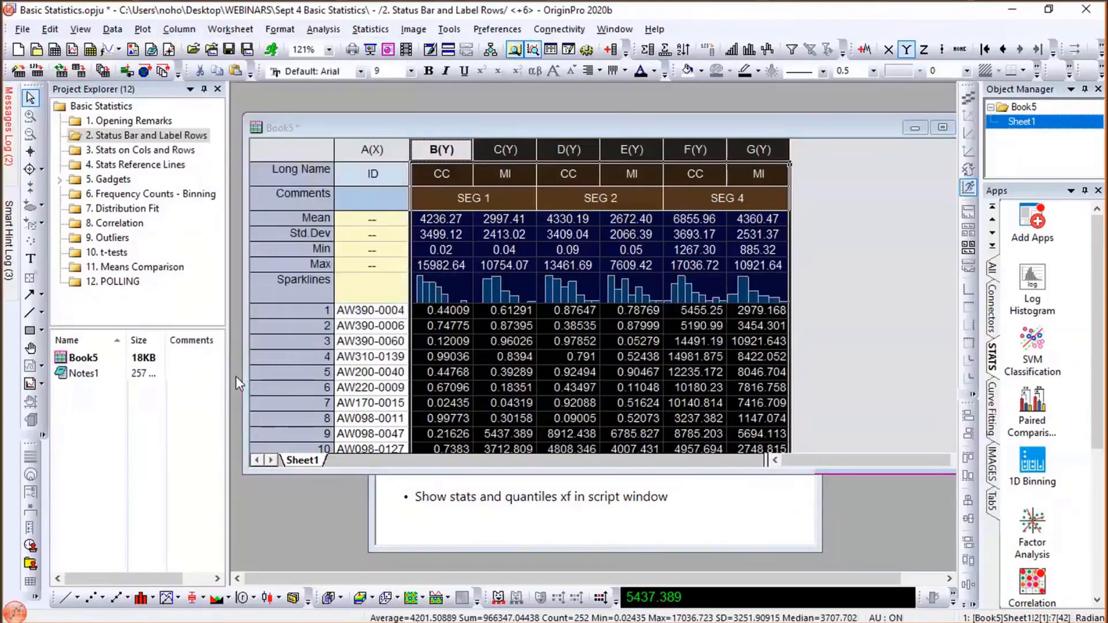
pyautogui.click(525, 364)
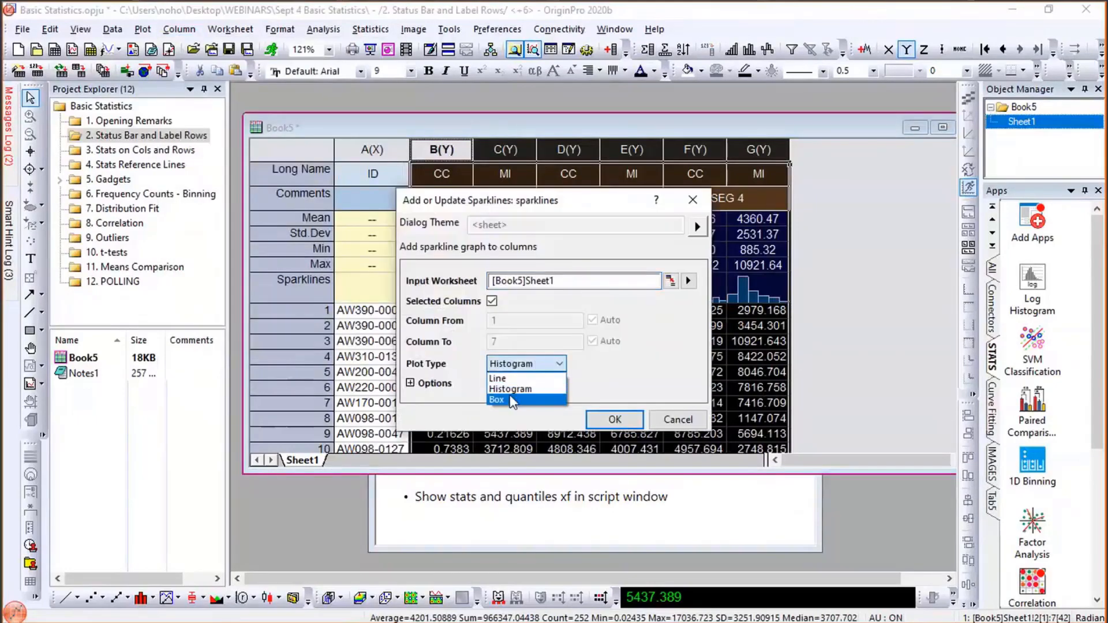
pyautogui.click(510, 399)
pyautogui.click(614, 420)
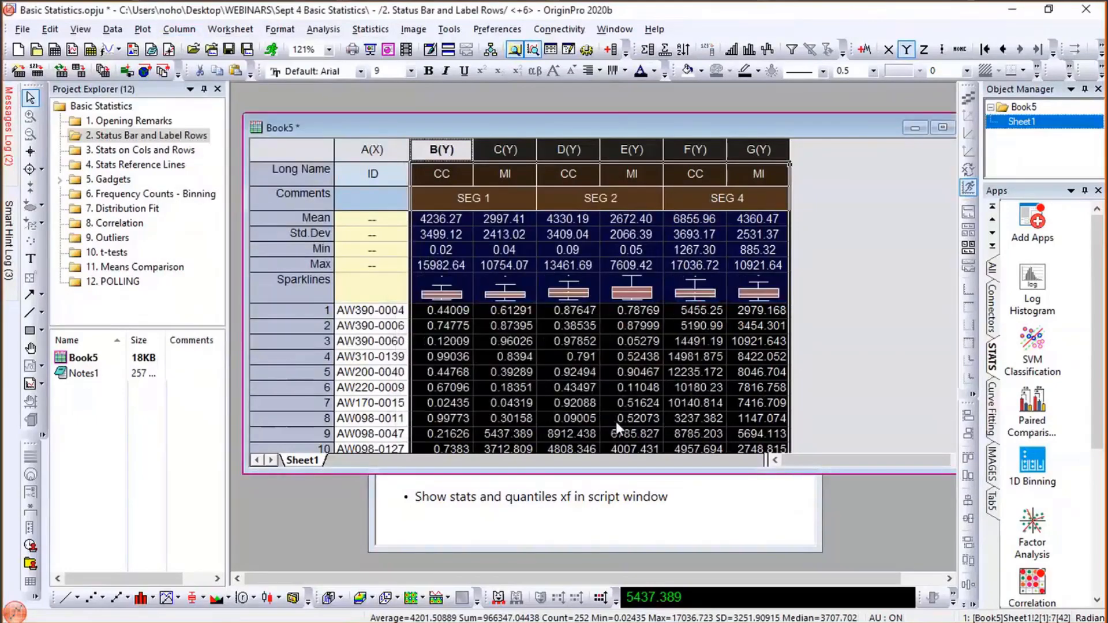
pyautogui.click(580, 407)
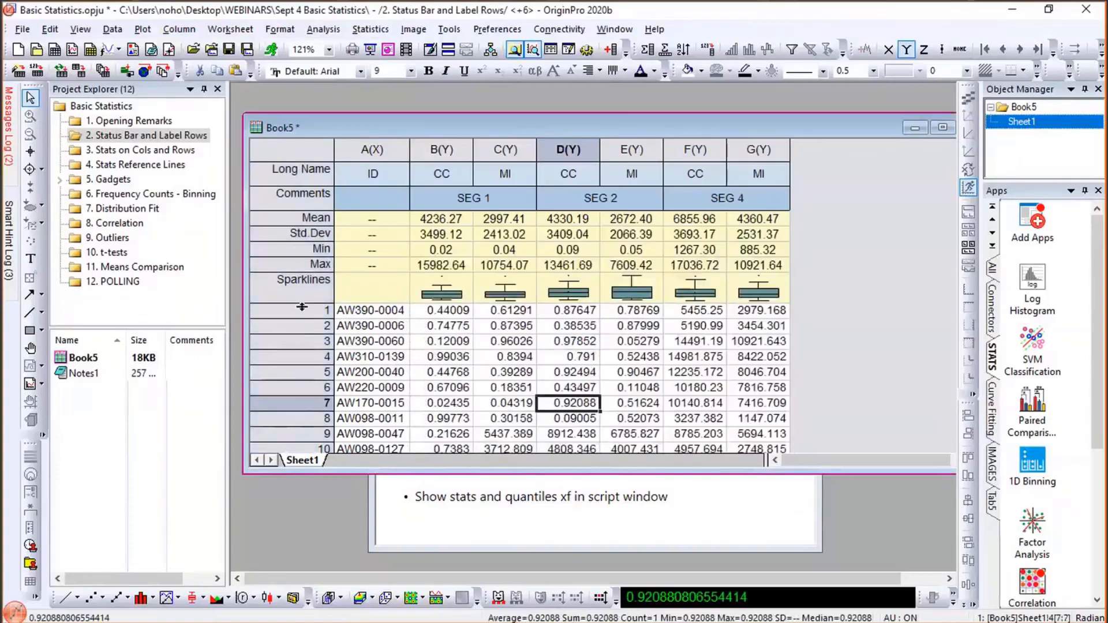
# - Increase the height of the Sparklines row to about three times its size and preview column E's box plot enlarged
pyautogui.moveTo(301, 304); pyautogui.dragTo(305, 361)
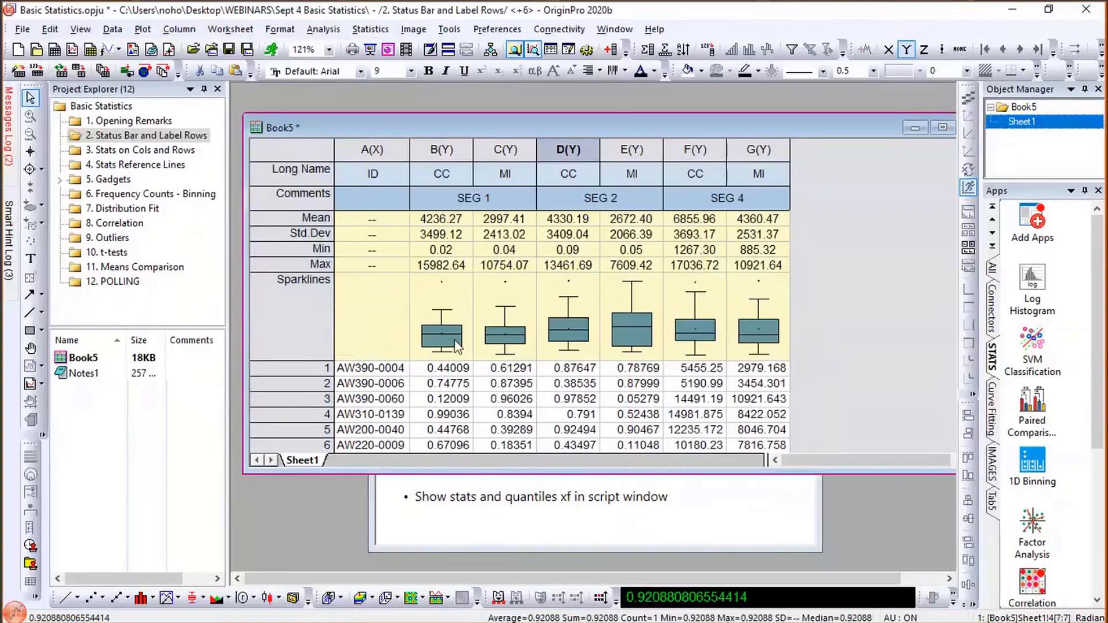
pyautogui.moveTo(647, 339)
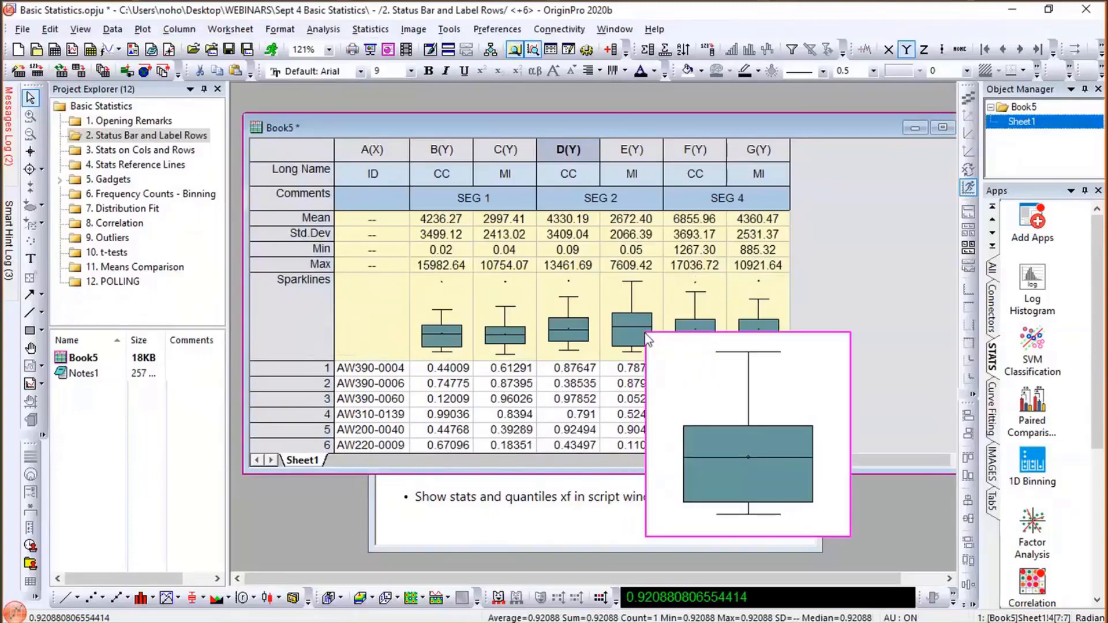
pyautogui.click(798, 276)
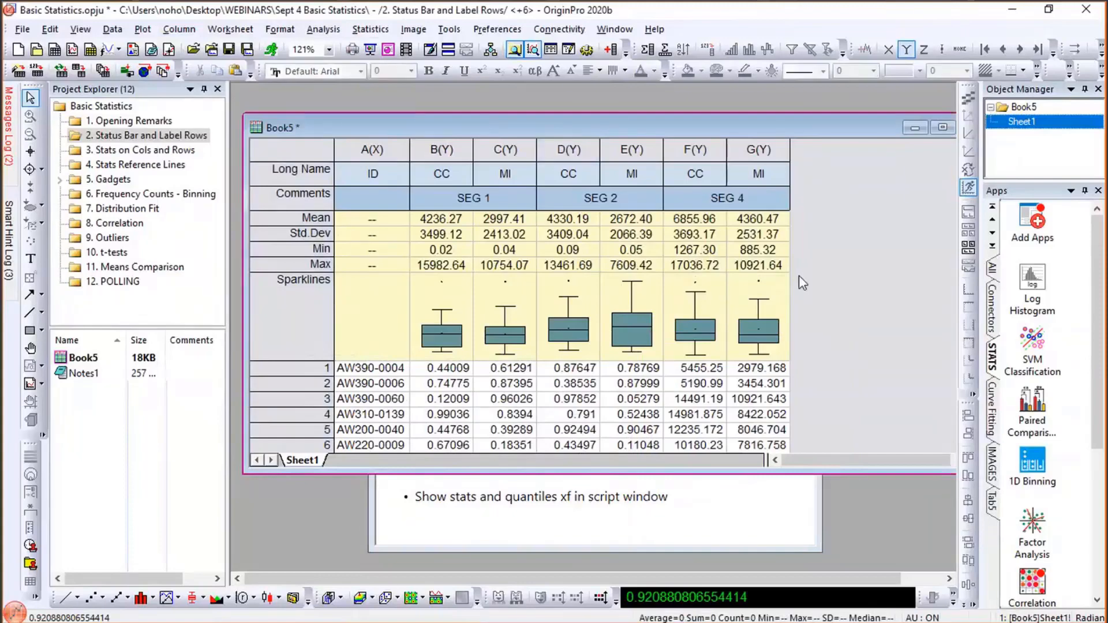
# - Check the next talking point in Notes1 and switch the Book5 worksheet to Column List View
pyautogui.click(750, 496)
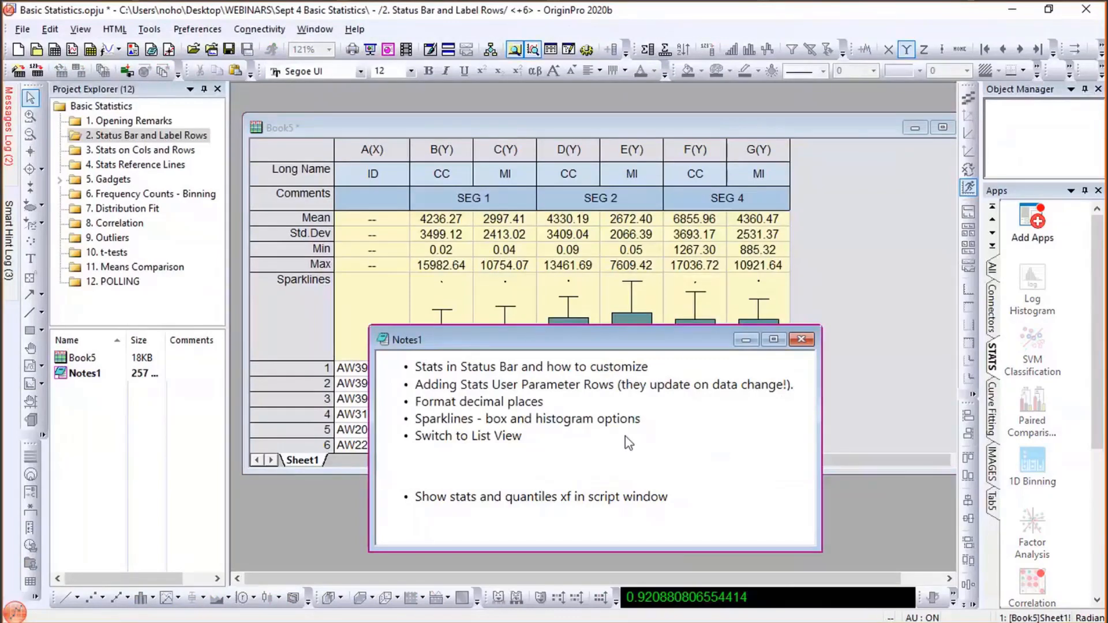
pyautogui.click(398, 136)
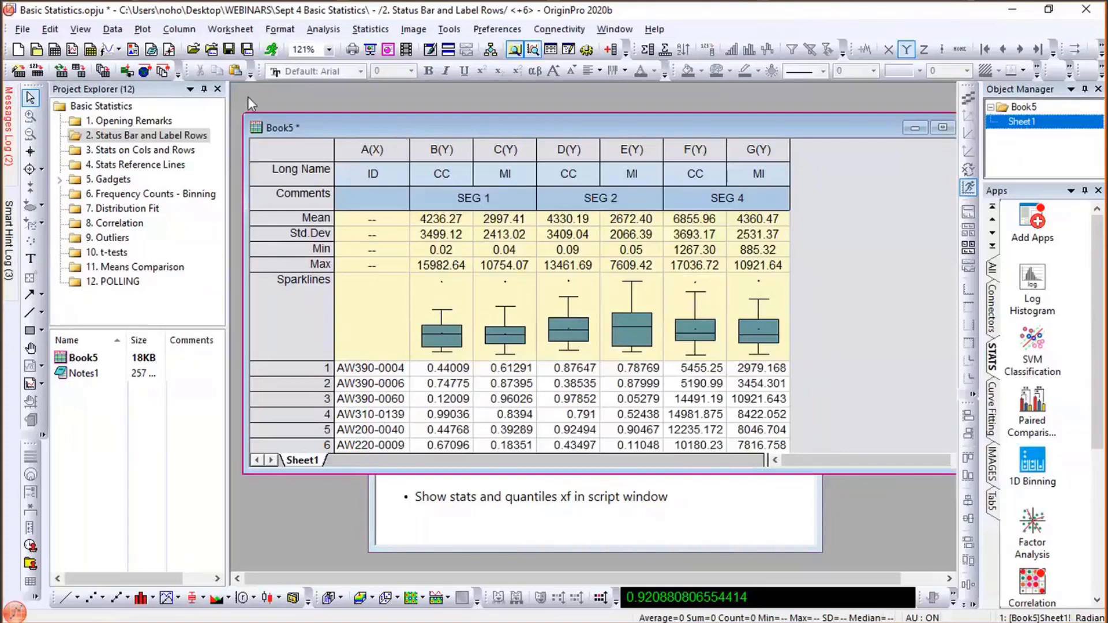
pyautogui.click(76, 30)
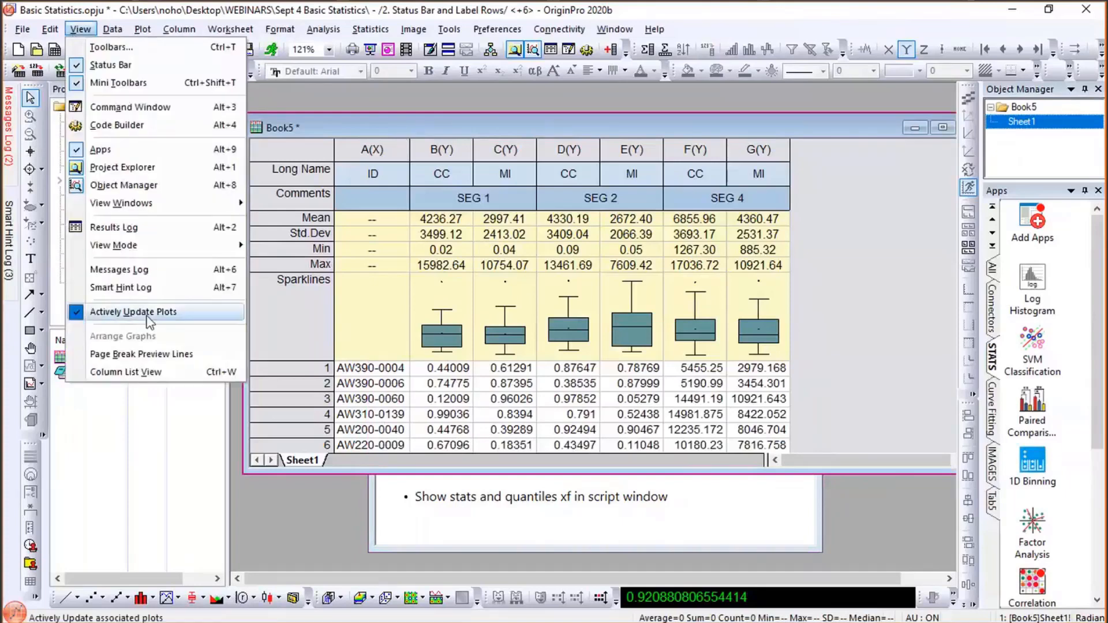
pyautogui.click(140, 372)
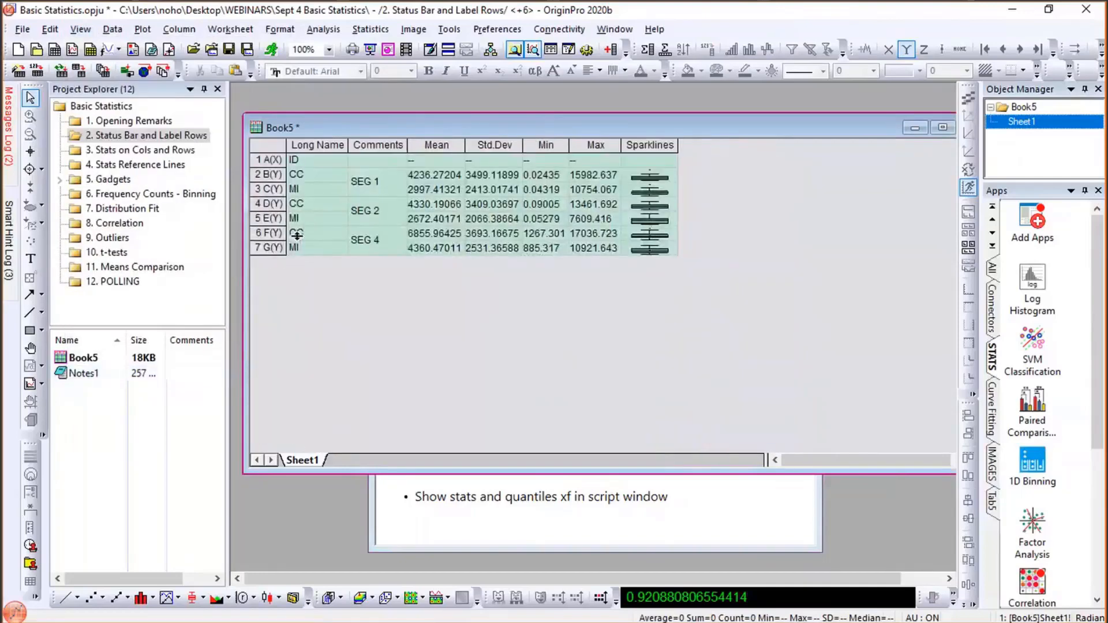
# - Increase the height of all seven rows in the column list view to nearly three times their size and enlarge the Book5 window vertically
pyautogui.hotkey('ctrl', 'w')
pyautogui.hotkey('ctrl', 'w')
pyautogui.hotkey('ctrl', 'w')
pyautogui.hotkey('ctrl', 'w')
pyautogui.moveTo(267, 159); pyautogui.dragTo(267, 248)
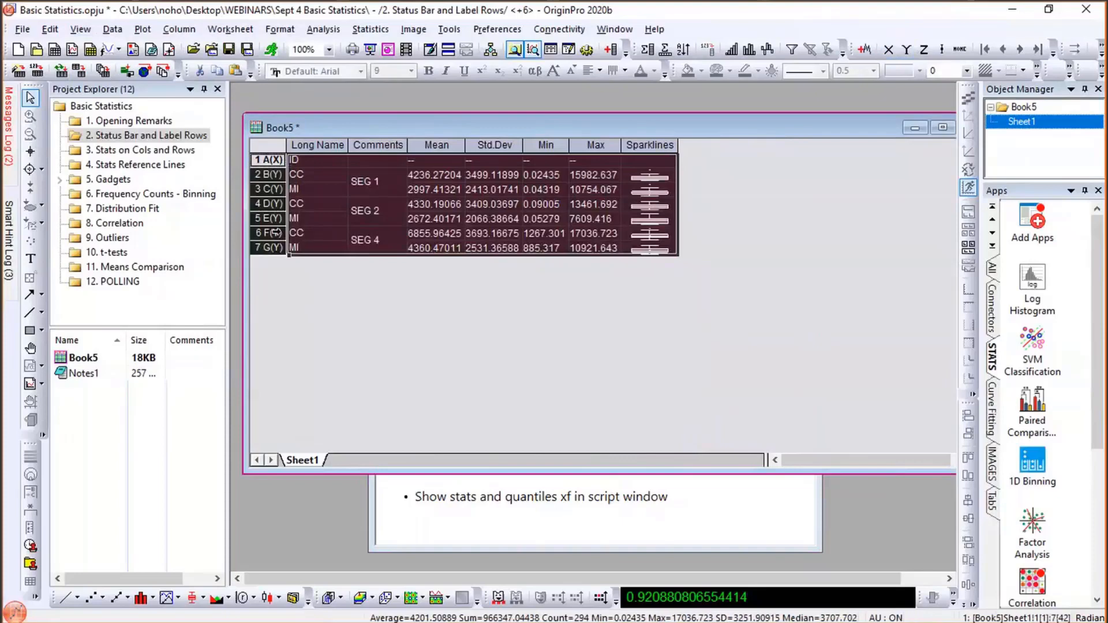
pyautogui.moveTo(272, 167); pyautogui.dragTo(272, 194)
pyautogui.click(761, 259)
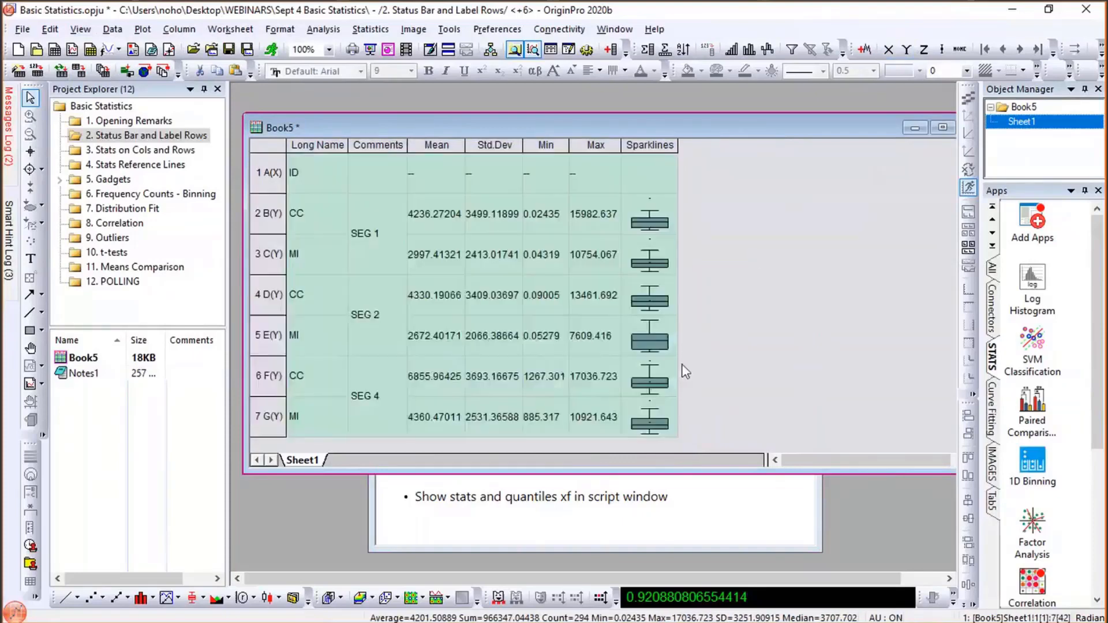
pyautogui.moveTo(574, 508); pyautogui.dragTo(574, 517)
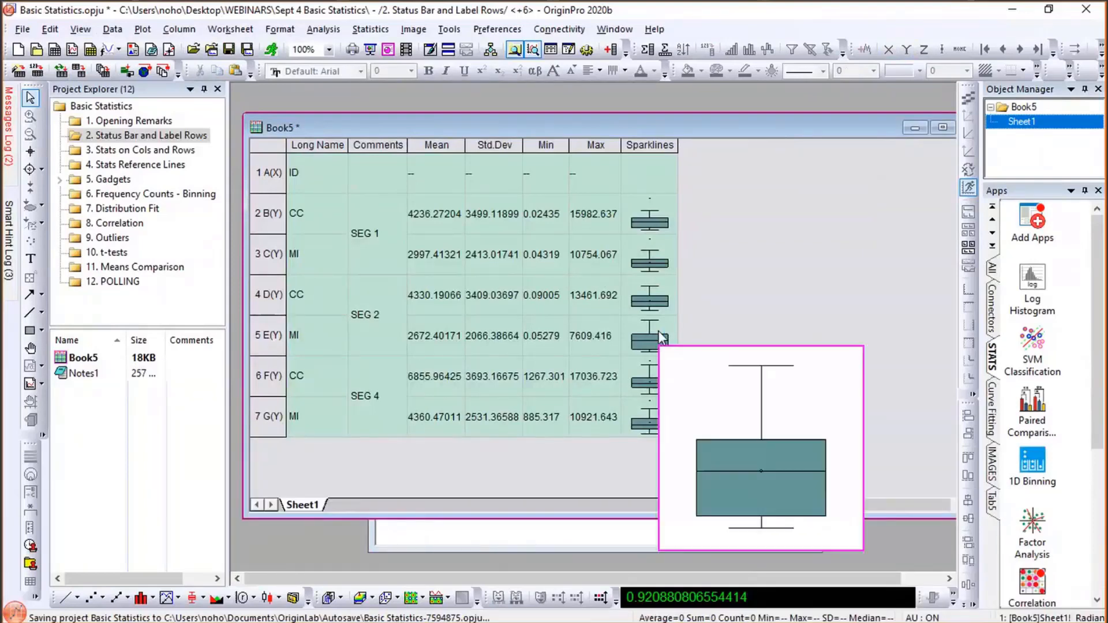
pyautogui.click(559, 469)
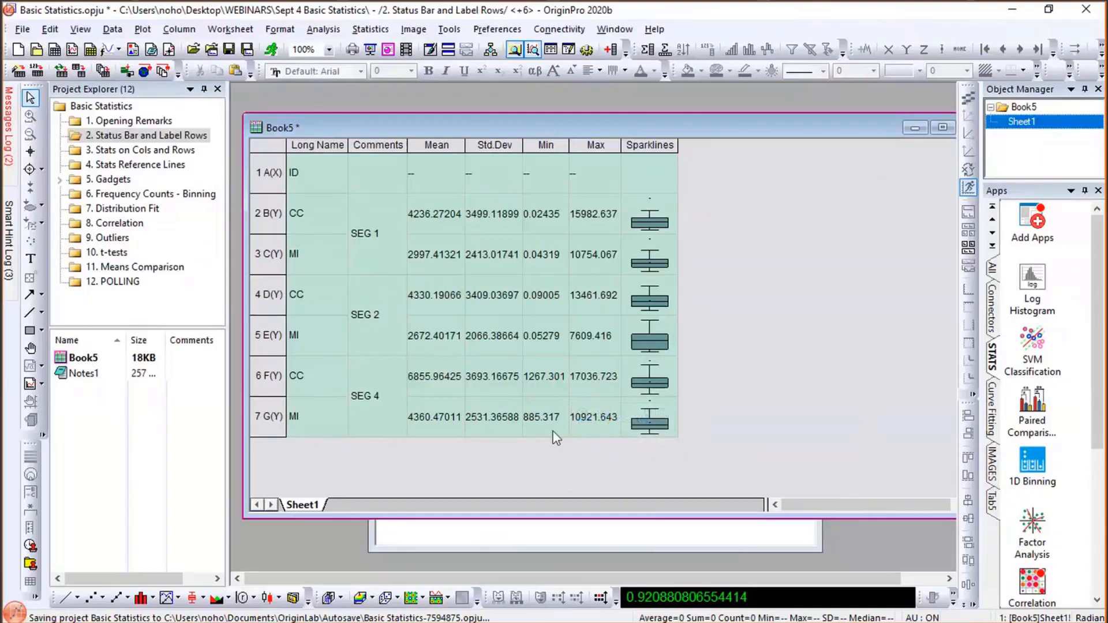
# - Toggle Book5 between column list view and the standard worksheet view, finishing in the standard view
pyautogui.hotkey('ctrl', 'w')
pyautogui.hotkey('ctrl', 'w')
pyautogui.hotkey('ctrl', 'w')
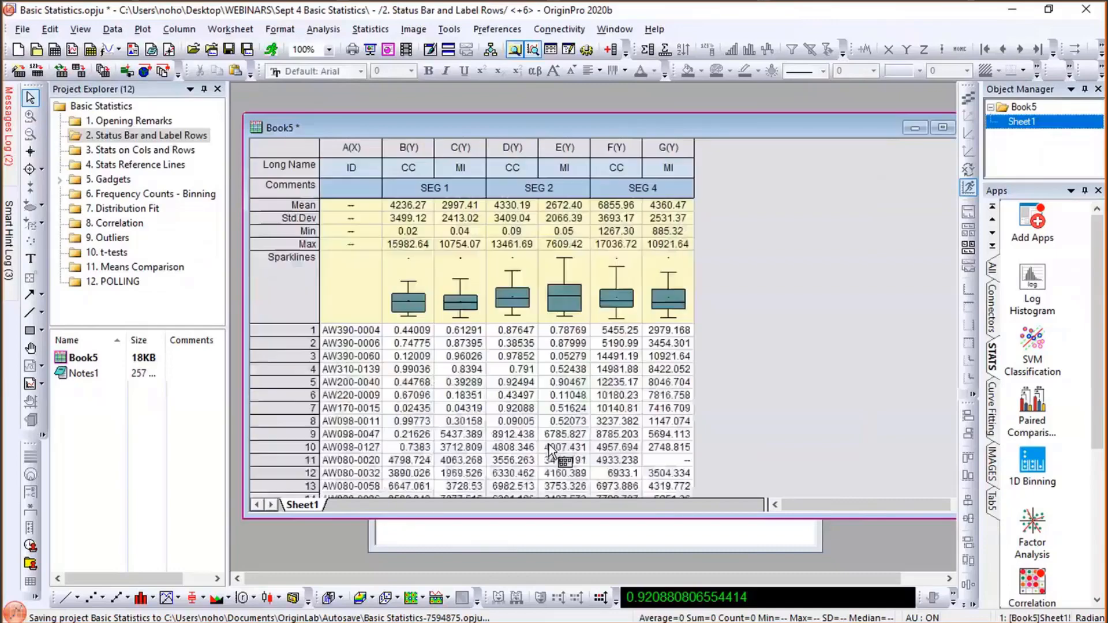
pyautogui.hotkey('ctrl', 'w')
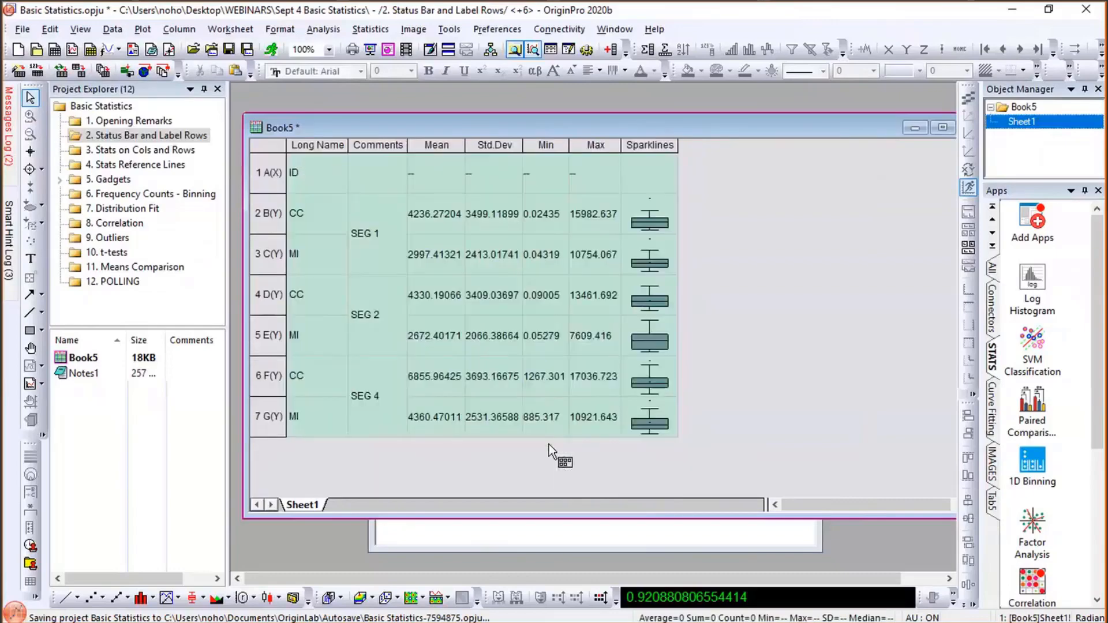
pyautogui.hotkey('ctrl', 'w')
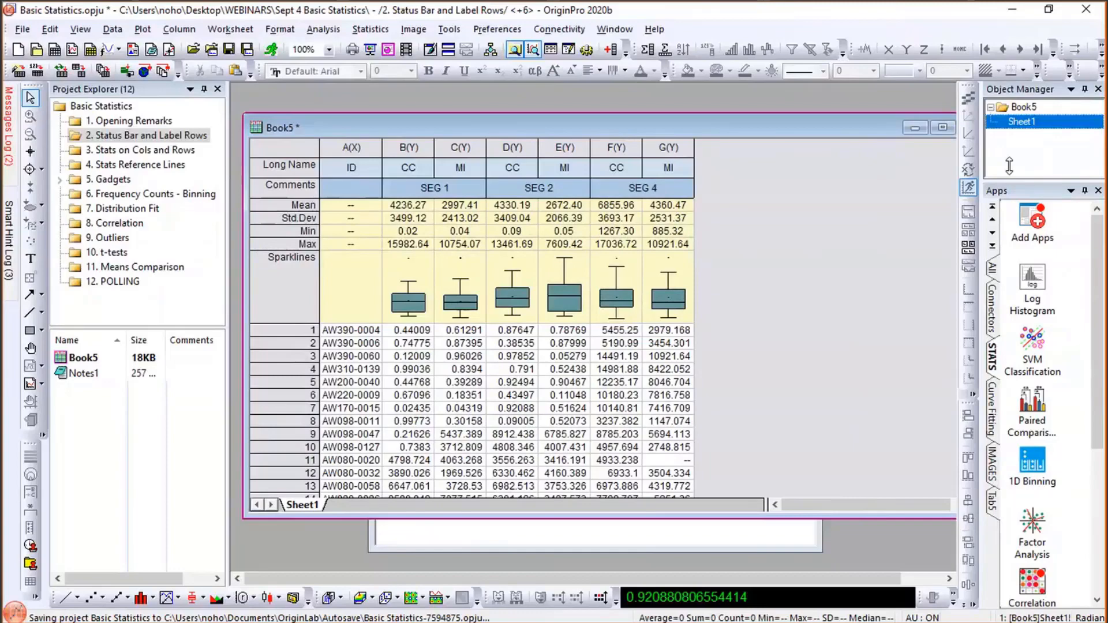
# - Open the LabTalk Script Window and place it over the lower rows of the Book5 worksheet
pyautogui.click(954, 82)
pyautogui.click(756, 211)
pyautogui.click(610, 30)
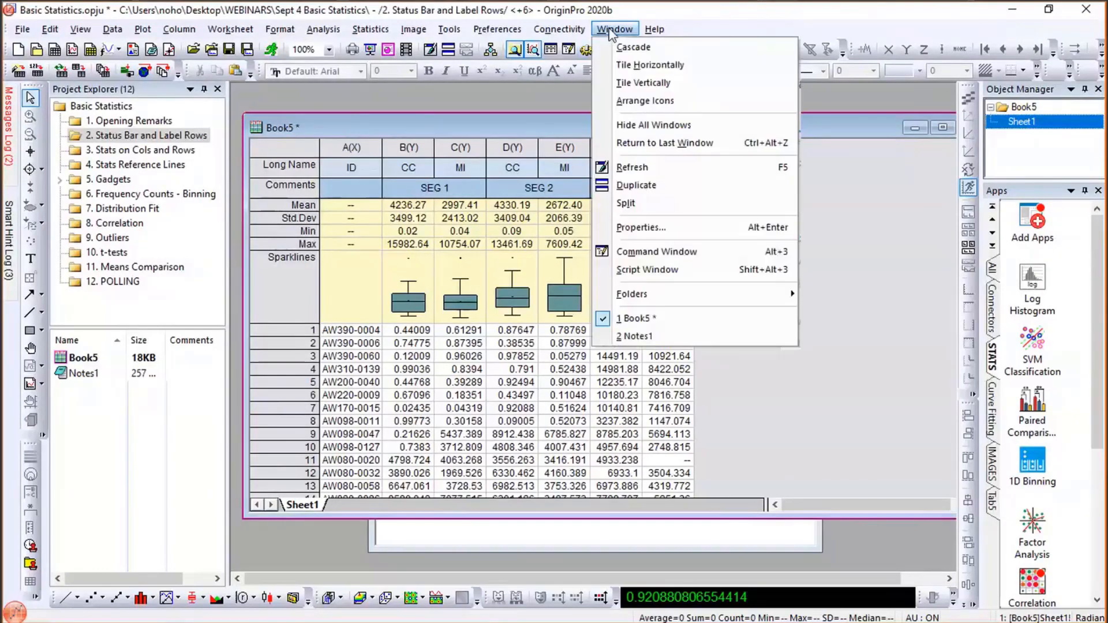
pyautogui.click(643, 270)
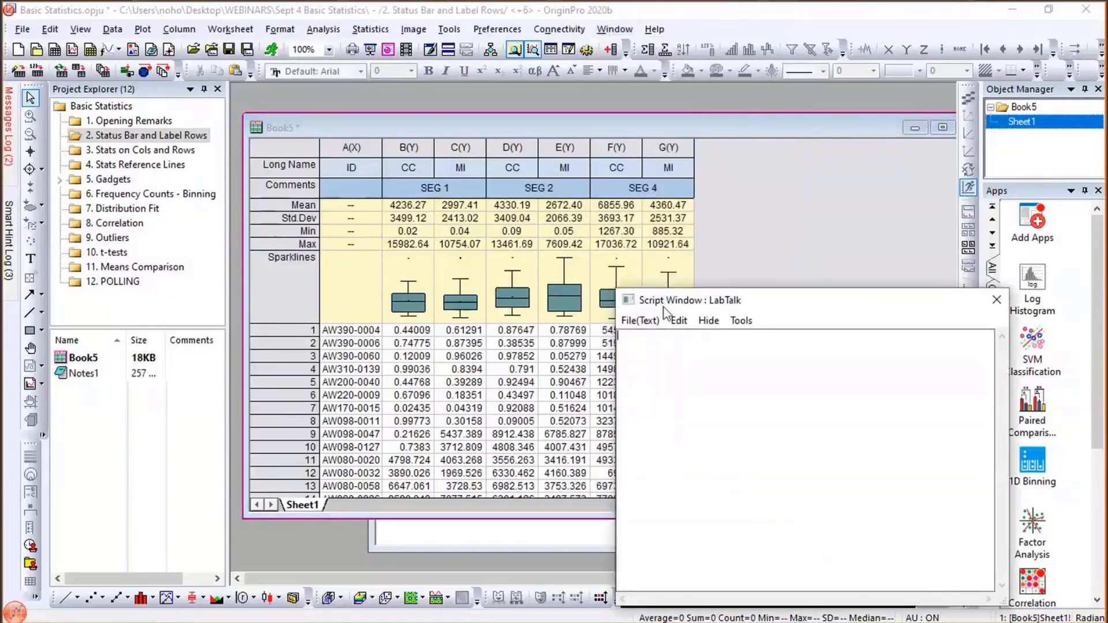
pyautogui.moveTo(733, 299); pyautogui.dragTo(536, 361)
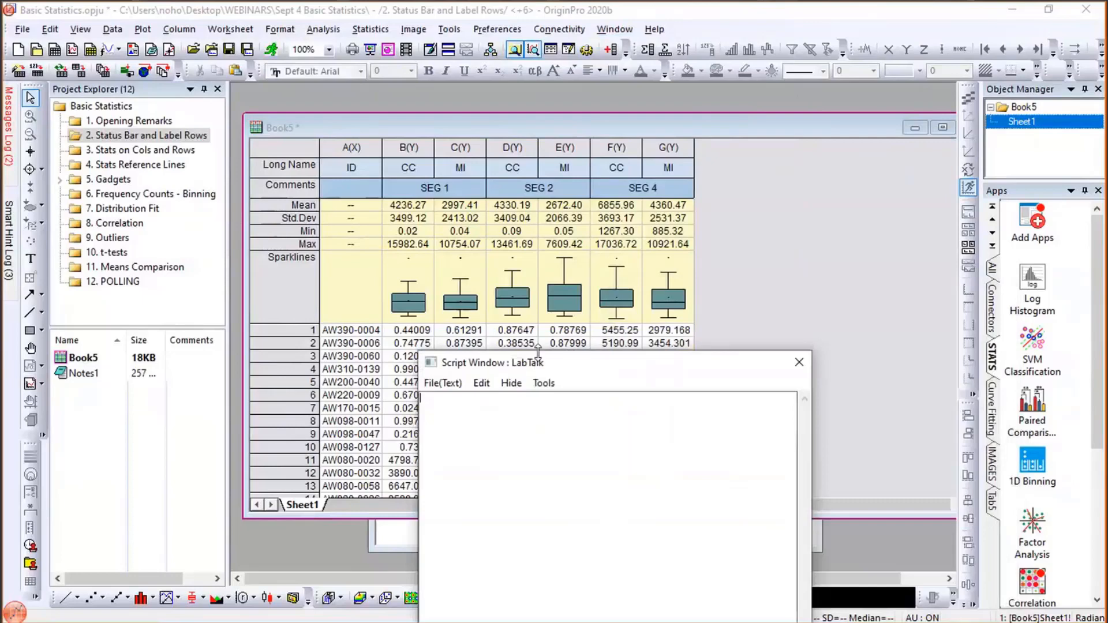
pyautogui.moveTo(537, 455); pyautogui.dragTo(486, 377)
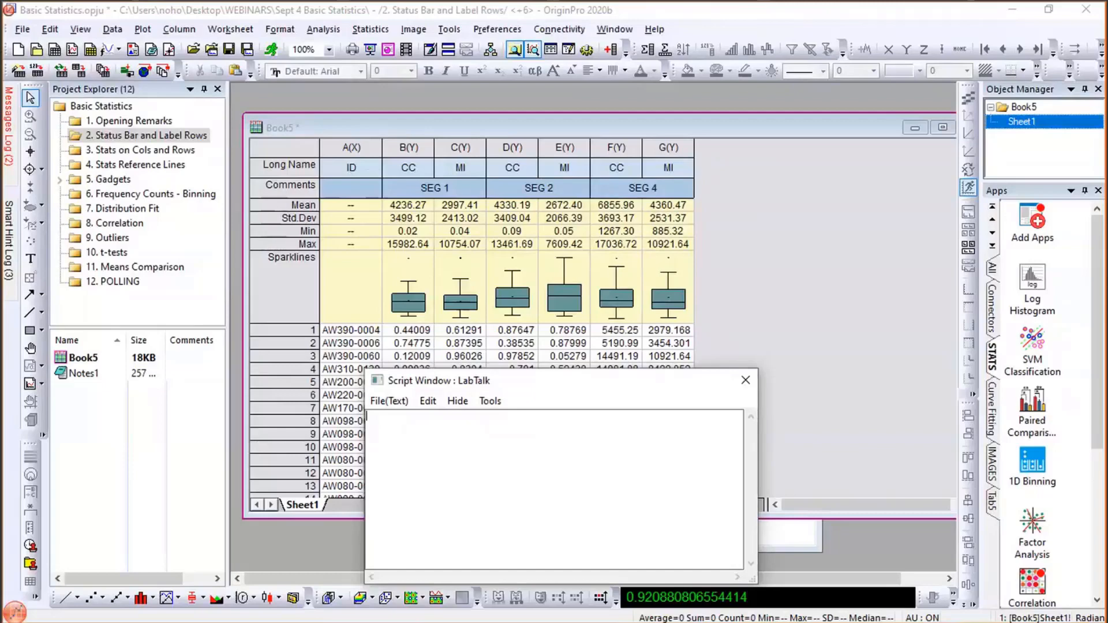
# - Run "stats col(B);" and "stats.=;" in the Script Window to list column B's basic statistics
pyautogui.write('stats')
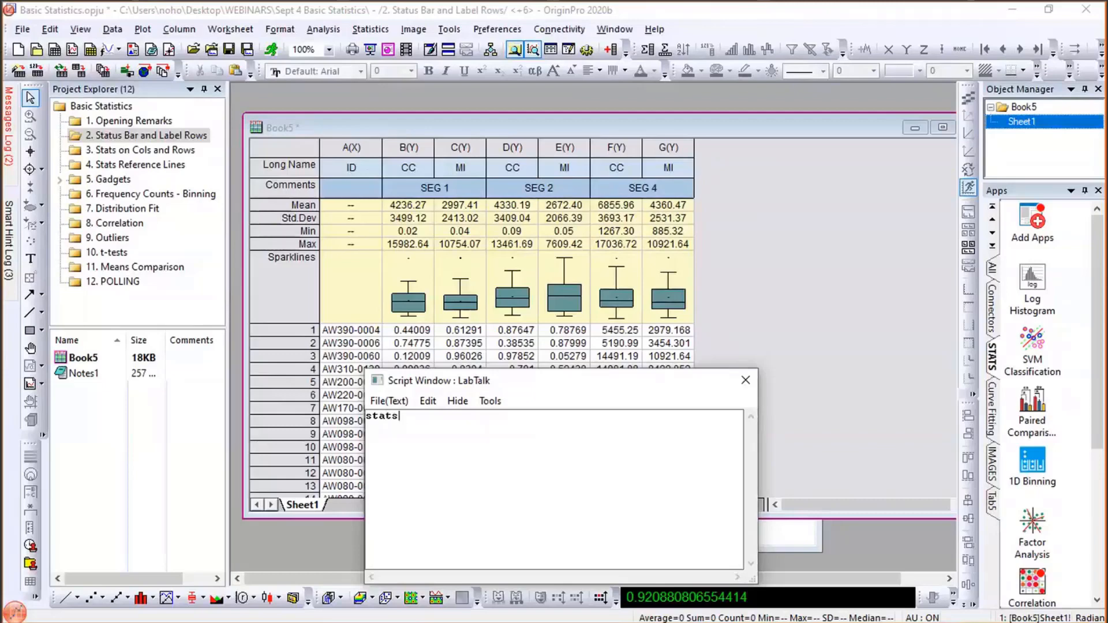
pyautogui.write('  ol(B)')
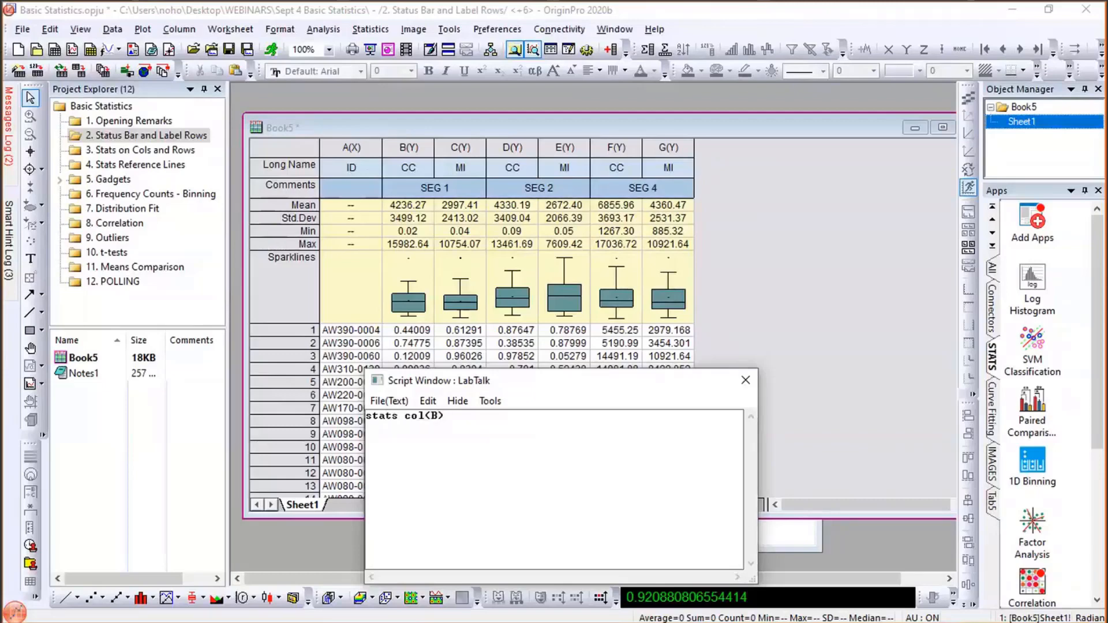
pyautogui.press('Return')
pyautogui.write('stats.=')
pyautogui.press('Return')
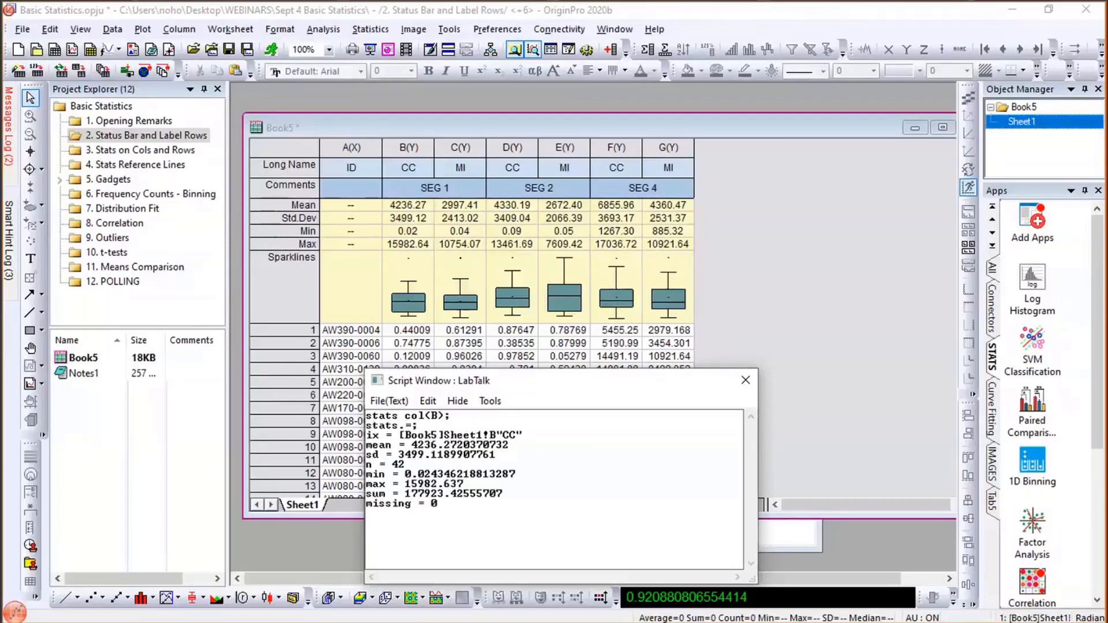
# - Run "quantiles col(b);" and "quantiles.=;" in the Script Window to list column B's quantiles and review the output
pyautogui.press('Return')
pyautogui.write('quantiles col(b)')
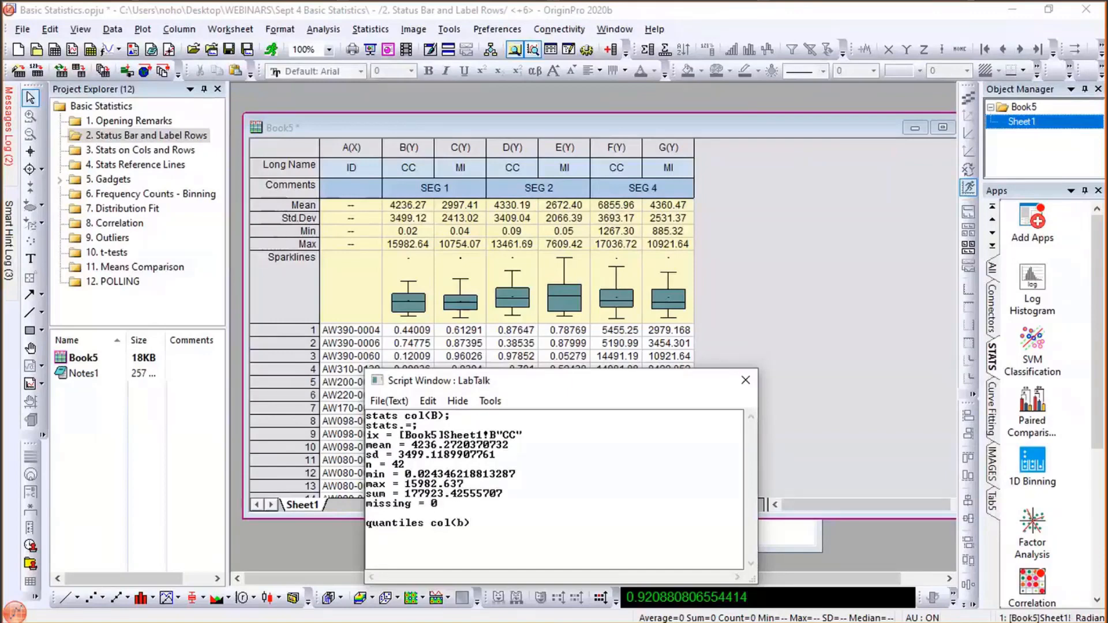
pyautogui.write(';')
pyautogui.press('Return')
pyautogui.write('quantiles.=;')
pyautogui.press('Return')
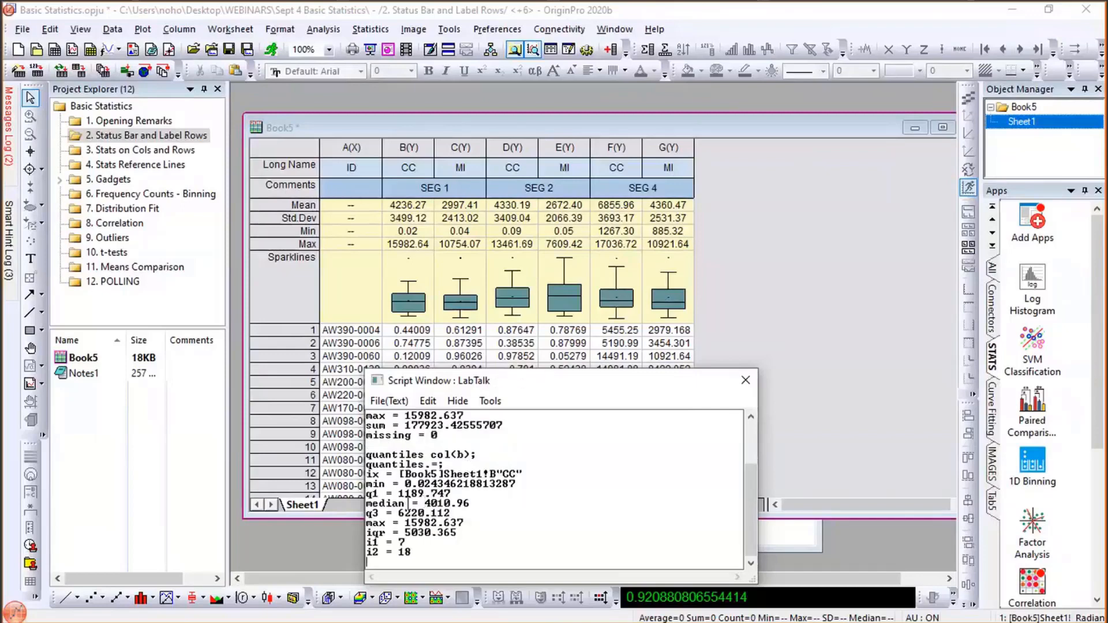
pyautogui.scroll(3, 408, 502)
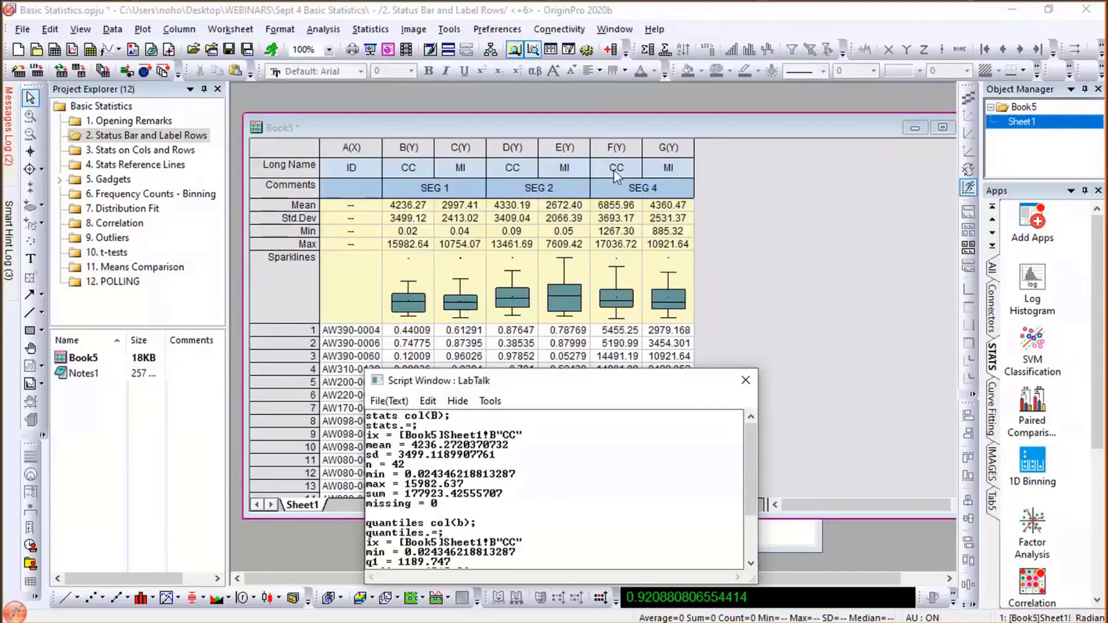
# - Review the status bar statistics for columns B through G and for the whole worksheet, and look over the column commands
pyautogui.moveTo(409, 147); pyautogui.dragTo(668, 149)
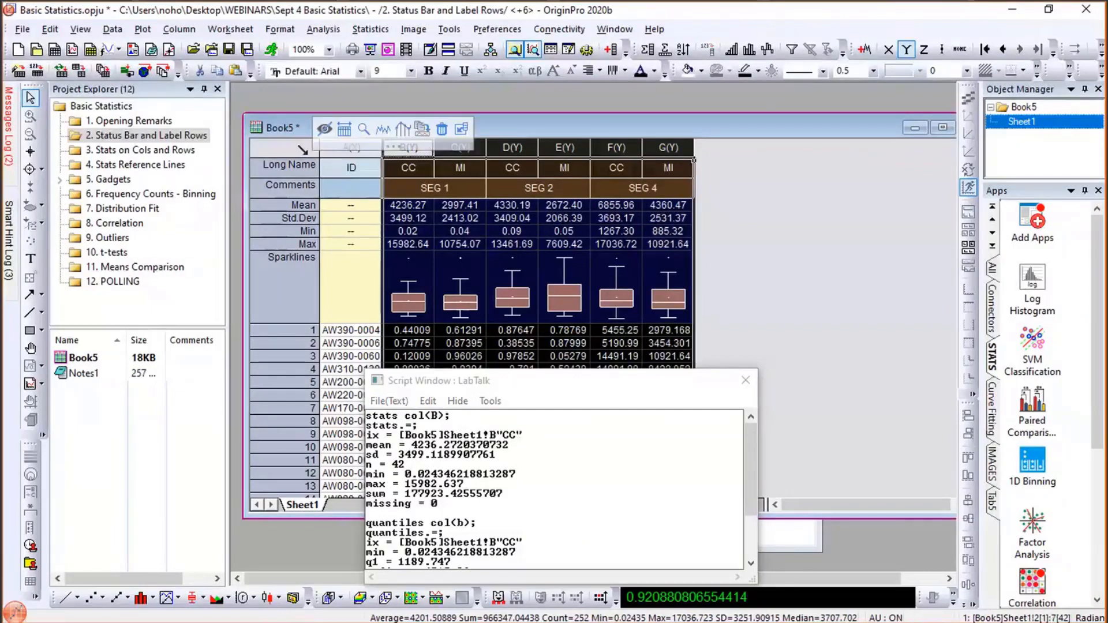
pyautogui.click(291, 148)
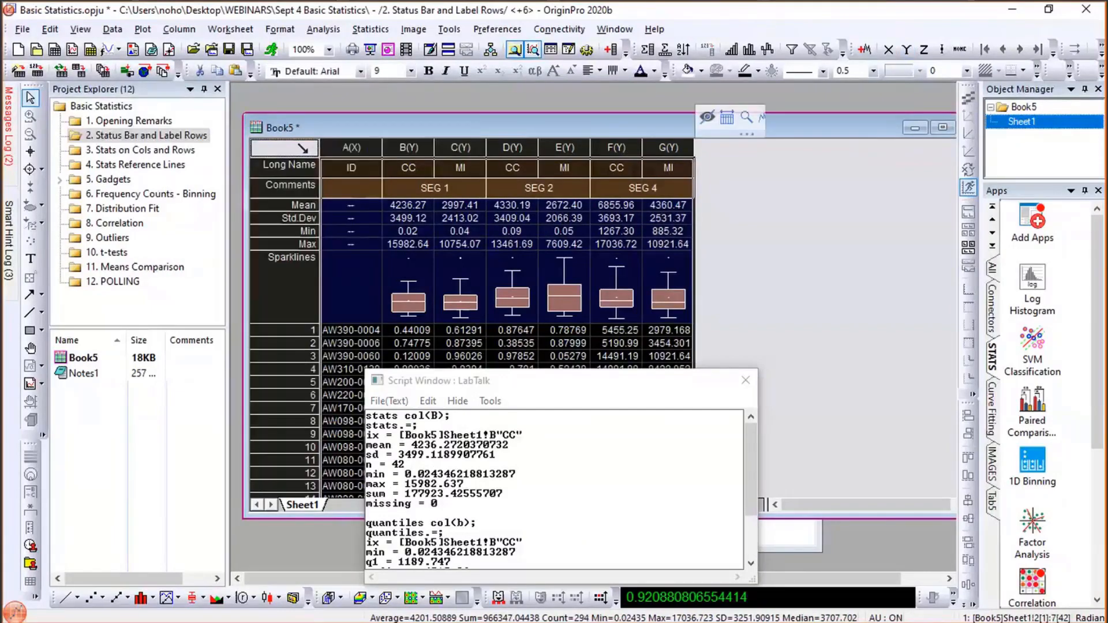
pyautogui.click(177, 29)
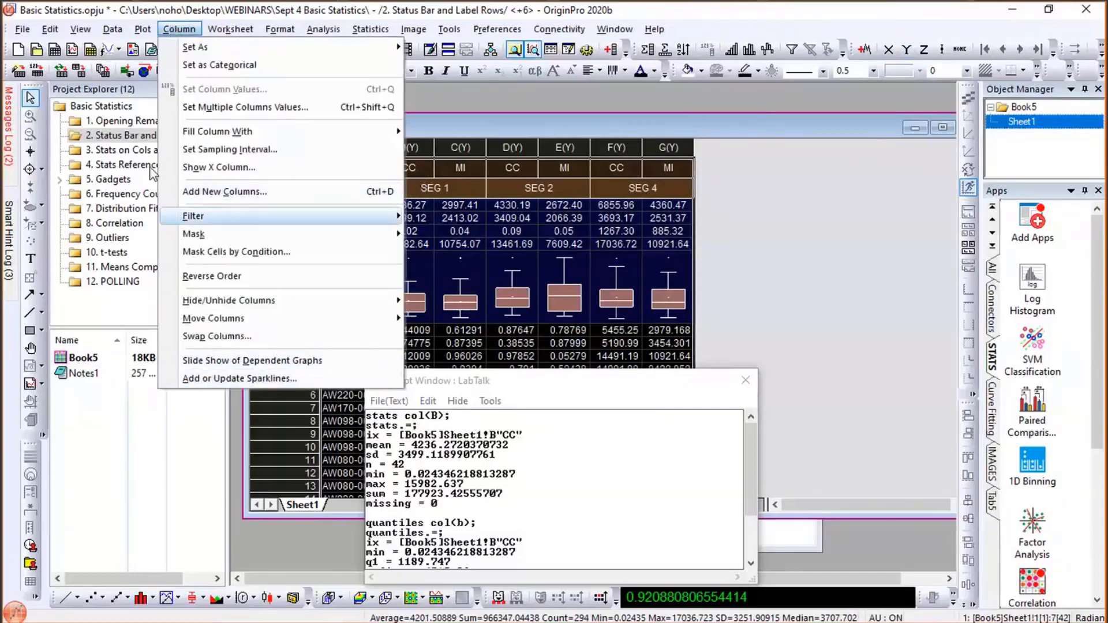
# - Open the project folder "3. Stats on Cols and Rows", move the Script Window clear of the DoseResponse1 workbook and activate the body workbook
pyautogui.click(142, 151)
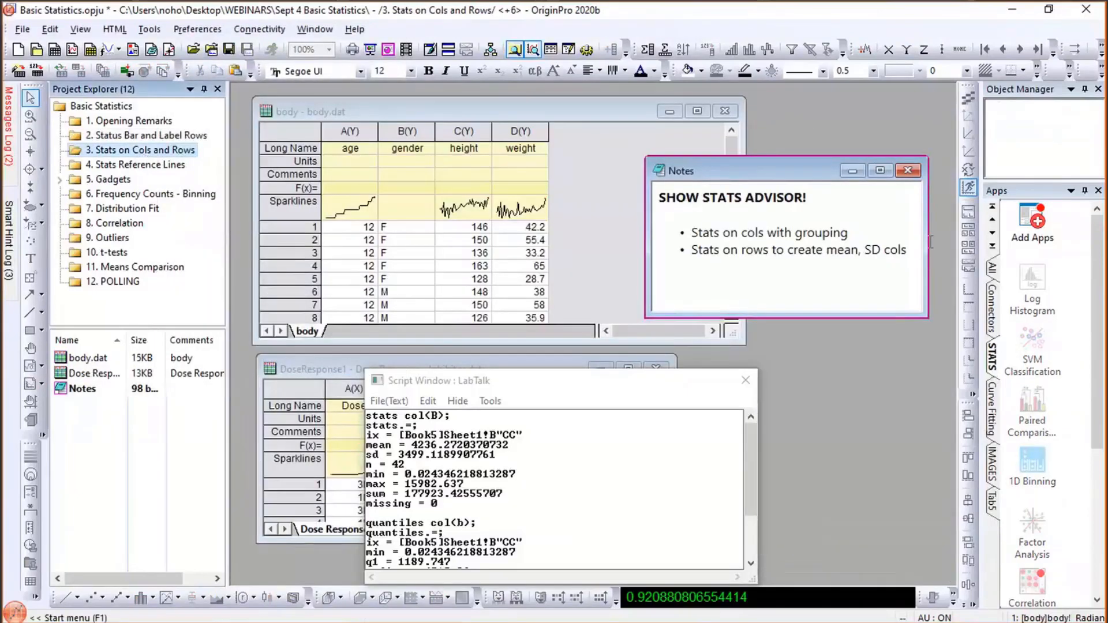
pyautogui.click(945, 125)
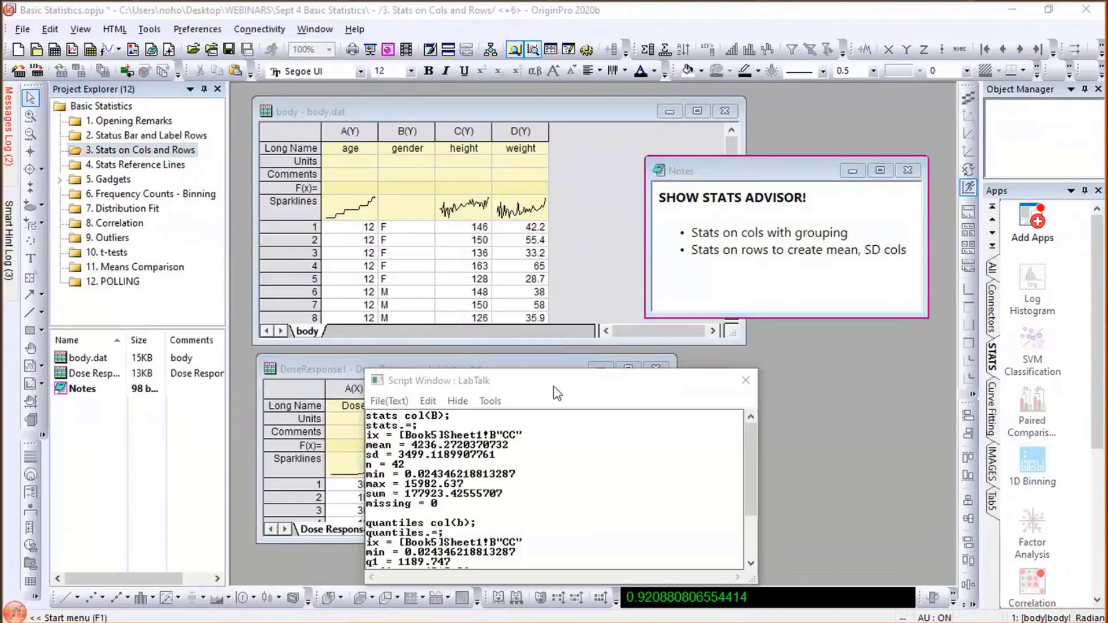
pyautogui.moveTo(577, 380); pyautogui.dragTo(867, 382)
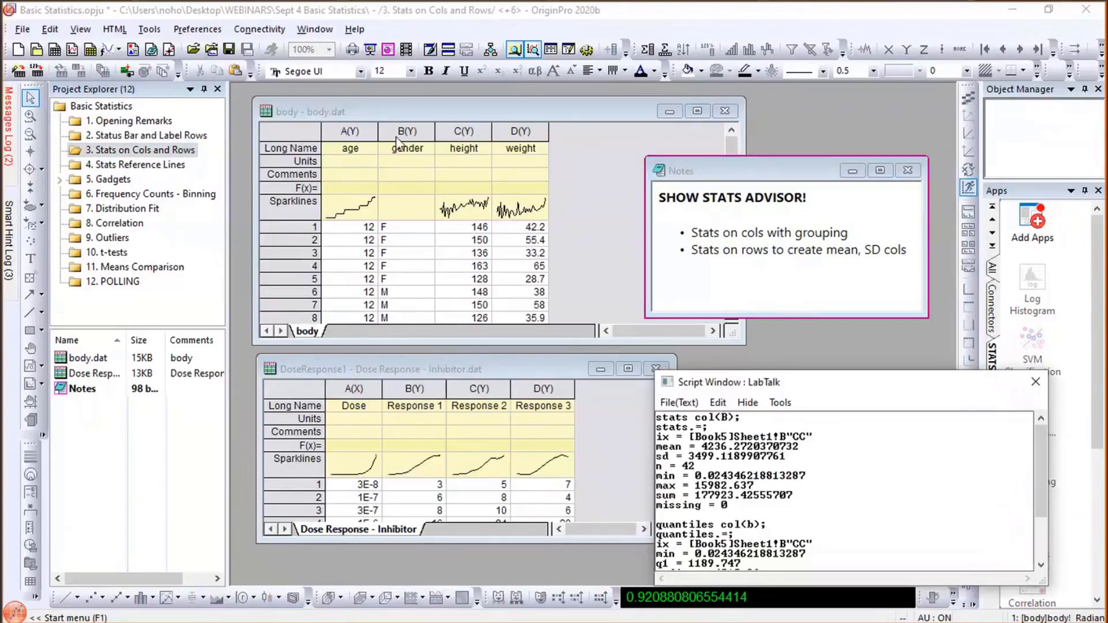
pyautogui.click(407, 105)
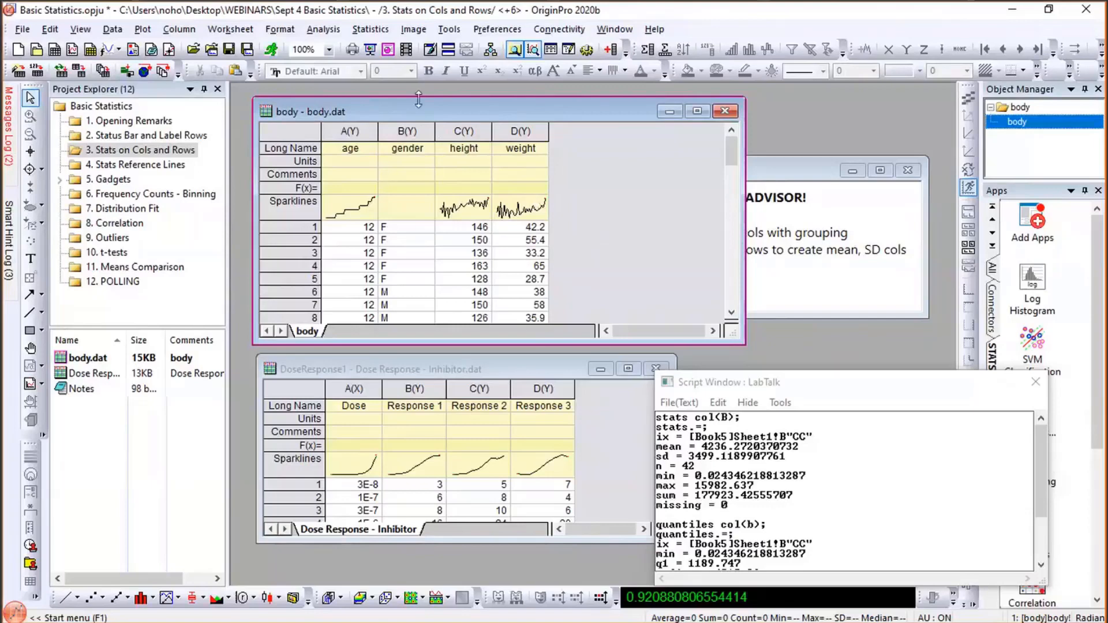
# - Use Stats Advisor to open Statistics on Columns by choosing to summarize data with basic statistics results such as mean and standard deviation
pyautogui.click(378, 37)
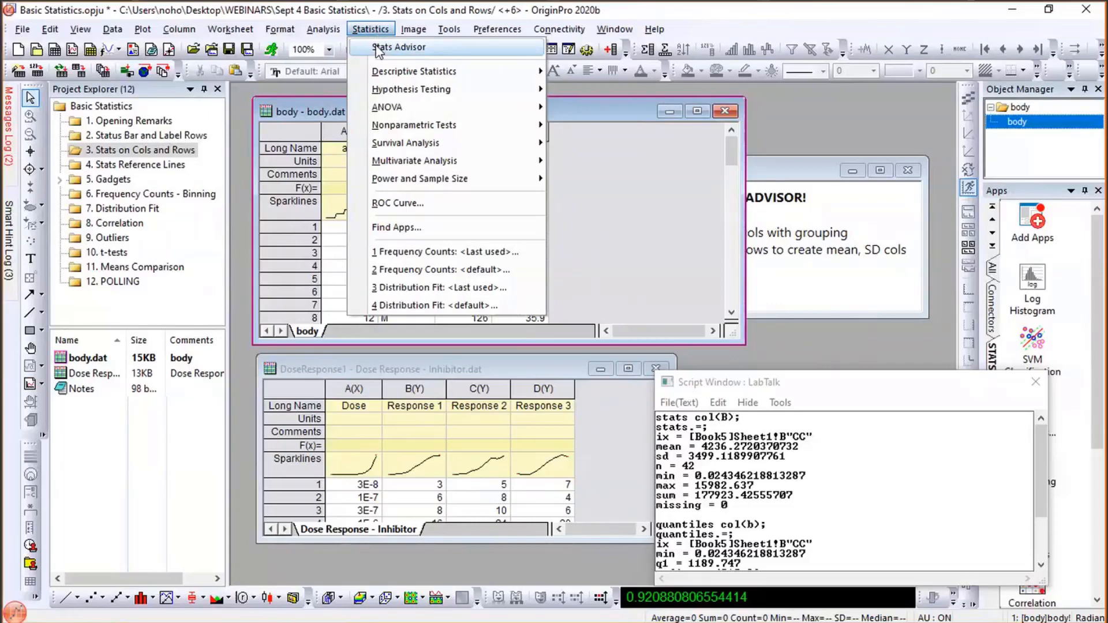
pyautogui.click(399, 48)
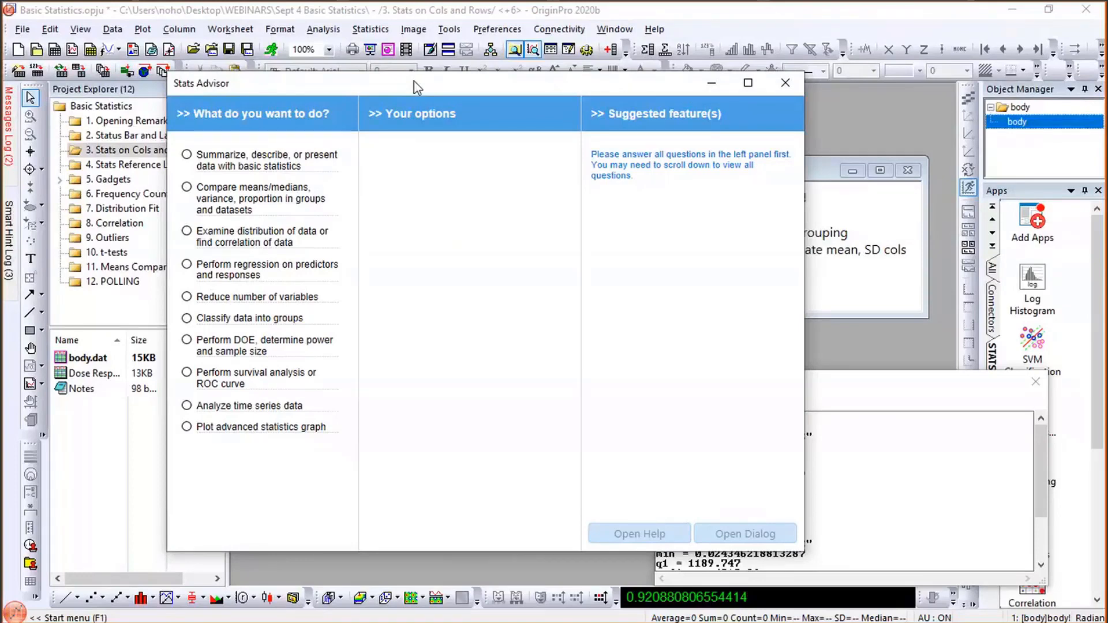
pyautogui.click(286, 157)
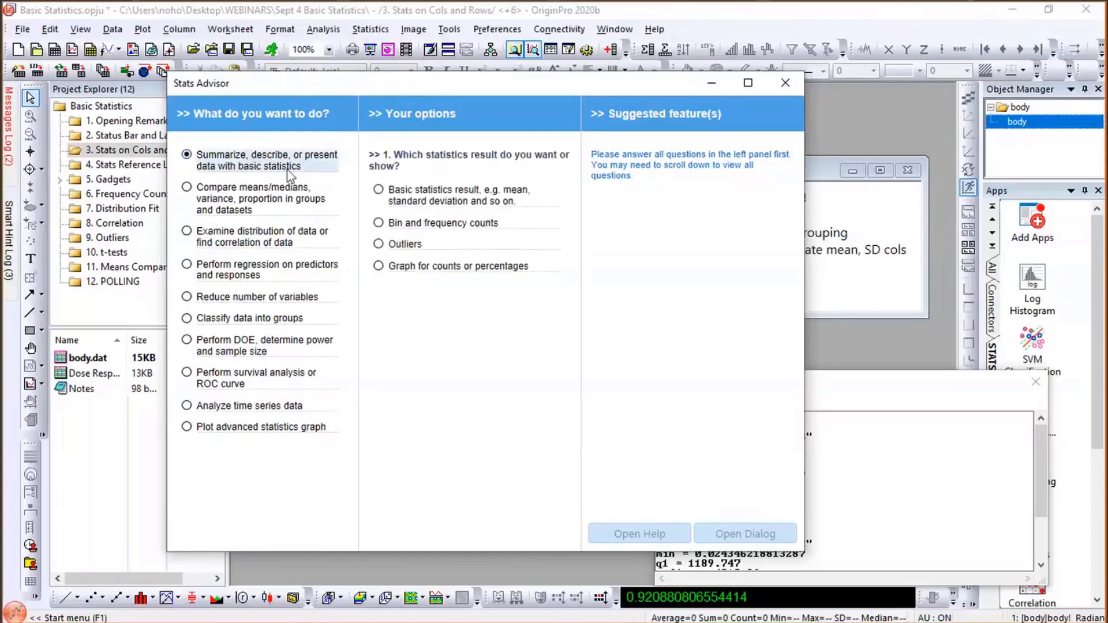
pyautogui.moveTo(288, 92); pyautogui.dragTo(282, 99)
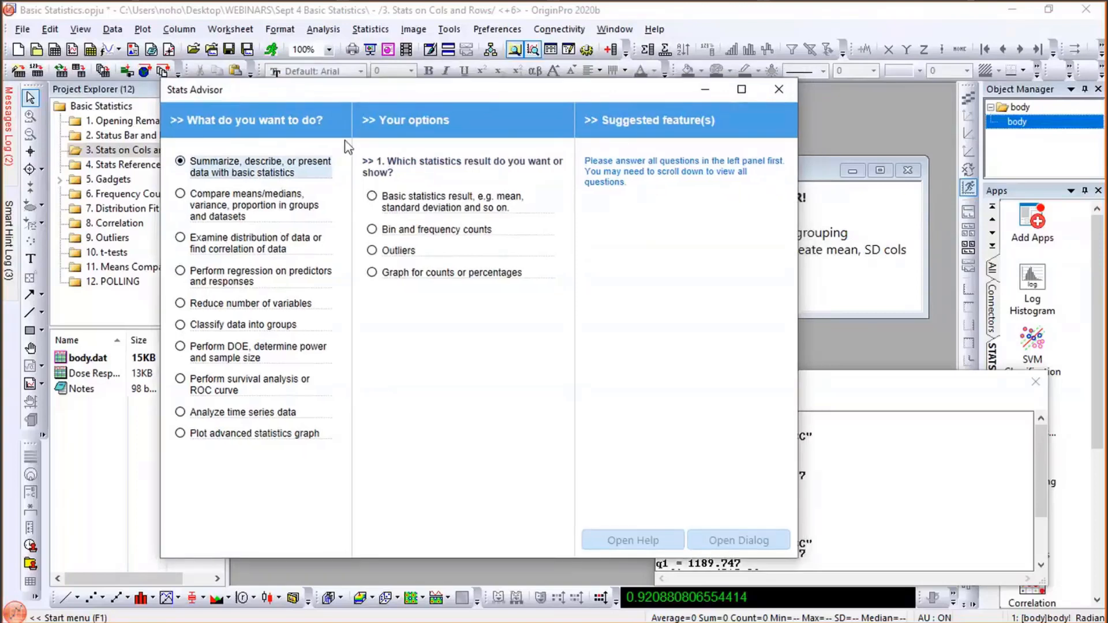
pyautogui.click(373, 197)
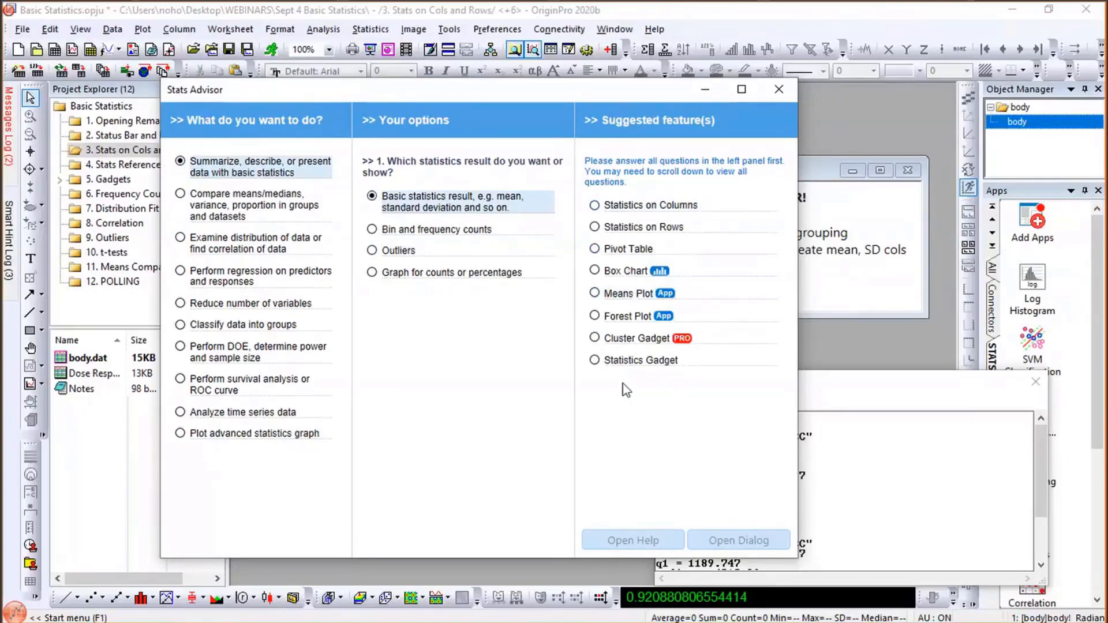
pyautogui.click(622, 207)
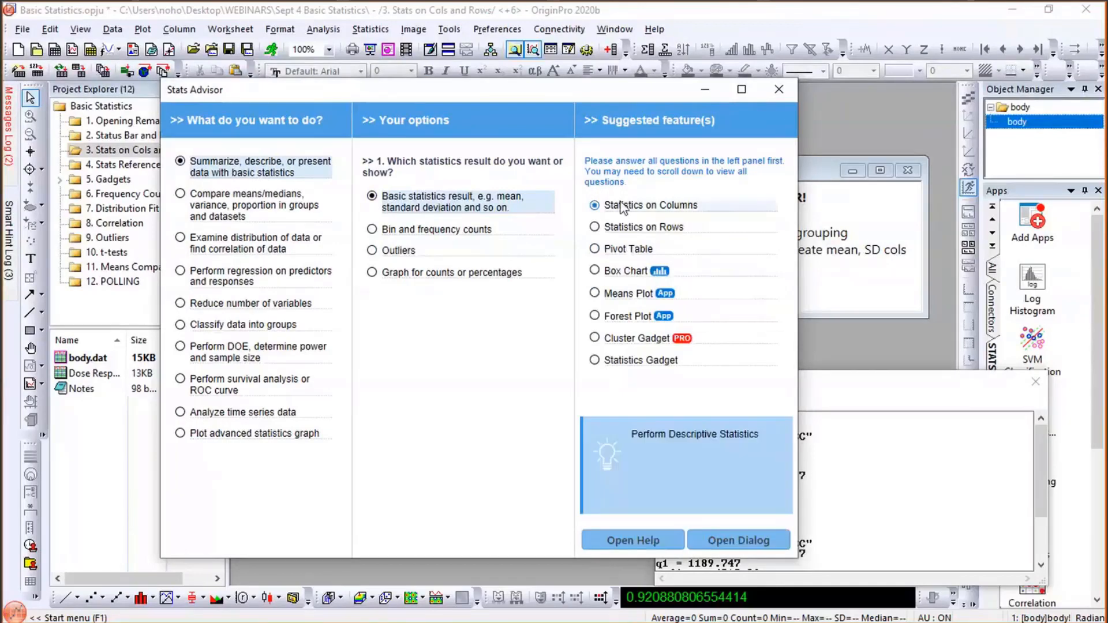
pyautogui.click(723, 543)
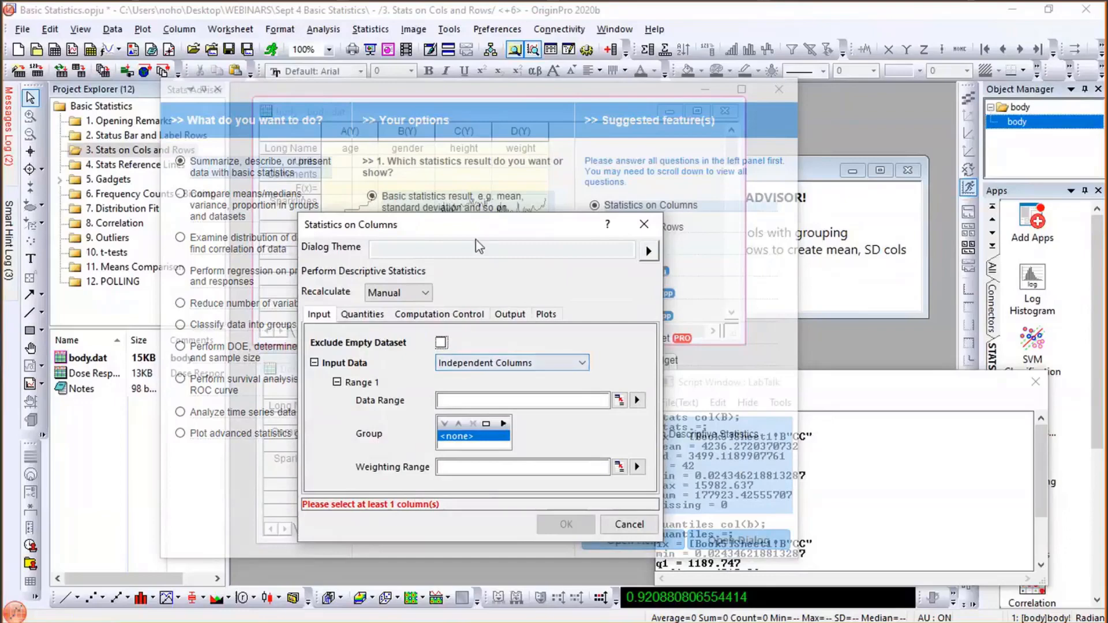
# - Set the Statistics on Columns data range to column D, weight, of the body worksheet
pyautogui.moveTo(482, 236); pyautogui.dragTo(422, 167)
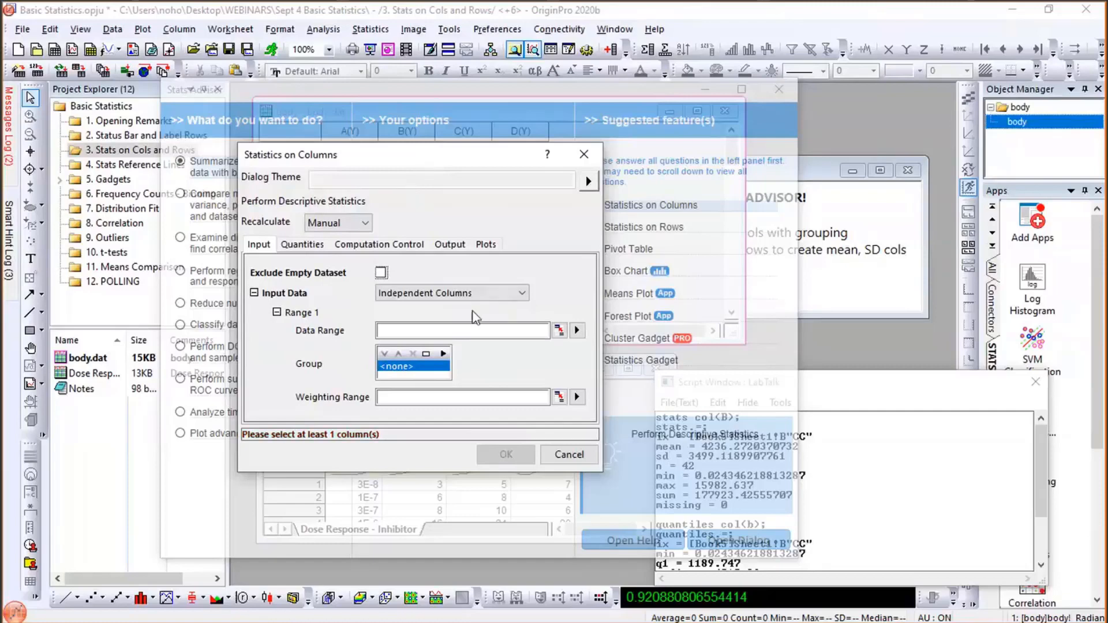
pyautogui.click(576, 331)
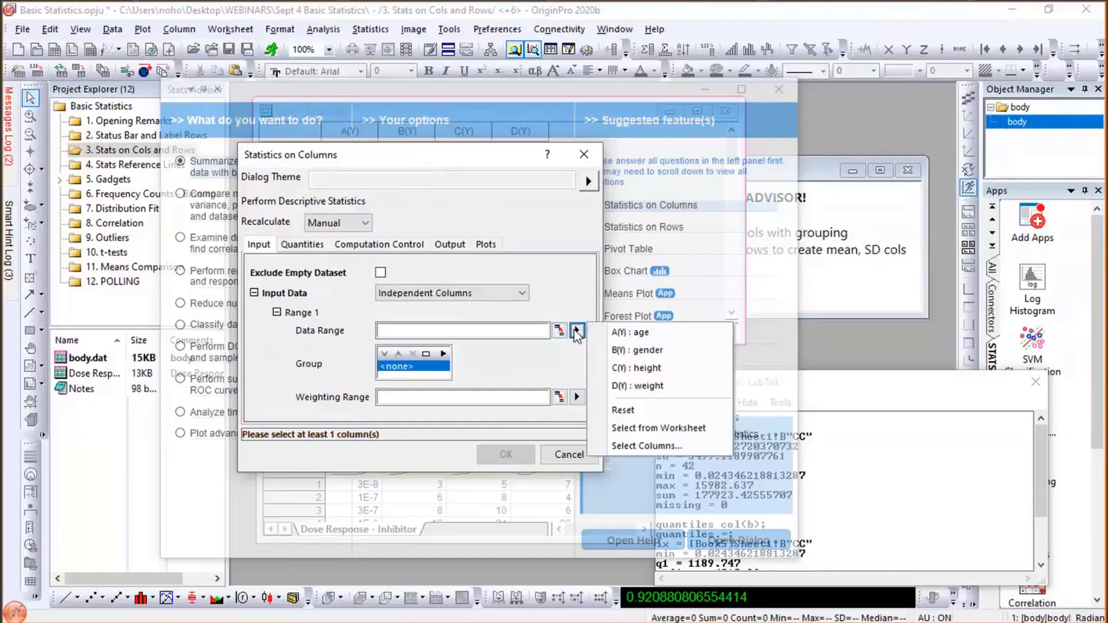
pyautogui.click(631, 368)
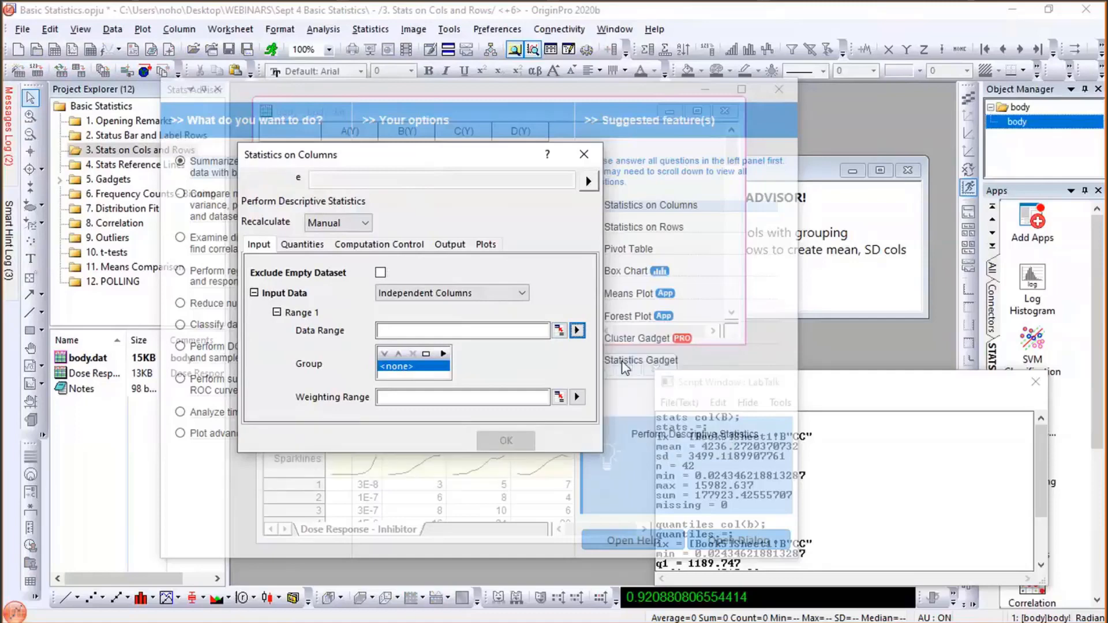
pyautogui.click(577, 331)
pyautogui.click(648, 387)
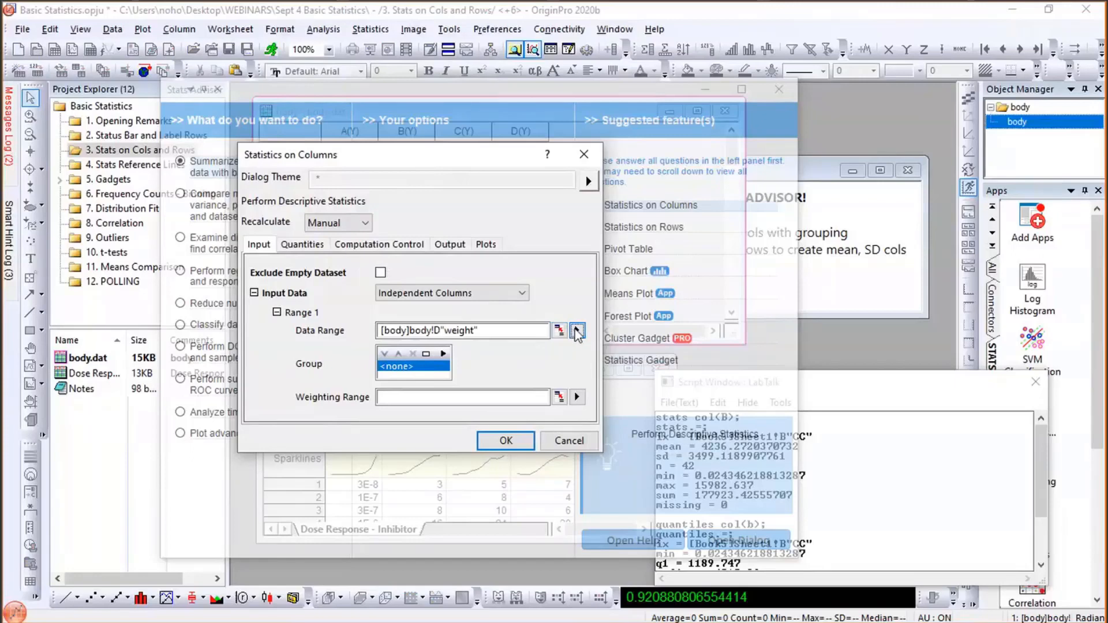
# - Add column C, height, of the body worksheet to the Statistics on Columns data range using the Column Browser
pyautogui.click(576, 331)
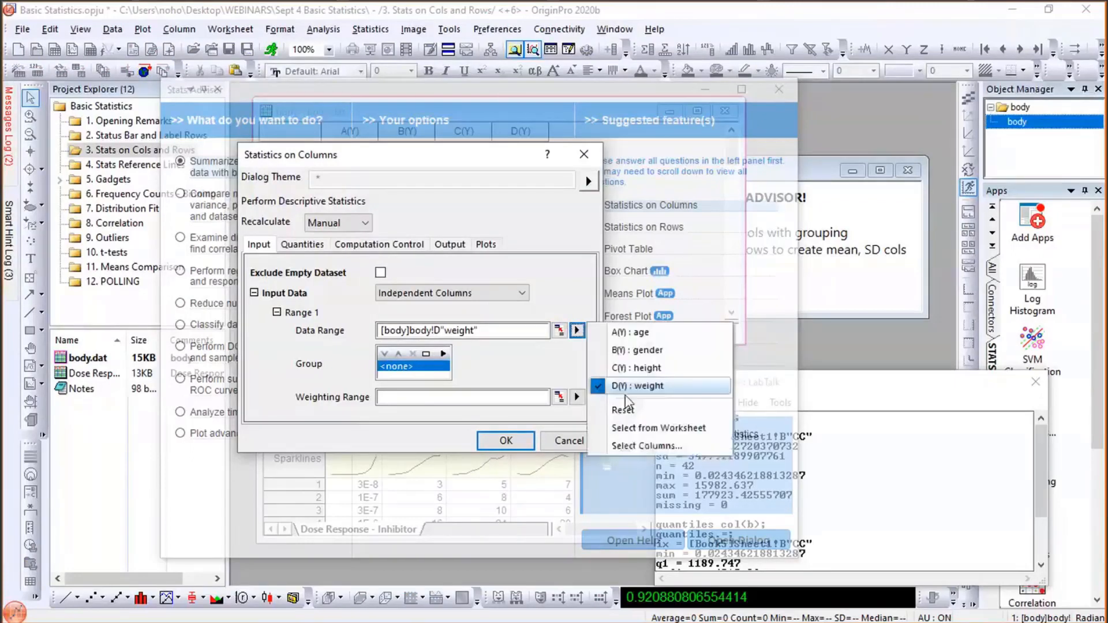
pyautogui.click(633, 443)
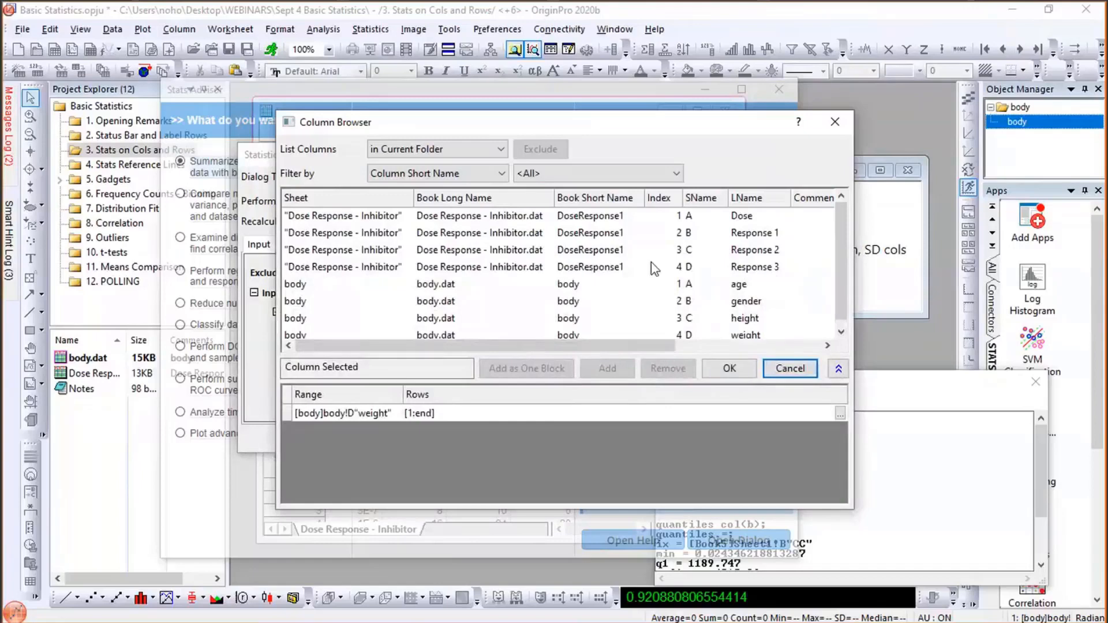
pyautogui.doubleClick(737, 320)
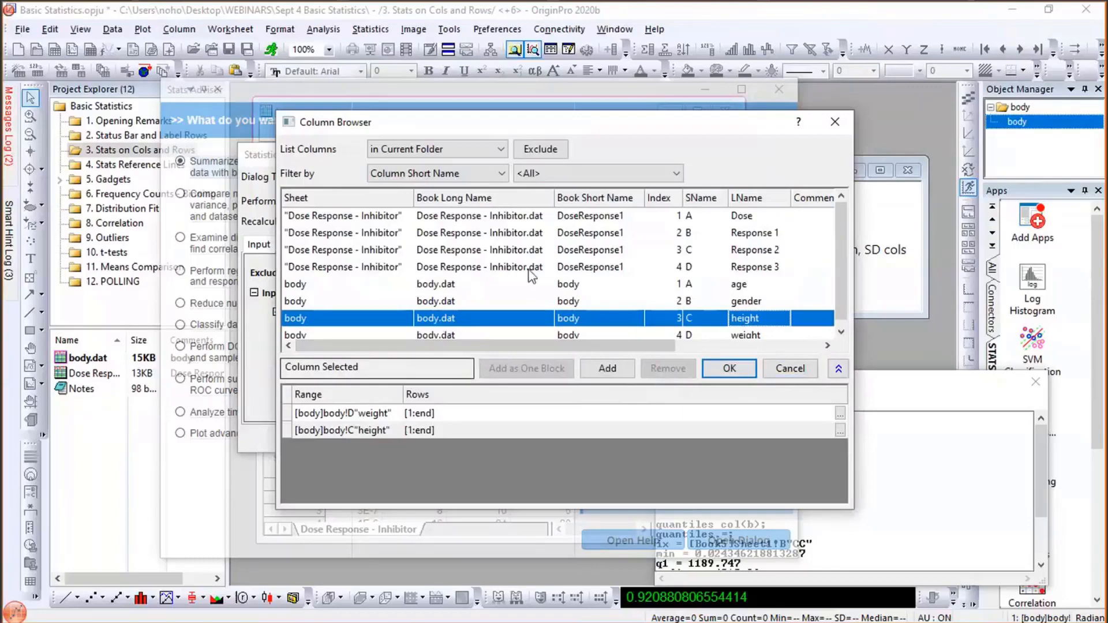
pyautogui.moveTo(564, 124); pyautogui.dragTo(411, 132)
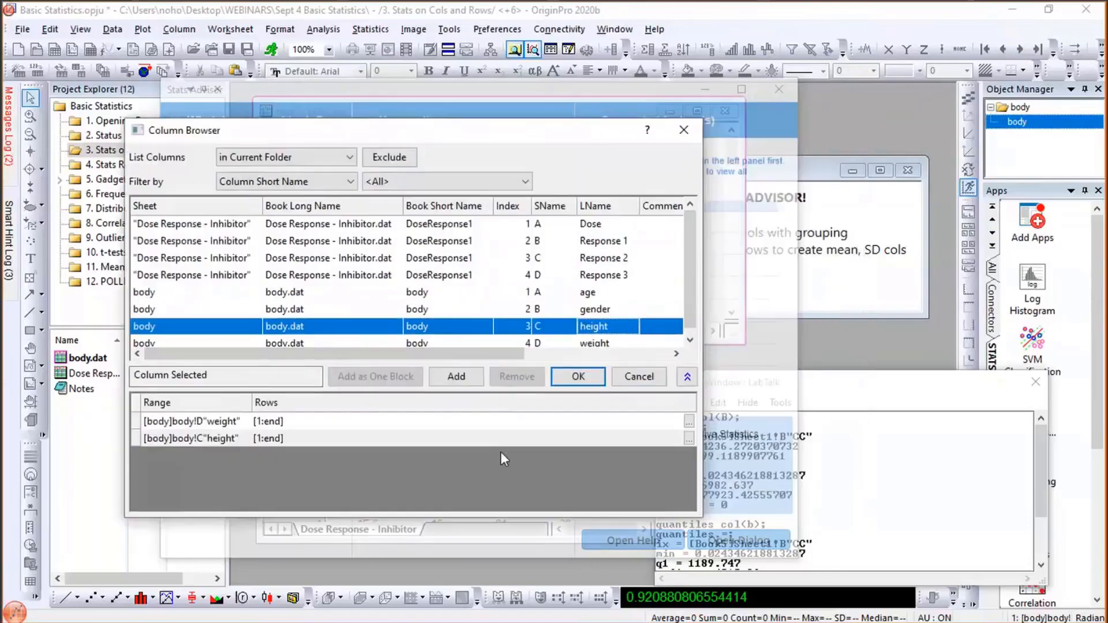
pyautogui.click(578, 376)
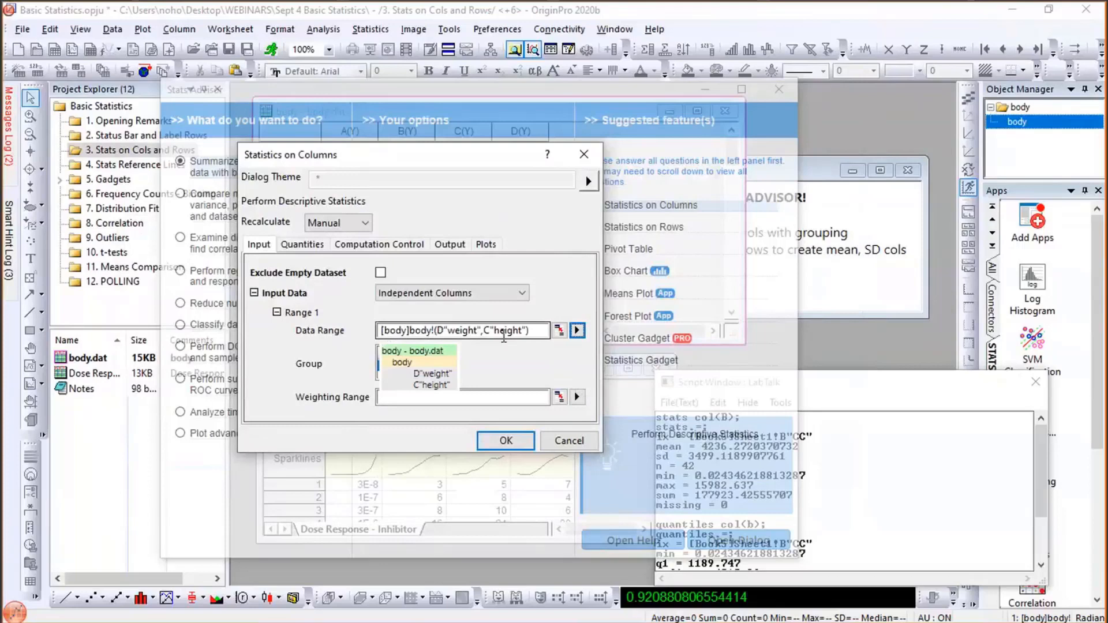
# - Group the statistics by column B, gender, and run the analysis, switching to the report sheet and closing Stats Advisor
pyautogui.click(442, 355)
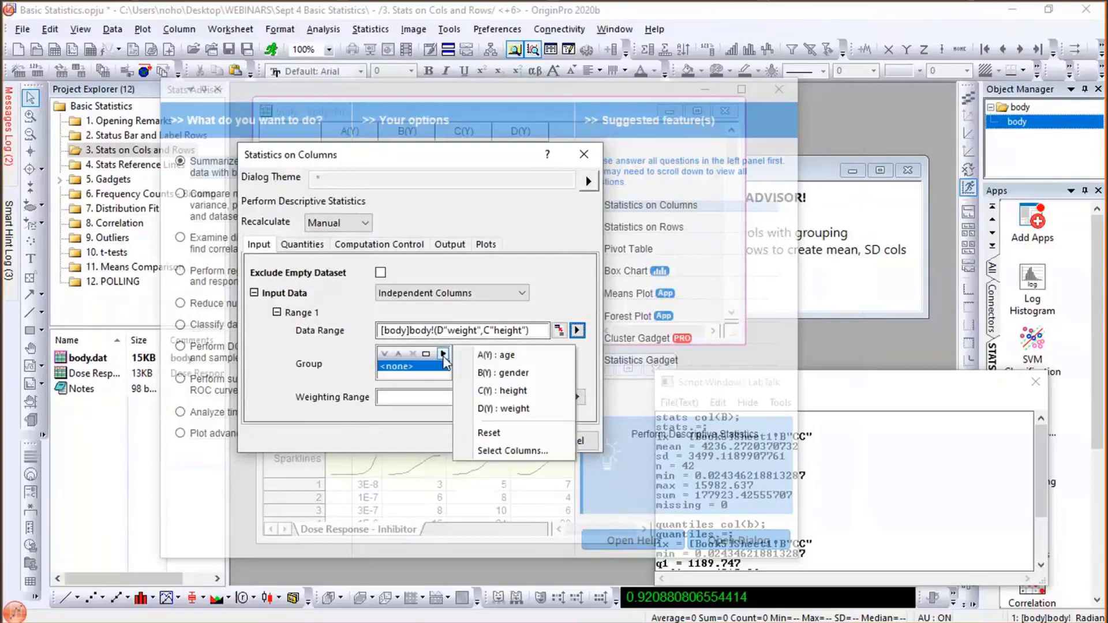
pyautogui.click(496, 374)
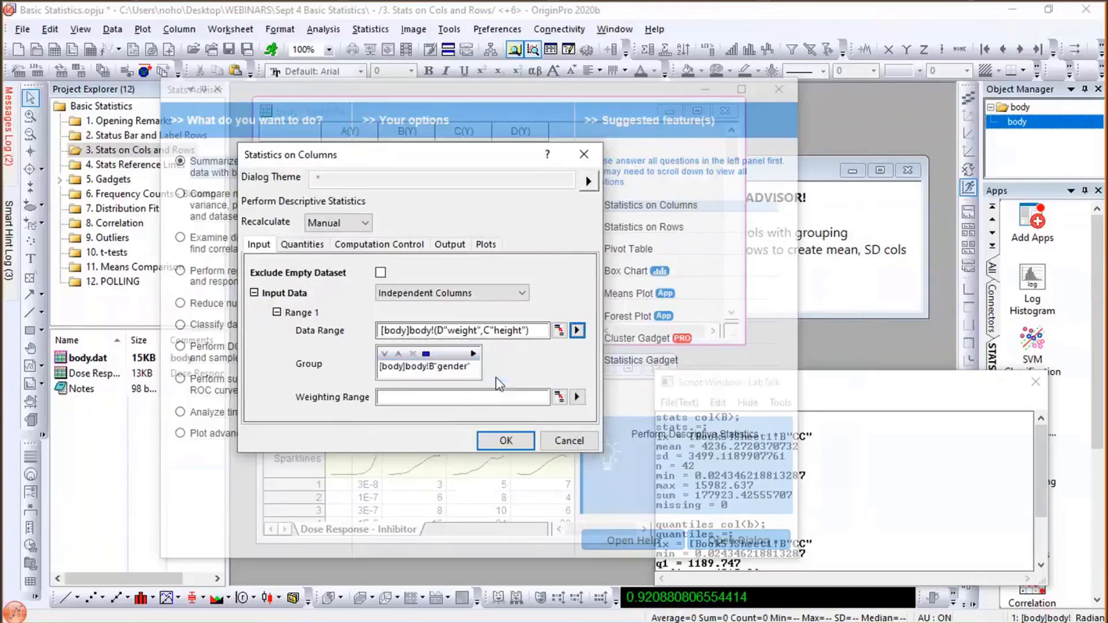
pyautogui.click(506, 441)
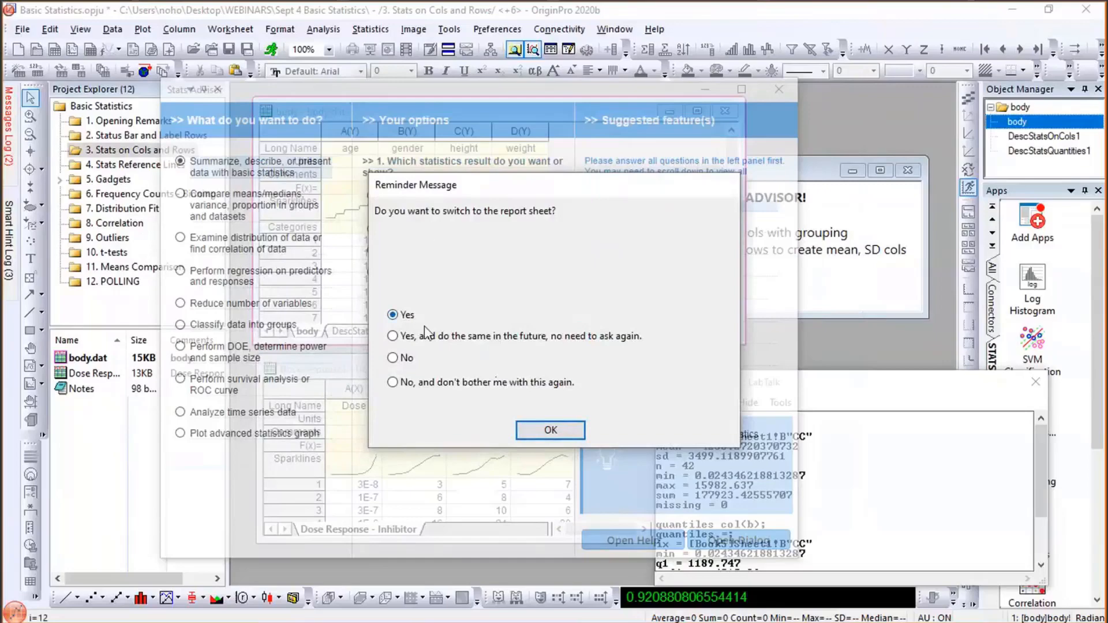
pyautogui.click(549, 432)
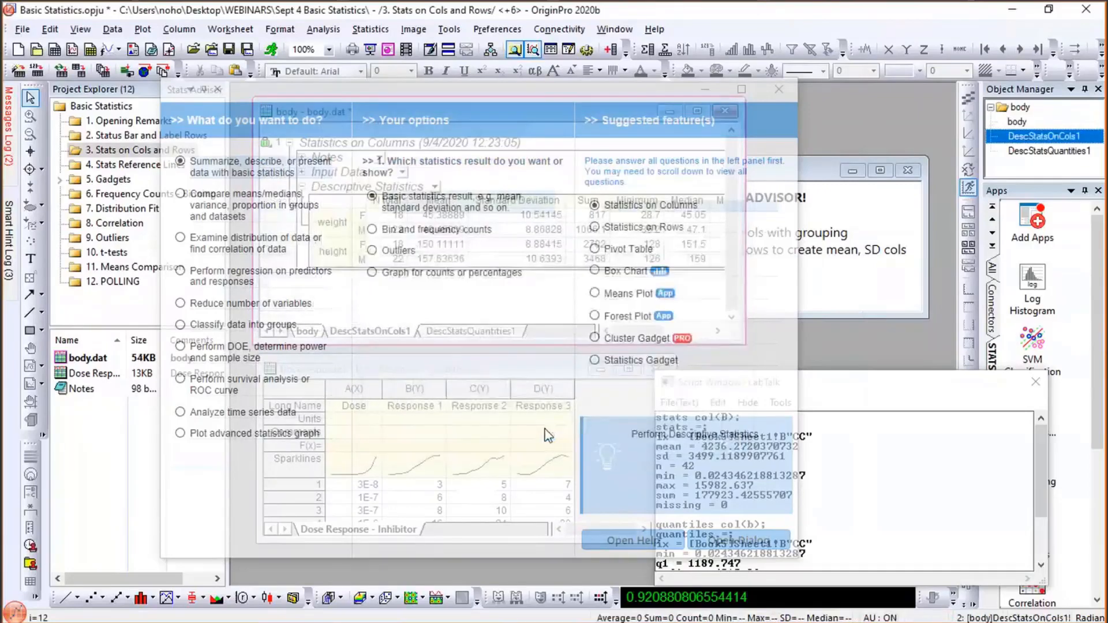
pyautogui.click(784, 96)
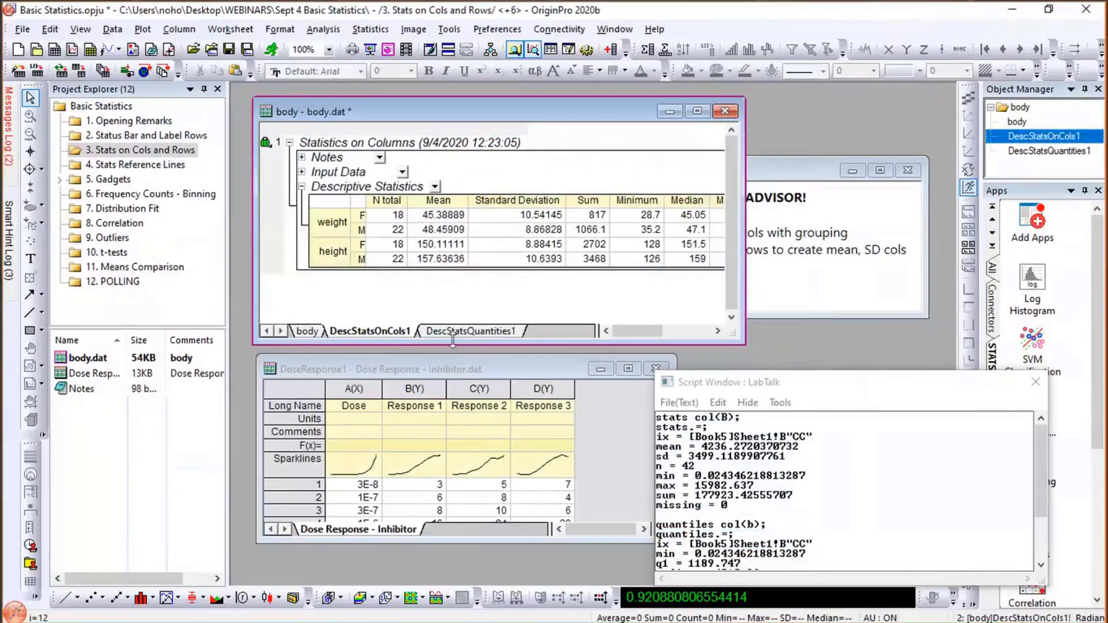
# - Enlarge the body workbook window to fit the full Descriptive Statistics table, and compare the report with the body source sheet
pyautogui.moveTo(463, 447); pyautogui.dragTo(462, 449)
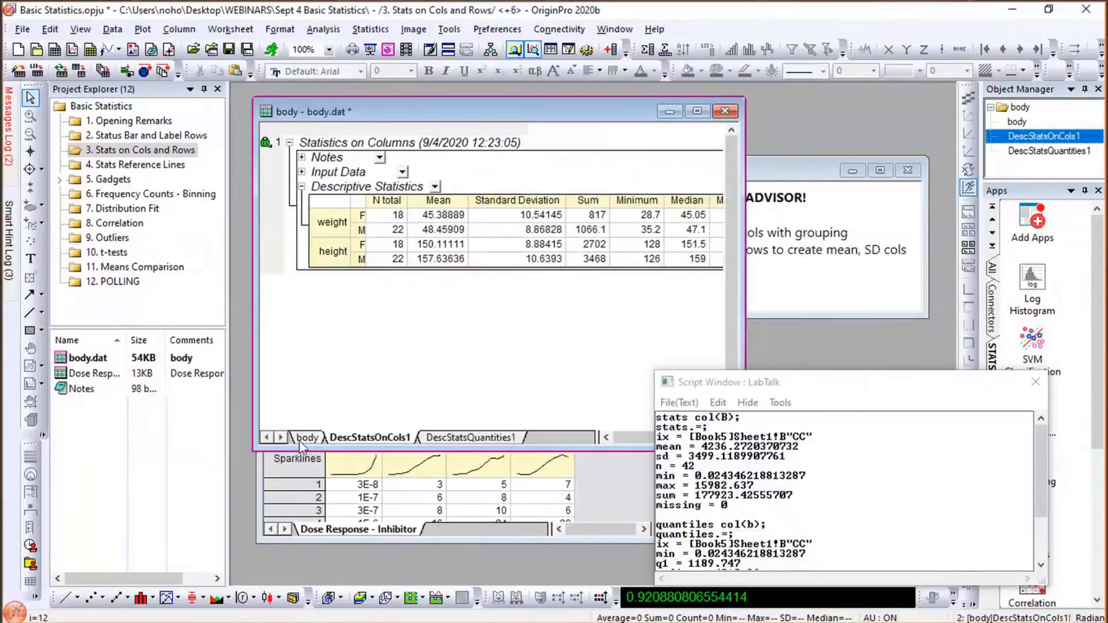
pyautogui.click(300, 441)
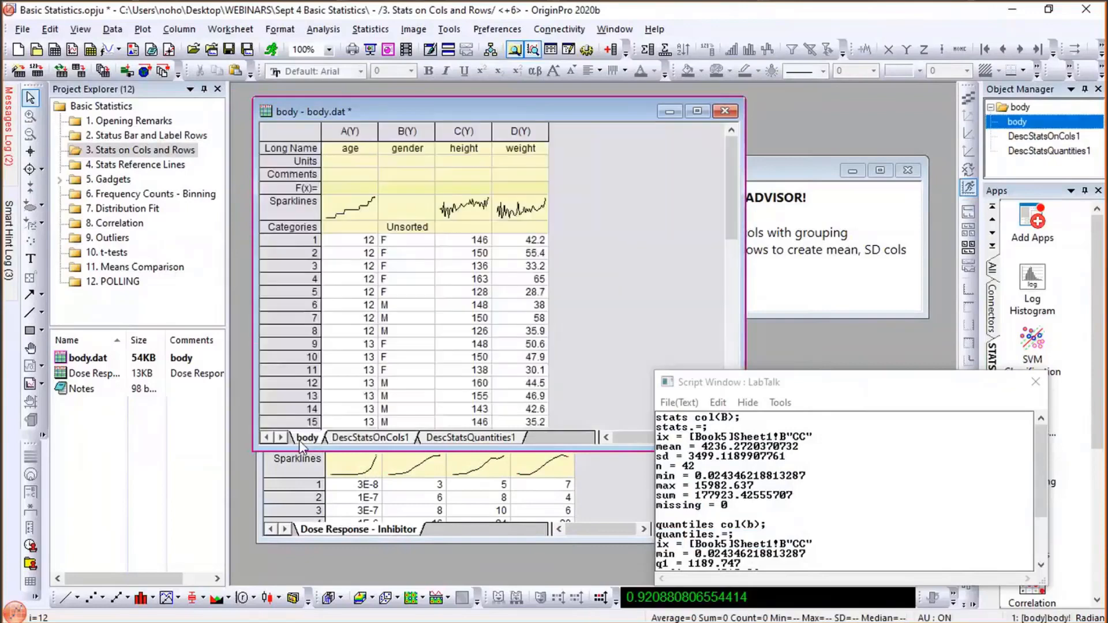
pyautogui.click(362, 438)
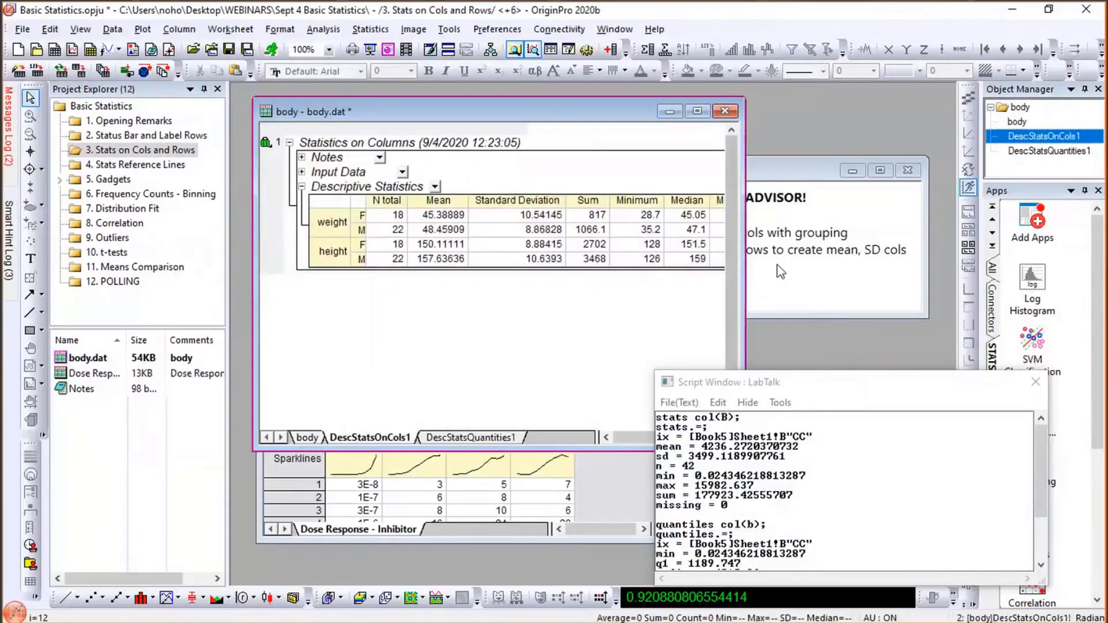
pyautogui.moveTo(815, 265); pyautogui.dragTo(833, 265)
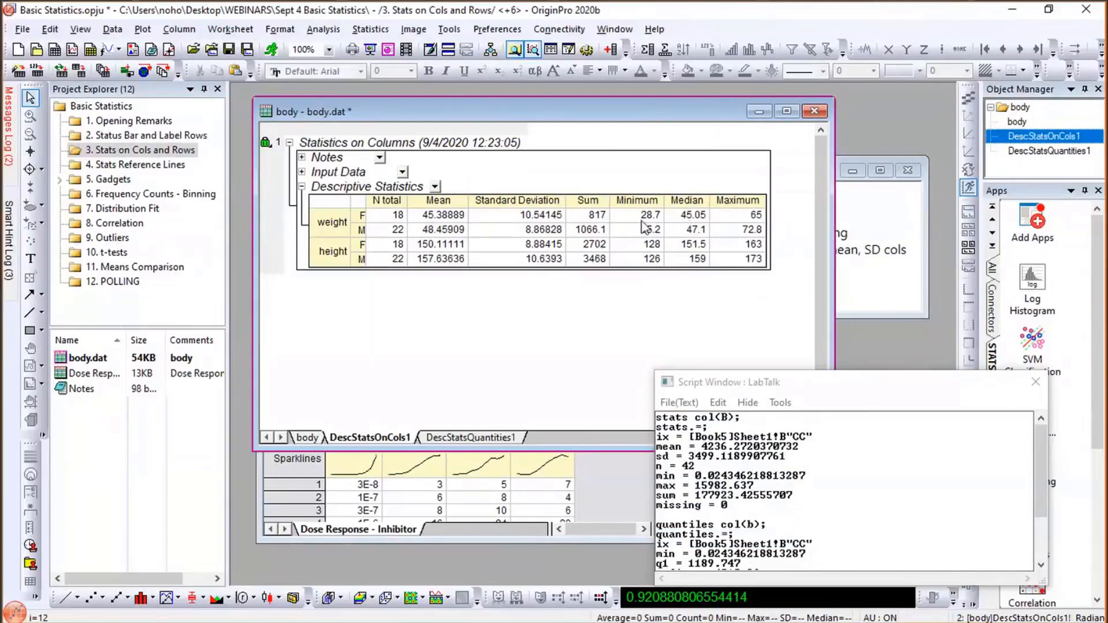
# - Review the DescStatsQuantities1 sheet and the copy options of the Descriptive Statistics table in the report
pyautogui.click(472, 440)
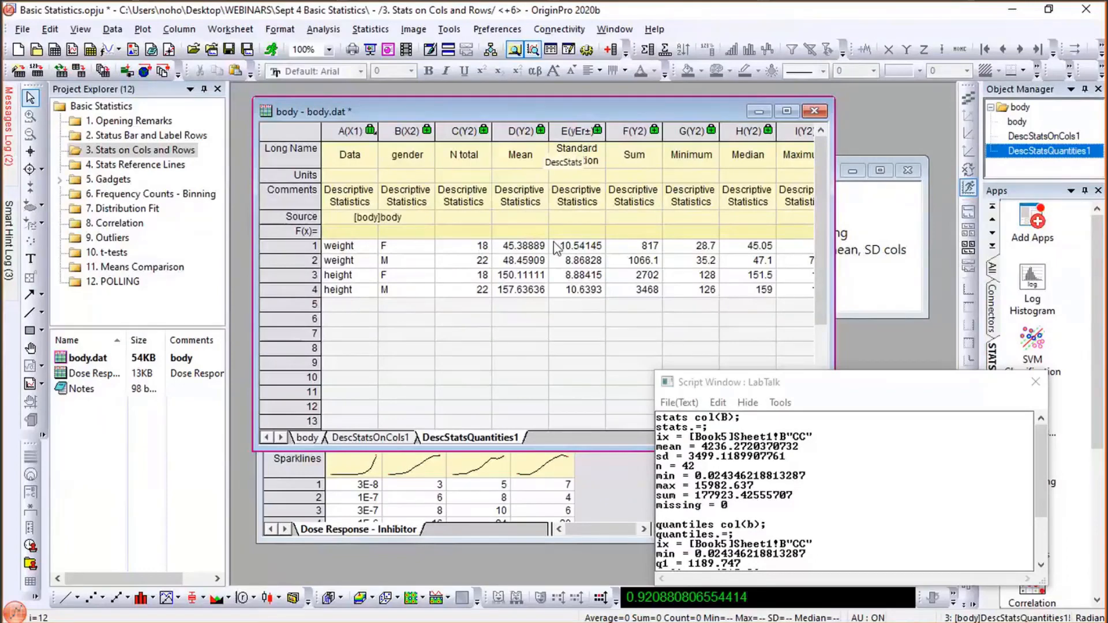
pyautogui.click(390, 438)
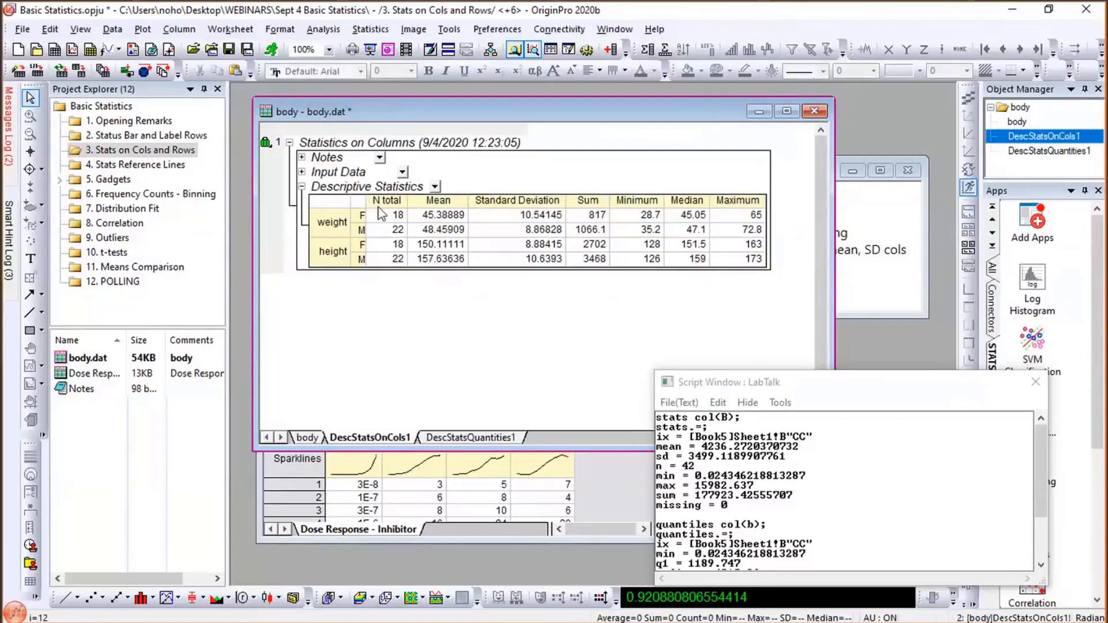
pyautogui.click(434, 191)
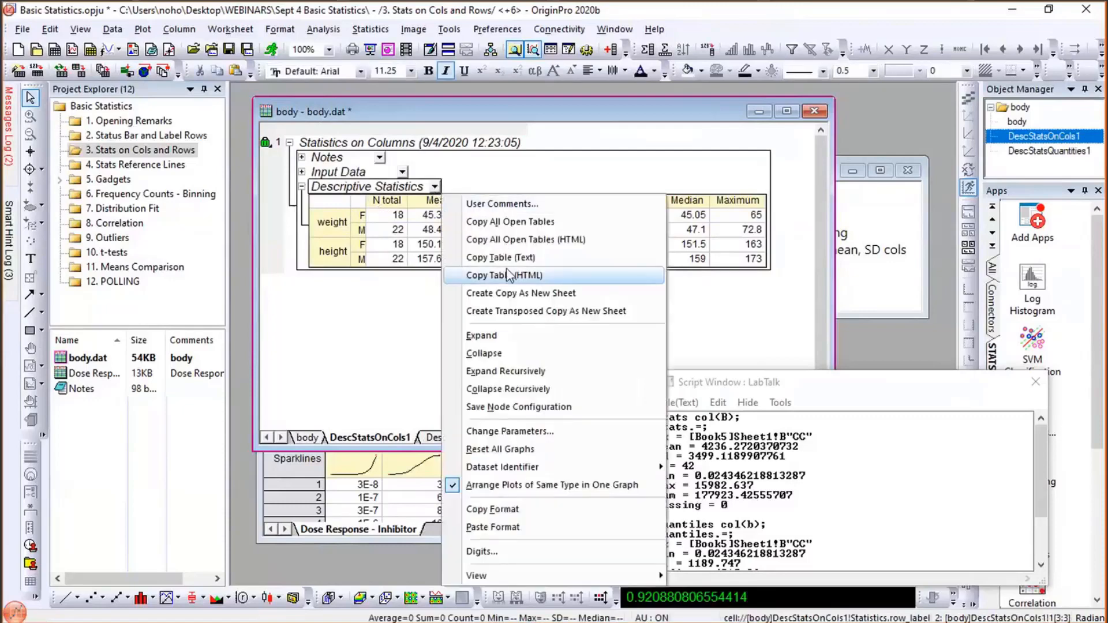
pyautogui.click(403, 303)
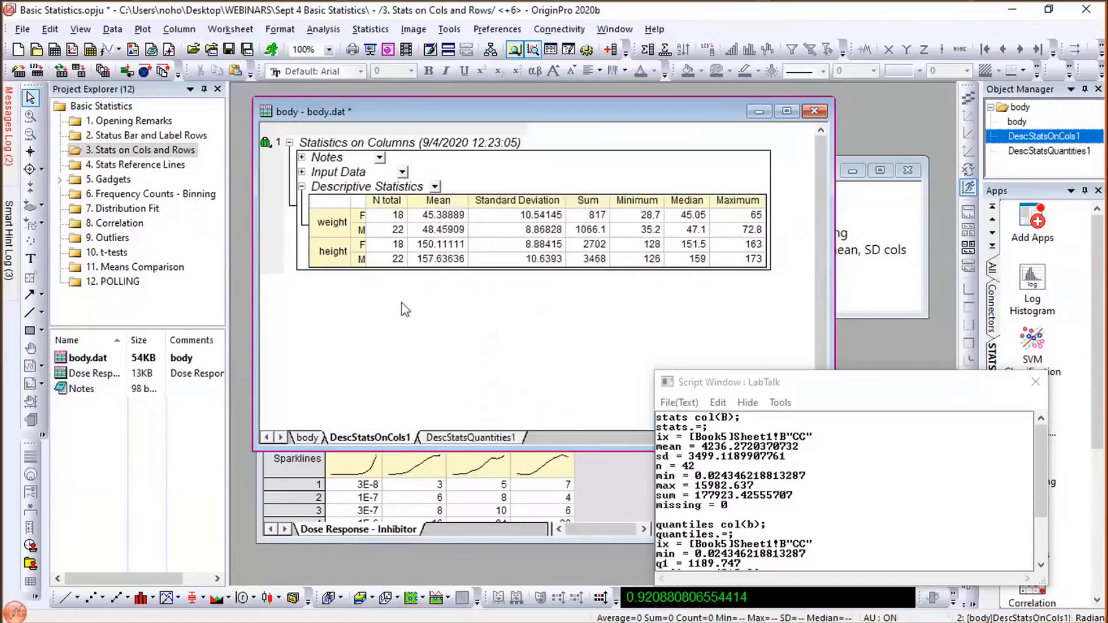
# - Reopen the report's analysis parameters and add the Lower and Upper 95% CI of Mean to the computed moments
pyautogui.click(266, 145)
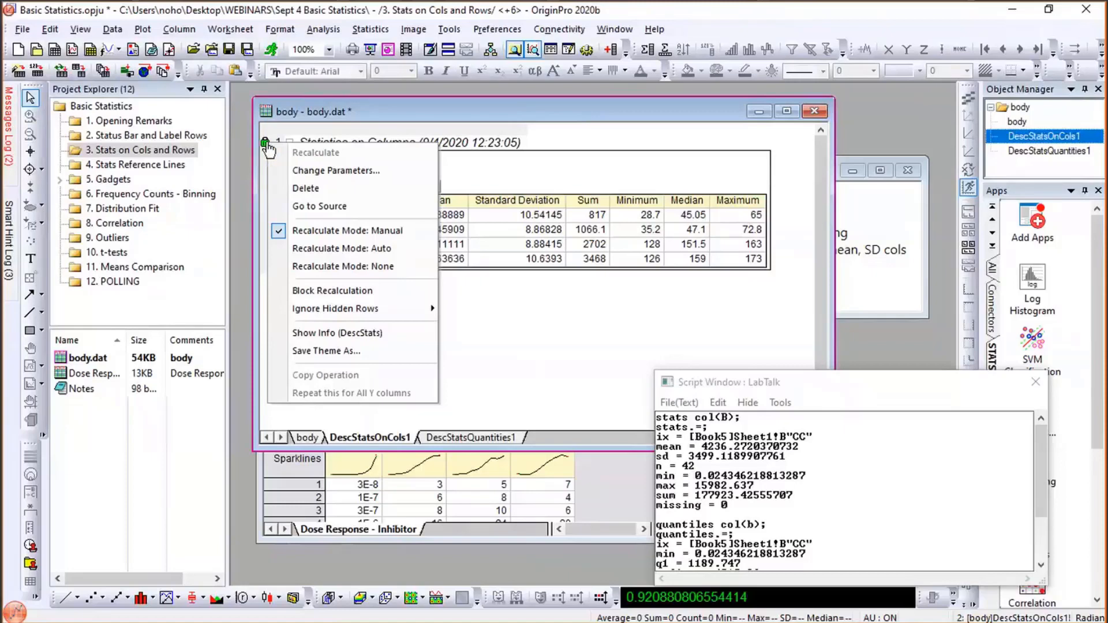
pyautogui.click(304, 172)
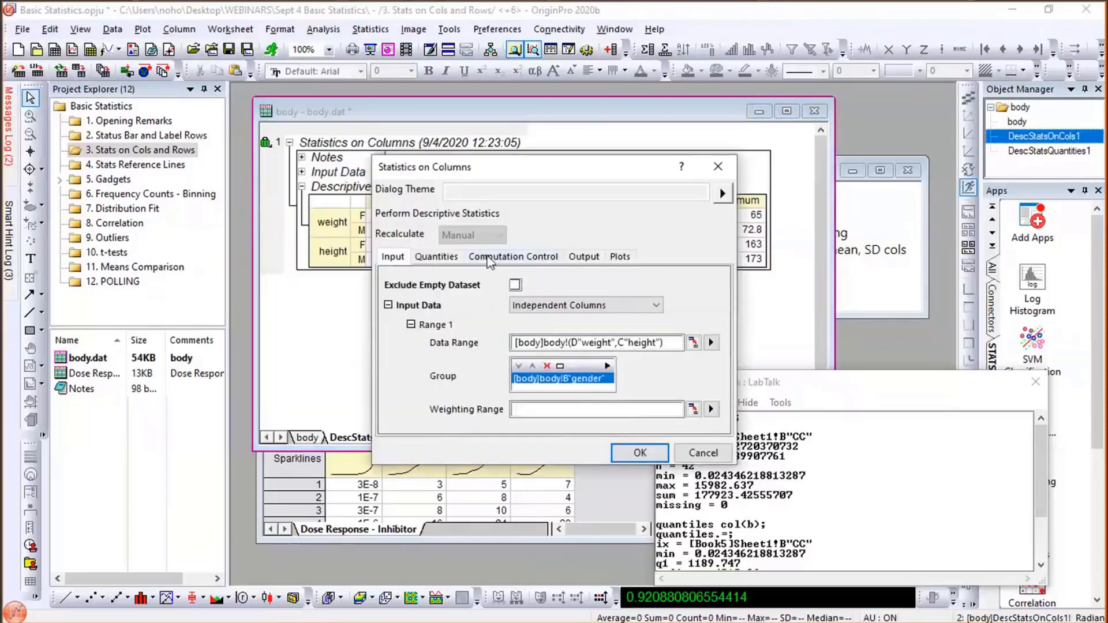
pyautogui.click(448, 258)
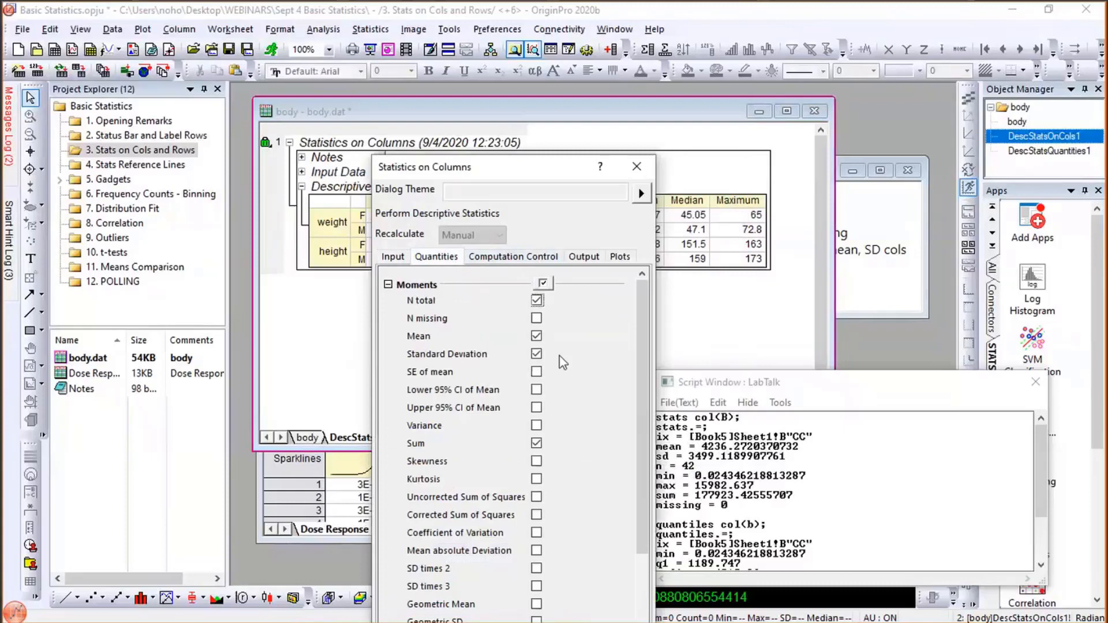
pyautogui.click(537, 390)
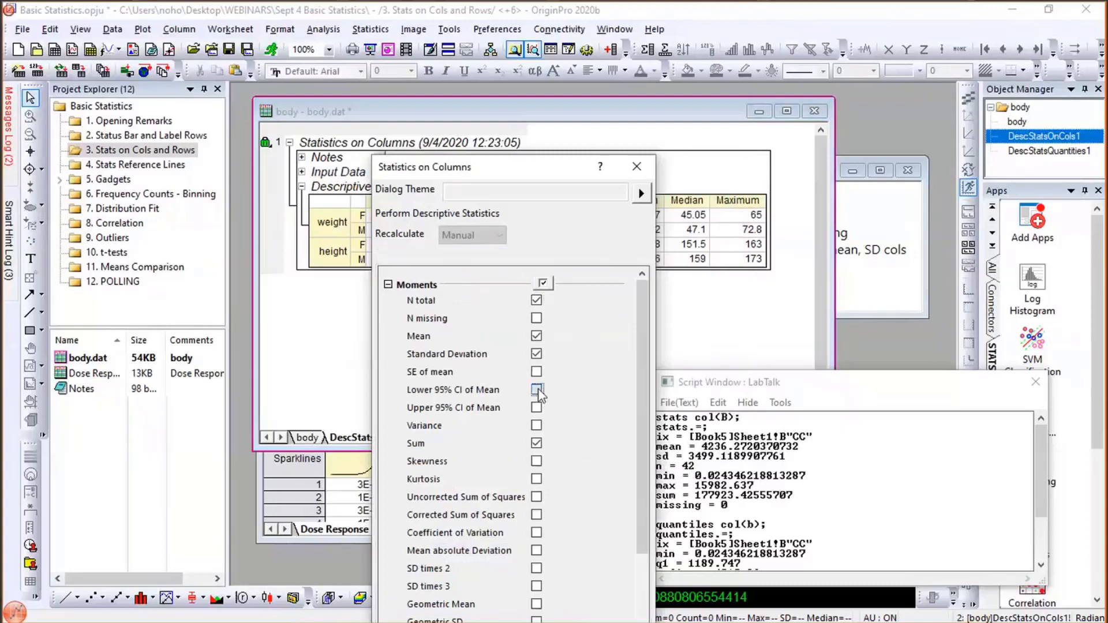
pyautogui.click(537, 407)
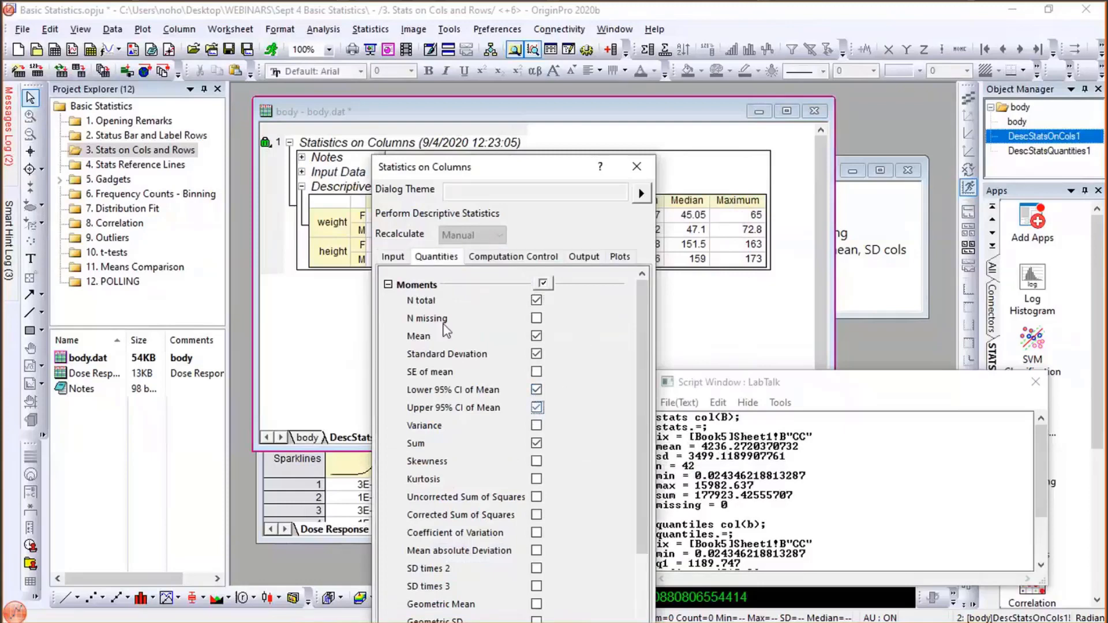
pyautogui.click(388, 284)
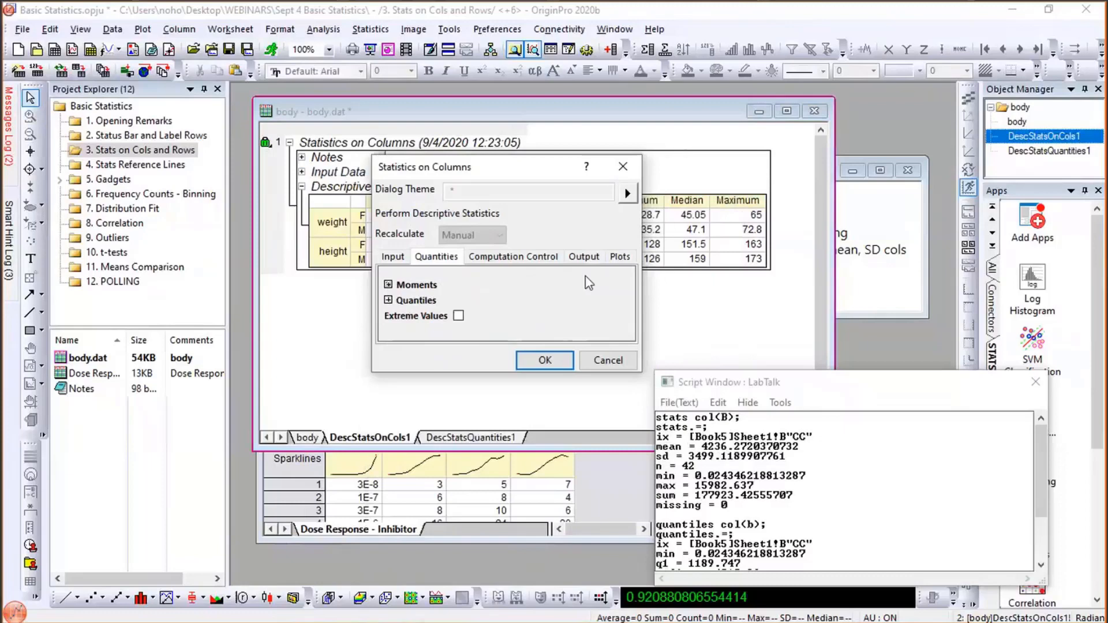
# - Include box charts in the Statistics on Columns output and update the report
pyautogui.click(621, 258)
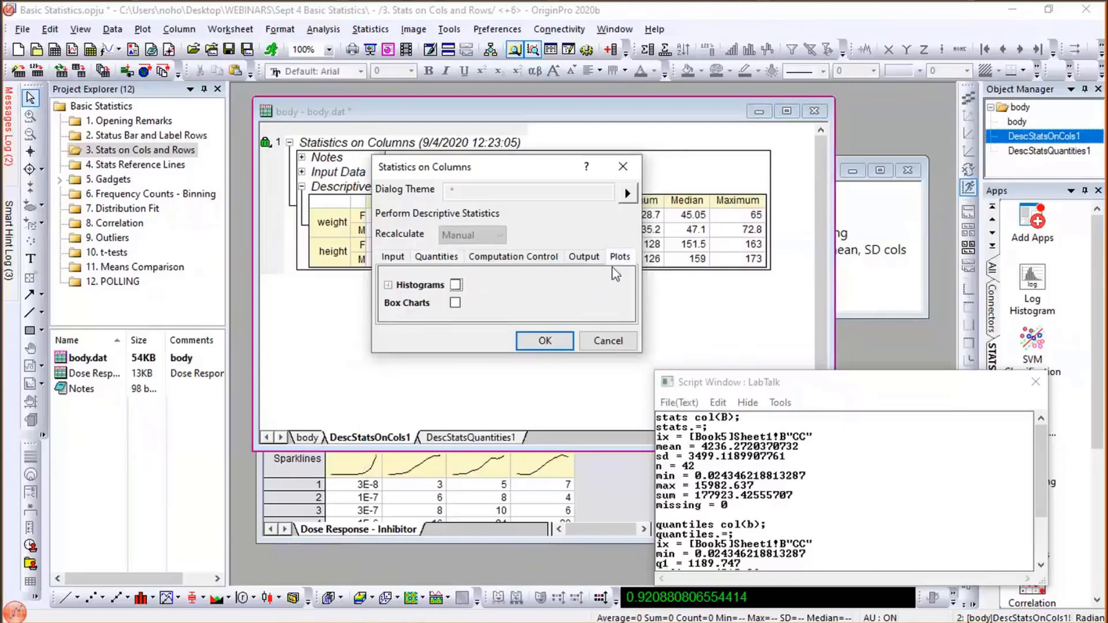
pyautogui.click(455, 303)
pyautogui.click(544, 342)
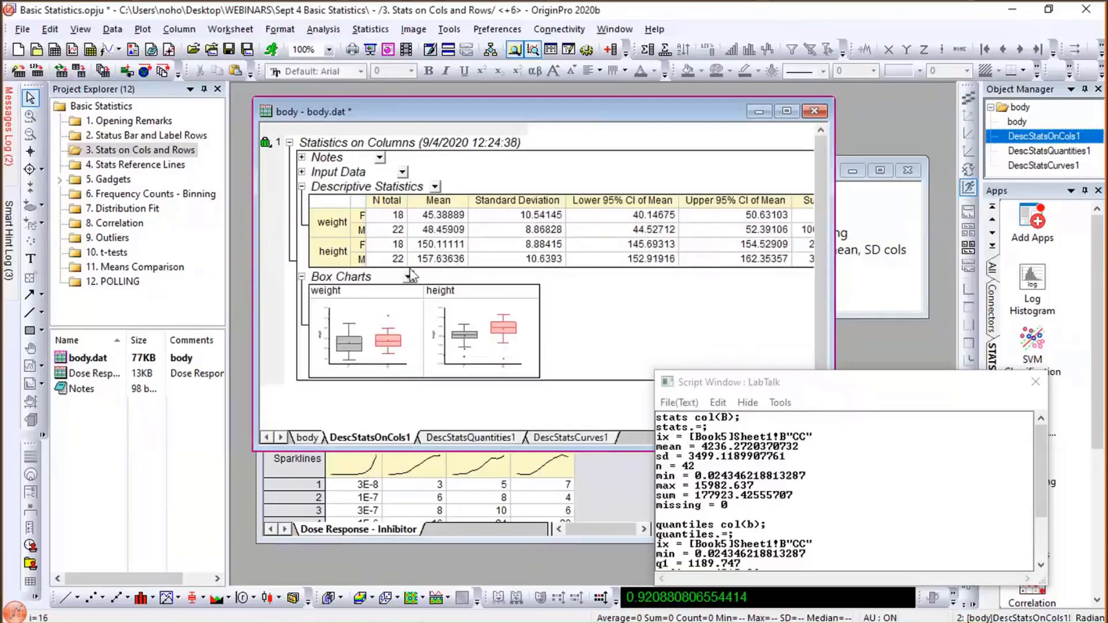
# - Look over the box charts, reopen the report's analysis parameters to check the plot options, and accept them as they are
pyautogui.moveTo(366, 346)
pyautogui.click(269, 144)
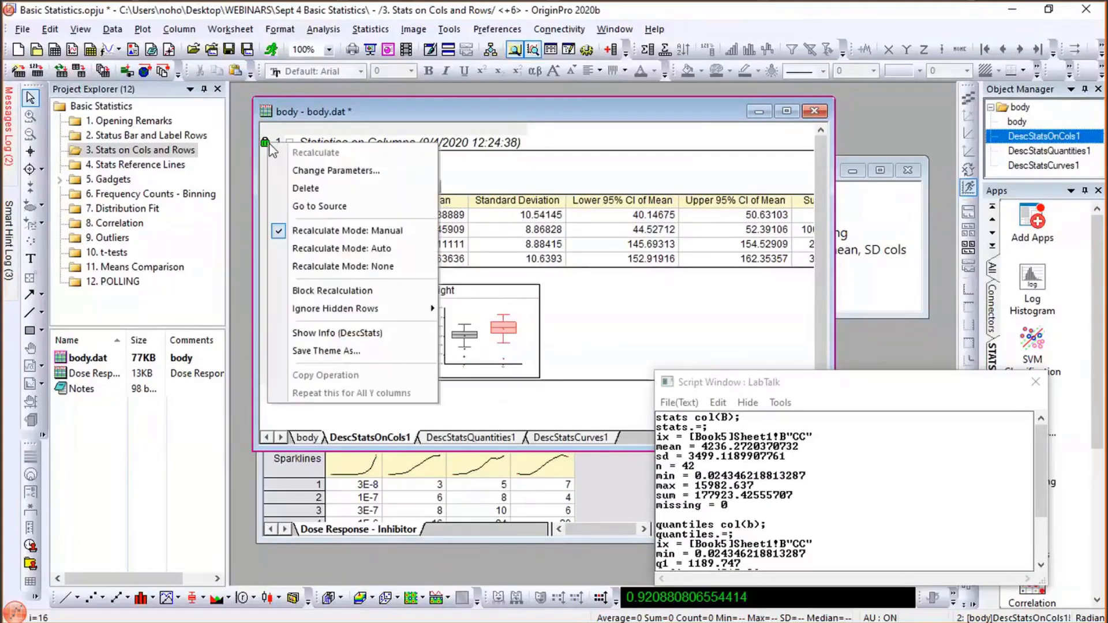
pyautogui.click(323, 171)
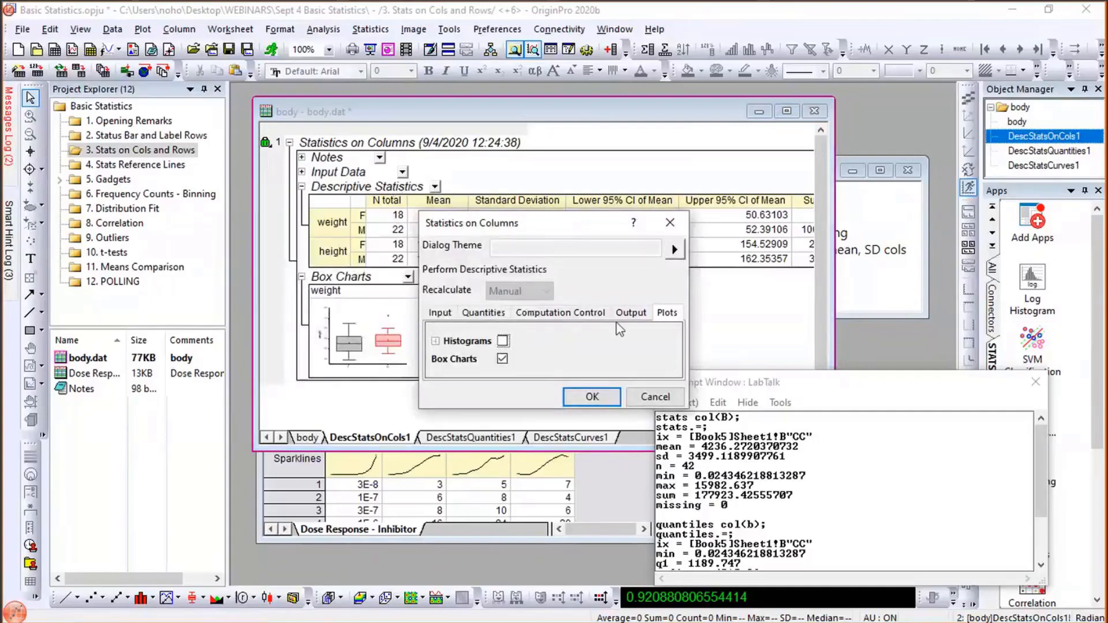
pyautogui.click(594, 398)
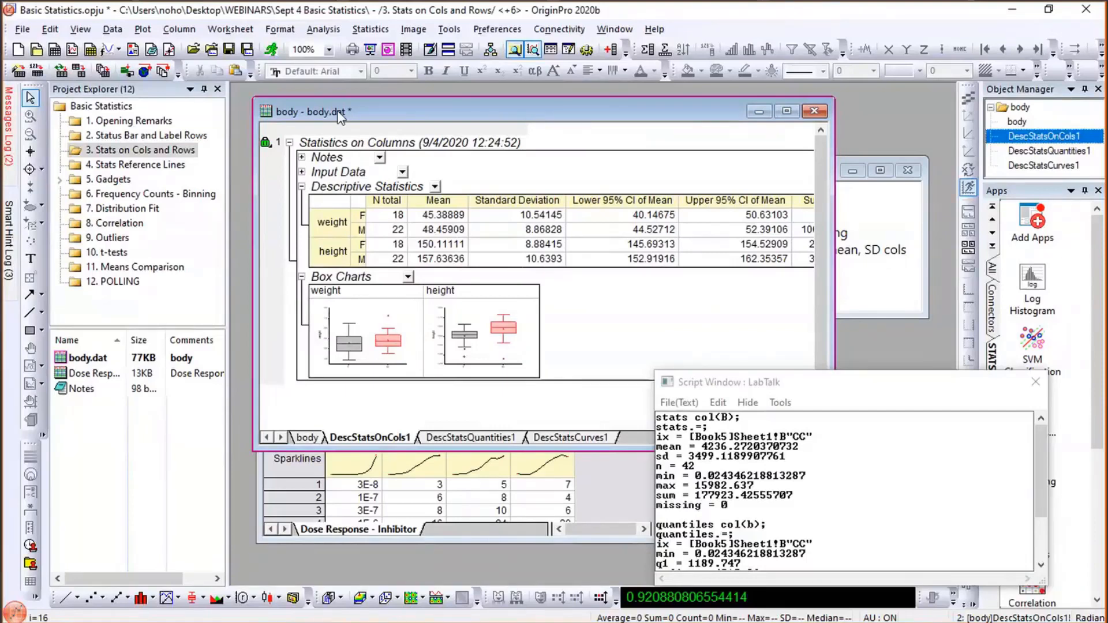
# - Bring the DoseResponse1 workbook to the front, move the Script Window aside, and reposition and enlarge the workbook to show all data rows
pyautogui.click(909, 289)
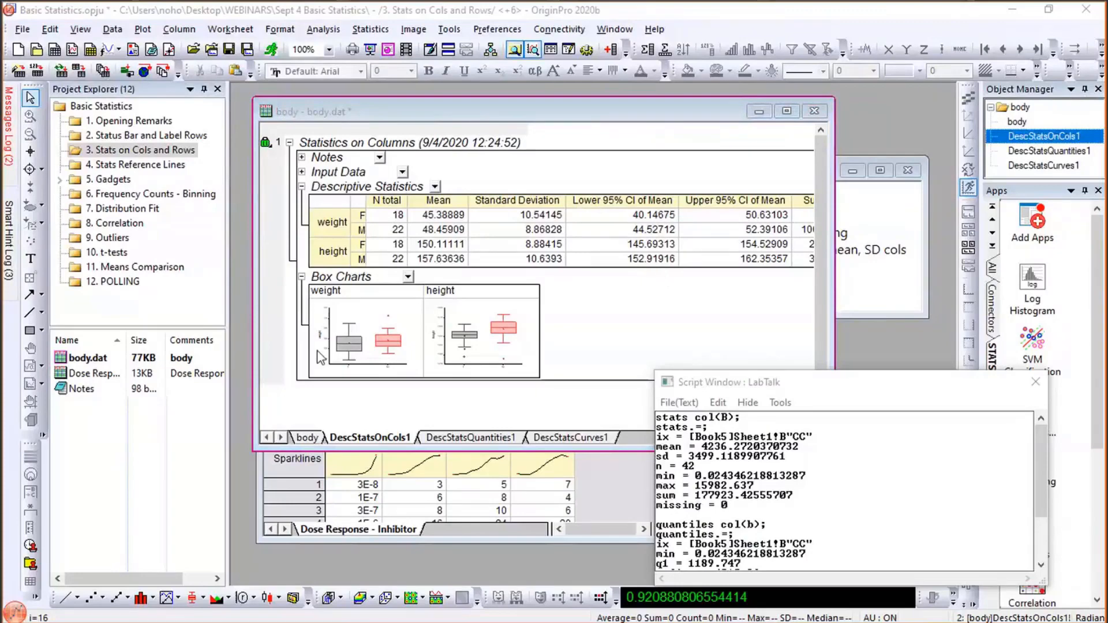
pyautogui.click(600, 489)
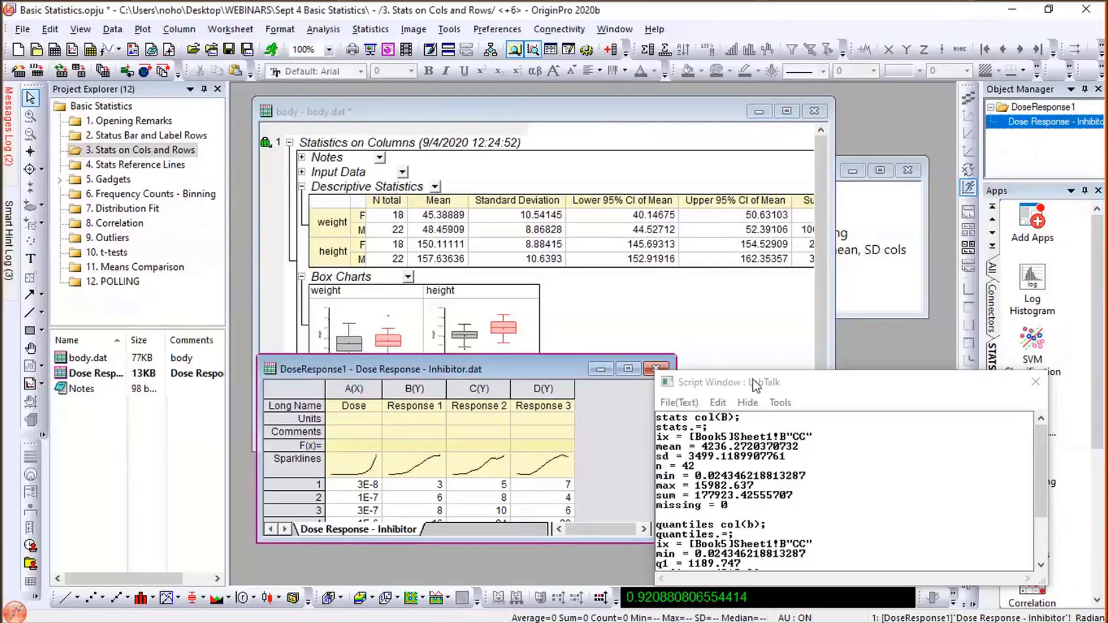
pyautogui.moveTo(753, 383); pyautogui.dragTo(899, 401)
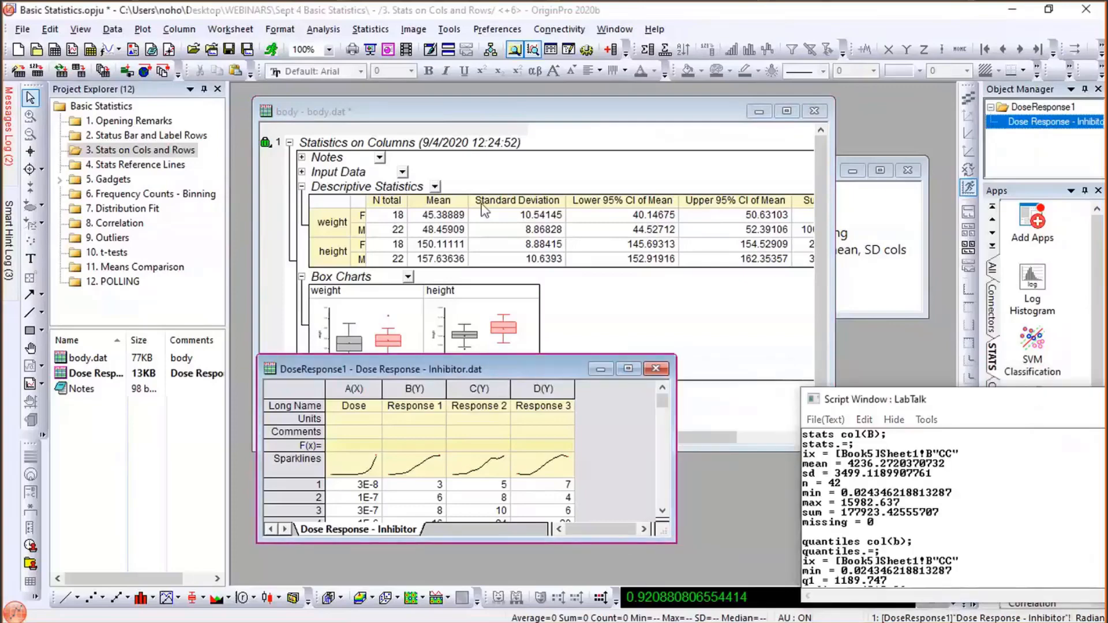
pyautogui.moveTo(481, 203); pyautogui.dragTo(482, 203)
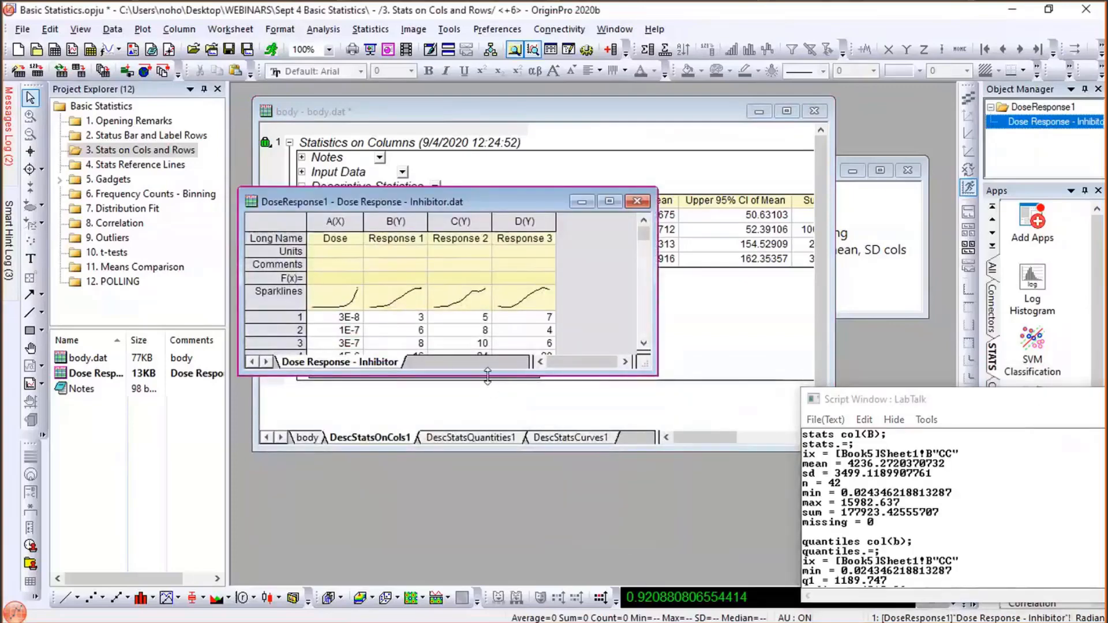
pyautogui.moveTo(488, 375); pyautogui.dragTo(476, 544)
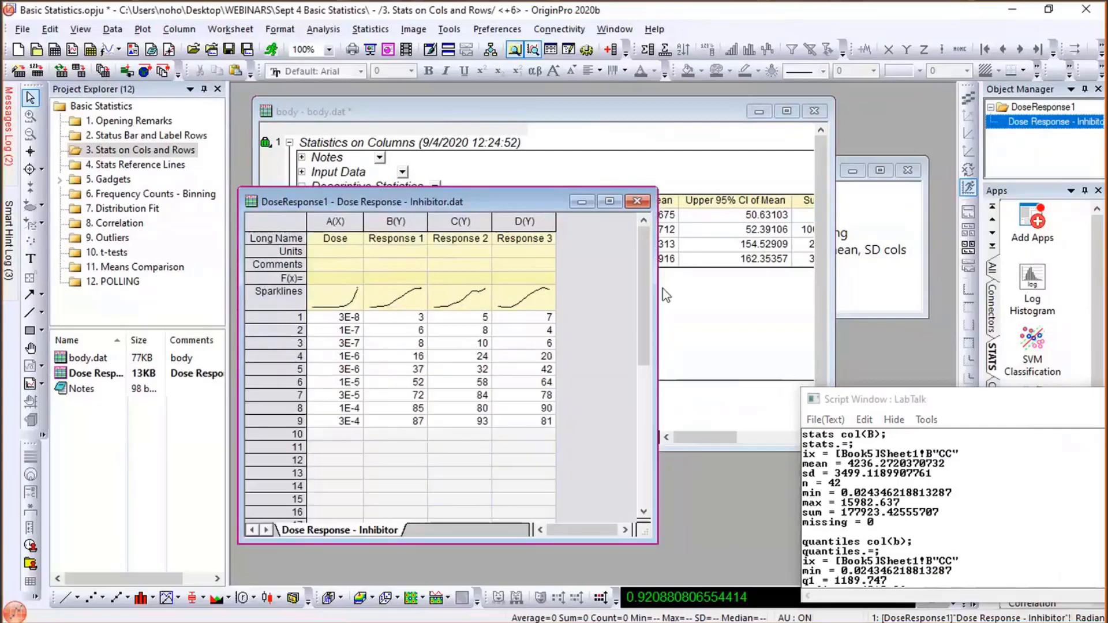
pyautogui.moveTo(657, 295); pyautogui.dragTo(893, 295)
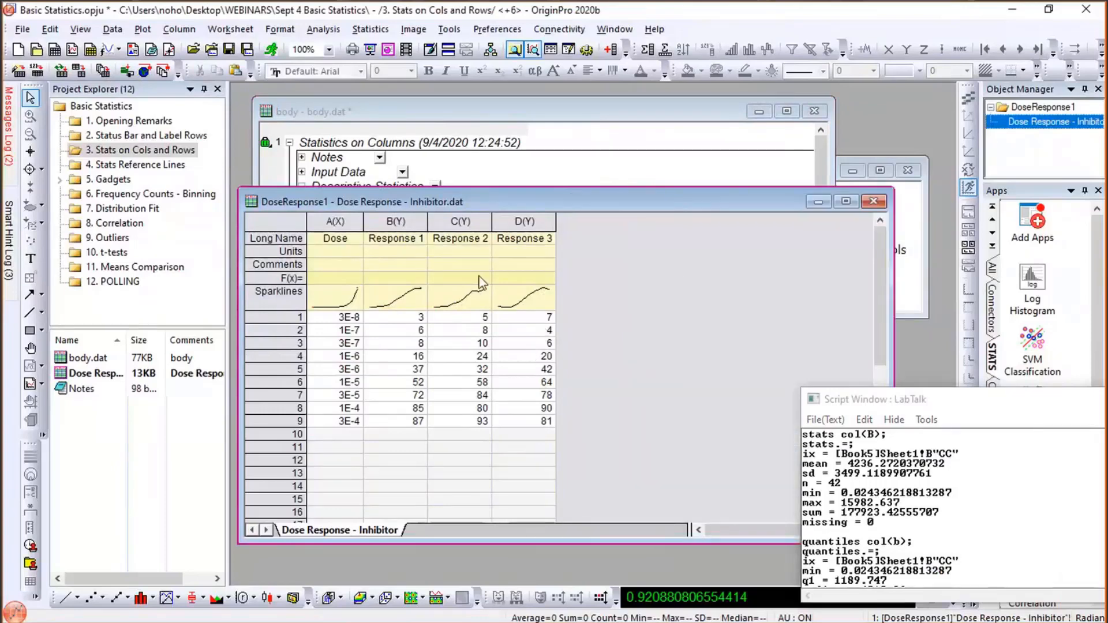
# - Open Statistics on Rows for the Response 1 to Response 3 columns and move the dialog clear of the data
pyautogui.moveTo(410, 221); pyautogui.dragTo(520, 222)
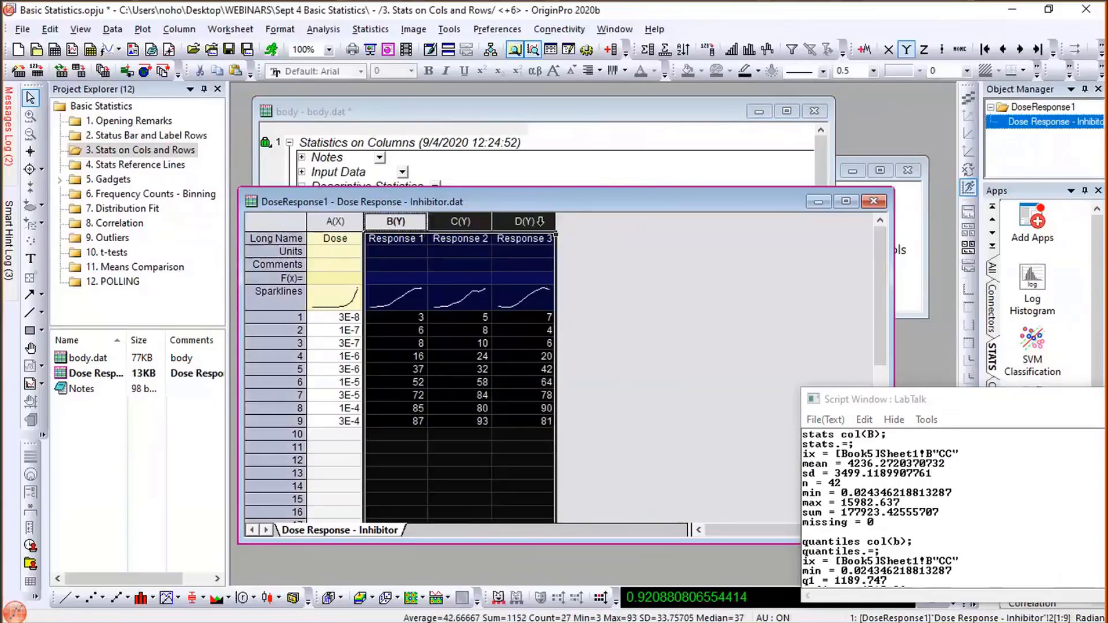
pyautogui.click(382, 34)
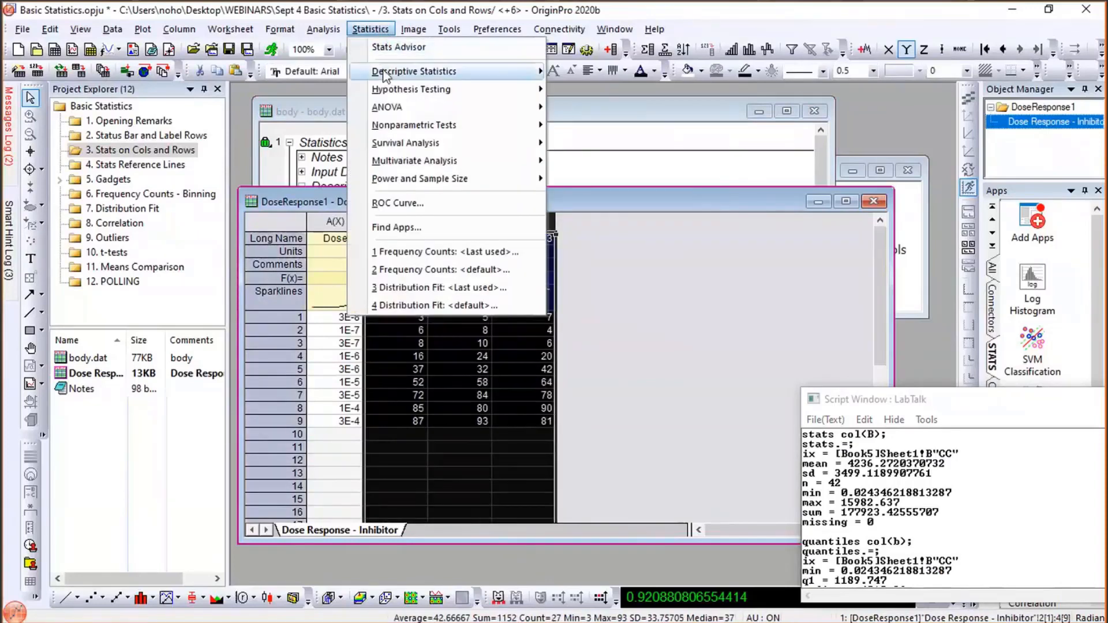
pyautogui.moveTo(401, 74)
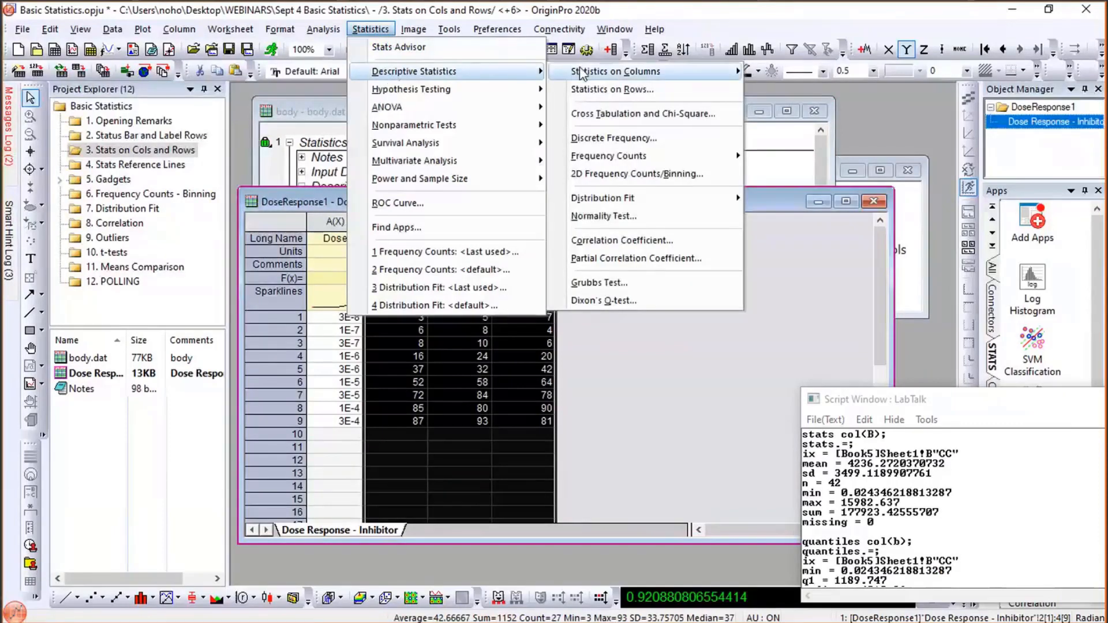
pyautogui.moveTo(588, 74)
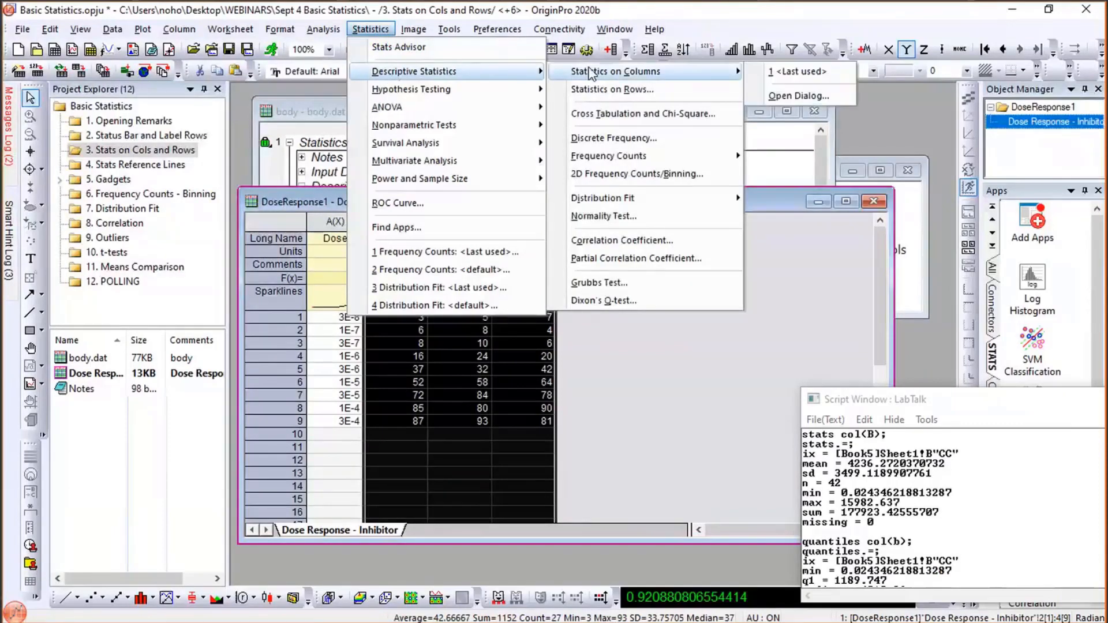
pyautogui.click(665, 89)
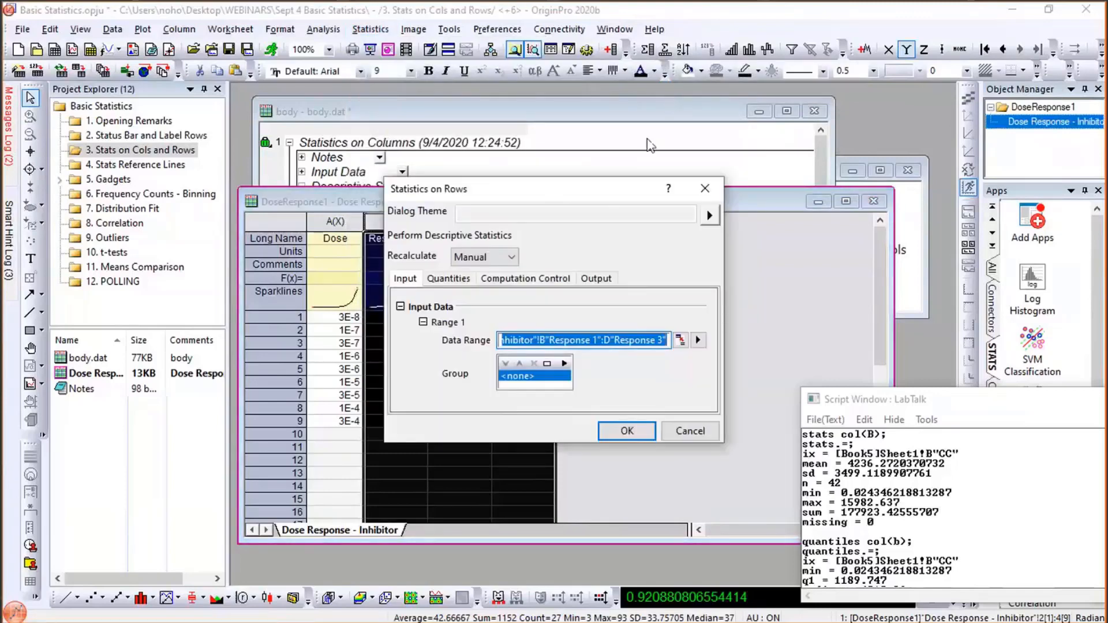
pyautogui.moveTo(587, 197); pyautogui.dragTo(663, 99)
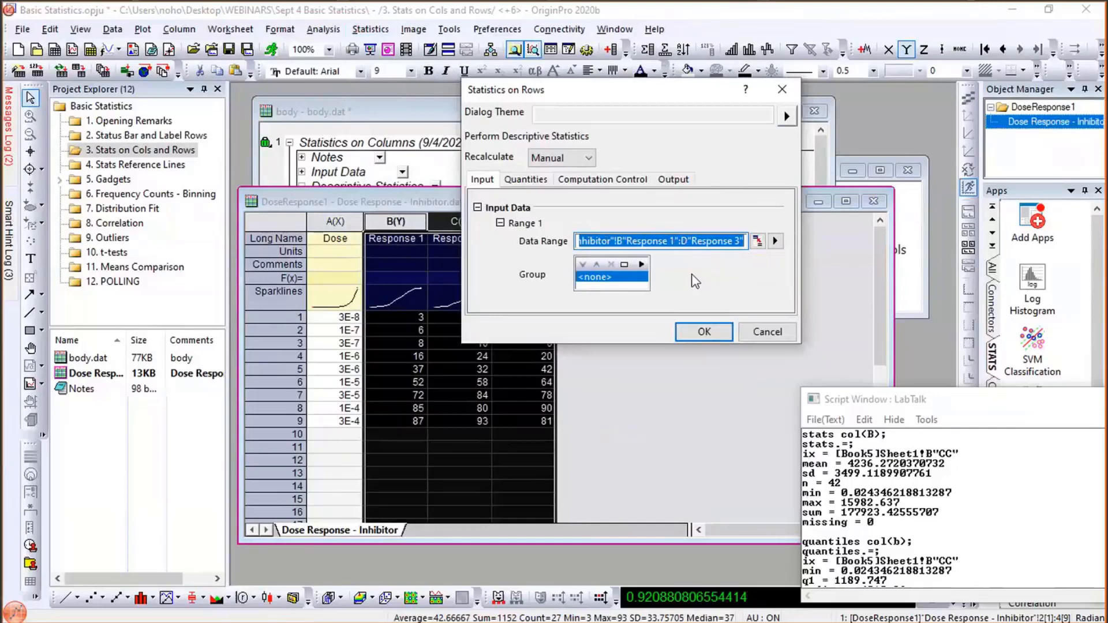
# - Look through the available moments and quantiles, keep only Mean and Standard Deviation, and compute the row statistics
pyautogui.click(531, 184)
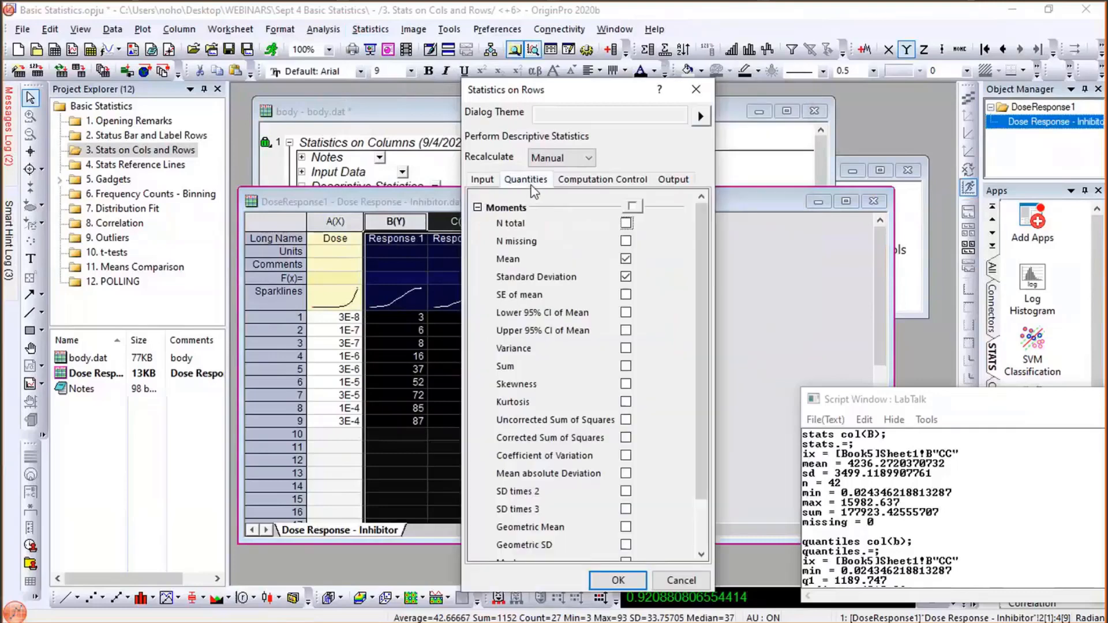
pyautogui.click(632, 206)
pyautogui.click(635, 207)
pyautogui.click(625, 259)
pyautogui.click(477, 207)
pyautogui.click(477, 223)
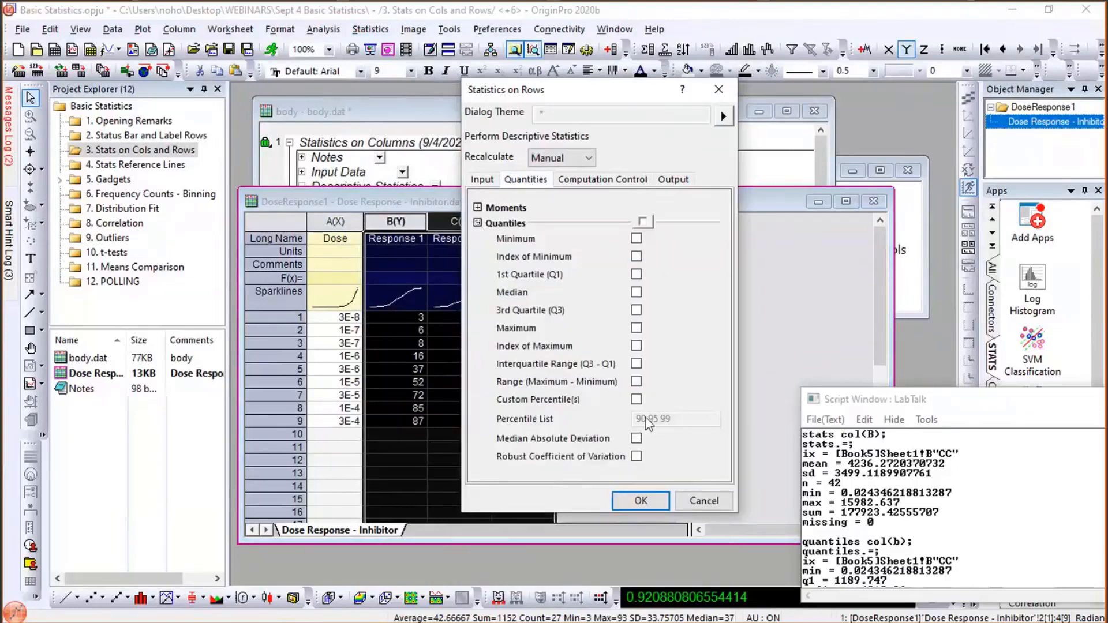
pyautogui.click(477, 223)
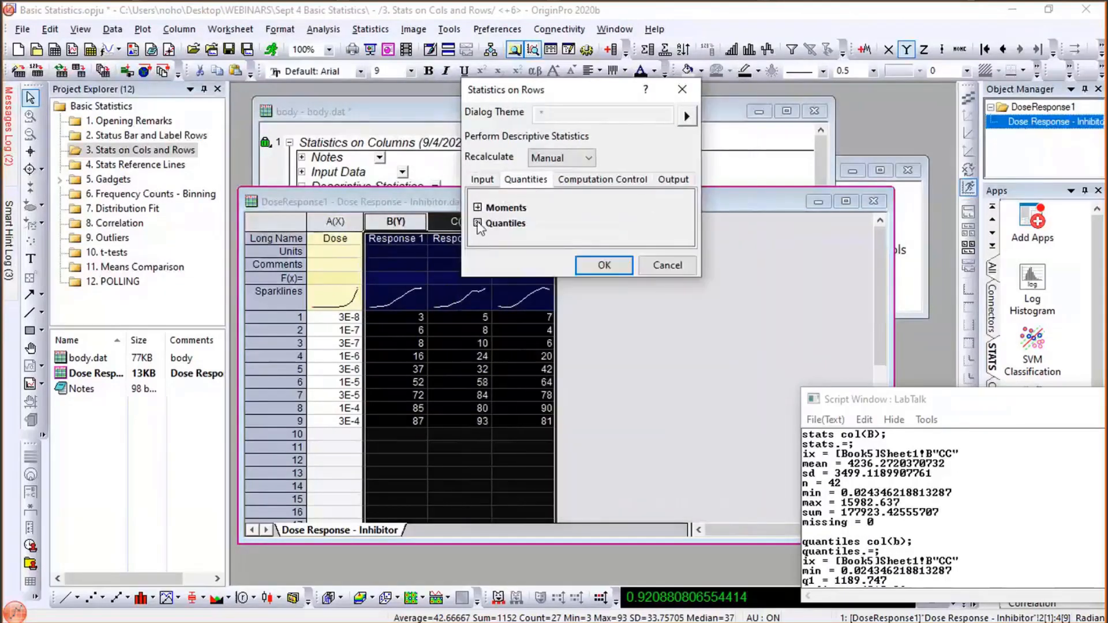
pyautogui.click(617, 268)
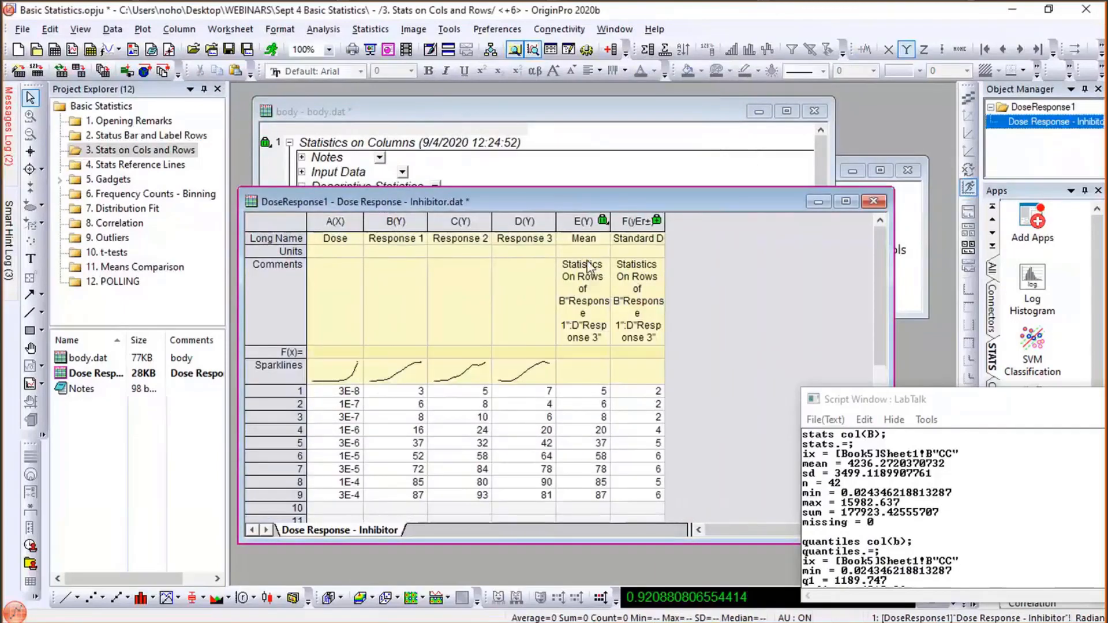
# - Plot the Mean column with its Standard Deviation error bars as a scatter graph, and return to the DoseResponse1 workbook
pyautogui.click(579, 222)
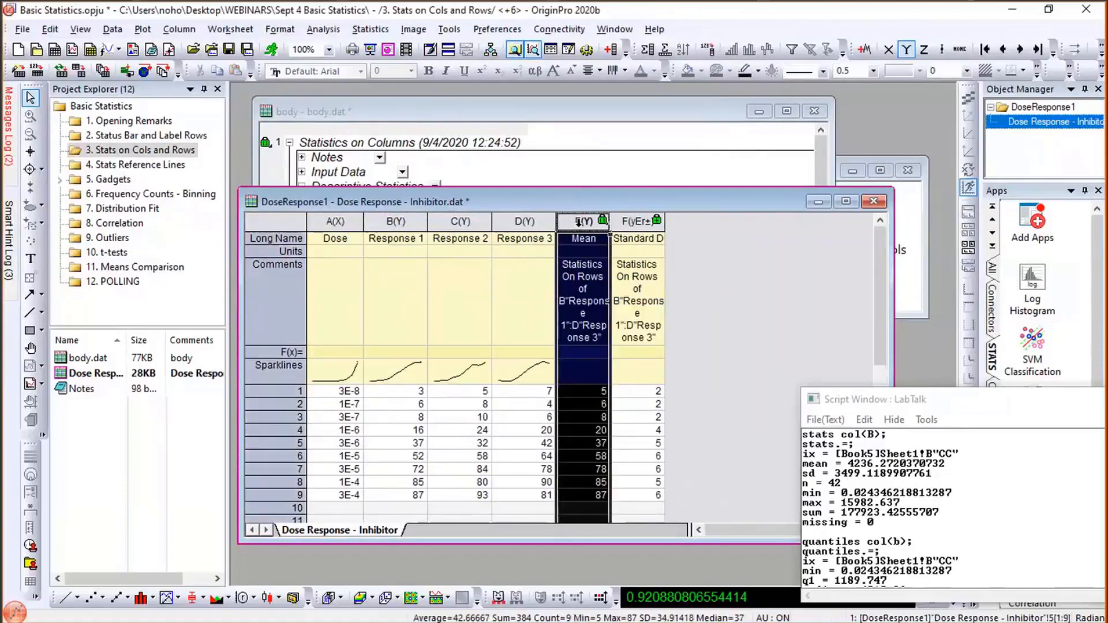
pyautogui.keyDown('shift'); pyautogui.click(624, 221); pyautogui.keyUp('shift')
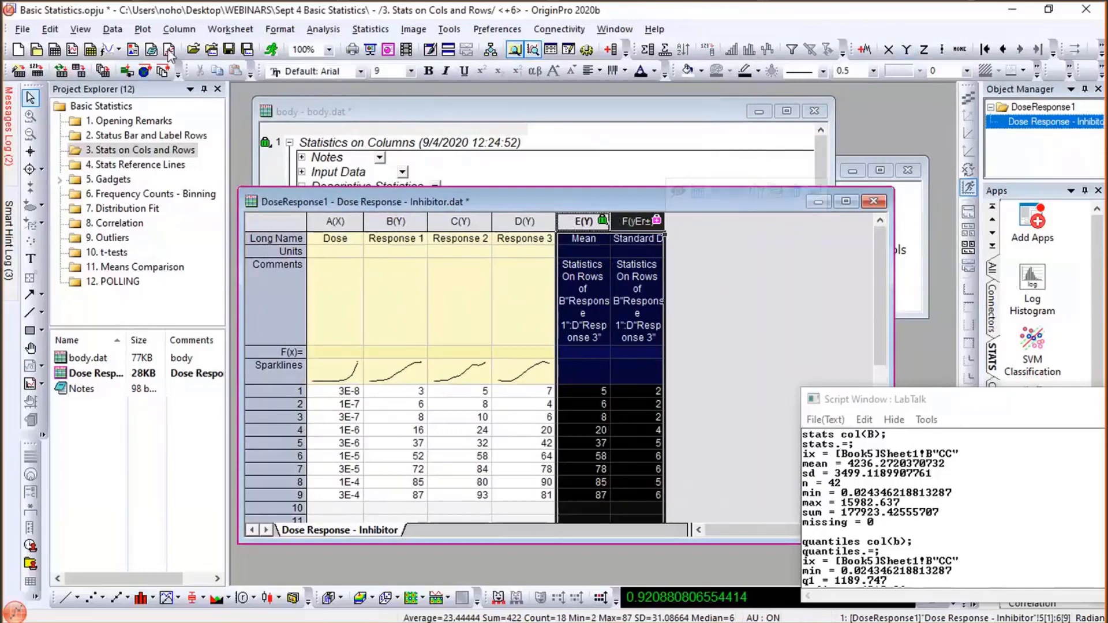
pyautogui.click(142, 29)
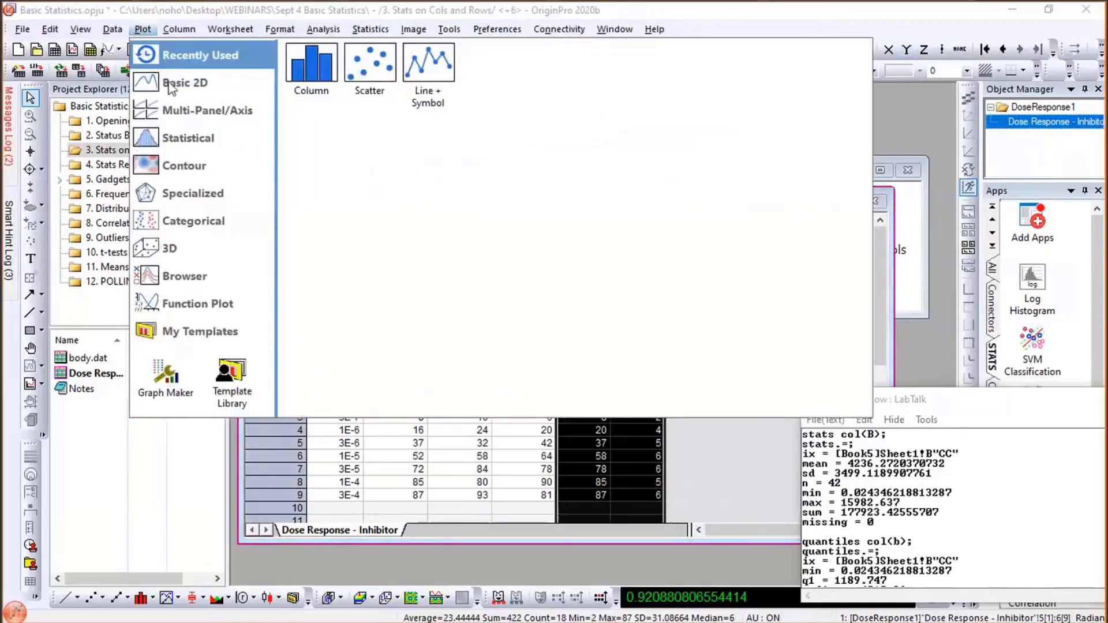
pyautogui.moveTo(171, 86)
pyautogui.click(328, 76)
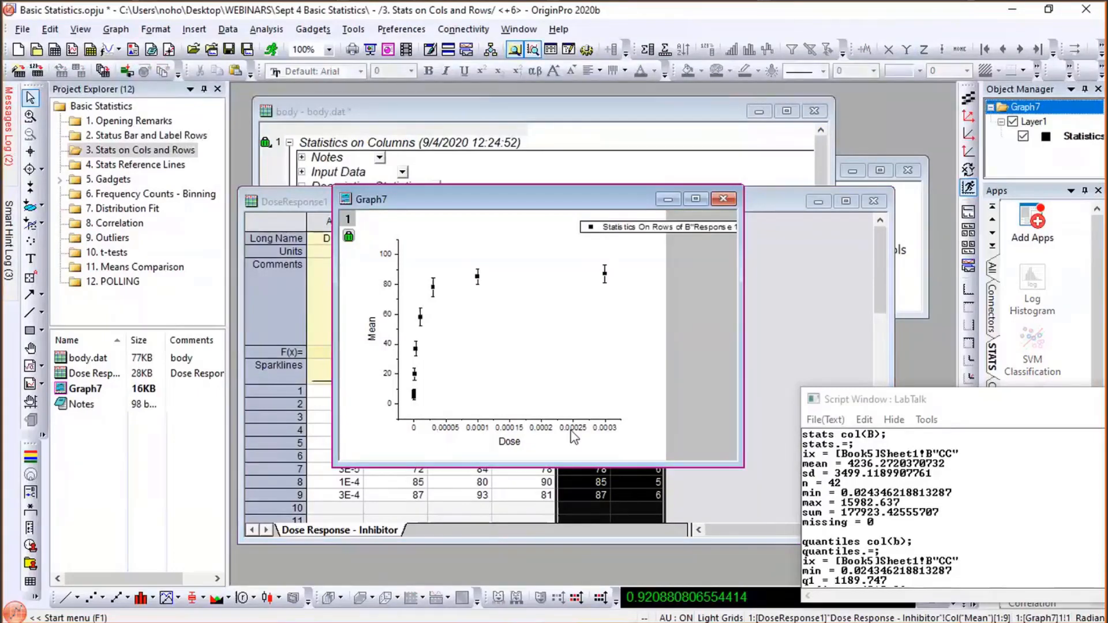
pyautogui.click(309, 206)
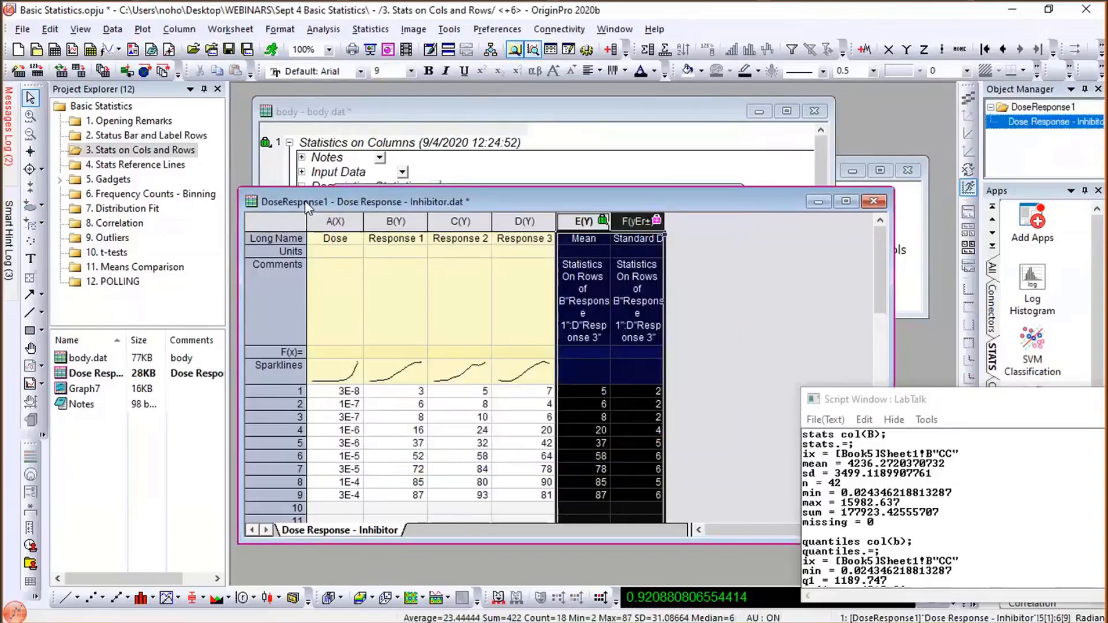
# - Open the 4. Stats Reference Lines project folder, move the Notes2 window aside, and bring Graph2 forward and reposition it
pyautogui.click(155, 169)
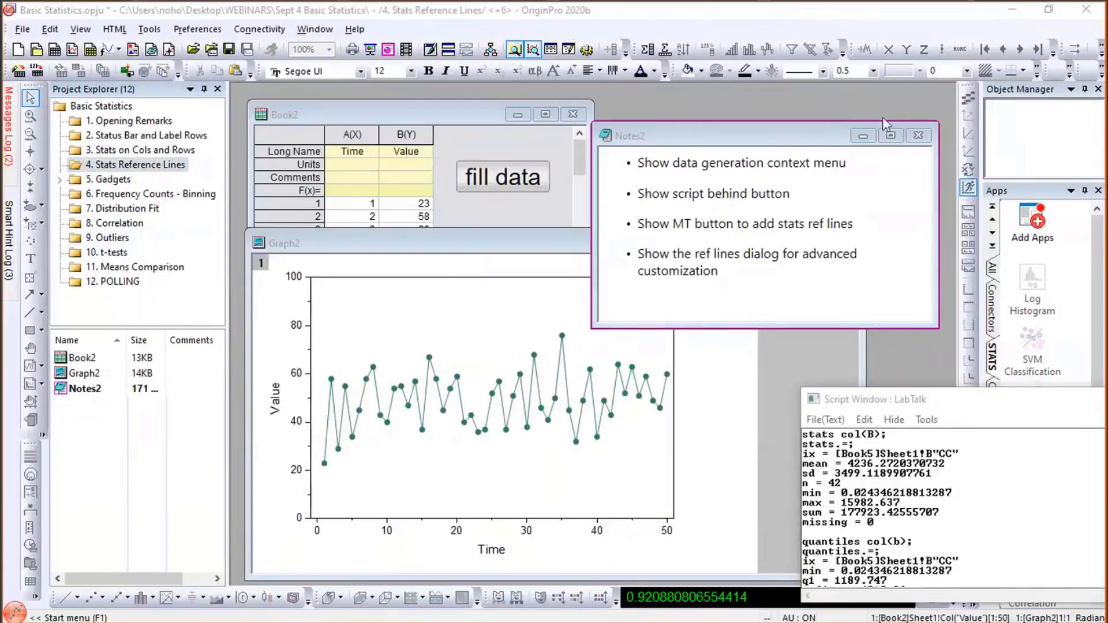
pyautogui.click(837, 137)
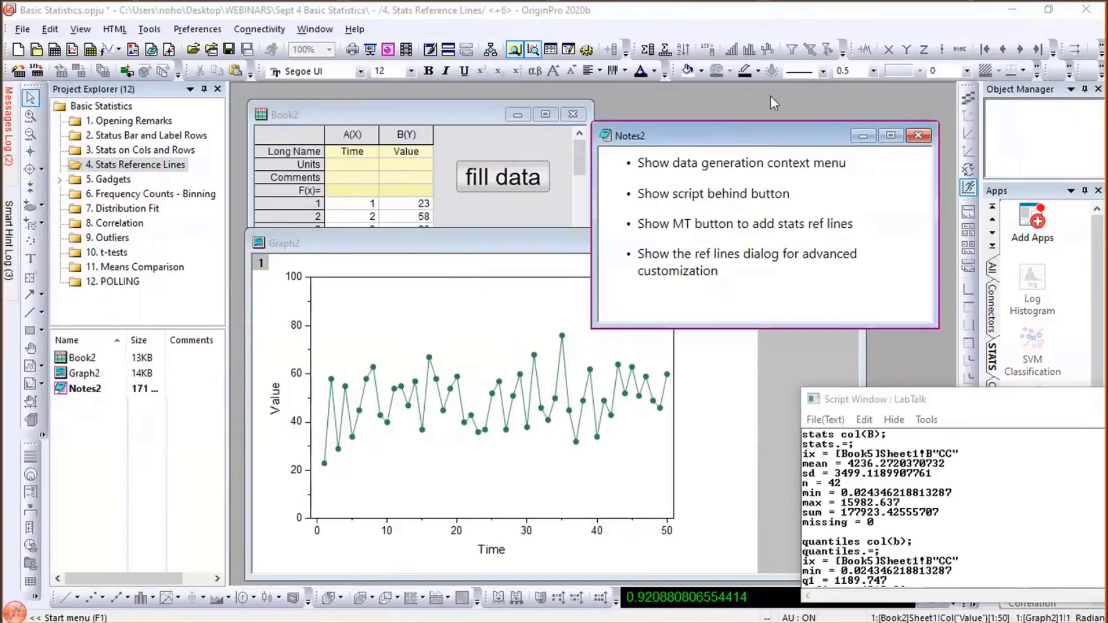
pyautogui.moveTo(753, 133); pyautogui.dragTo(770, 96)
pyautogui.click(505, 239)
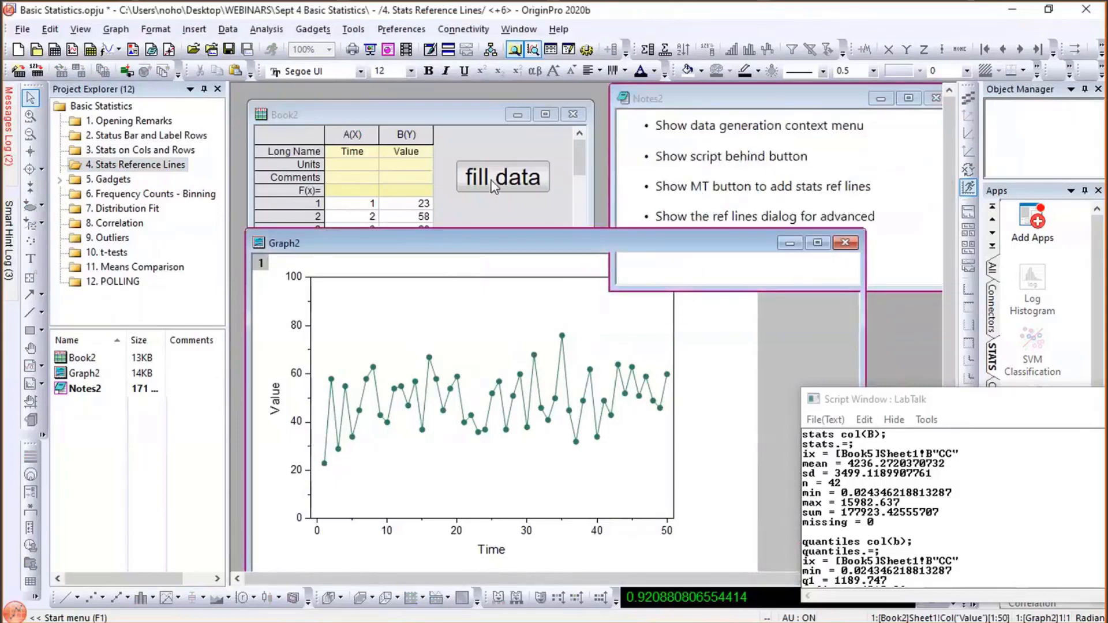
pyautogui.moveTo(493, 186); pyautogui.dragTo(495, 186)
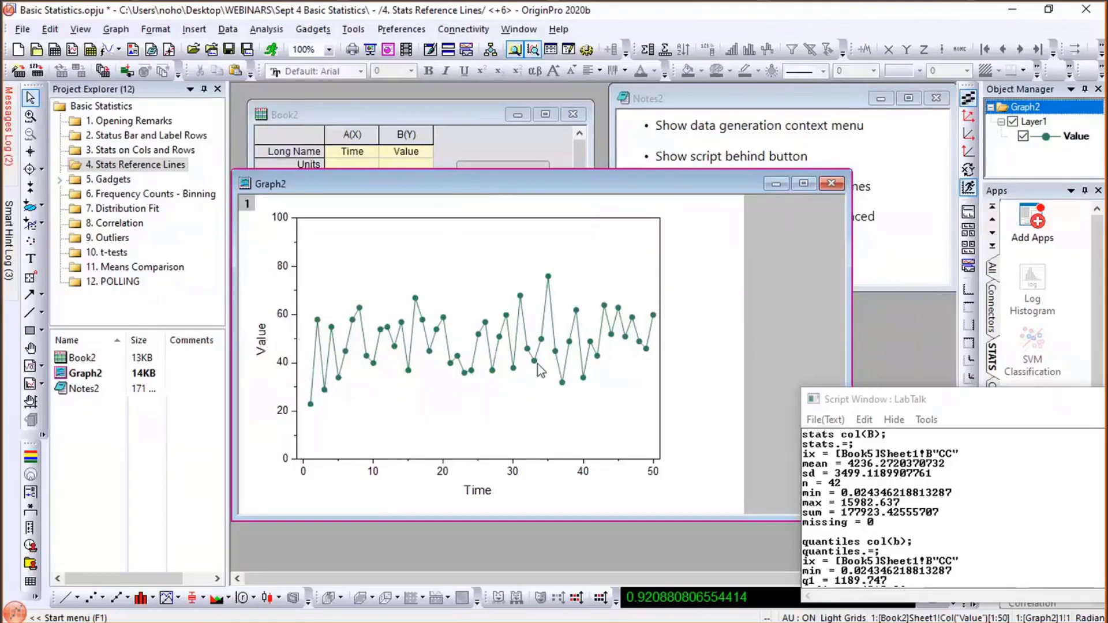
# - Add Mean, Mean+SD and Mean-SD statistical reference lines to the Graph2 layer
pyautogui.moveTo(532, 366)
pyautogui.click(660, 245)
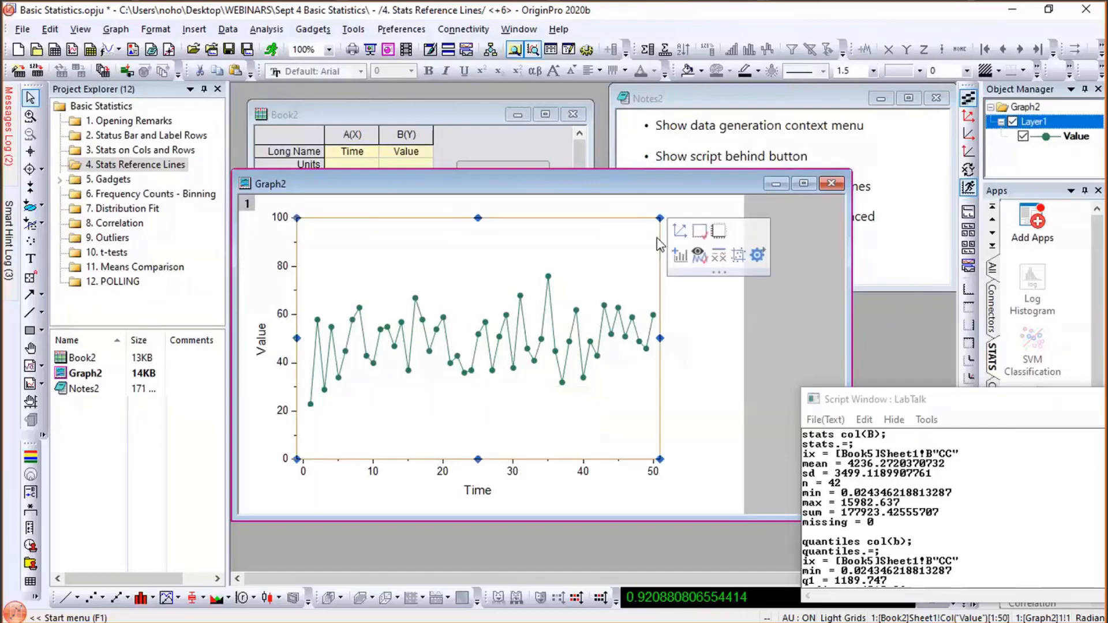
pyautogui.click(718, 257)
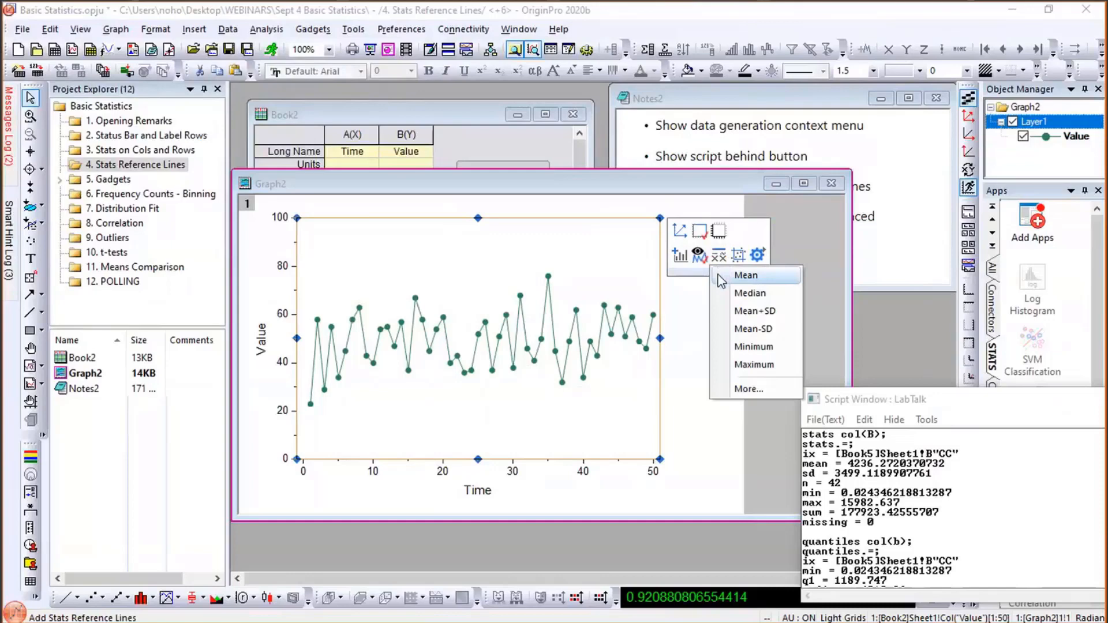
pyautogui.click(745, 276)
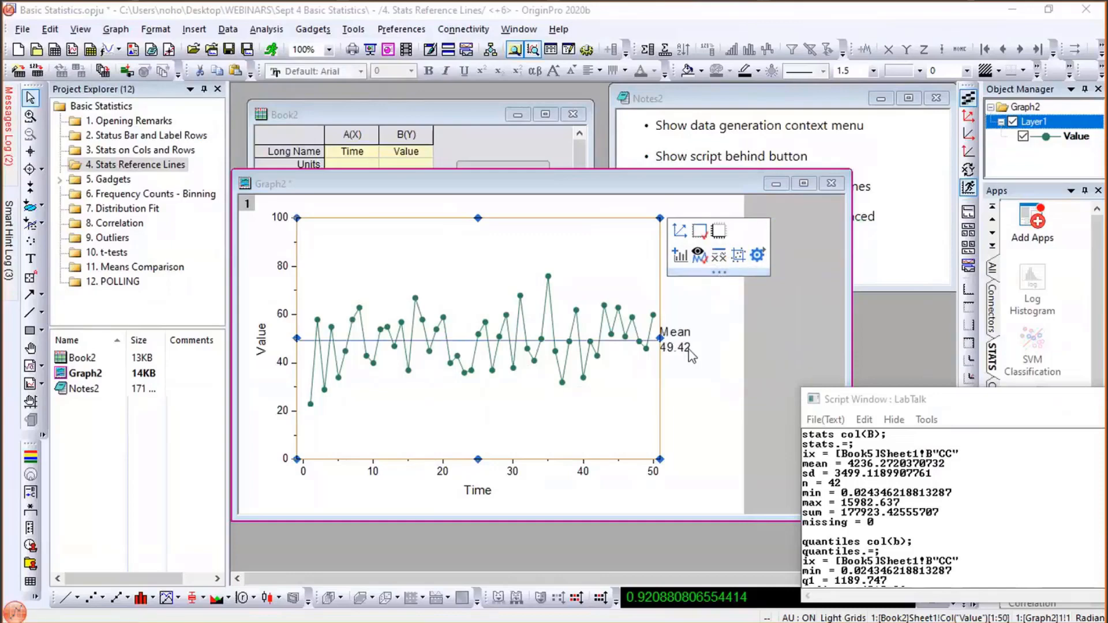
pyautogui.click(718, 258)
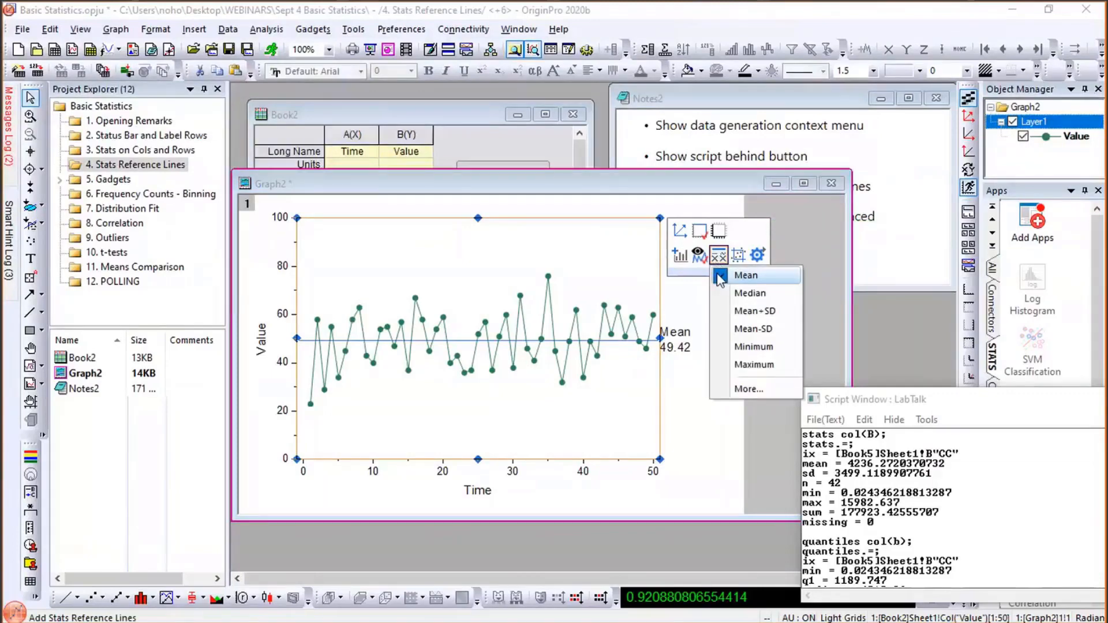
pyautogui.click(723, 311)
pyautogui.click(718, 254)
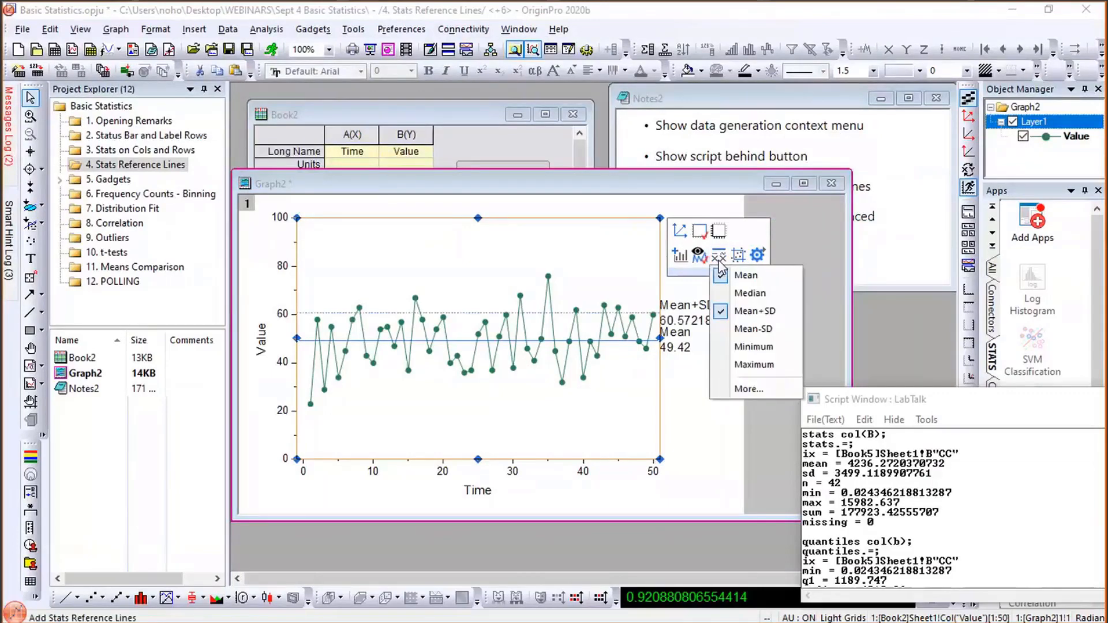
pyautogui.click(728, 329)
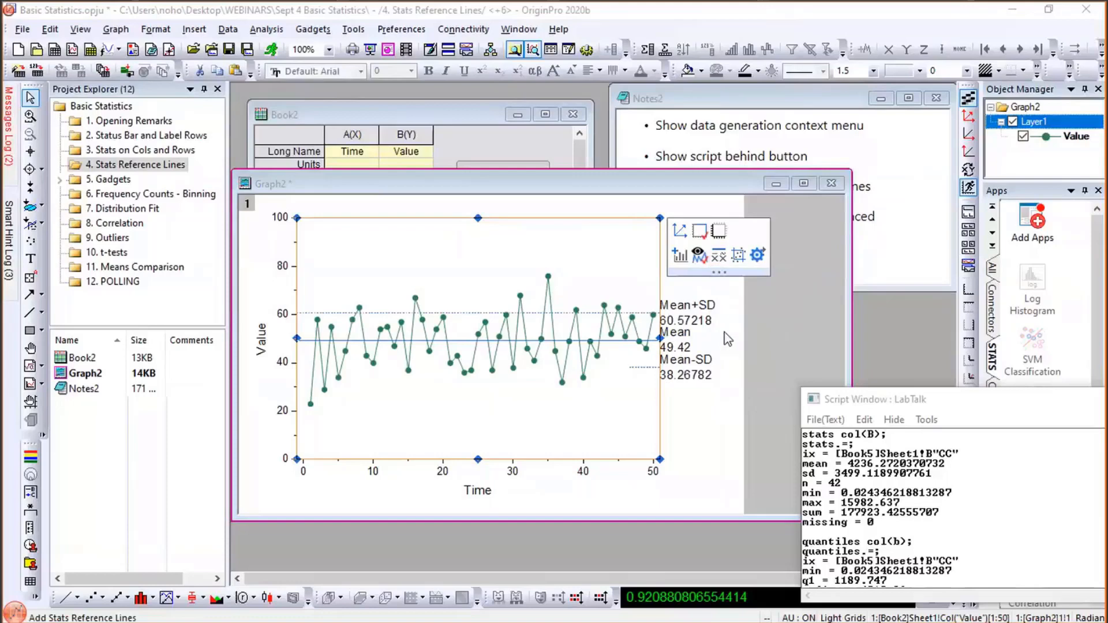
# - Add Minimum and Maximum reference lines to the Graph2 plot and deselect the layer
pyautogui.click(720, 257)
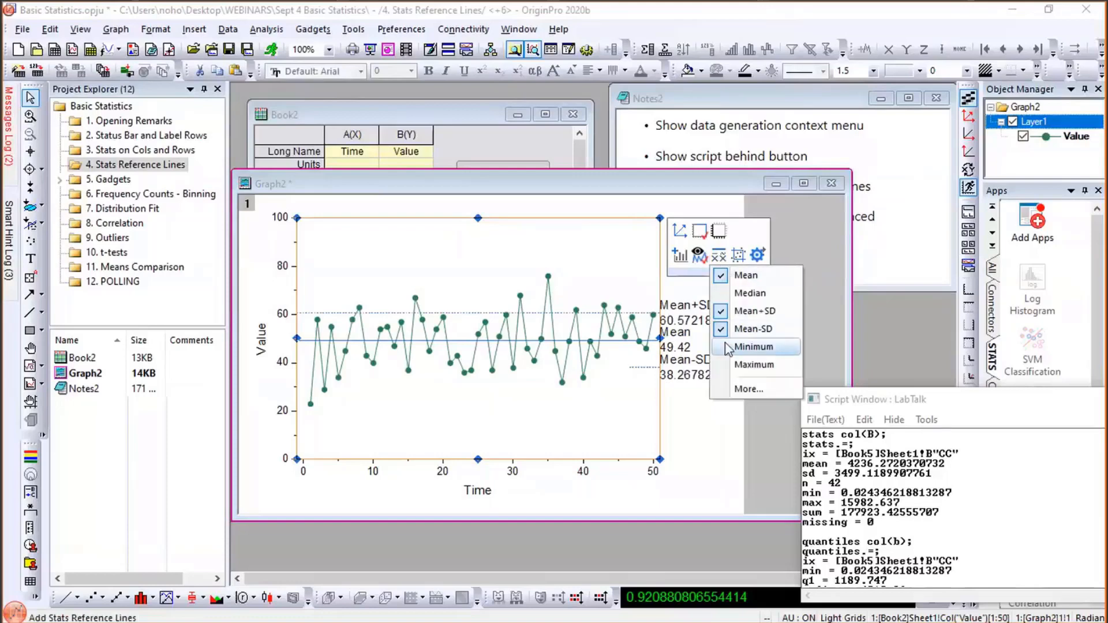
pyautogui.click(745, 347)
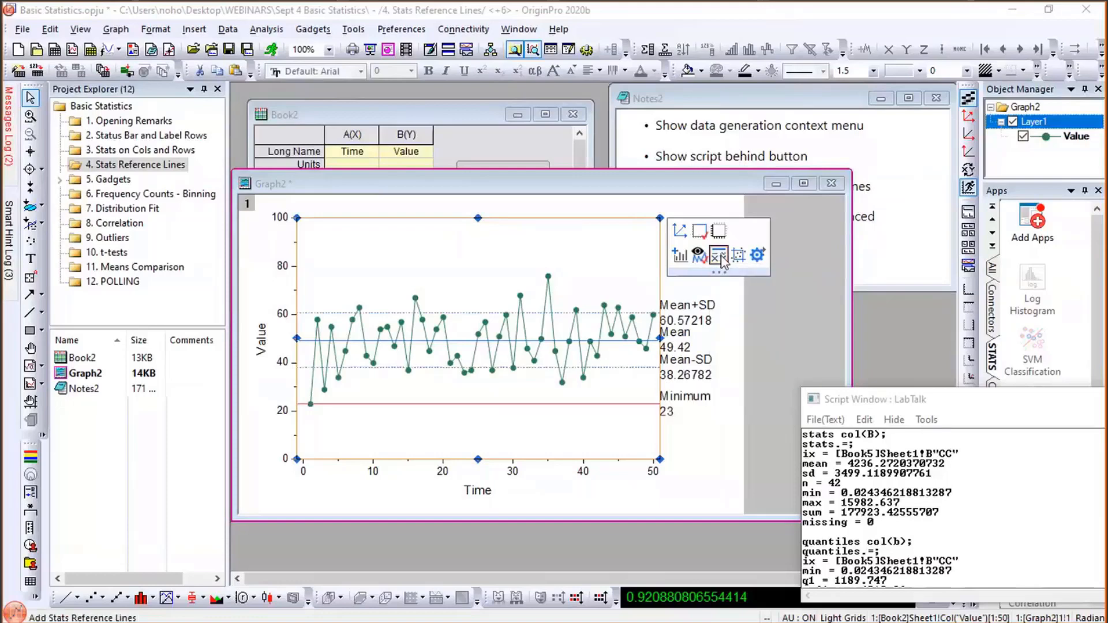
pyautogui.click(720, 256)
pyautogui.click(724, 369)
pyautogui.click(757, 336)
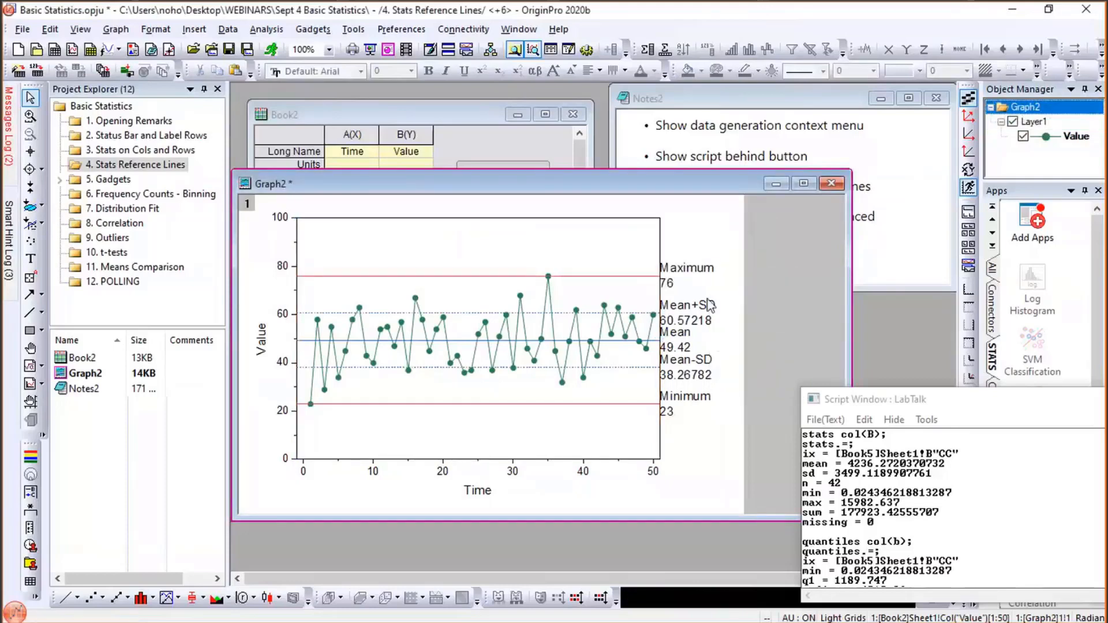
# - Select all five reference line labels together and nudge them slightly right, away from the graph frame
pyautogui.moveTo(721, 442); pyautogui.dragTo(649, 254)
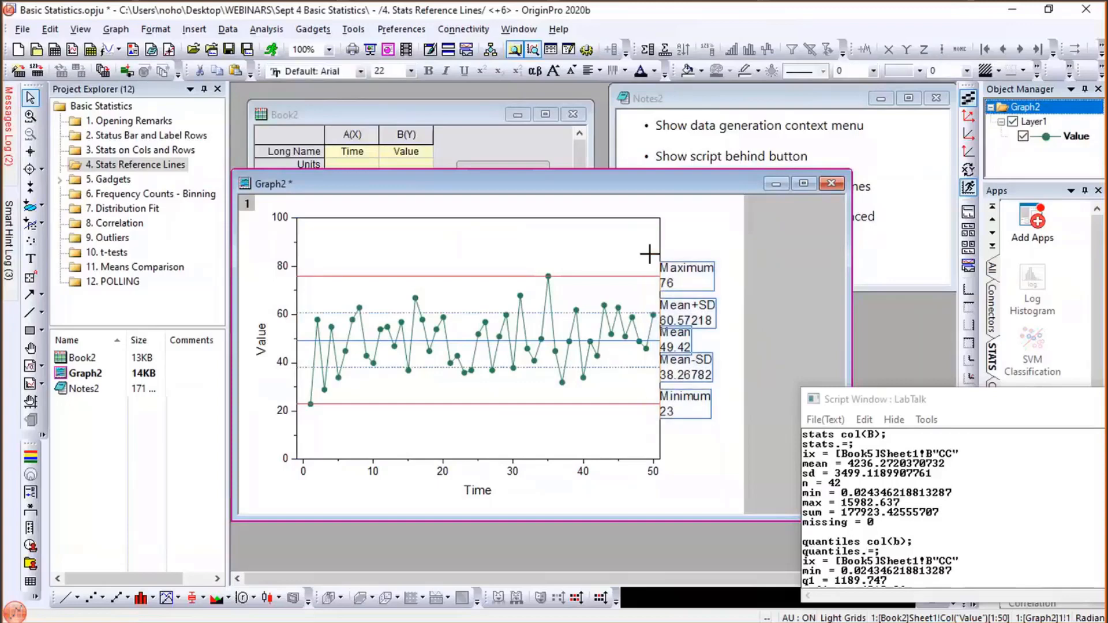
pyautogui.press('Right')
pyautogui.press('Right')
pyautogui.press('Right')
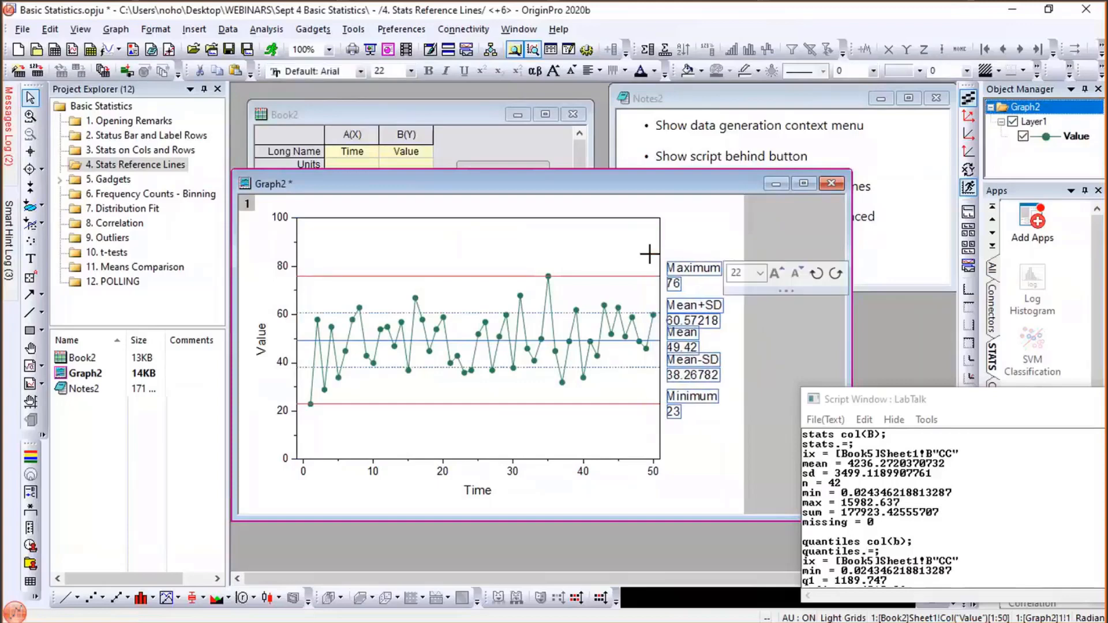
pyautogui.press('Right')
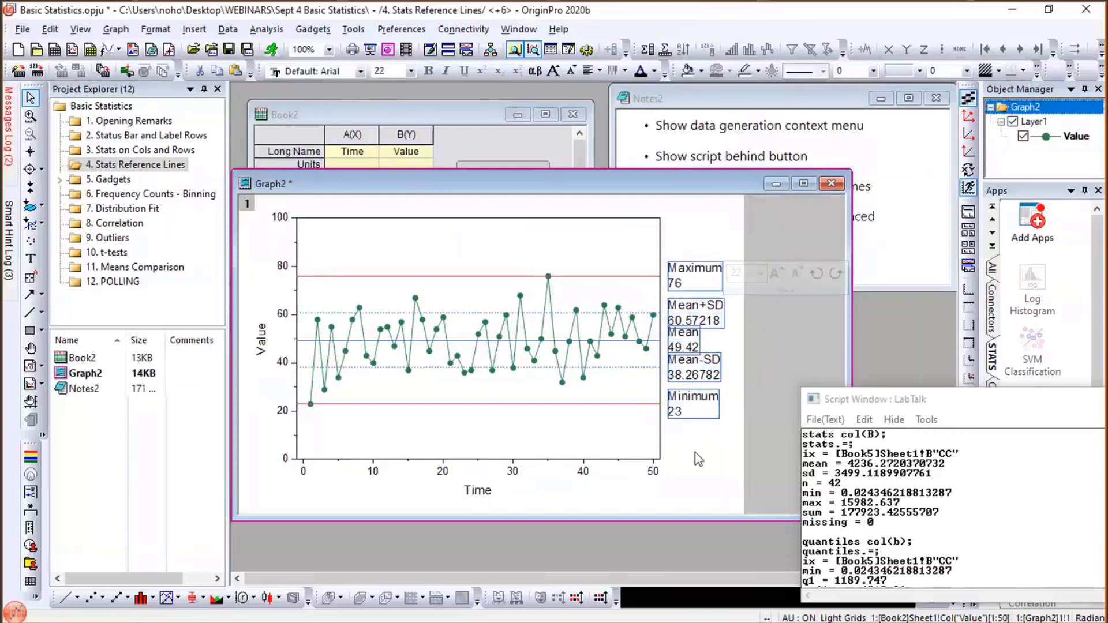
pyautogui.click(698, 459)
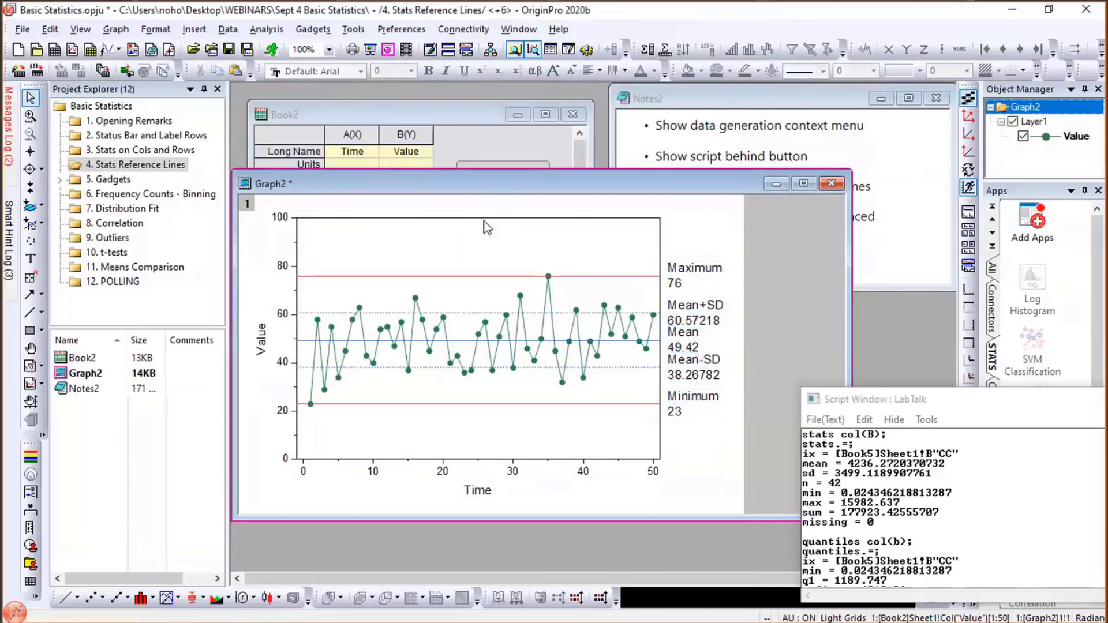
# - Arrange Book2 and Graph2 so both are visible, and run the worksheet's fill data script to regenerate the Value column
pyautogui.moveTo(486, 184); pyautogui.dragTo(479, 231)
pyautogui.click(485, 202)
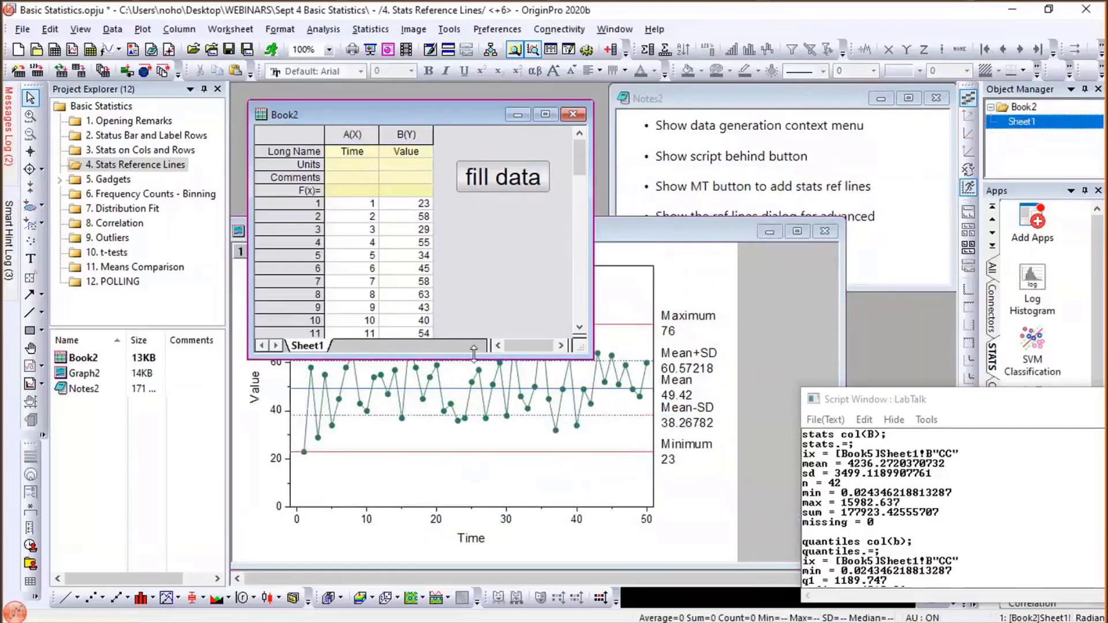
pyautogui.moveTo(481, 253); pyautogui.dragTo(481, 254)
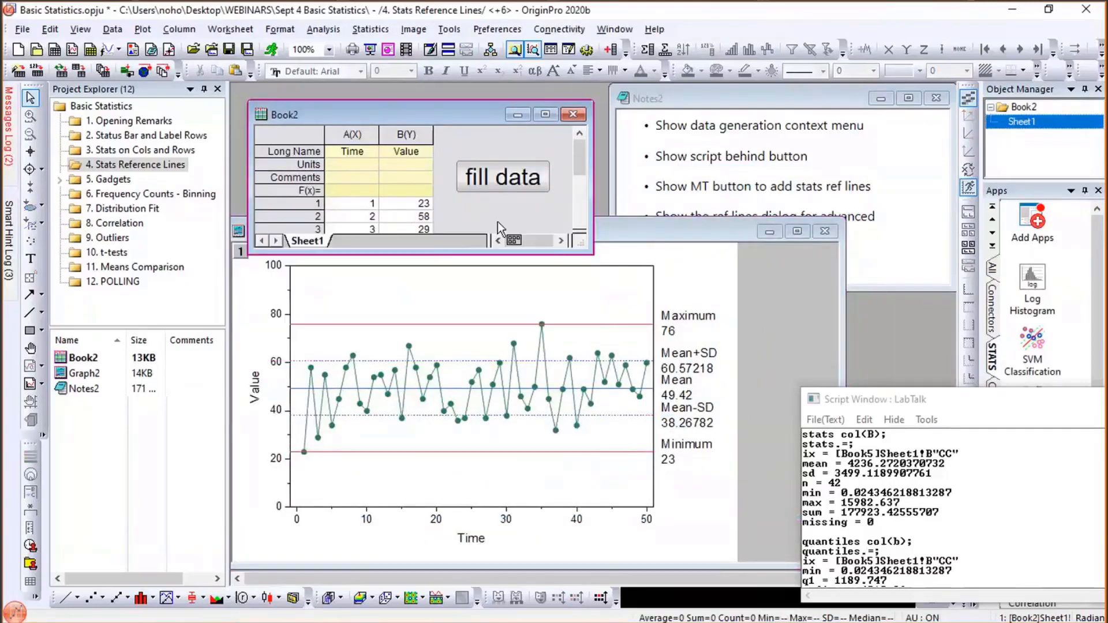
pyautogui.click(497, 184)
pyautogui.click(497, 184)
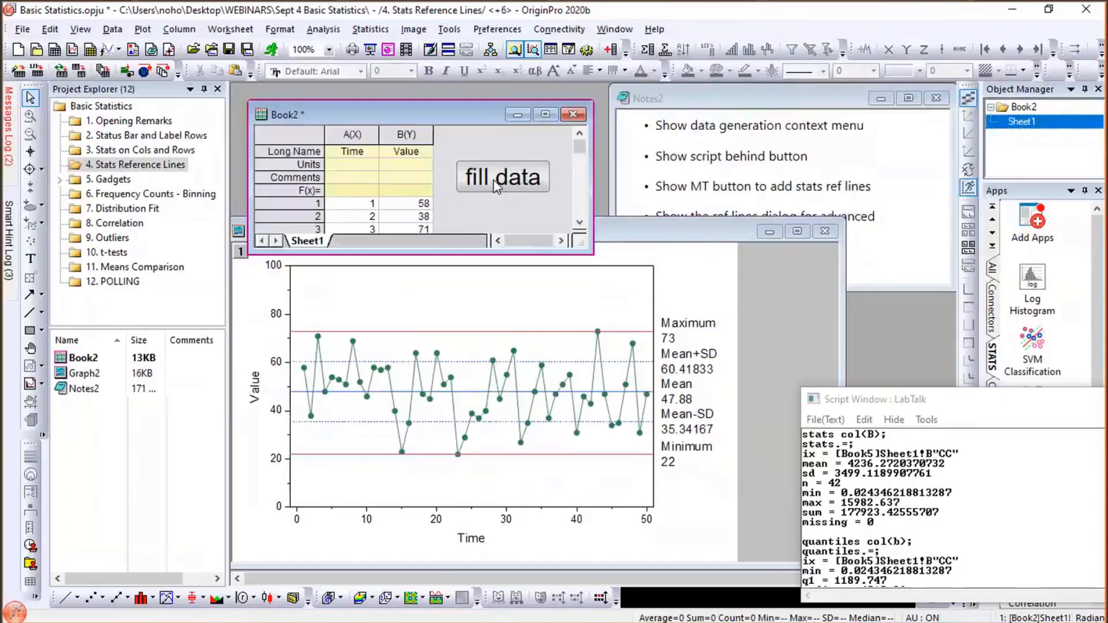
# - Run Book2's fill data script repeatedly to regenerate the Value column and watch Graph2's reference lines update
pyautogui.click(497, 184)
pyautogui.click(496, 183)
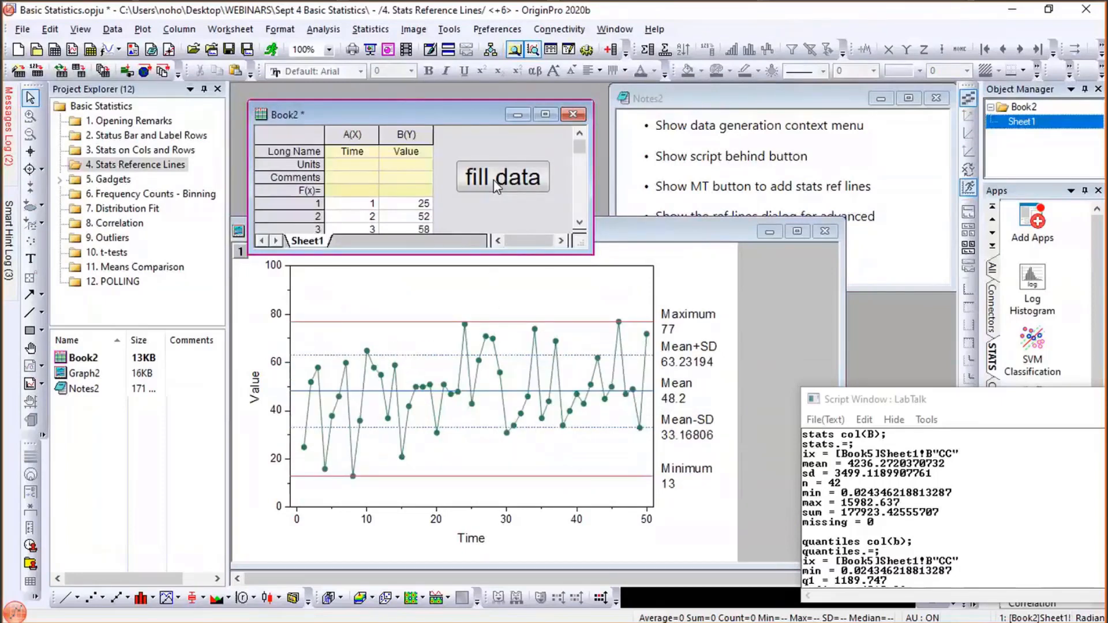
pyautogui.click(496, 184)
pyautogui.click(497, 183)
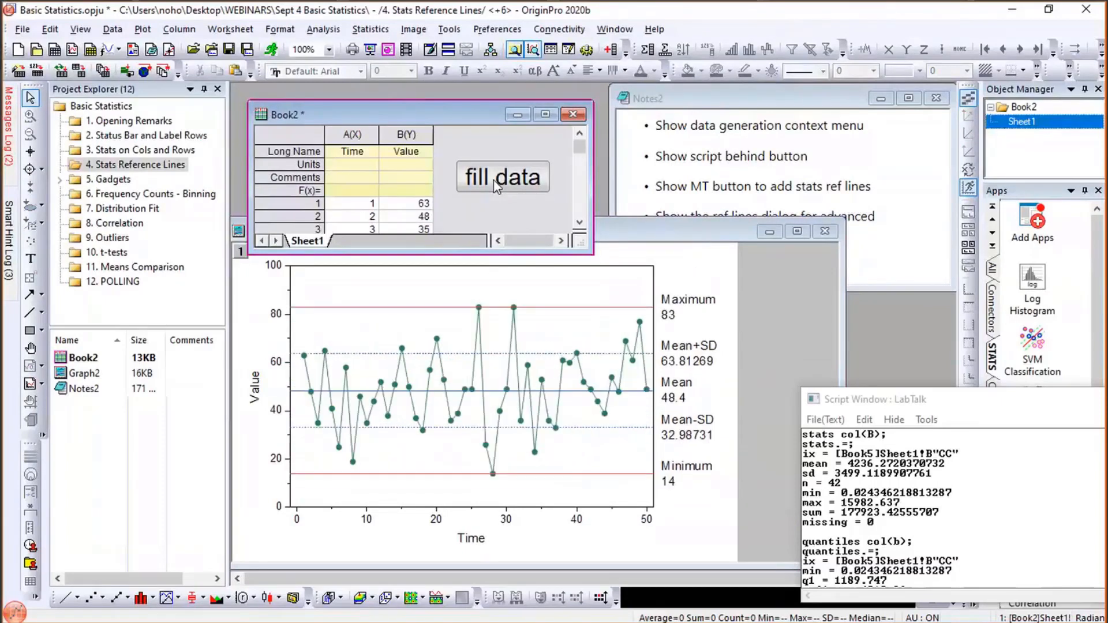
pyautogui.click(496, 184)
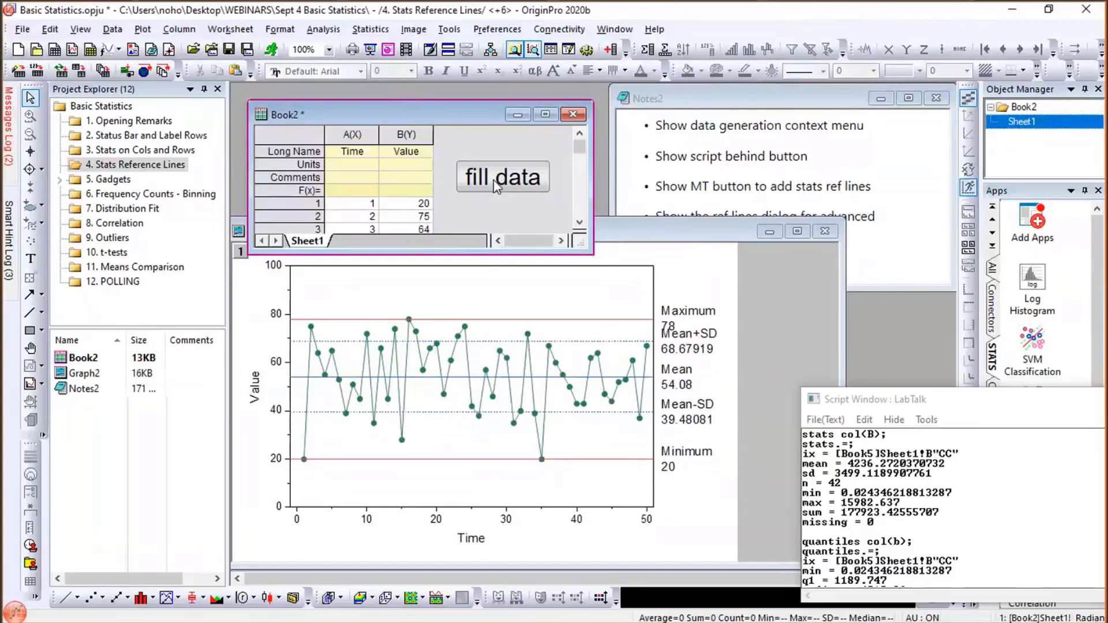
pyautogui.click(497, 183)
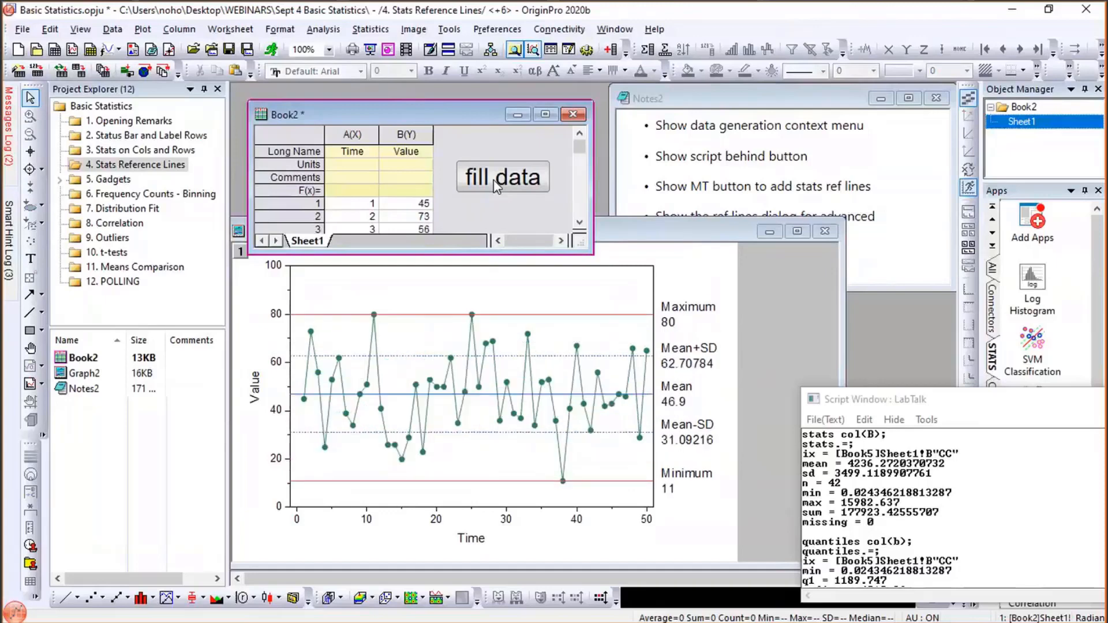
pyautogui.click(497, 184)
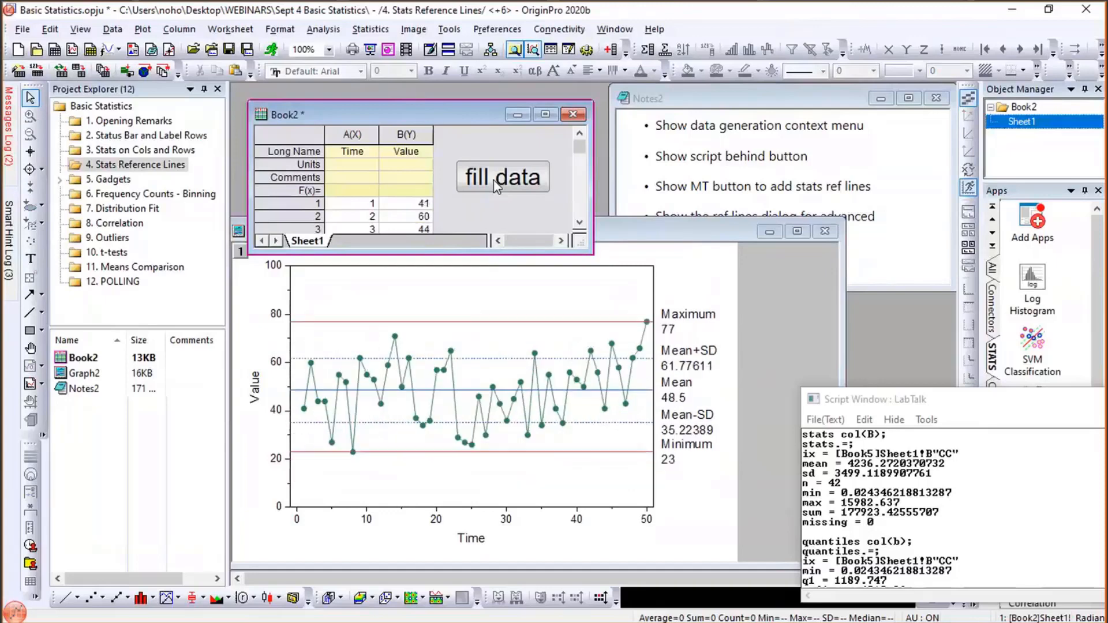
pyautogui.click(496, 183)
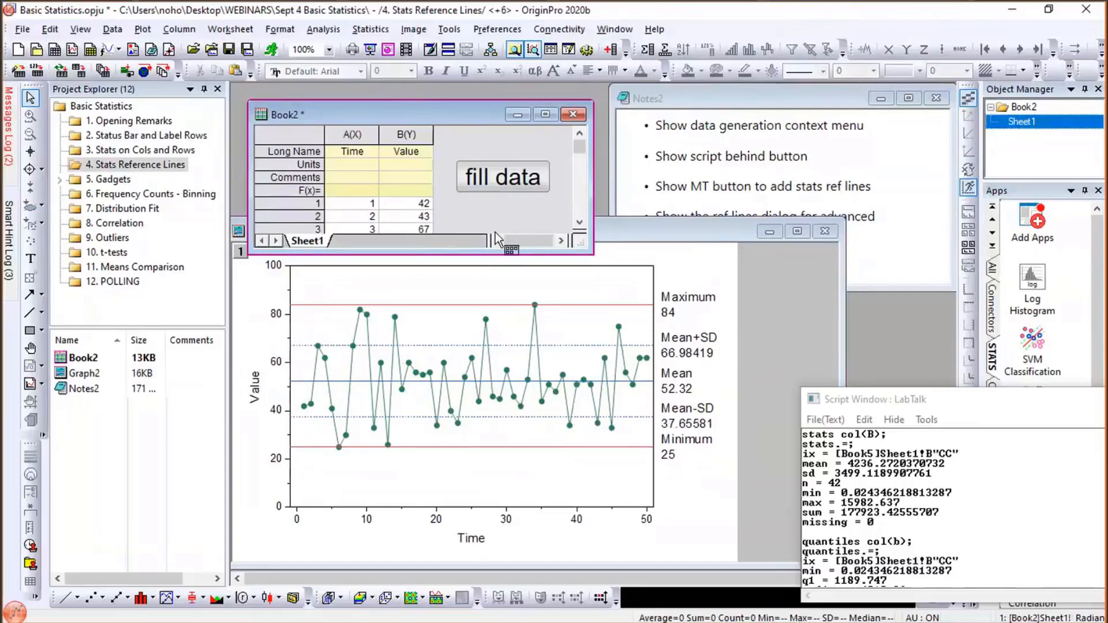
# - Enlarge the Book2 window and examine the script behind the fill data object, leaving it unchanged
pyautogui.moveTo(495, 331); pyautogui.dragTo(495, 334)
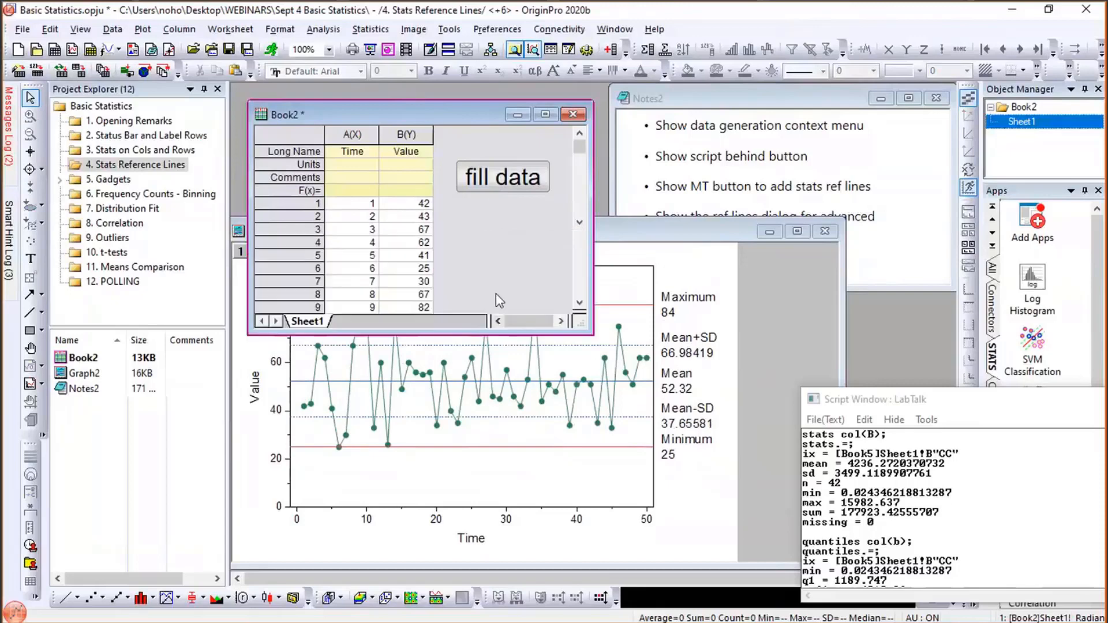
pyautogui.keyDown('alt'); pyautogui.doubleClick(492, 180); pyautogui.keyUp('alt')
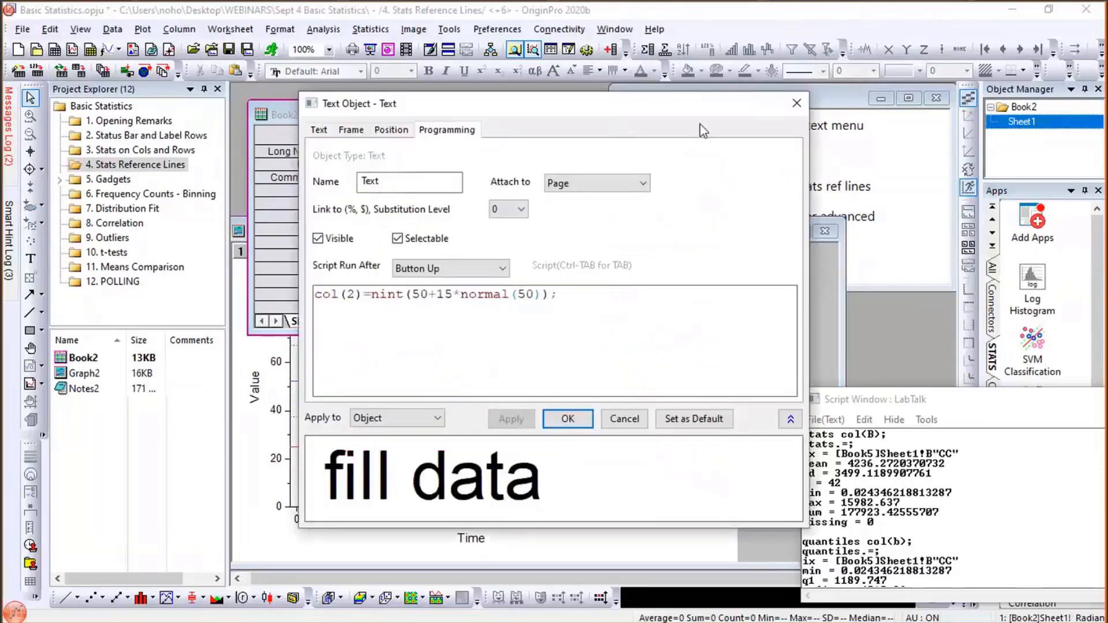
pyautogui.moveTo(701, 115); pyautogui.dragTo(919, 123)
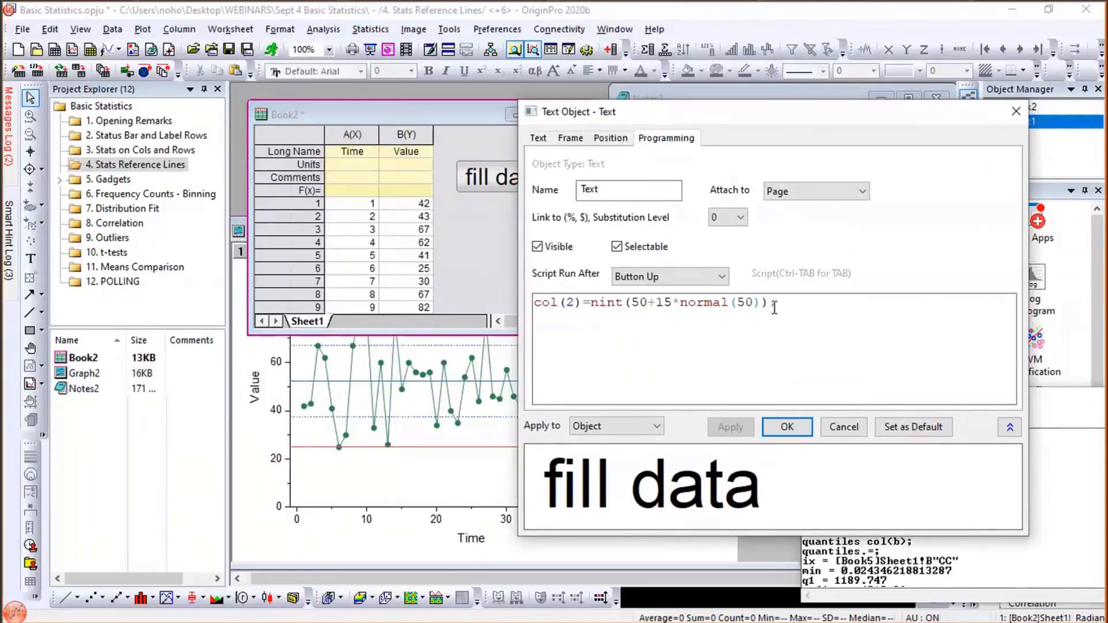
pyautogui.moveTo(776, 302); pyautogui.dragTo(532, 298)
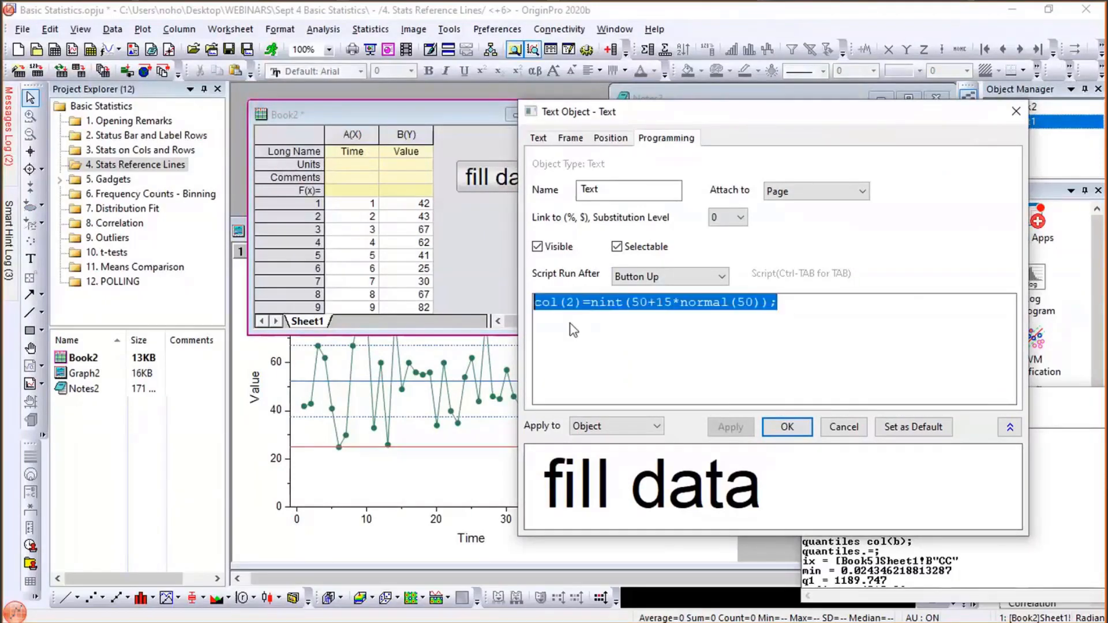
pyautogui.click(571, 323)
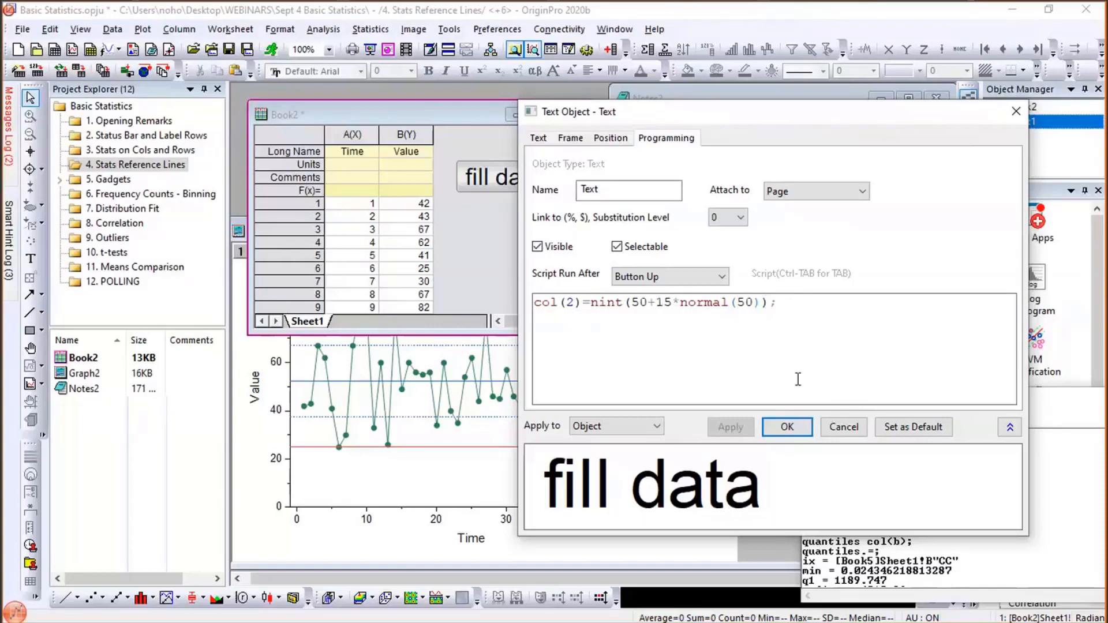
pyautogui.click(839, 429)
# - Regenerate the Value column several more times with the fill data script to refresh the plotted statistics
pyautogui.click(481, 181)
pyautogui.click(481, 180)
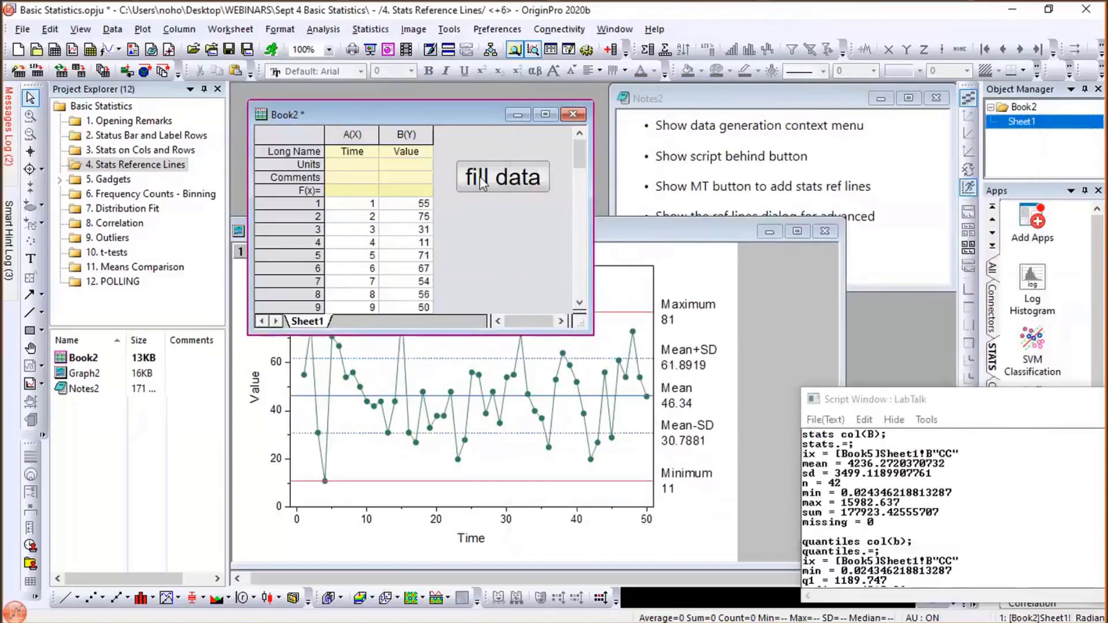
pyautogui.click(481, 180)
pyautogui.click(480, 181)
pyautogui.click(480, 181)
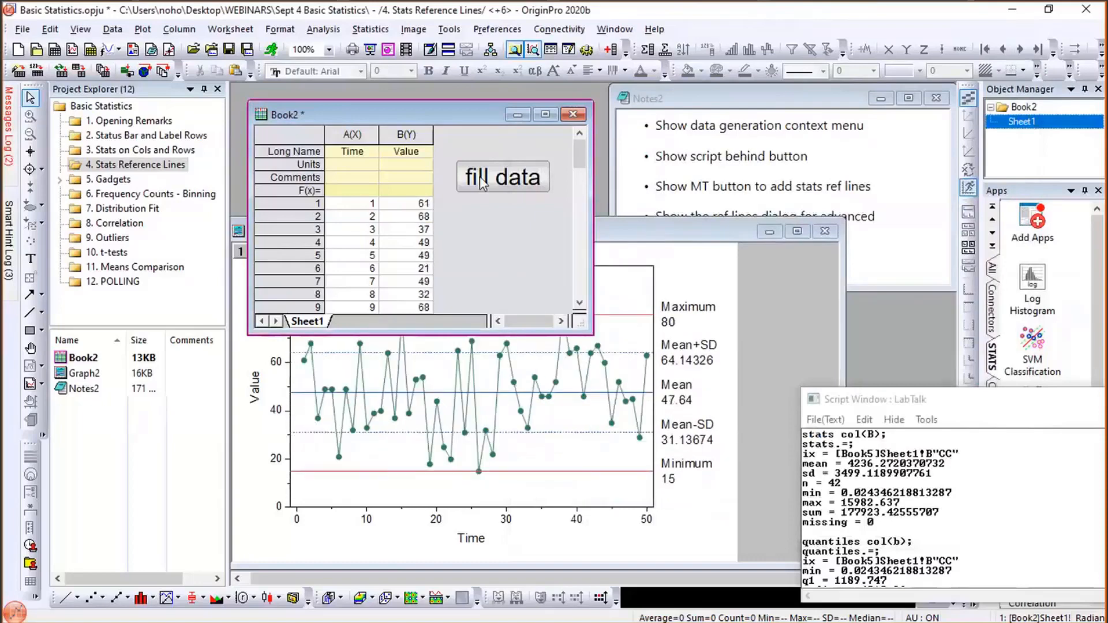
pyautogui.click(481, 181)
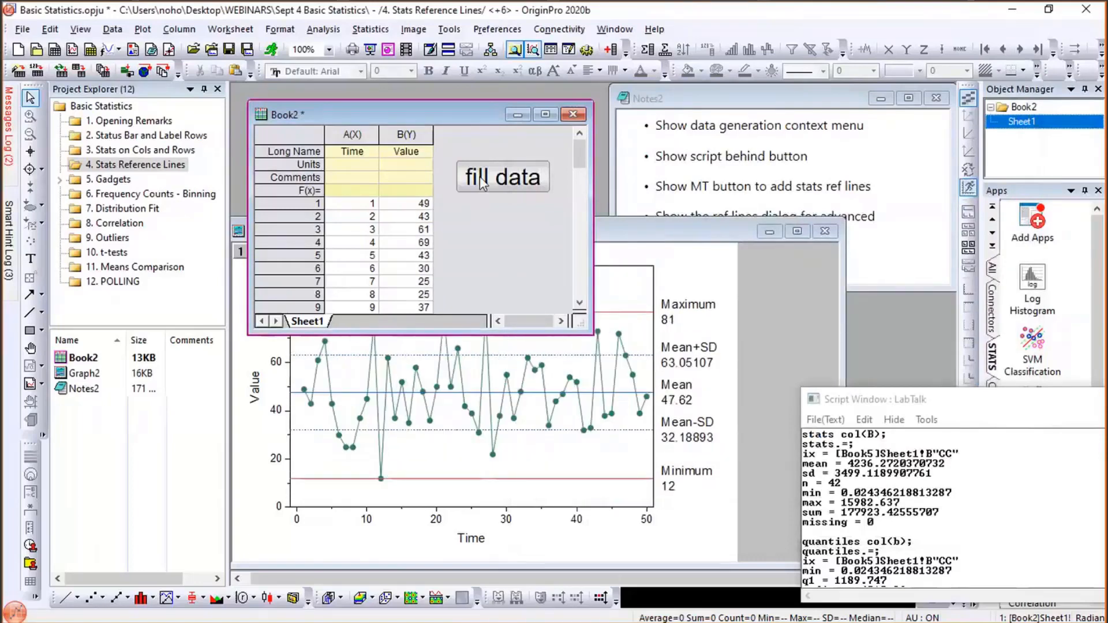
pyautogui.click(481, 180)
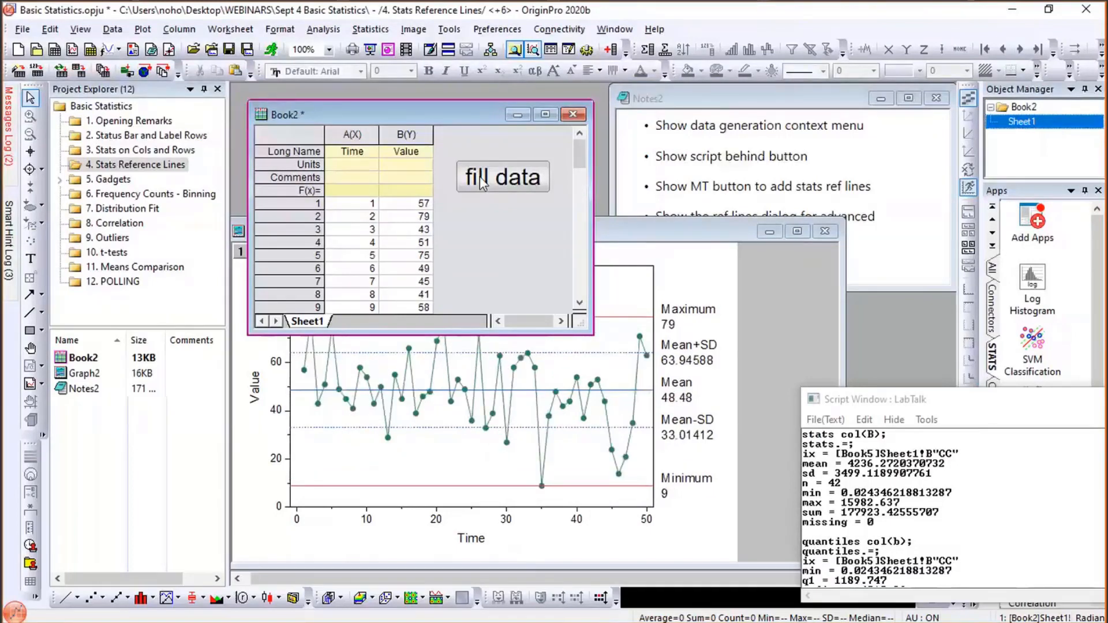
pyautogui.click(480, 181)
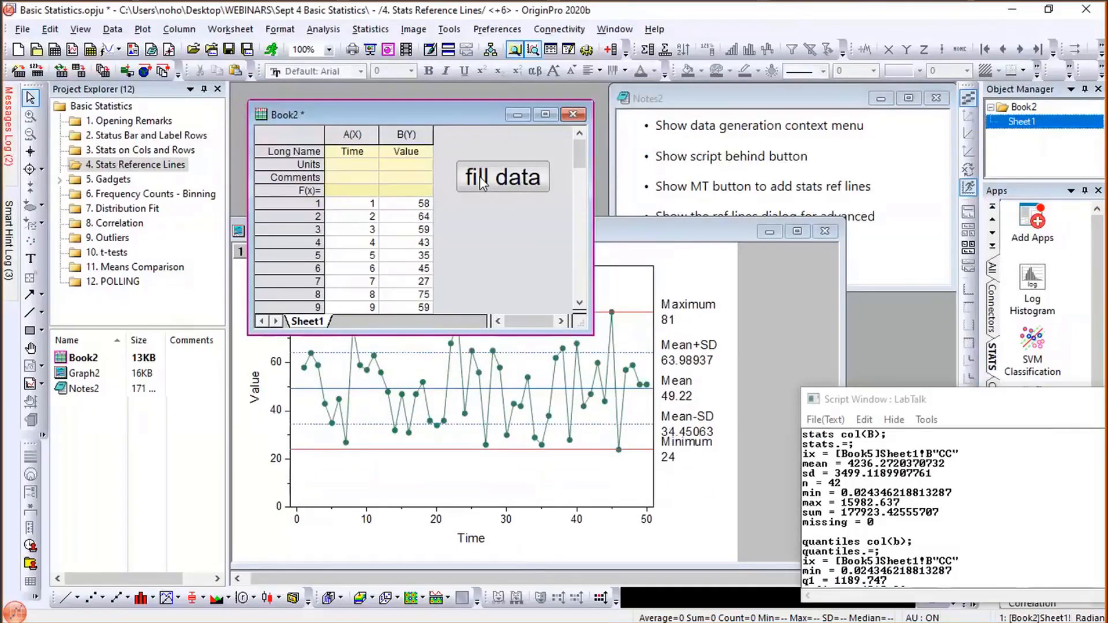
pyautogui.click(480, 180)
pyautogui.click(480, 180)
pyautogui.click(481, 181)
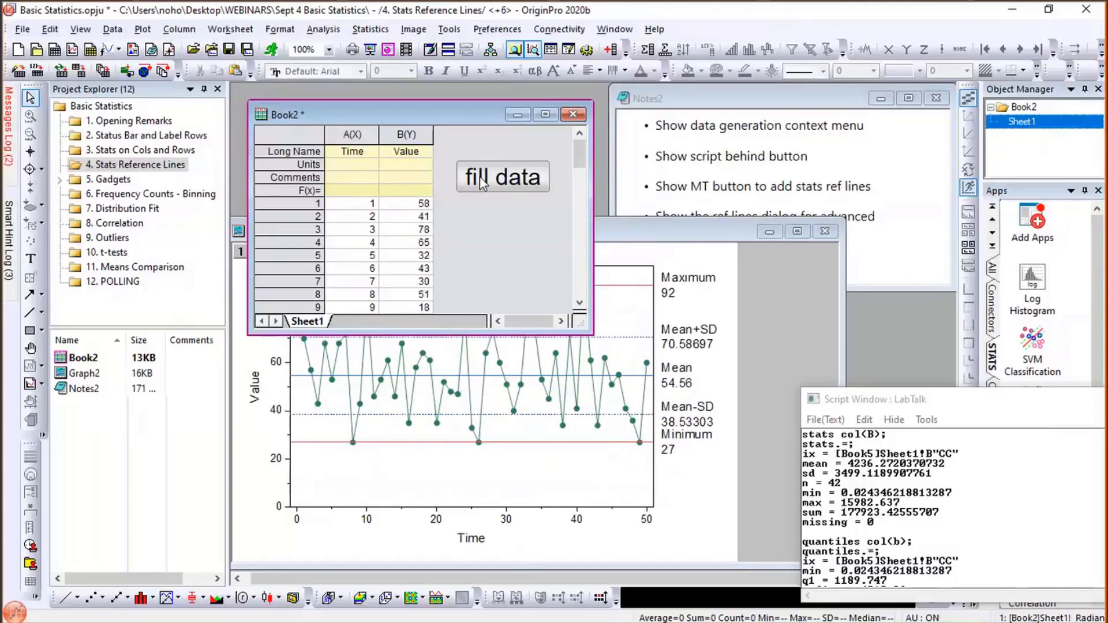
# - Open Graph2's horizontal reference line settings in the axis dialog and widen the At Axis Value column
pyautogui.click(763, 304)
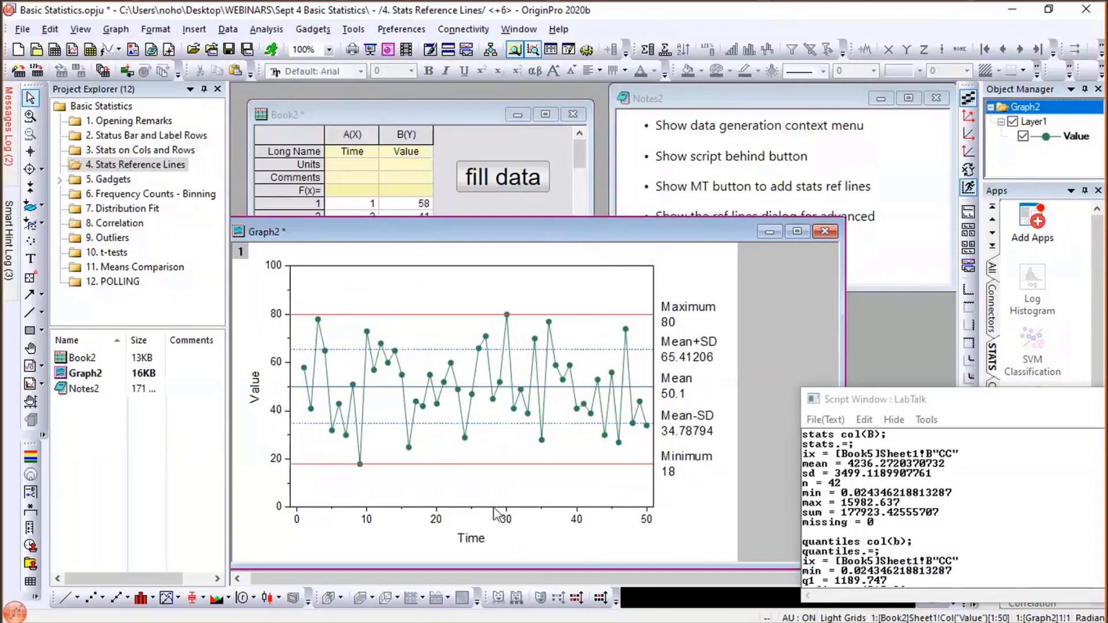
pyautogui.click(494, 508)
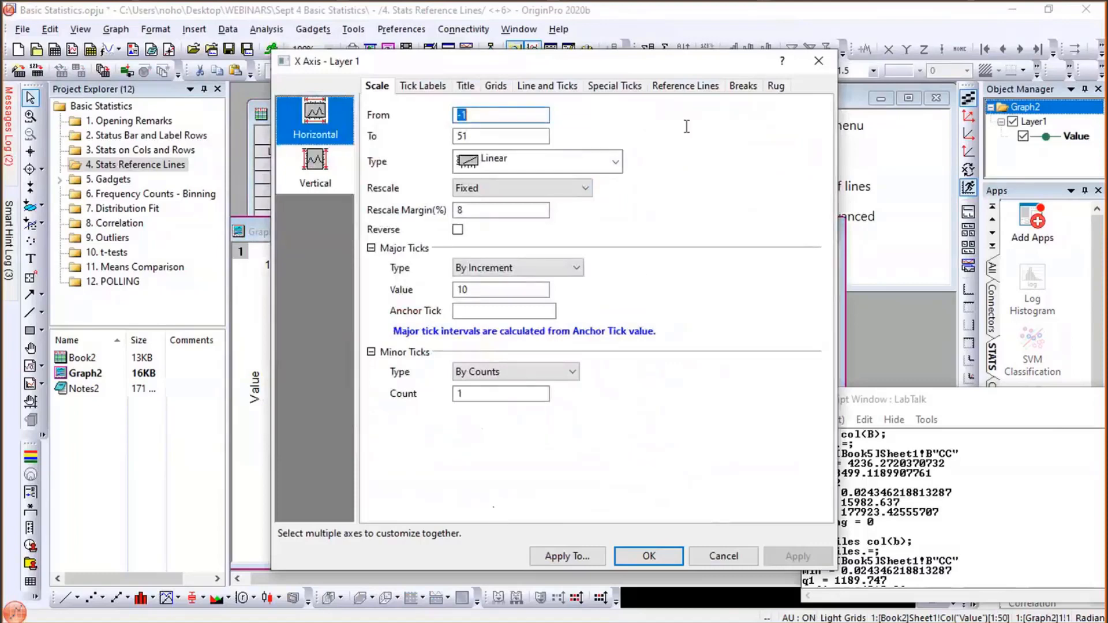
pyautogui.click(682, 89)
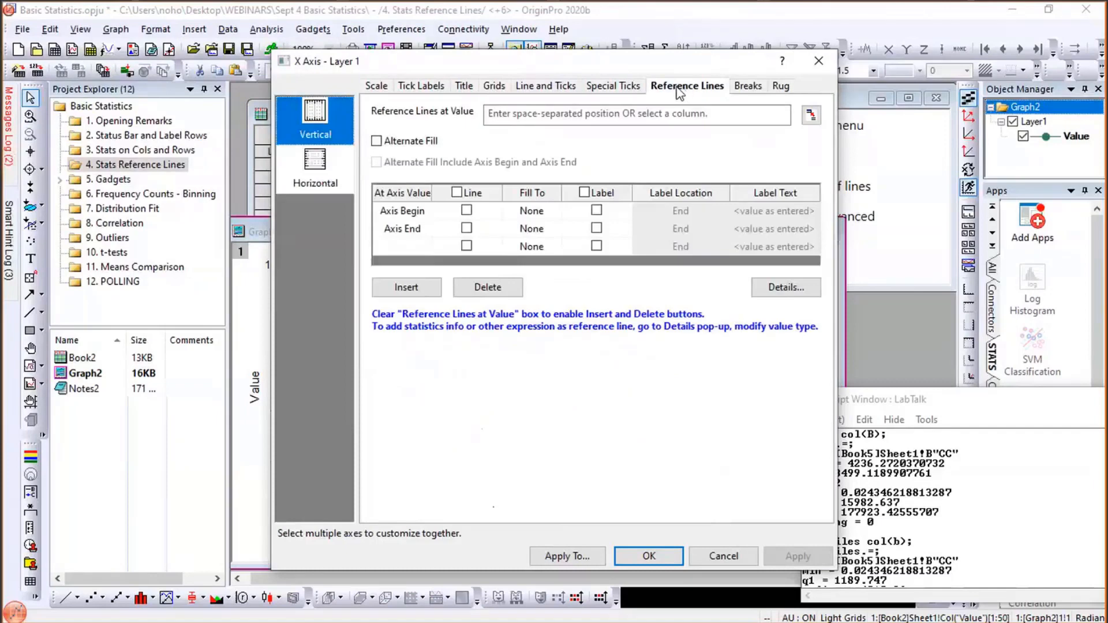
pyautogui.click(327, 165)
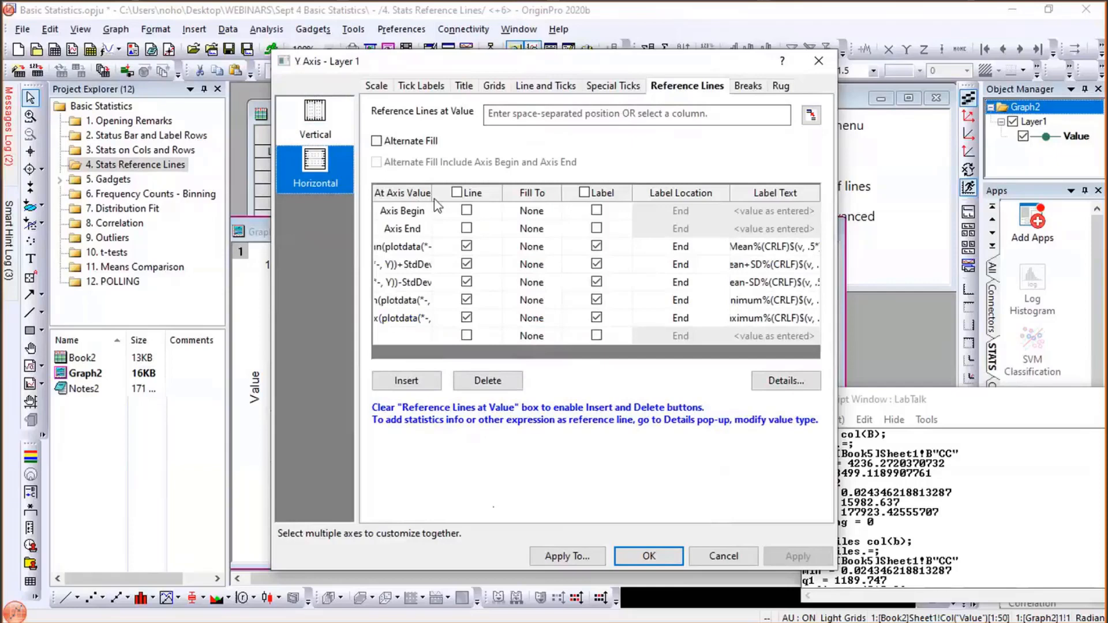
pyautogui.moveTo(433, 198); pyautogui.dragTo(495, 201)
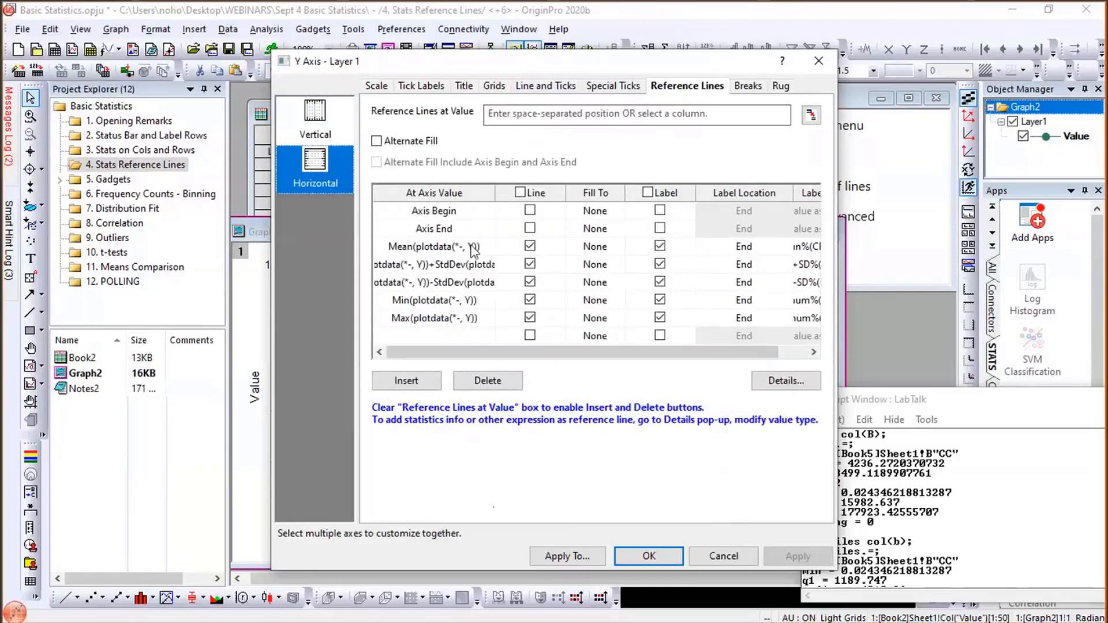
# - Examine the expressions that define the Mean, Mean+SD, Mean-SD, Minimum and Maximum reference lines
pyautogui.click(462, 248)
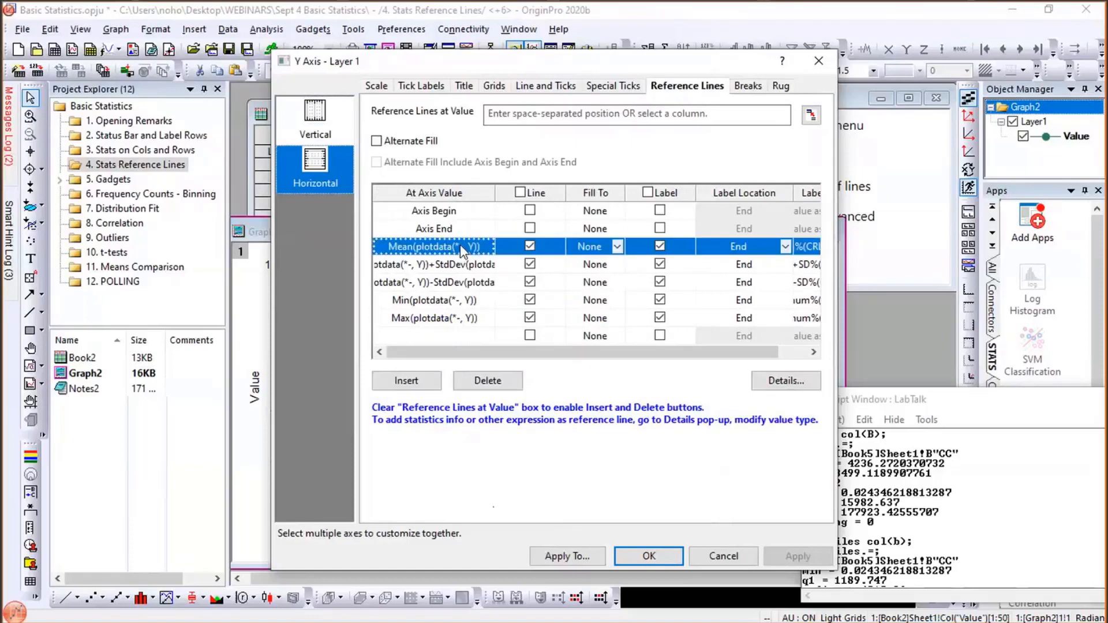
pyautogui.click(459, 265)
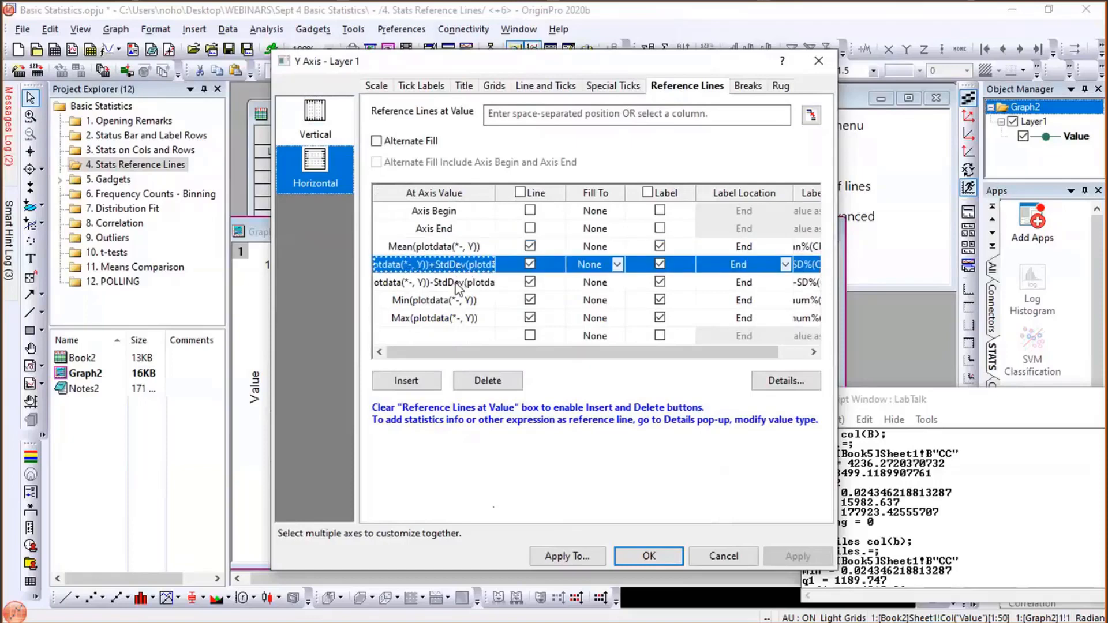
pyautogui.click(457, 283)
pyautogui.click(454, 300)
pyautogui.click(450, 319)
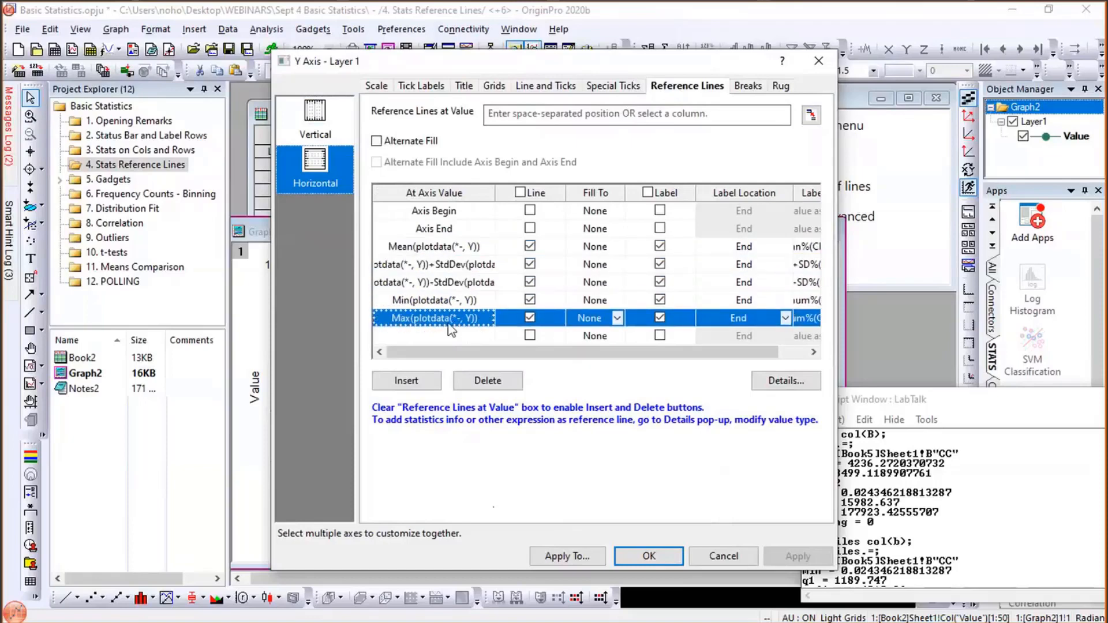
# - Open the detailed settings of the Mean reference line and review the statistics offered for its axis value
pyautogui.click(437, 247)
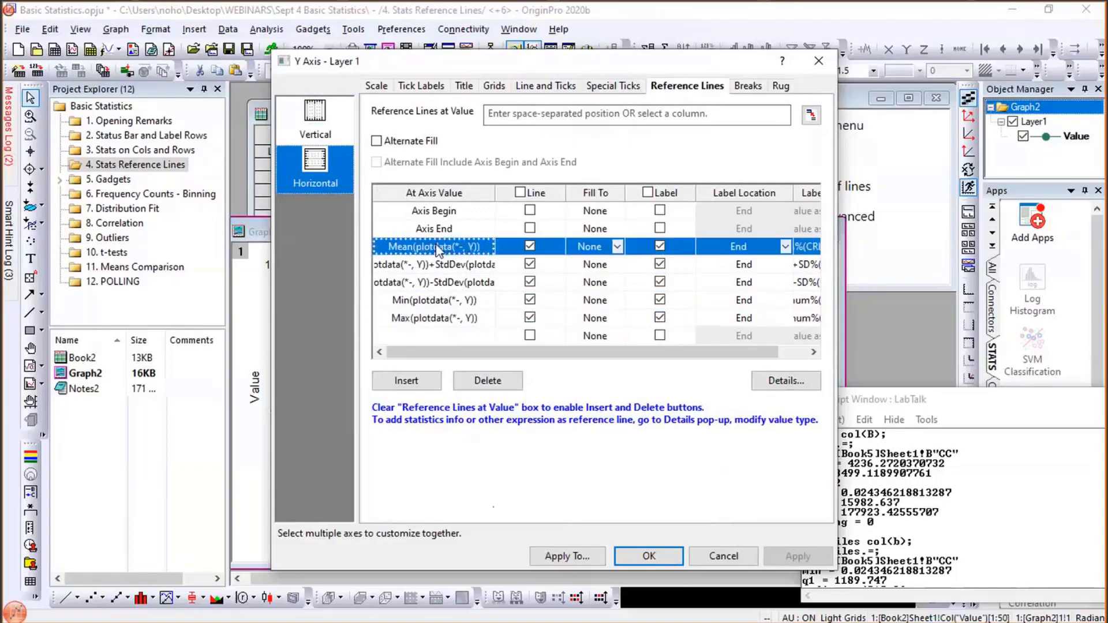
pyautogui.click(786, 382)
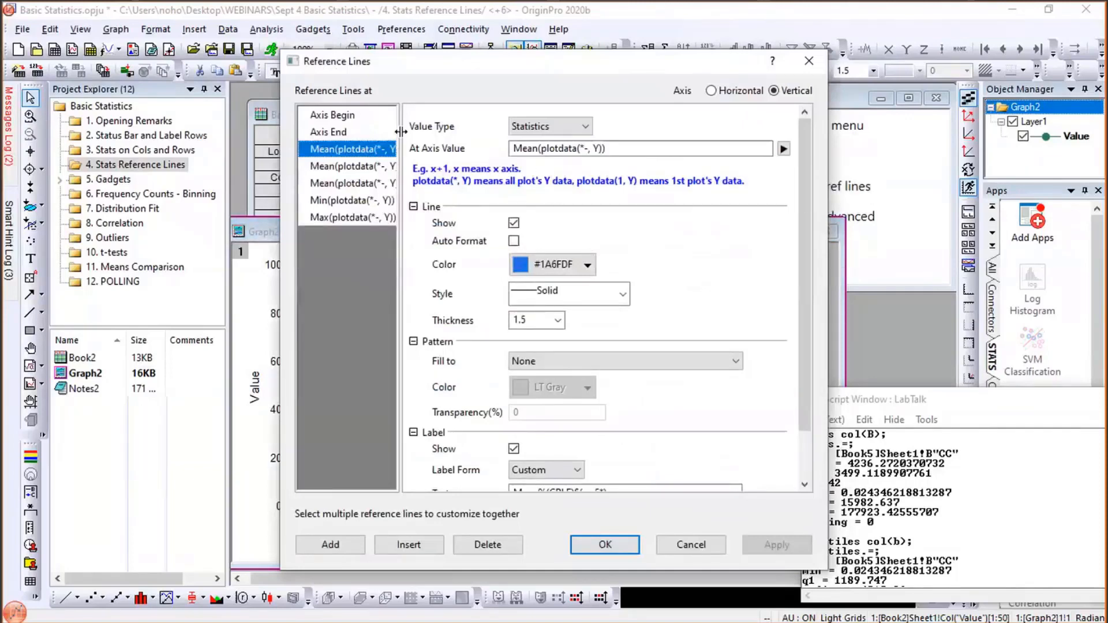
pyautogui.moveTo(432, 128); pyautogui.dragTo(434, 128)
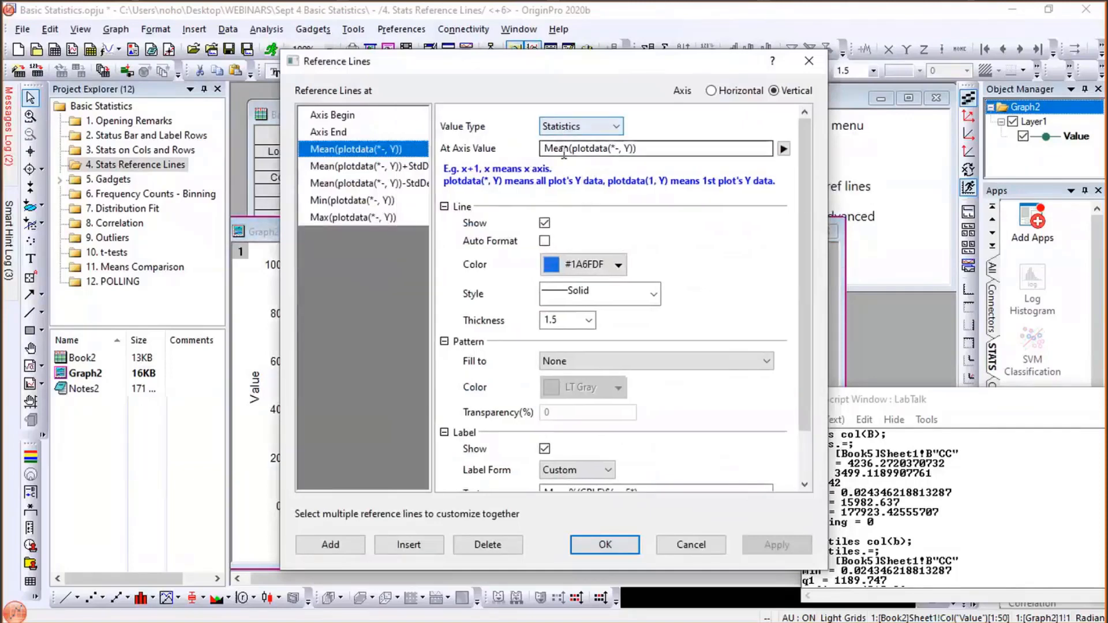
pyautogui.click(784, 150)
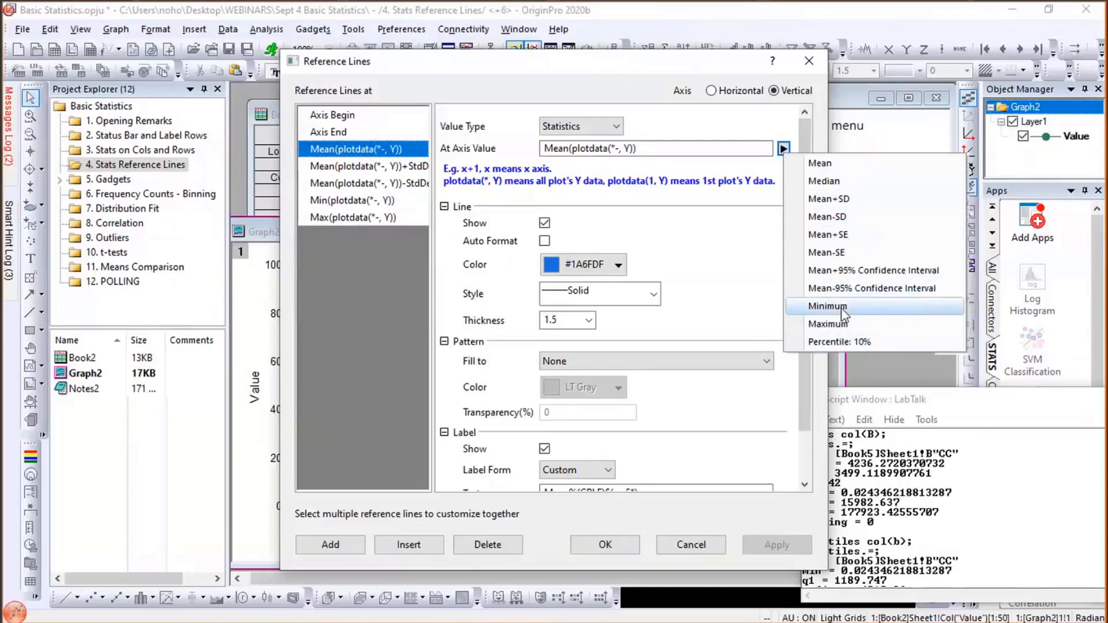
pyautogui.click(667, 147)
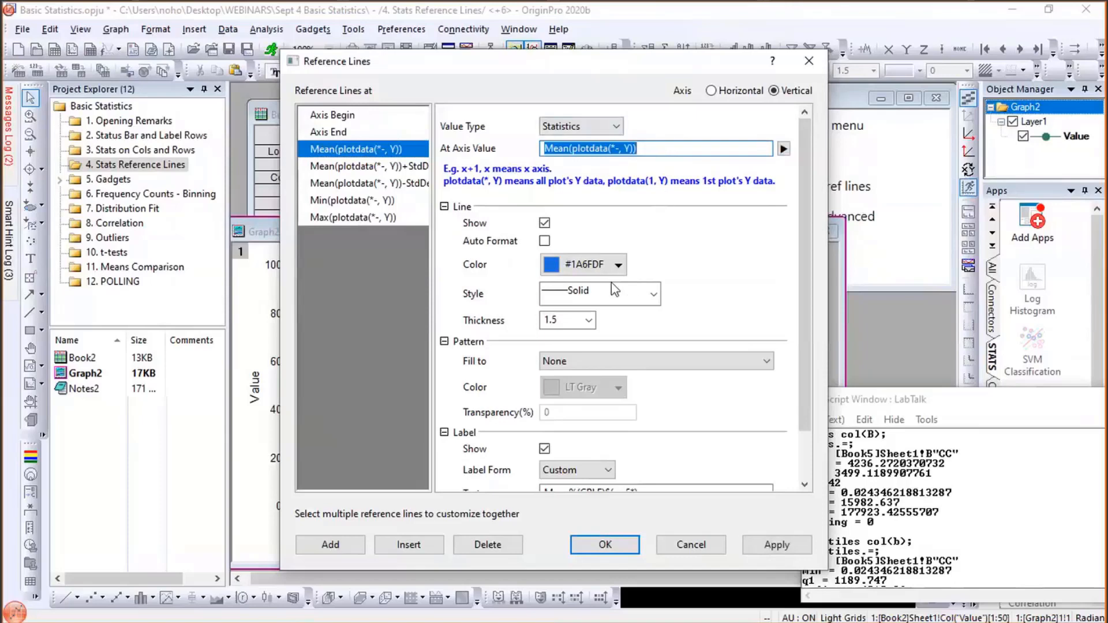
# - Set the Mean reference line's thickness to 5 and apply the change to Graph2
pyautogui.click(588, 320)
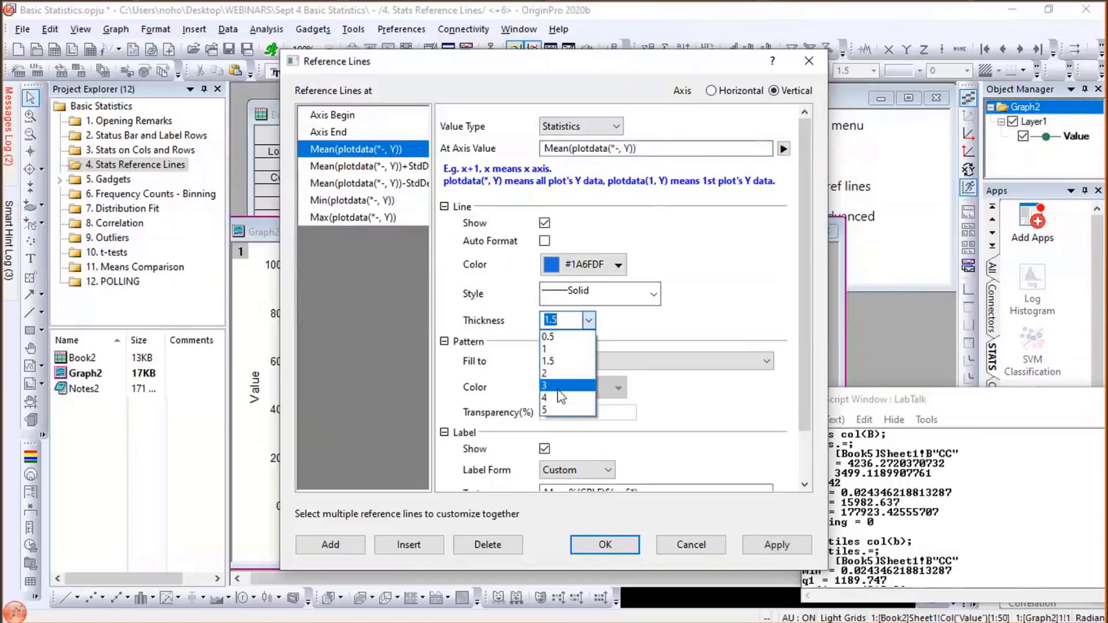
pyautogui.click(557, 387)
pyautogui.click(588, 320)
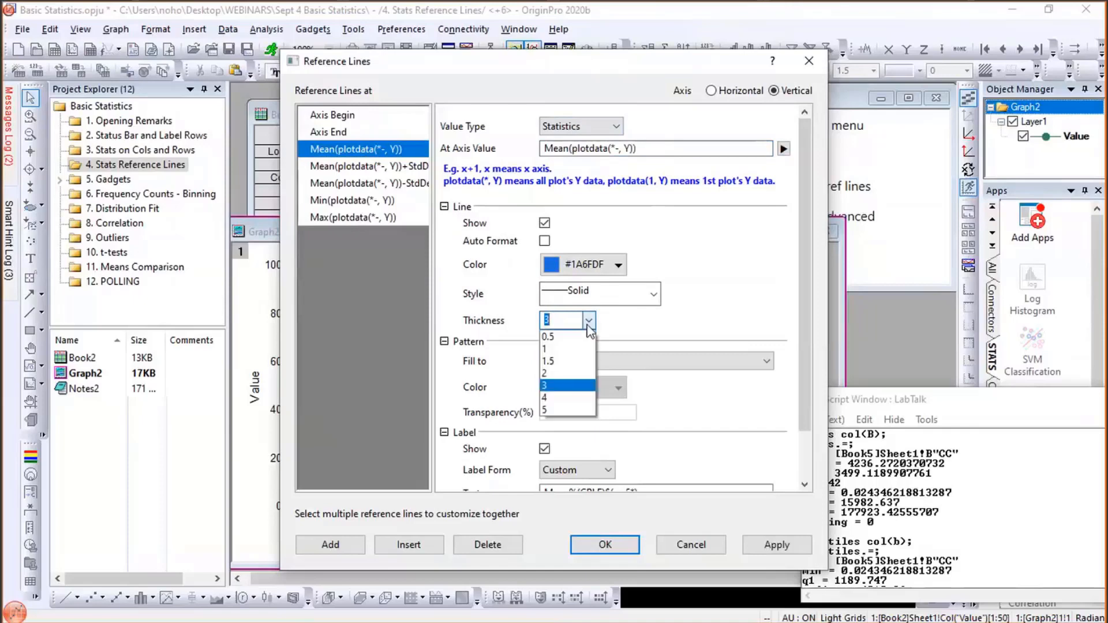
pyautogui.click(571, 409)
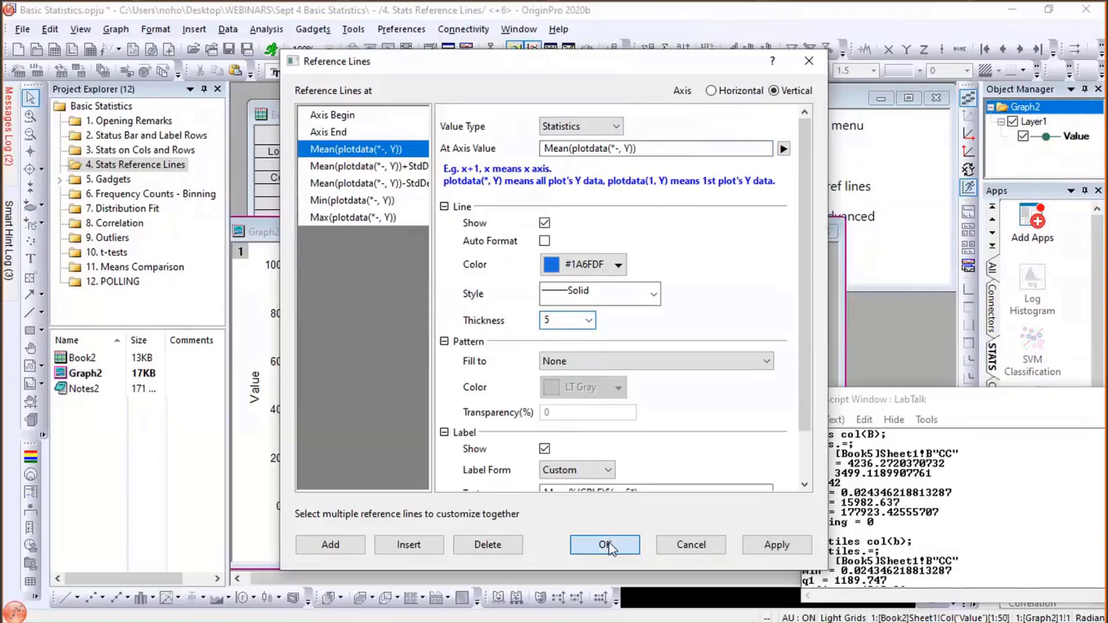
pyautogui.click(606, 545)
pyautogui.click(647, 555)
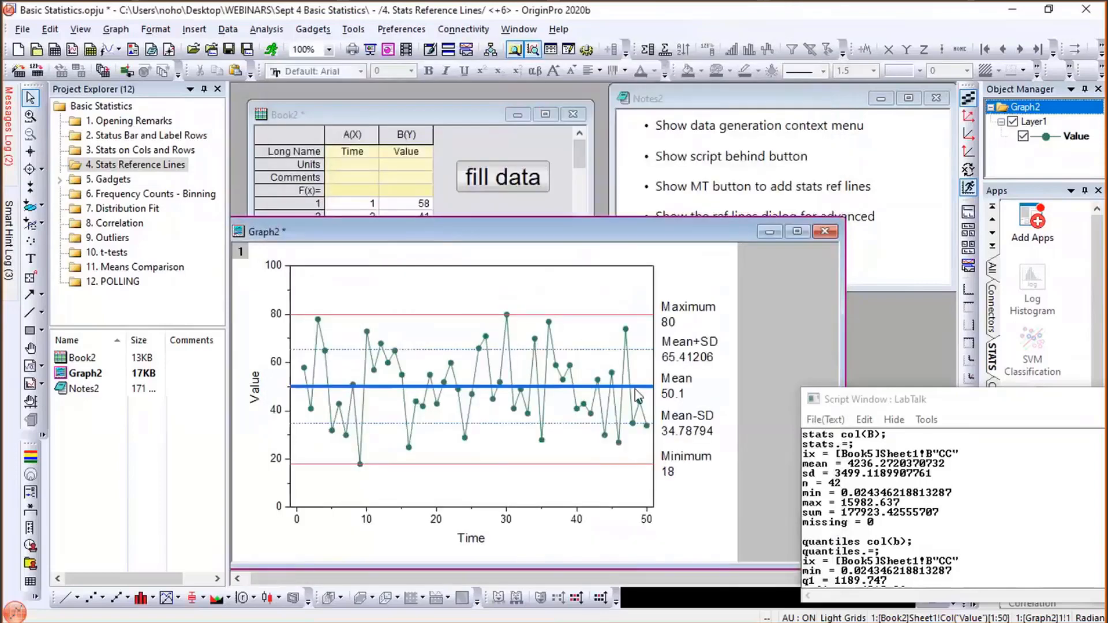
# - Review Graph2's horizontal reference line settings and the empty row for an additional line, leaving the axis dialog without changes
pyautogui.doubleClick(290, 327)
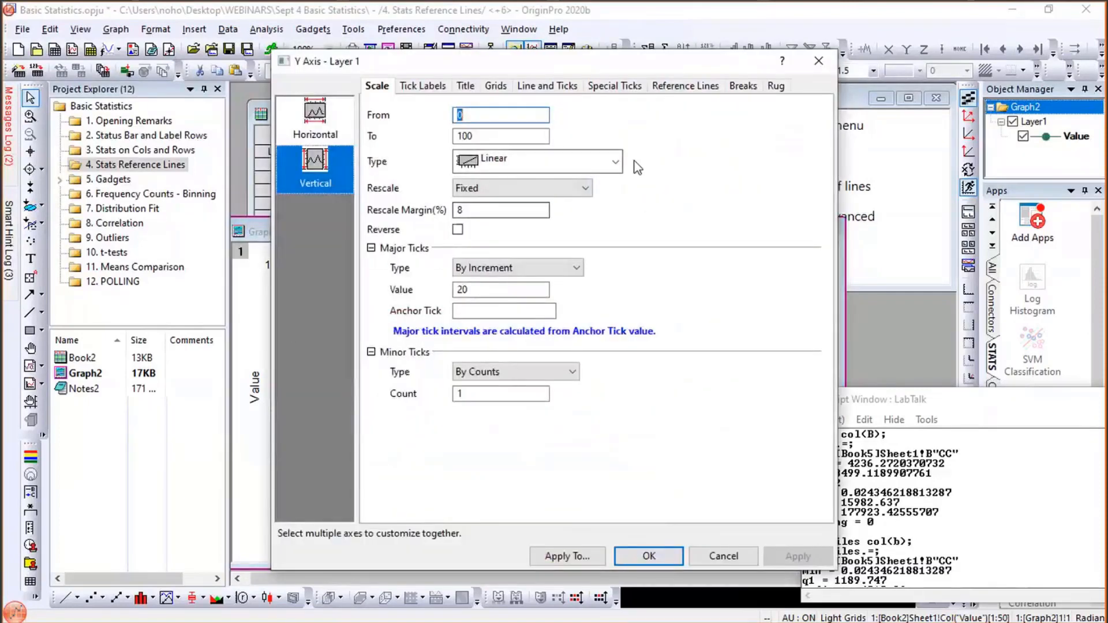
pyautogui.click(683, 93)
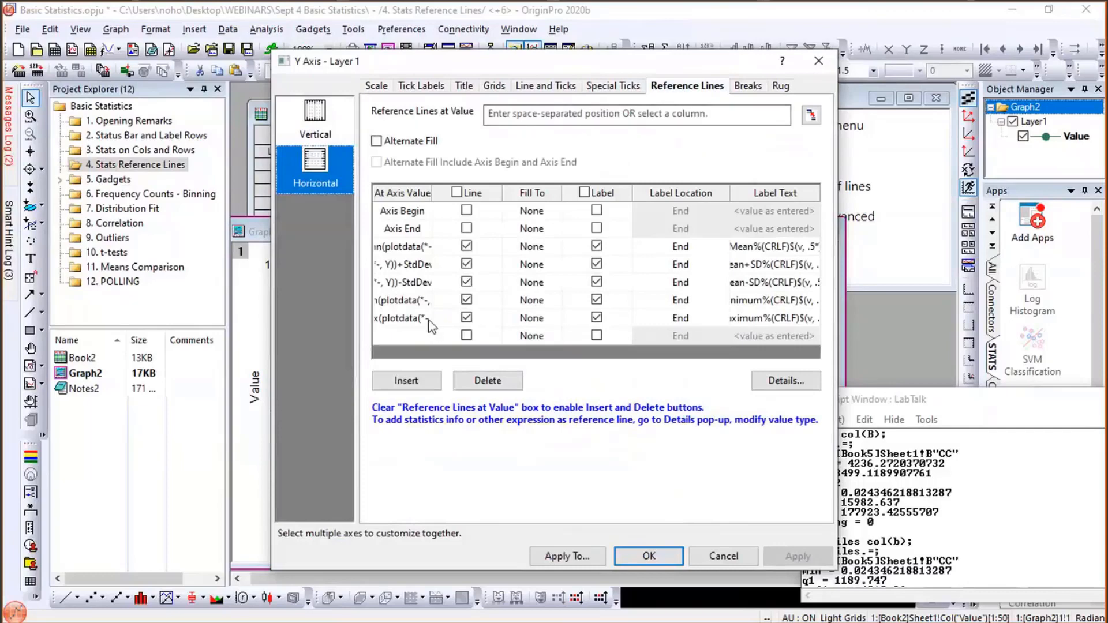
pyautogui.click(393, 337)
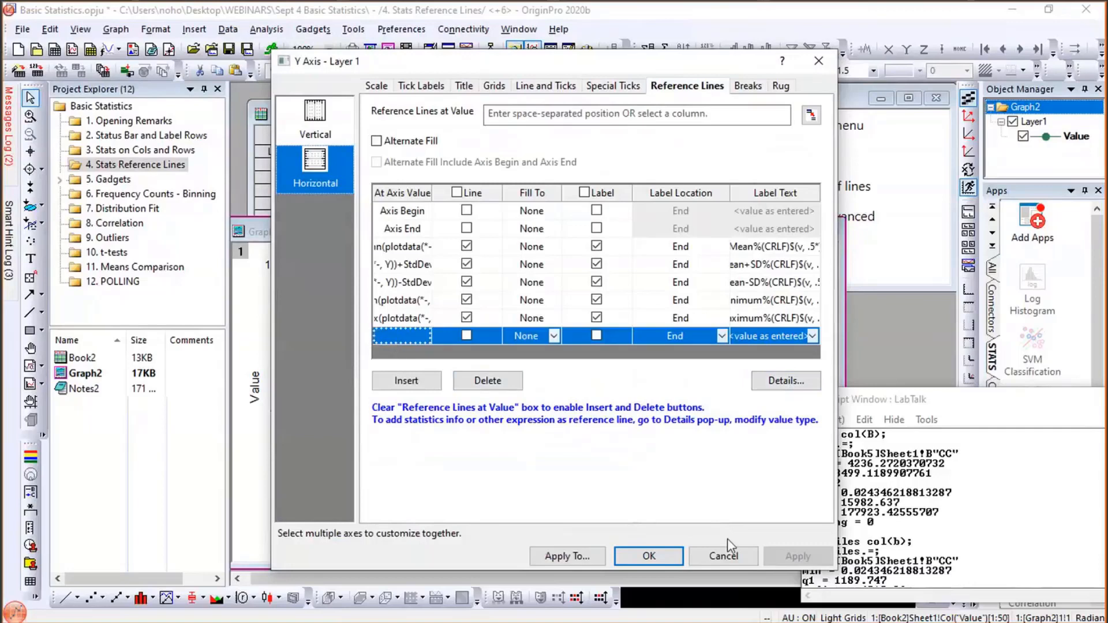
pyautogui.click(723, 556)
# - Review the quick list of statistical reference lines offered for Graph2's layer
pyautogui.click(707, 297)
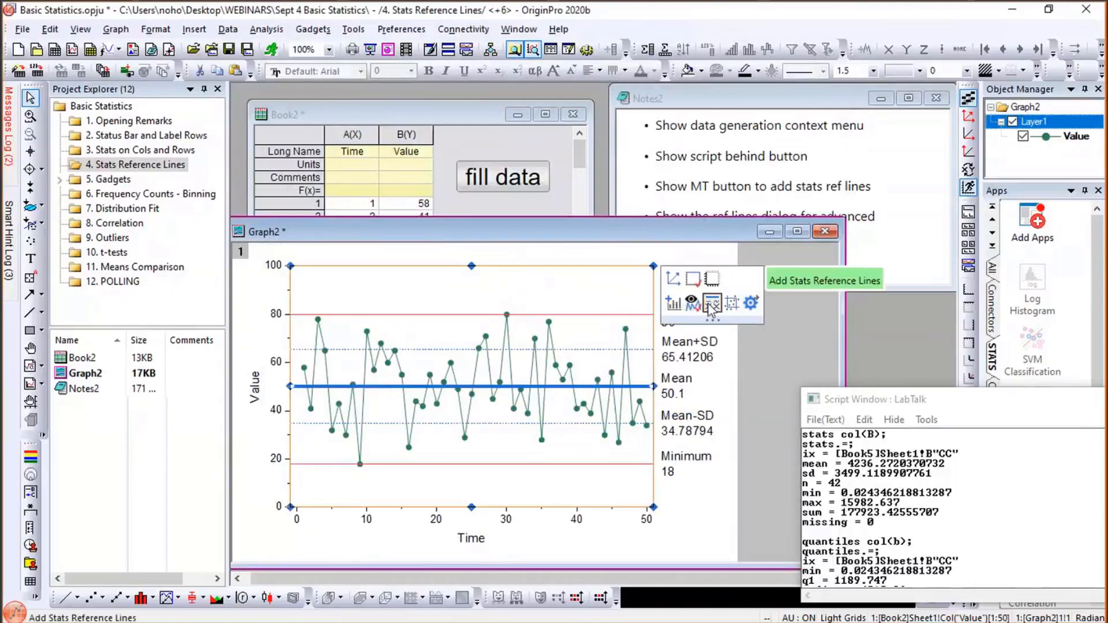
pyautogui.click(711, 304)
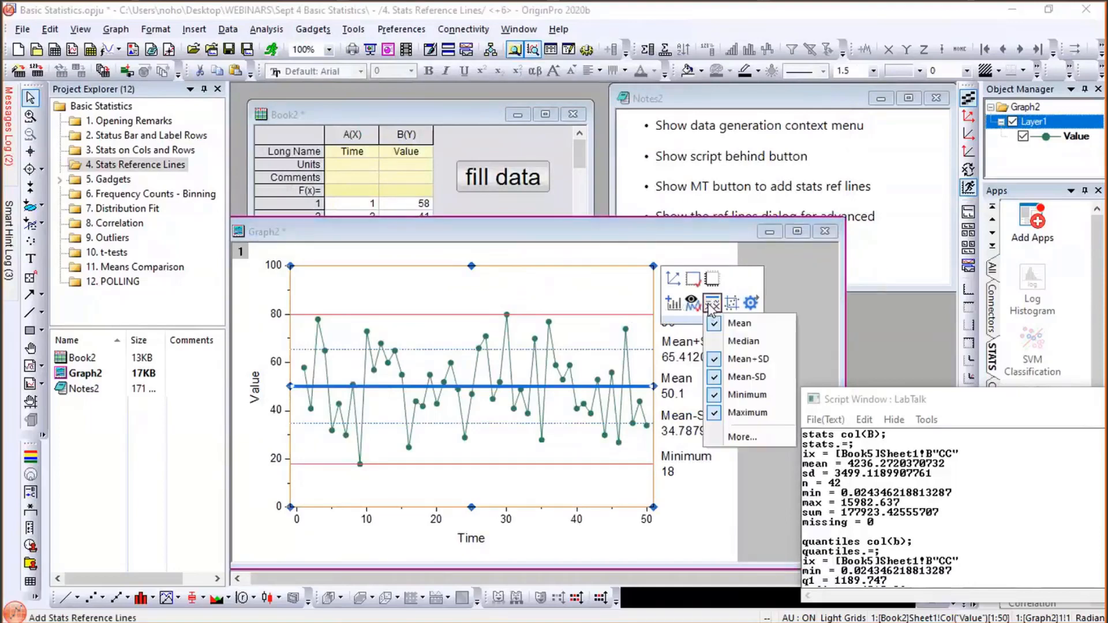
pyautogui.click(1029, 329)
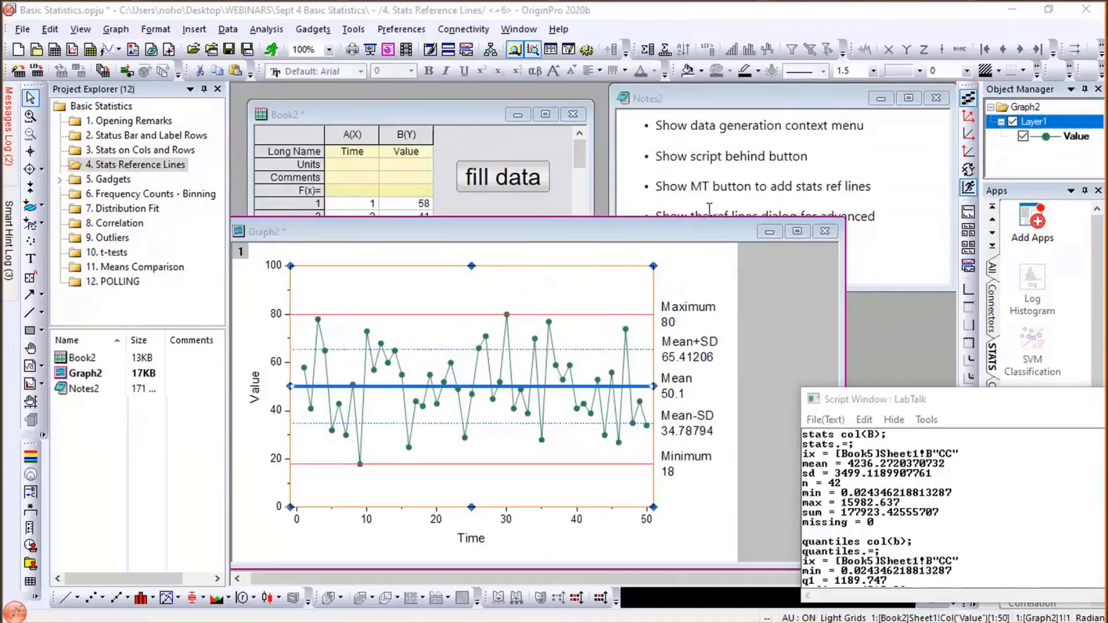
# - Open the 5. Gadgets project folder, expand its subfolders and enlarge the folder tree area
pyautogui.click(118, 185)
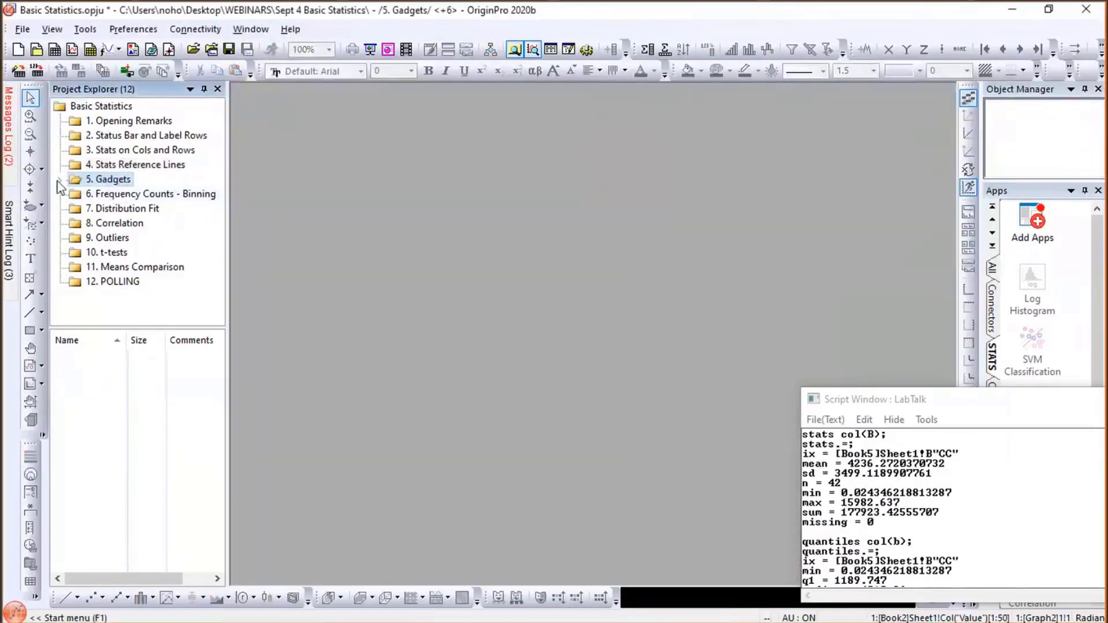
pyautogui.click(59, 180)
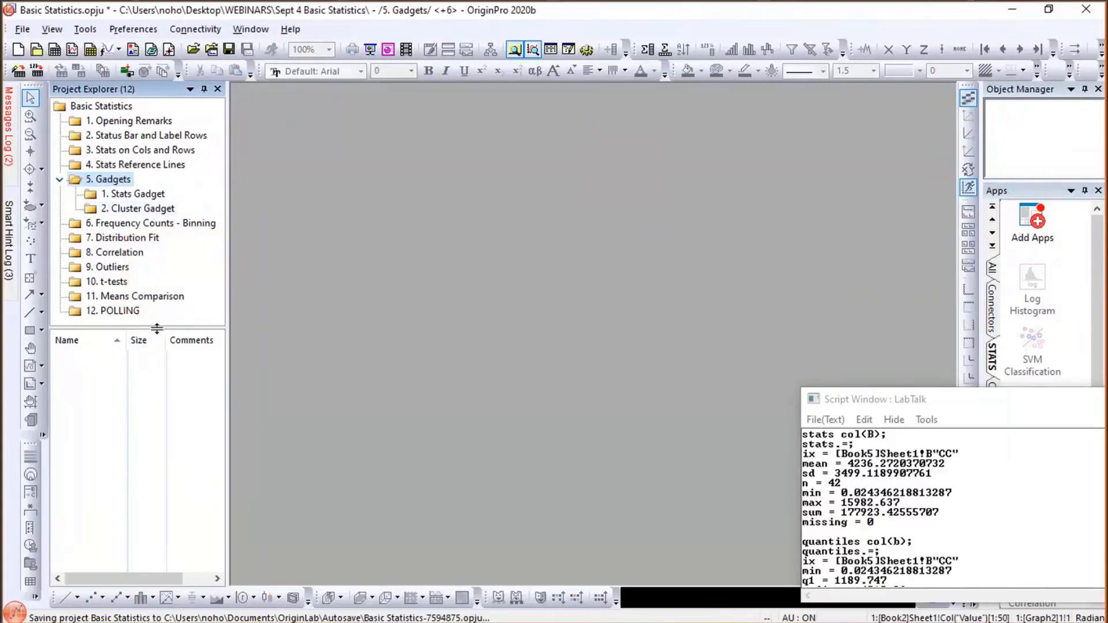
pyautogui.moveTo(157, 328); pyautogui.dragTo(143, 371)
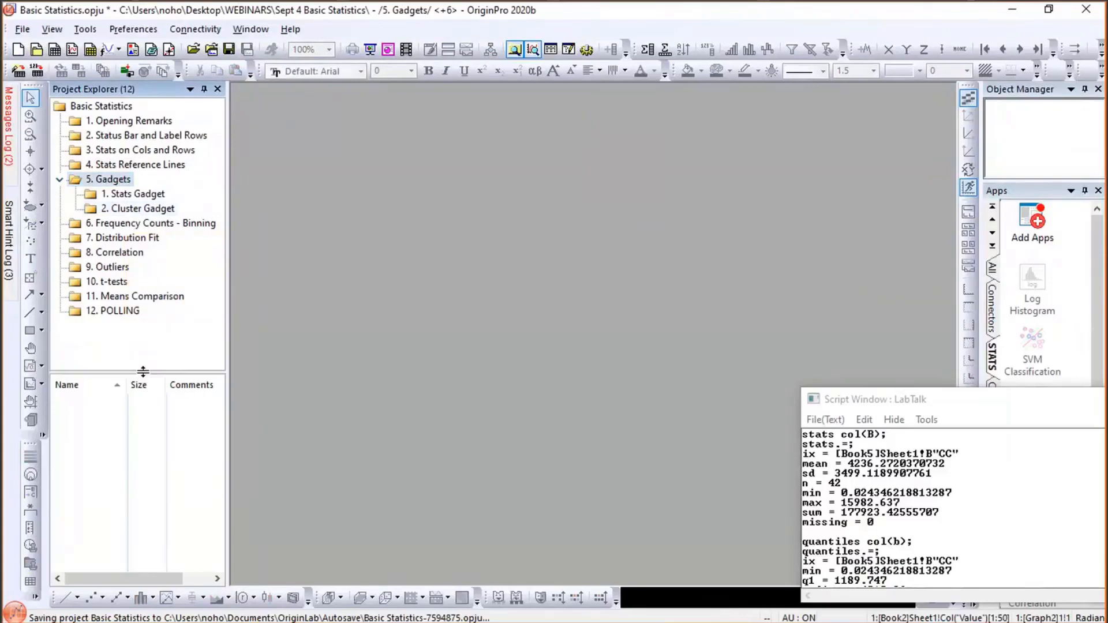
pyautogui.click(1010, 387)
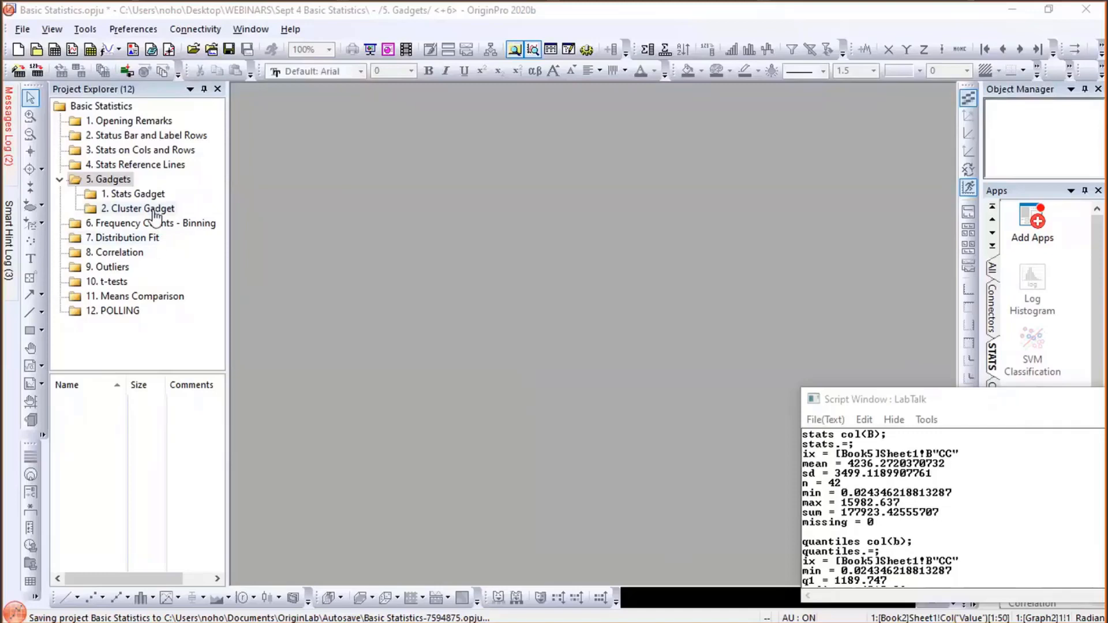
# - Open the 1. Stats Gadget subfolder and move the Graph1 window higher in the workspace
pyautogui.moveTo(153, 206)
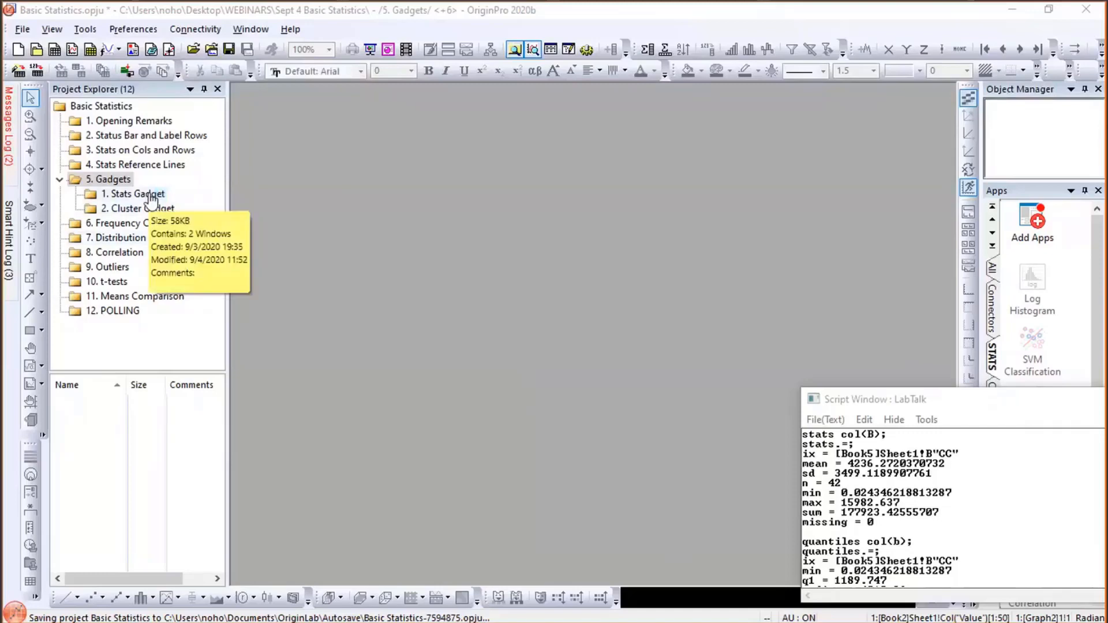
pyautogui.click(151, 196)
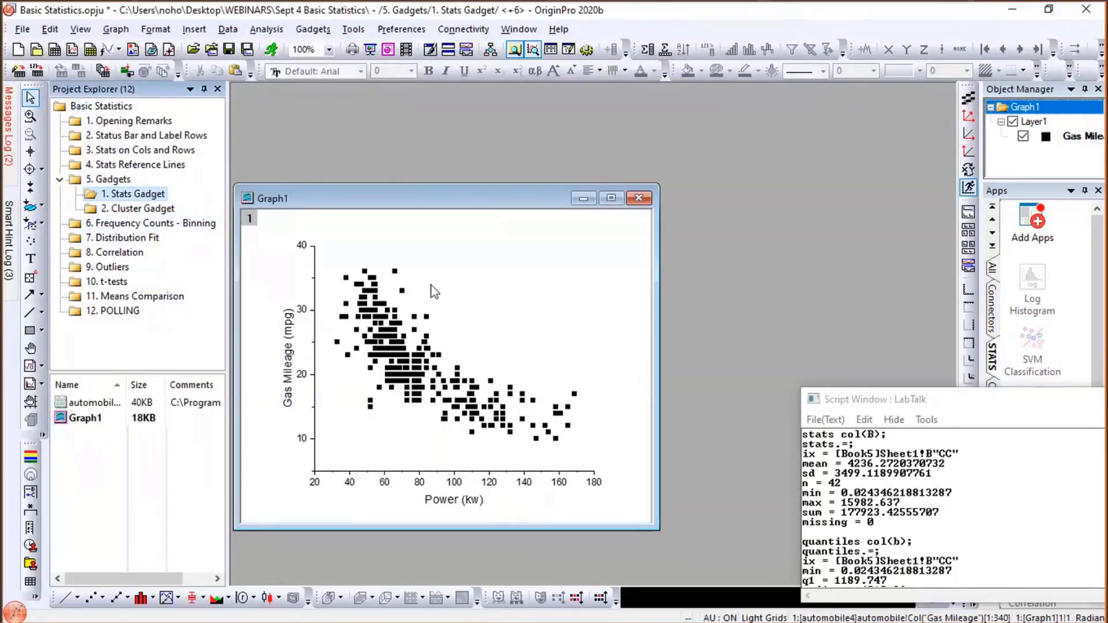
pyautogui.moveTo(399, 200); pyautogui.dragTo(397, 150)
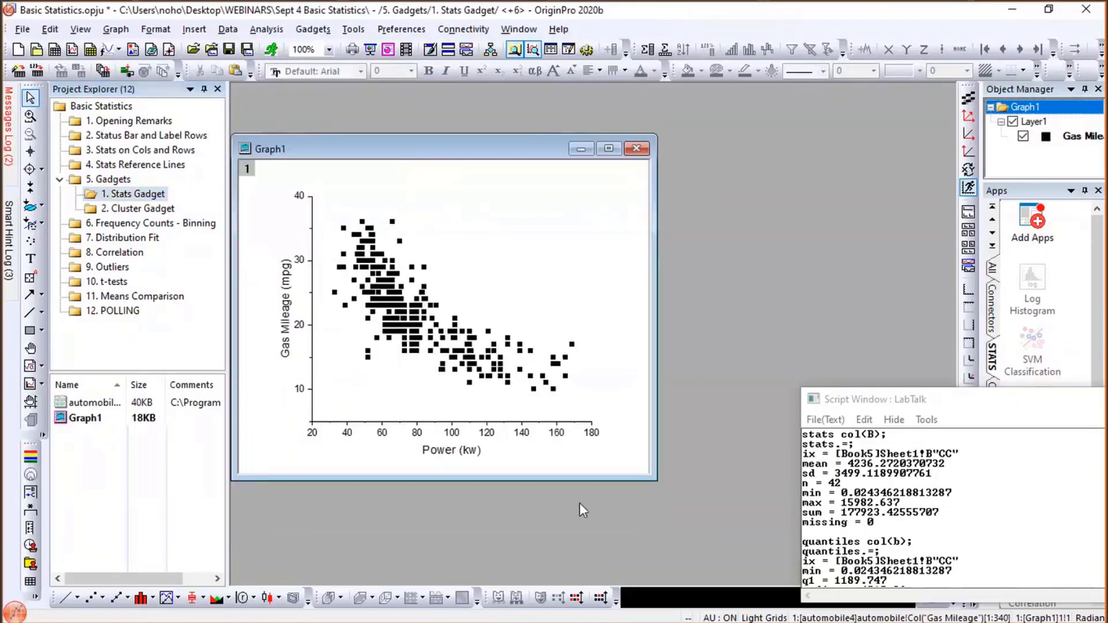
# - Enlarge the Graph1 window and start the Statistics gadget on the scatter plot with the Mean + 1 standard deviation theme
pyautogui.moveTo(649, 476); pyautogui.dragTo(717, 527)
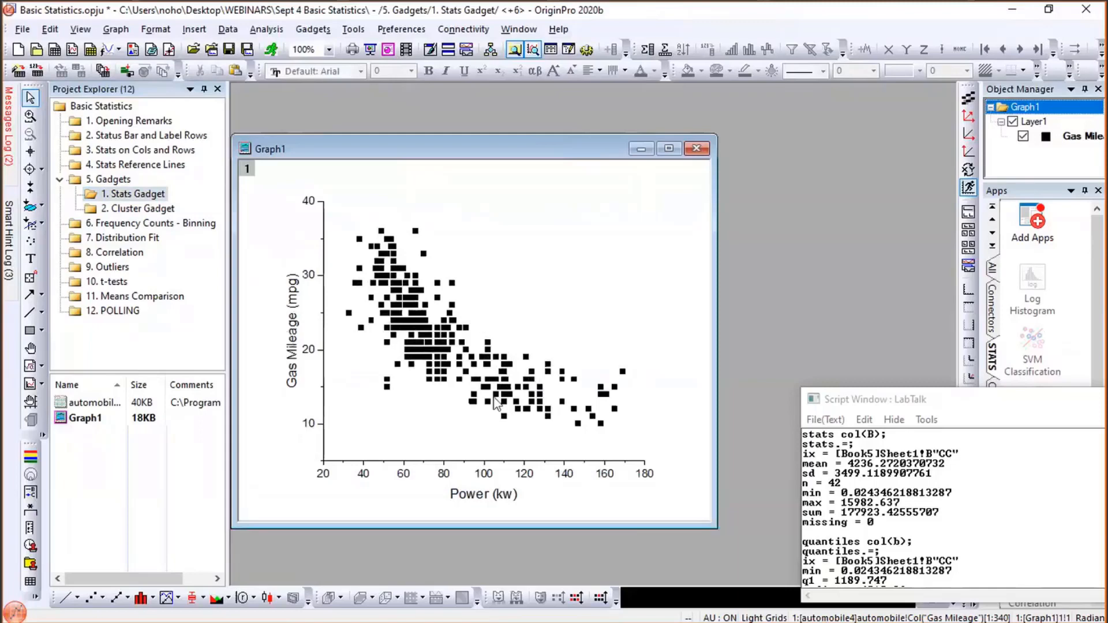
pyautogui.moveTo(497, 397)
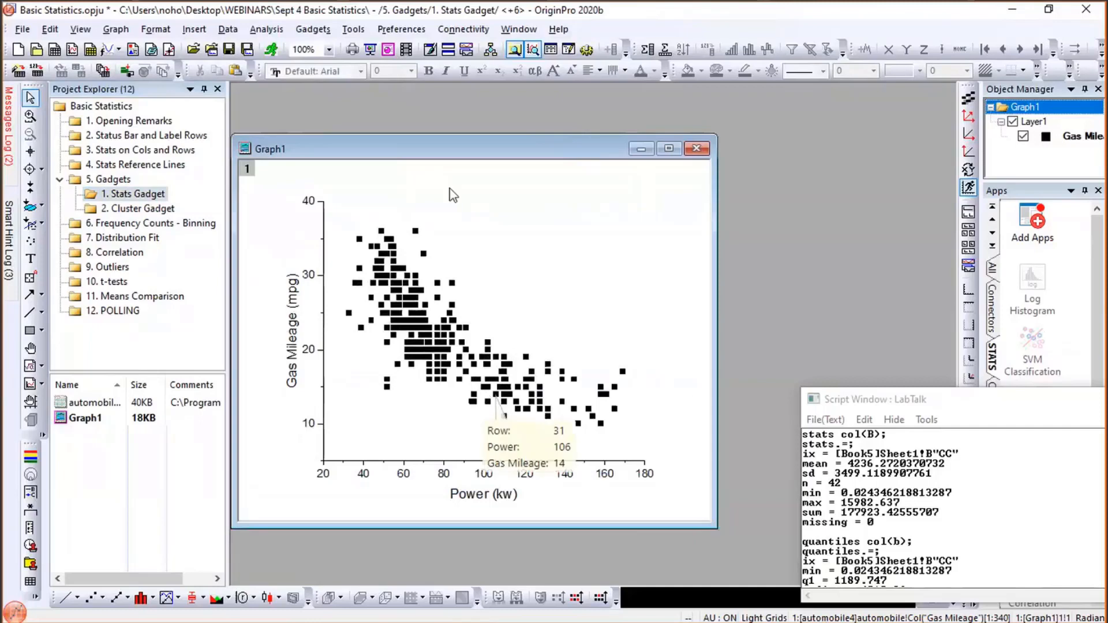
pyautogui.click(312, 30)
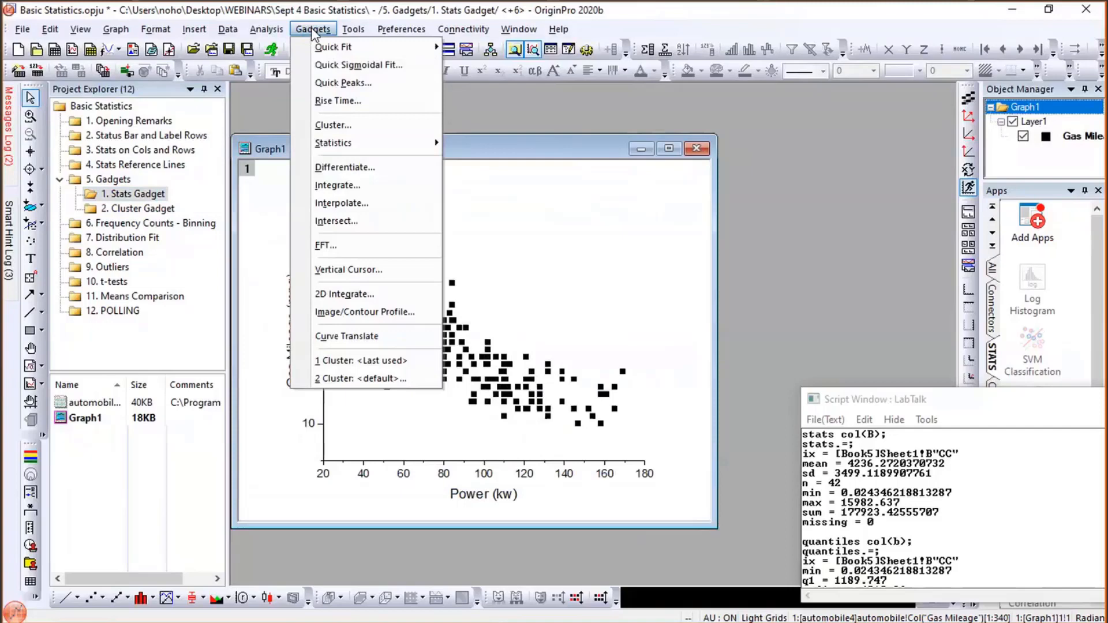
pyautogui.moveTo(353, 51)
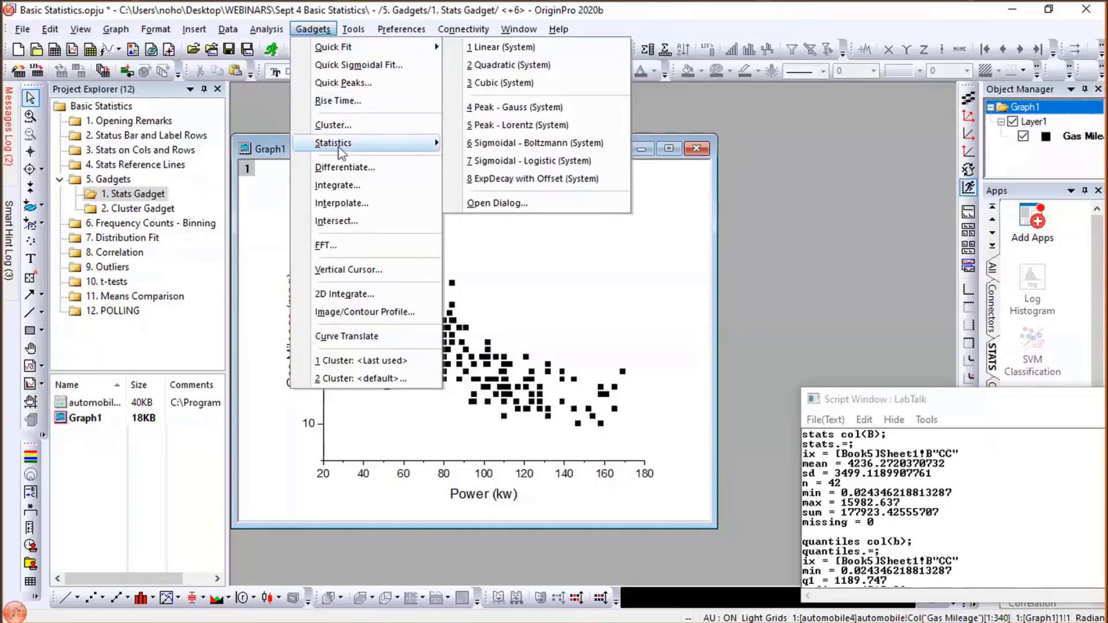
pyautogui.moveTo(341, 151)
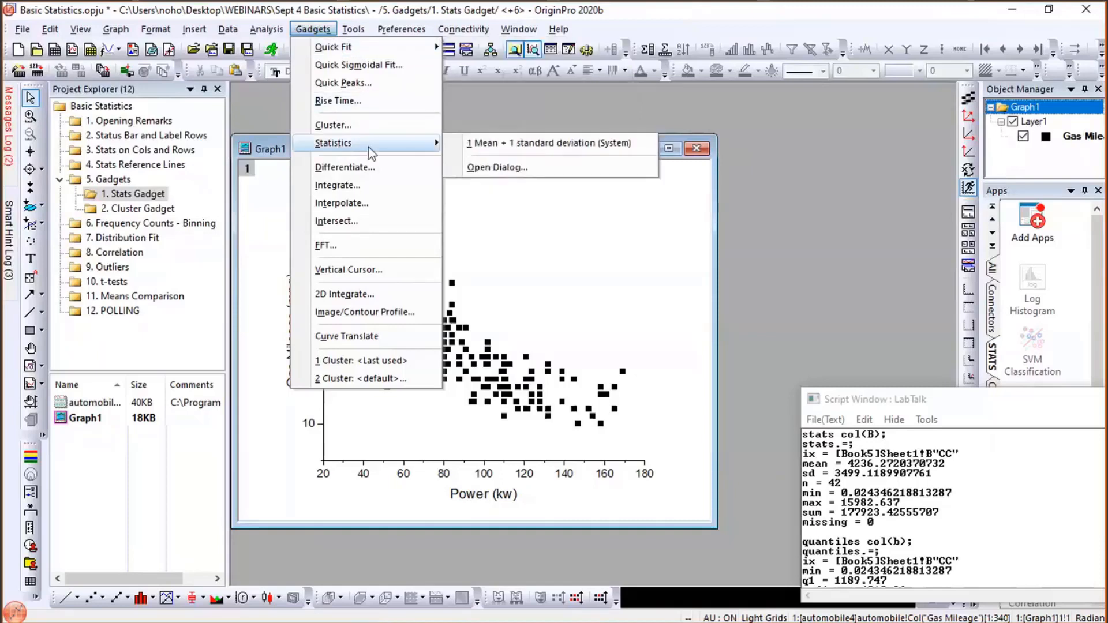
pyautogui.click(503, 145)
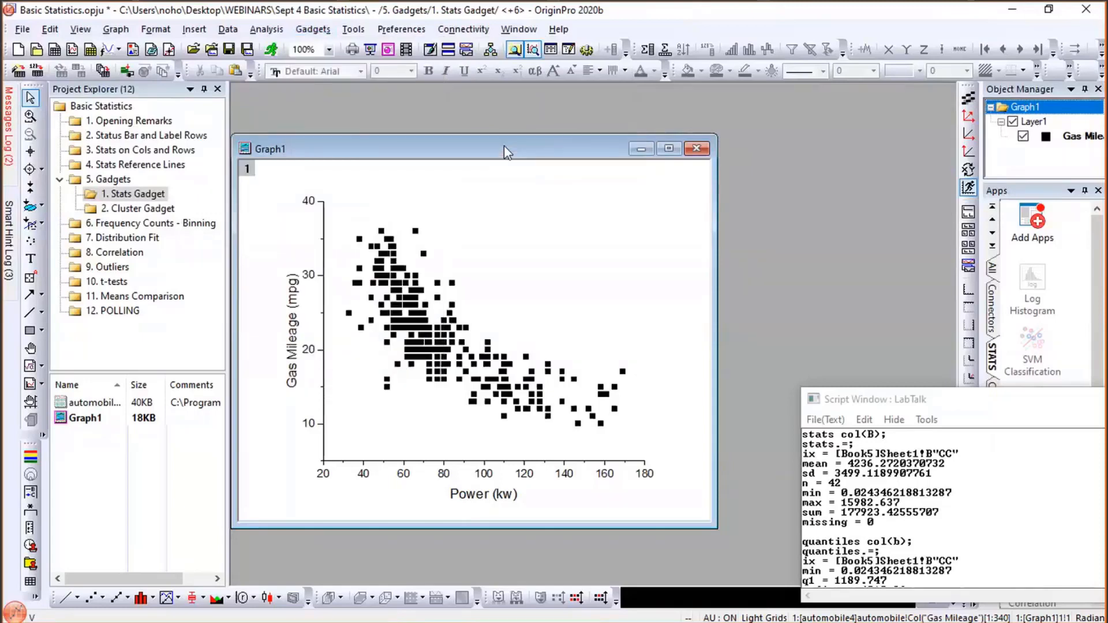
# - Adjust the gadget's region to cover Power from about 28 to 100 kW and tag its statistics lines on the graph
pyautogui.moveTo(503, 203); pyautogui.dragTo(577, 231)
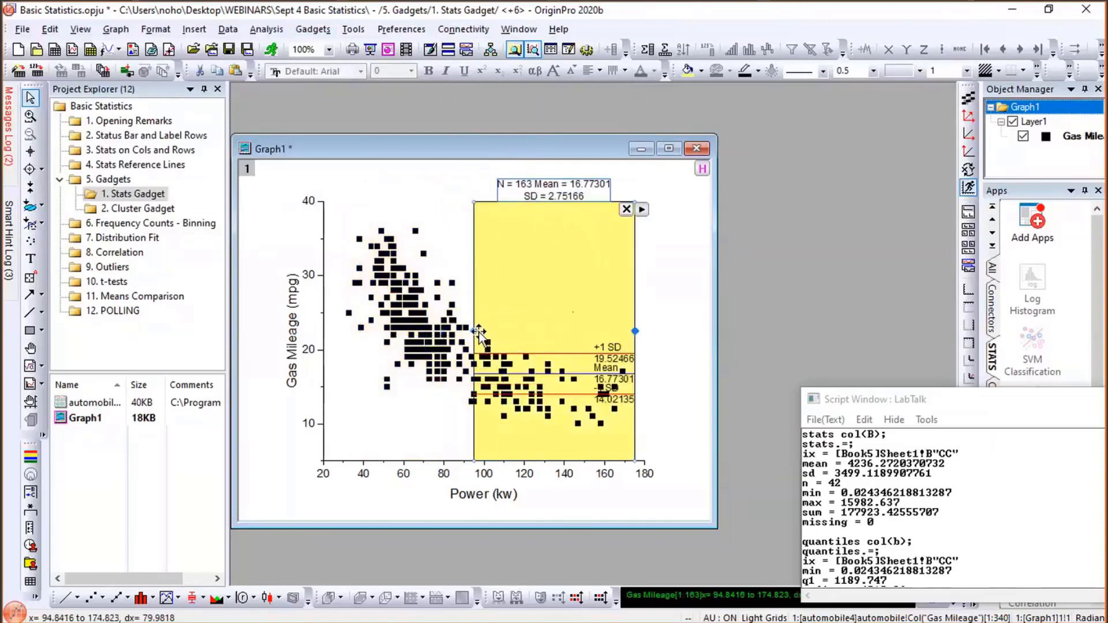
pyautogui.moveTo(474, 332); pyautogui.dragTo(504, 328)
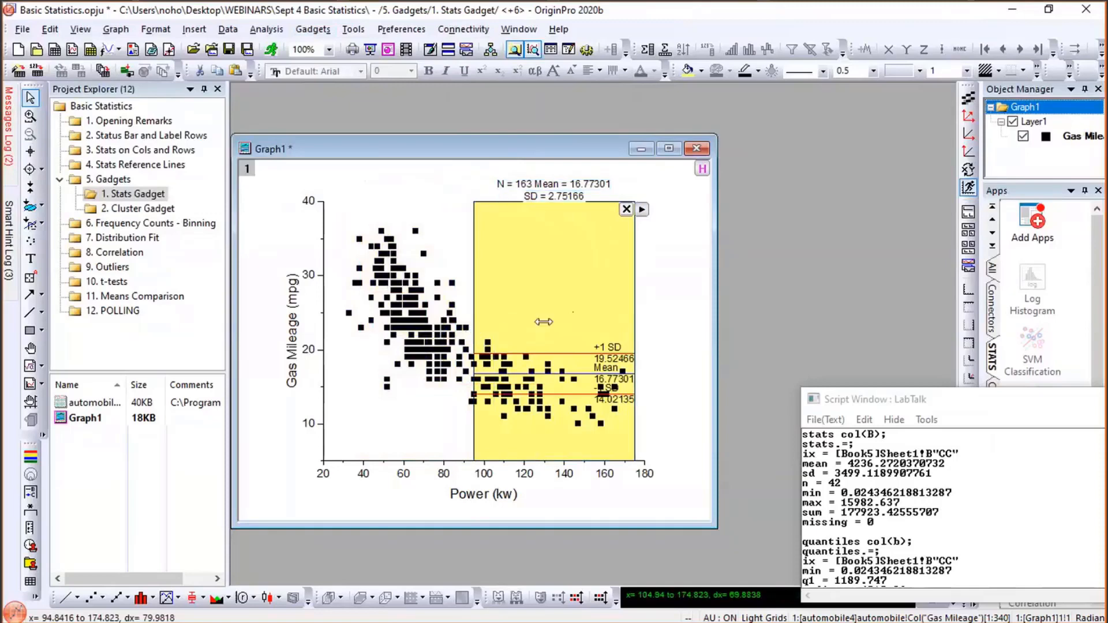
pyautogui.moveTo(566, 296); pyautogui.dragTo(421, 297)
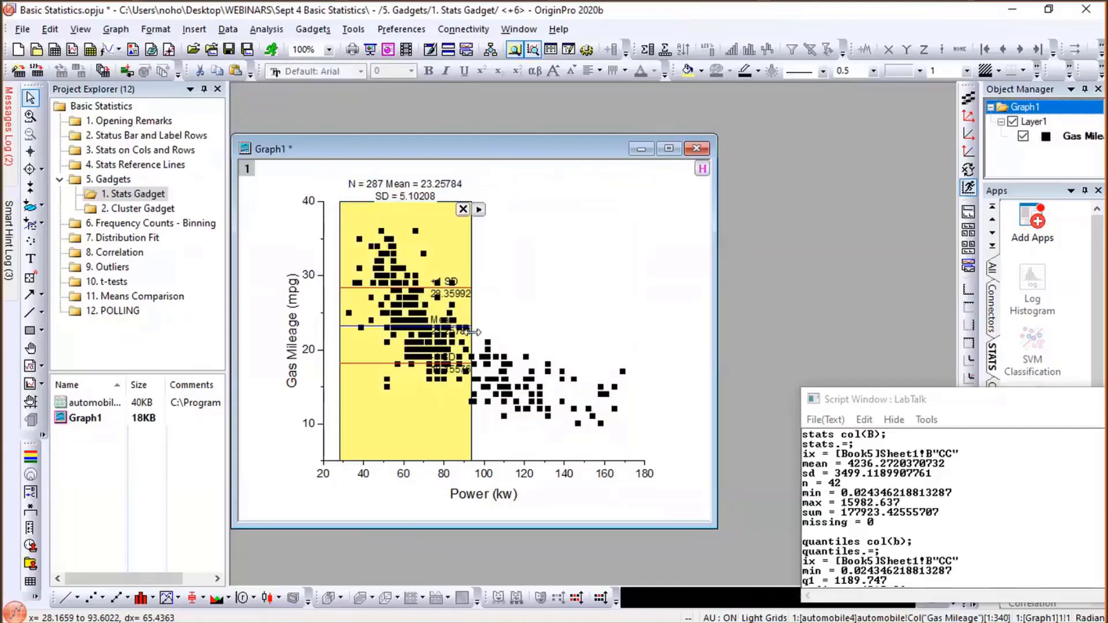
pyautogui.moveTo(471, 332); pyautogui.dragTo(483, 332)
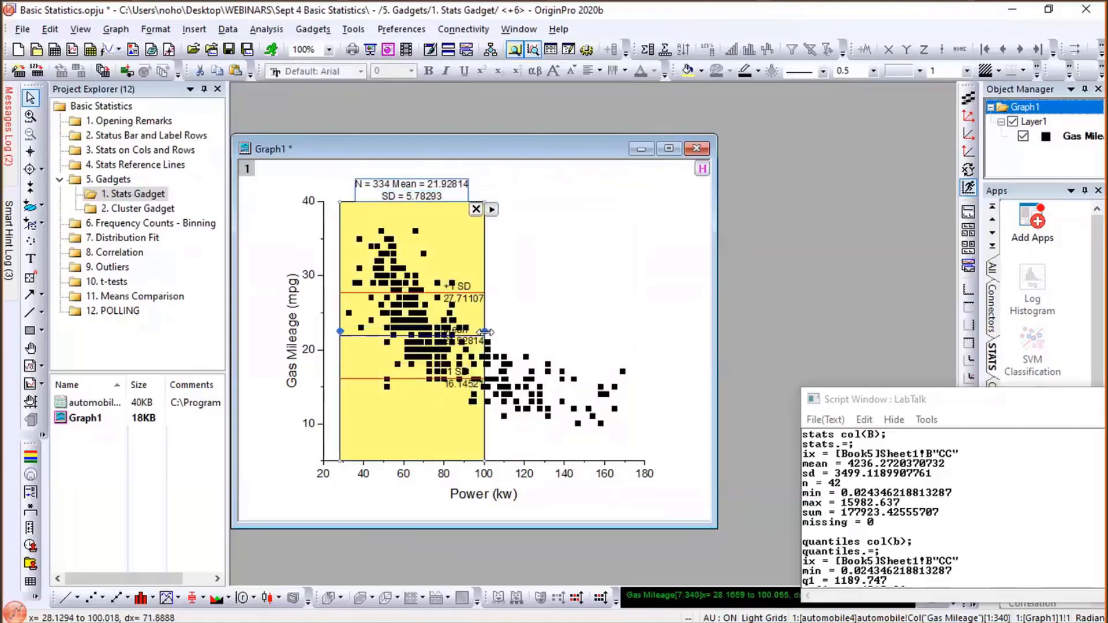
pyautogui.click(492, 211)
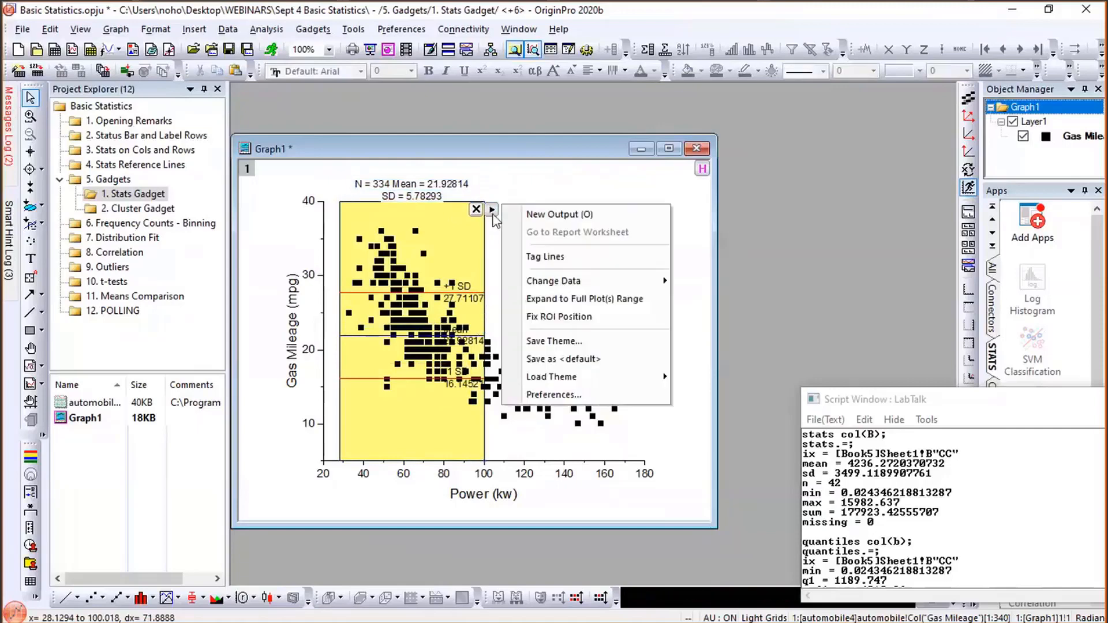
pyautogui.click(558, 263)
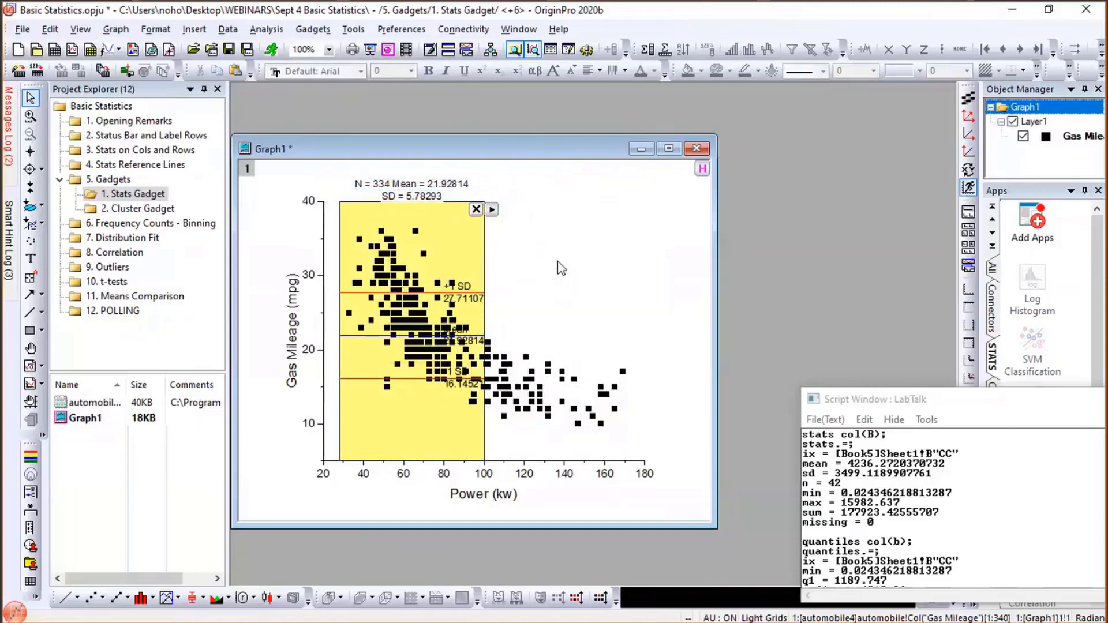
# - Output the region's statistics to the log and script window, placing the Results Log clear of the plotted points
pyautogui.click(491, 209)
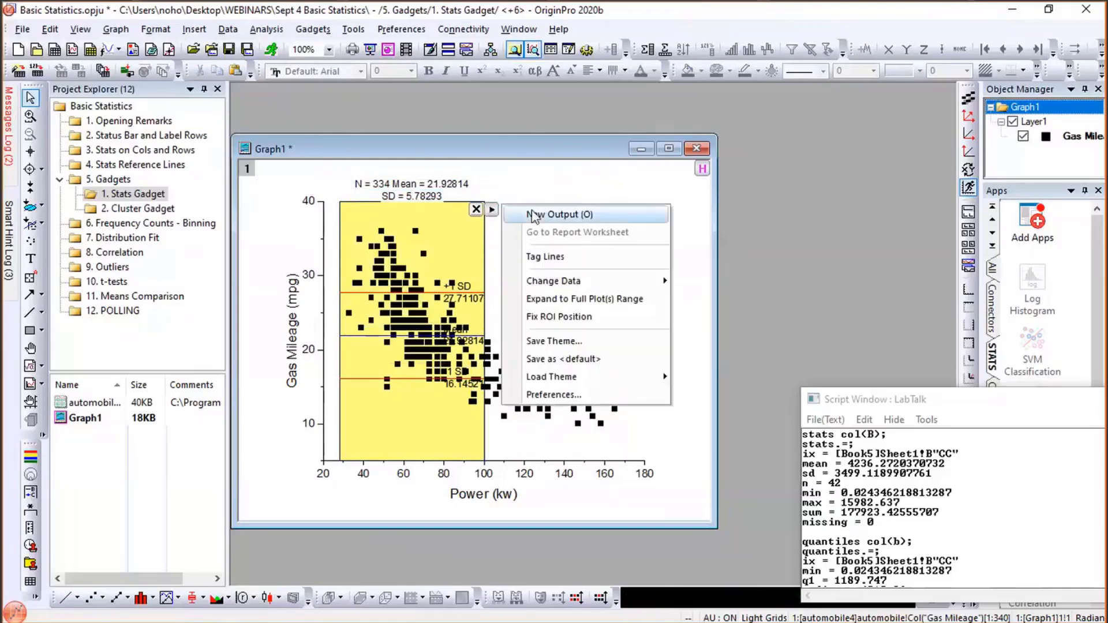
pyautogui.click(534, 215)
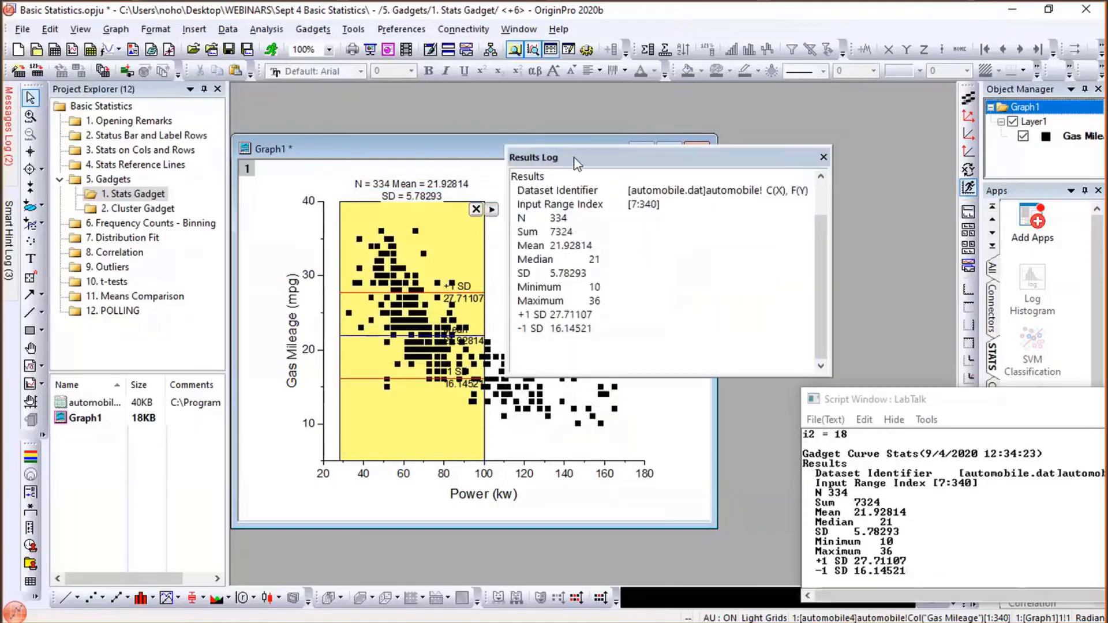
pyautogui.moveTo(576, 164); pyautogui.dragTo(737, 194)
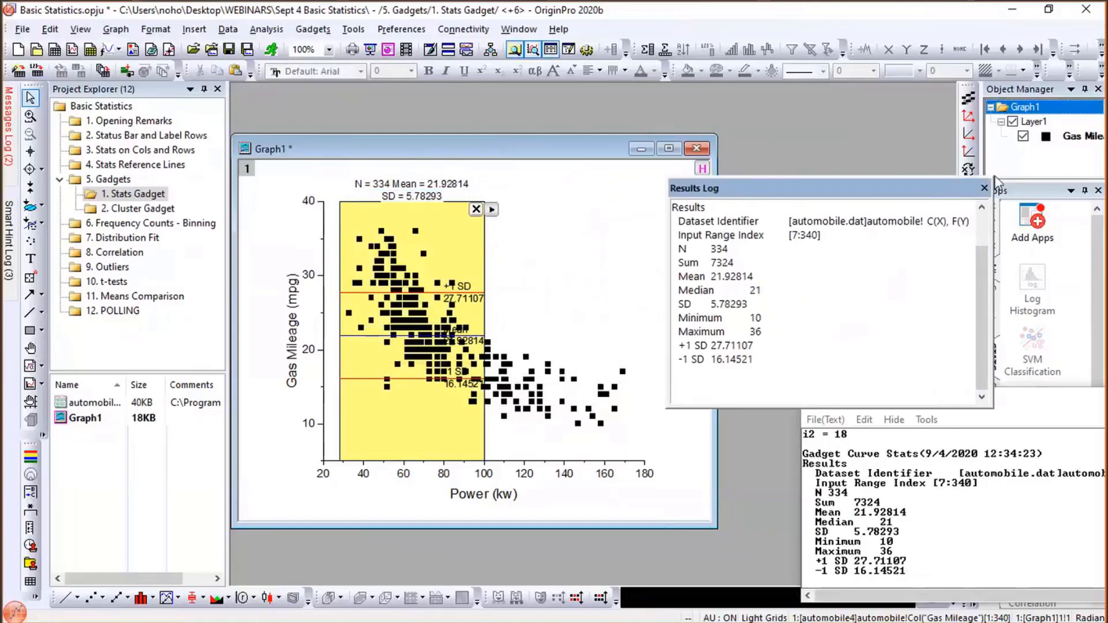
pyautogui.click(854, 505)
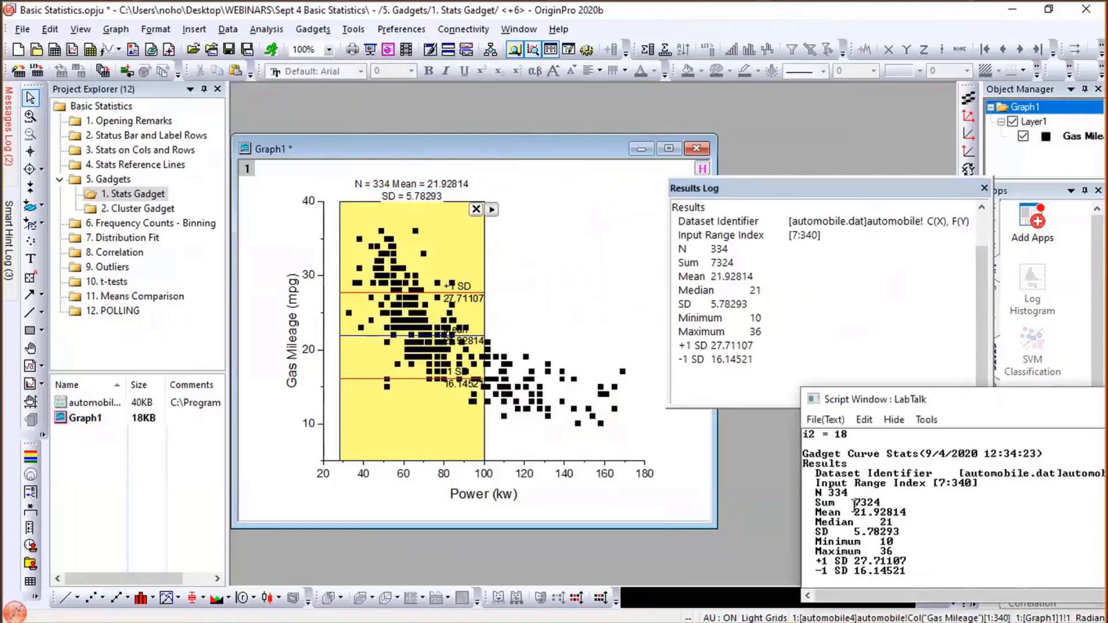
# - Set the gadget preferences to append output to the [QkStats]Result worksheet, with Script Window and Result Log output turned off
pyautogui.click(491, 210)
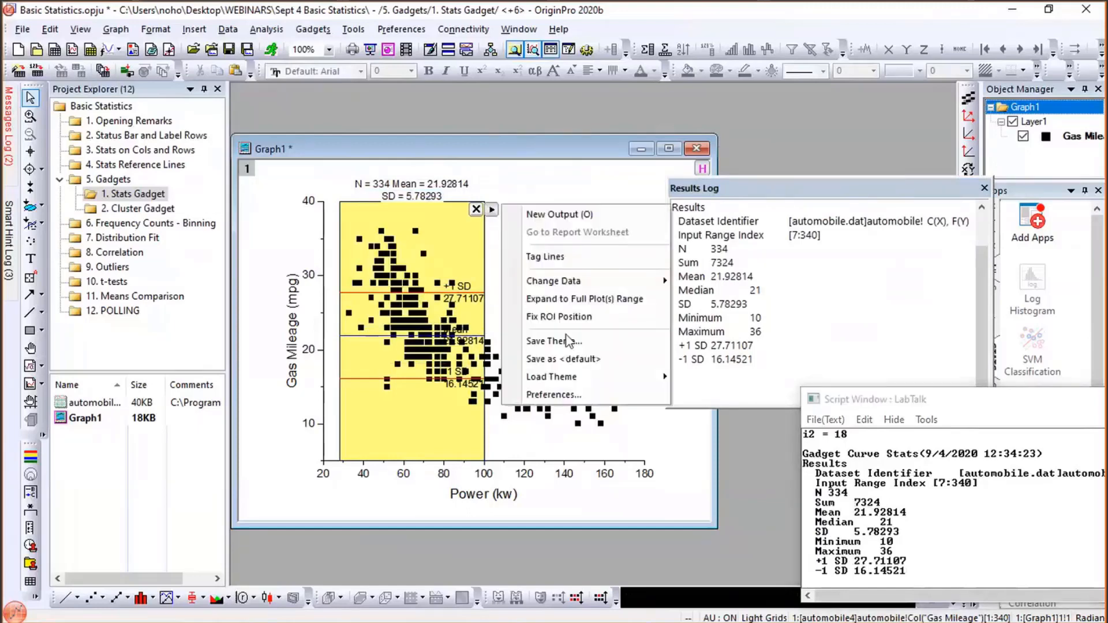
pyautogui.click(558, 394)
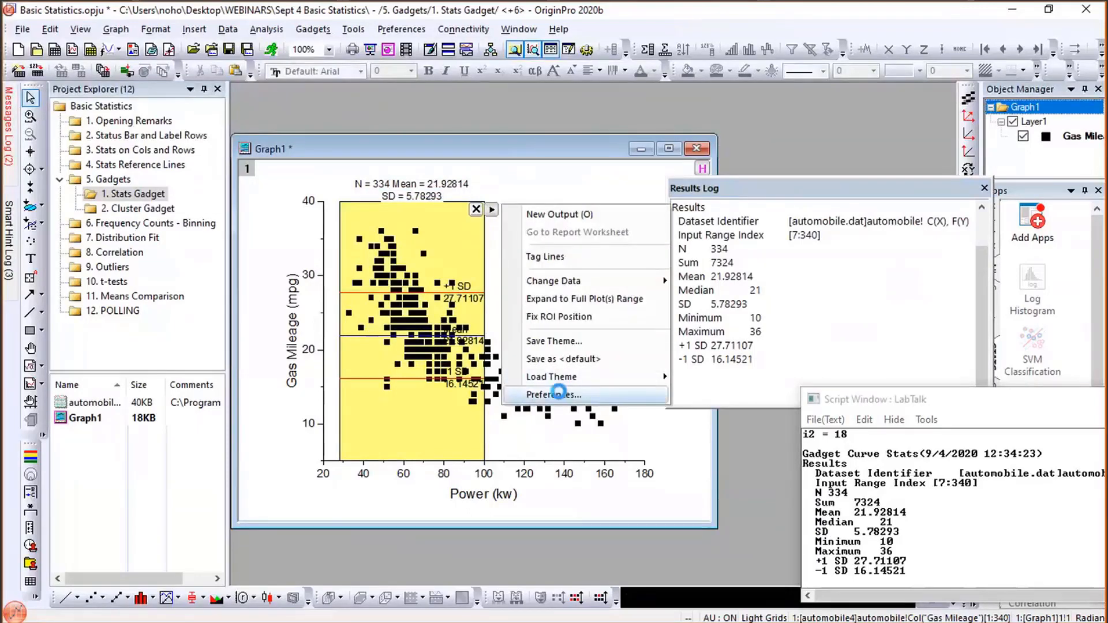
pyautogui.click(612, 241)
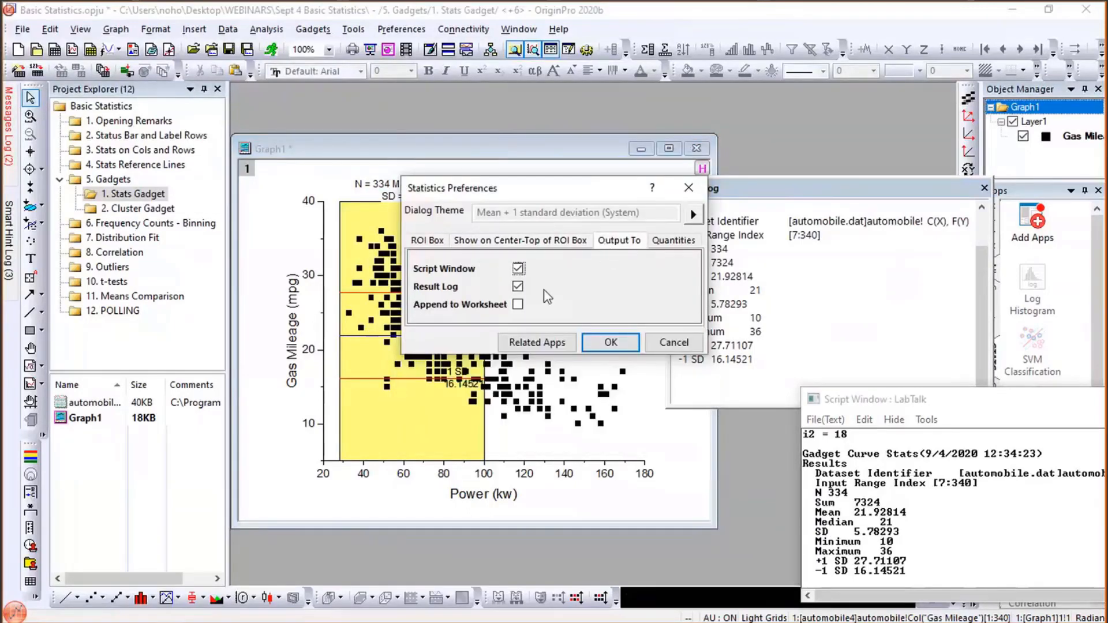
pyautogui.click(522, 306)
pyautogui.click(515, 308)
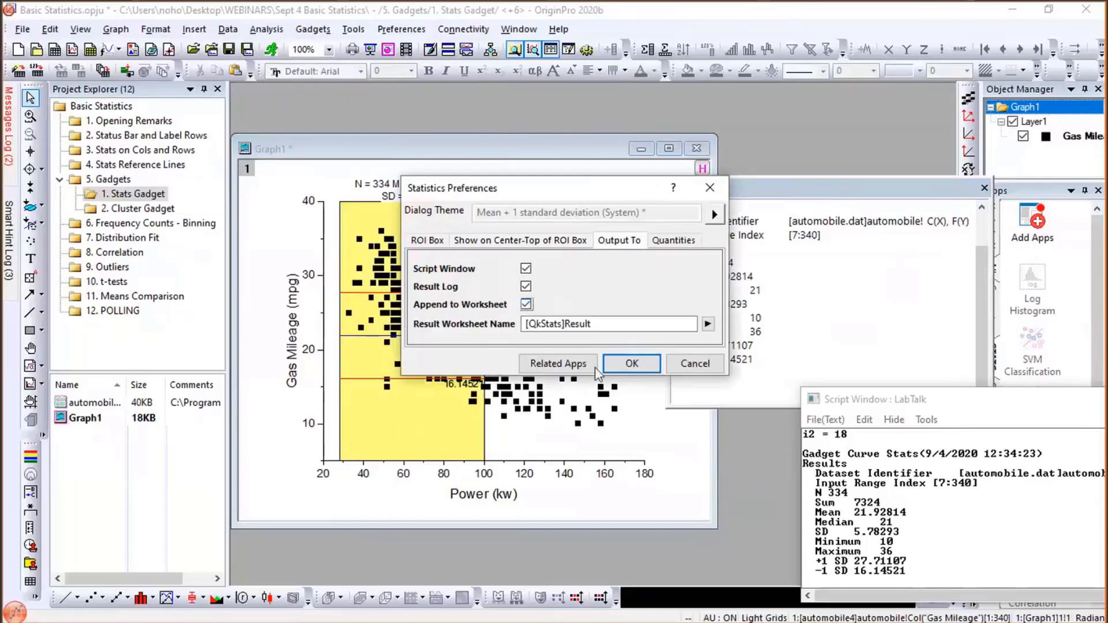
pyautogui.click(526, 269)
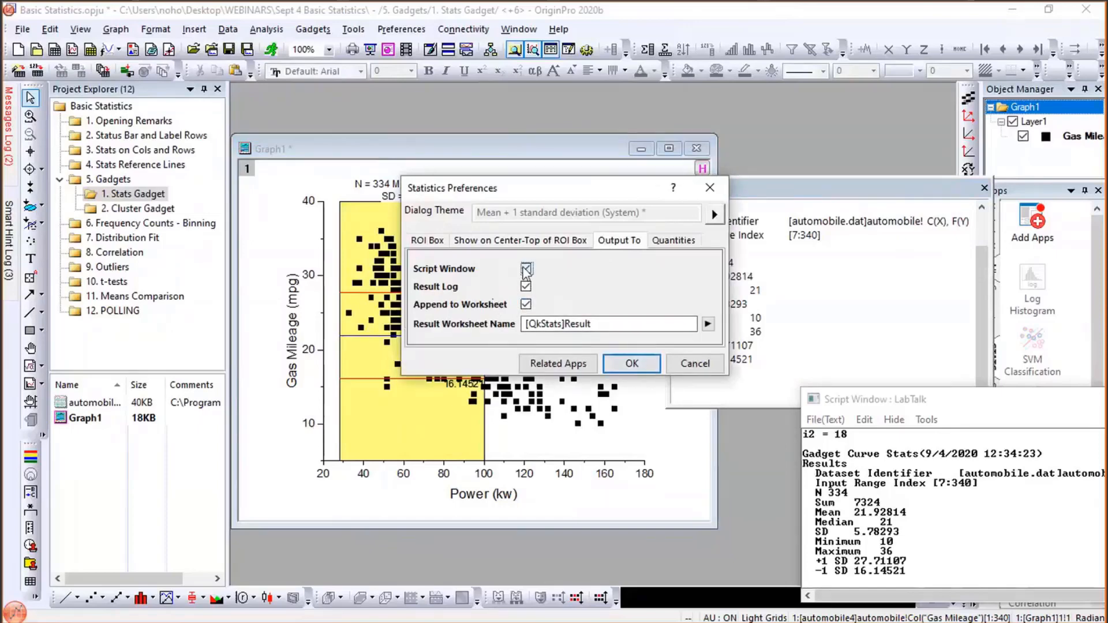
pyautogui.click(526, 286)
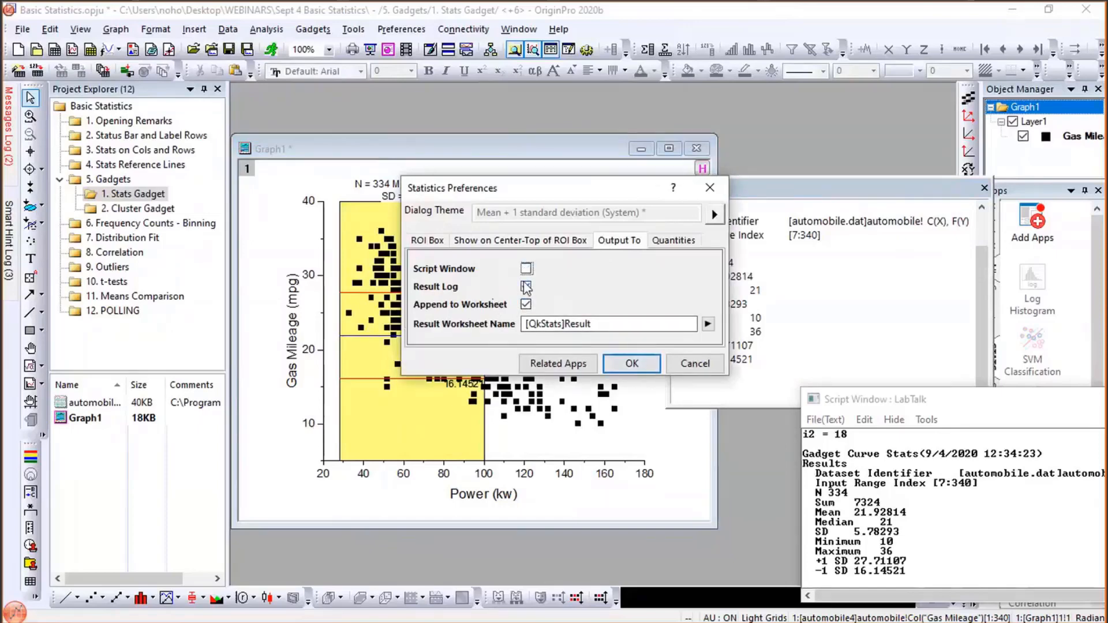
pyautogui.click(631, 363)
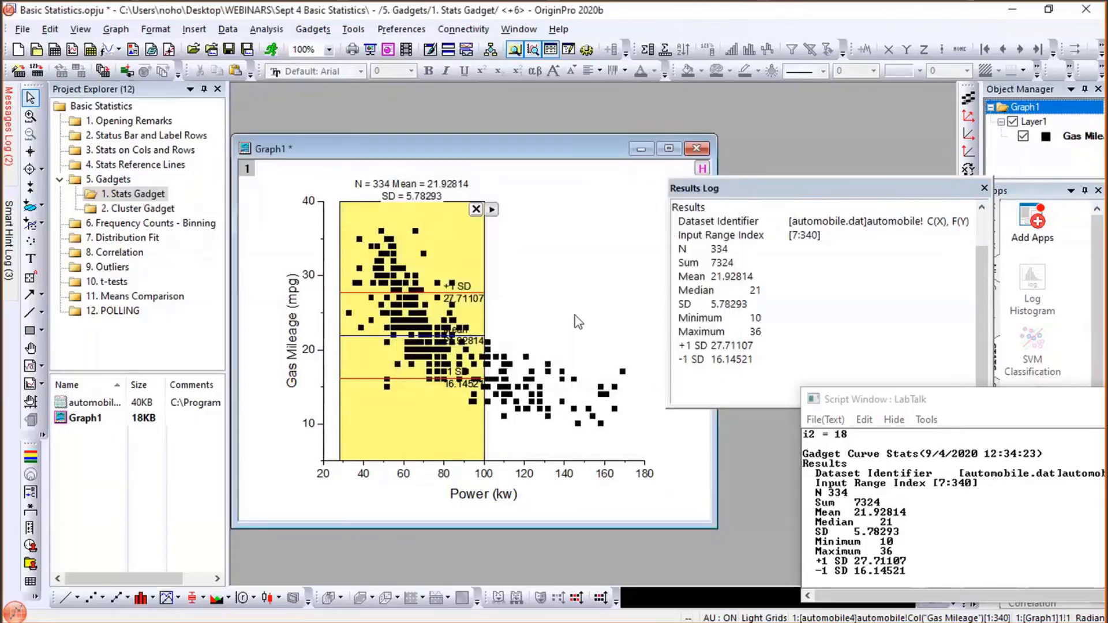
# - Output the region's statistics to the worksheet, and widen the QkStats window with the Results Log moved off its first row
pyautogui.click(492, 209)
pyautogui.click(544, 215)
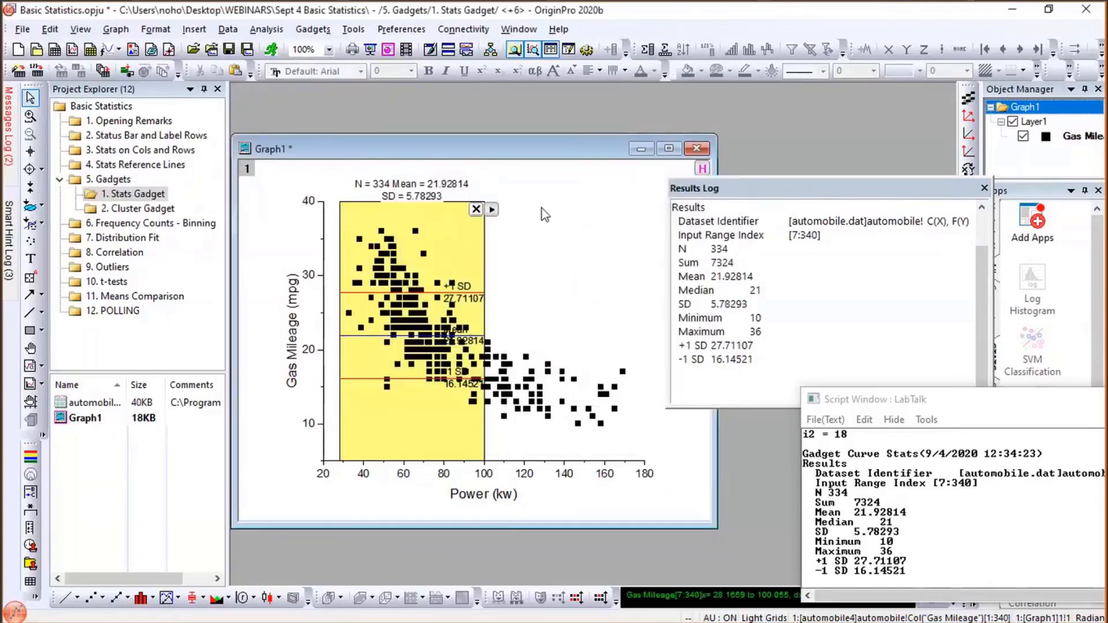
pyautogui.click(428, 109)
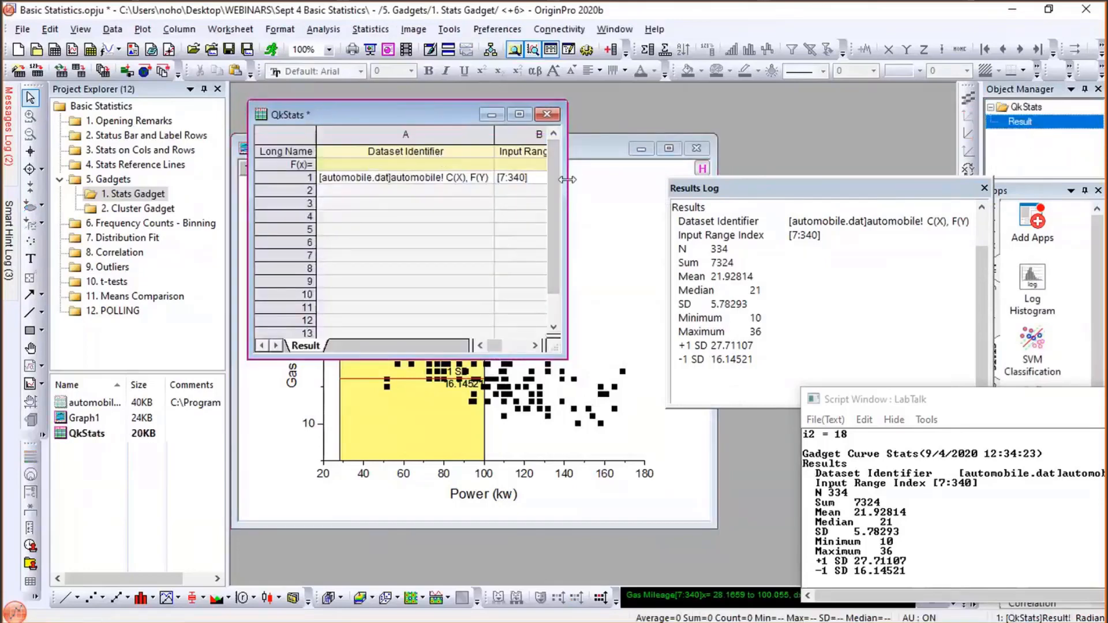
pyautogui.moveTo(566, 180); pyautogui.dragTo(848, 180)
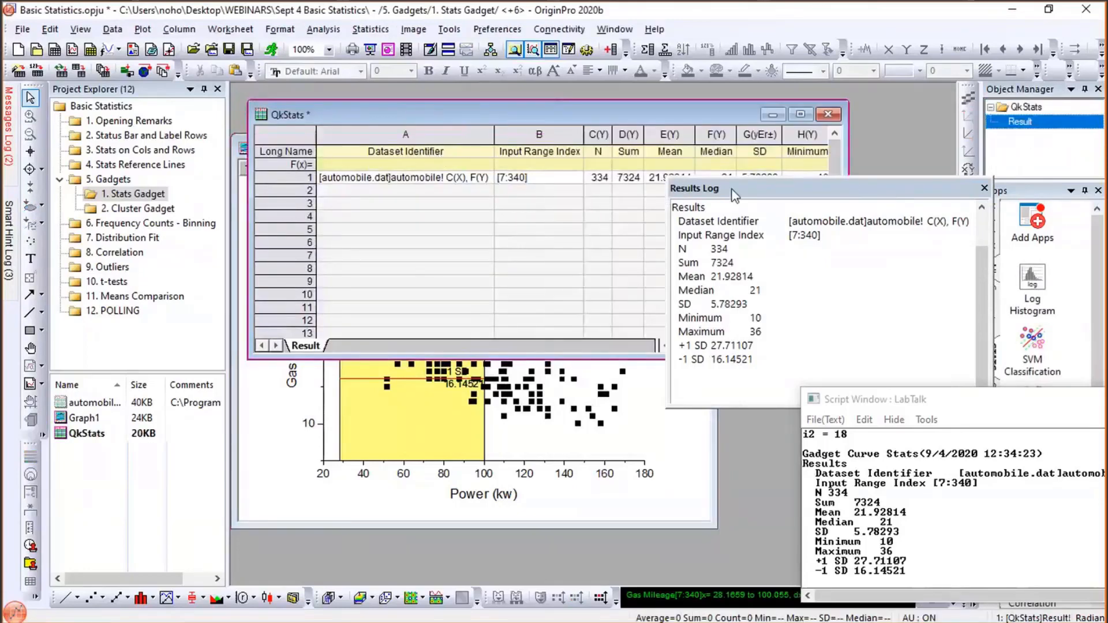
pyautogui.moveTo(731, 189); pyautogui.dragTo(746, 320)
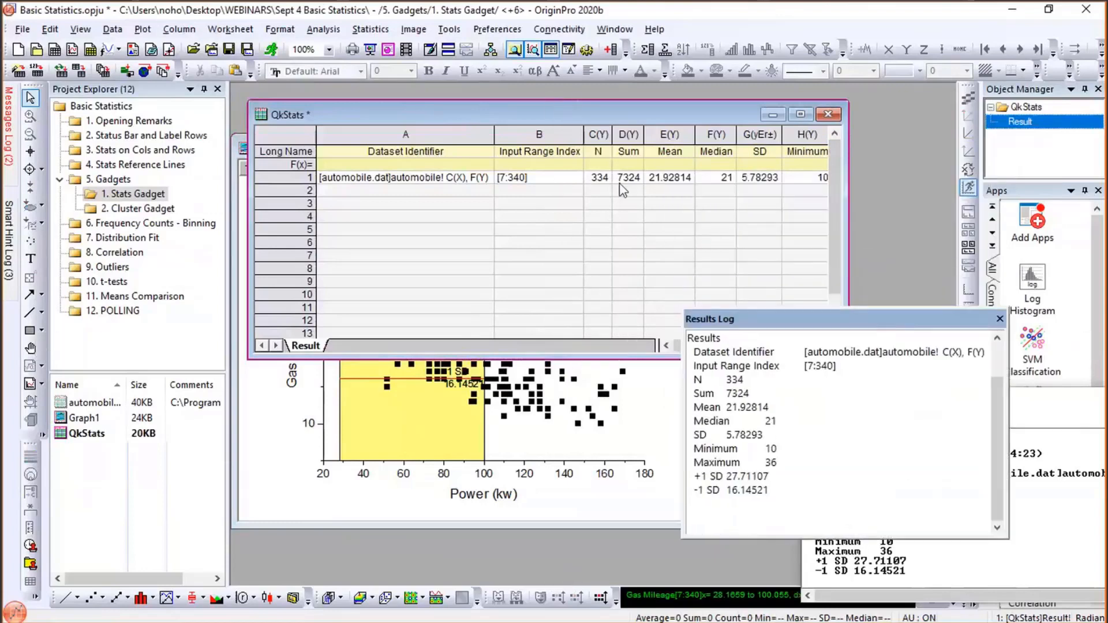
# - Move the gadget's region on Graph1 to cover Power from about 101 to 173 kW and tag its statistics lines
pyautogui.click(652, 425)
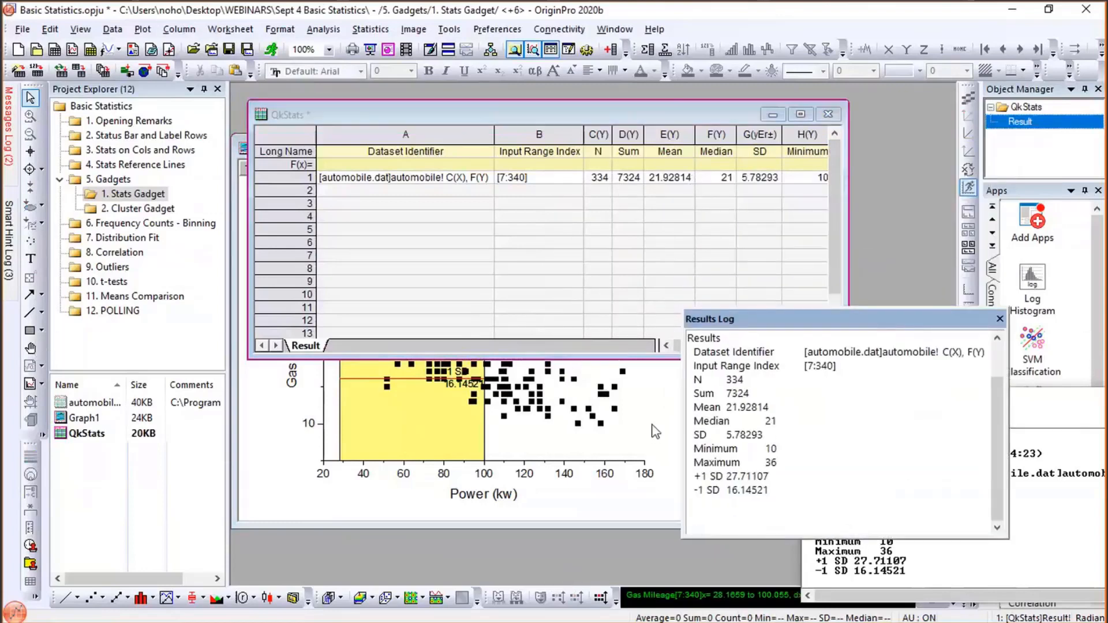
pyautogui.moveTo(458, 250); pyautogui.dragTo(601, 249)
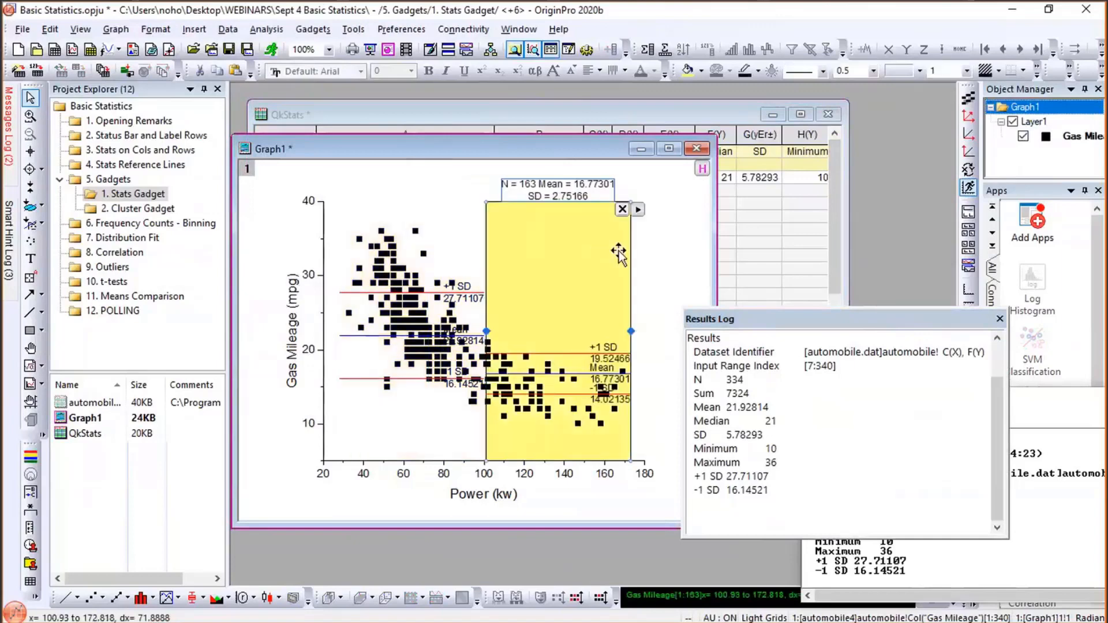
pyautogui.click(637, 210)
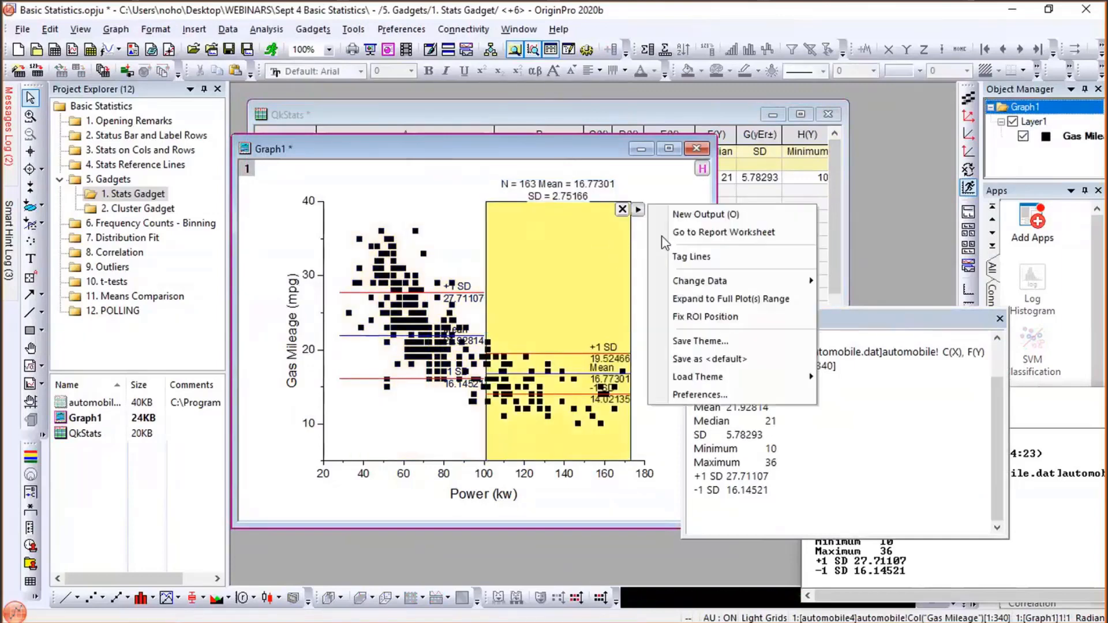
pyautogui.click(682, 258)
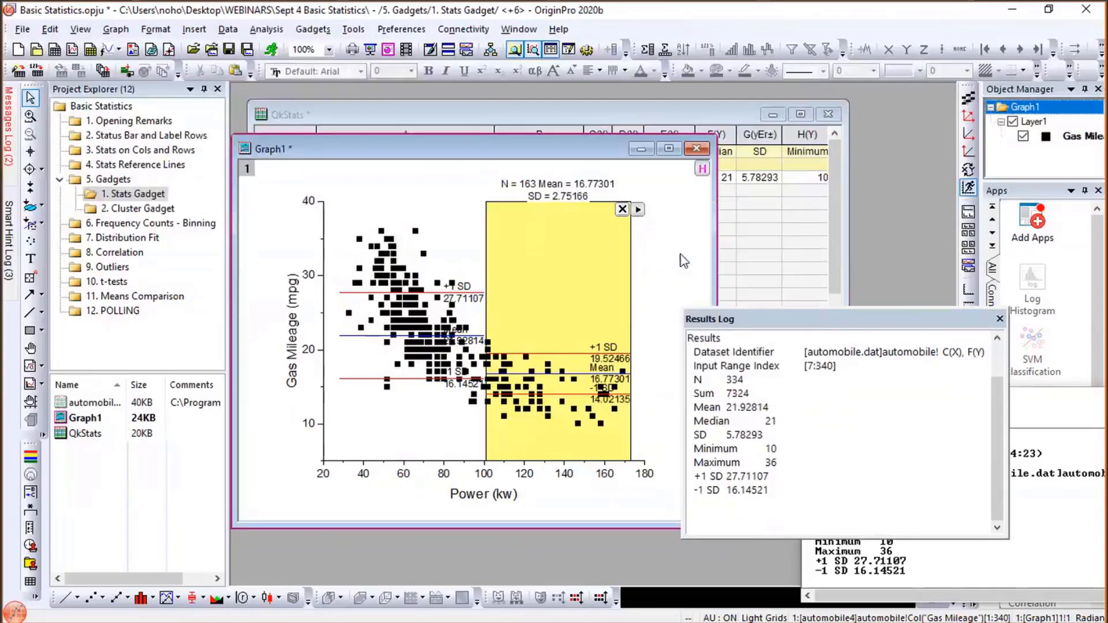
# - Append the second region's statistics to the worksheet, close the gadget and bring the QkStats worksheet to the front
pyautogui.click(637, 210)
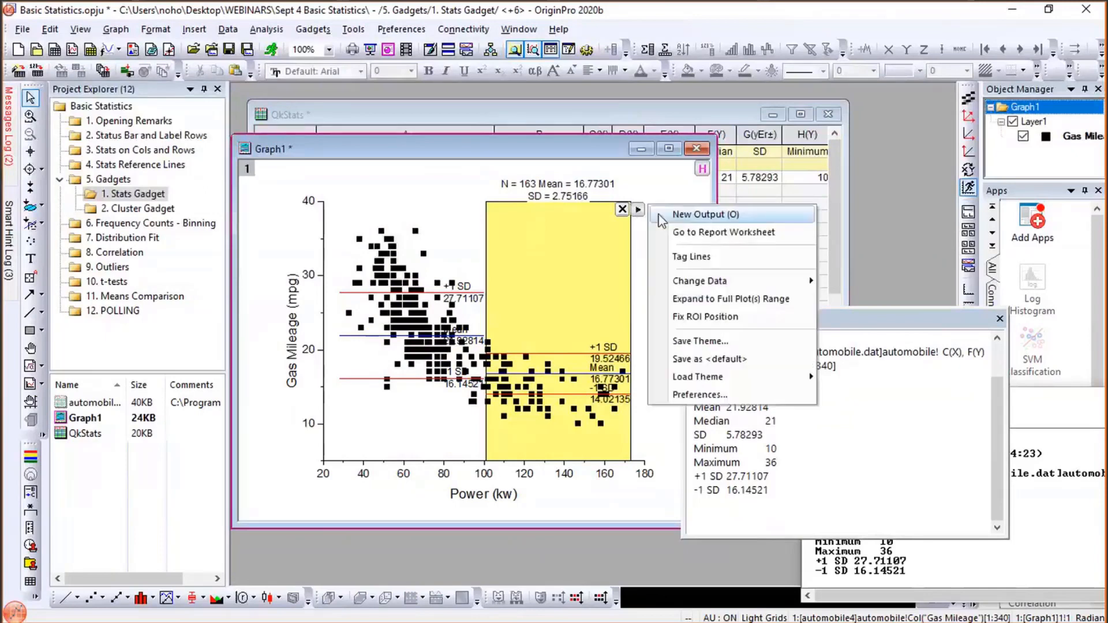
pyautogui.click(622, 210)
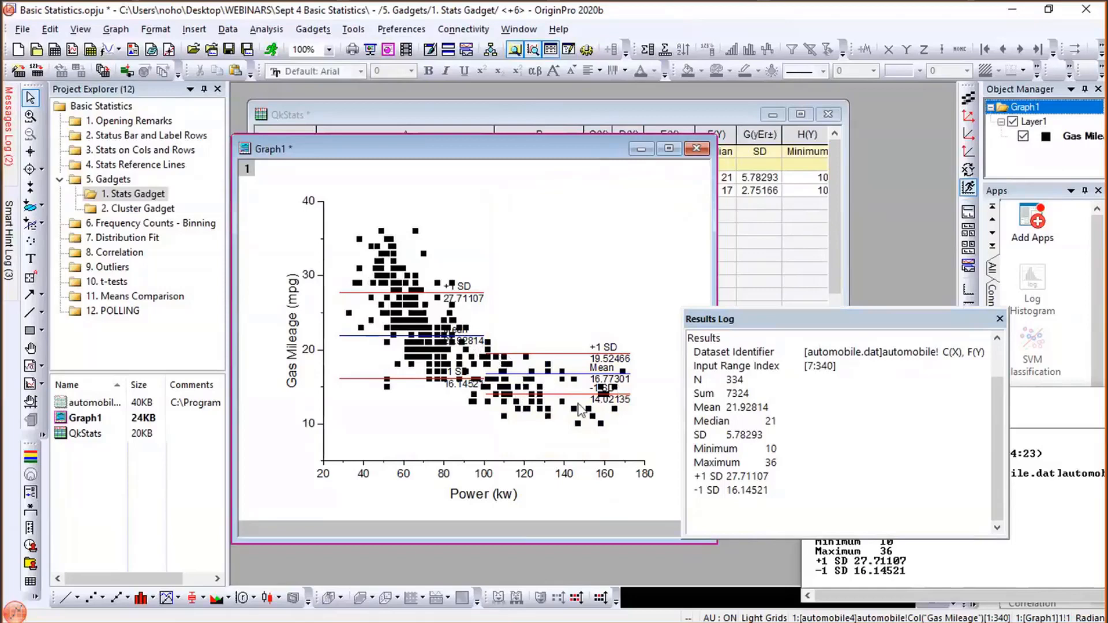
pyautogui.click(975, 418)
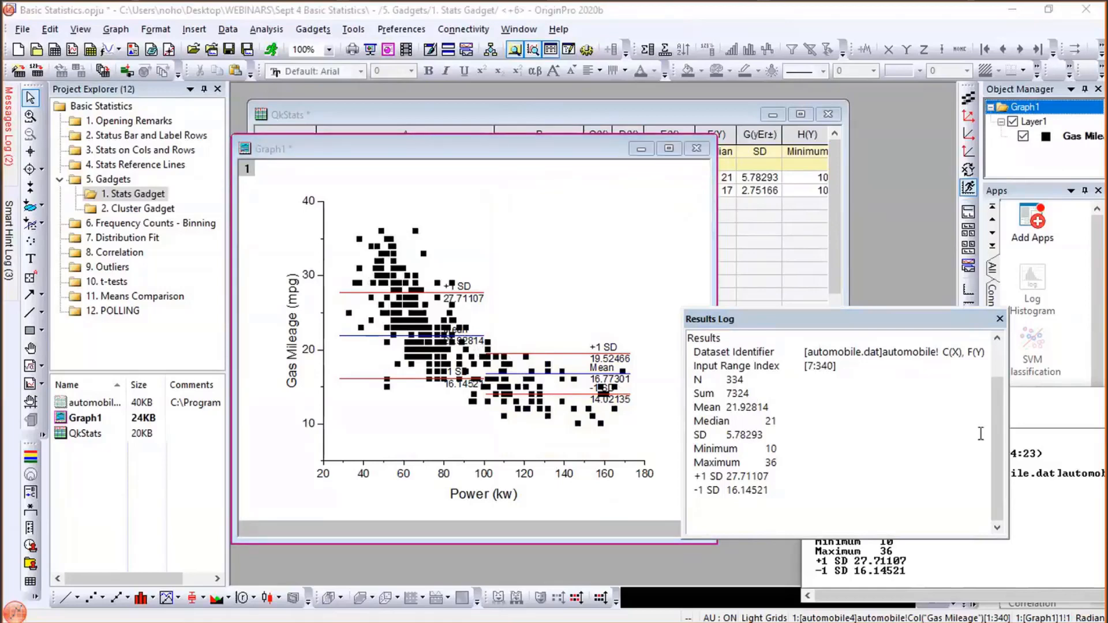
pyautogui.click(721, 112)
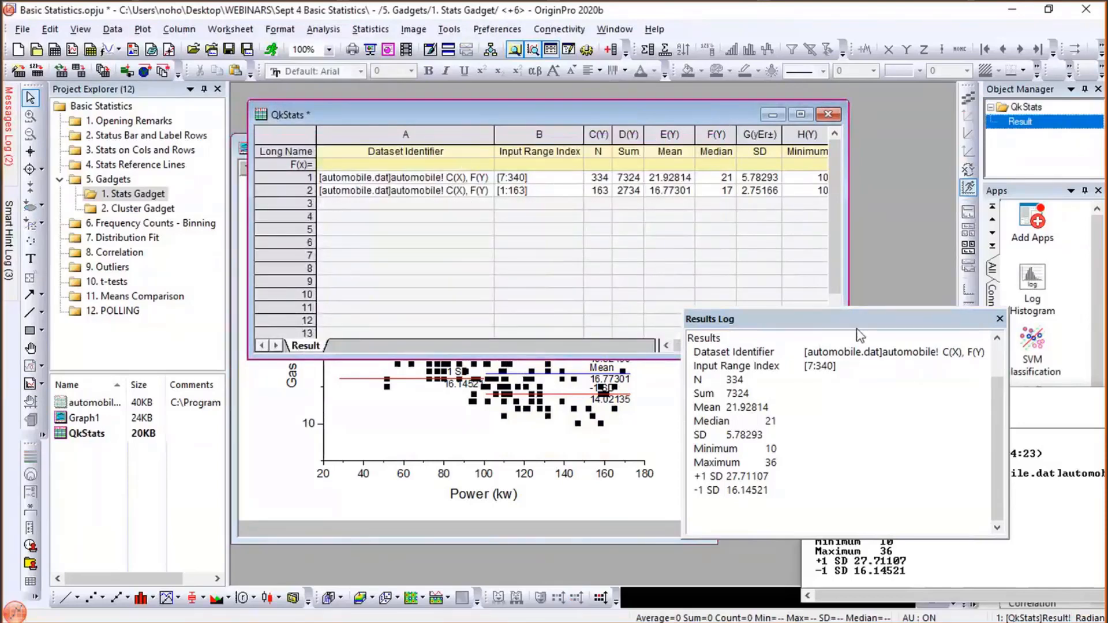
# - Open the 2. Cluster Gadget project folder and move the Graph6 window so its whole plot is uncovered
pyautogui.click(993, 393)
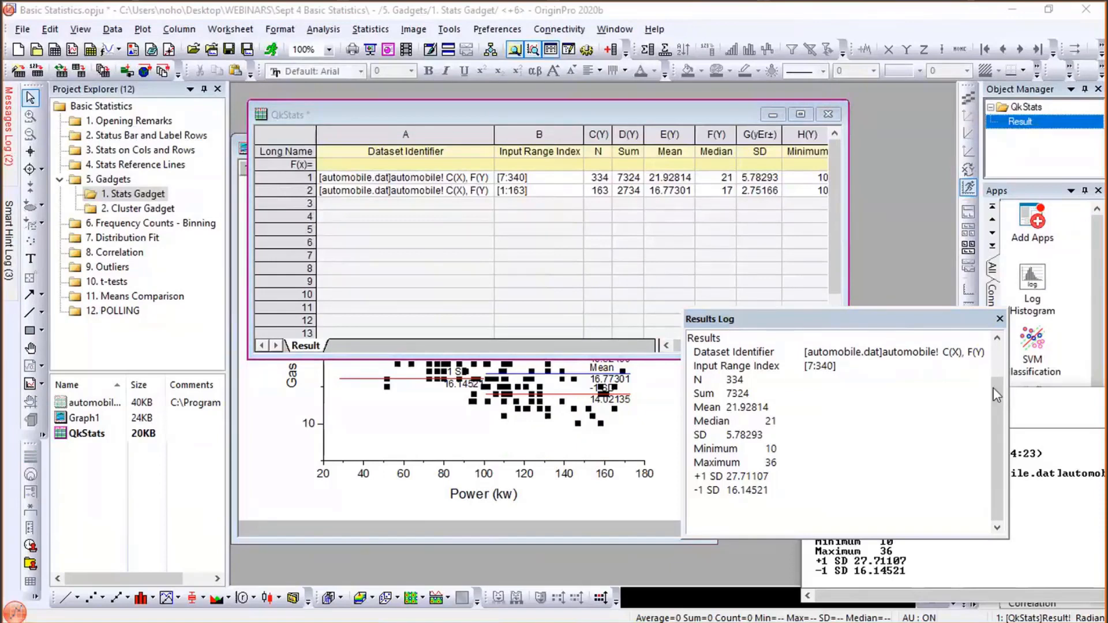
pyautogui.click(543, 516)
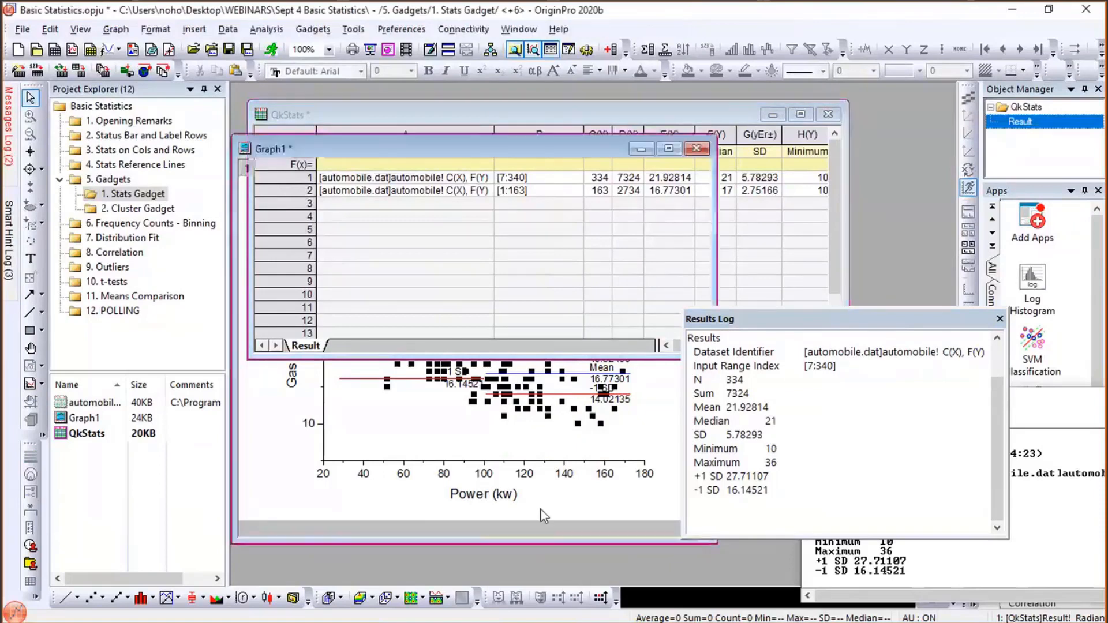
pyautogui.click(149, 211)
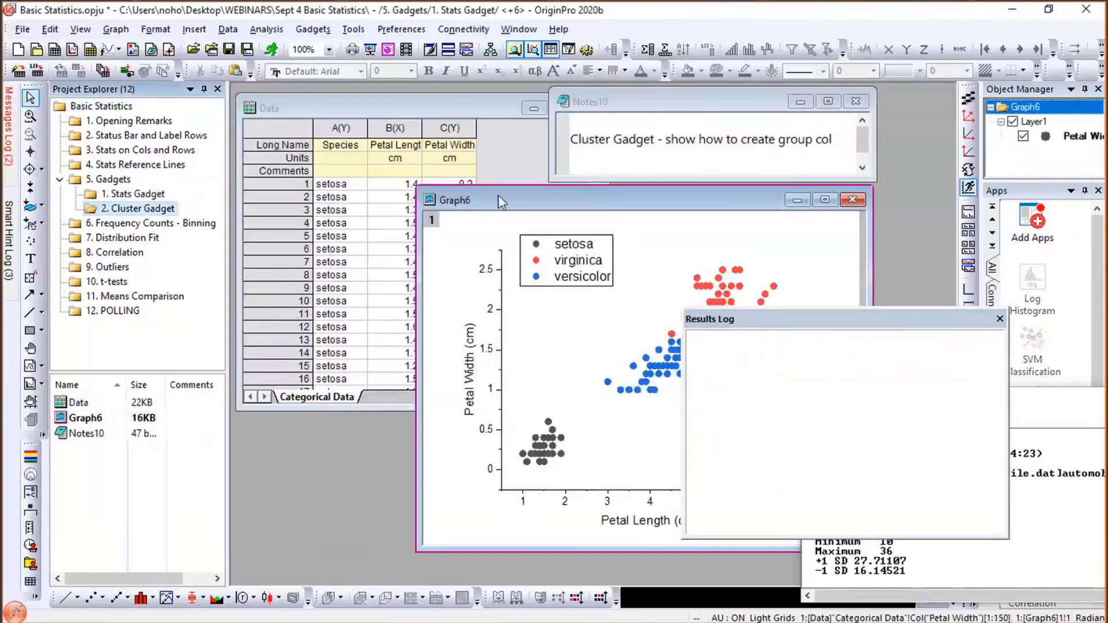
pyautogui.moveTo(497, 201); pyautogui.dragTo(316, 205)
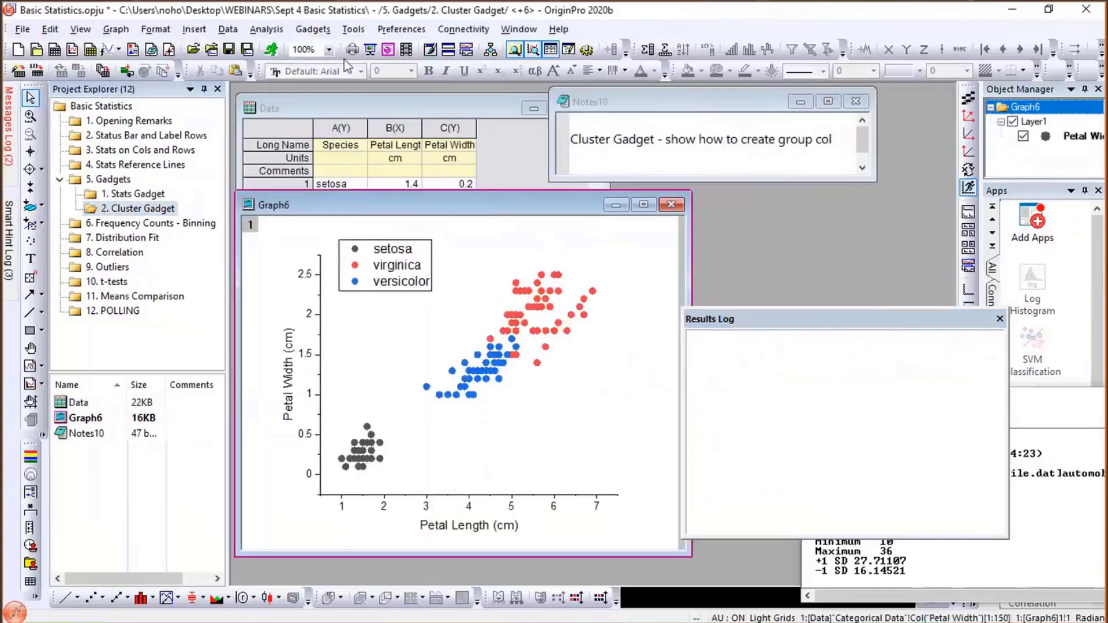
# - Move the Notes10 window clear of the Data worksheet and close the Results Log
pyautogui.click(313, 29)
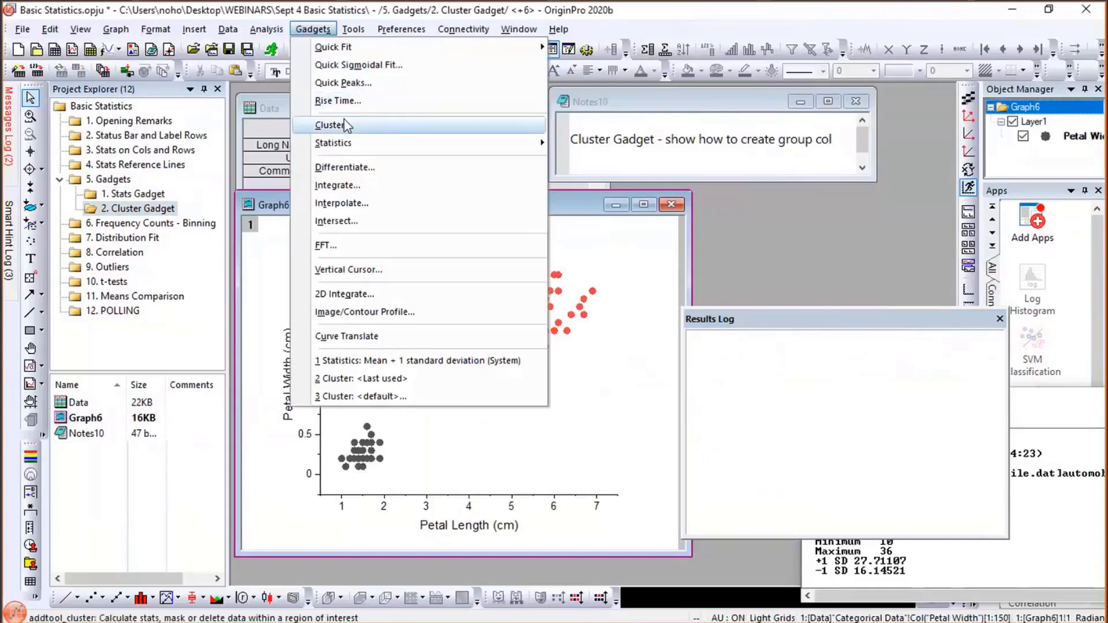
pyautogui.click(607, 105)
pyautogui.moveTo(721, 106); pyautogui.dragTo(835, 112)
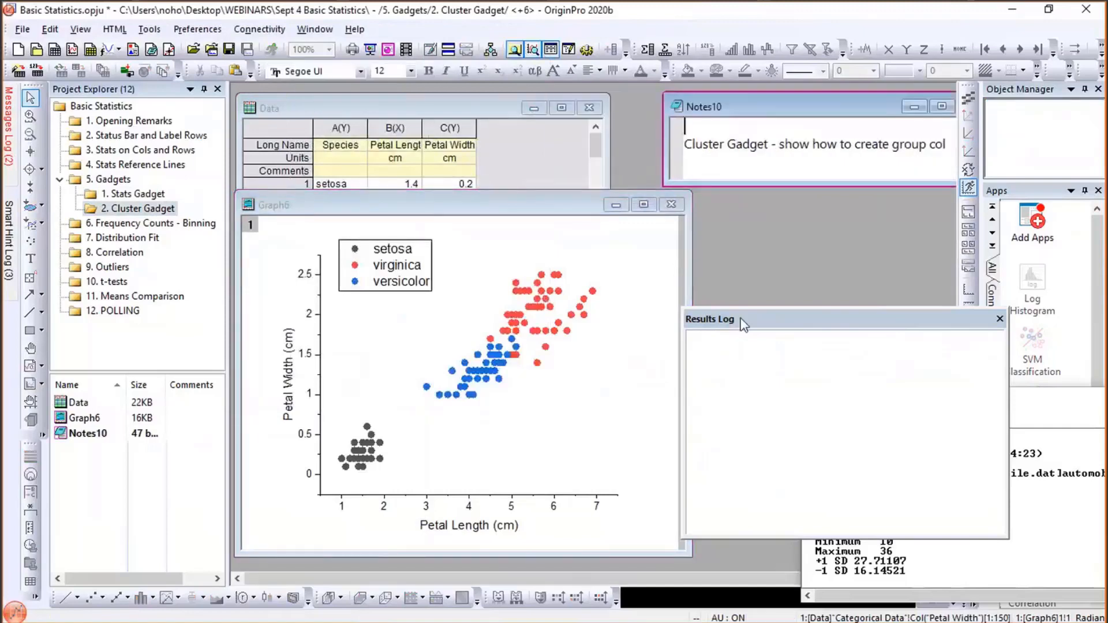
pyautogui.moveTo(740, 317); pyautogui.dragTo(543, 401)
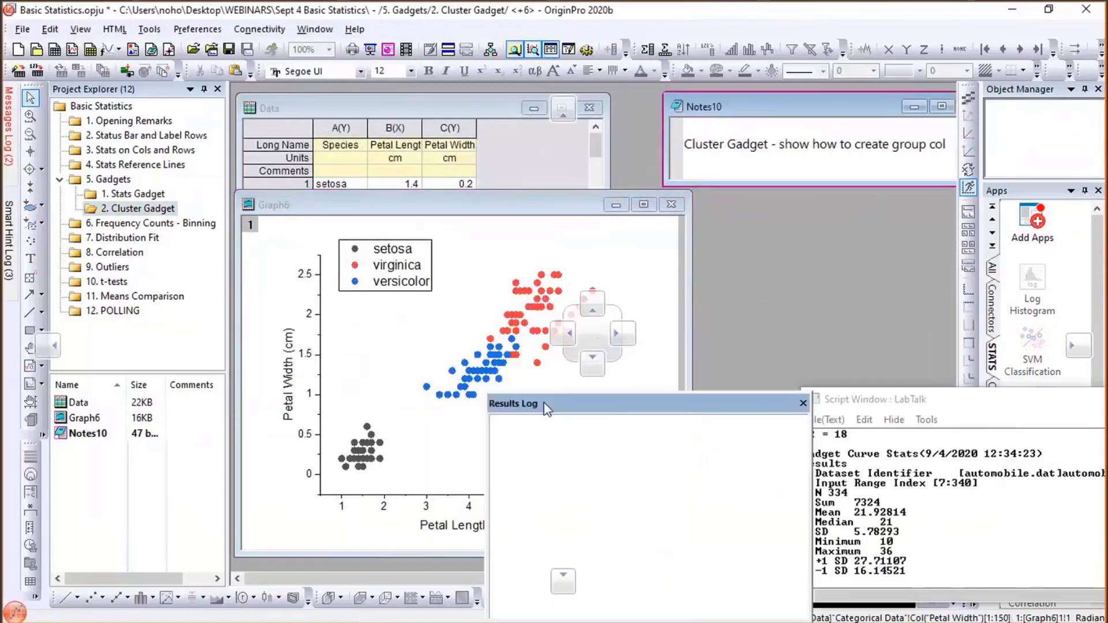
pyautogui.click(804, 402)
# - Compare the Species, Petal Length and Petal Width columns in the Data worksheet with the clusters plotted in Graph6
pyautogui.click(541, 171)
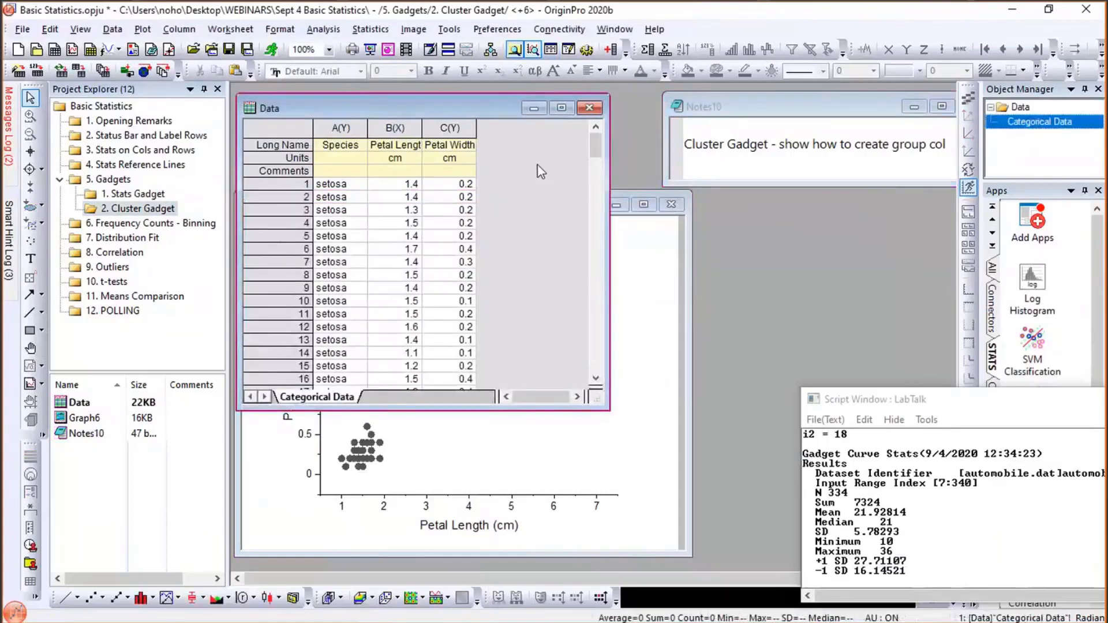
pyautogui.click(343, 533)
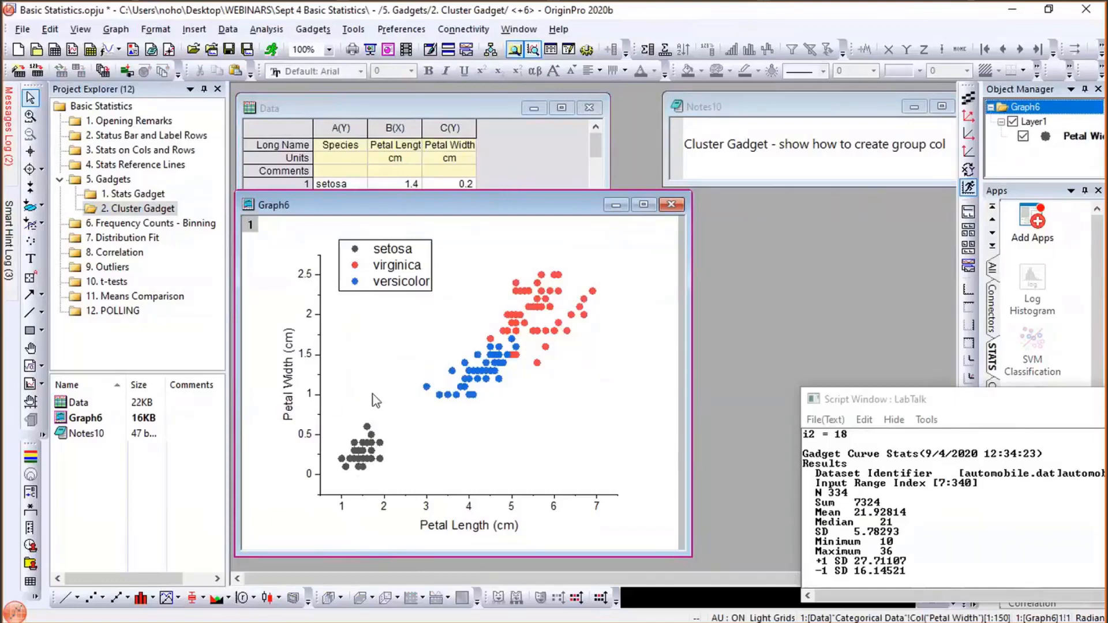
pyautogui.click(338, 185)
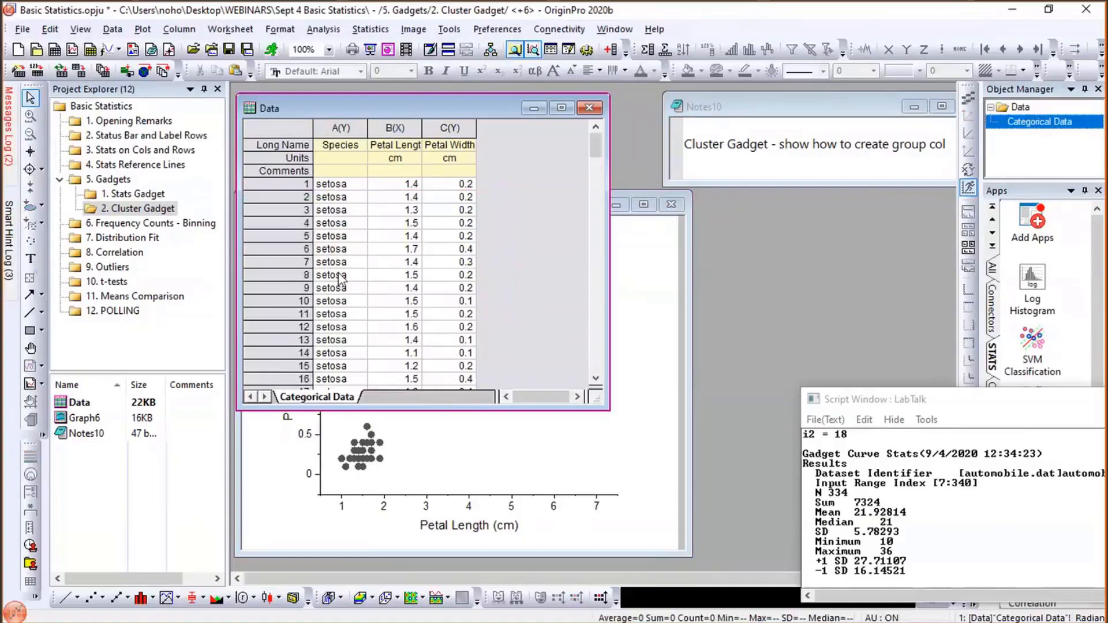
pyautogui.click(650, 380)
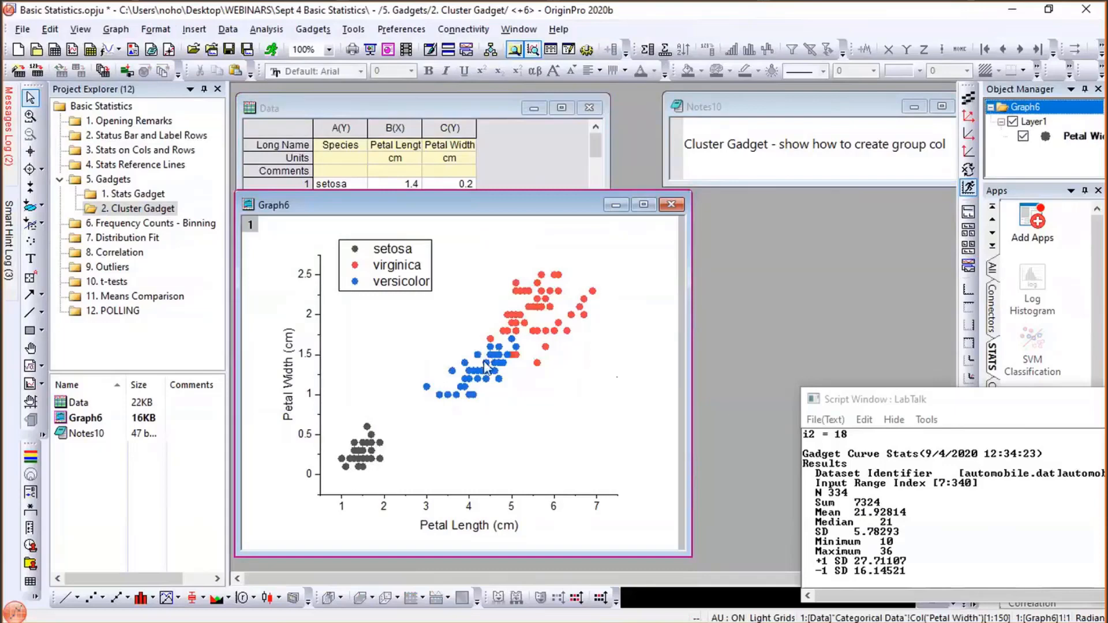
pyautogui.moveTo(509, 330)
pyautogui.click(532, 164)
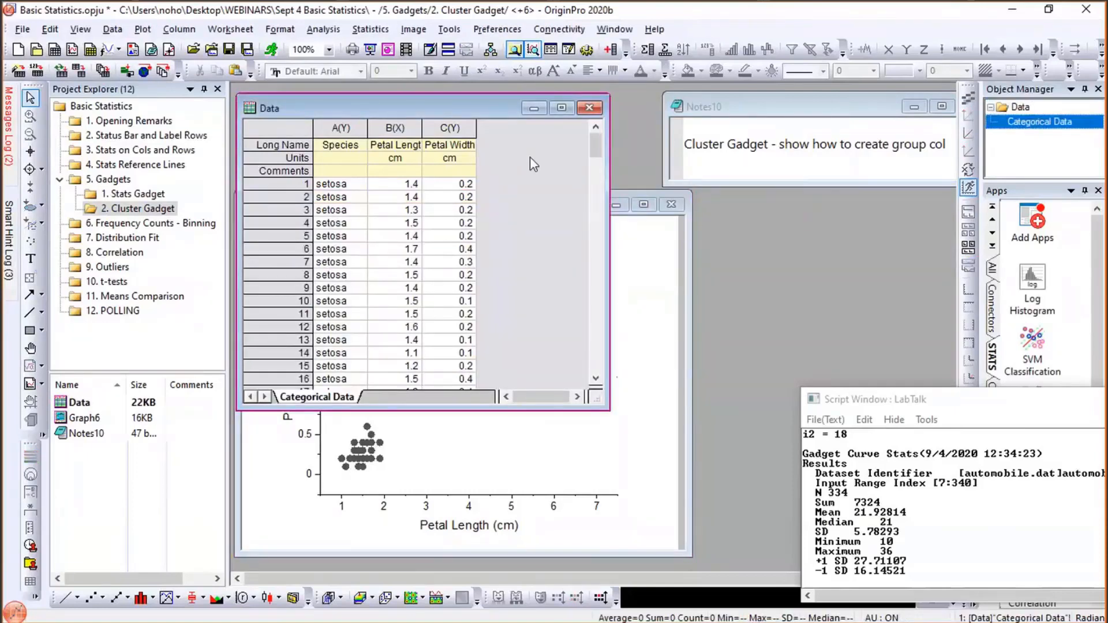
pyautogui.click(660, 319)
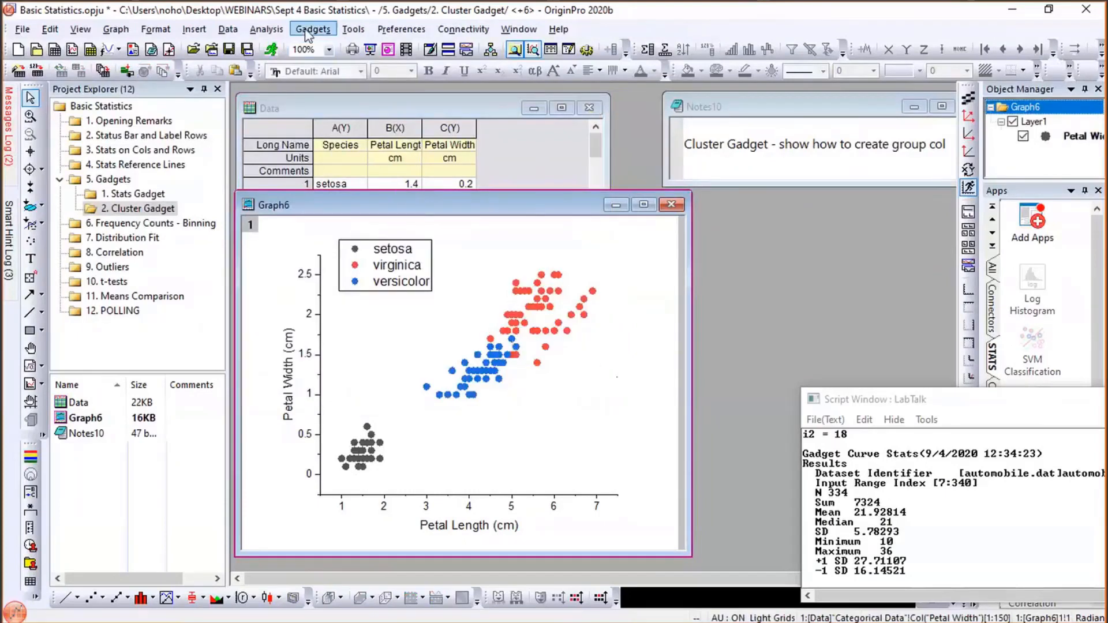
# - Add the Cluster gadget to Graph6 with its region shape set to Circle
pyautogui.click(306, 33)
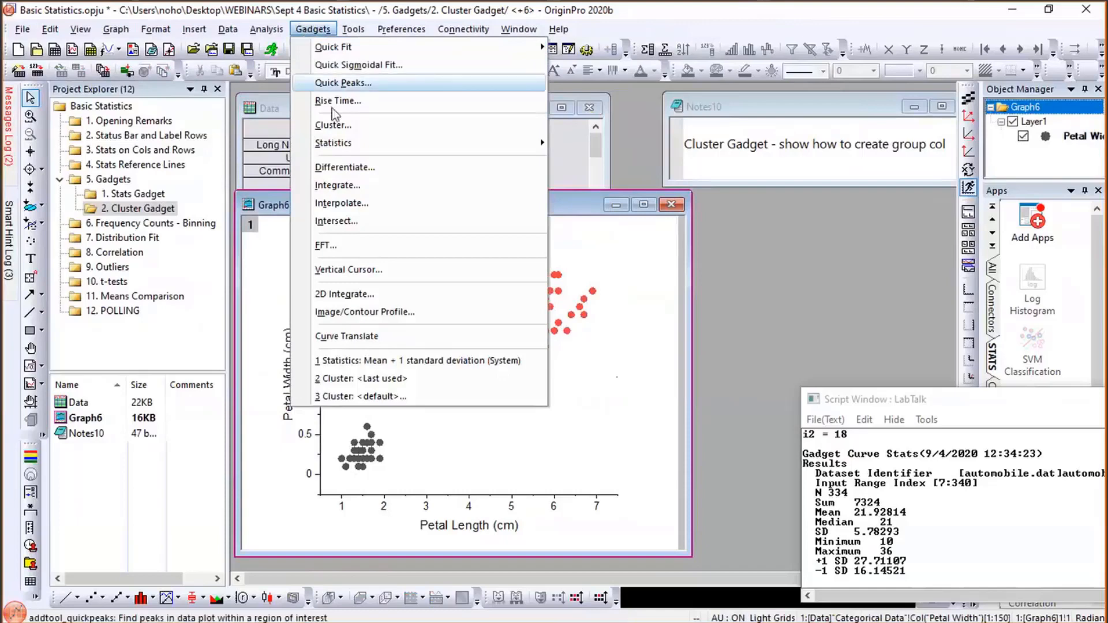
pyautogui.click(324, 125)
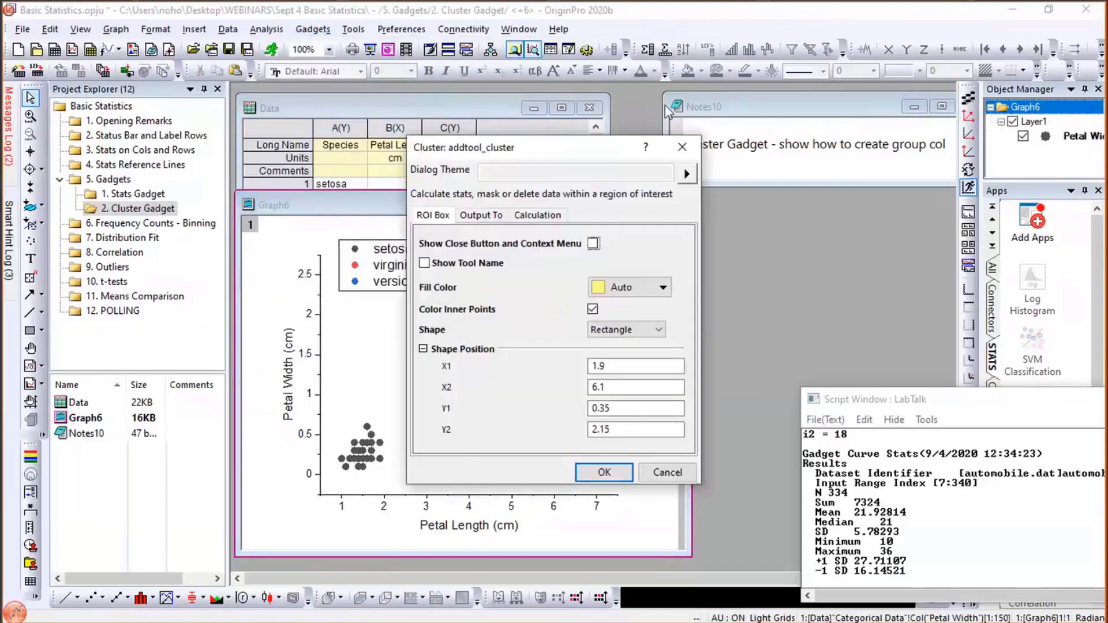
pyautogui.moveTo(493, 150); pyautogui.dragTo(703, 99)
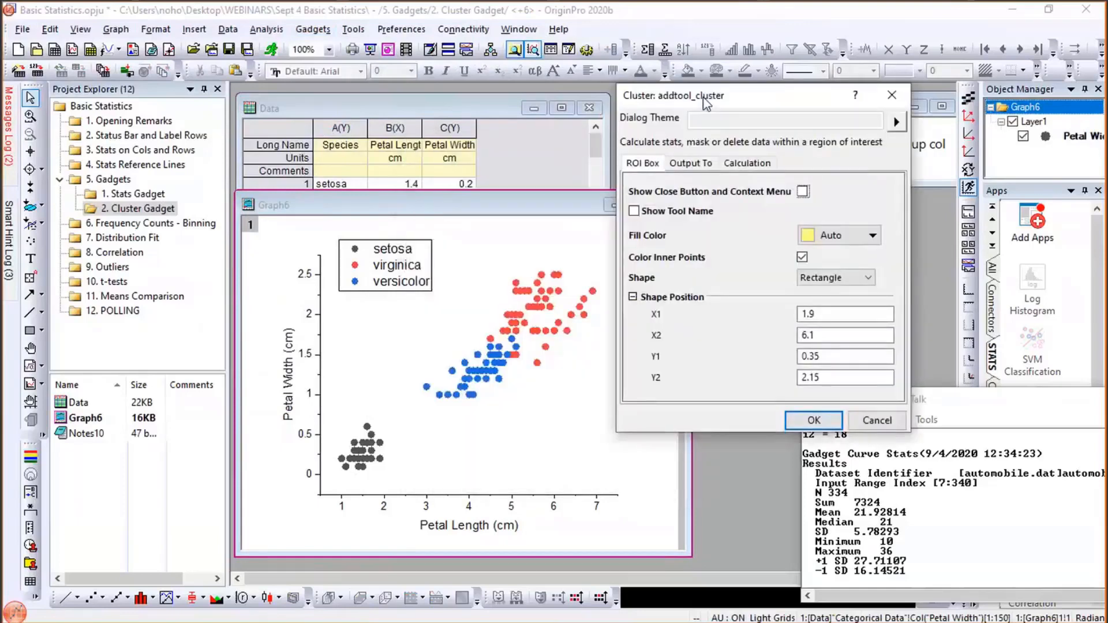
pyautogui.click(821, 278)
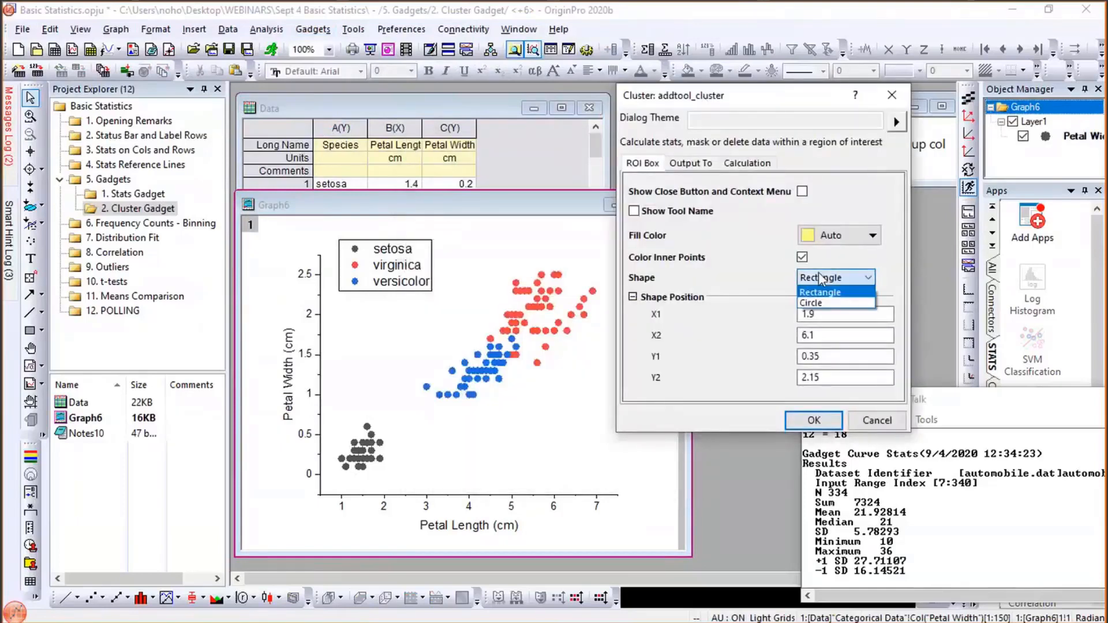
pyautogui.click(823, 304)
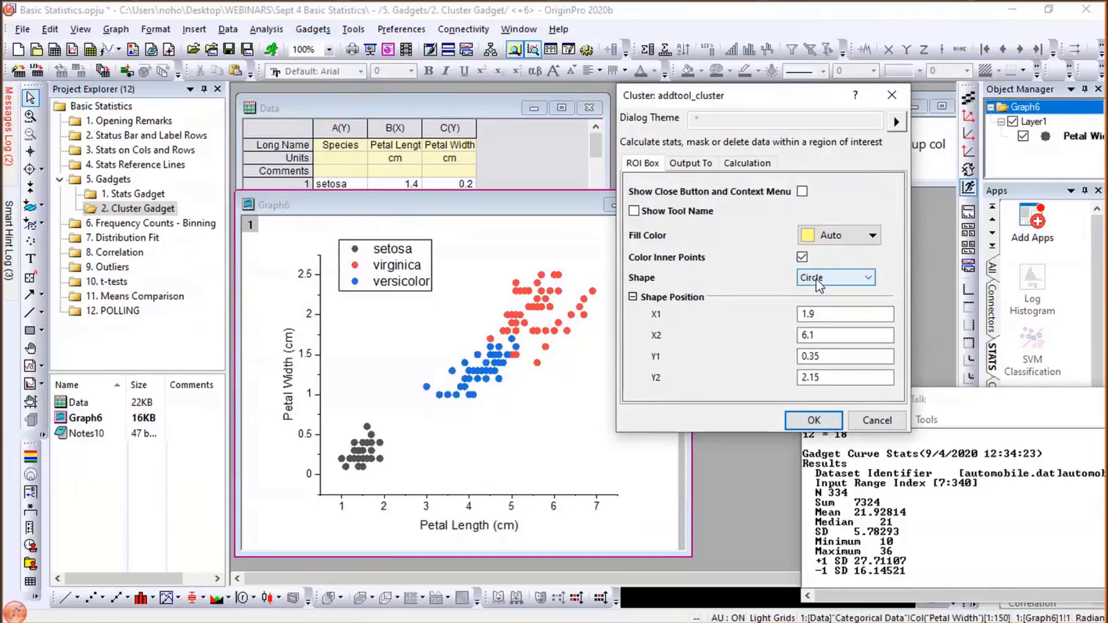
pyautogui.click(813, 420)
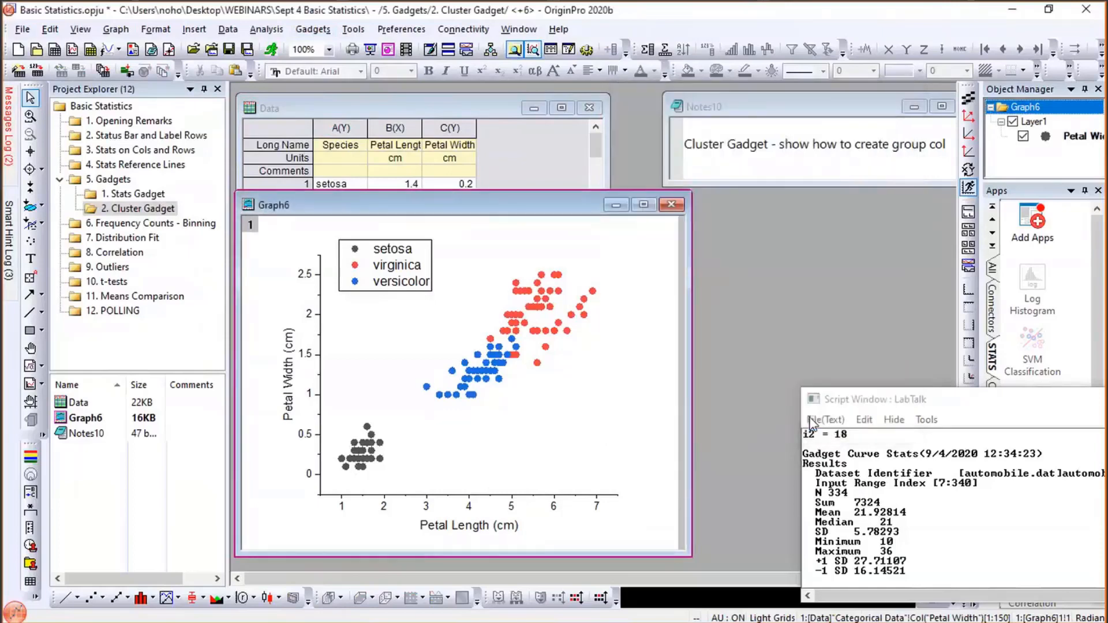
# - Shrink and move the circular region to enclose only the setosa points, spanning Petal Length from about 0.6 to 3 cm
pyautogui.moveTo(424, 362); pyautogui.dragTo(354, 420)
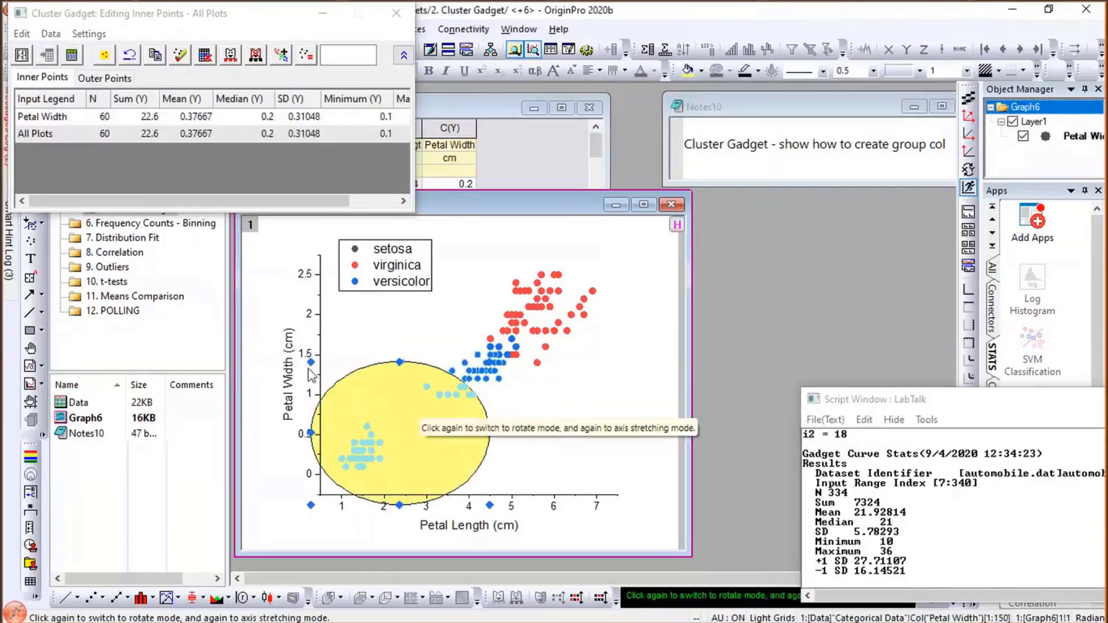
pyautogui.moveTo(311, 362); pyautogui.dragTo(368, 403)
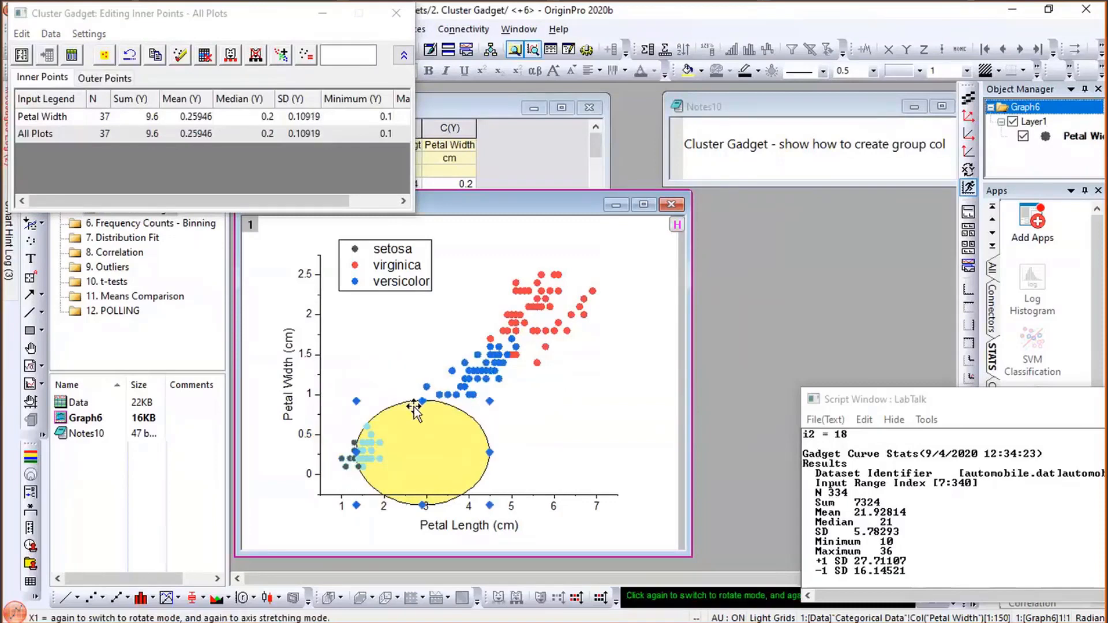
pyautogui.moveTo(416, 437); pyautogui.dragTo(381, 439)
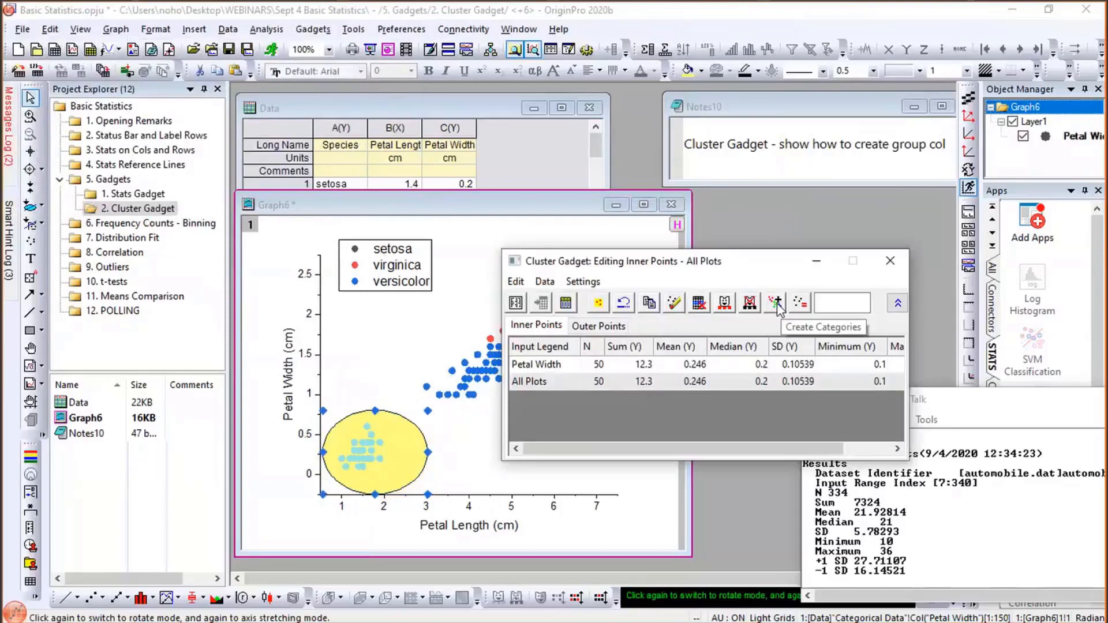
# - Create a category from the enclosed points with group name CONFIRMED and category SETOSA
pyautogui.click(776, 302)
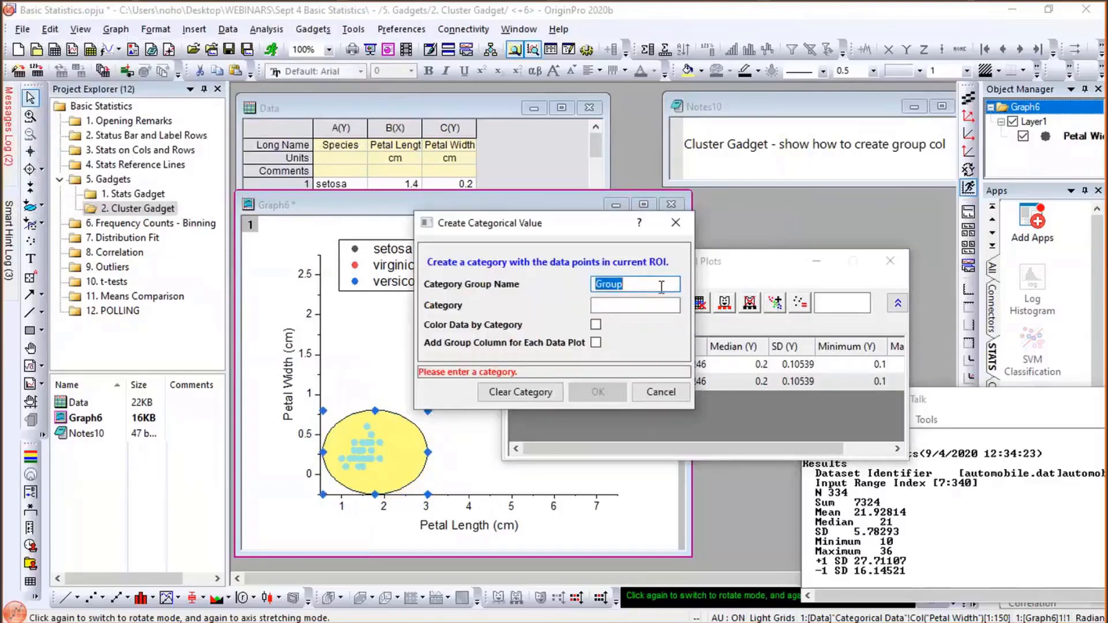
pyautogui.write('CONFIRMED')
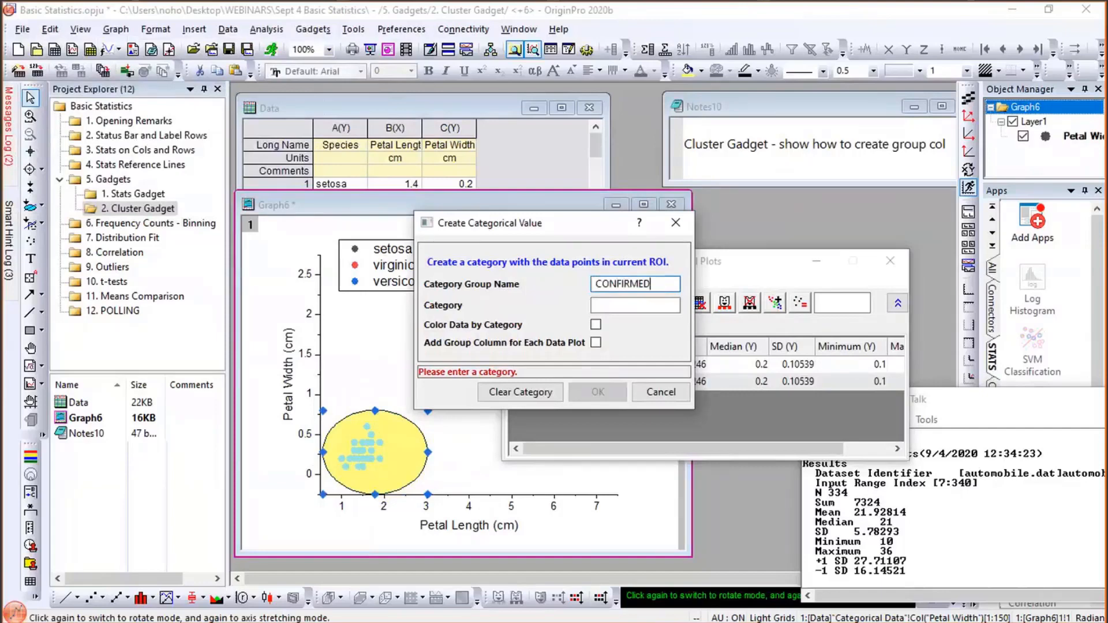
pyautogui.click(642, 305)
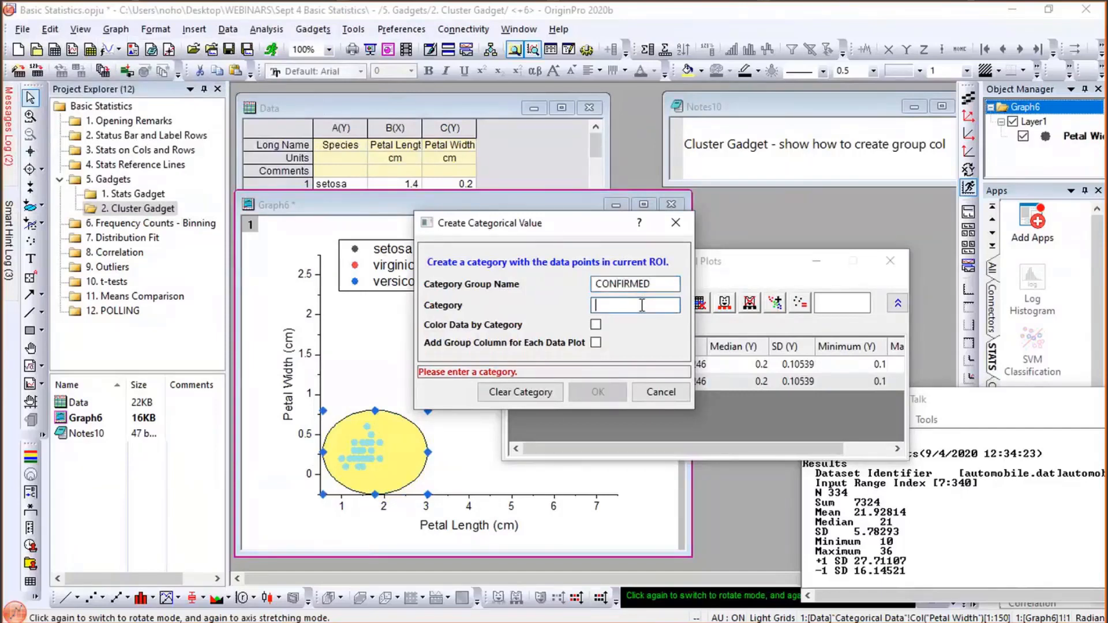
pyautogui.write('SETOSA')
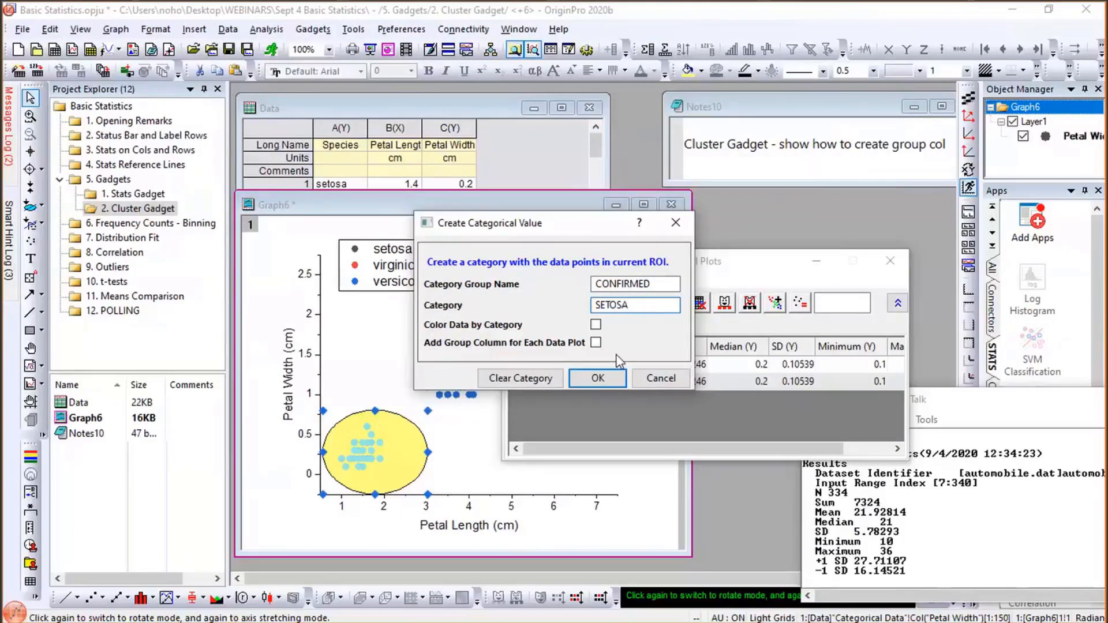
pyautogui.click(598, 379)
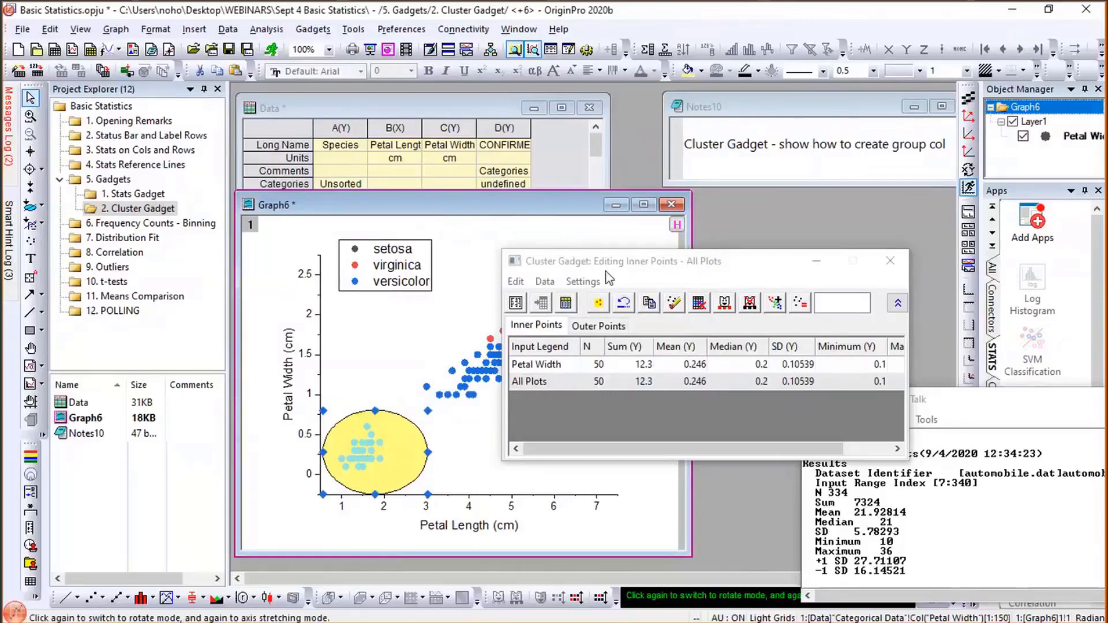
# - Widen the CONFIRMED column in the Data worksheet to show its full name, and return to Graph6
pyautogui.click(538, 152)
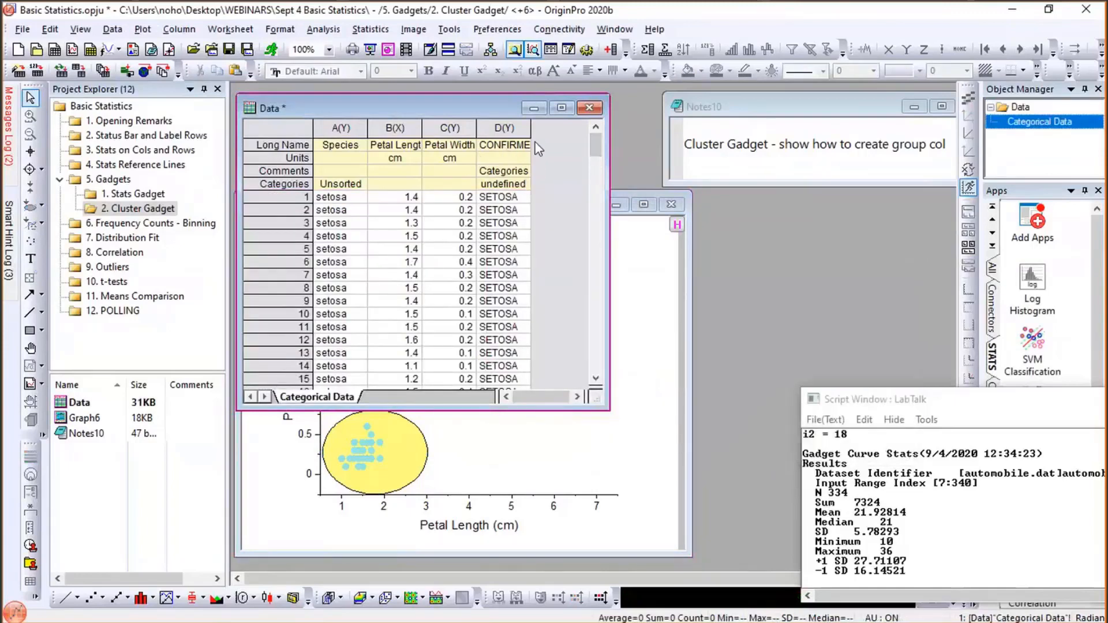
pyautogui.moveTo(530, 128); pyautogui.dragTo(613, 190)
pyautogui.click(659, 264)
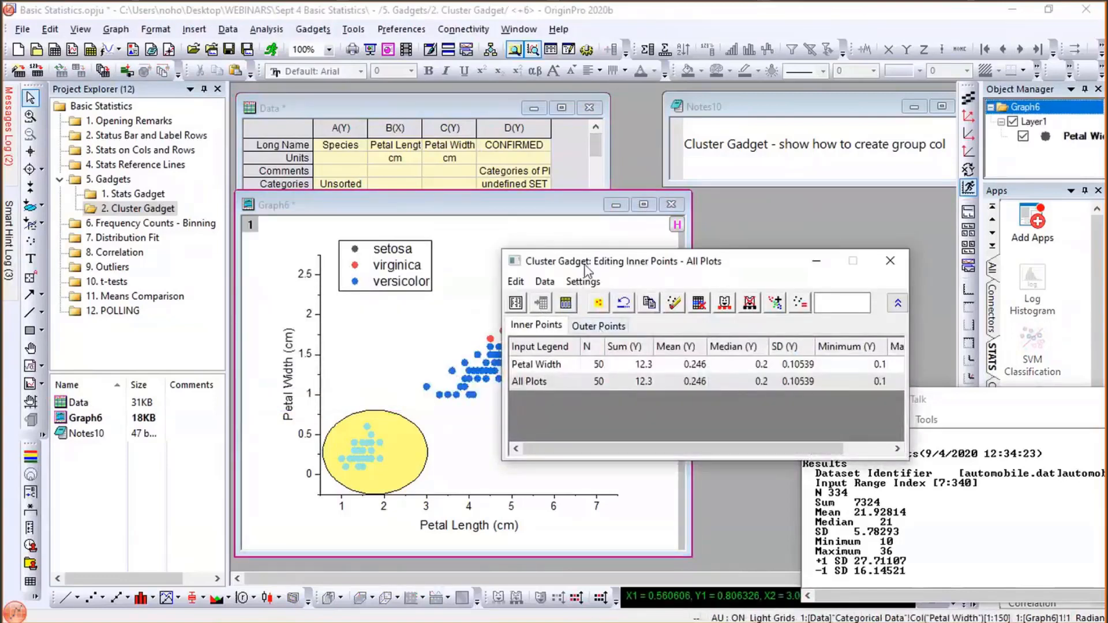
# - Move the circular region onto the versicolor points, spanning Petal Length from about 2.3 to 4.8 cm, and reposition the gadget window
pyautogui.moveTo(612, 261); pyautogui.dragTo(723, 208)
pyautogui.moveTo(375, 454); pyautogui.dragTo(449, 394)
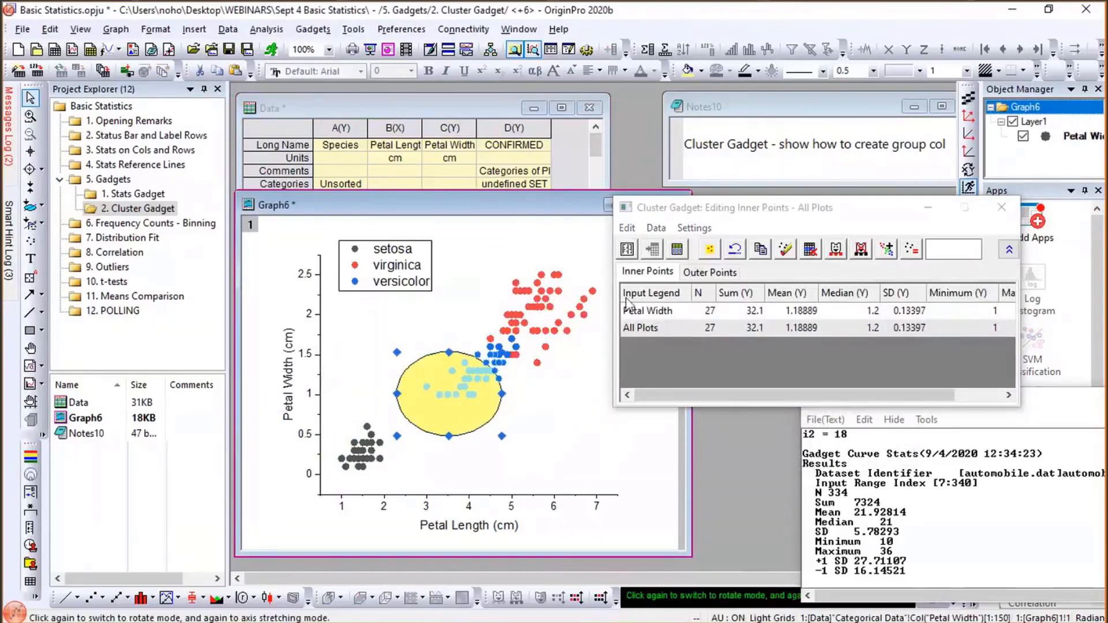
pyautogui.moveTo(704, 207); pyautogui.dragTo(576, 318)
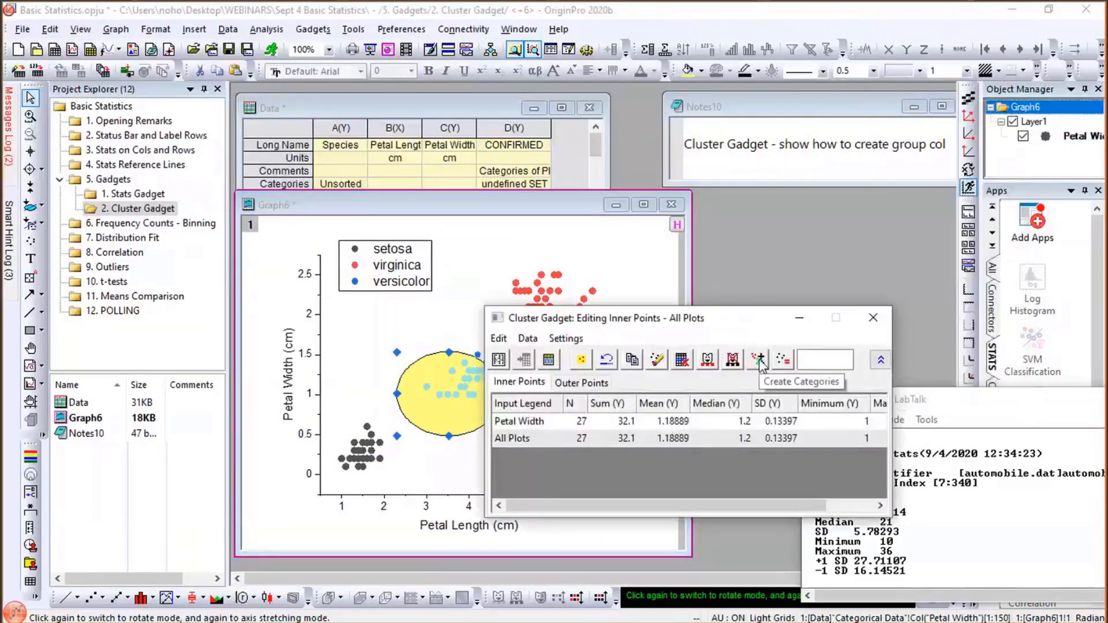
# - Create the category VERSICOLOR in the CONFIRMED group from the points inside the moved region
pyautogui.click(760, 361)
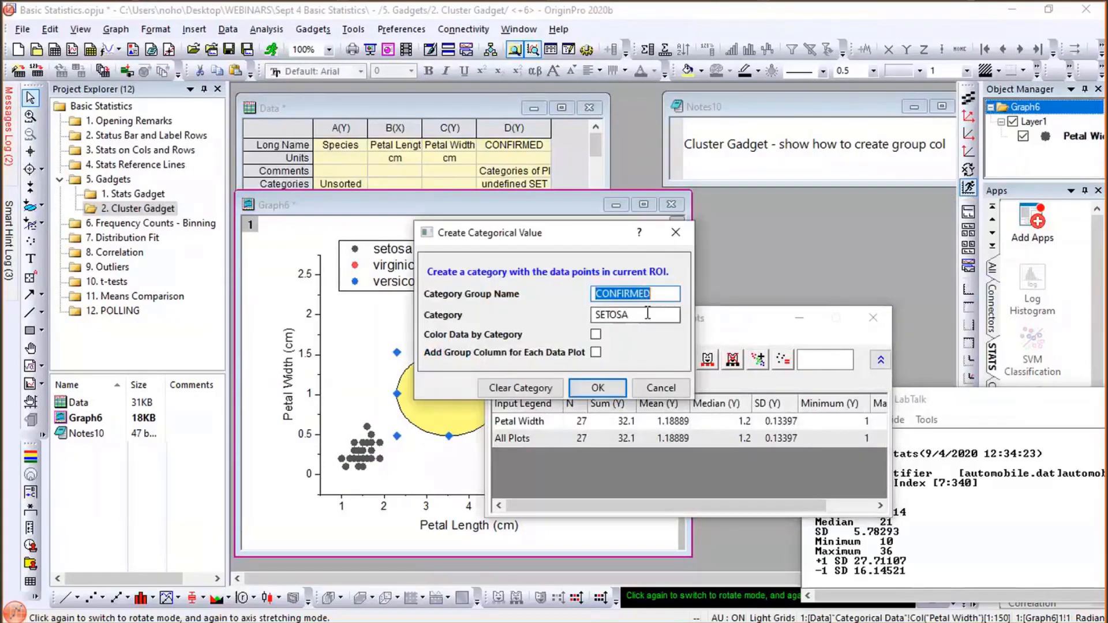
pyautogui.moveTo(646, 314); pyautogui.dragTo(573, 314)
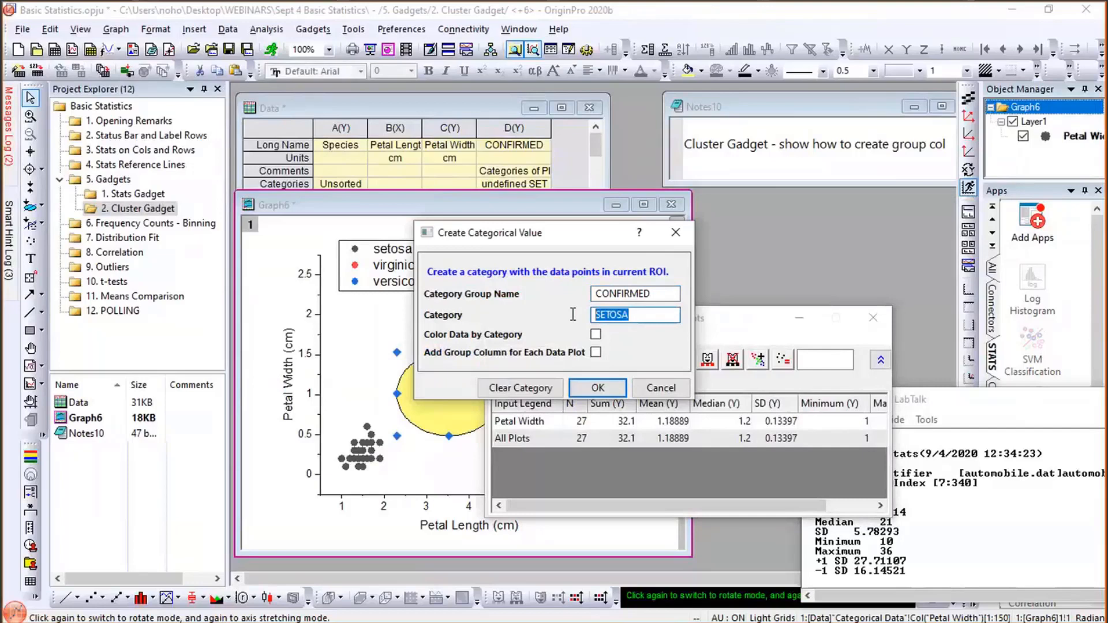
pyautogui.write('VERSICOLOR')
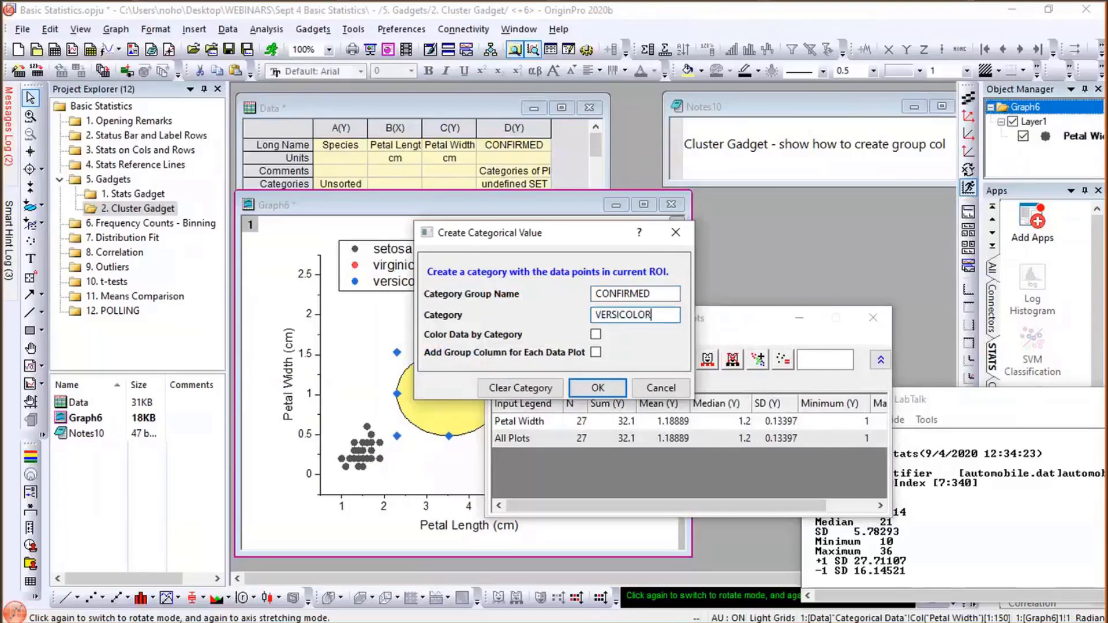
pyautogui.click(596, 387)
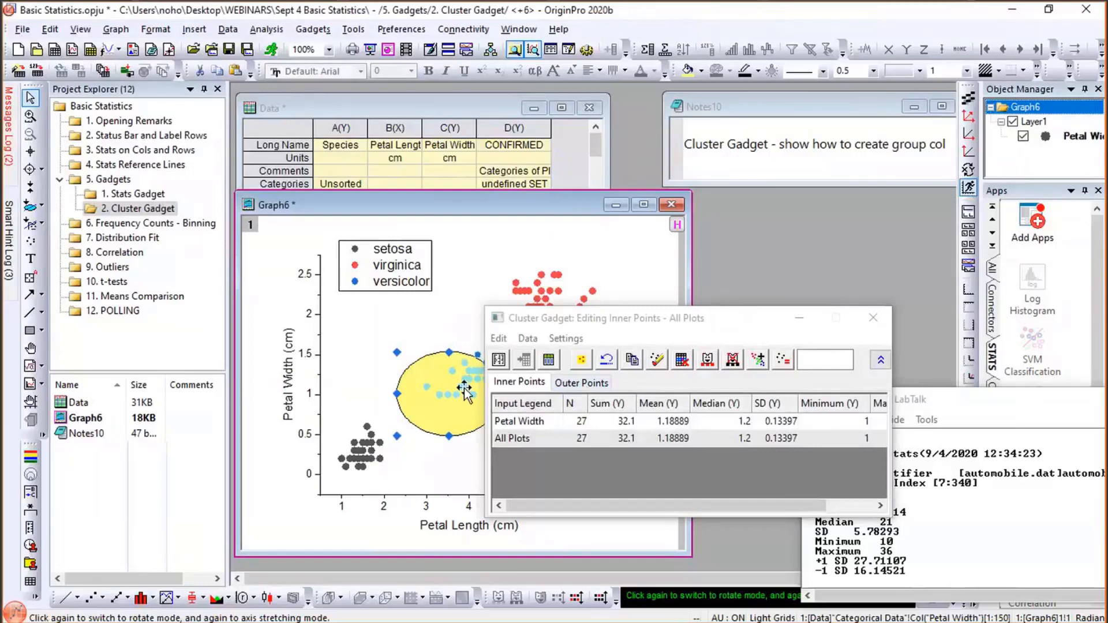
# - Move the circular region onto the virginica points, spanning Petal Length from about 5.1 to 7.6 cm, and reposition the gadget window below it
pyautogui.click(562, 324)
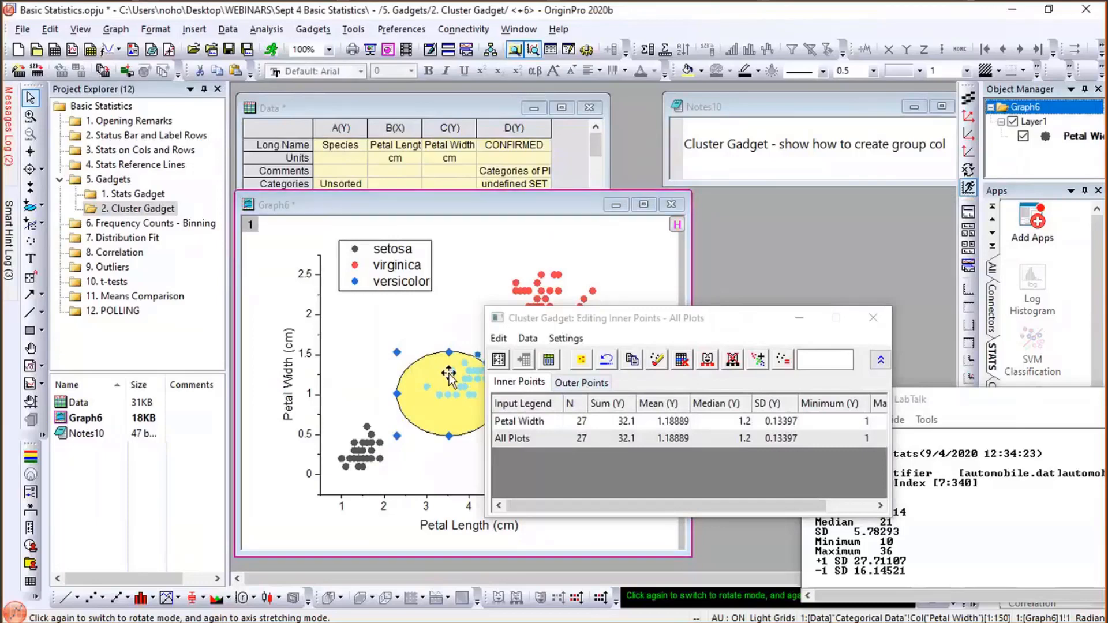
pyautogui.moveTo(422, 366); pyautogui.dragTo(540, 267)
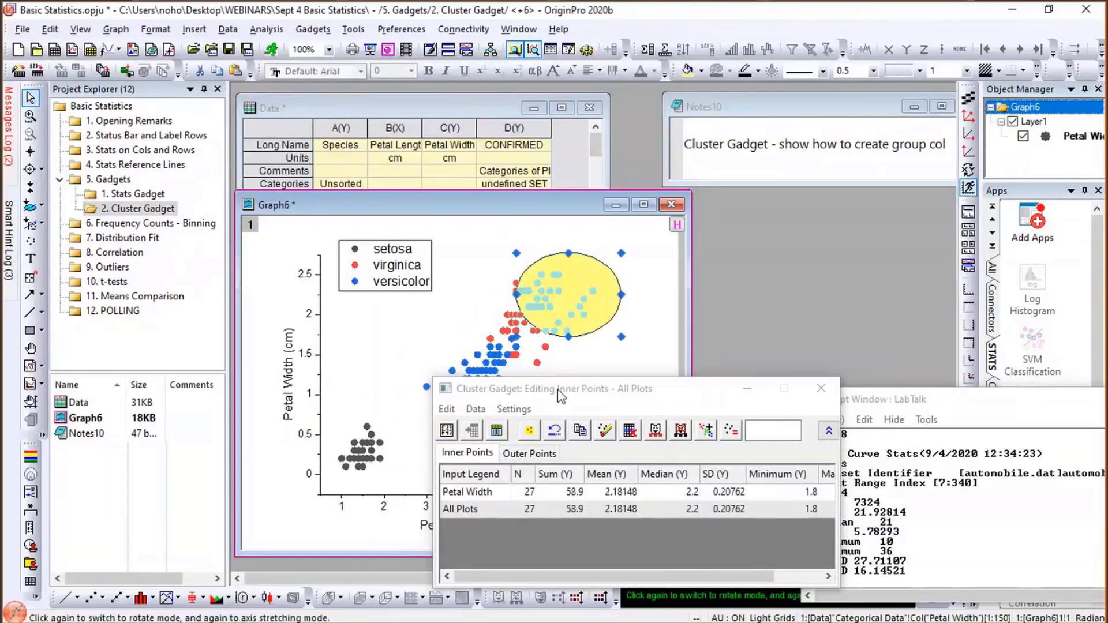
pyautogui.moveTo(558, 390); pyautogui.dragTo(497, 369)
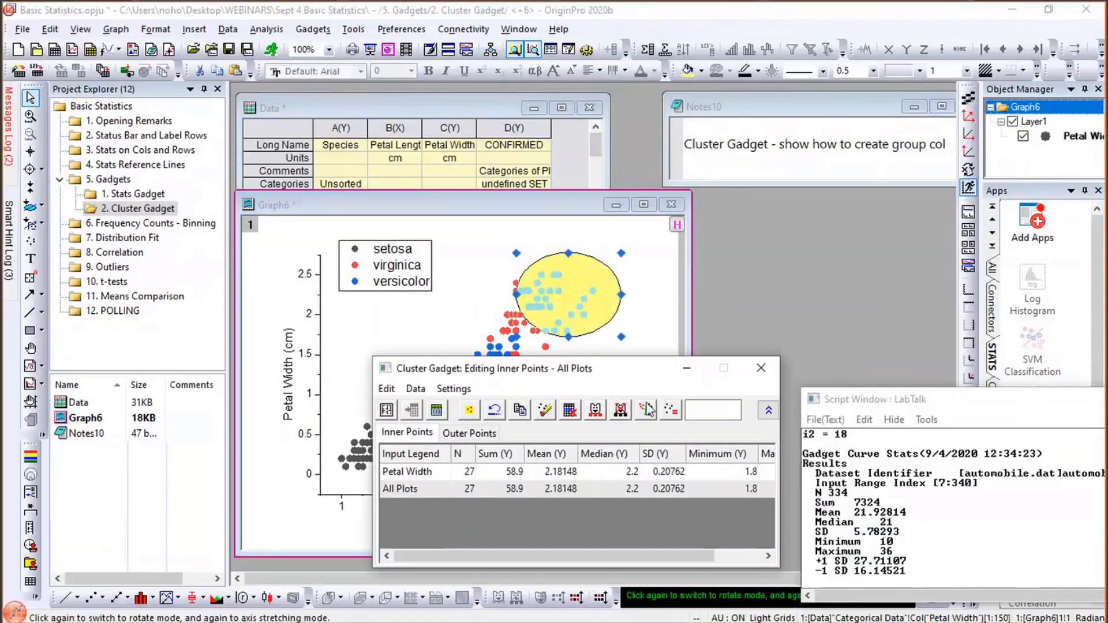
# - Create the category VIRGINICA in the CONFIRMED group from the points inside the region, and close the Cluster gadget
pyautogui.click(647, 409)
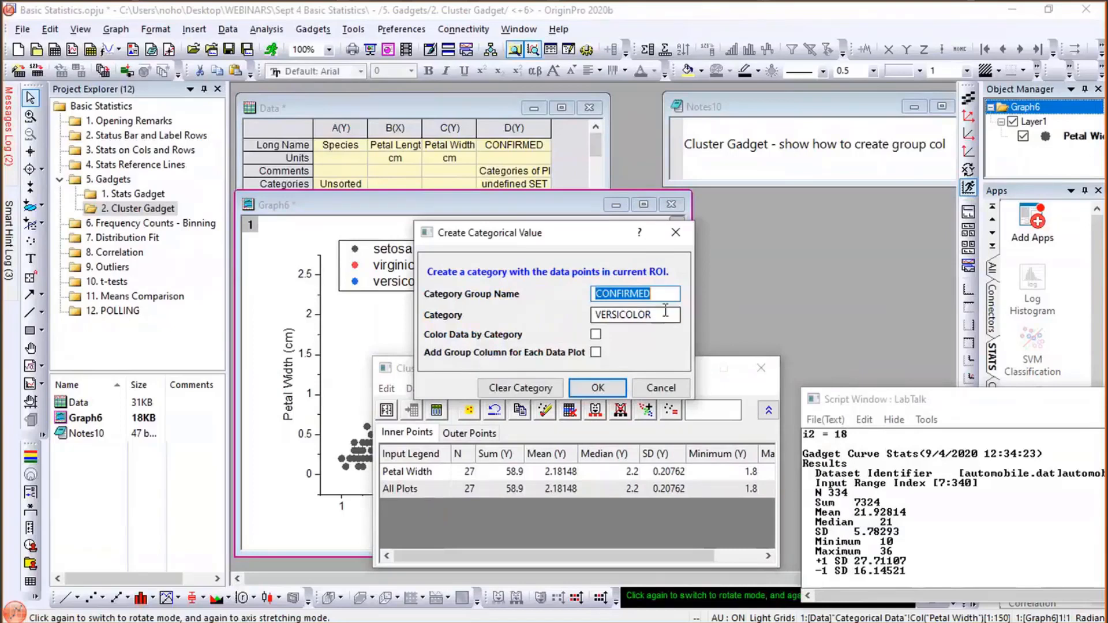
pyautogui.moveTo(652, 315); pyautogui.dragTo(590, 311)
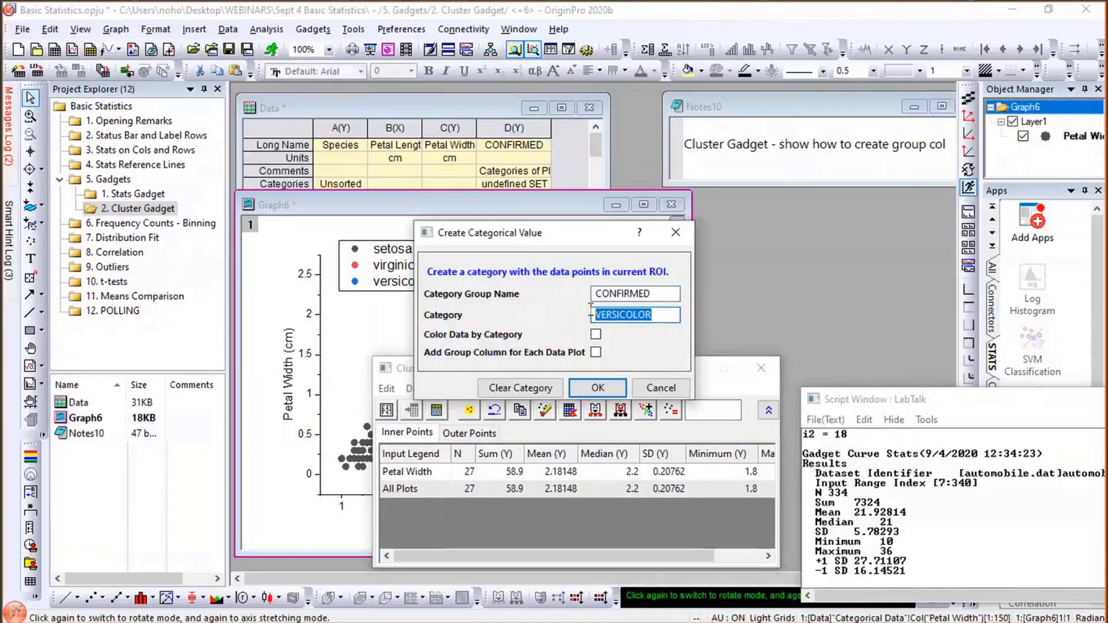
pyautogui.write('VIRGINICA')
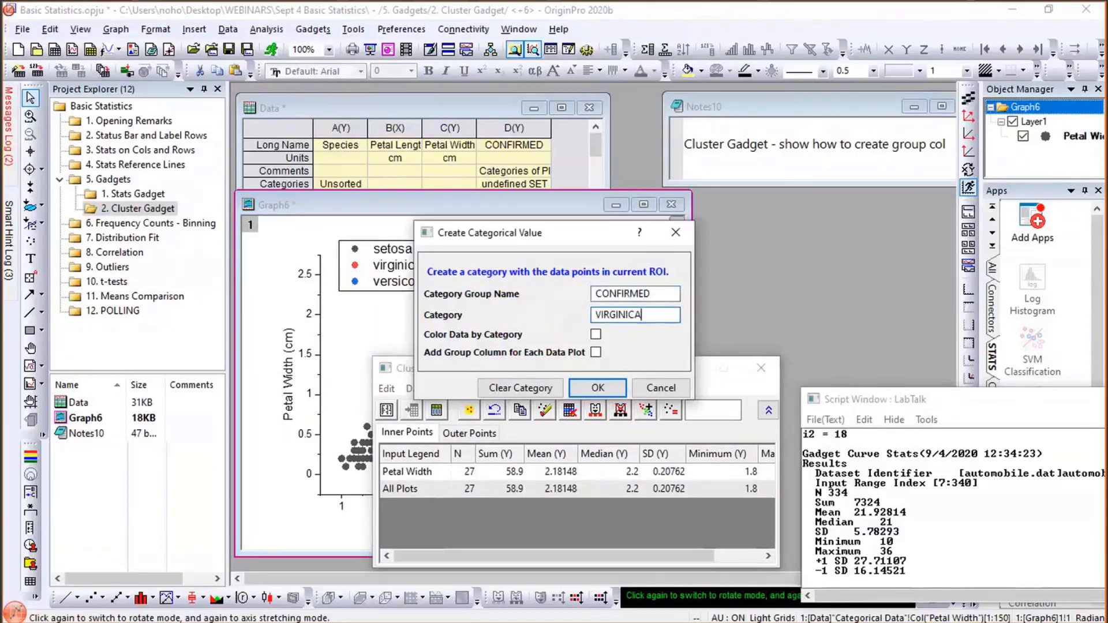
pyautogui.click(597, 388)
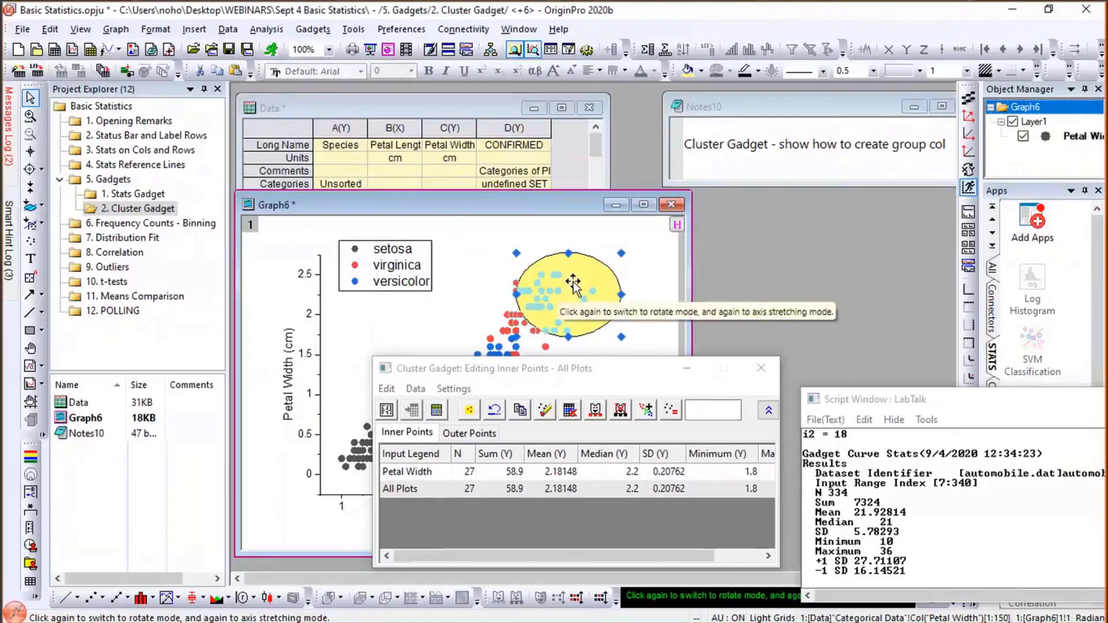
pyautogui.moveTo(573, 286); pyautogui.dragTo(552, 297)
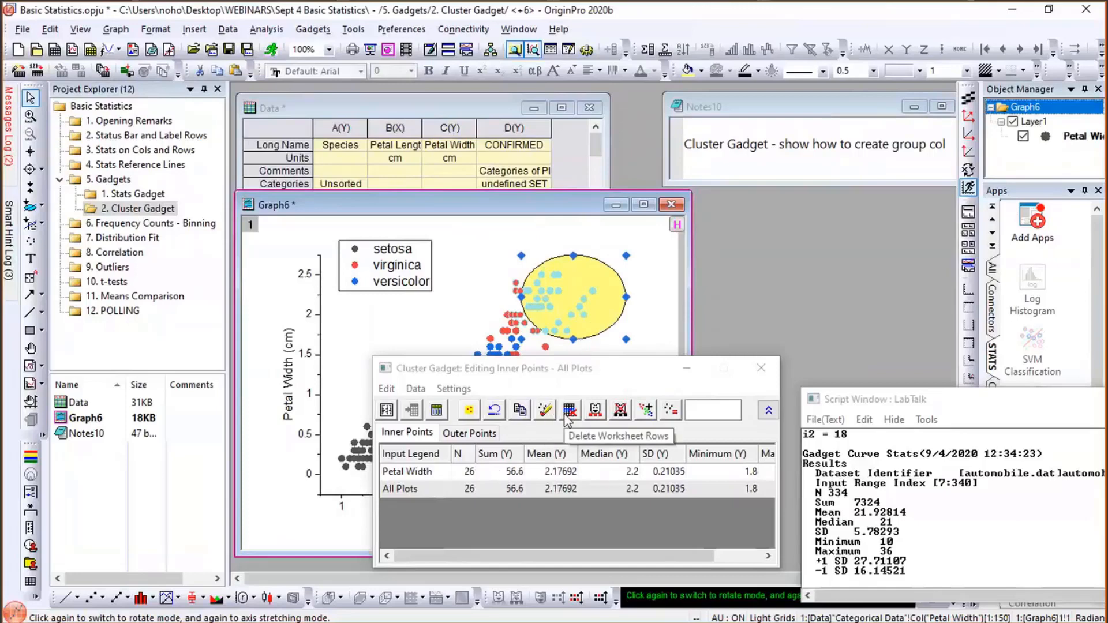
pyautogui.click(761, 368)
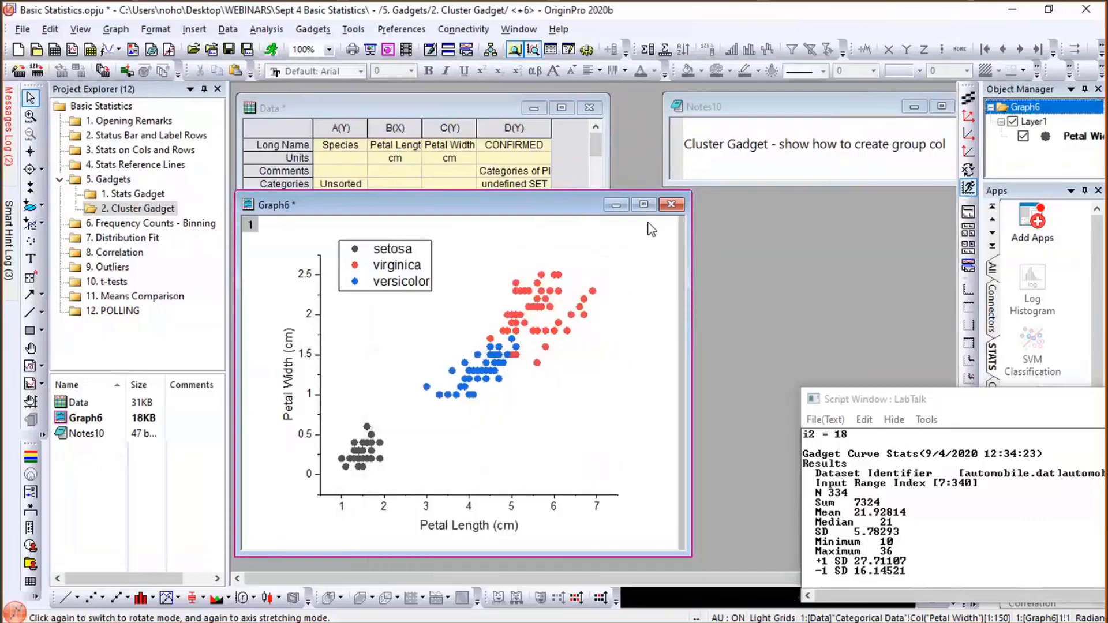
# - Enlarge the Data worksheet window to examine the CONFIRMED categories past row 49, and return to Graph6
pyautogui.click(570, 170)
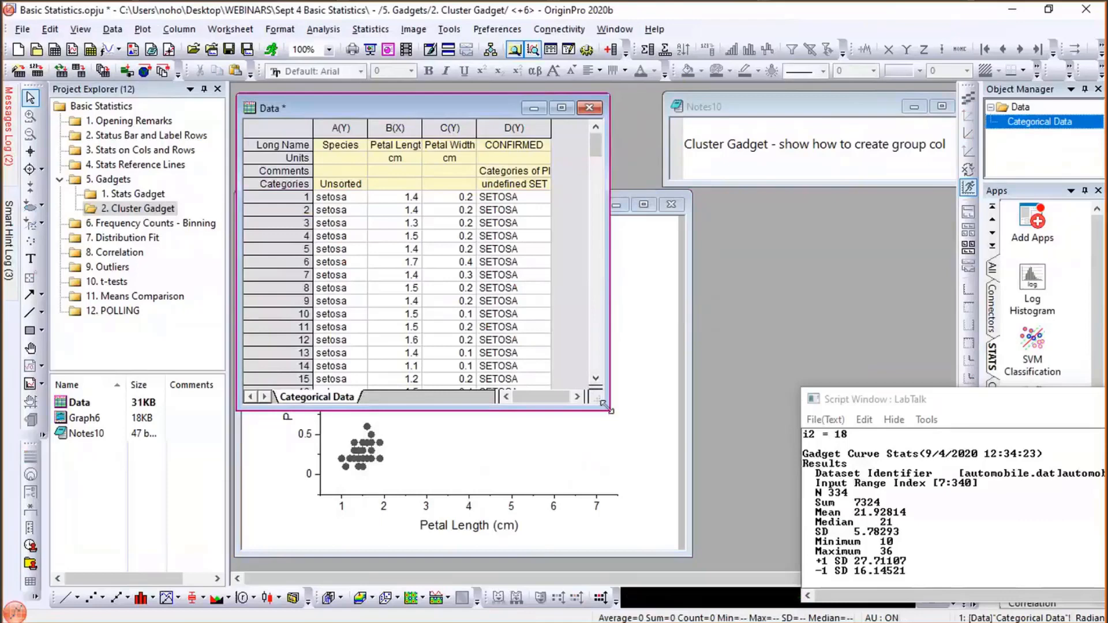
pyautogui.moveTo(610, 414); pyautogui.dragTo(732, 463)
pyautogui.moveTo(720, 155); pyautogui.dragTo(719, 252)
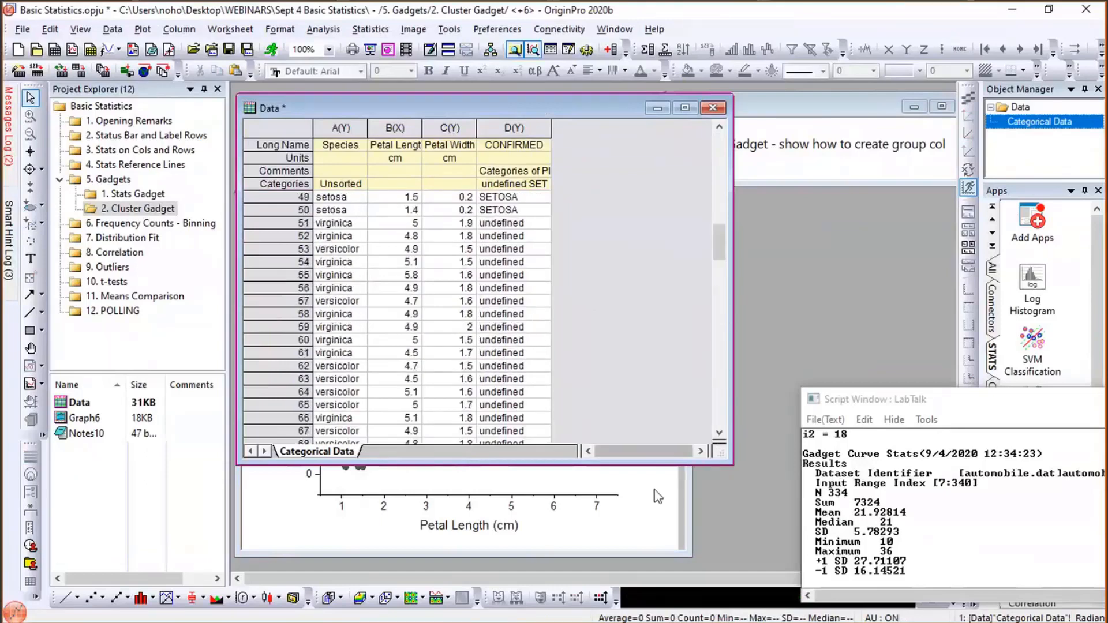
pyautogui.click(643, 491)
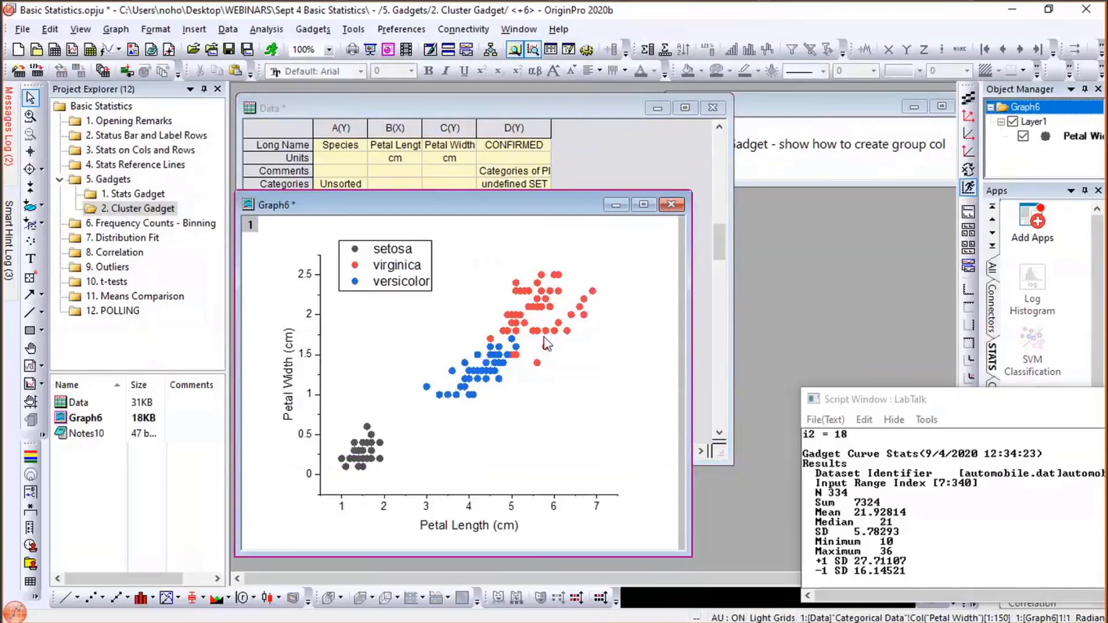
pyautogui.click(999, 171)
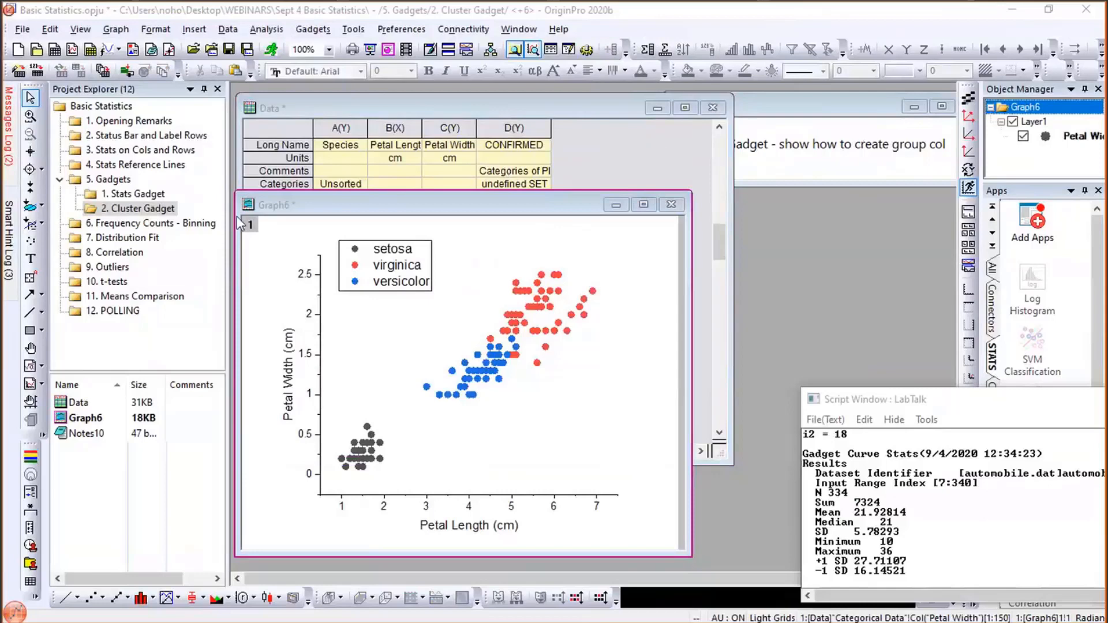
# - Open the 6. Frequency Counts - Binning folder and widen the first column of Book4 to show the full name player_height
pyautogui.click(190, 224)
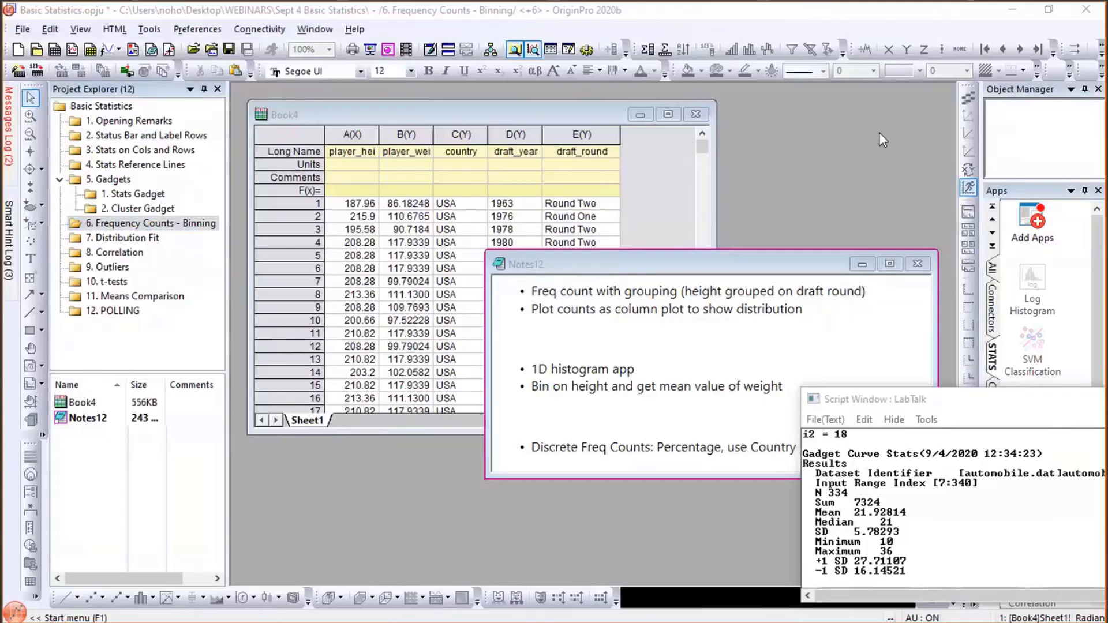
pyautogui.click(367, 107)
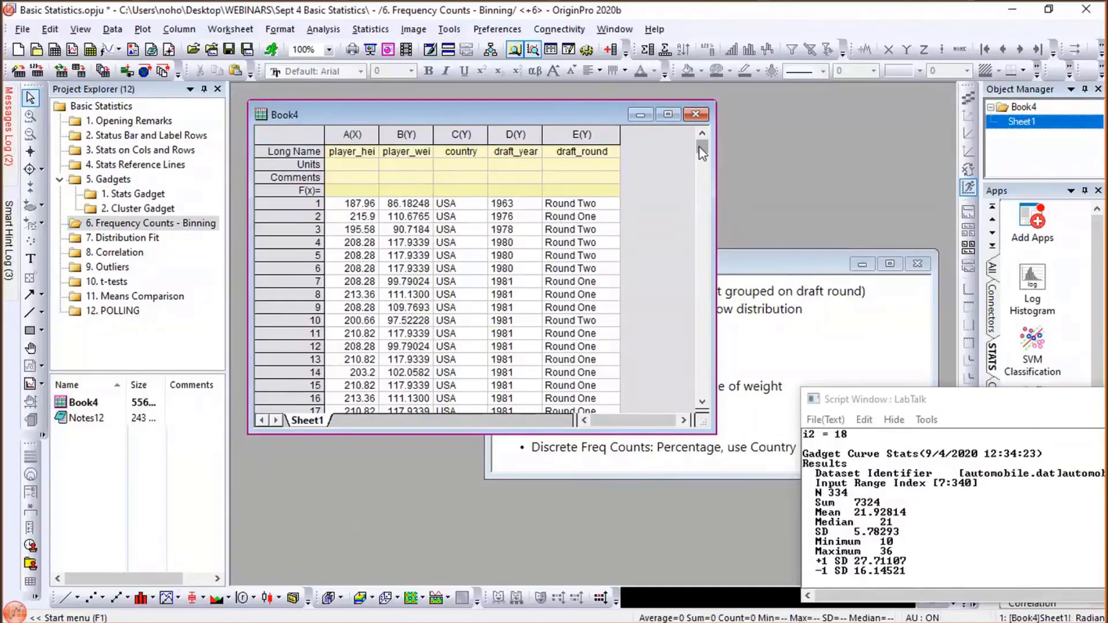
pyautogui.moveTo(701, 153); pyautogui.dragTo(722, 139)
pyautogui.doubleClick(379, 134)
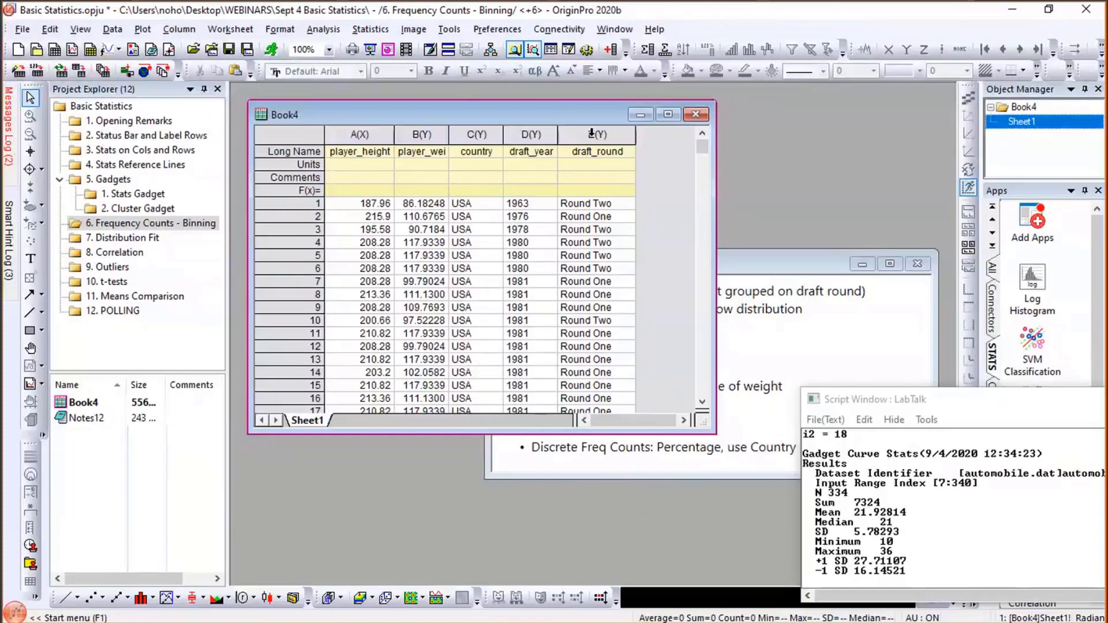
# - Open the Frequency Counts dialog for Book4, set the input data form to Indexed, and position the dialog over the worksheet
pyautogui.click(375, 30)
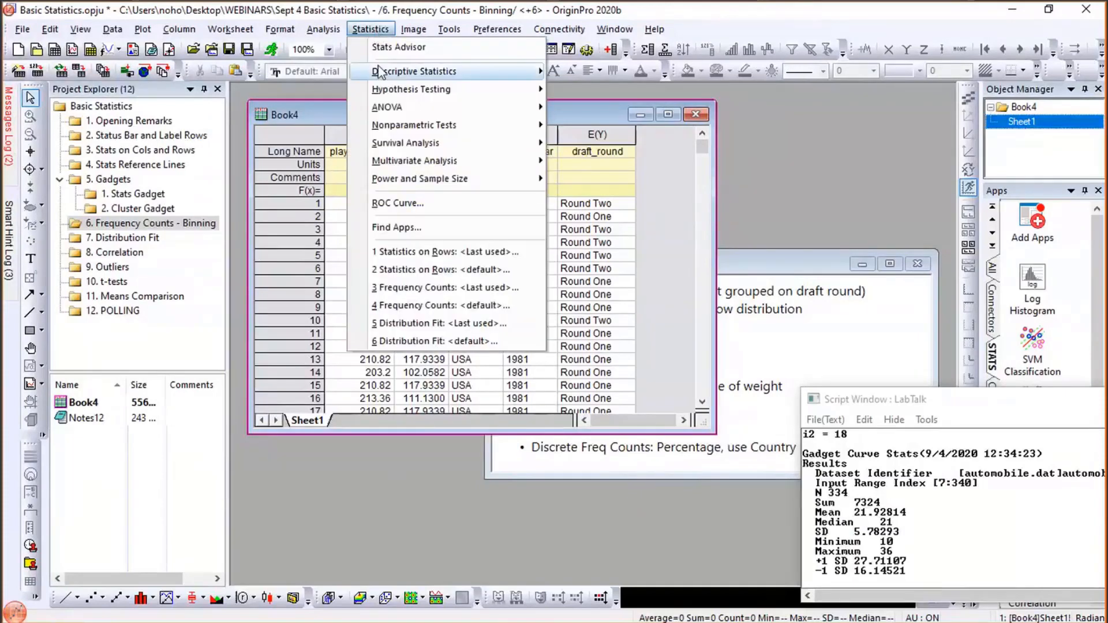
pyautogui.moveTo(379, 71)
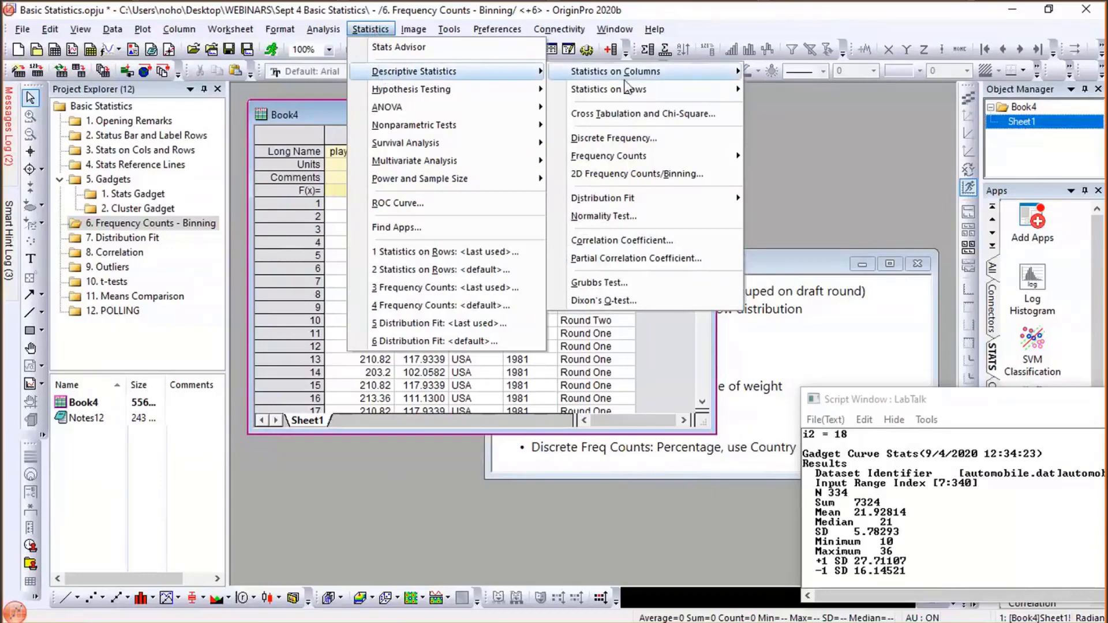
pyautogui.moveTo(622, 156)
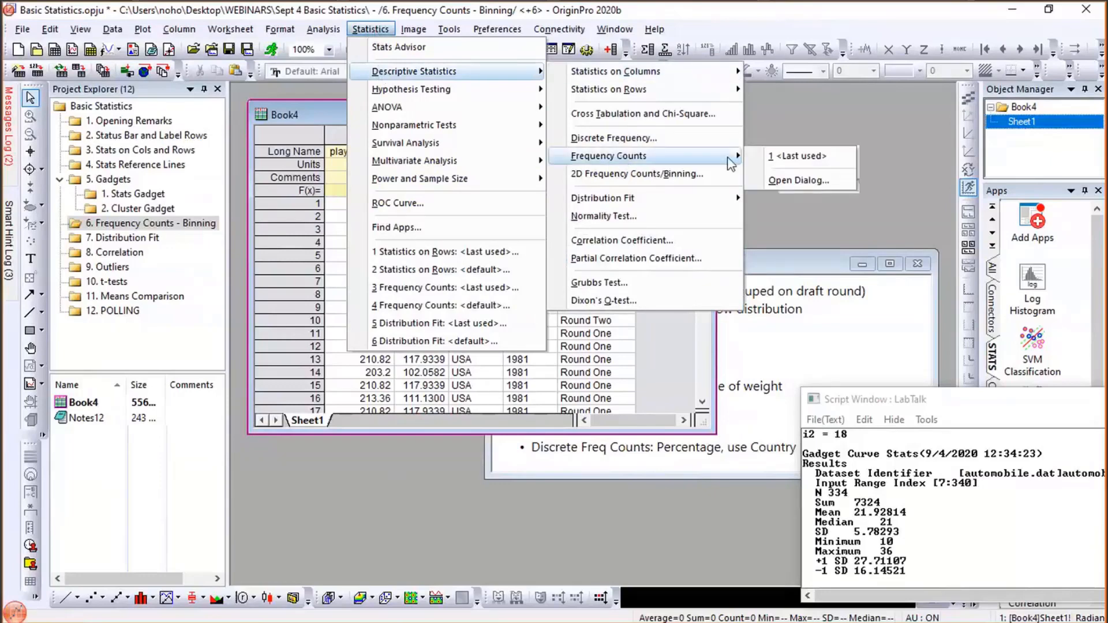
pyautogui.click(760, 182)
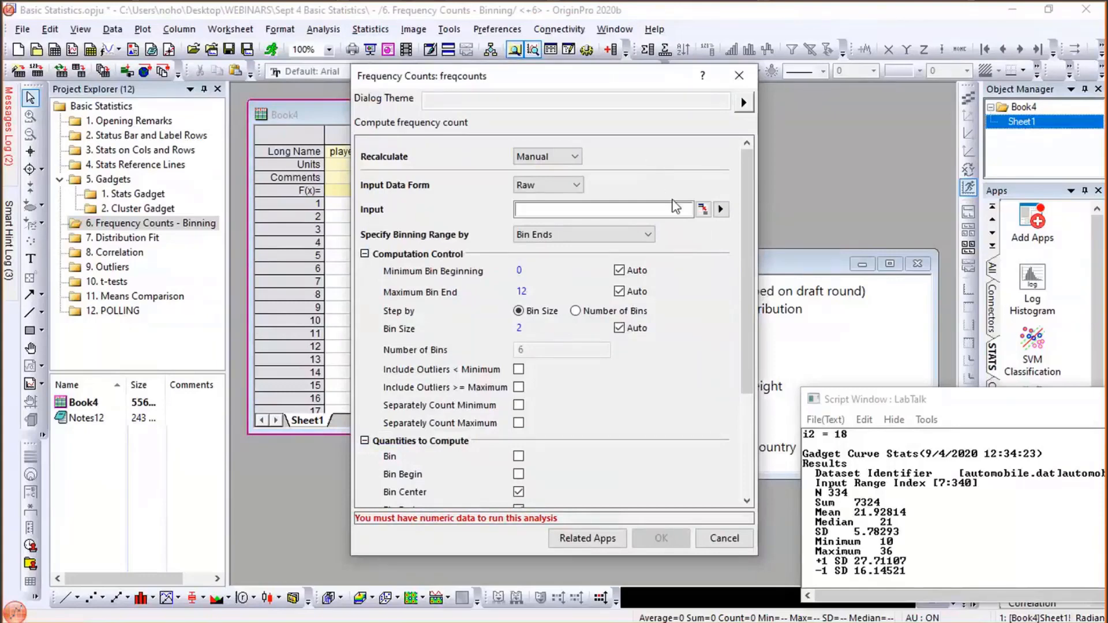
pyautogui.click(557, 183)
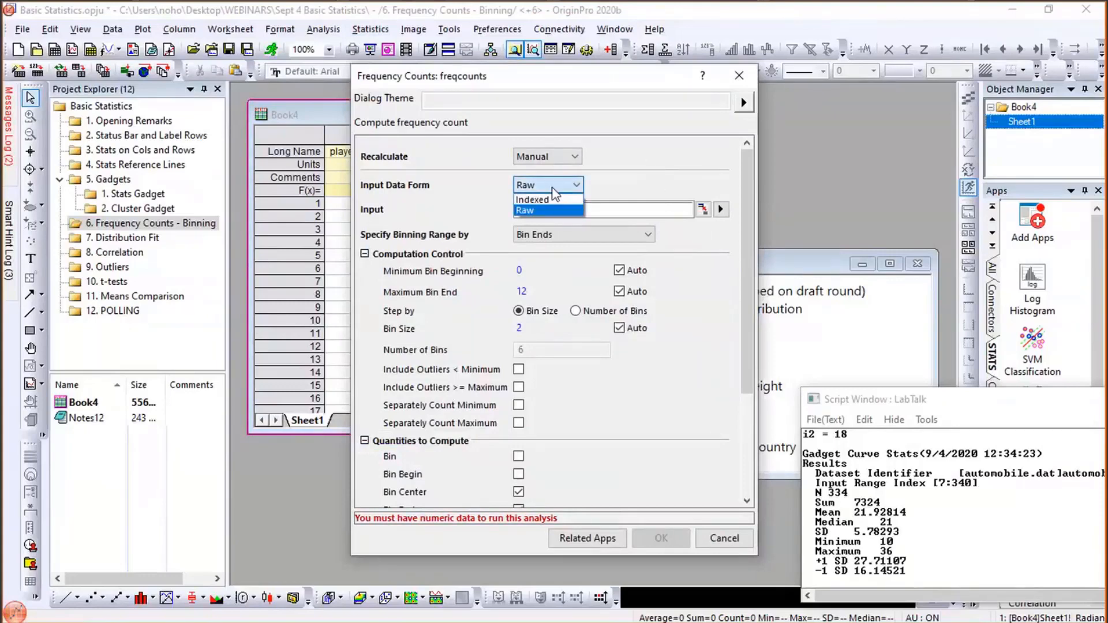
pyautogui.click(546, 200)
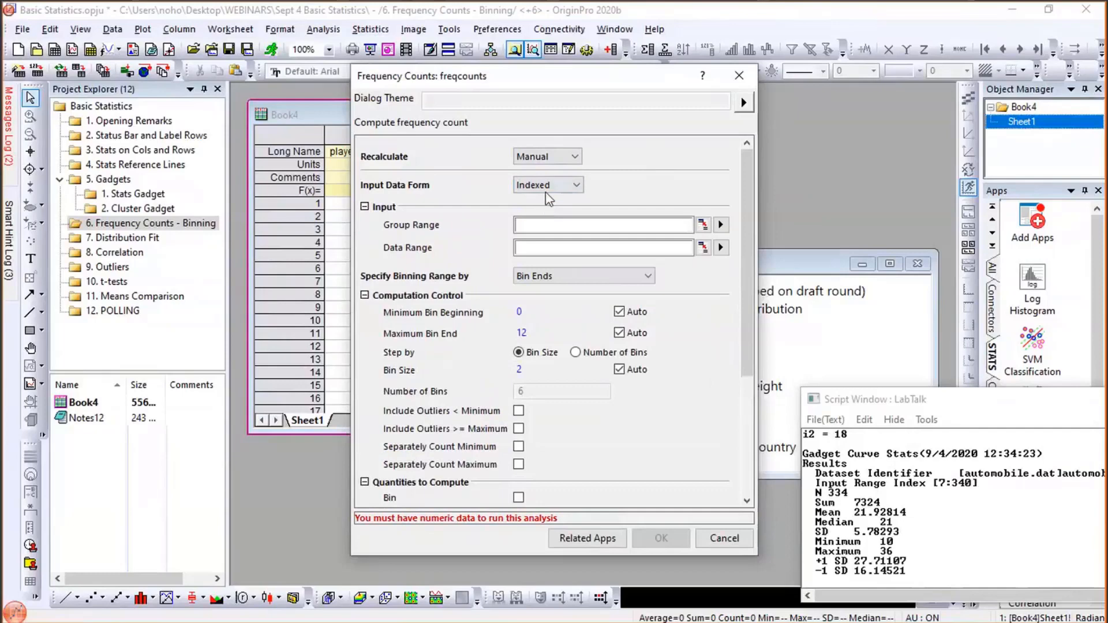
pyautogui.click(545, 189)
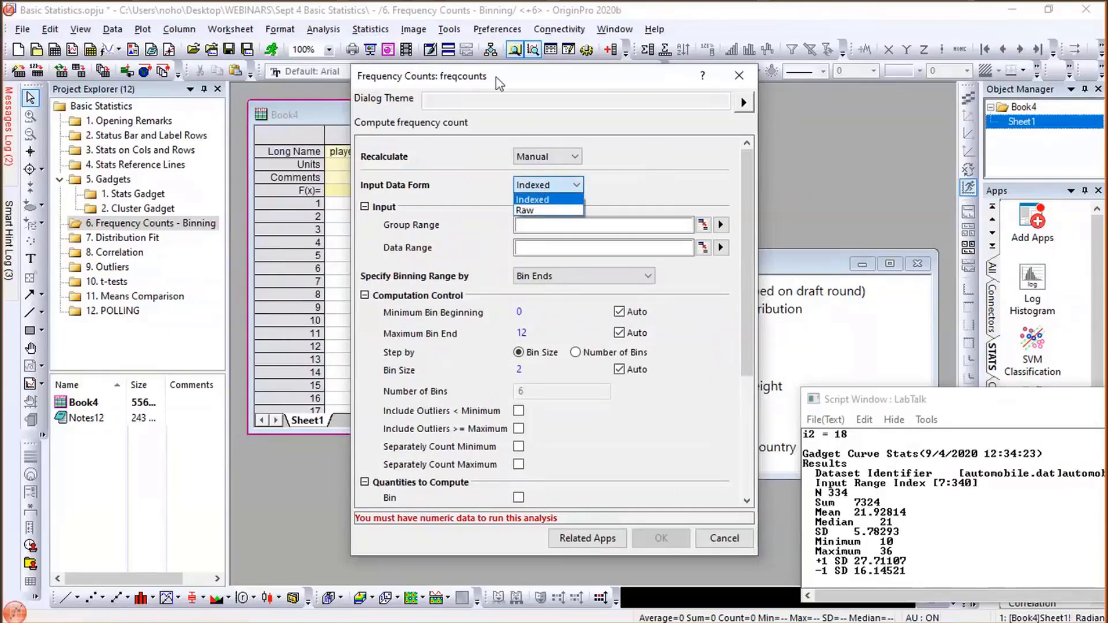
pyautogui.click(702, 89)
pyautogui.moveTo(588, 74); pyautogui.dragTo(867, 78)
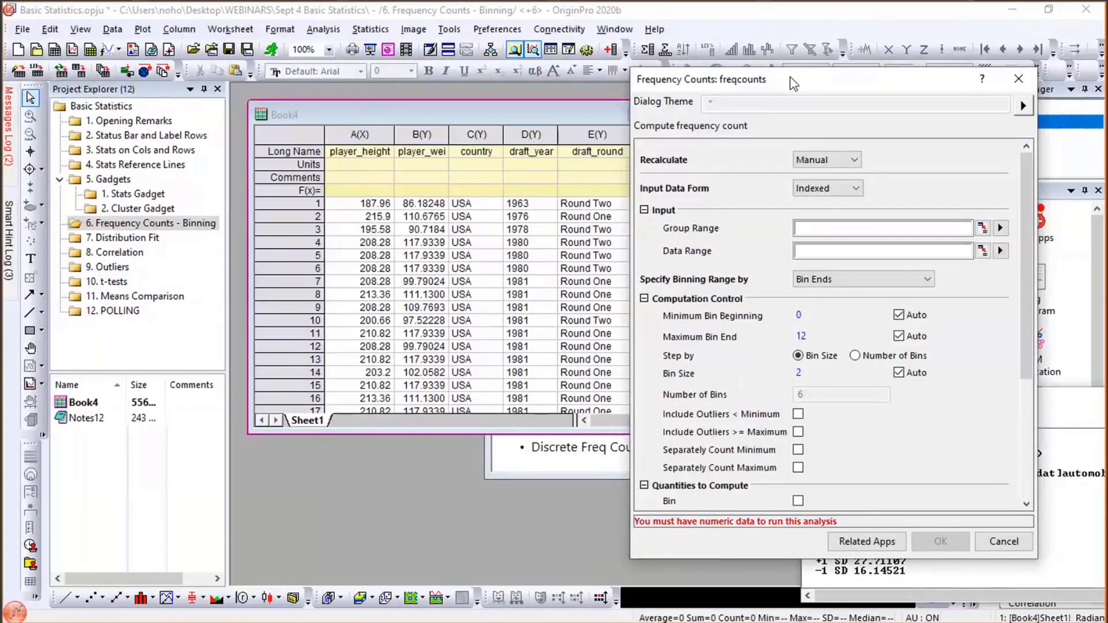
pyautogui.moveTo(793, 84); pyautogui.dragTo(573, 62)
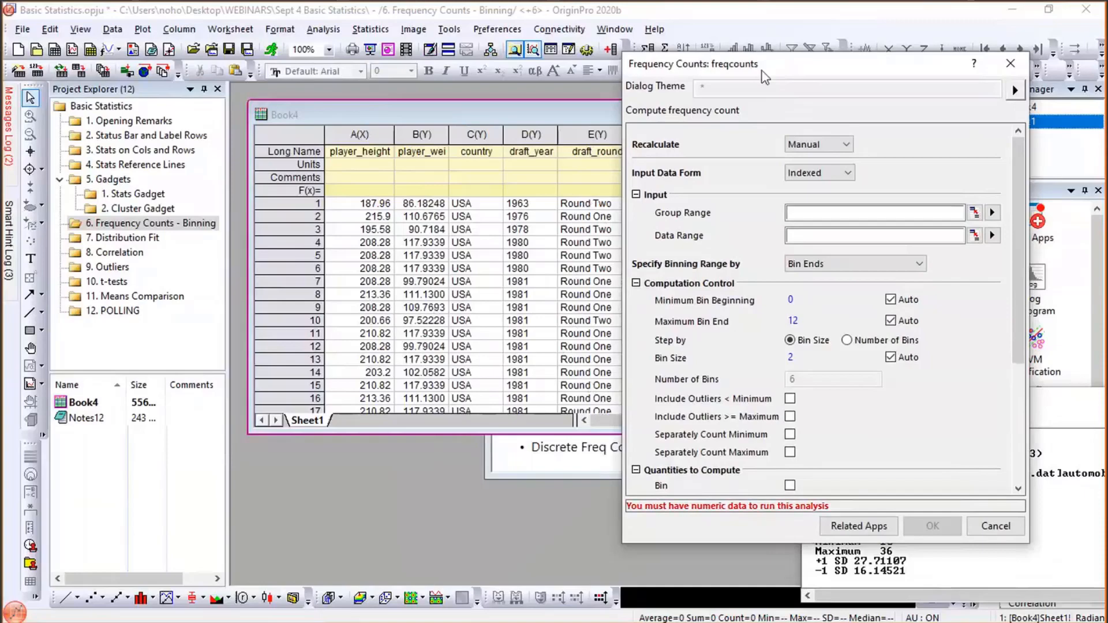
pyautogui.moveTo(767, 70); pyautogui.dragTo(454, 70)
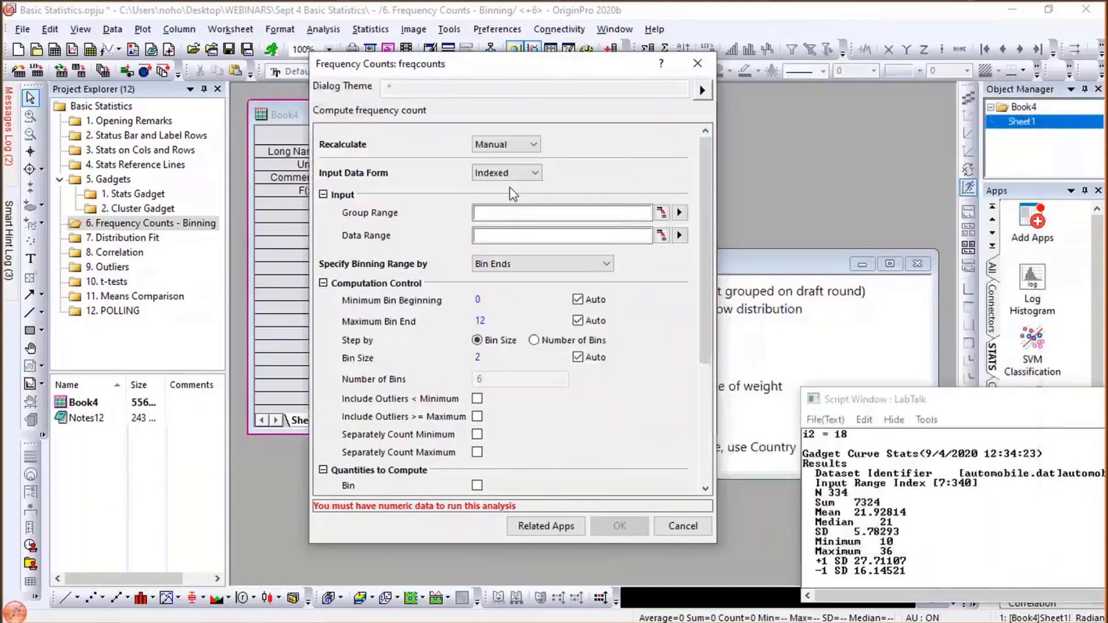
# - Assign player_height as the data range and draft_round as the group range for the frequency counts
pyautogui.click(679, 237)
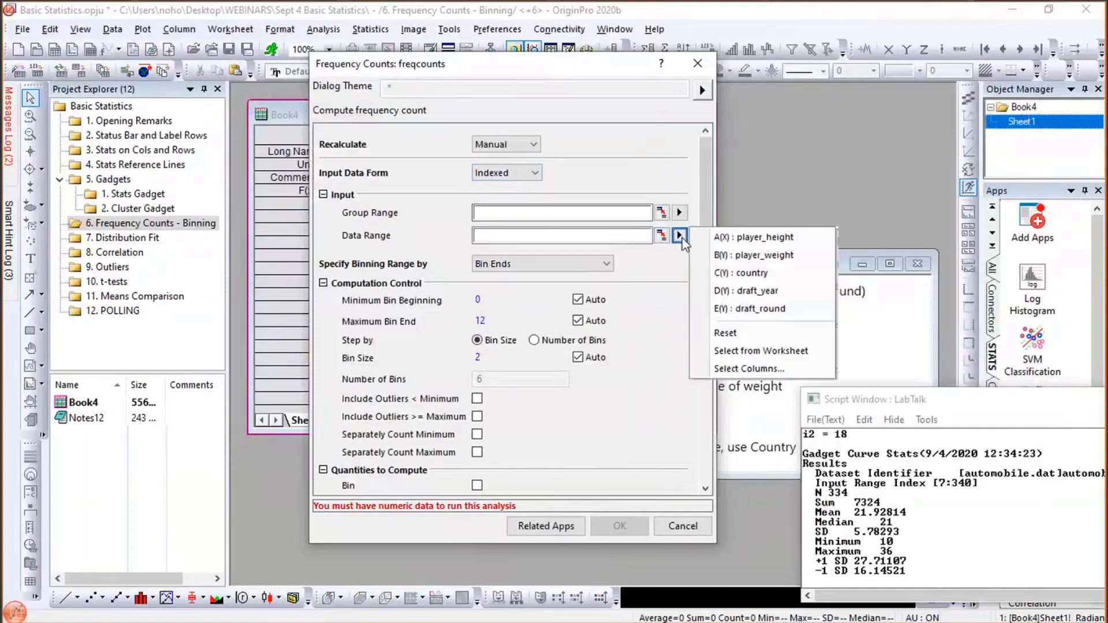
pyautogui.click(736, 237)
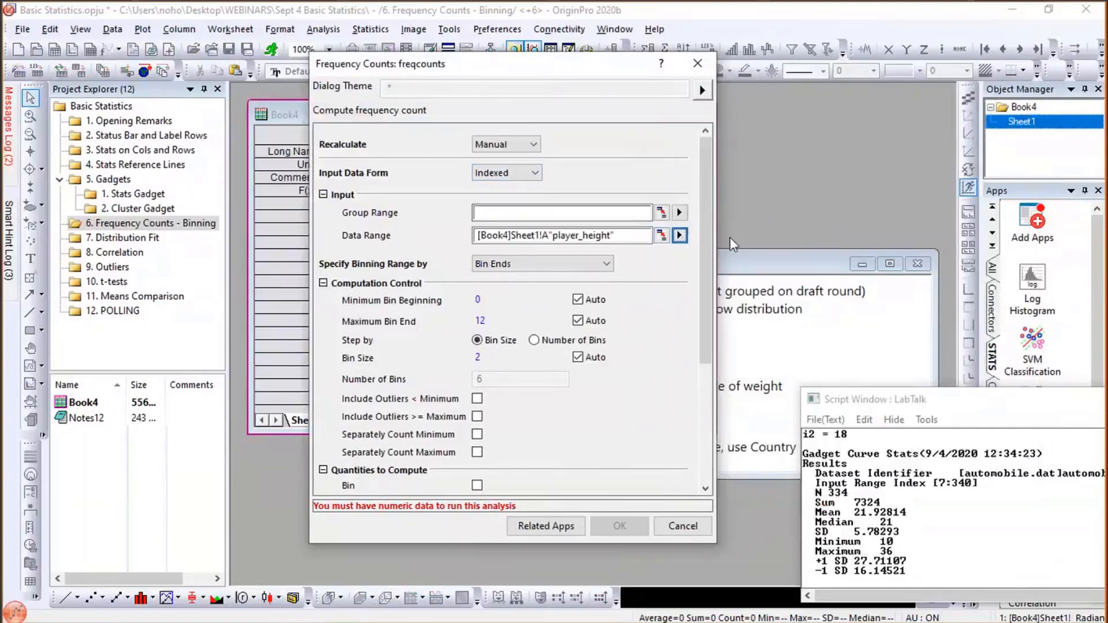
pyautogui.click(679, 213)
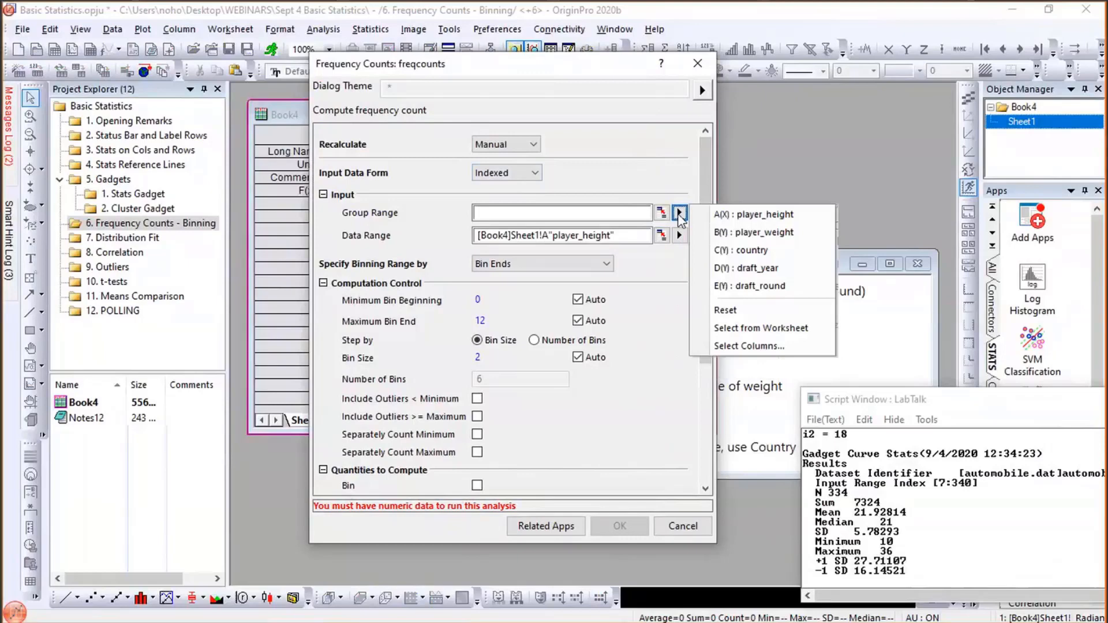
pyautogui.click(745, 288)
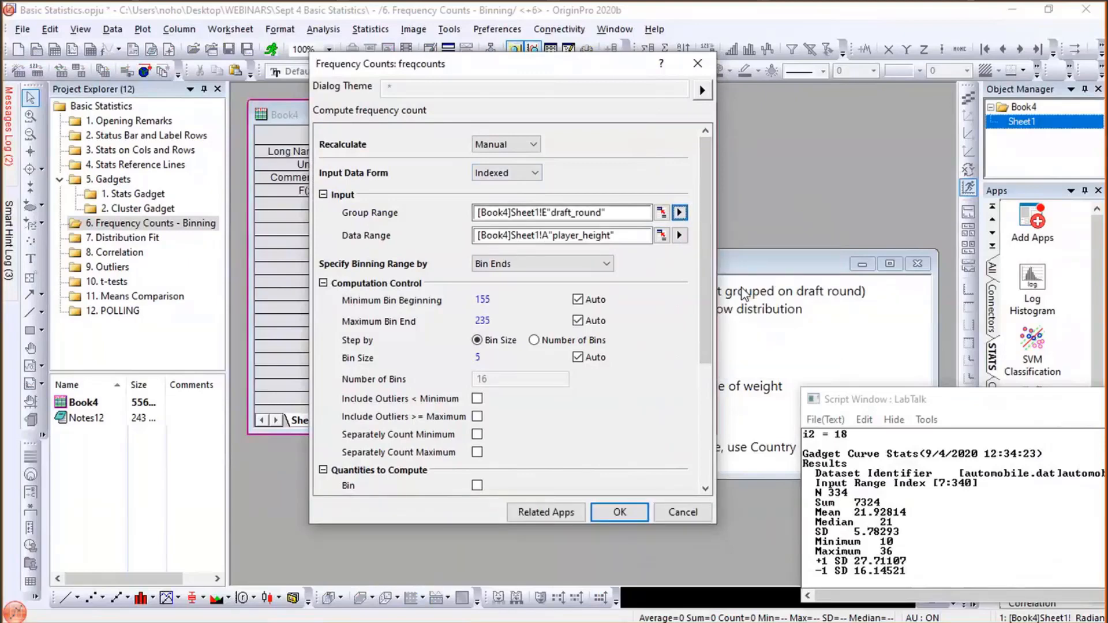
# - Compute the frequency counts without Bin End and Cumulative Count, and lengthen the Book4 window to show all result rows
pyautogui.scroll(-5, 582, 391)
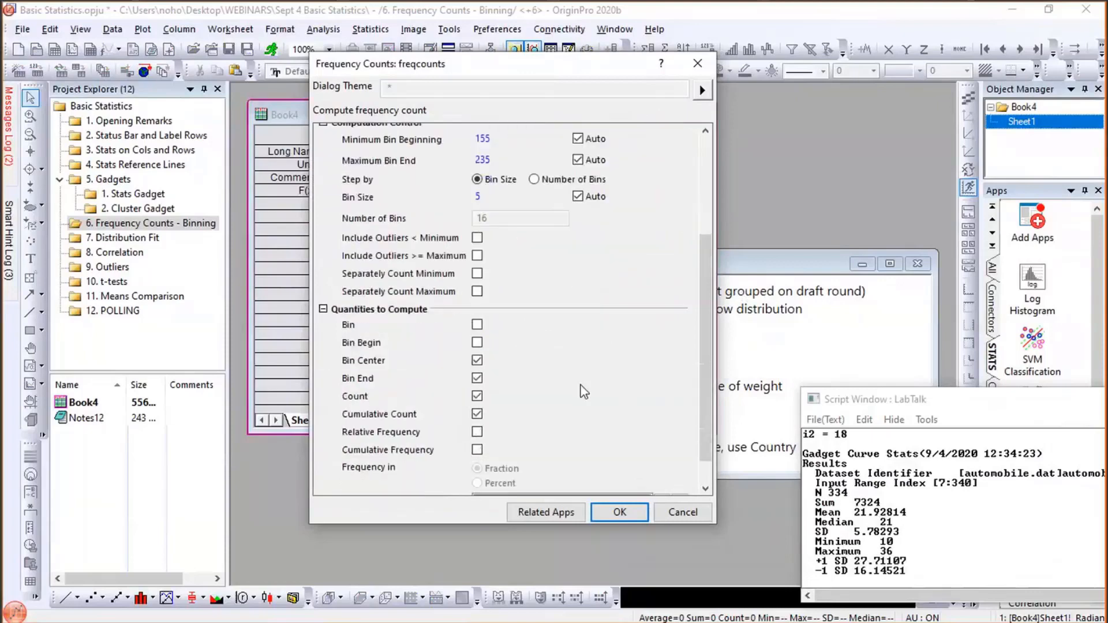
pyautogui.scroll(-1, 582, 392)
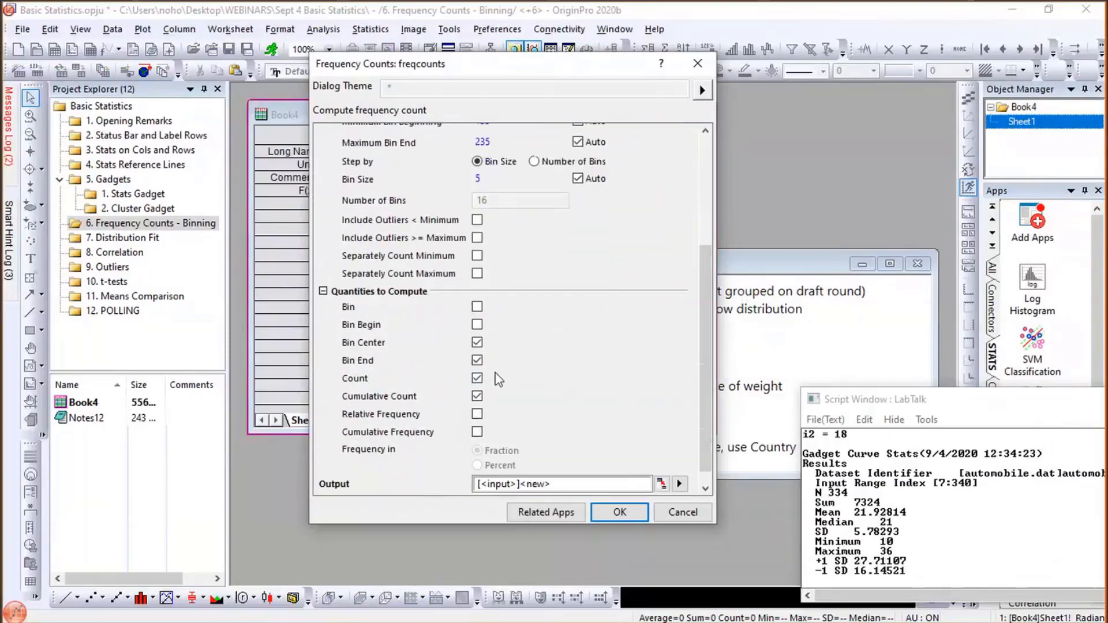
pyautogui.click(476, 361)
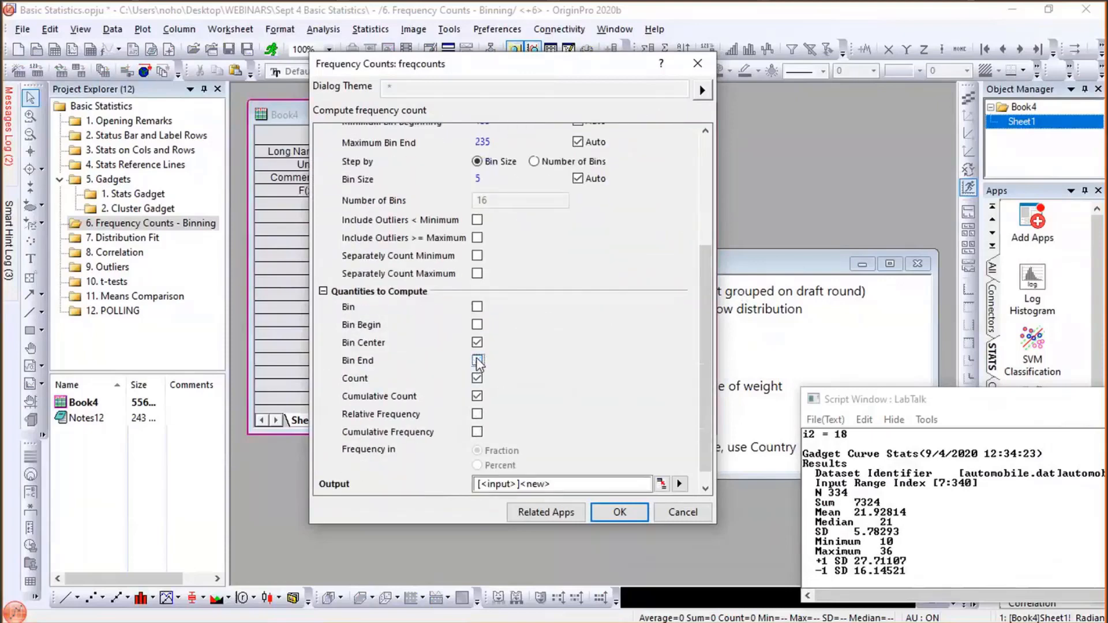
pyautogui.click(477, 397)
pyautogui.click(619, 511)
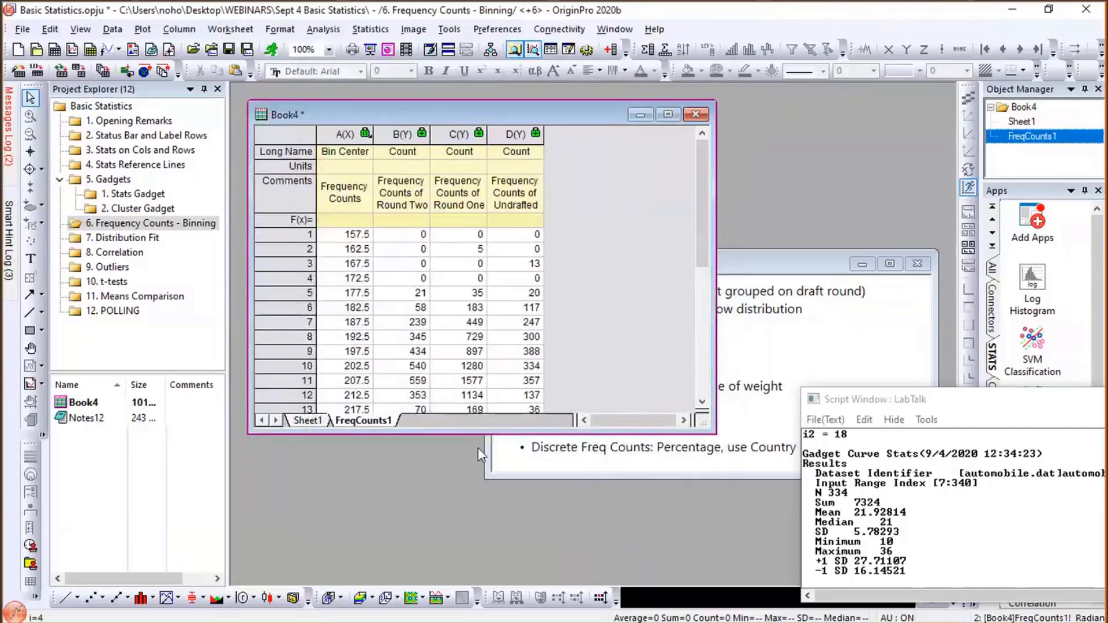
pyautogui.moveTo(463, 468); pyautogui.dragTo(460, 536)
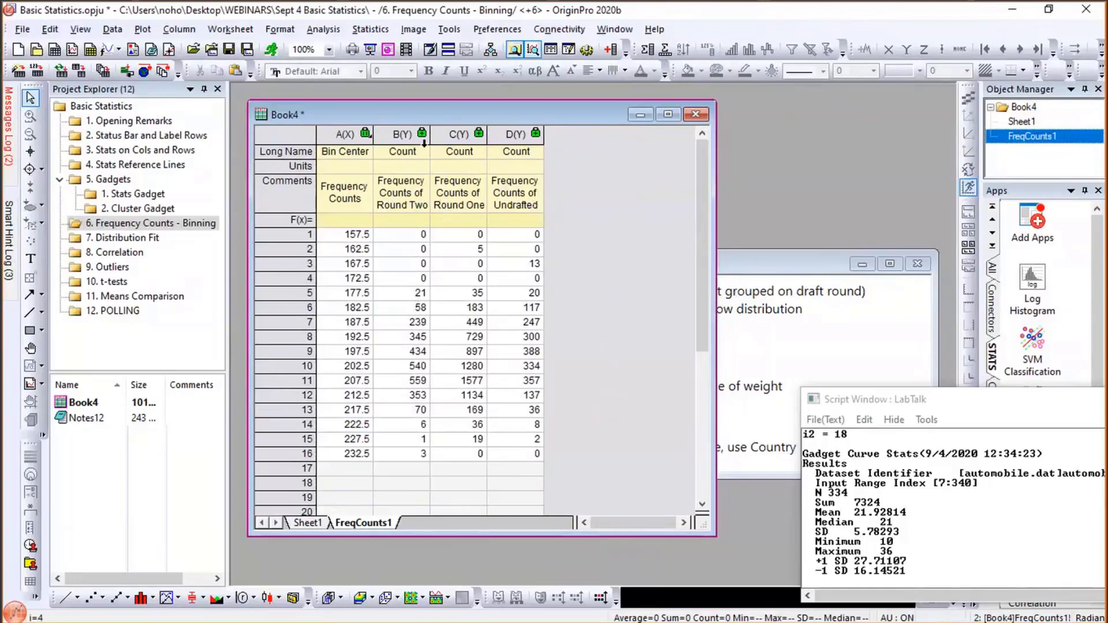
# - Plot the Round Two, Round One and Undrafted counts as a column graph and widen the graph window
pyautogui.moveTo(401, 134); pyautogui.dragTo(508, 134)
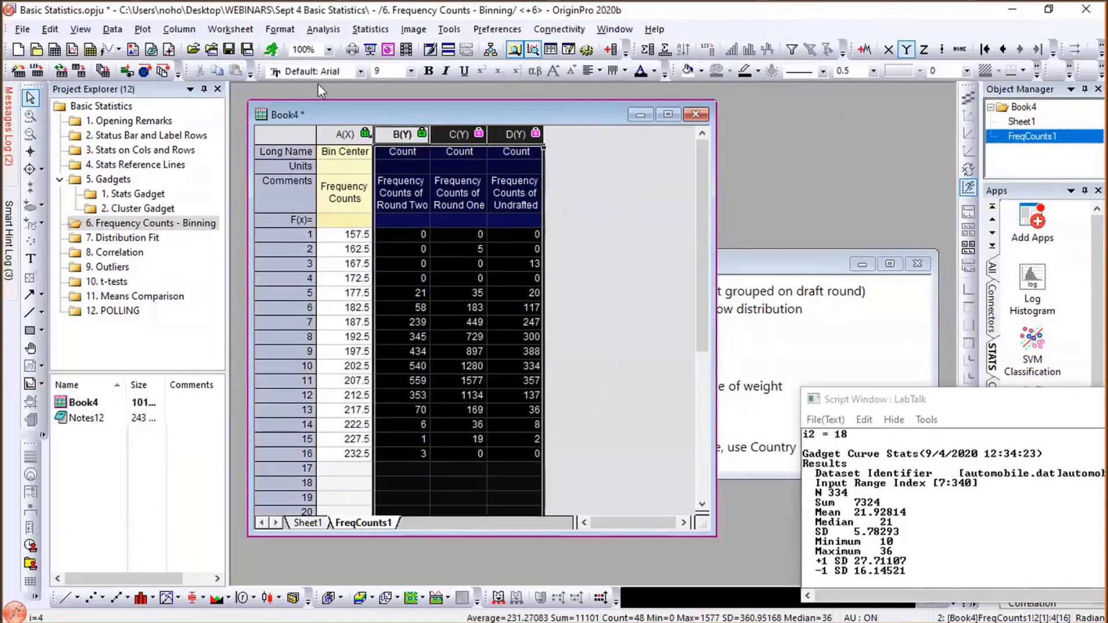
pyautogui.click(143, 30)
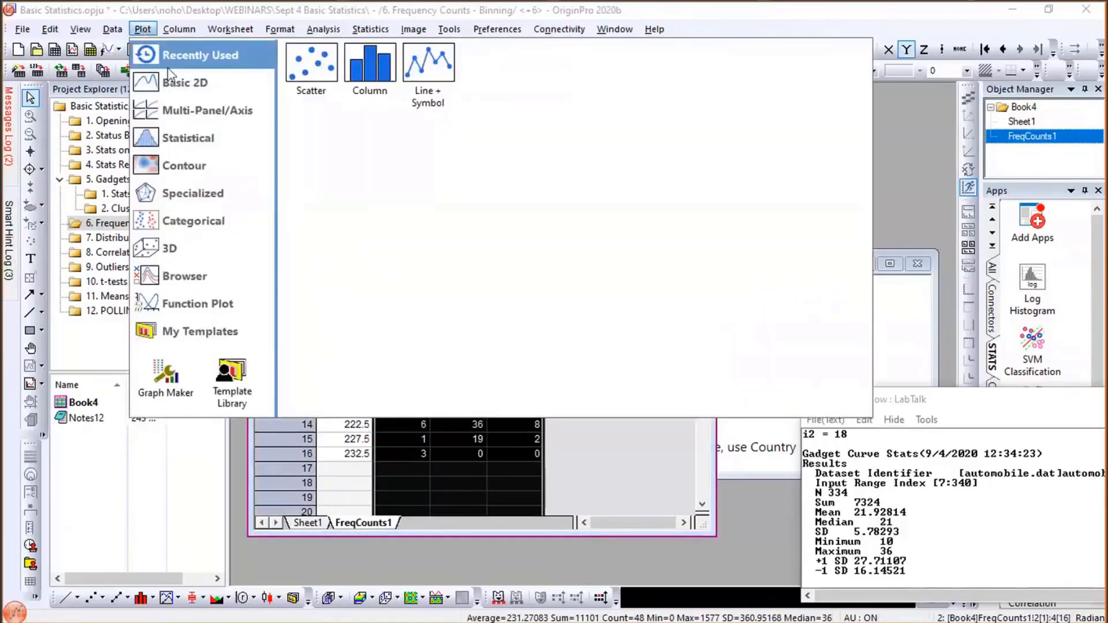
pyautogui.moveTo(176, 83)
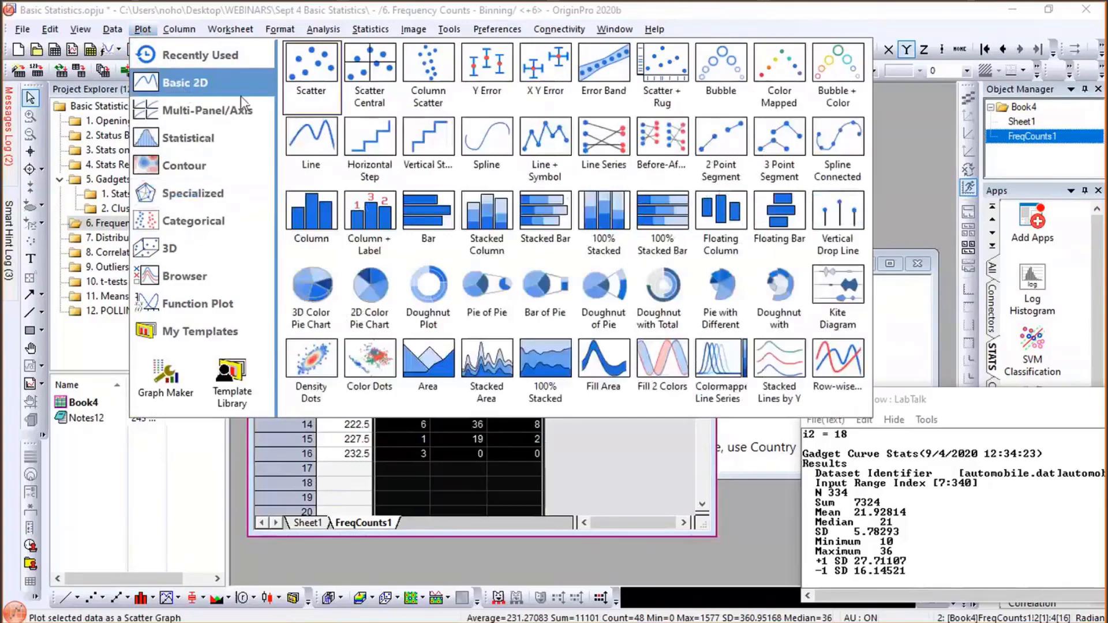
pyautogui.click(309, 206)
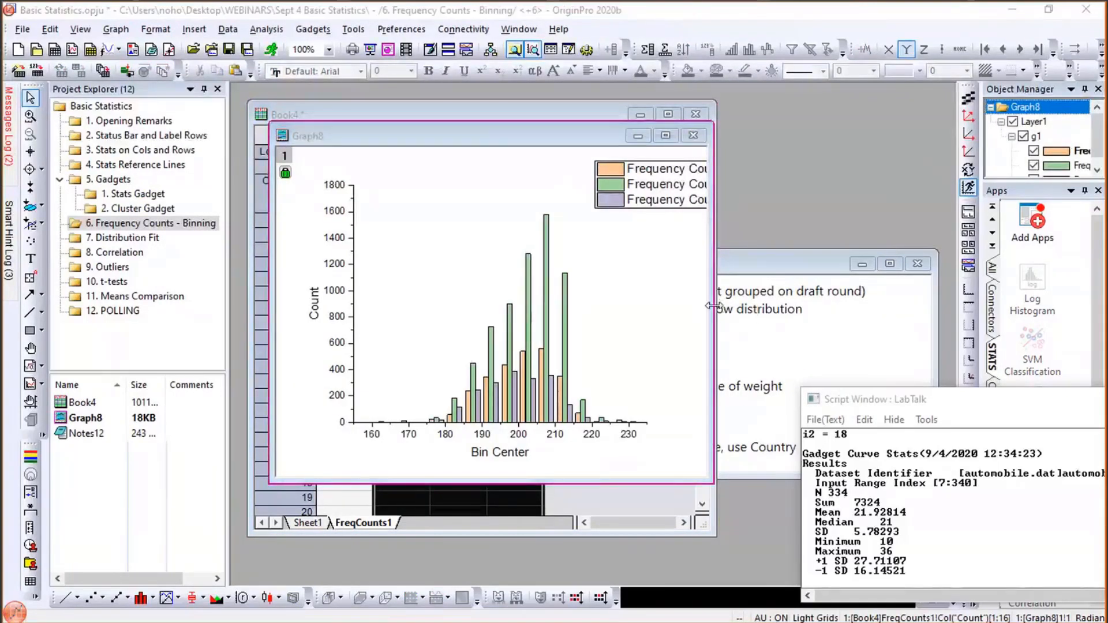
pyautogui.click(680, 297)
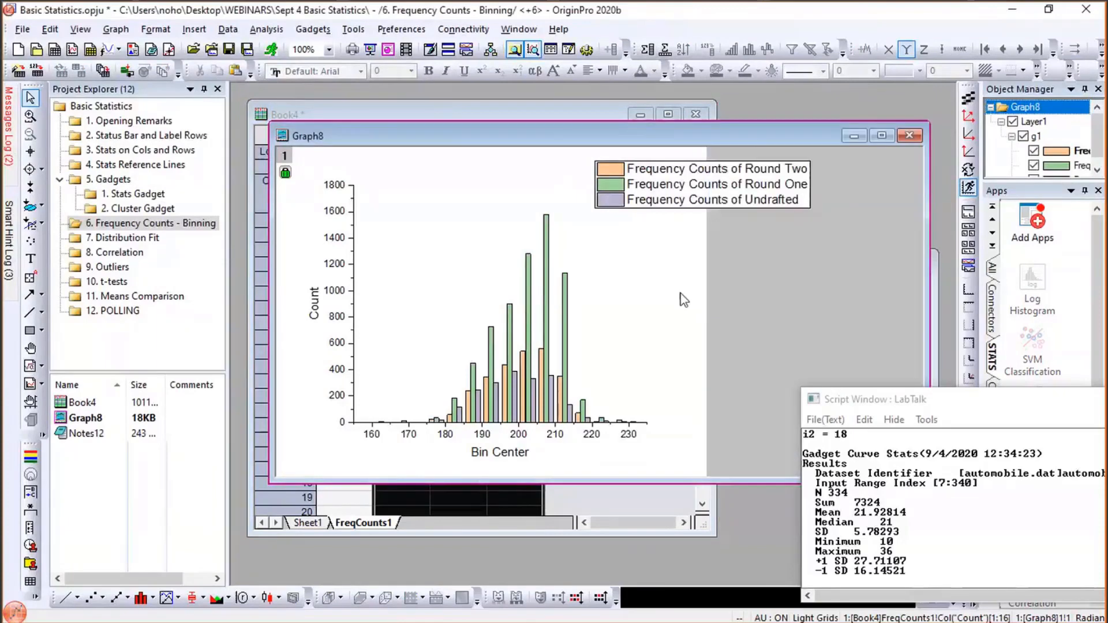
# - Stretch the graph layer wider and move the legend to the empty upper-left area of the plot
pyautogui.click(586, 309)
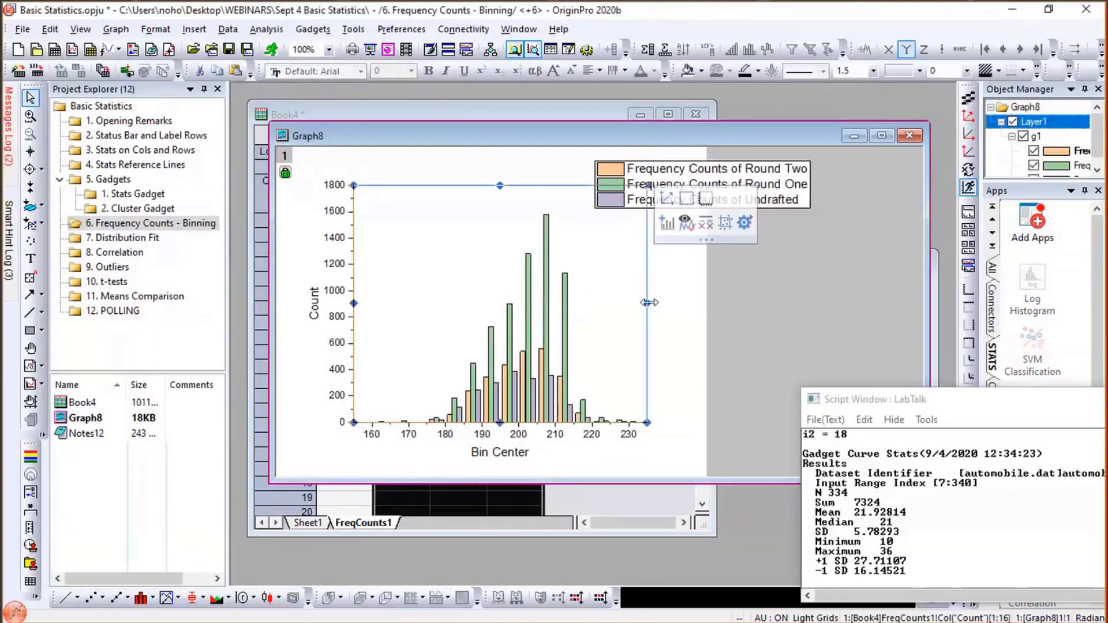
pyautogui.moveTo(648, 302); pyautogui.dragTo(763, 303)
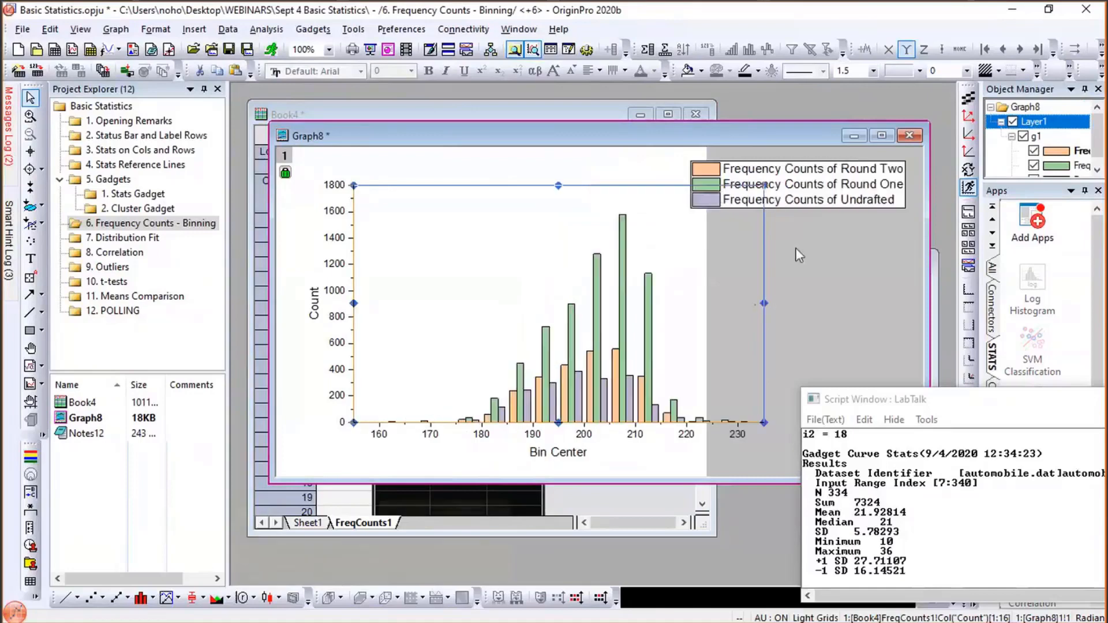
pyautogui.moveTo(824, 195); pyautogui.dragTo(505, 201)
# - Fit the graph page to its layers in height and width with a border width of 5
pyautogui.click(703, 169)
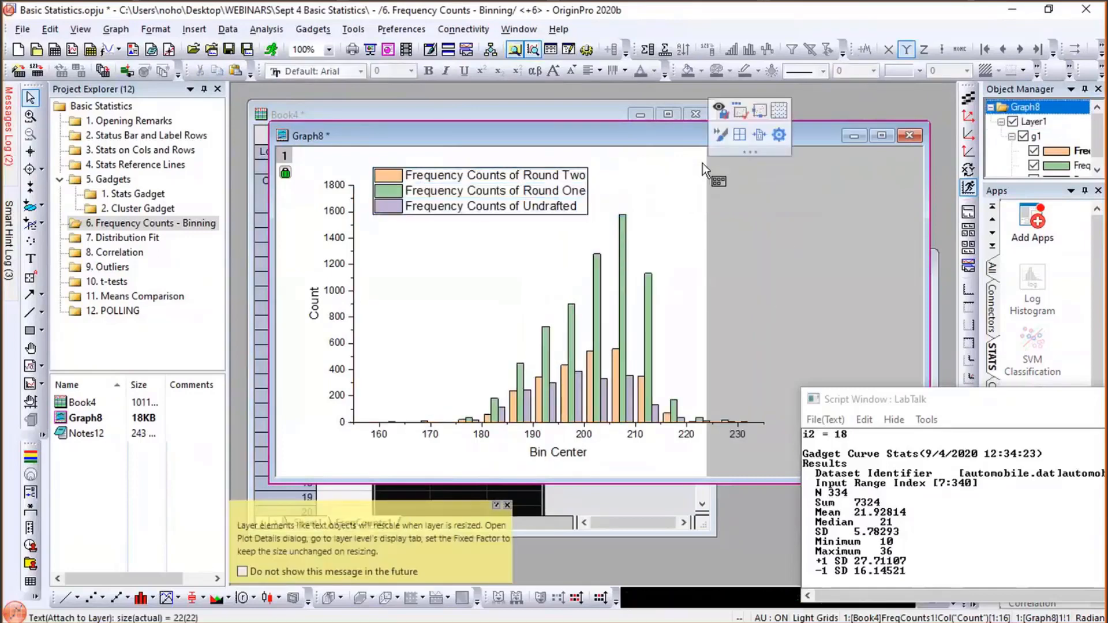
pyautogui.click(758, 136)
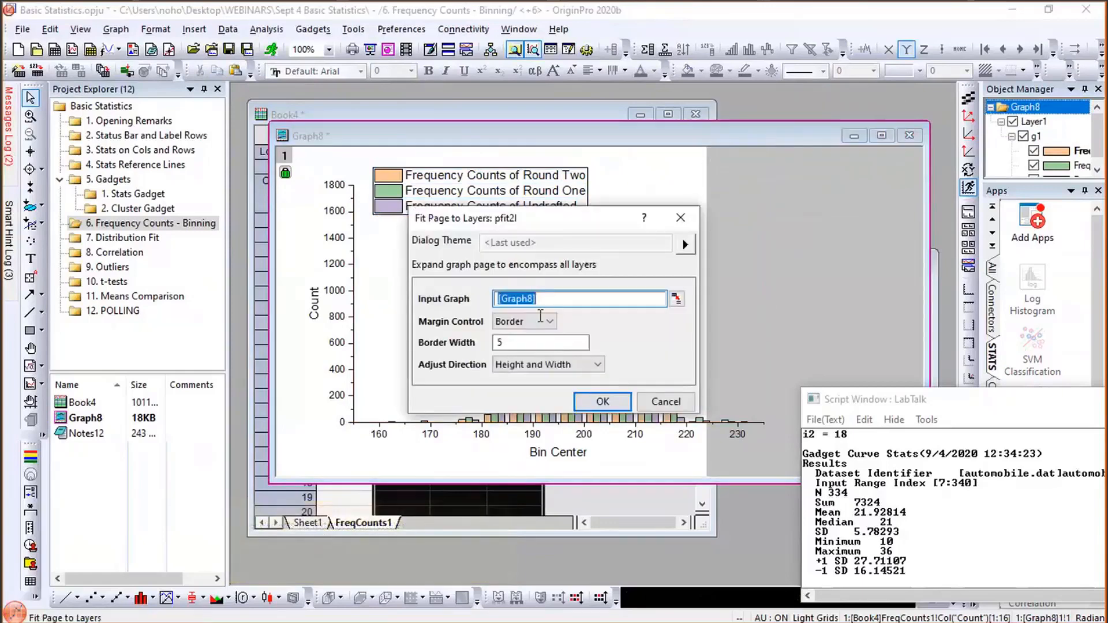
pyautogui.click(618, 404)
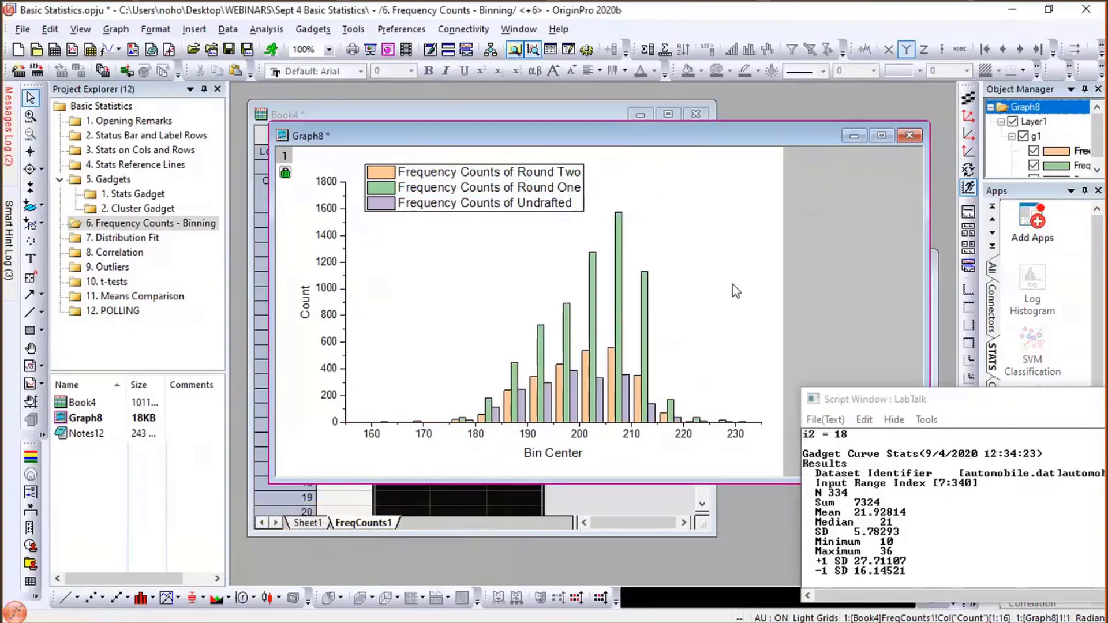
# - Reduce the gap between the groups of columns so that bars of neighbouring bins touch
pyautogui.click(647, 314)
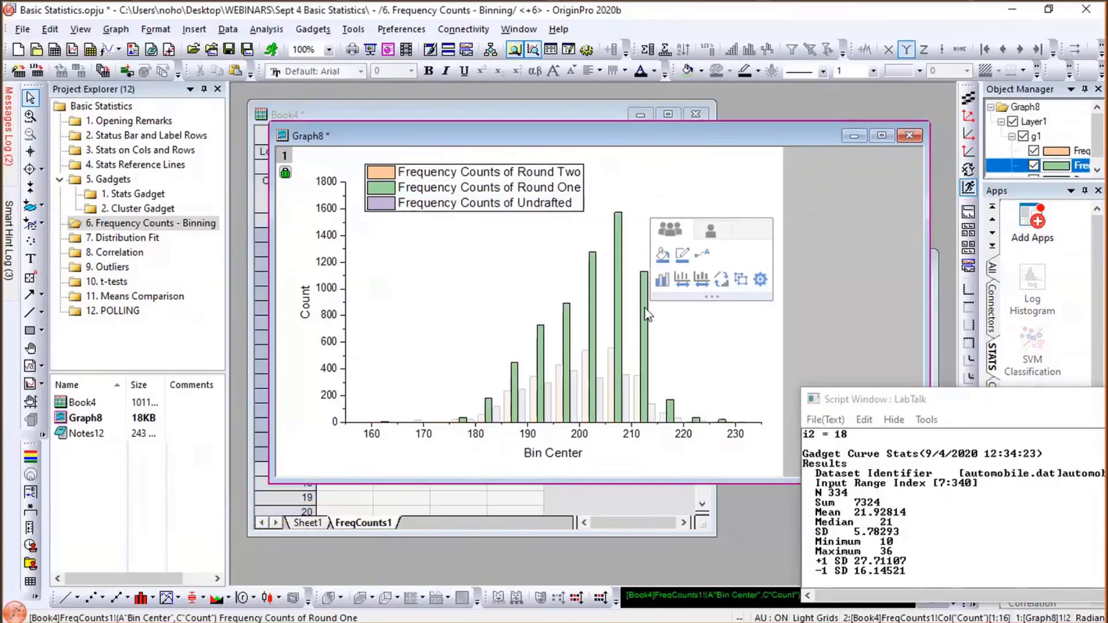
pyautogui.click(702, 285)
pyautogui.click(702, 286)
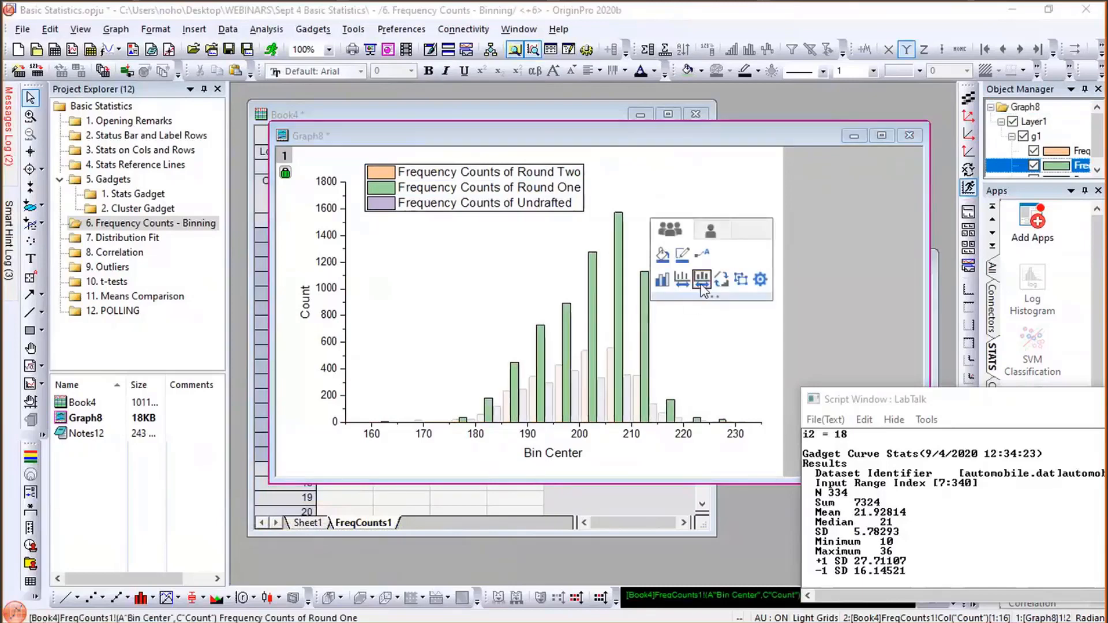
pyautogui.click(701, 286)
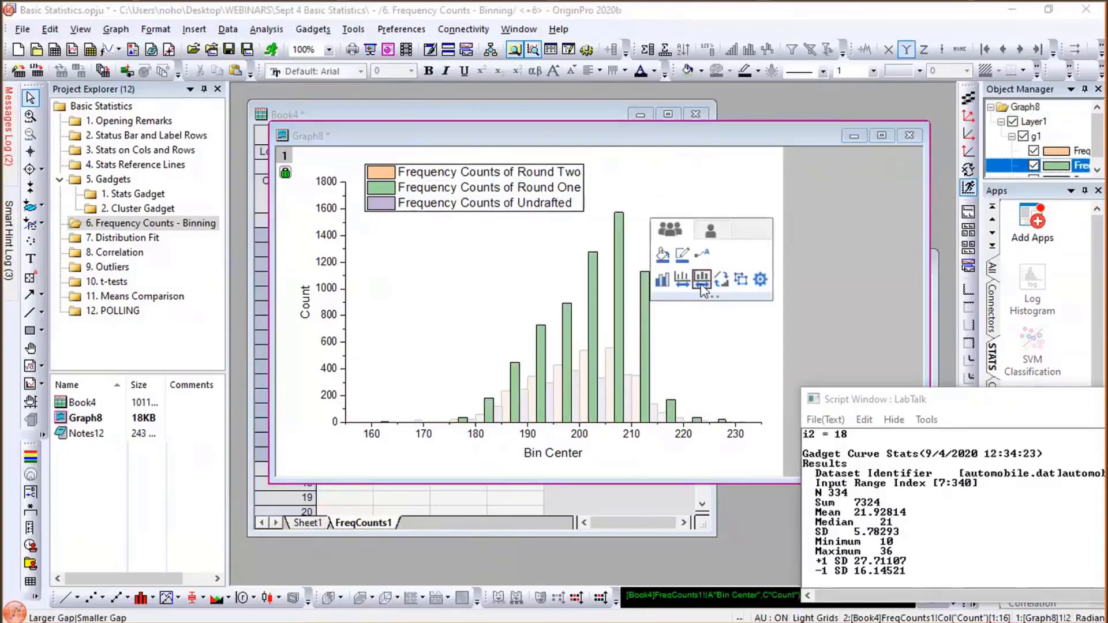
pyautogui.click(813, 309)
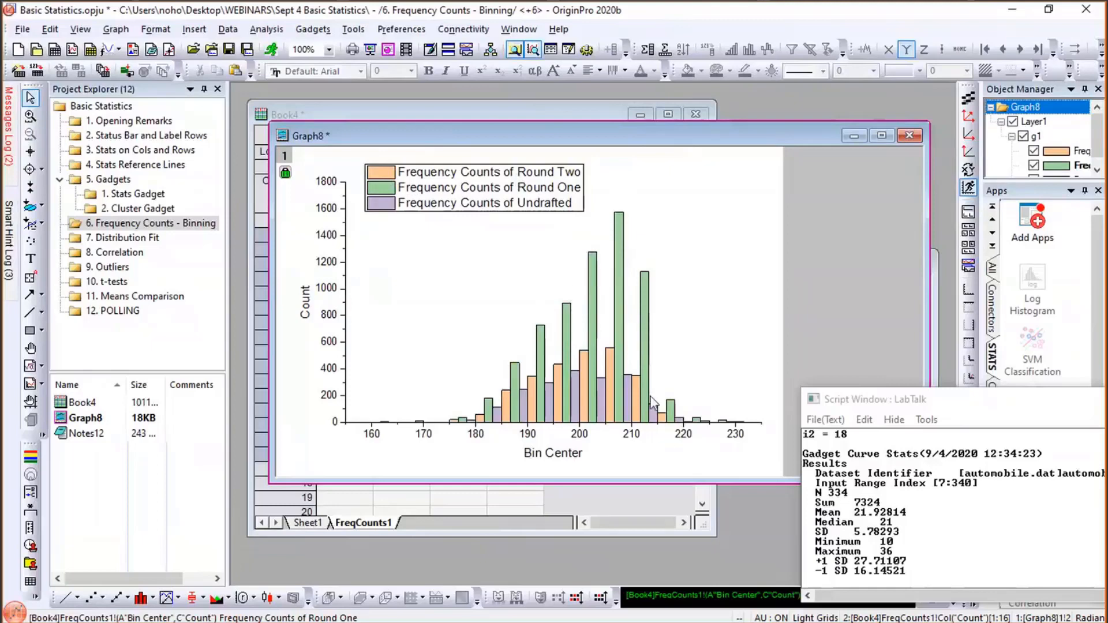
# - Compare the column graph with the bin counts in FreqCounts1 and check the outline in Notes12
pyautogui.moveTo(583, 365)
pyautogui.click(394, 110)
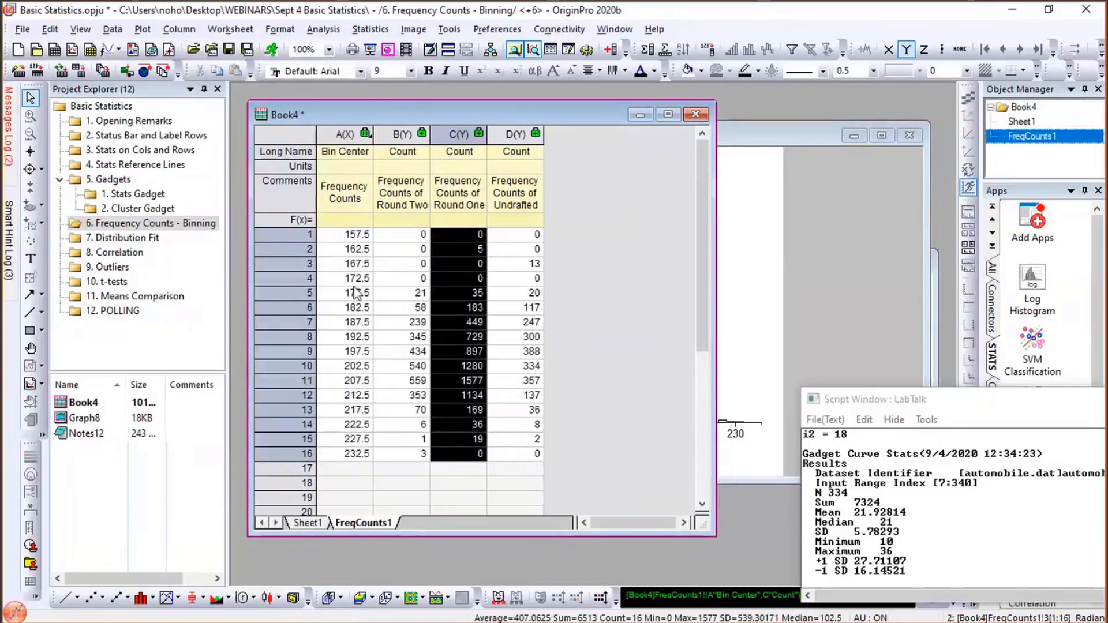
pyautogui.click(811, 282)
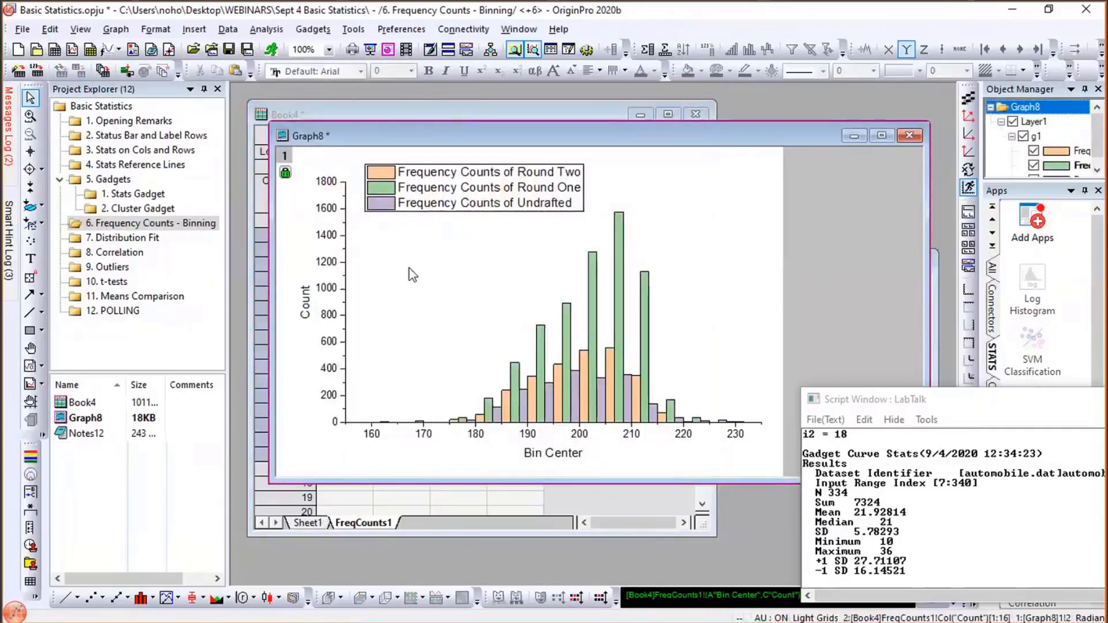
pyautogui.doubleClick(92, 434)
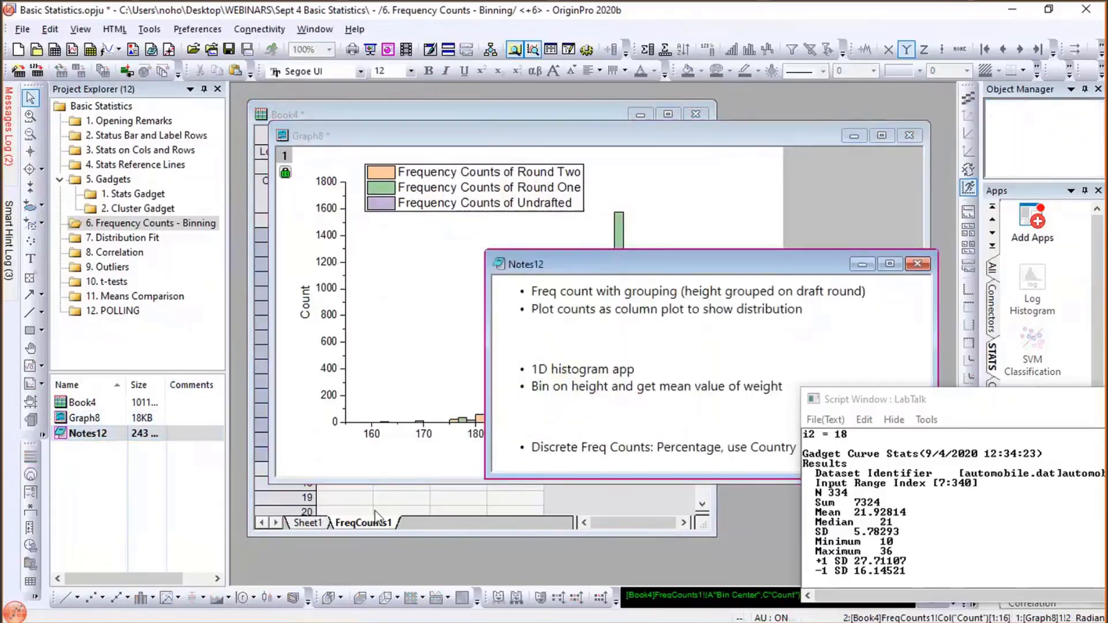
# - Show Sheet1 of Book4 and fit the widths of the player_weight and player_height columns to their contents
pyautogui.click(309, 524)
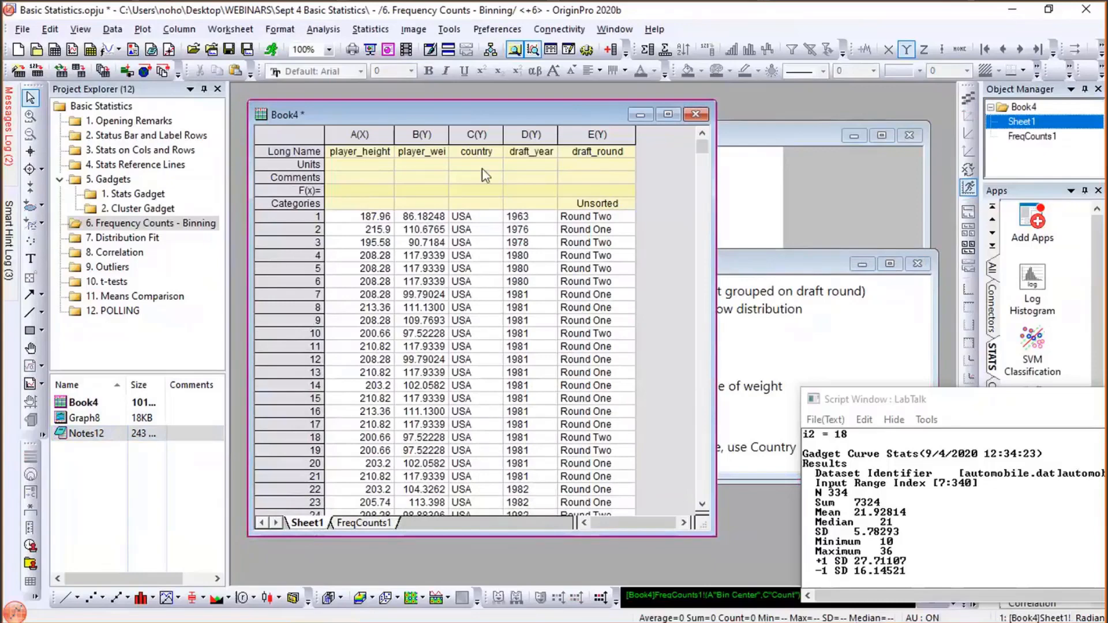
pyautogui.doubleClick(450, 134)
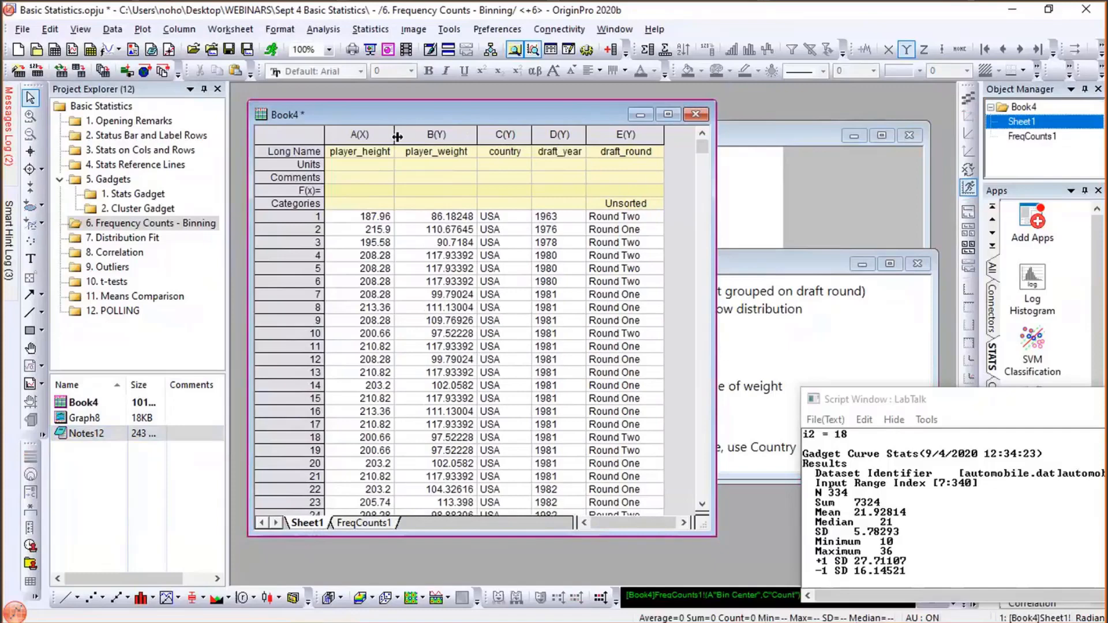
pyautogui.doubleClick(397, 137)
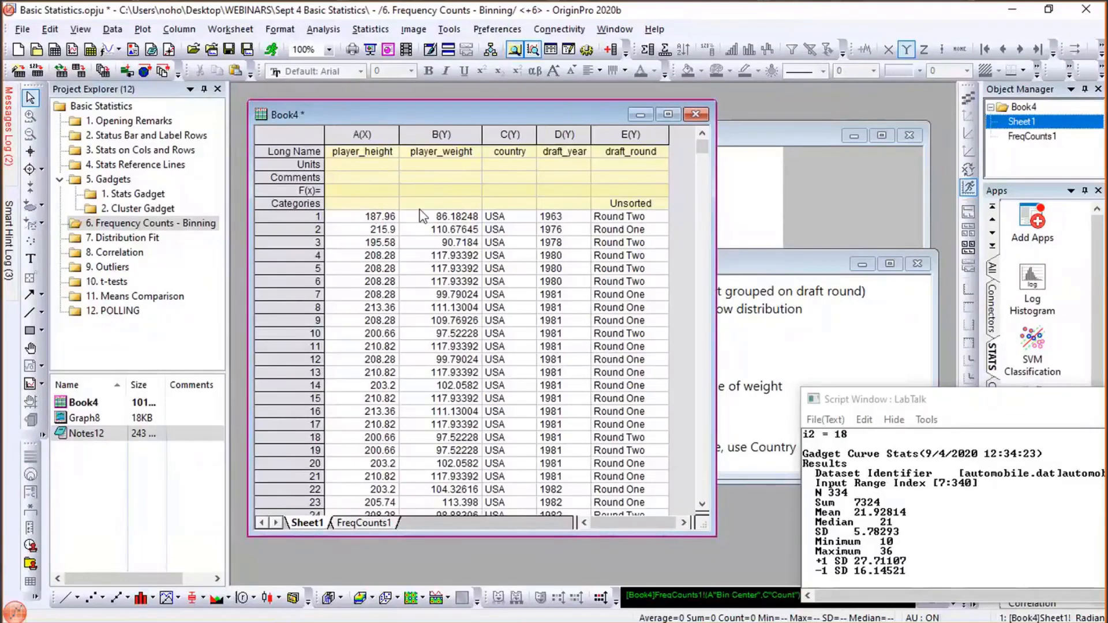
# - Move the Script Window off the app gallery and close it
pyautogui.click(1007, 150)
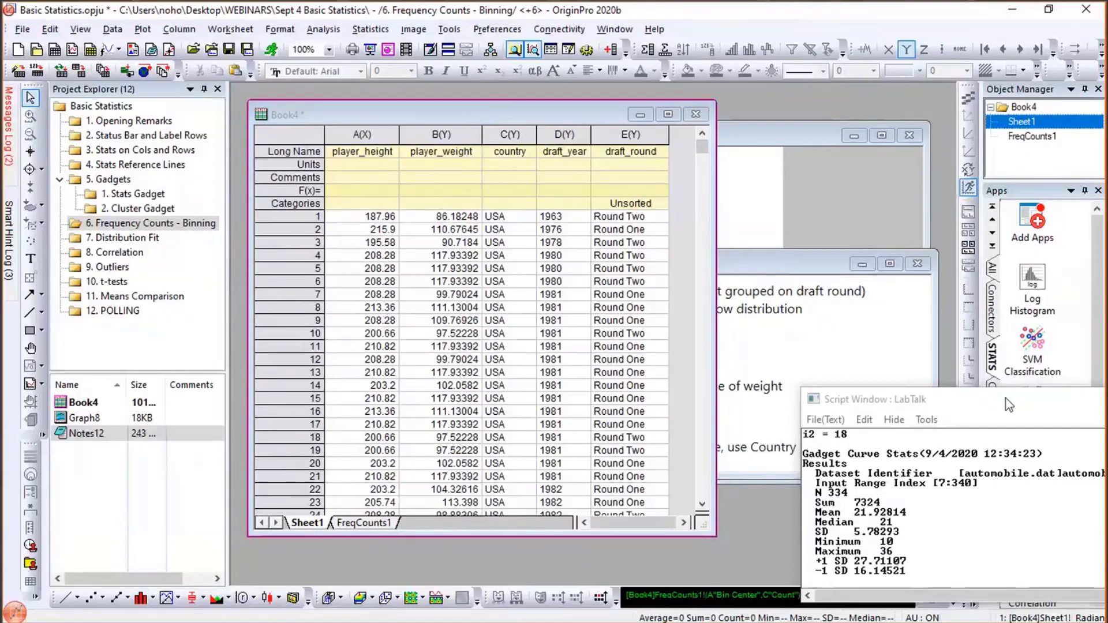
pyautogui.click(1025, 415)
pyautogui.moveTo(1023, 408); pyautogui.dragTo(1016, 502)
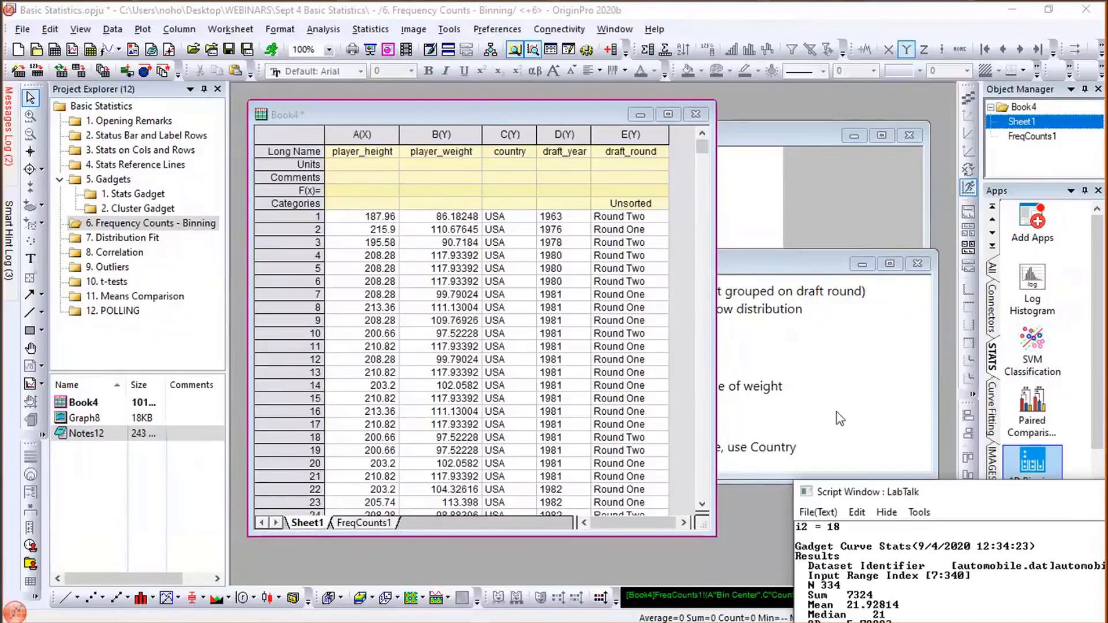
pyautogui.moveTo(877, 496); pyautogui.dragTo(649, 416)
pyautogui.moveTo(808, 410); pyautogui.dragTo(430, 301)
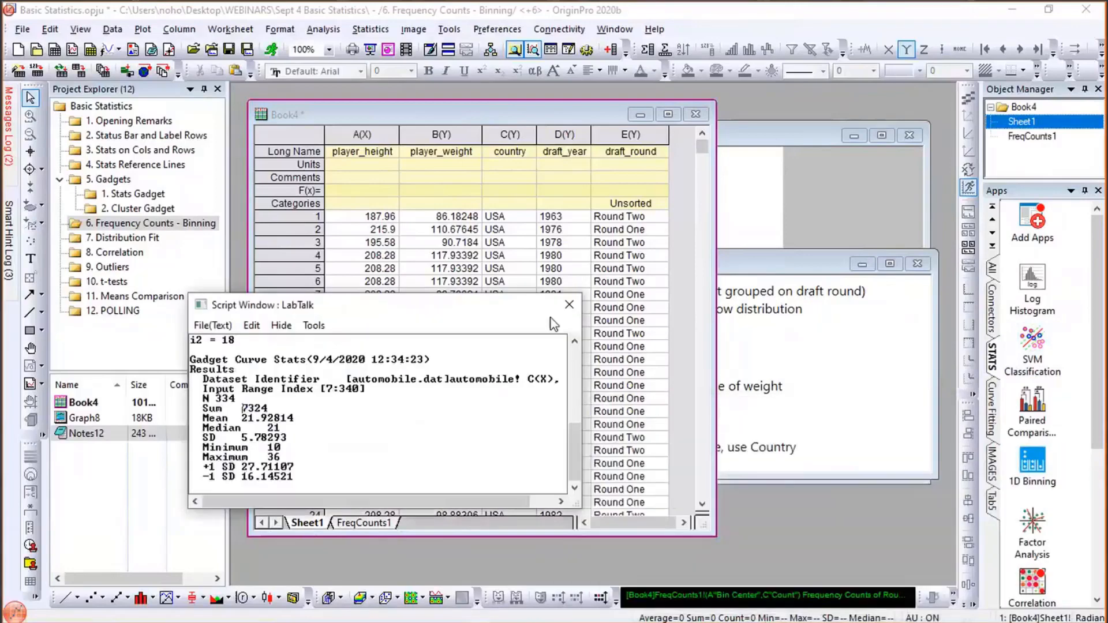
pyautogui.click(566, 302)
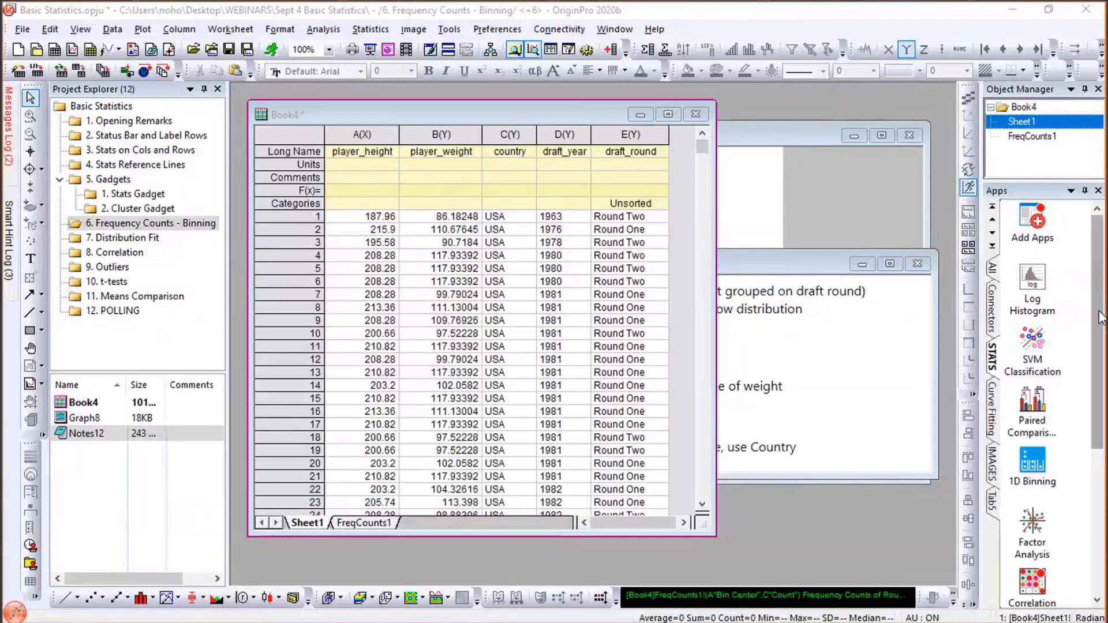
# - Open the 1D Binning app for Sheet1, move its dialog off the player_height column, and review the available binning settings
pyautogui.moveTo(1097, 305); pyautogui.dragTo(1106, 368)
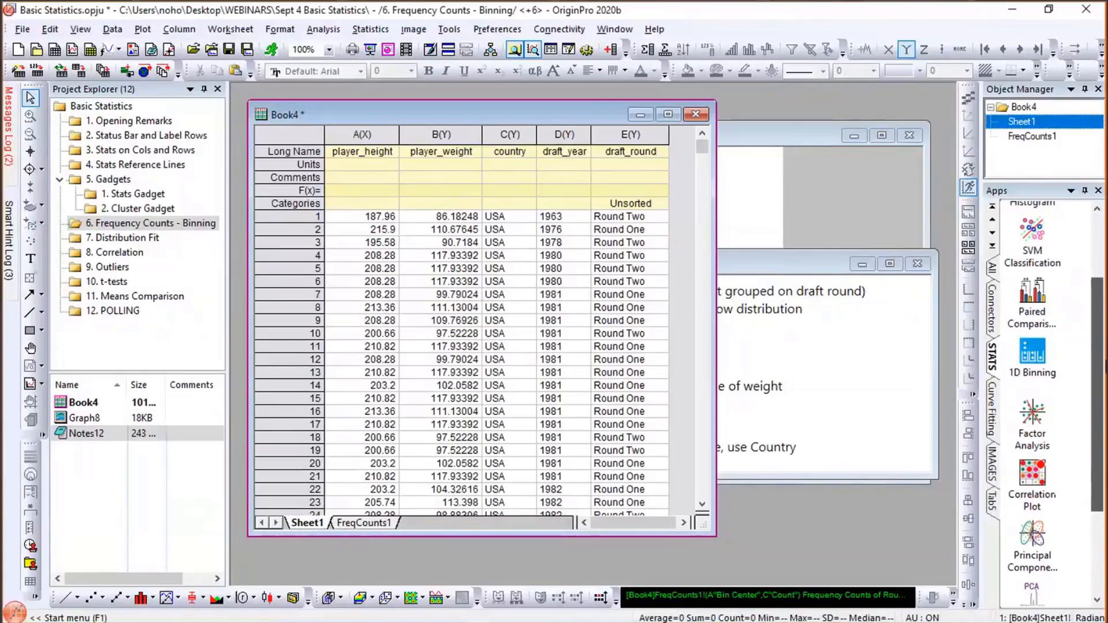
pyautogui.click(1047, 361)
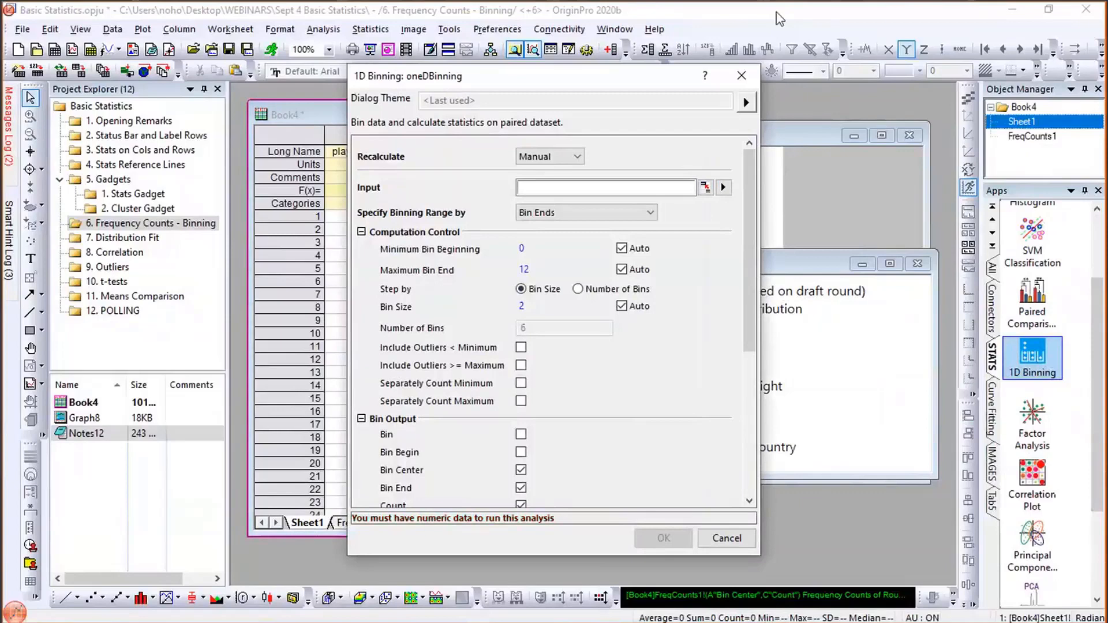
pyautogui.click(741, 75)
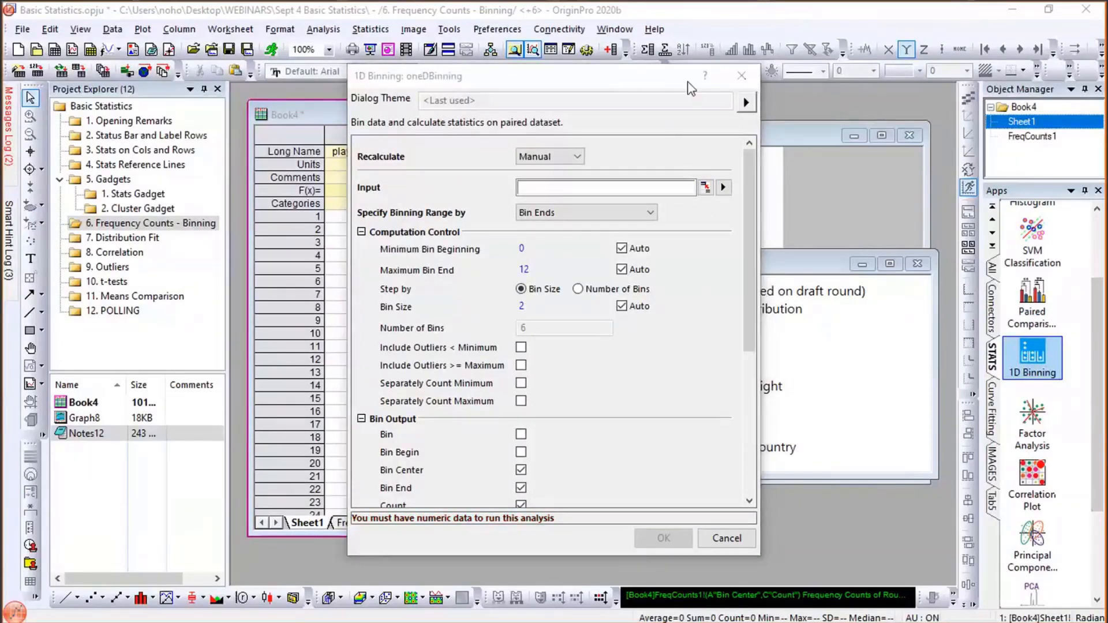
pyautogui.click(567, 78)
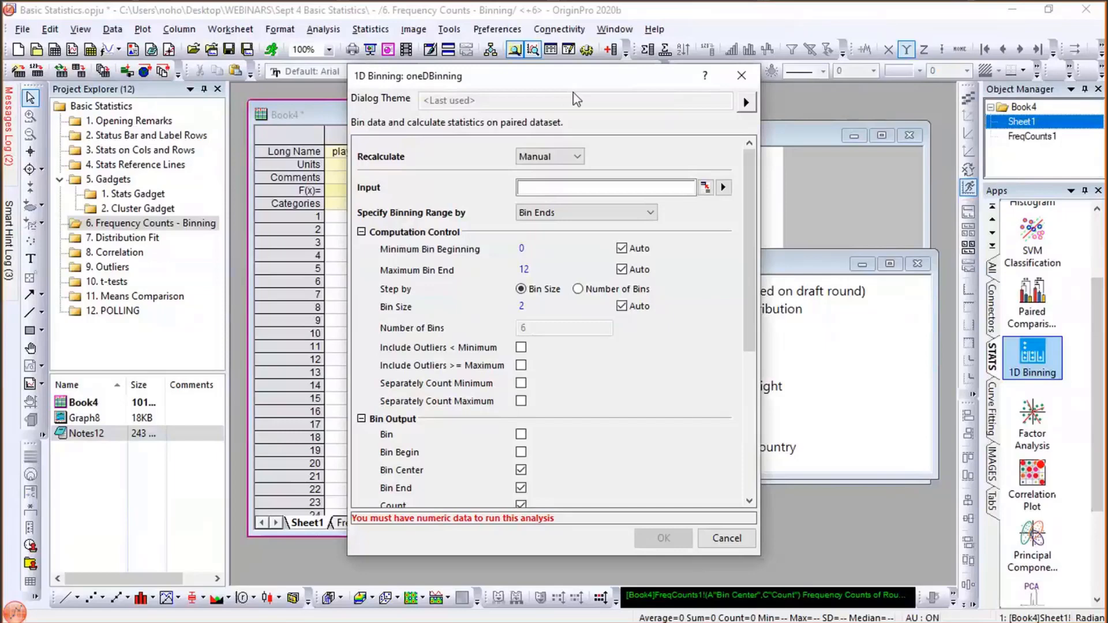
pyautogui.moveTo(568, 80); pyautogui.dragTo(682, 59)
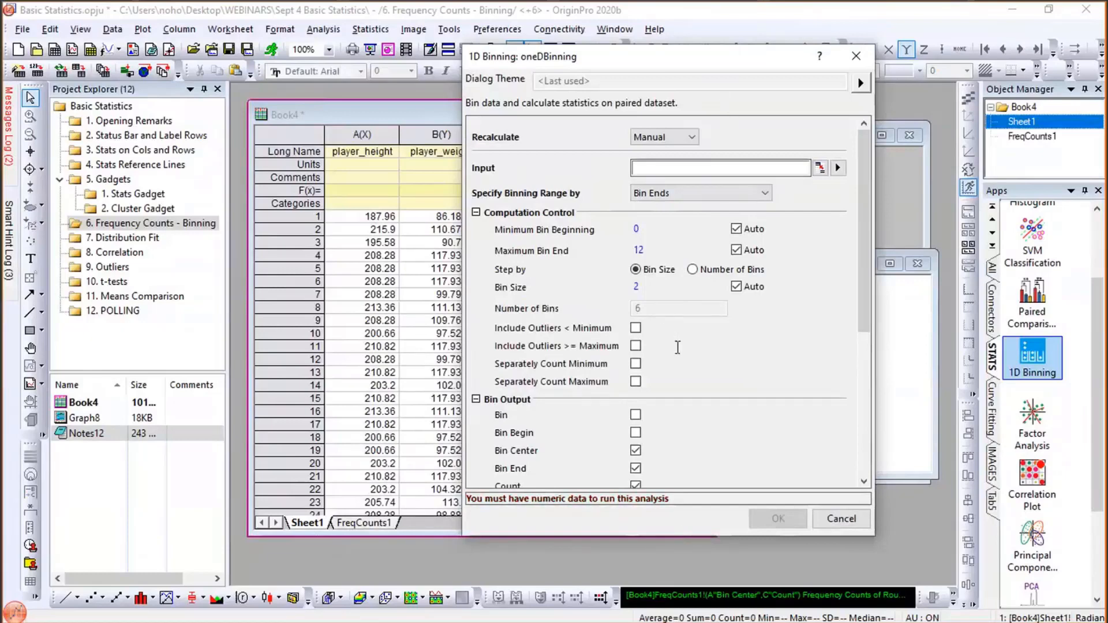
pyautogui.scroll(-2, 678, 347)
pyautogui.scroll(-3, 678, 347)
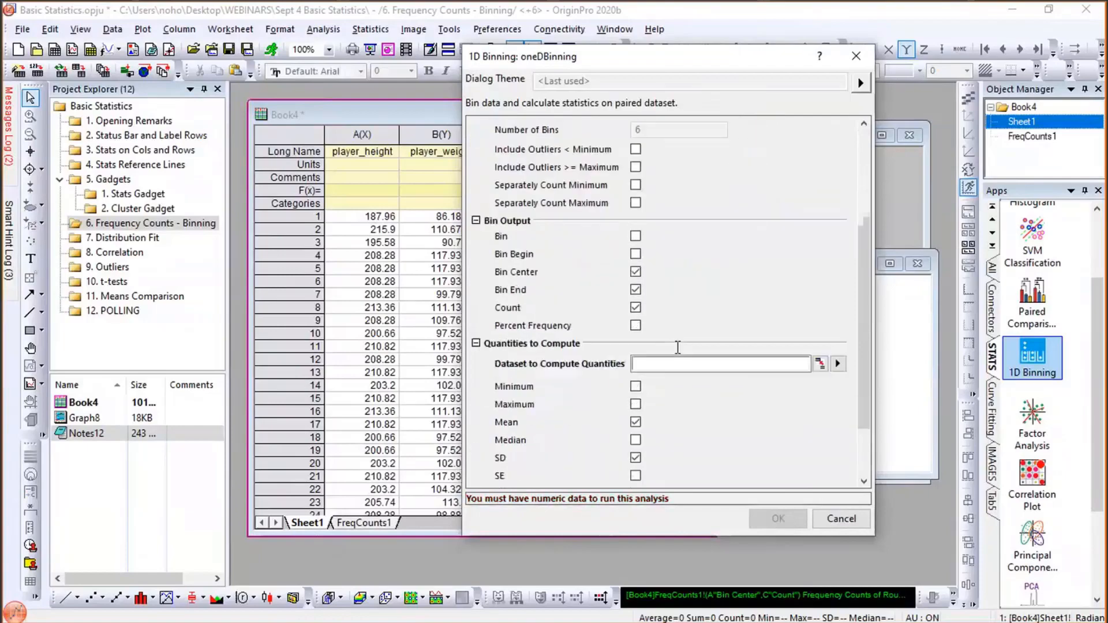
pyautogui.scroll(5, 700, 254)
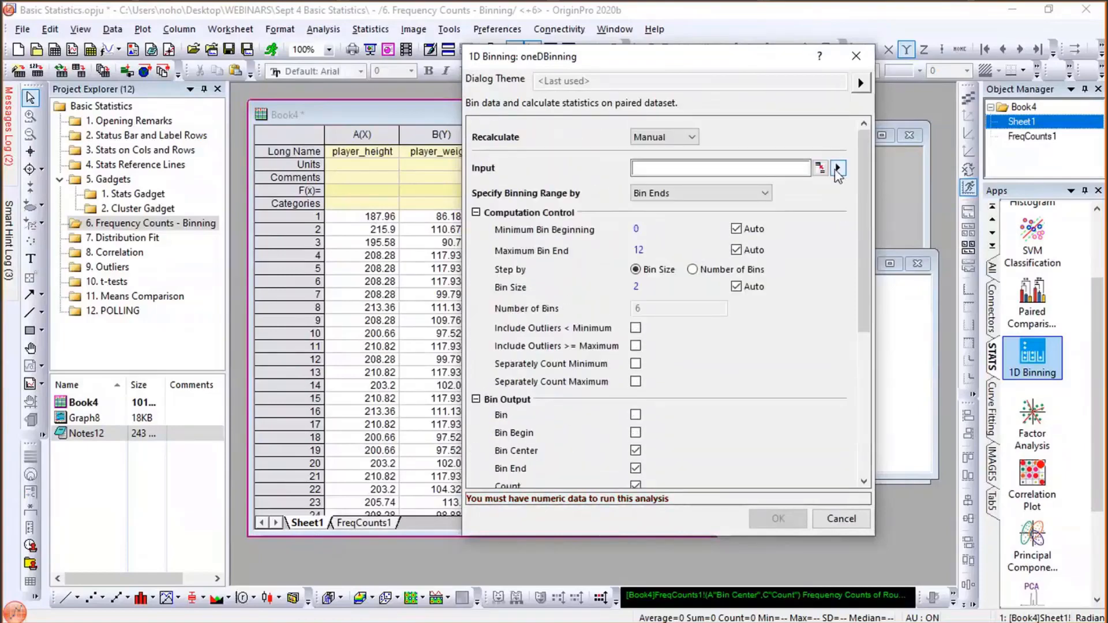
# - Move the 1D Binning dialog aside and choose the player_weight column as its input
pyautogui.click(838, 168)
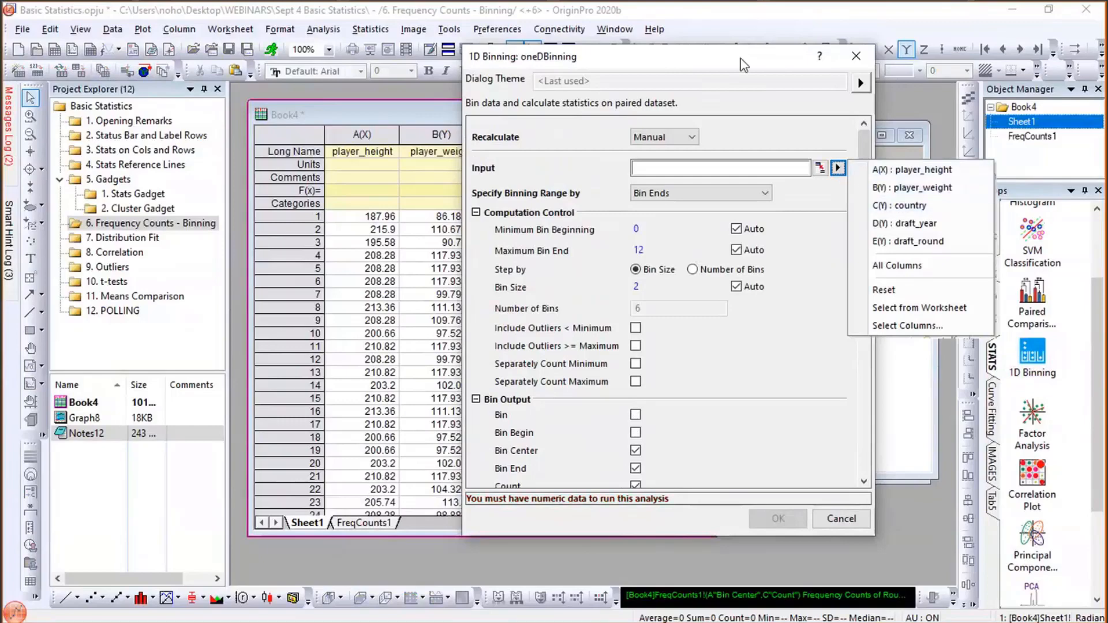
pyautogui.moveTo(740, 58); pyautogui.dragTo(550, 68)
pyautogui.click(648, 179)
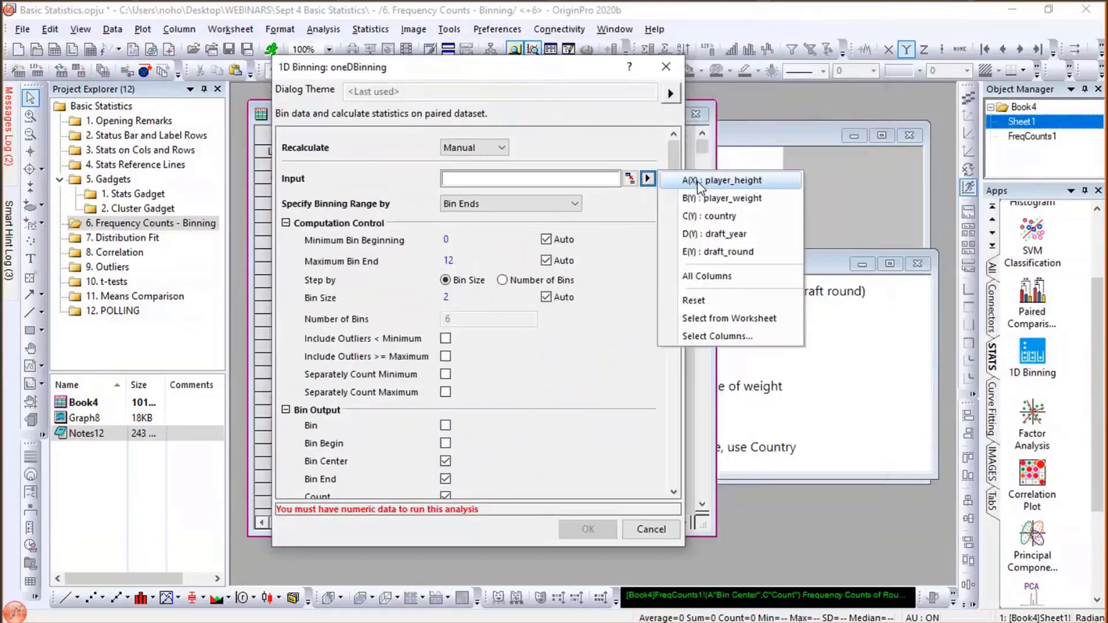
pyautogui.click(719, 198)
# - Choose player_height as the dataset for computing mean and SD, and run the binning
pyautogui.scroll(-5, 611, 248)
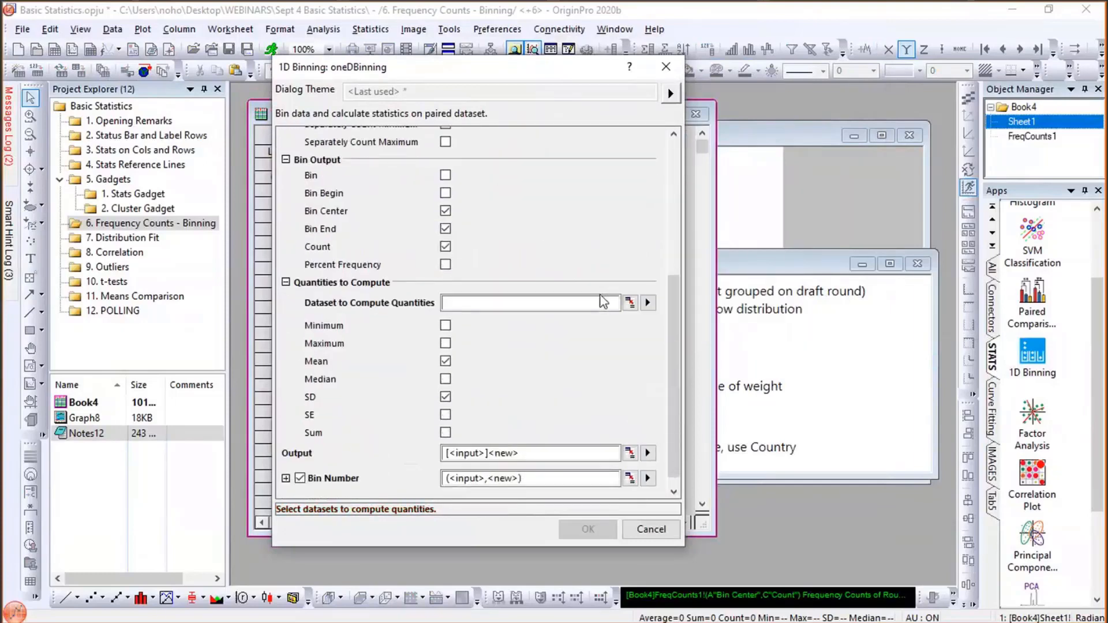
pyautogui.click(647, 303)
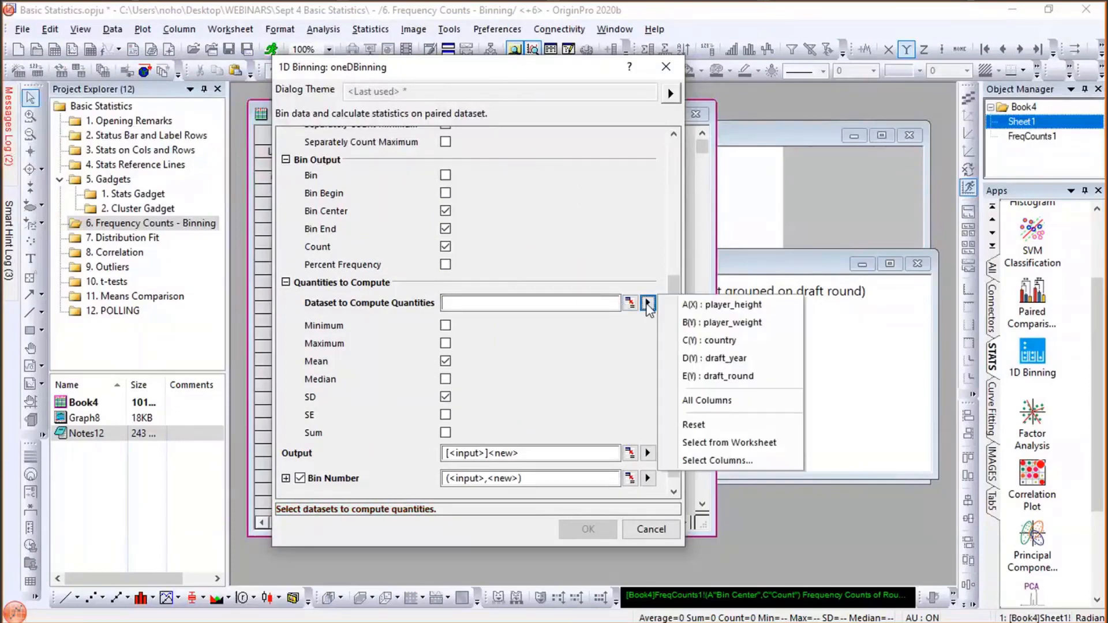
pyautogui.click(721, 305)
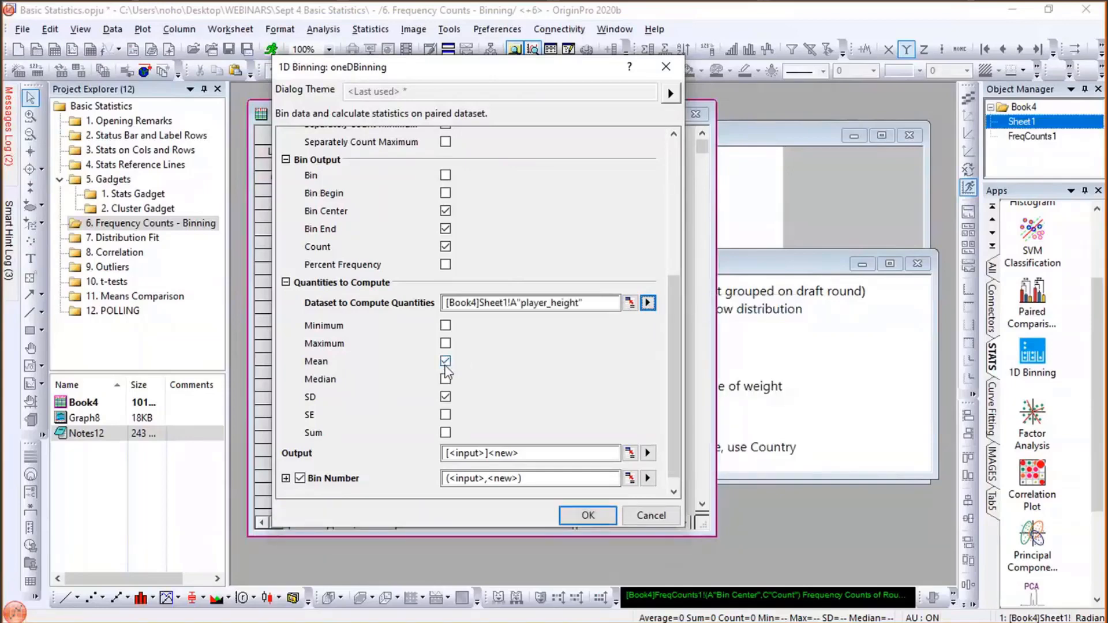
pyautogui.click(587, 515)
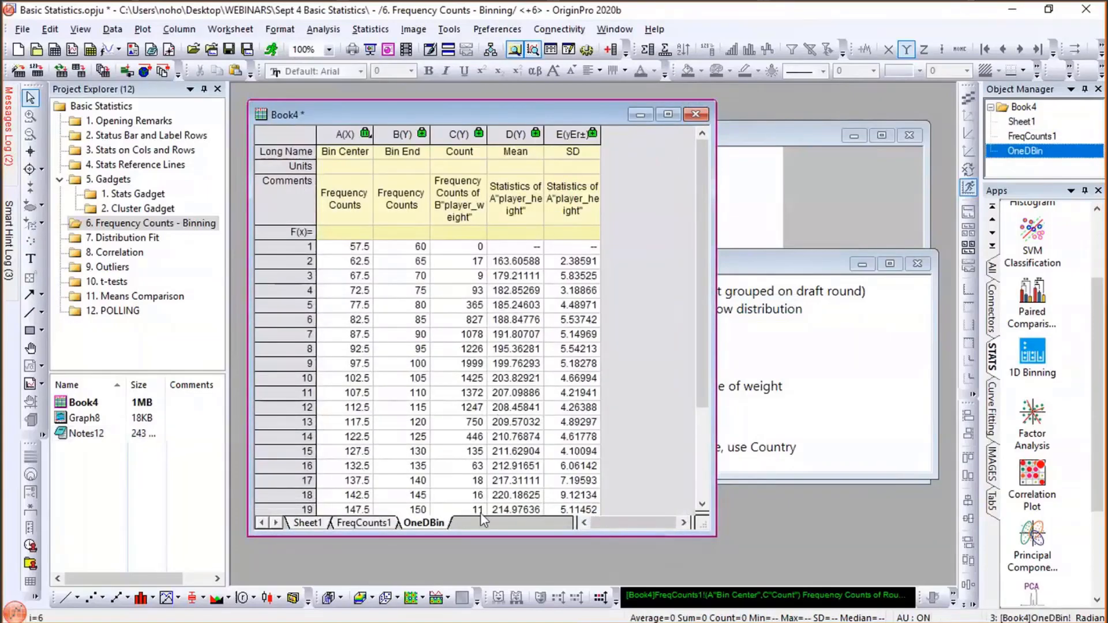
# - Make the Book4 window taller, then change the OneDBin analysis parameters to leave Bin End out of the output
pyautogui.moveTo(473, 535); pyautogui.dragTo(476, 584)
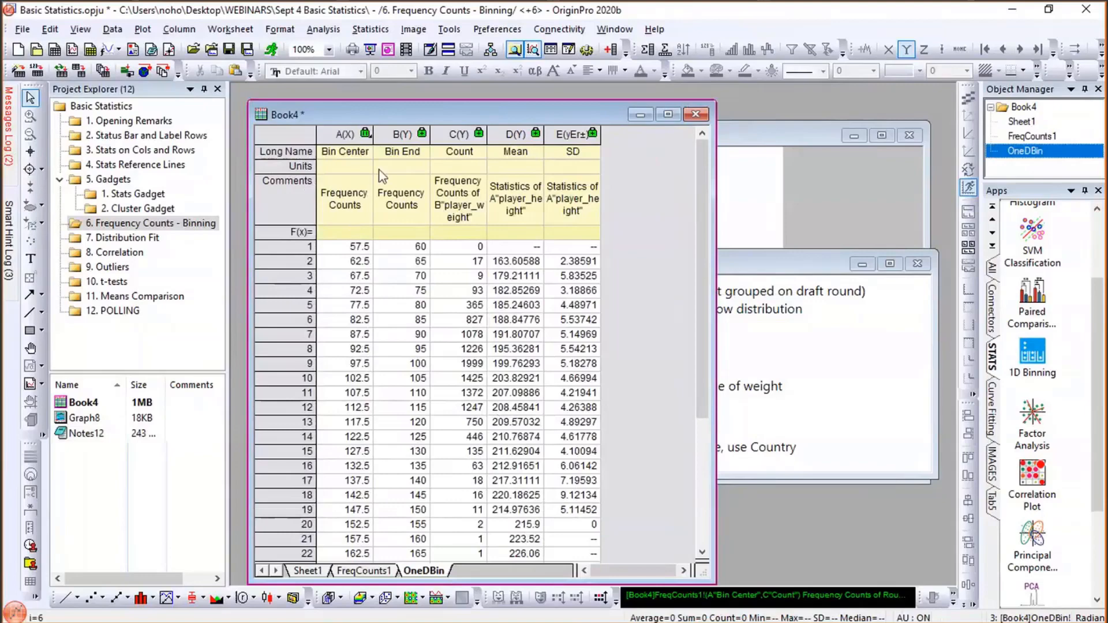
pyautogui.click(365, 135)
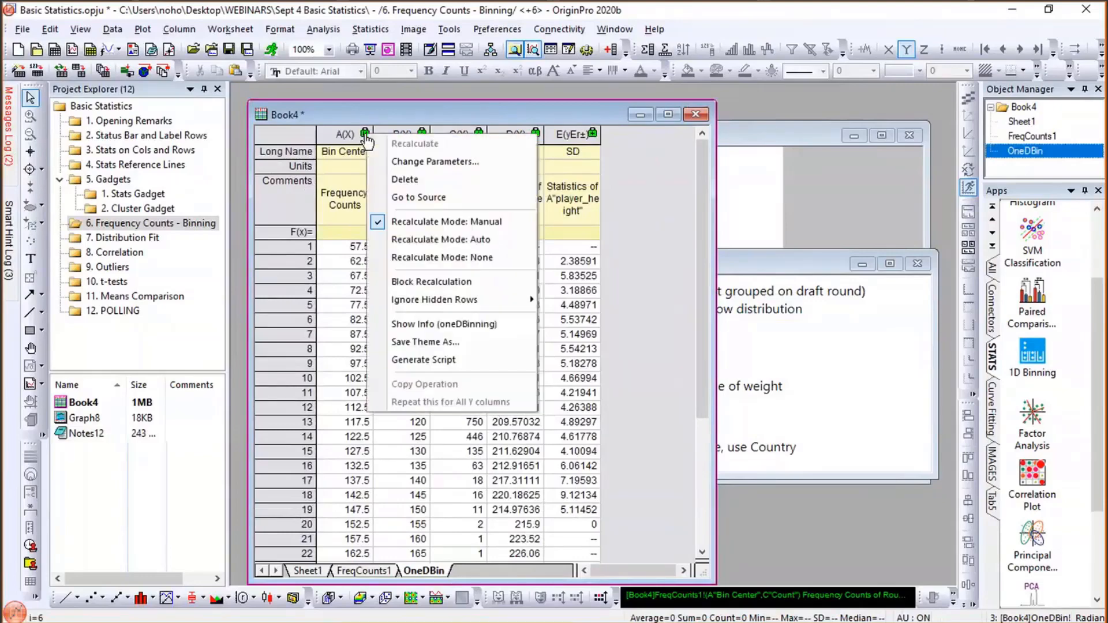
pyautogui.click(407, 162)
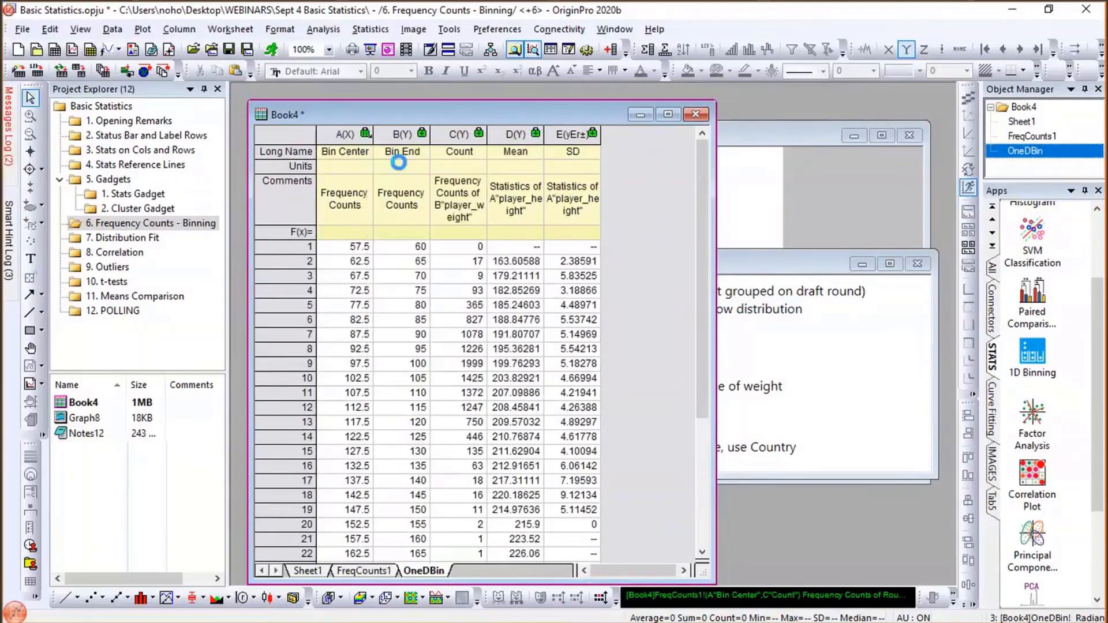
pyautogui.scroll(-3, 571, 444)
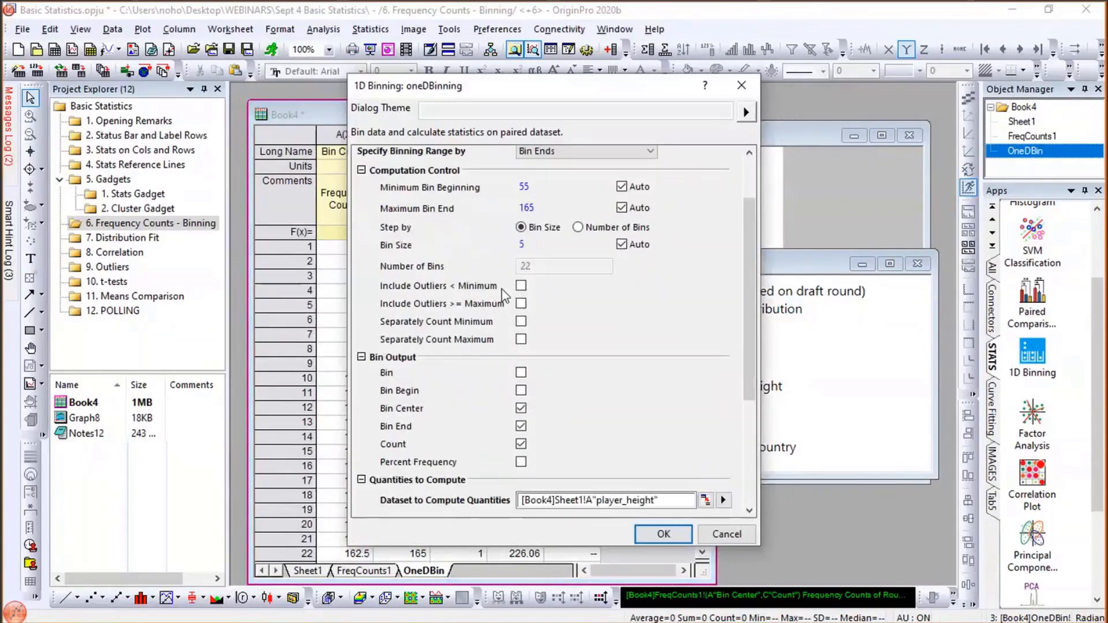
pyautogui.click(521, 427)
pyautogui.click(653, 532)
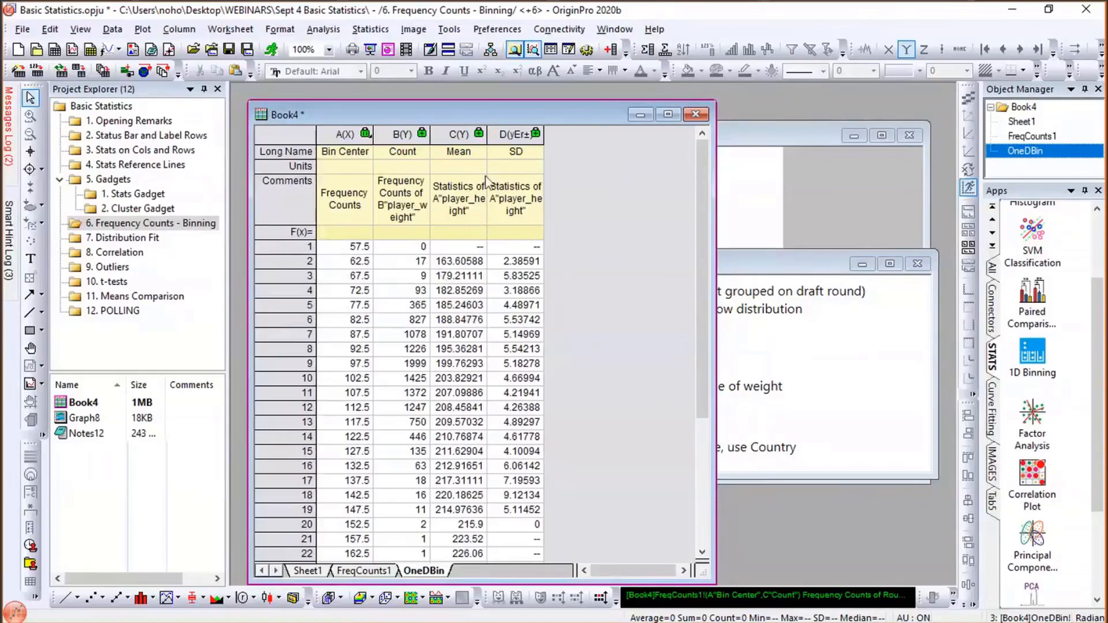
# - Plot OneDBin's Mean and SD columns as a scatter graph with error bars, check its source data, and return to Book4
pyautogui.moveTo(459, 134); pyautogui.dragTo(501, 133)
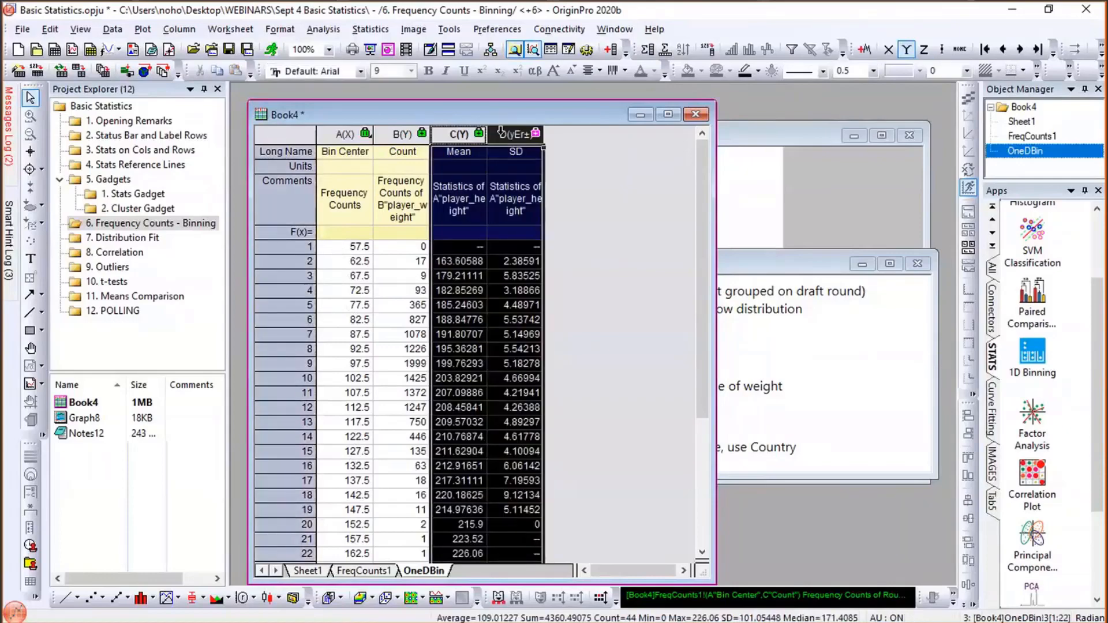
pyautogui.click(143, 28)
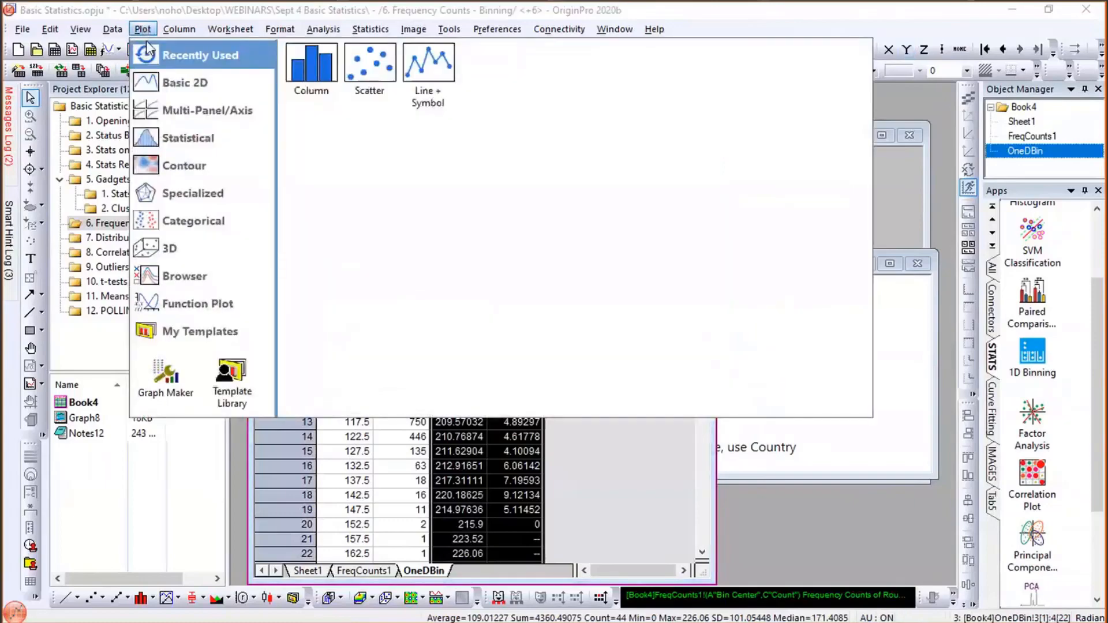
pyautogui.click(369, 60)
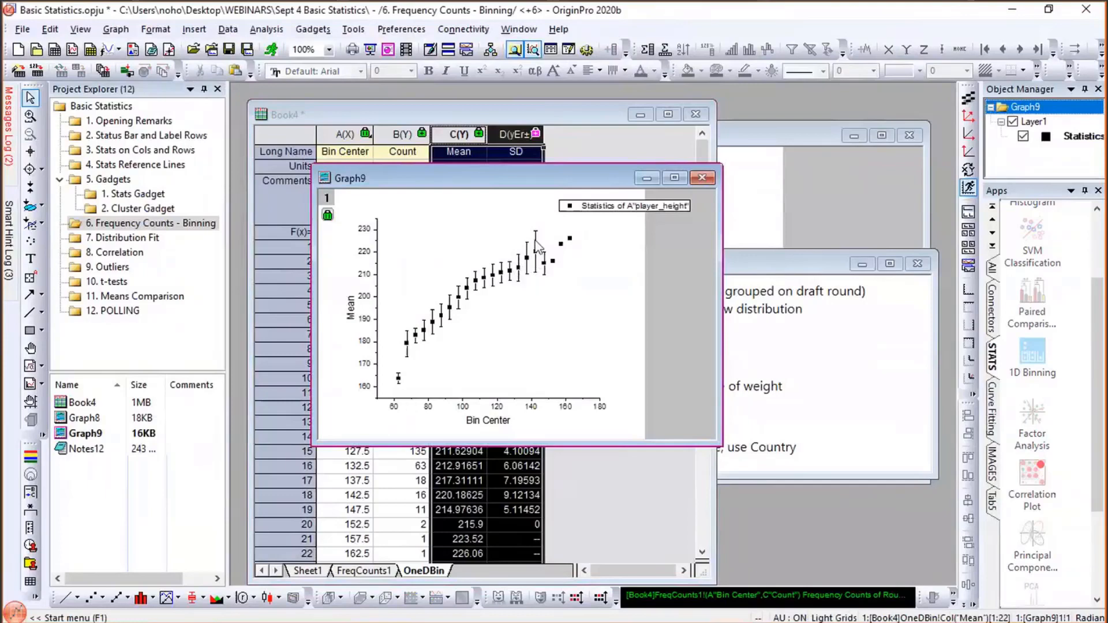
pyautogui.moveTo(539, 266)
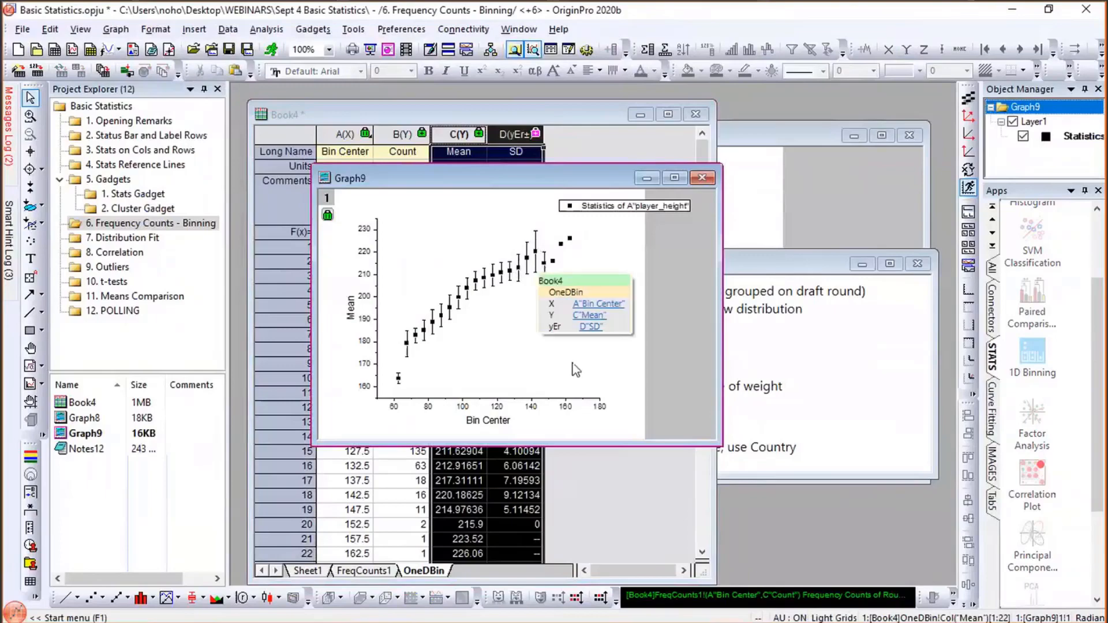
pyautogui.click(597, 458)
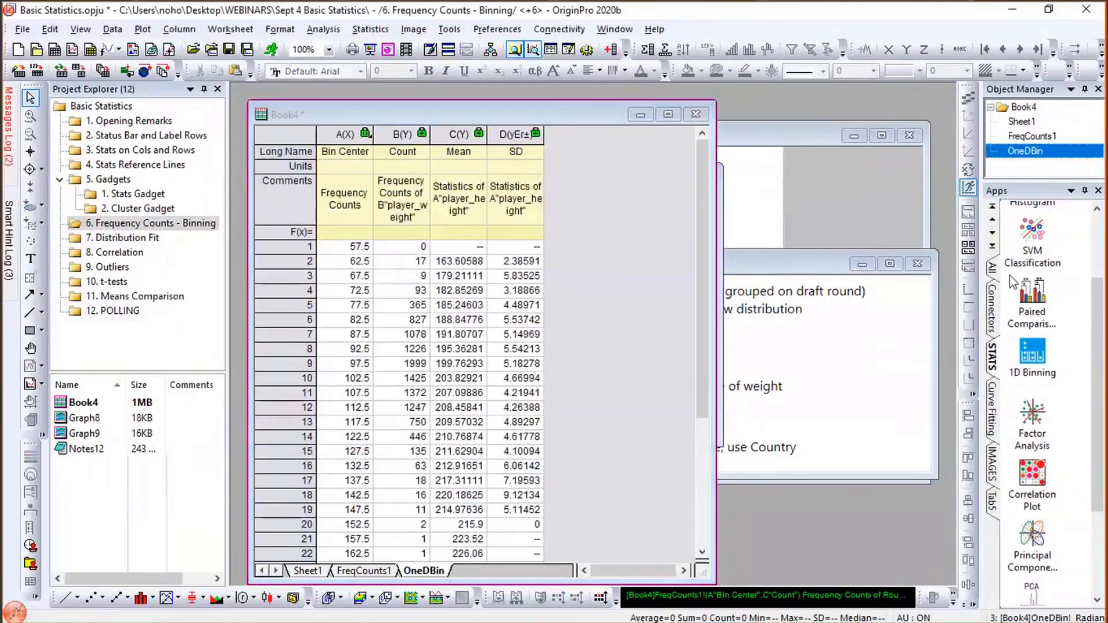
# - Open the 7. Distribution Fit folder, enlarge the Book1A window, and select column A to view its statistics
pyautogui.click(144, 239)
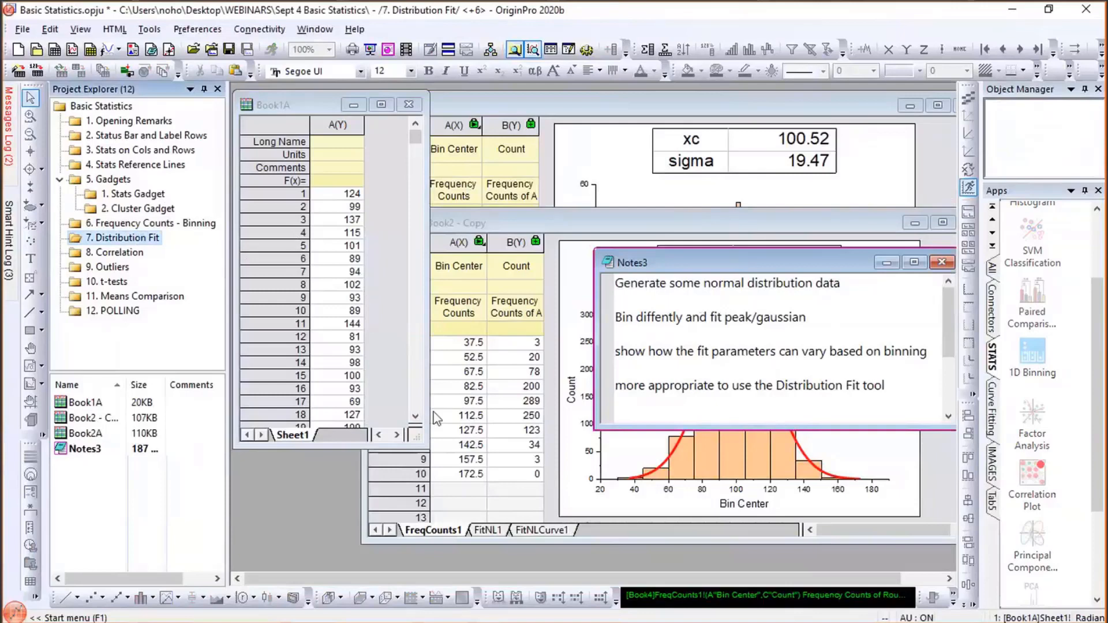
pyautogui.click(419, 444)
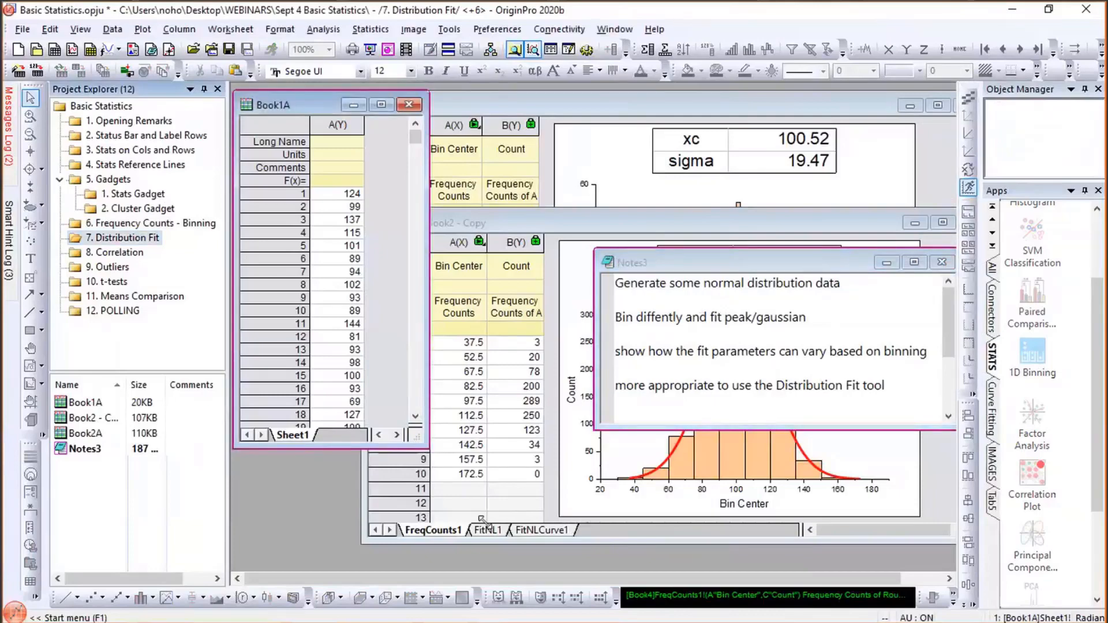
pyautogui.moveTo(480, 518); pyautogui.dragTo(483, 520)
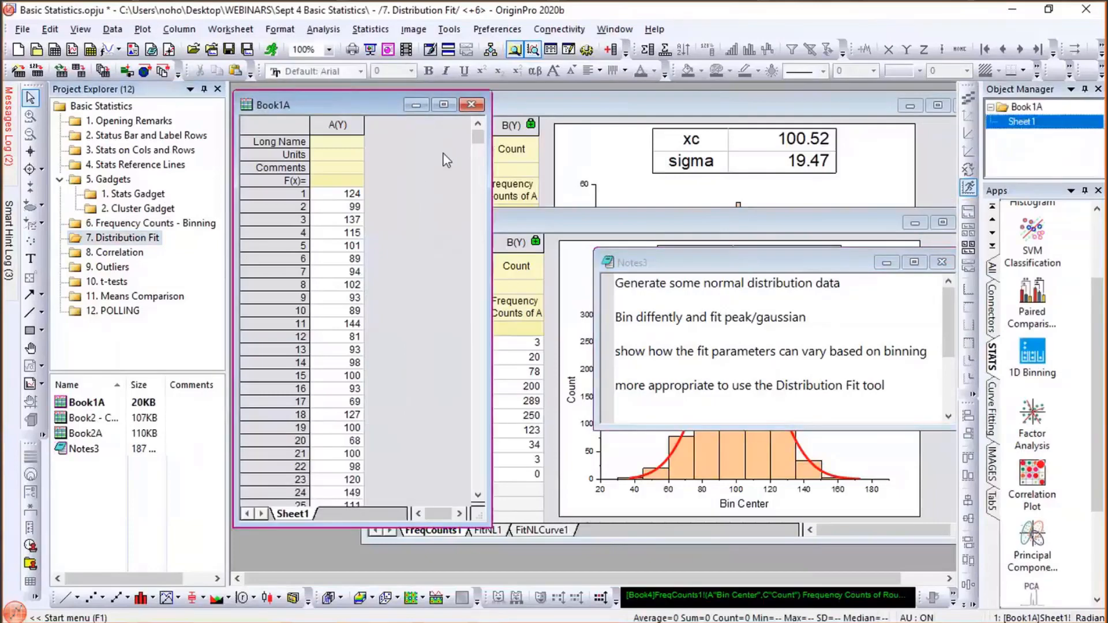
pyautogui.click(335, 122)
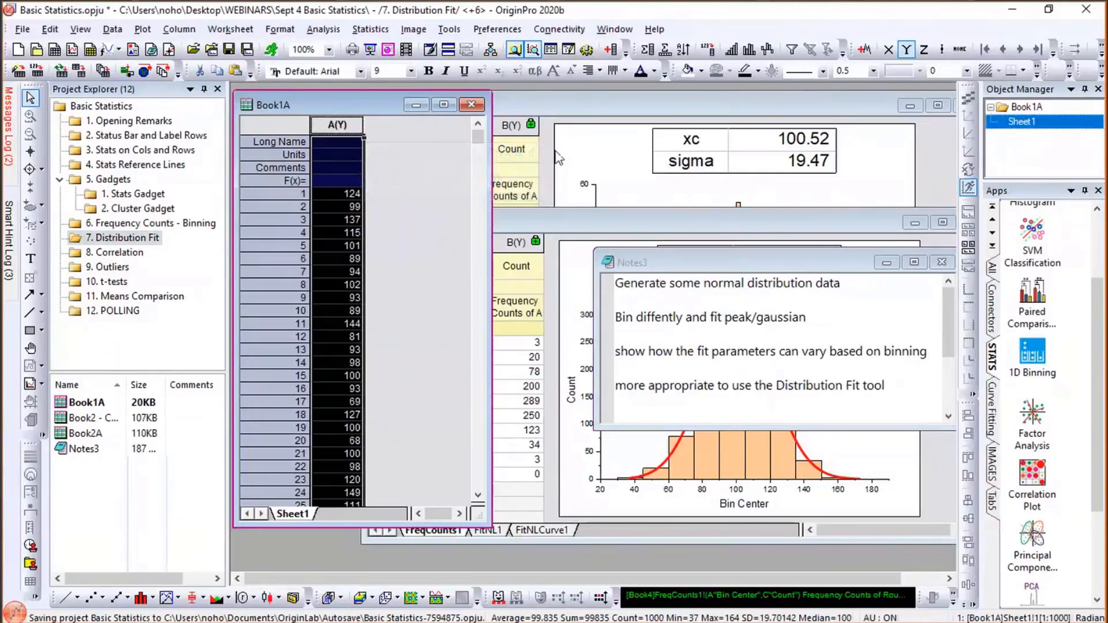
# - Compare the Gaussian fit parameters and histograms of the finely binned Book2A and the coarsely binned Book2 copy
pyautogui.click(566, 111)
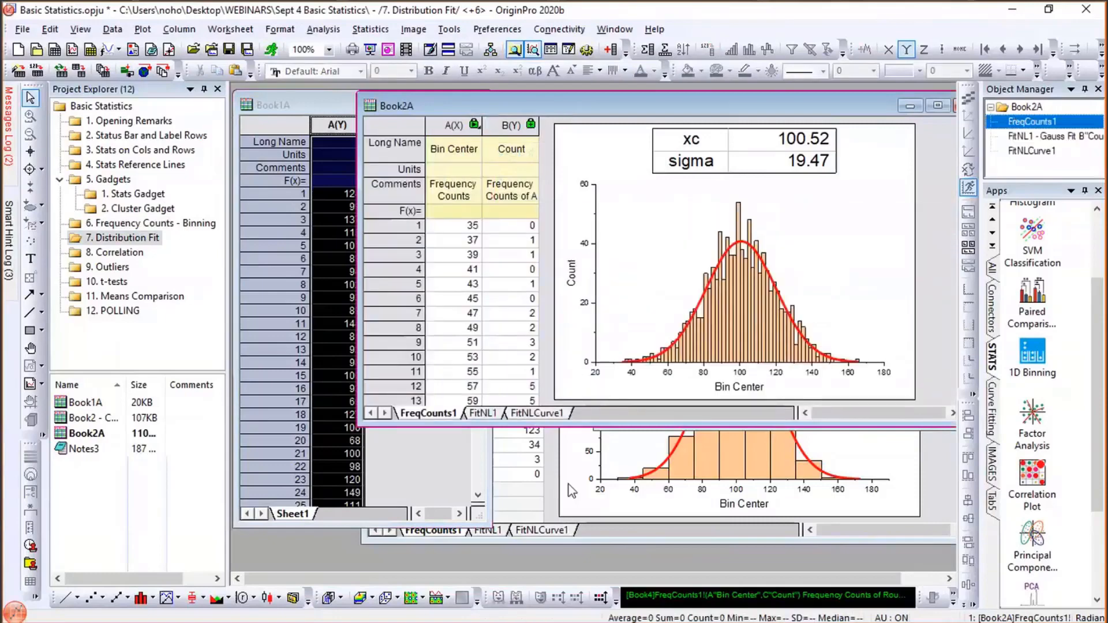
pyautogui.click(550, 504)
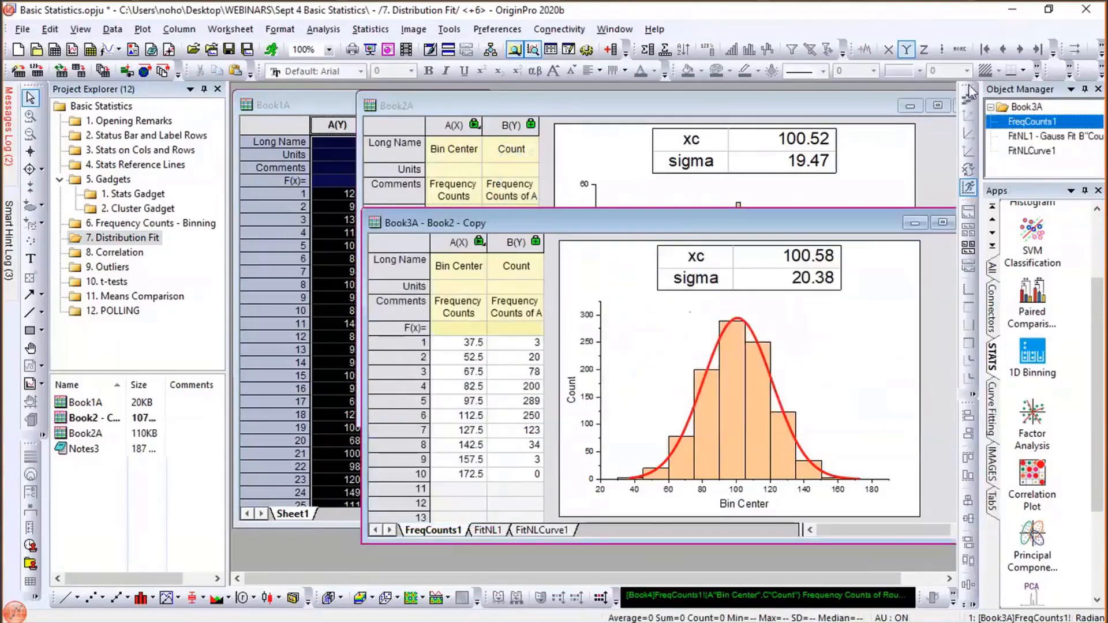
pyautogui.click(962, 154)
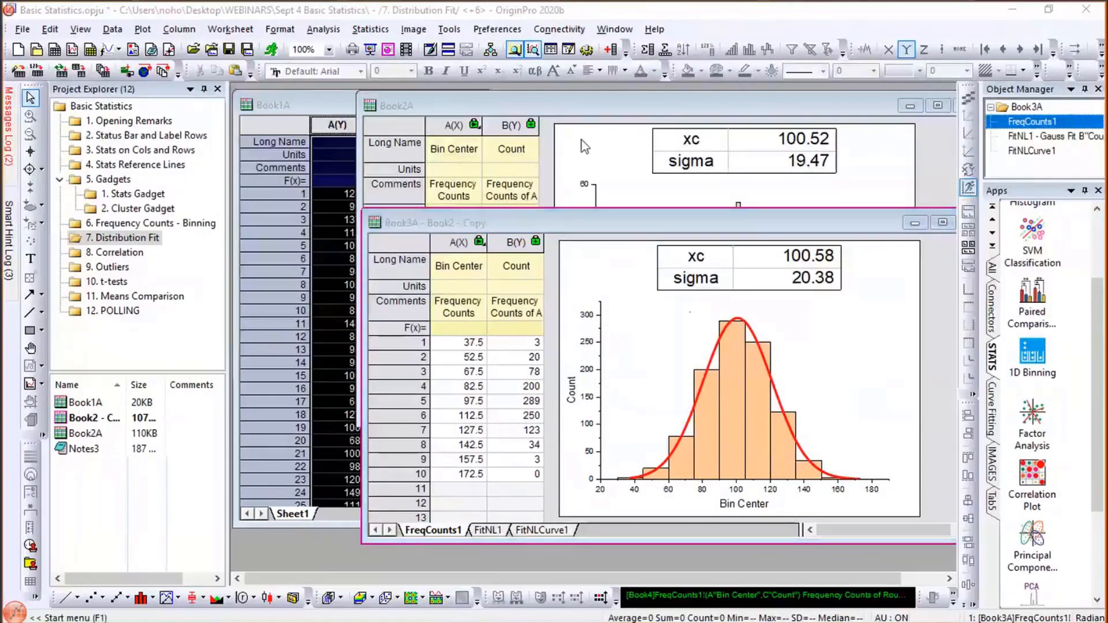
pyautogui.click(528, 102)
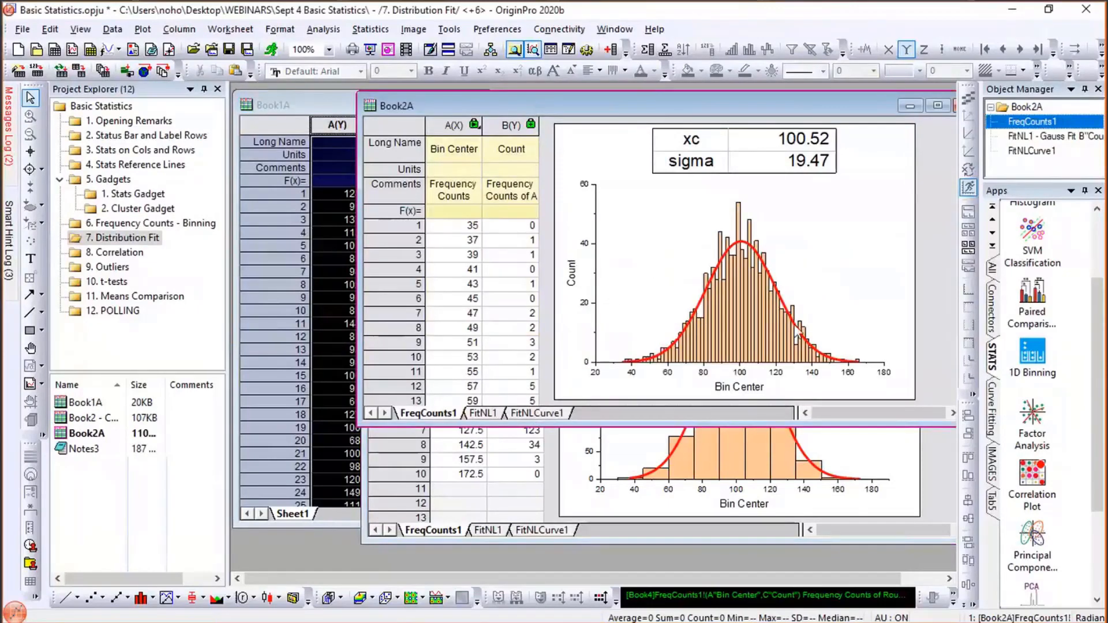
pyautogui.click(932, 458)
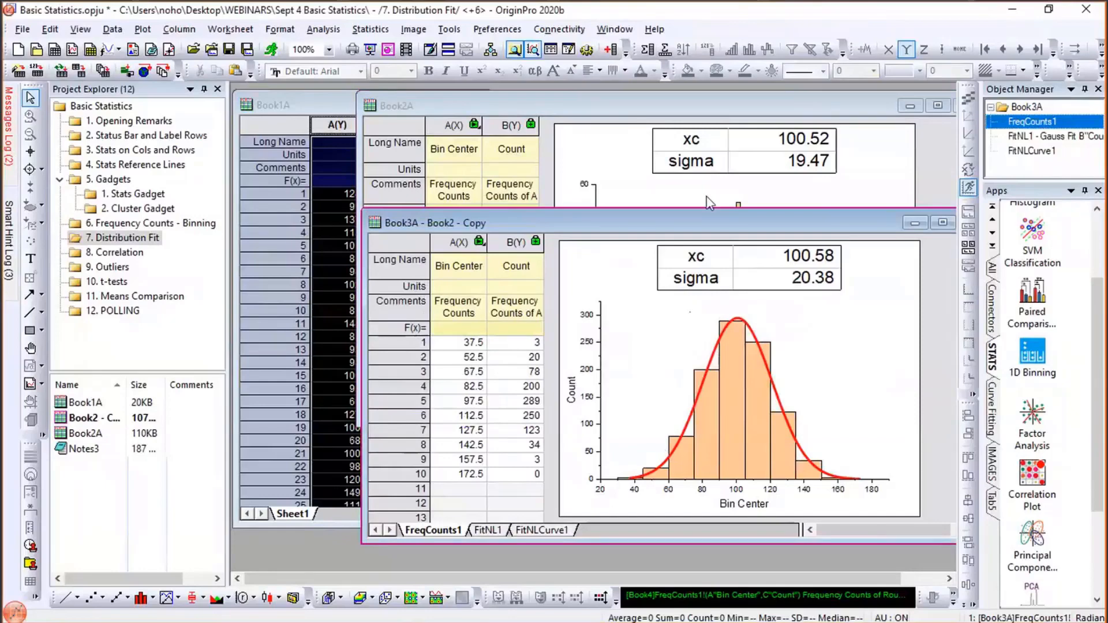
pyautogui.click(623, 111)
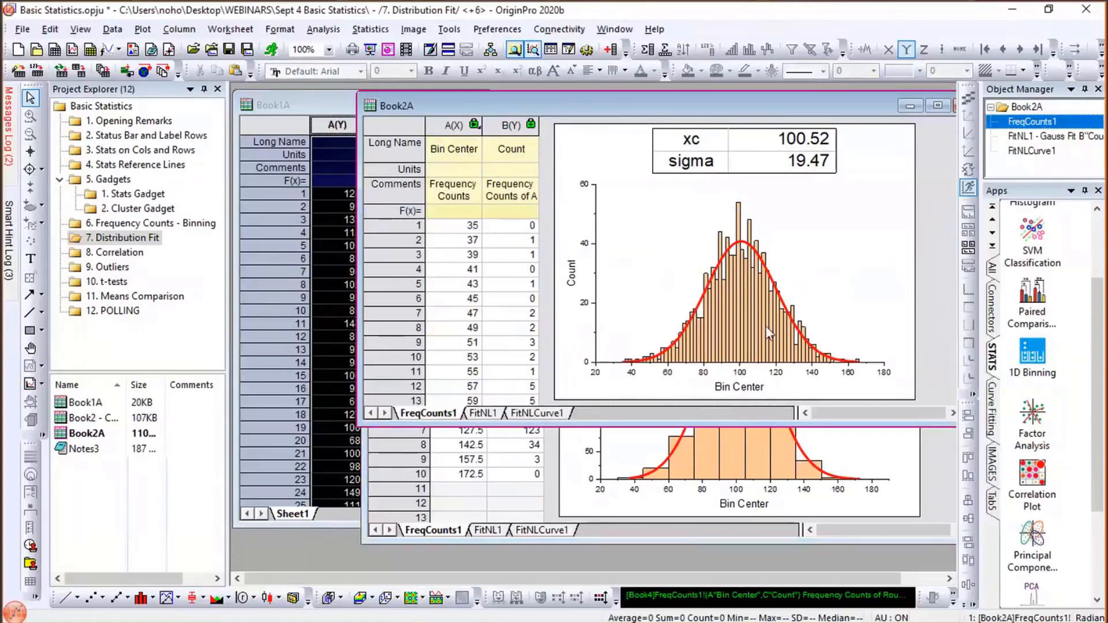
pyautogui.click(944, 489)
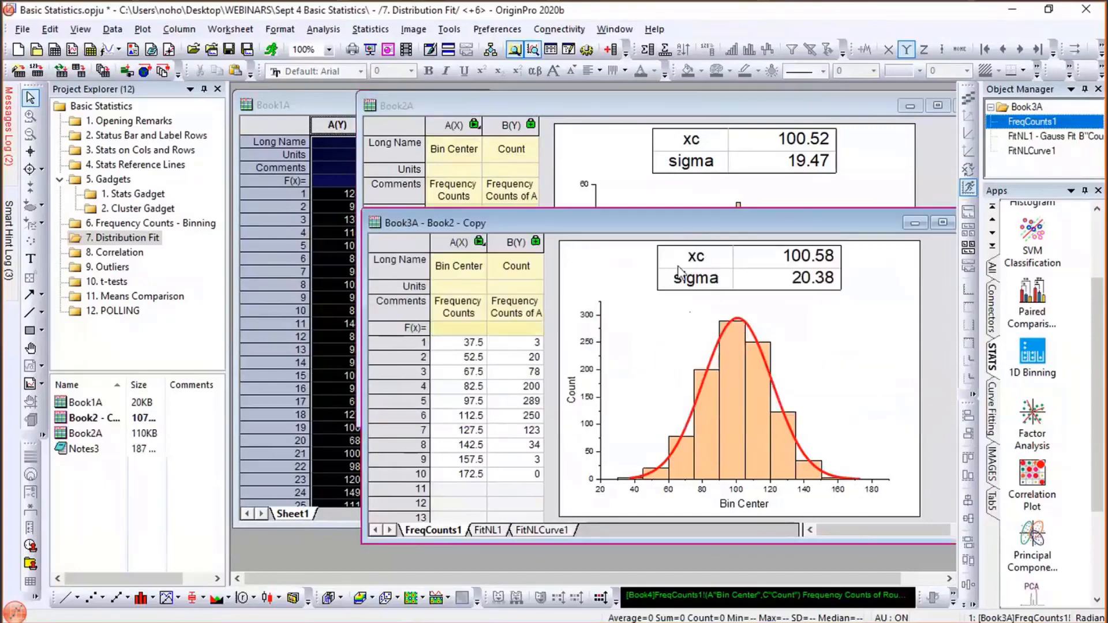
# - Move the Book2 copy window clear of Book2A's fit table and compare both fits with the raw data in Book1A
pyautogui.moveTo(712, 230); pyautogui.dragTo(678, 266)
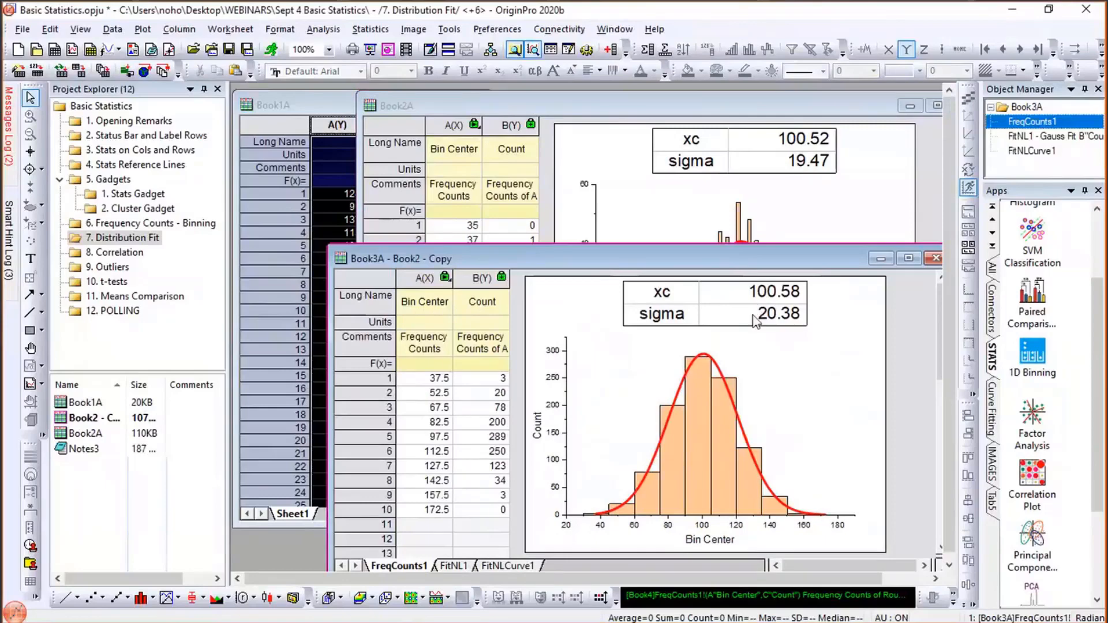
pyautogui.click(835, 202)
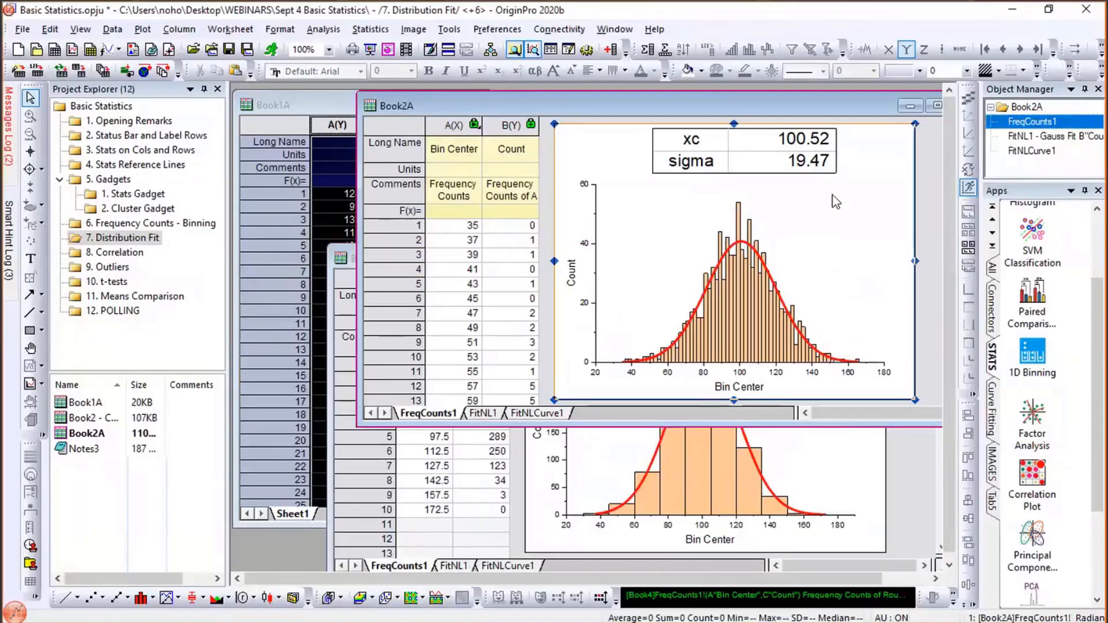
pyautogui.click(302, 114)
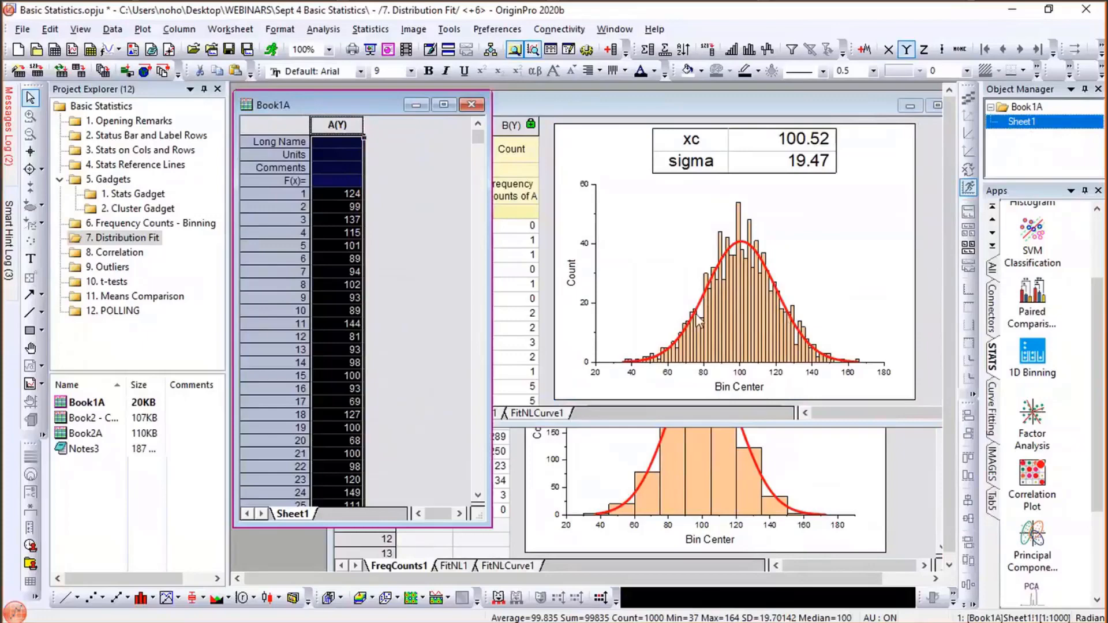
pyautogui.click(905, 486)
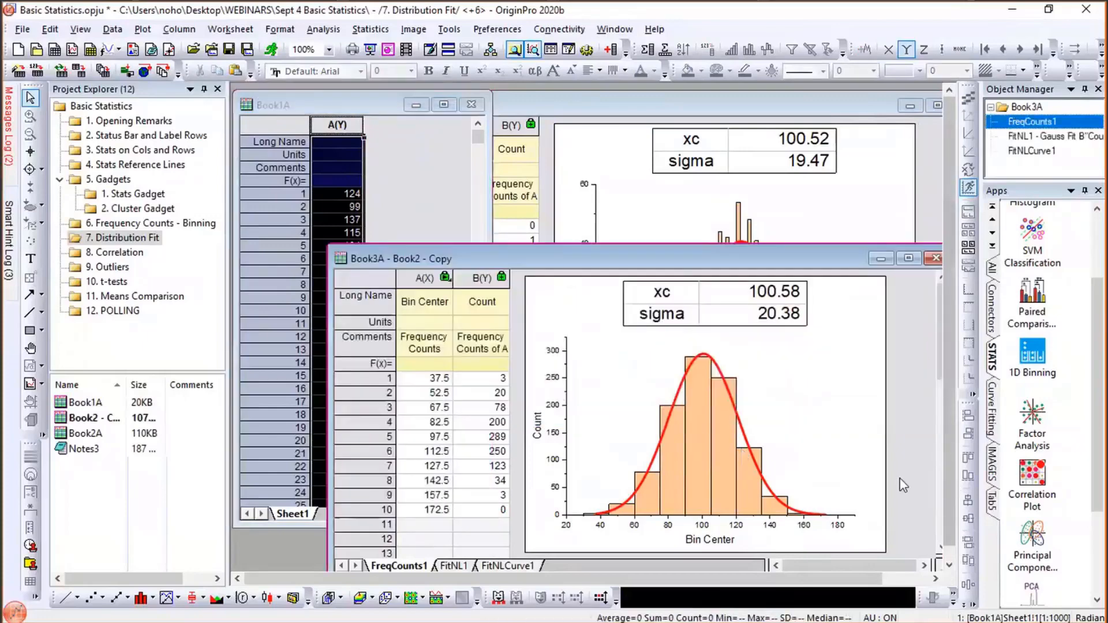
# - Set up a Distribution Fit on Book1A's raw data column A, adding LogNormal and Exponential to the Normal distribution
pyautogui.click(343, 125)
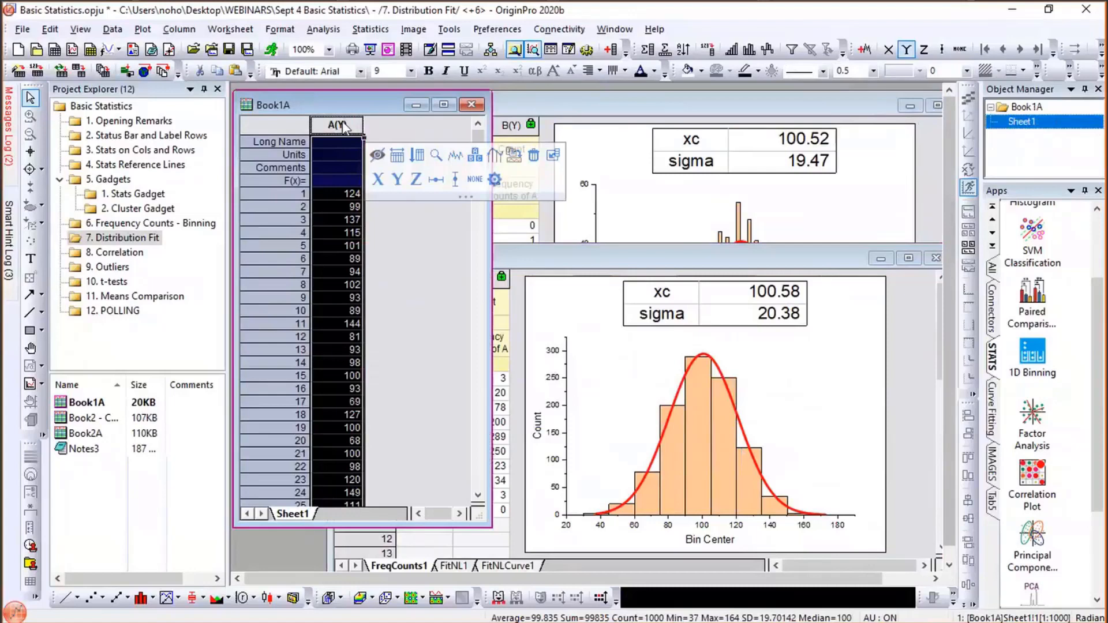
pyautogui.click(369, 29)
pyautogui.moveTo(385, 74)
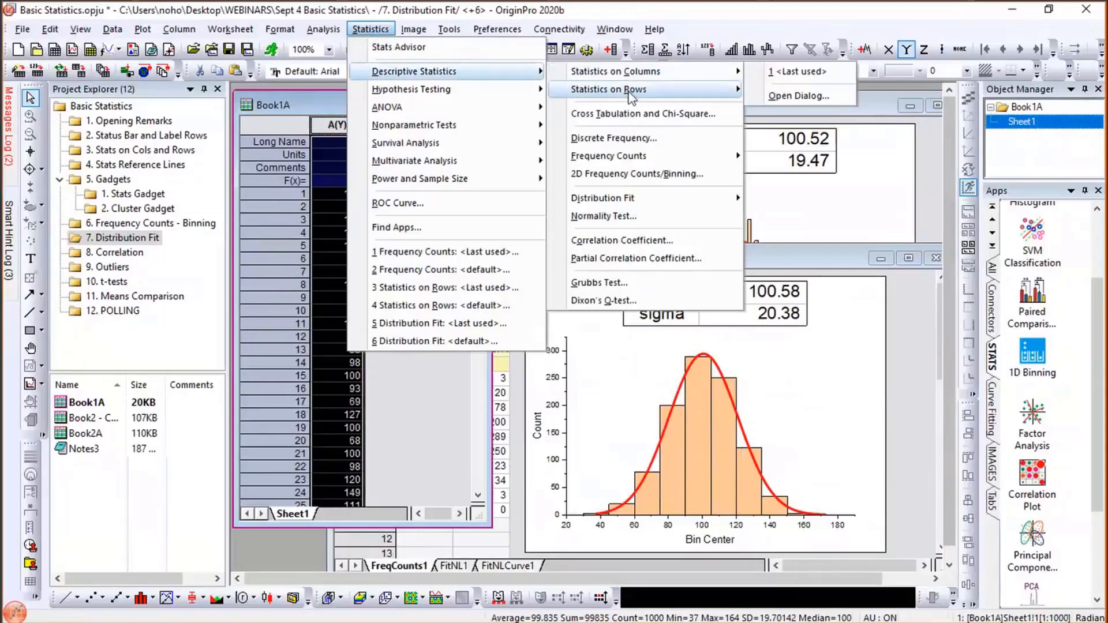
pyautogui.moveTo(623, 198)
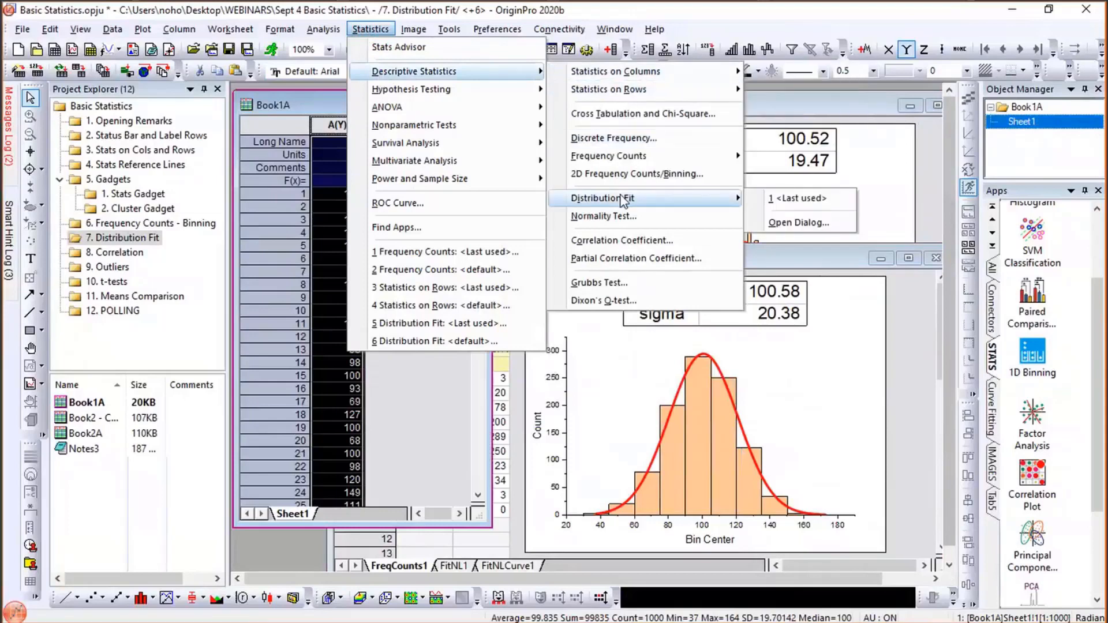
pyautogui.click(810, 224)
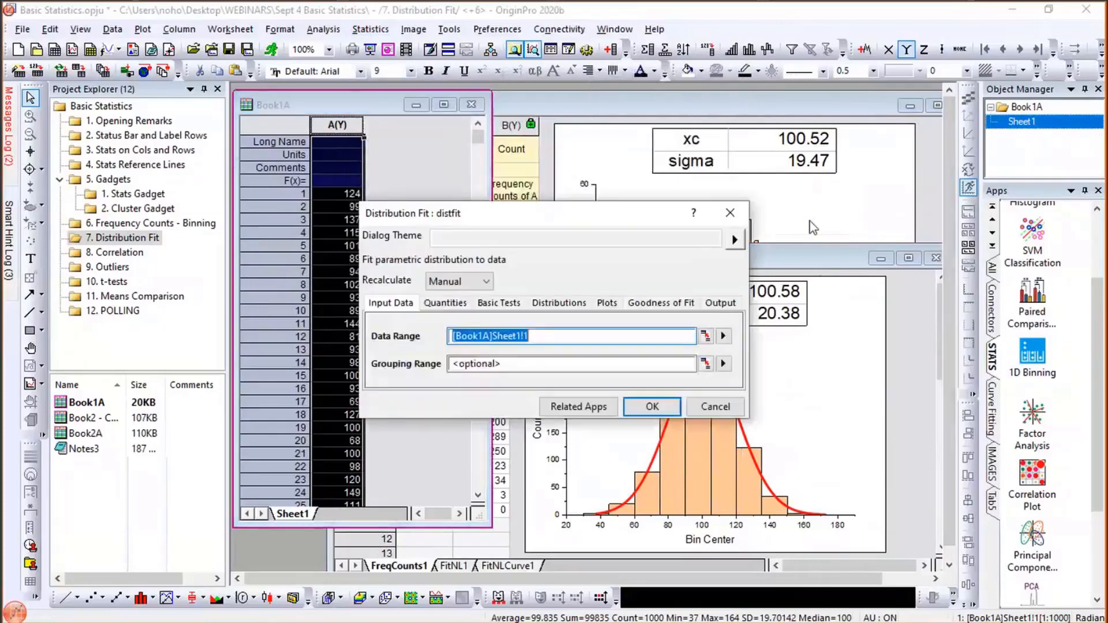
pyautogui.moveTo(540, 211); pyautogui.dragTo(480, 127)
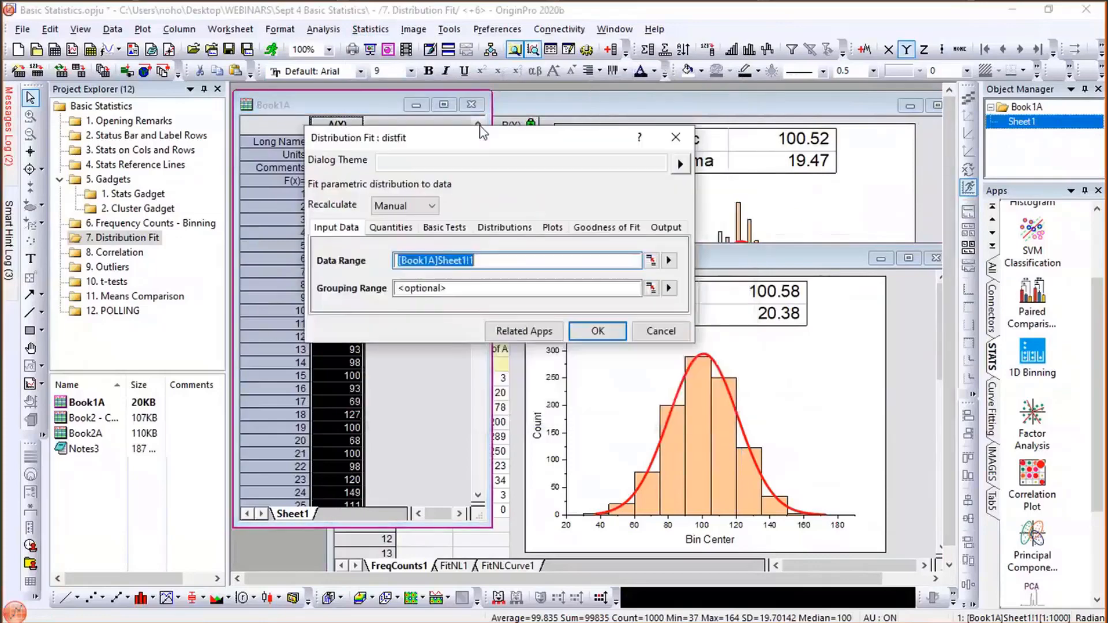
pyautogui.click(504, 228)
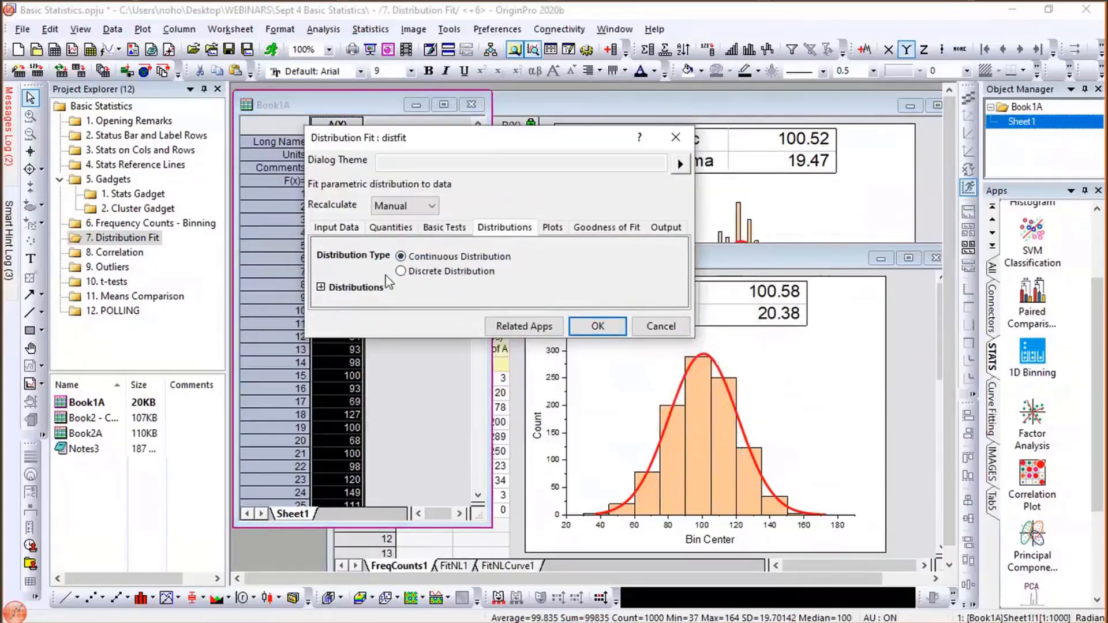
pyautogui.click(321, 287)
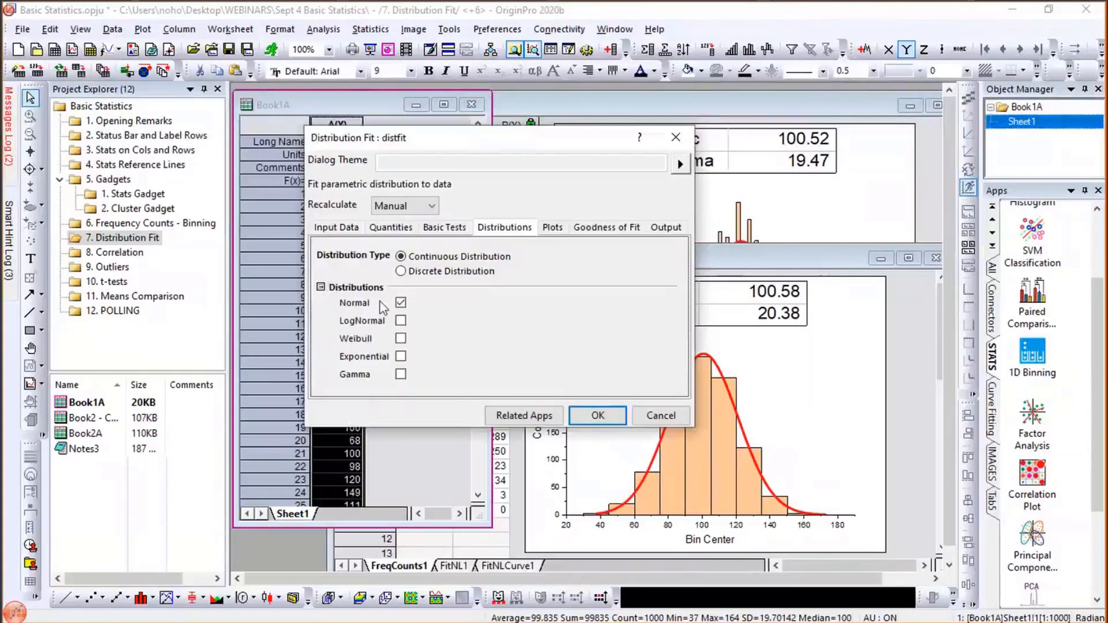
pyautogui.click(401, 320)
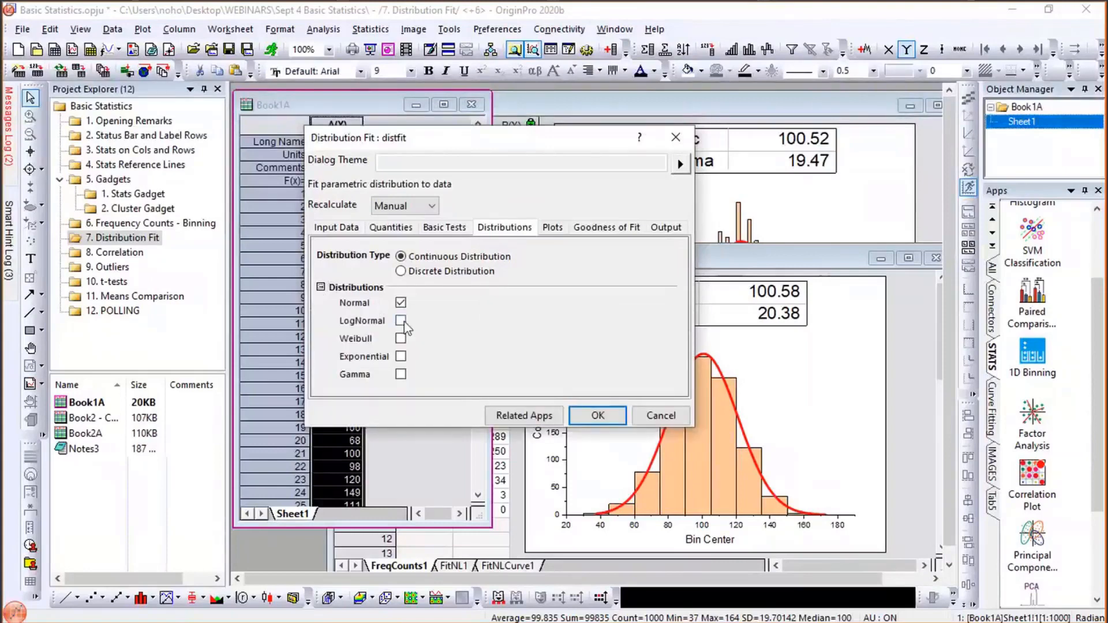
pyautogui.click(401, 355)
# - Enable the Kolmogorov-Smirnov, Kolmogorov-Smirnov (Modified) and Anderson-Darling goodness-of-fit tests and run the distribution fit
pyautogui.click(604, 230)
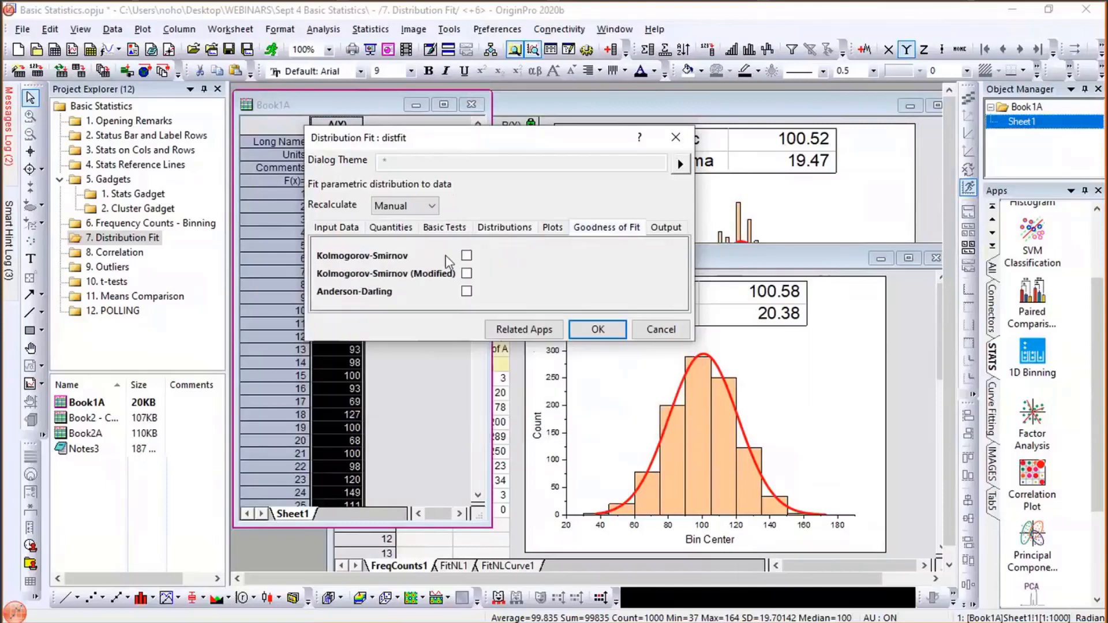
pyautogui.click(466, 255)
pyautogui.click(466, 273)
pyautogui.click(467, 292)
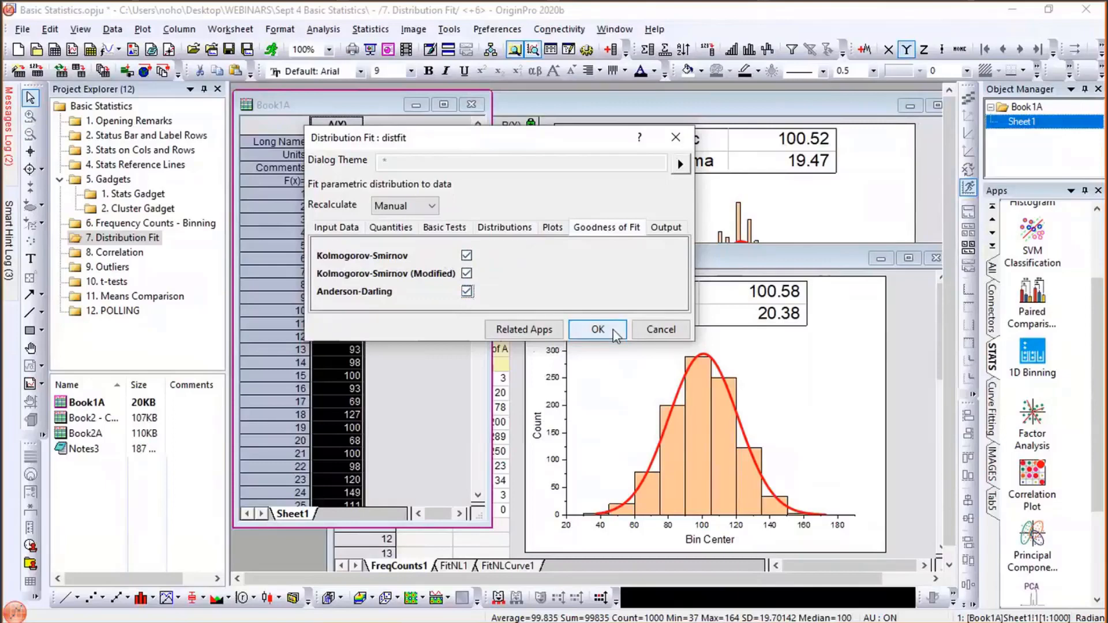
pyautogui.click(598, 329)
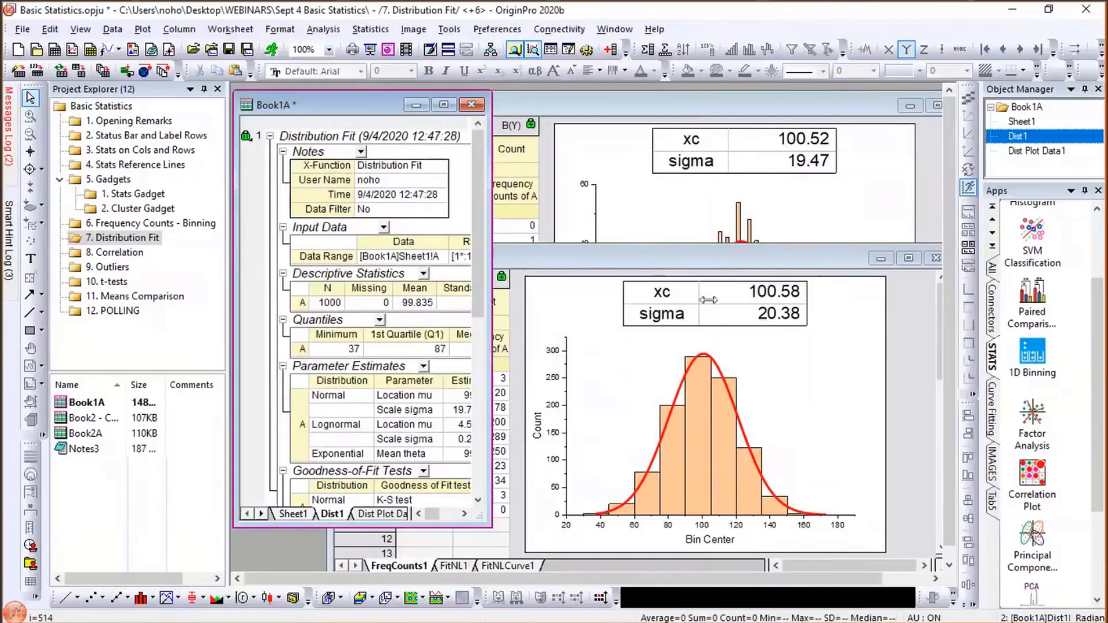
# - Widen the Book1A report window and examine the goodness-of-fit decisions and the Normal distribution's mu and sigma estimates
pyautogui.moveTo(709, 299); pyautogui.dragTo(864, 299)
pyautogui.scroll(-5, 504, 290)
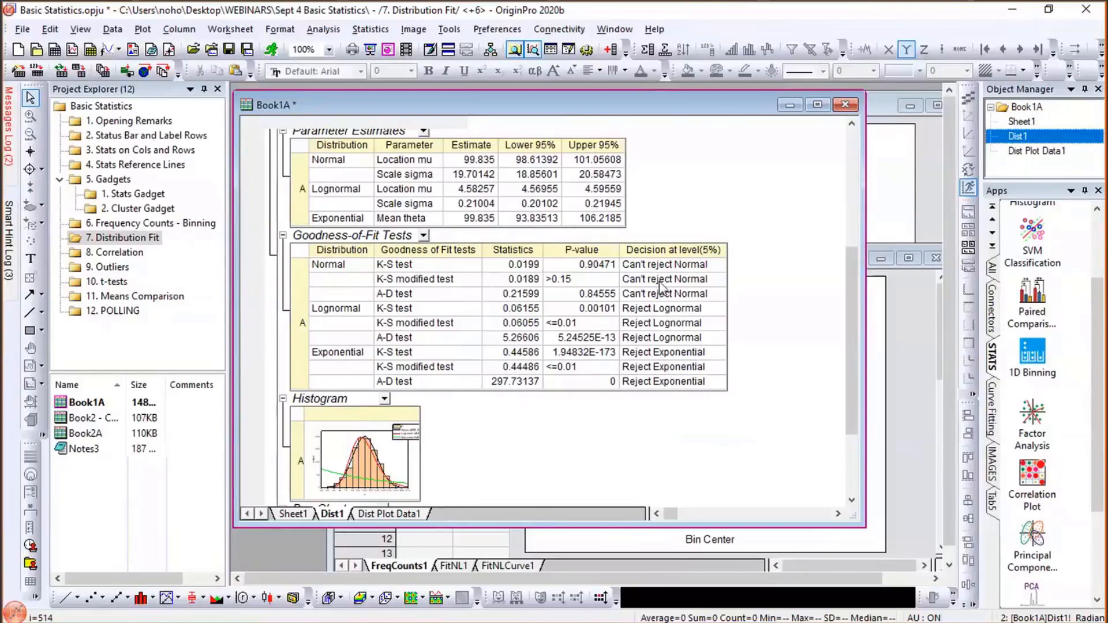
pyautogui.scroll(3, 662, 286)
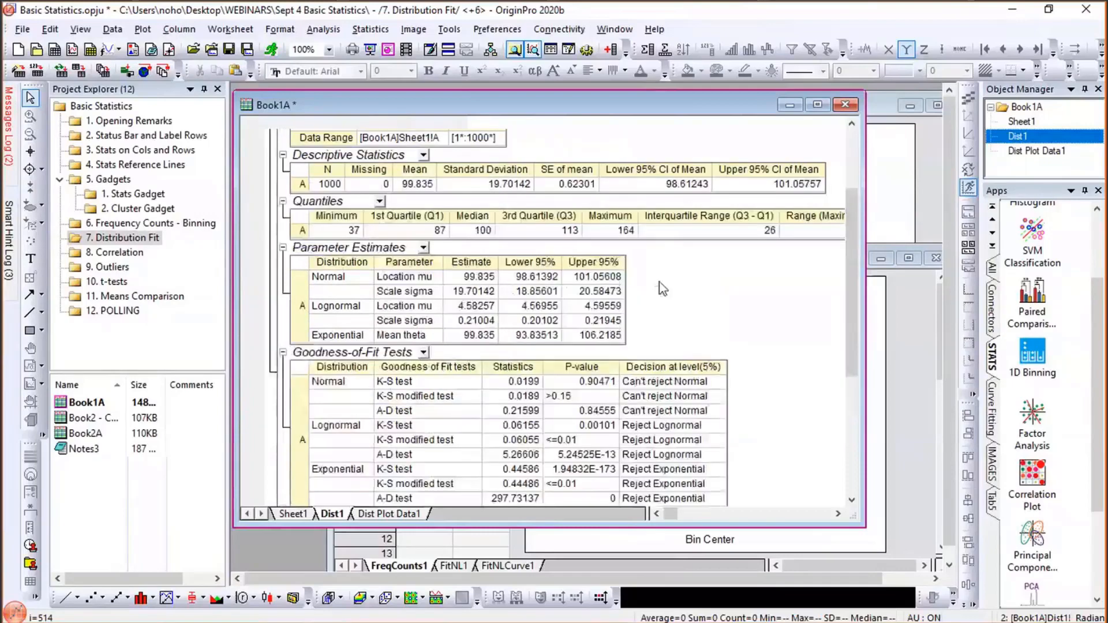
pyautogui.click(477, 282)
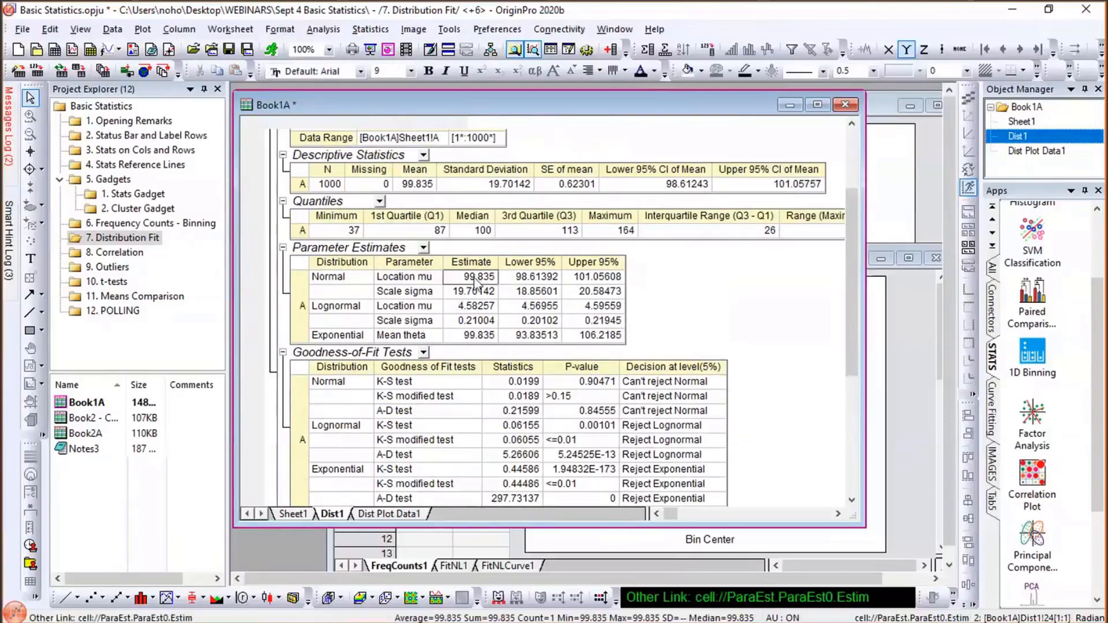
pyautogui.click(476, 293)
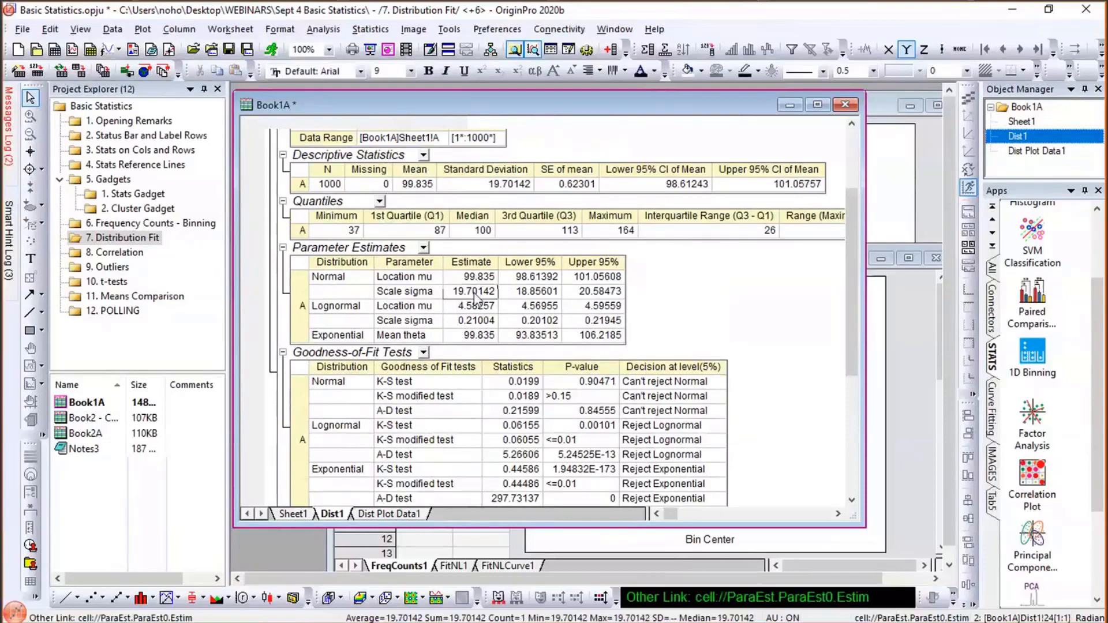
pyautogui.moveTo(477, 282); pyautogui.dragTo(476, 293)
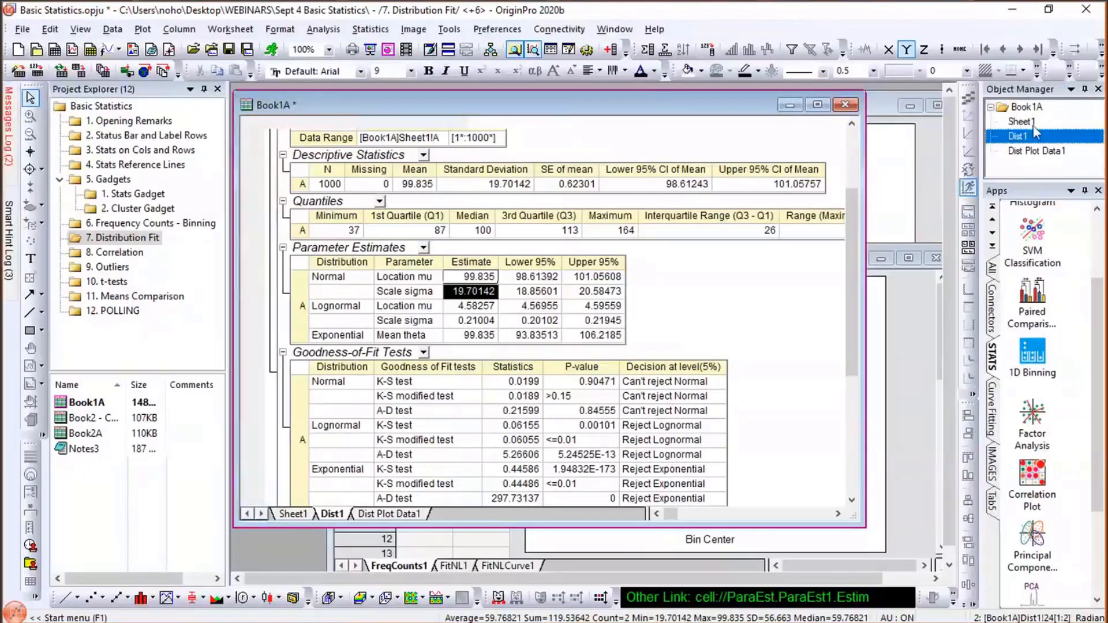
pyautogui.click(895, 282)
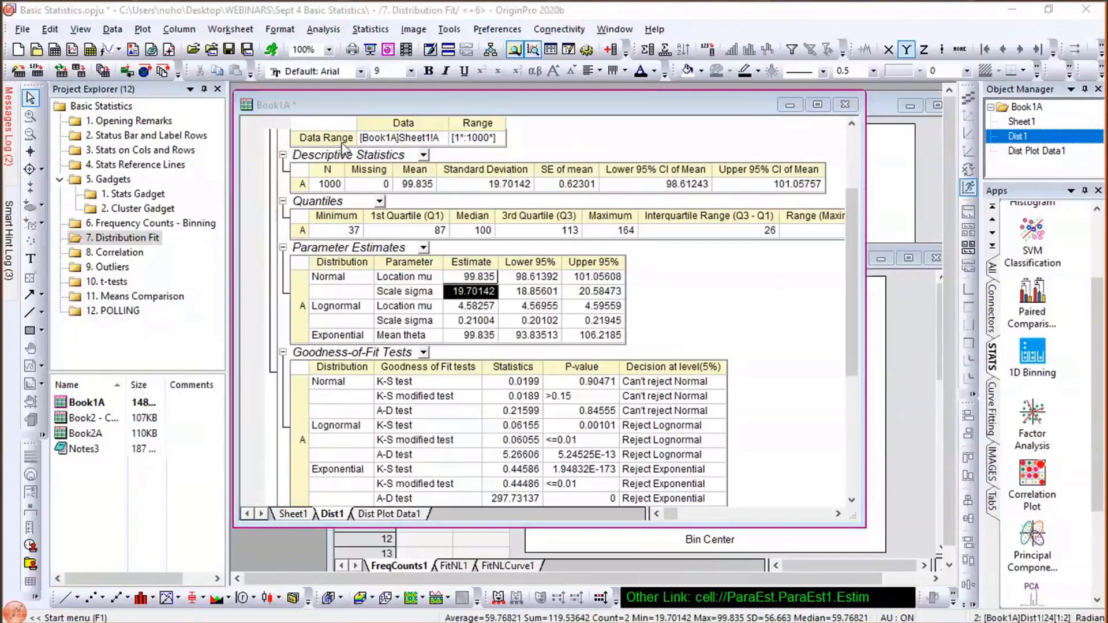
# - Open the 8. Correlation folder and bring the ProteinConsum workbook in front of the notes
pyautogui.click(140, 257)
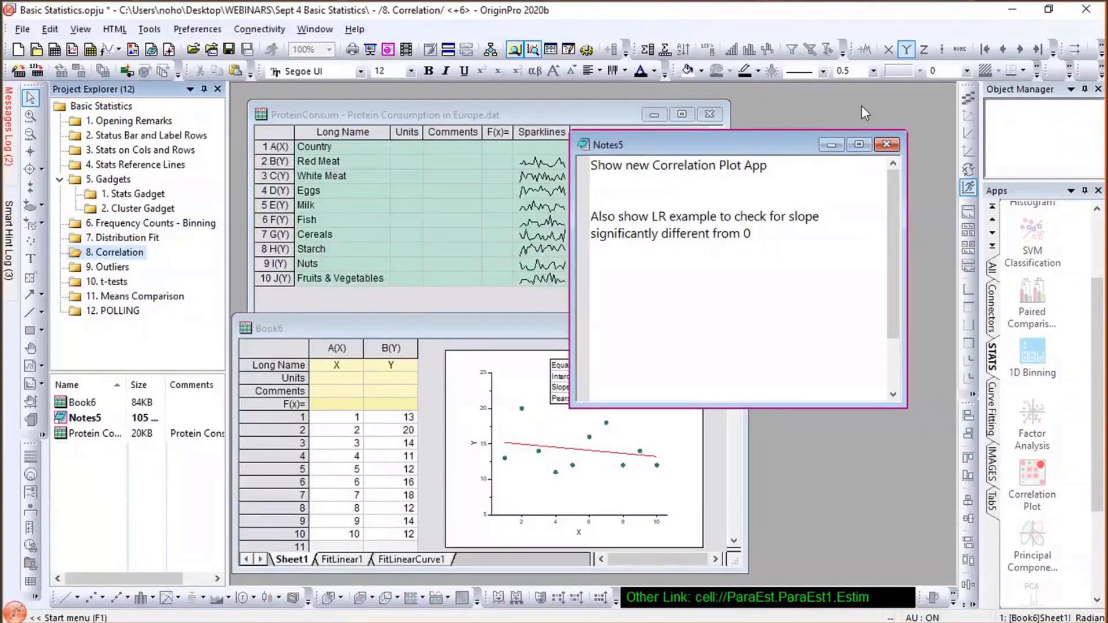
pyautogui.click(940, 189)
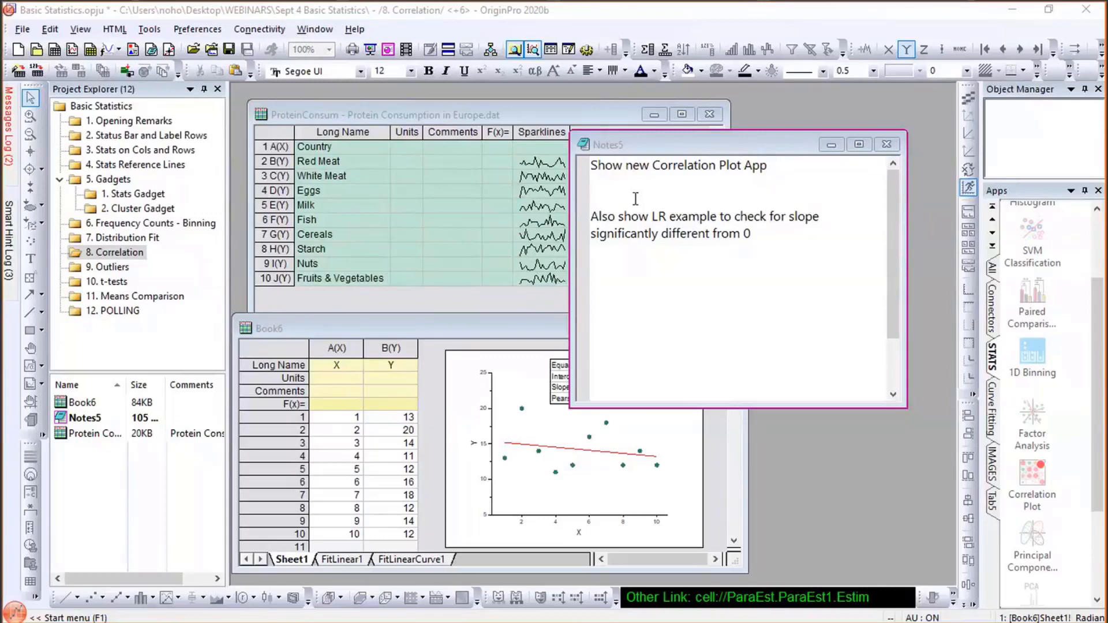
pyautogui.click(454, 118)
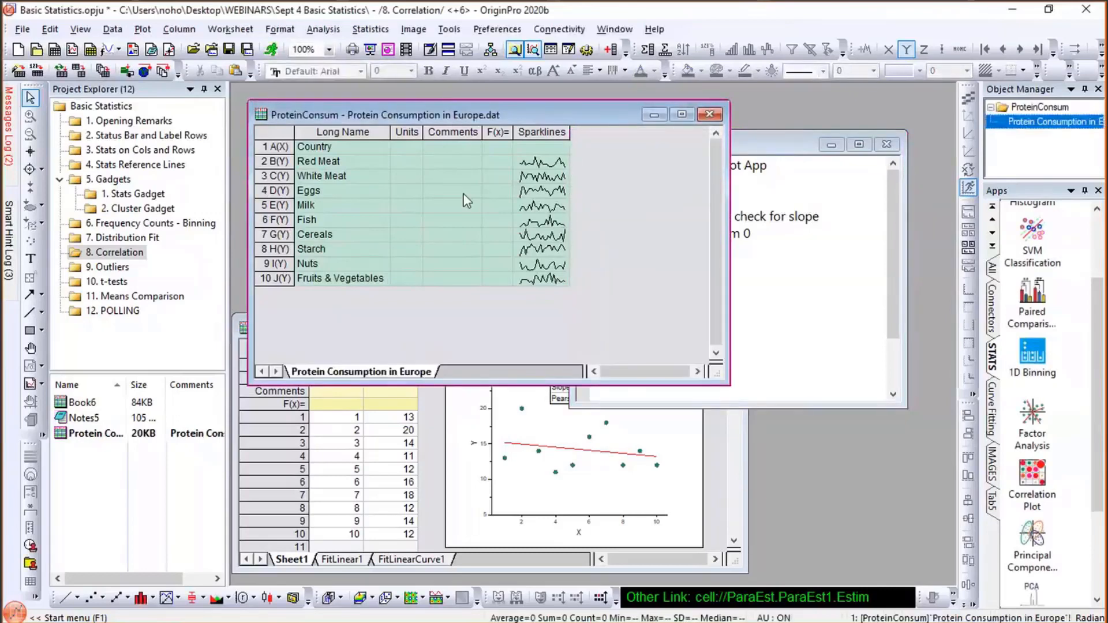
# - Show ProteinConsum's full data rows by country, then return the worksheet to its column list view
pyautogui.click(871, 123)
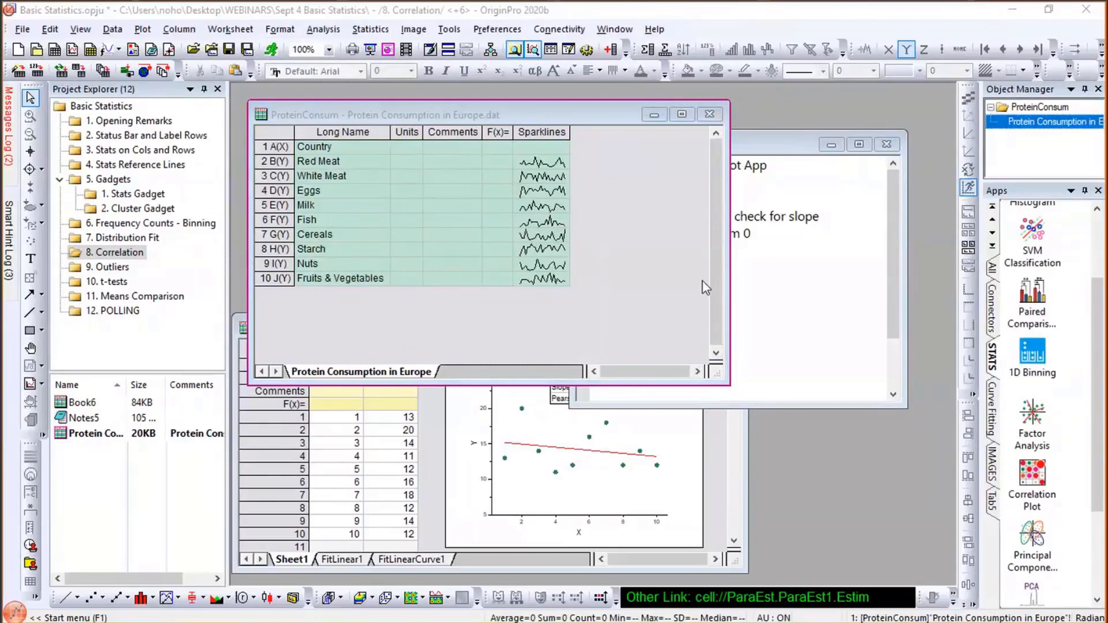
pyautogui.click(431, 114)
pyautogui.hotkey('ctrl', 'w')
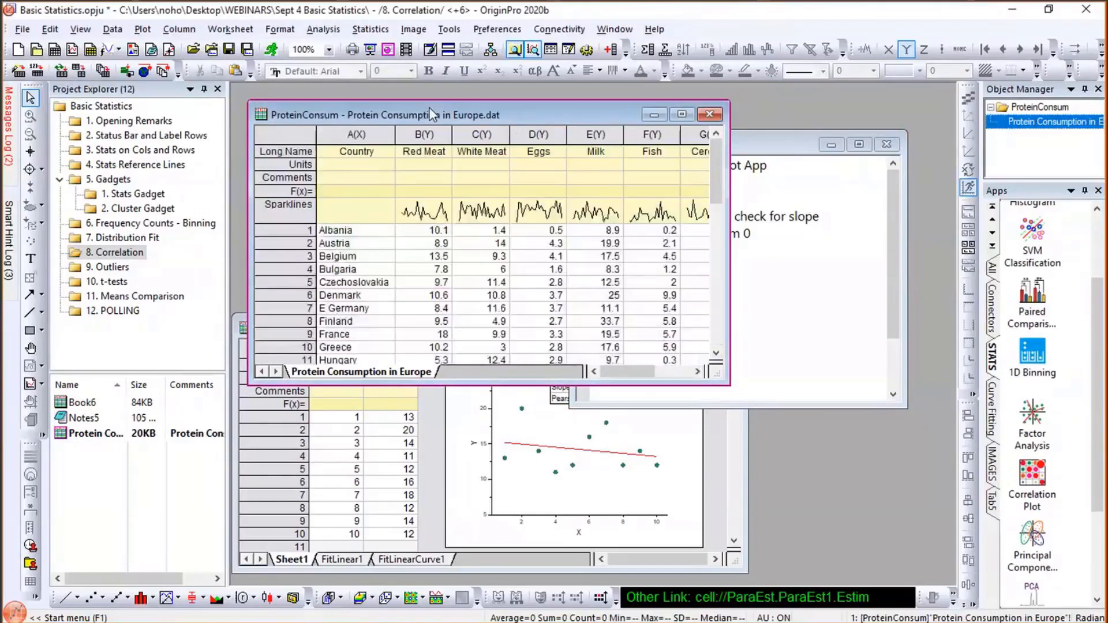
pyautogui.hotkey('ctrl', 'w')
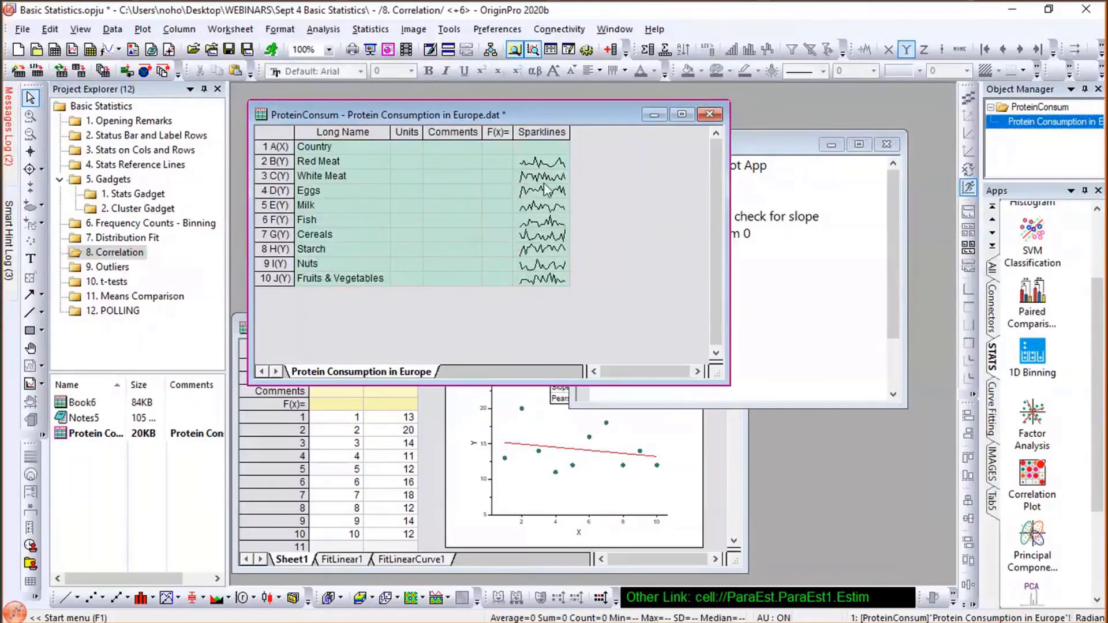
pyautogui.moveTo(544, 188)
pyautogui.click(791, 249)
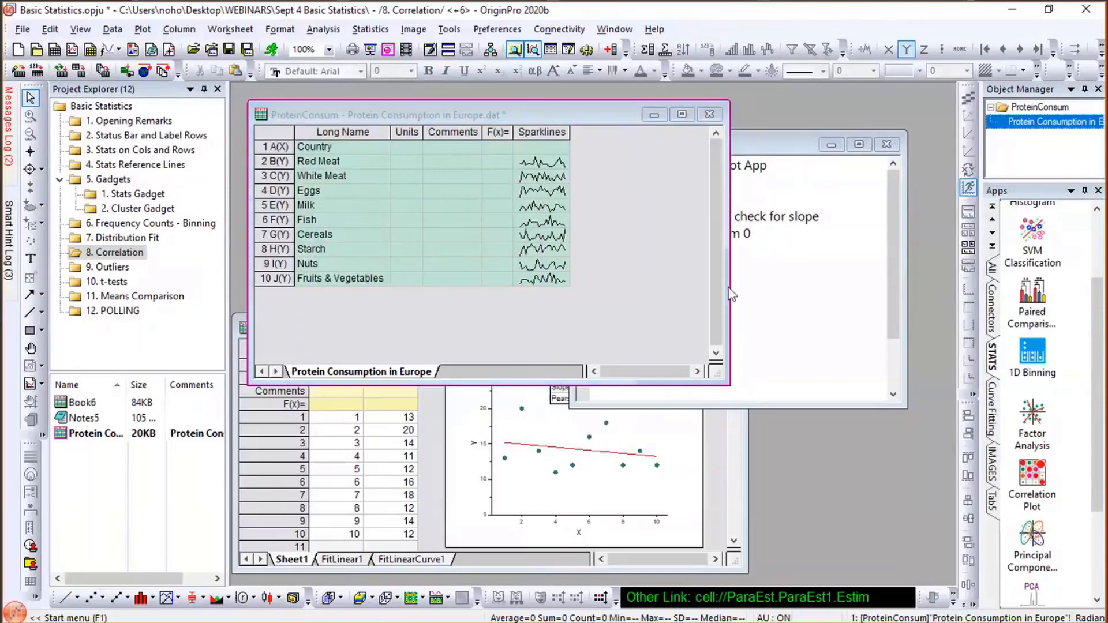
# - Start the Correlation Plot app with Red Meat, White Meat, Eggs and Milk as input columns and turn on Auto Preview
pyautogui.click(1038, 477)
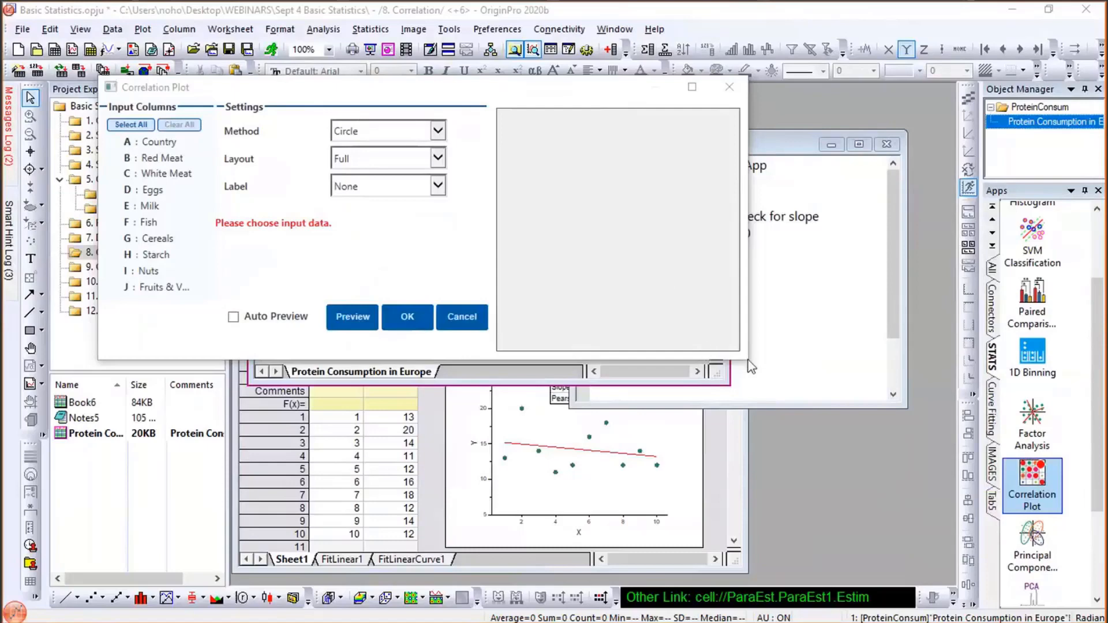
pyautogui.click(335, 77)
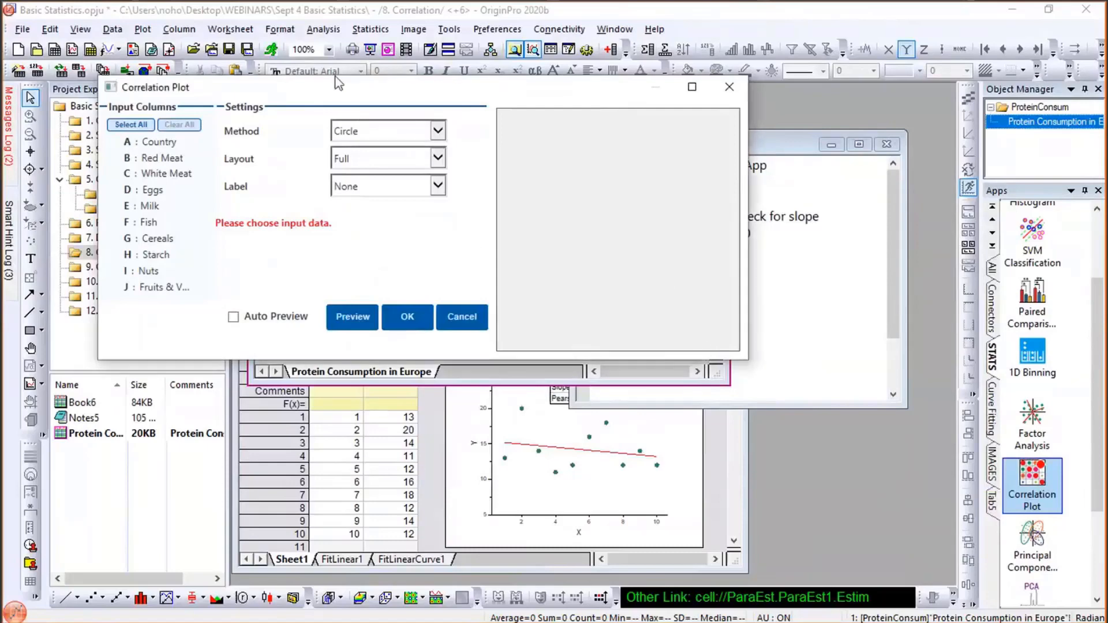
pyautogui.moveTo(308, 79); pyautogui.dragTo(255, 59)
pyautogui.click(109, 136)
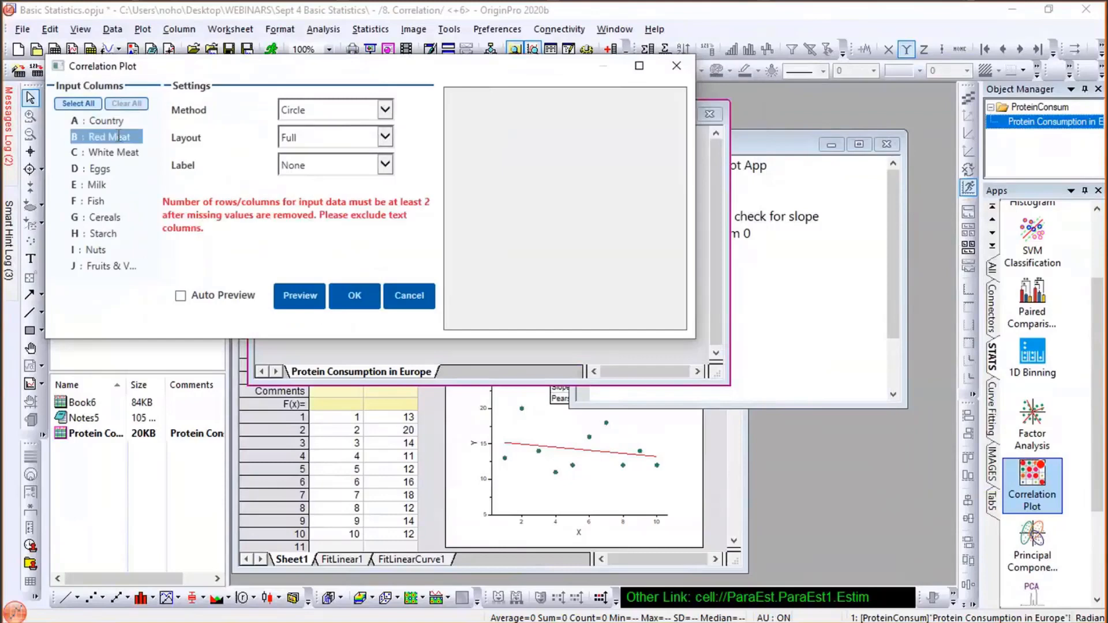
pyautogui.click(110, 151)
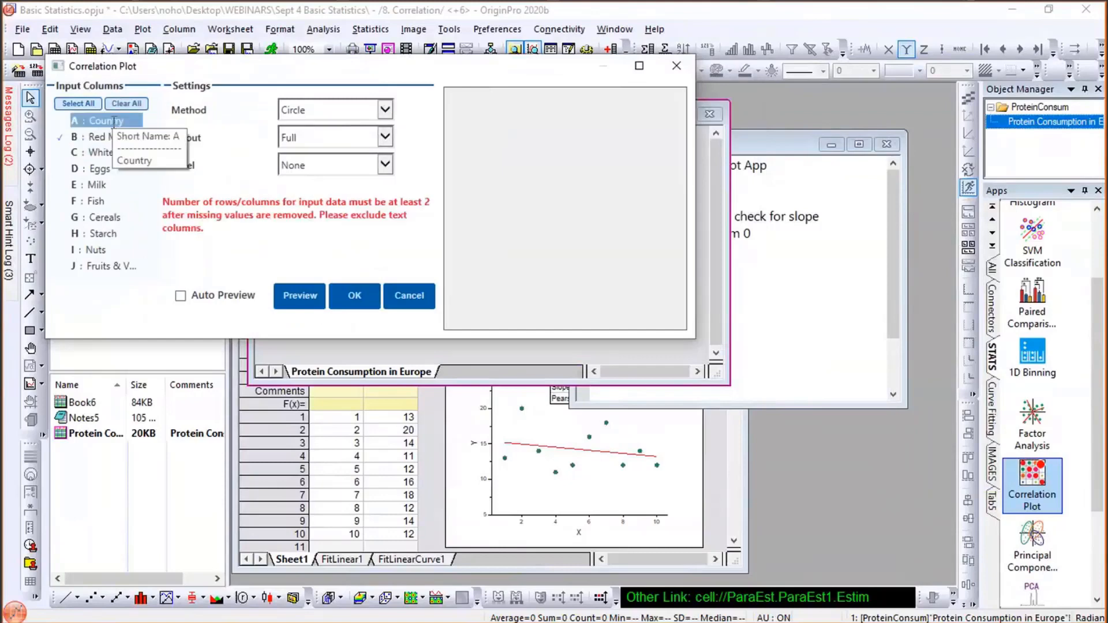
pyautogui.click(106, 169)
pyautogui.click(107, 185)
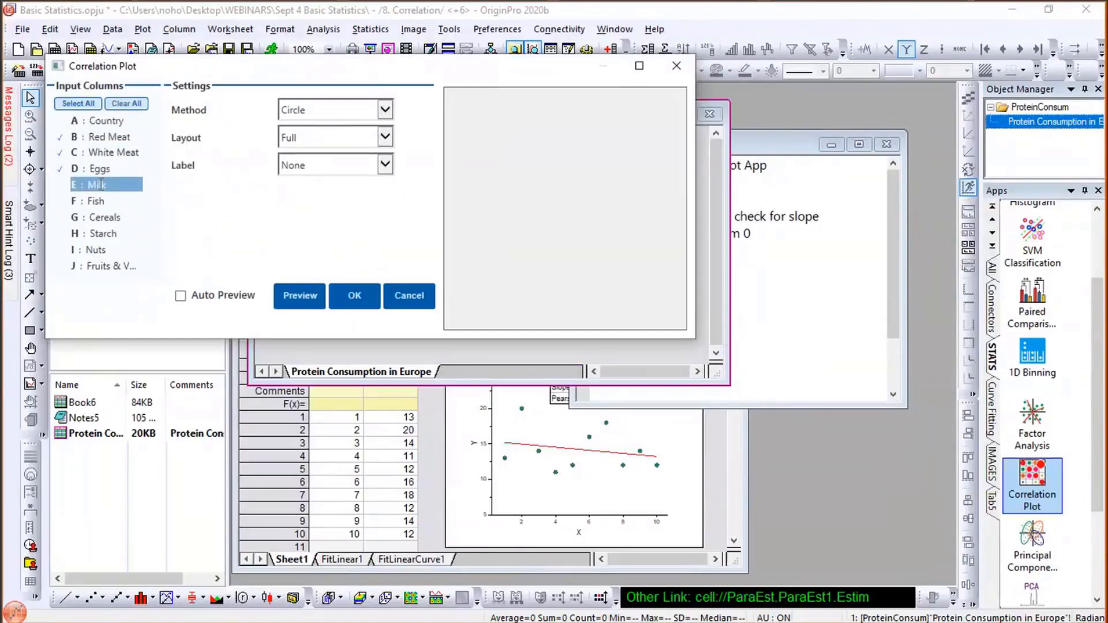
pyautogui.click(139, 250)
pyautogui.click(180, 295)
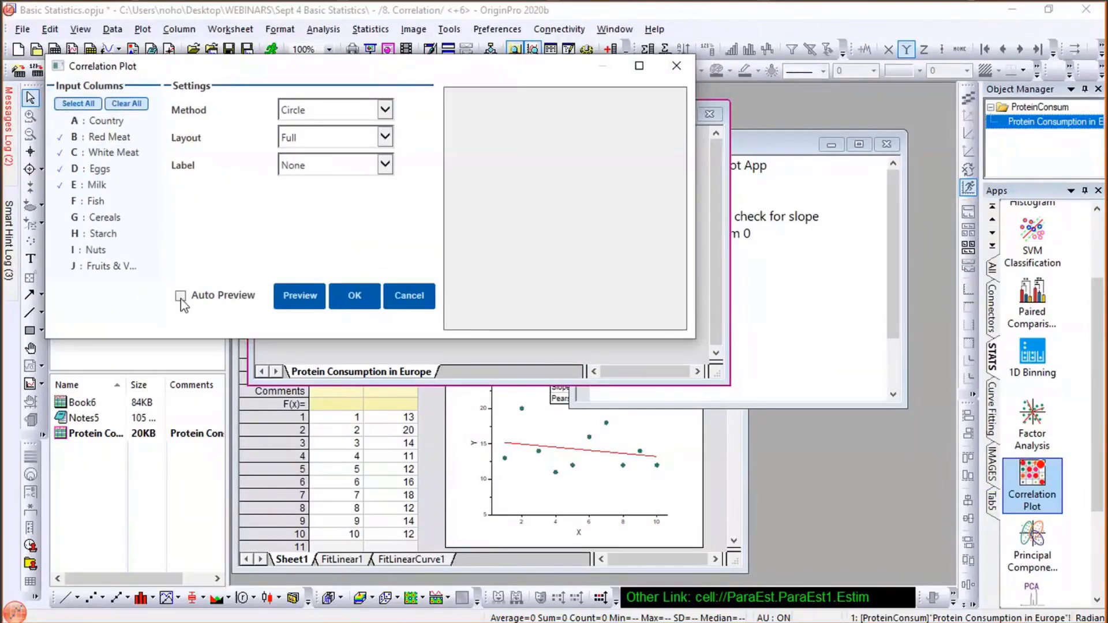
# - Add Fish, Cereals, Starch, Nuts and Fruits & Vegetables to the correlation plot's input columns
pyautogui.click(100, 201)
pyautogui.click(103, 218)
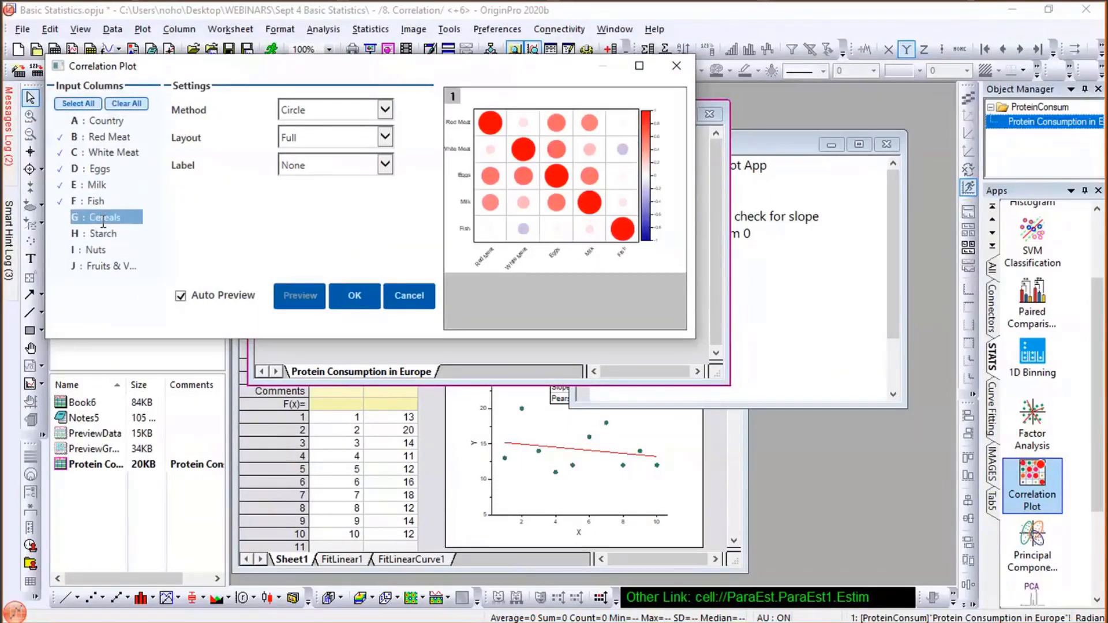
pyautogui.click(103, 233)
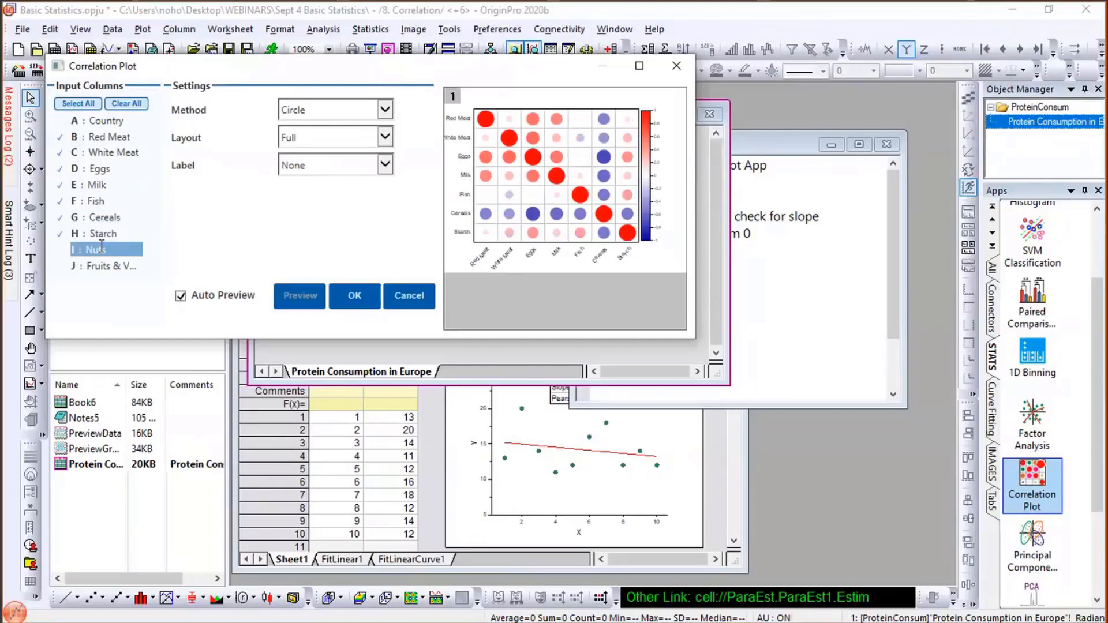
pyautogui.click(101, 248)
pyautogui.click(104, 266)
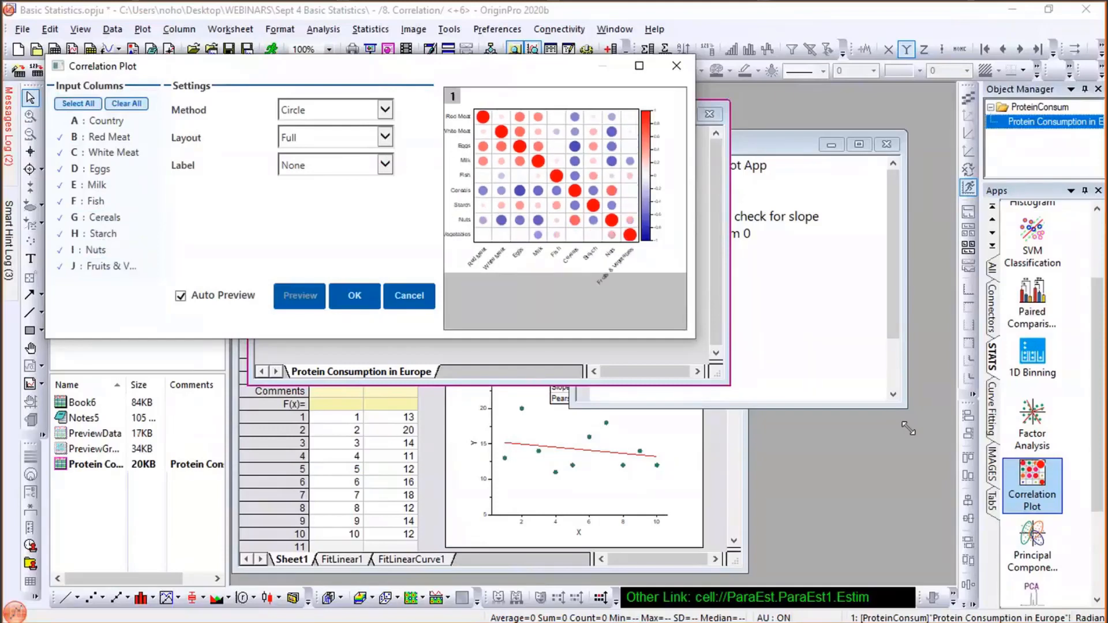
# - Enlarge the Correlation Plot dialog and try the Mixed method for the plot
pyautogui.moveTo(908, 428); pyautogui.dragTo(930, 437)
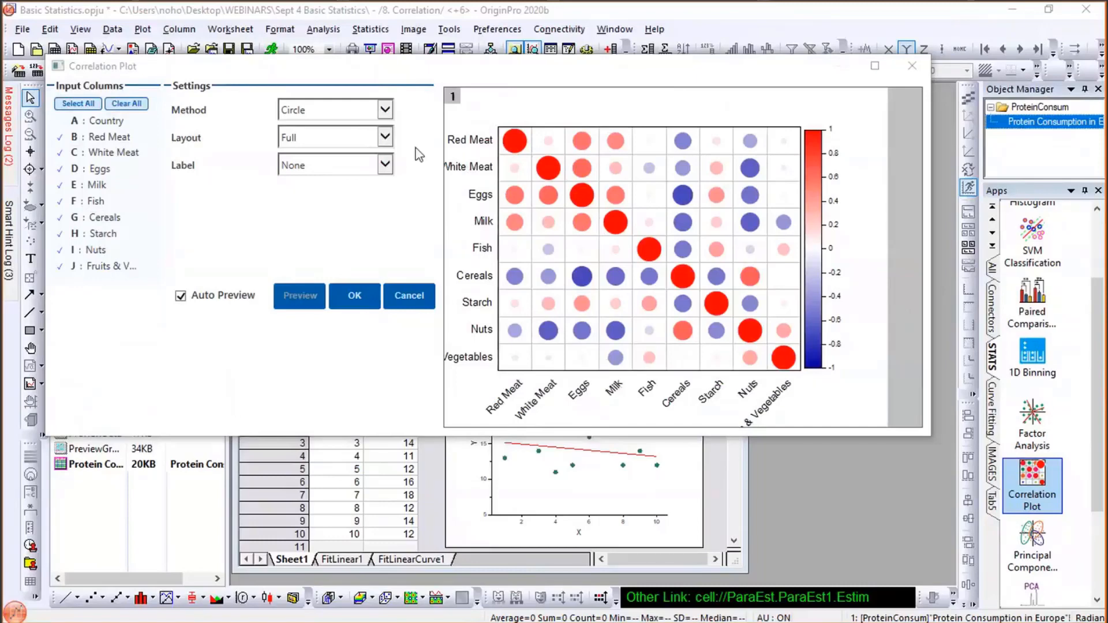
pyautogui.click(385, 109)
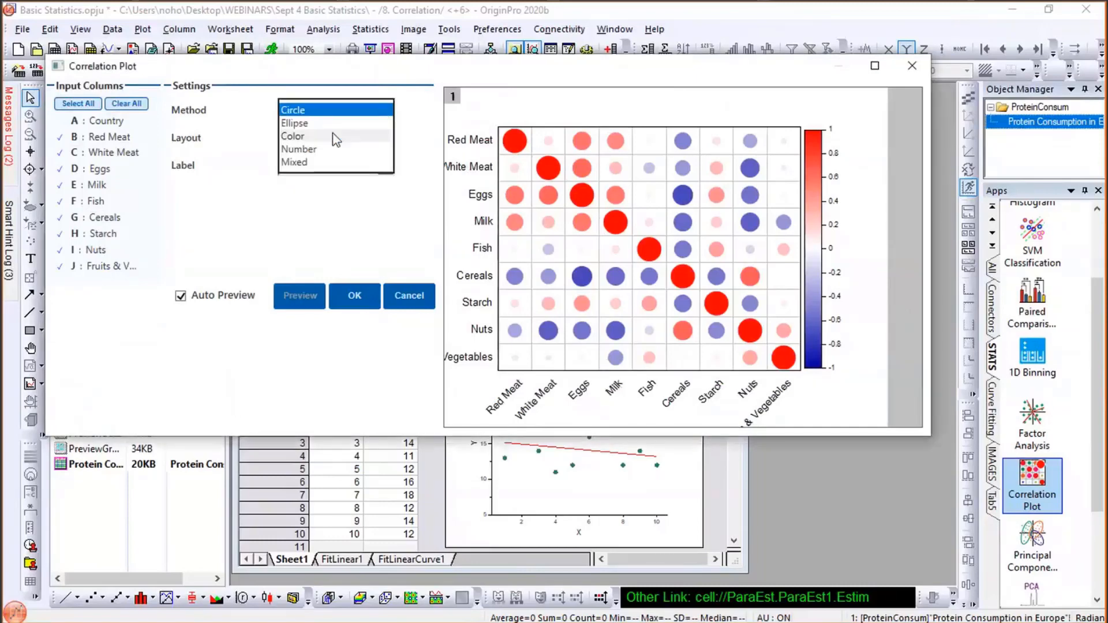
pyautogui.click(310, 163)
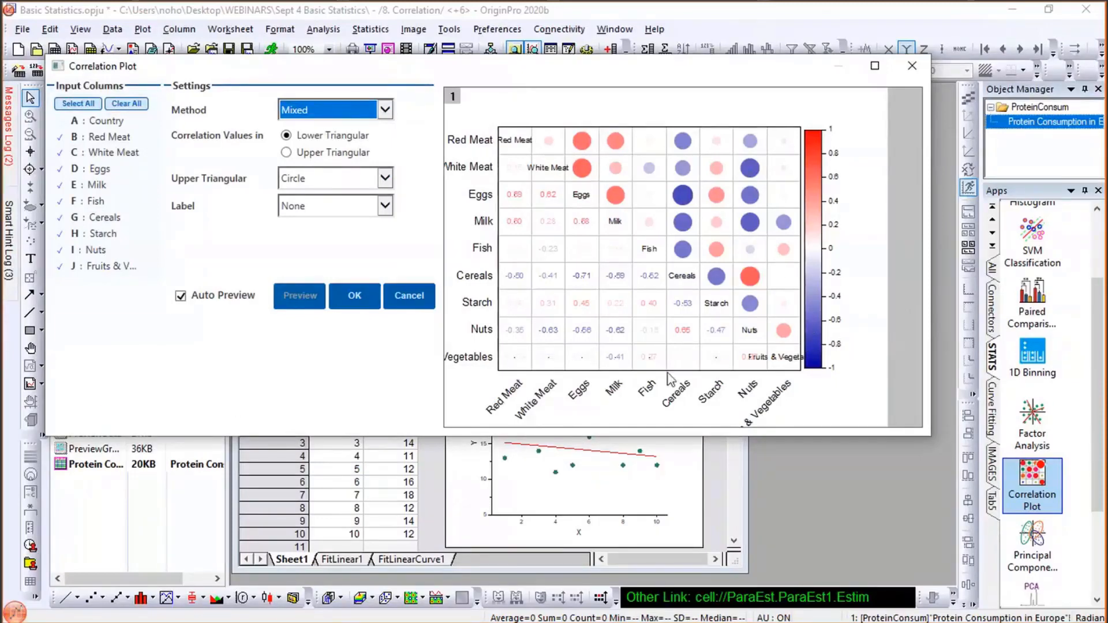
# - Set the correlation plot to the Ellipse method with a Lower Triangular Matrix layout and Correlation Coefficient labels
pyautogui.click(386, 109)
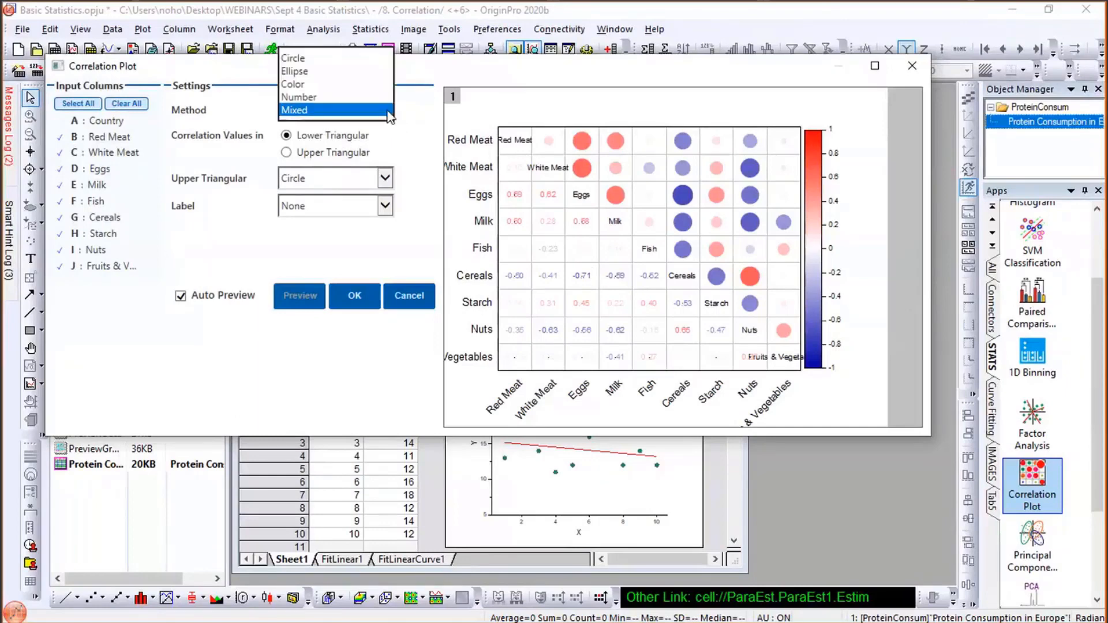
pyautogui.click(323, 72)
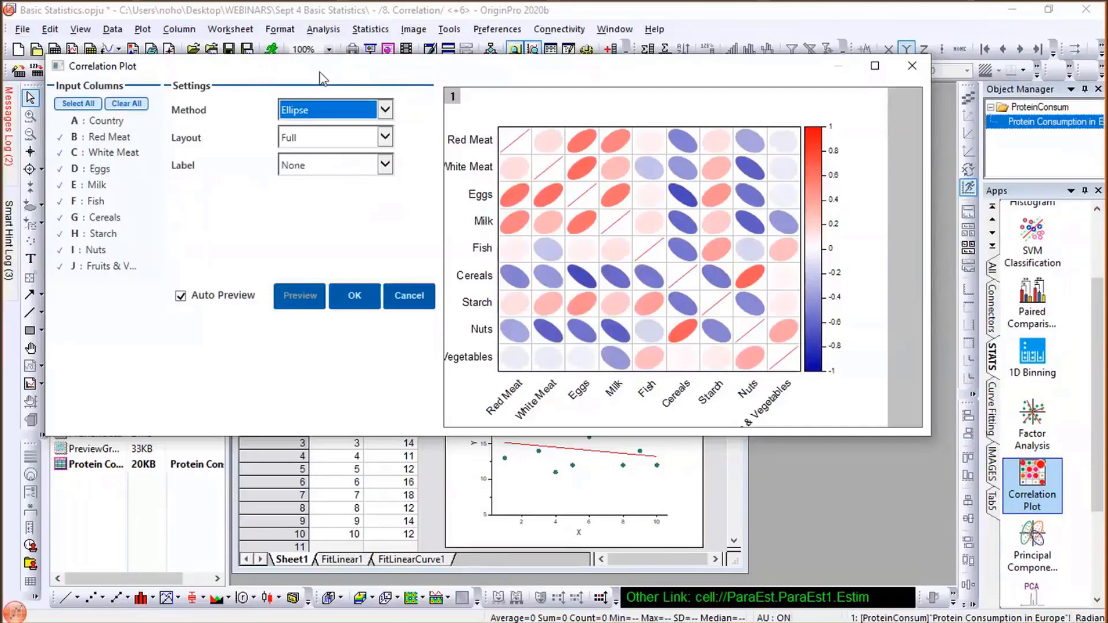
pyautogui.click(384, 138)
pyautogui.click(359, 151)
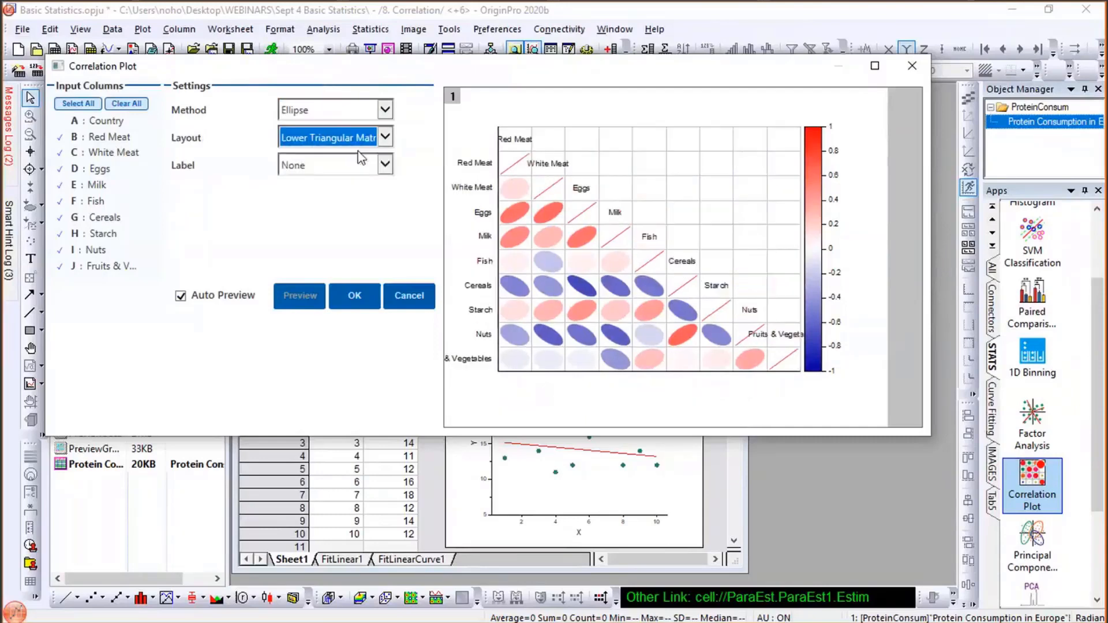
pyautogui.click(390, 167)
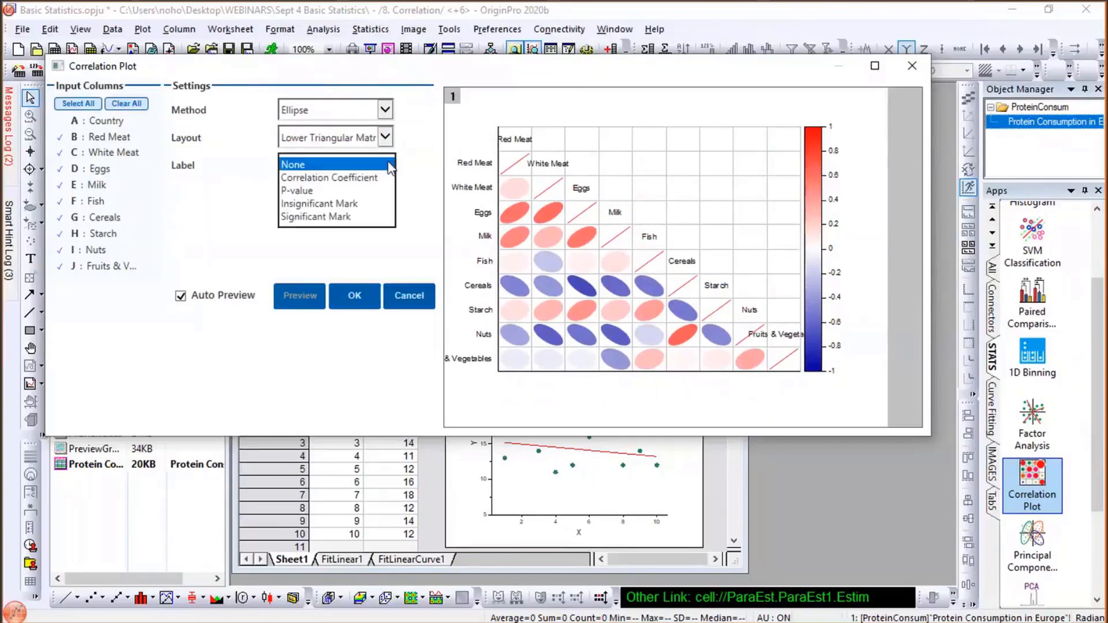
pyautogui.click(334, 181)
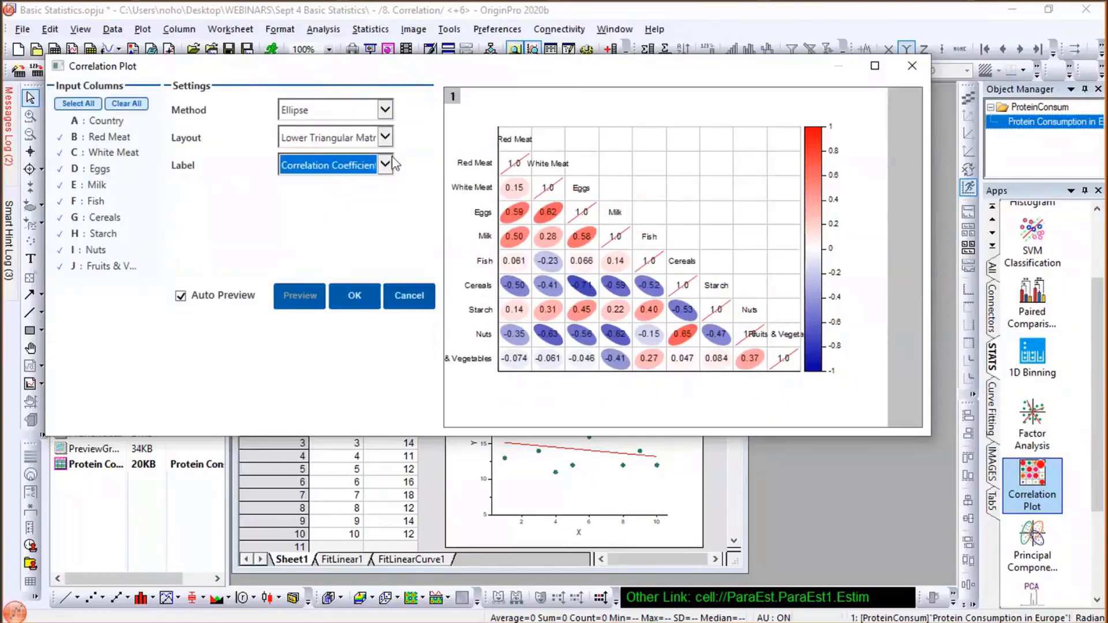
# - Try the Mixed method with the coefficient labels and switch the correlation plot back to Ellipse
pyautogui.click(385, 109)
pyautogui.click(330, 148)
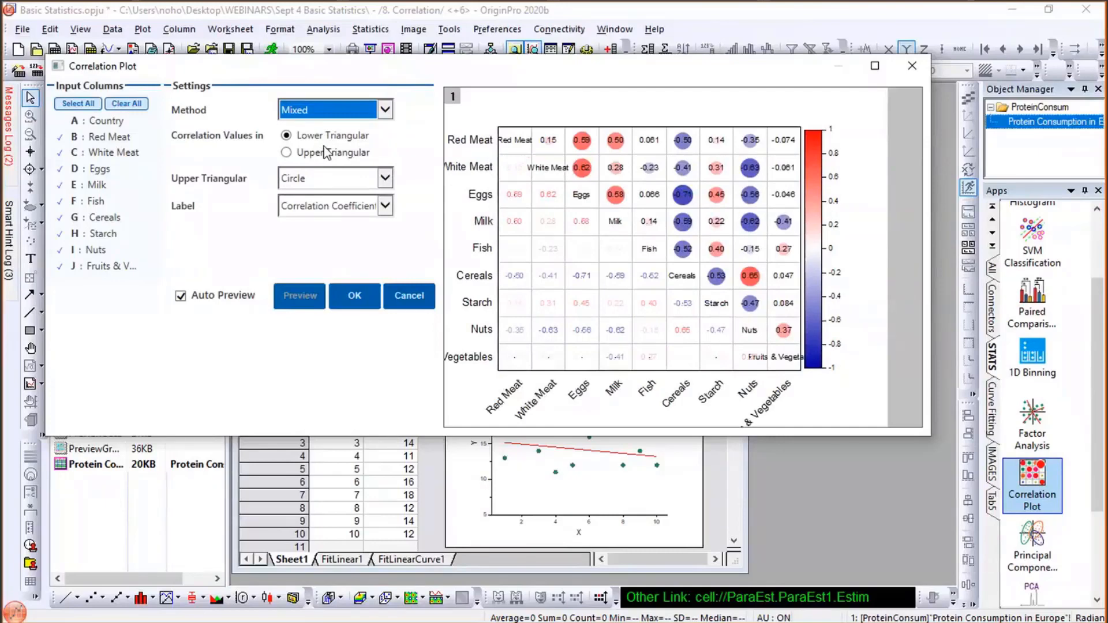
pyautogui.click(384, 110)
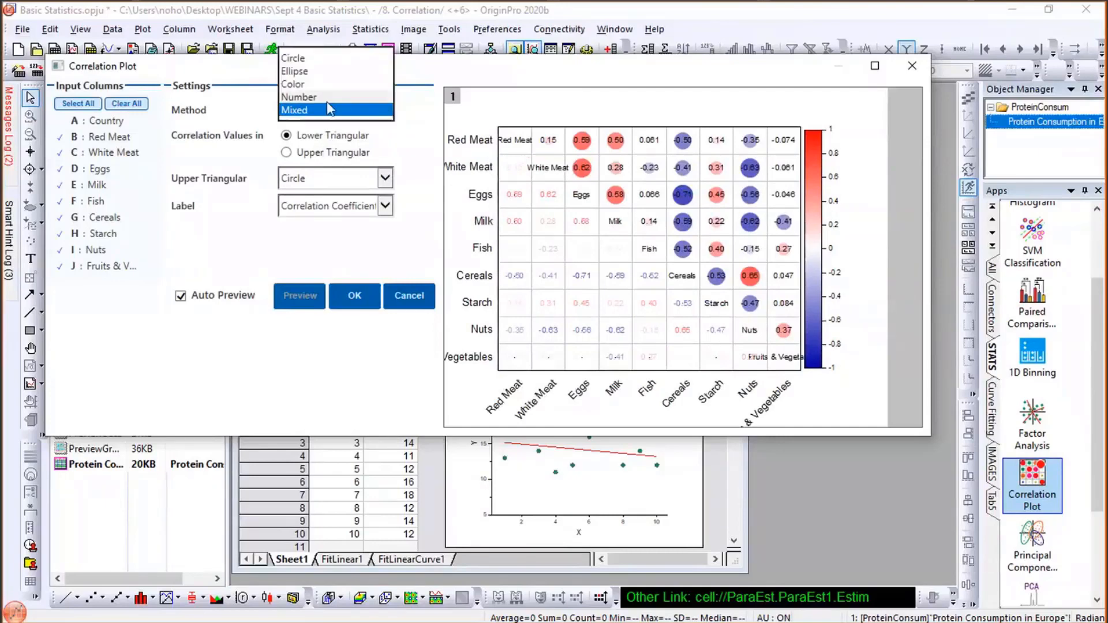
pyautogui.click(316, 78)
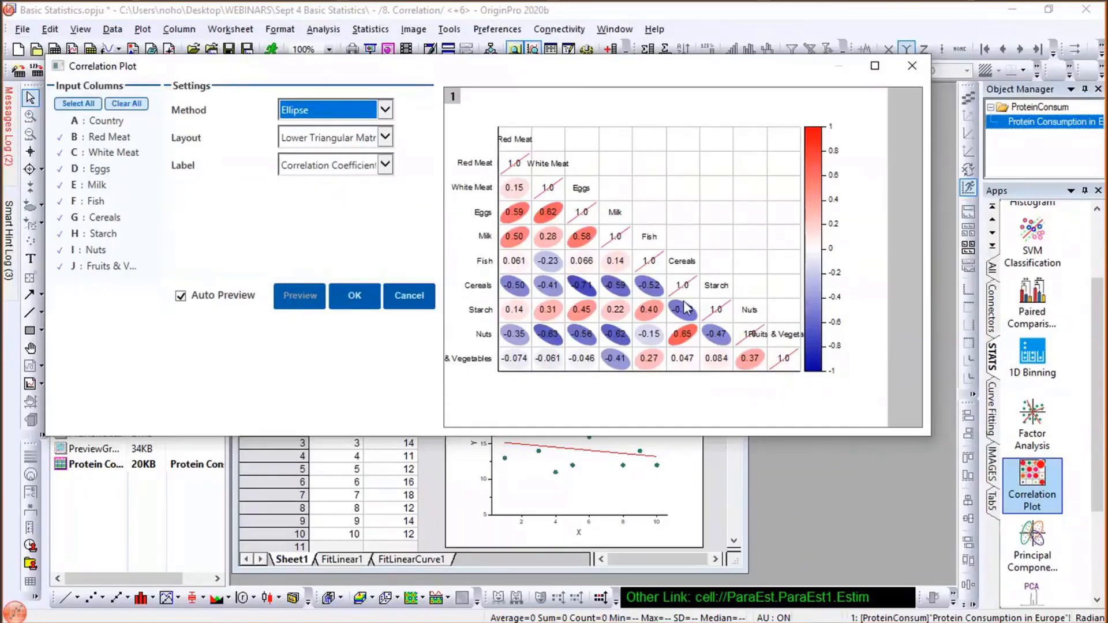
# - Create the correlation plot graph with these settings and move its window higher in the workspace
pyautogui.click(358, 296)
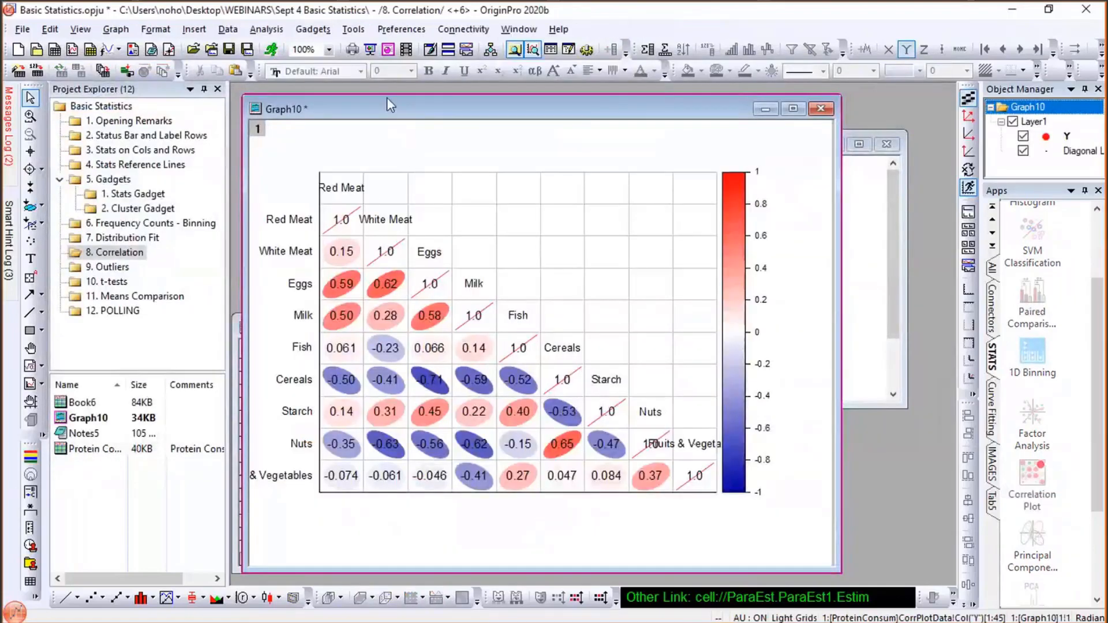
pyautogui.moveTo(384, 101); pyautogui.dragTo(373, 78)
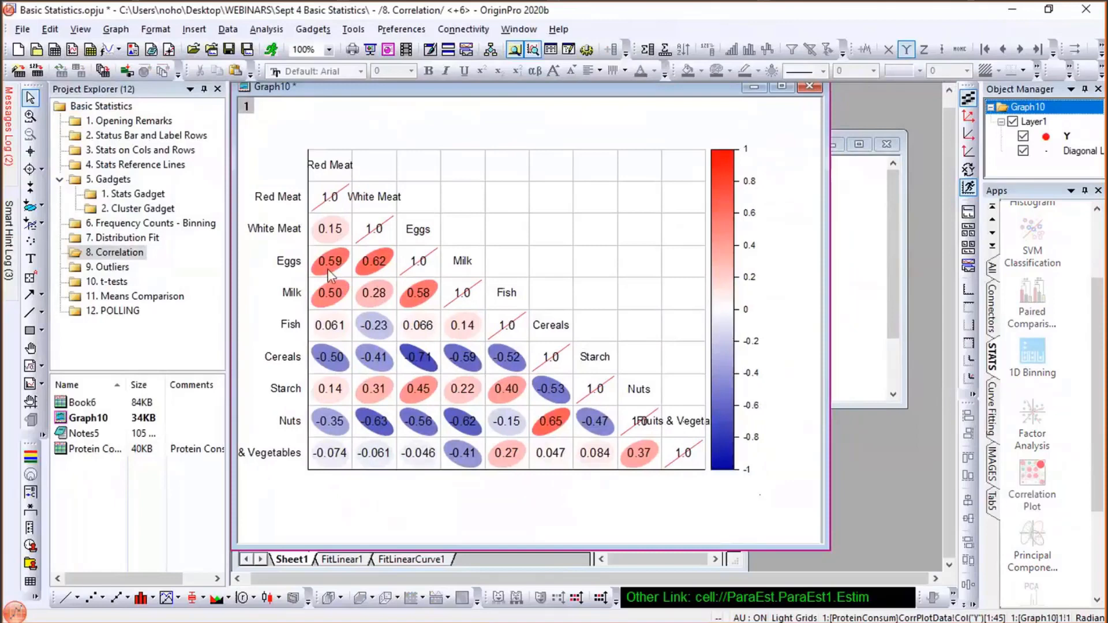
# - Examine the correlation coefficients between the protein sources in the finished plot, including the Eggs, Milk, Cereals, Starch and Fruits & Vegetables rows
pyautogui.moveTo(326, 269)
pyautogui.moveTo(496, 403)
pyautogui.moveTo(434, 375)
pyautogui.moveTo(460, 327)
pyautogui.moveTo(382, 459)
pyautogui.moveTo(472, 465)
pyautogui.click(925, 263)
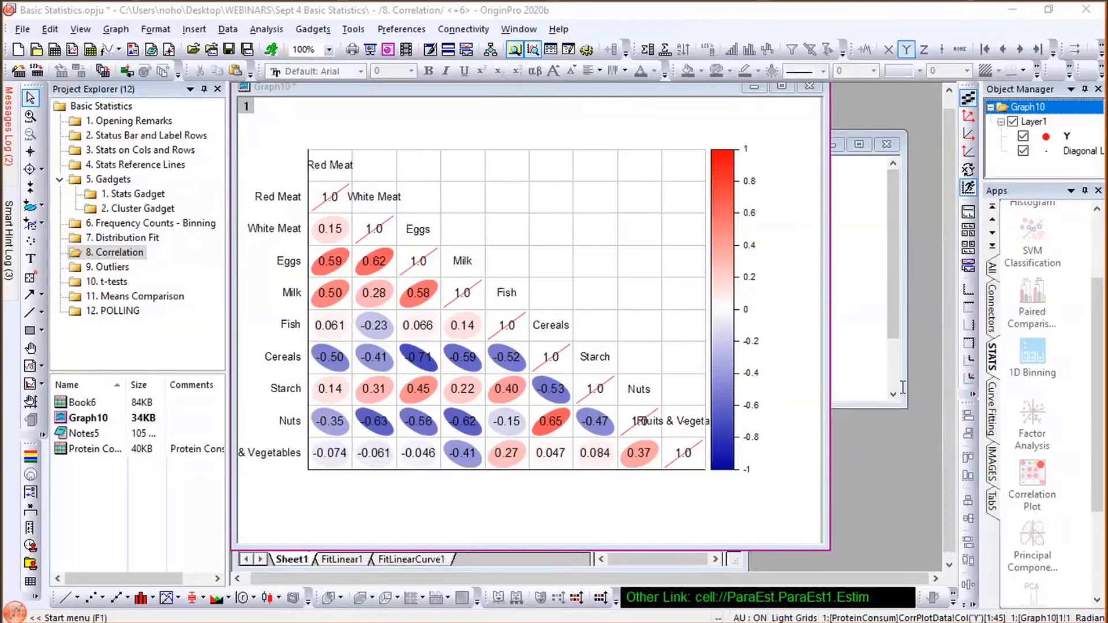
pyautogui.click(487, 321)
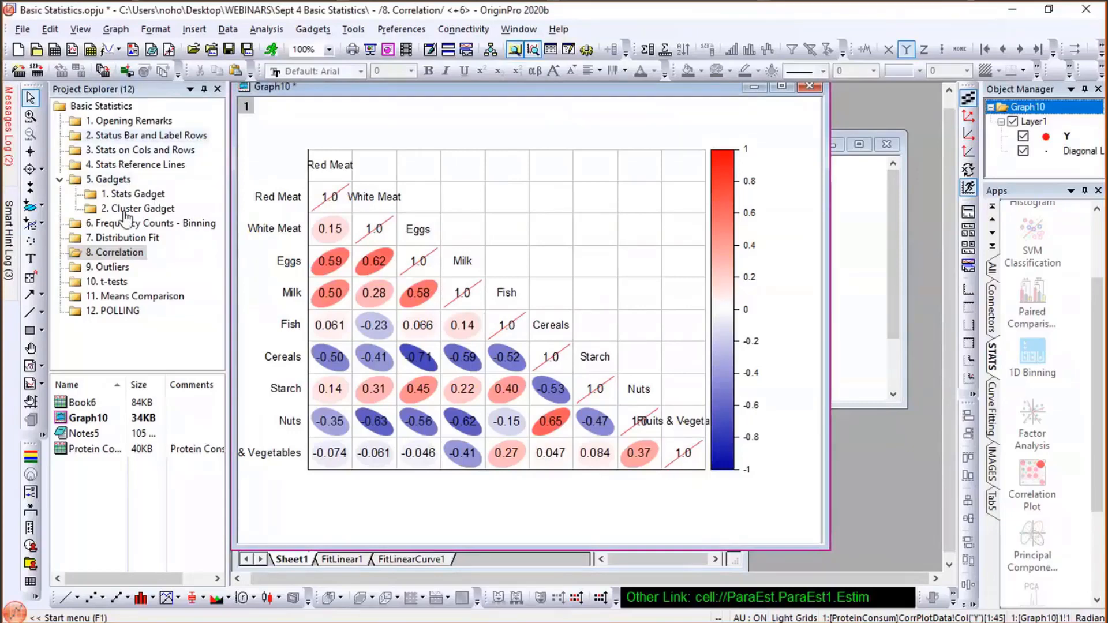
# - Open the 9. Outliers folder and bring the Book3 workbook to the front
pyautogui.click(114, 267)
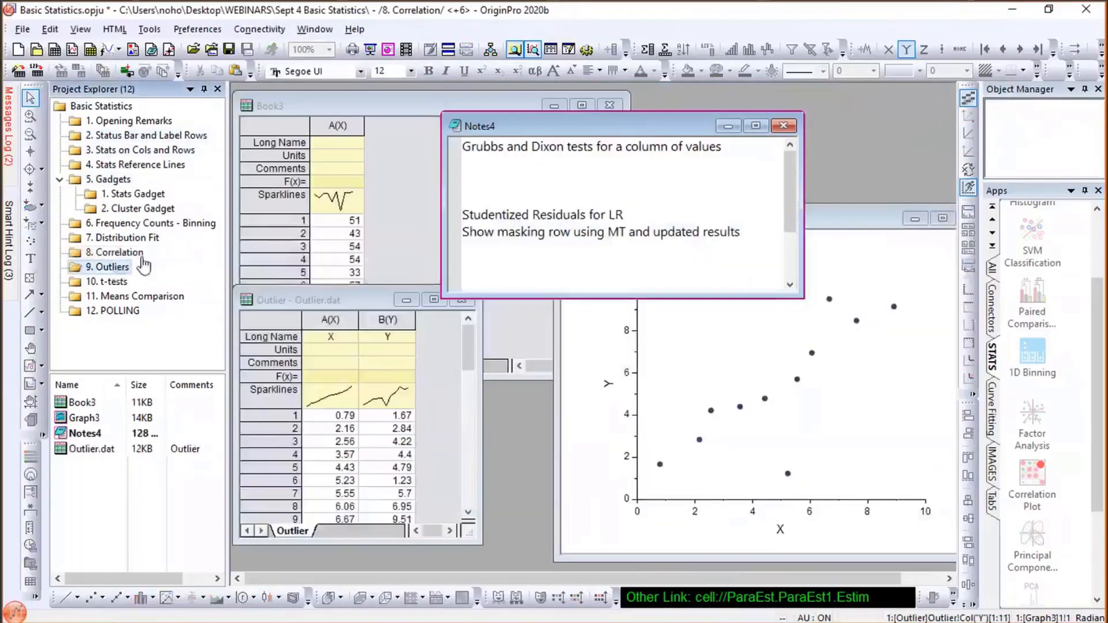
pyautogui.click(829, 150)
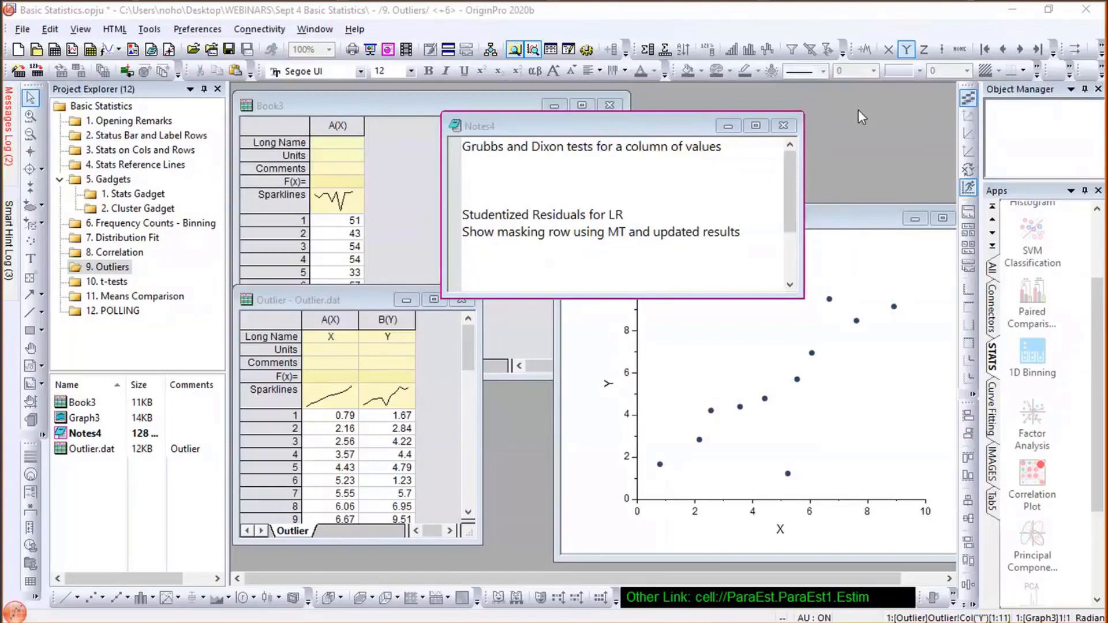
pyautogui.click(597, 314)
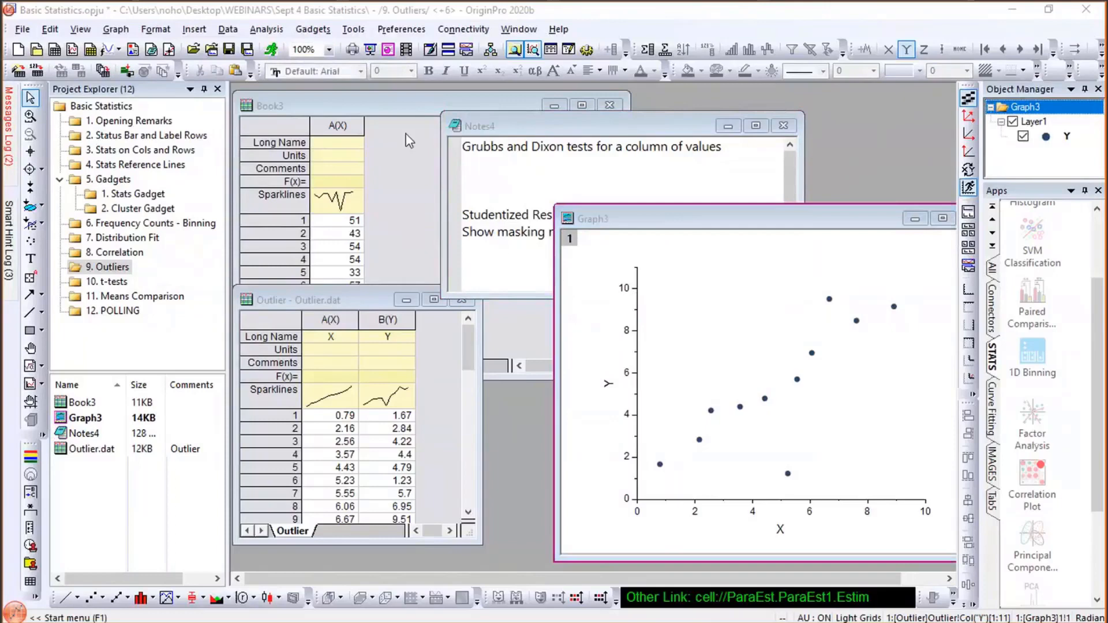
pyautogui.click(397, 109)
# - Look up the Grubbs Test and Dixon's Q-test among the descriptive statistics commands
pyautogui.click(373, 29)
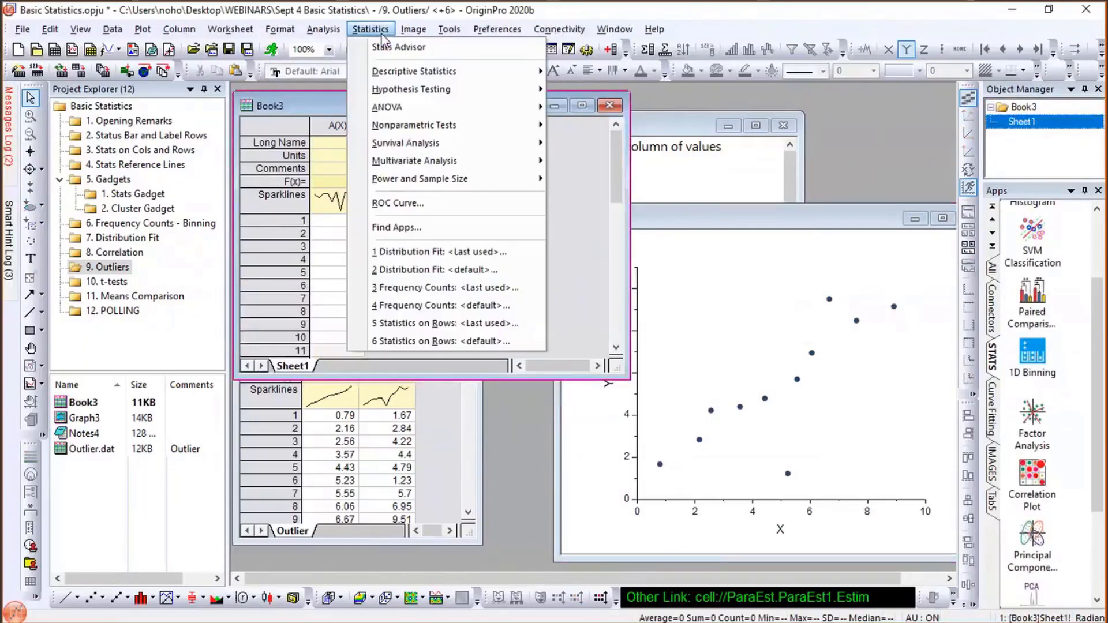
pyautogui.moveTo(392, 72)
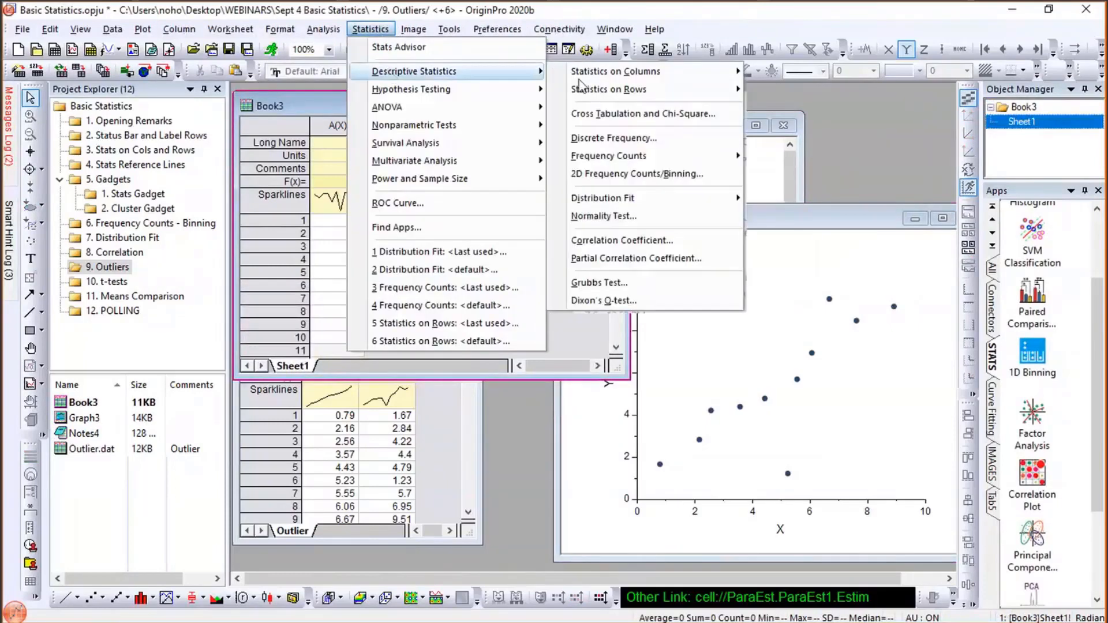
pyautogui.moveTo(604, 91)
pyautogui.click(373, 30)
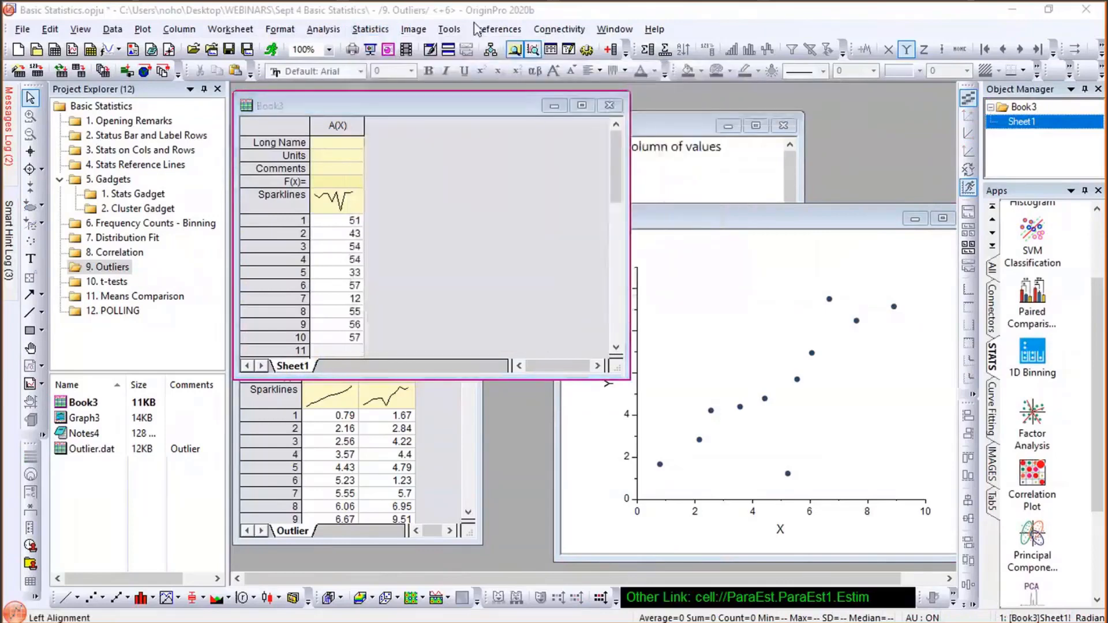
pyautogui.click(372, 30)
pyautogui.moveTo(413, 71)
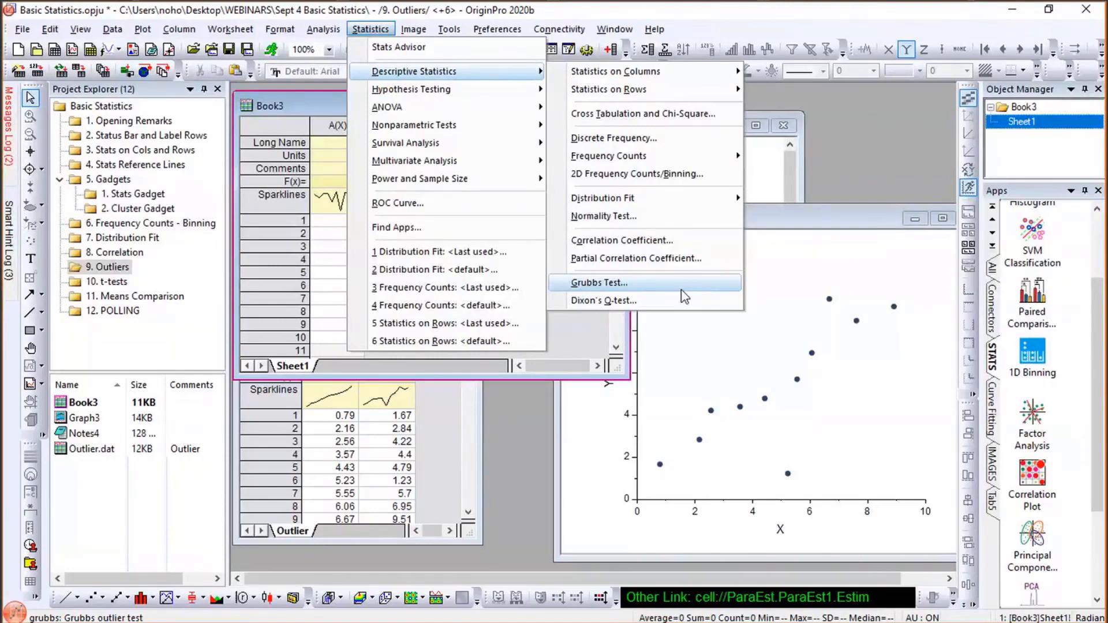
# - Open the 10. t-tests folder and bring the Paired-sample t-test notes in front of the repositioned Book11 workbook
pyautogui.click(120, 283)
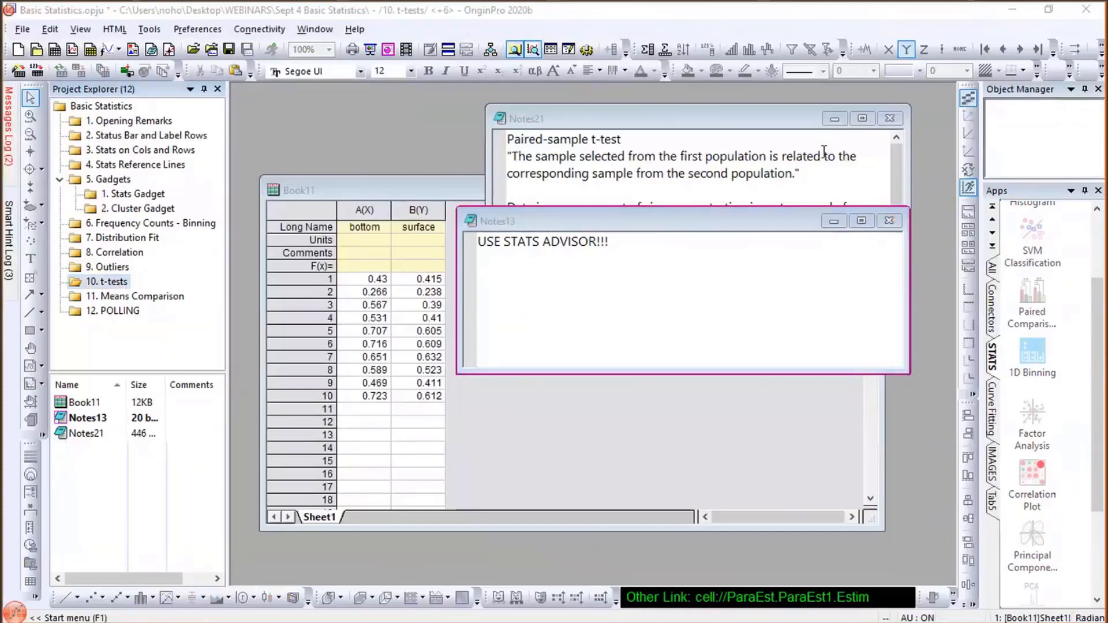
pyautogui.click(331, 186)
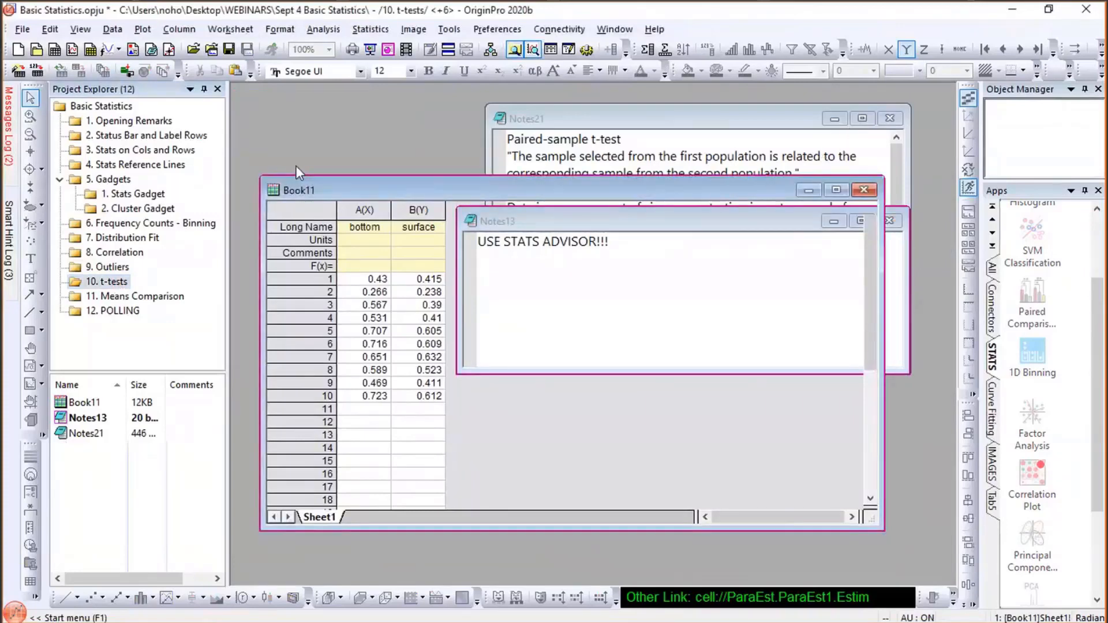
pyautogui.moveTo(308, 180); pyautogui.dragTo(286, 170)
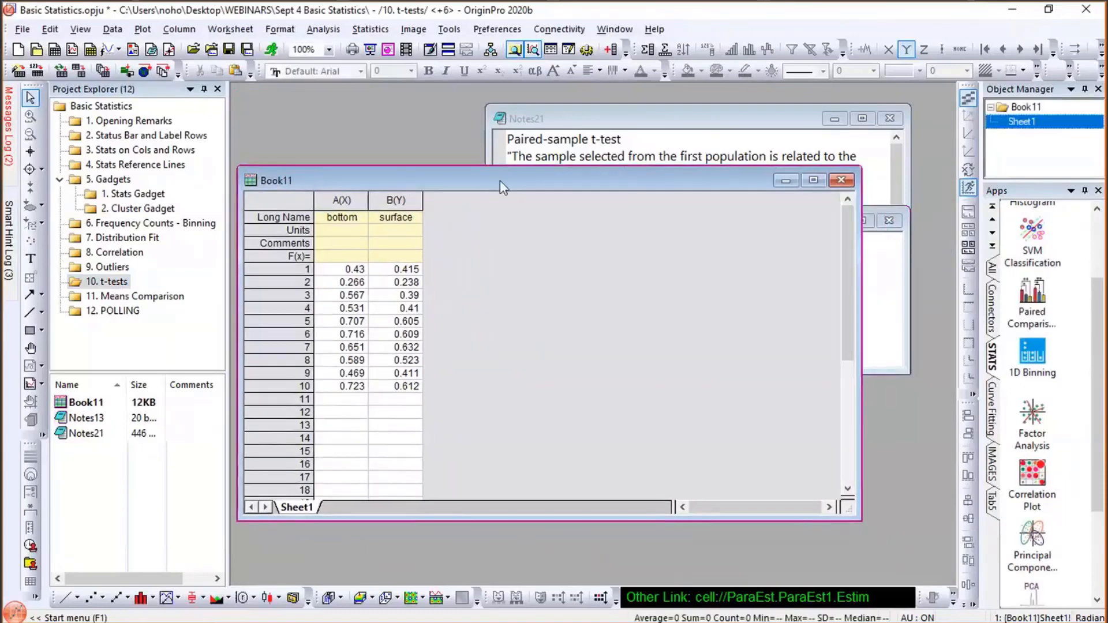
pyautogui.click(559, 130)
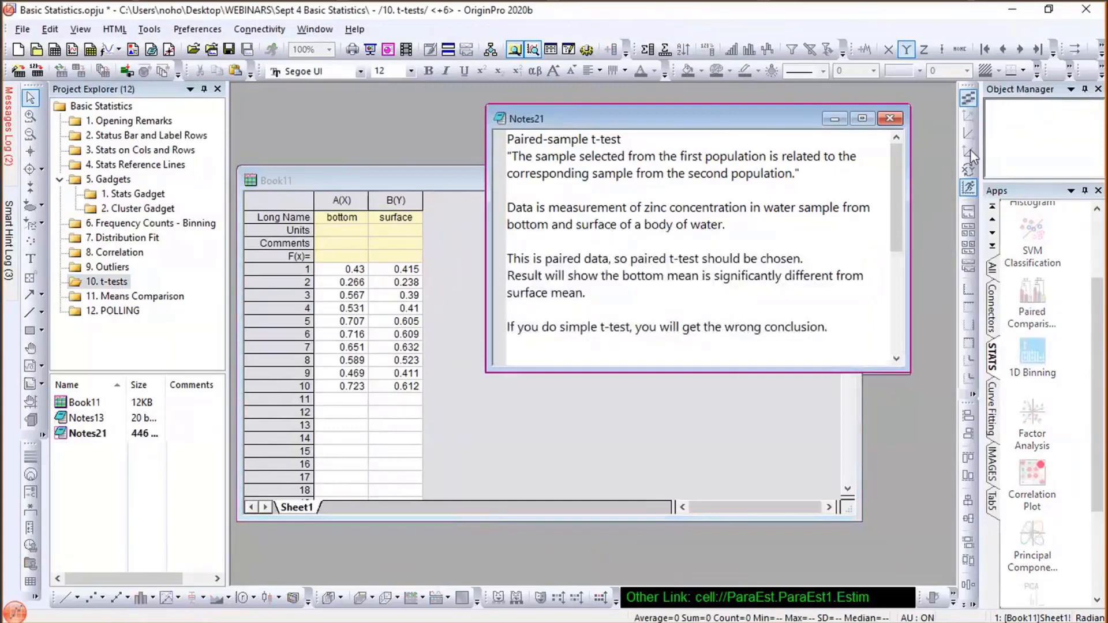
# - Narrow the project folder tree and read the notes' description of the bottom and surface zinc concentration data
pyautogui.click(1060, 293)
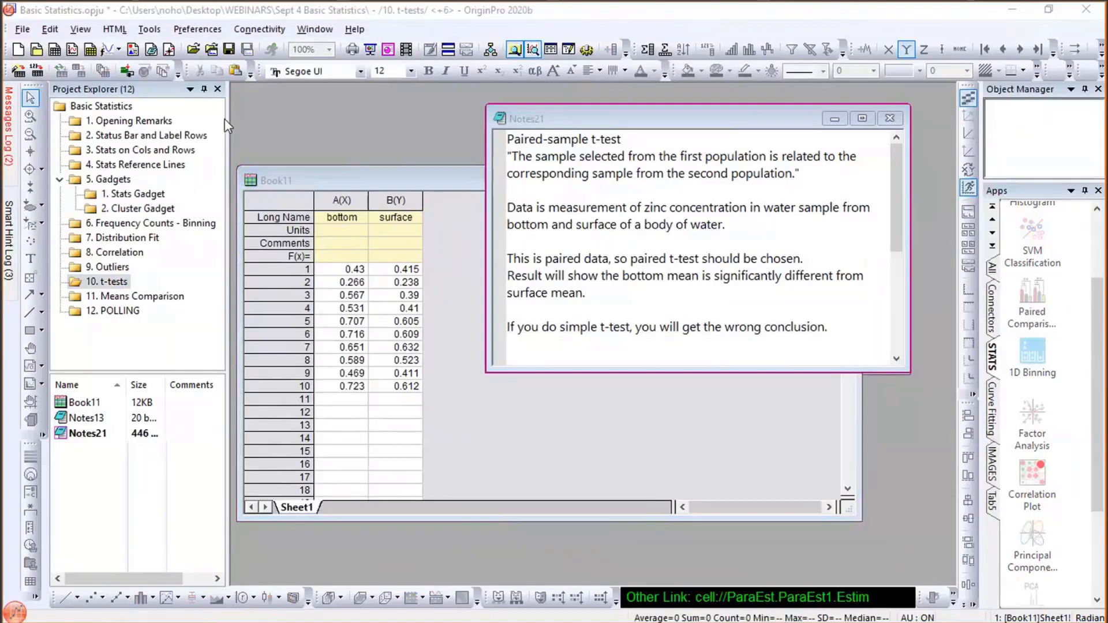
pyautogui.moveTo(224, 119); pyautogui.dragTo(184, 138)
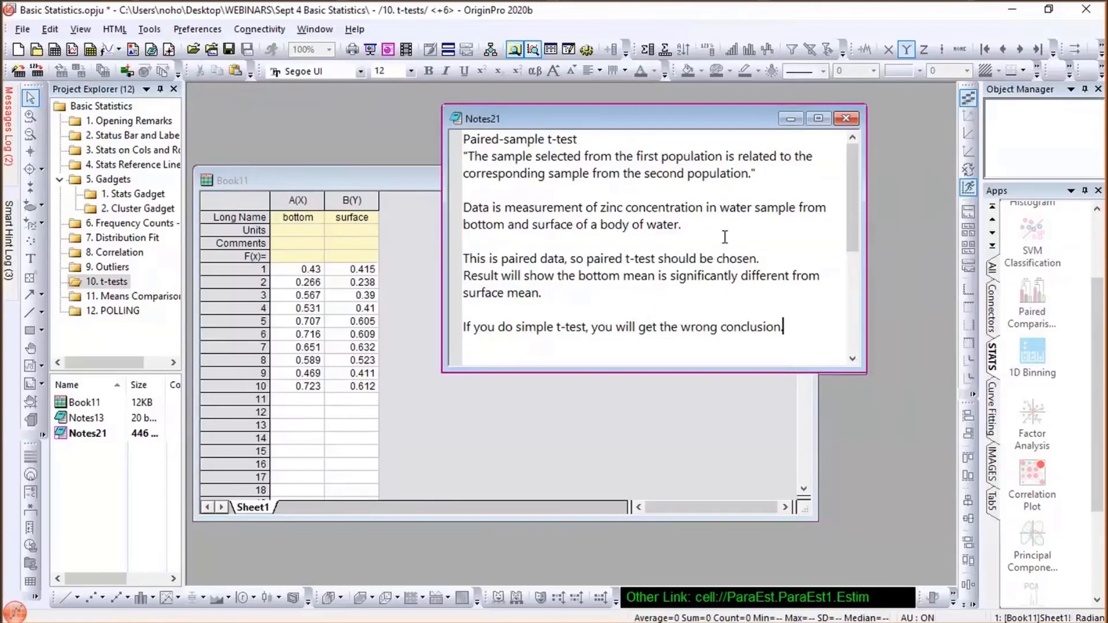
pyautogui.tripleClick(469, 222)
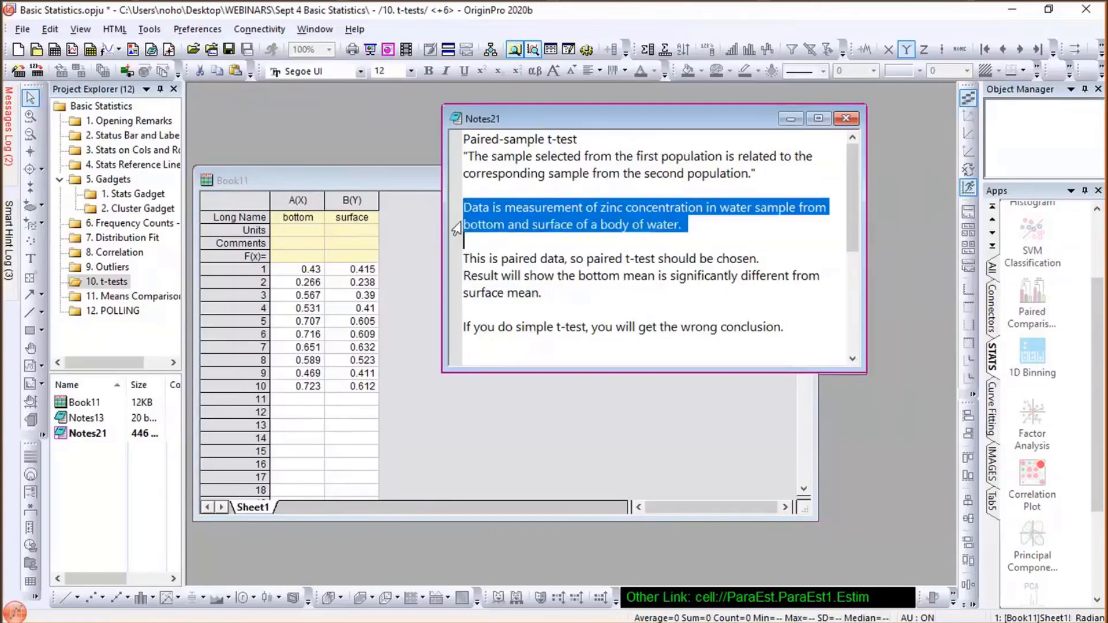
pyautogui.click(468, 227)
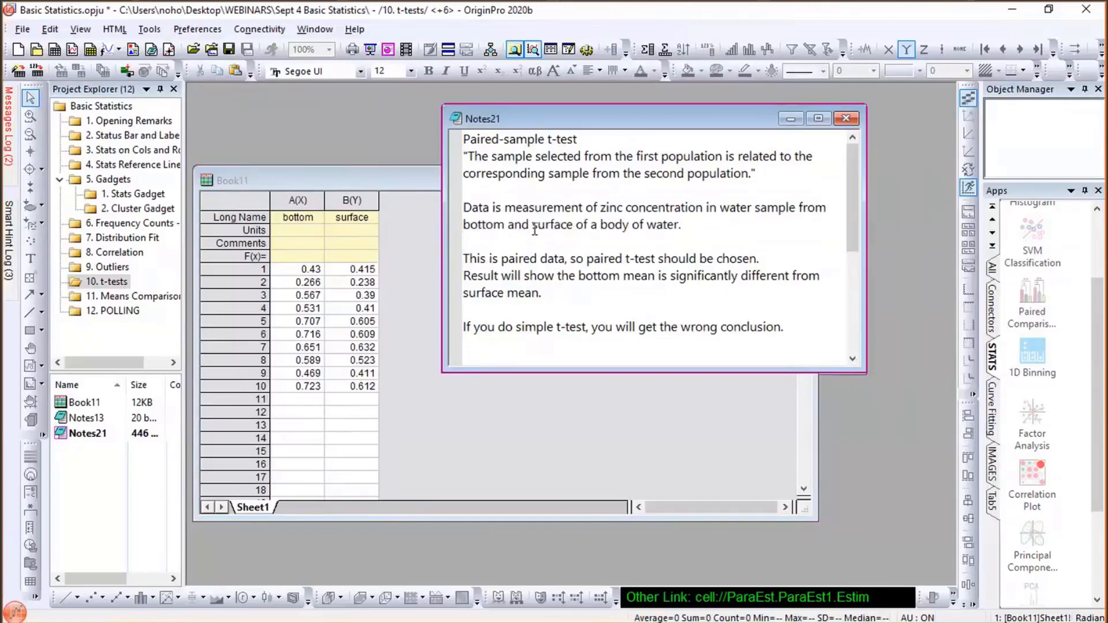
pyautogui.moveTo(532, 225); pyautogui.dragTo(573, 226)
pyautogui.click(580, 246)
# - Move the paired-sample notes aside, bring Book11 to the front and narrow its window
pyautogui.moveTo(545, 122); pyautogui.dragTo(597, 136)
pyautogui.click(396, 183)
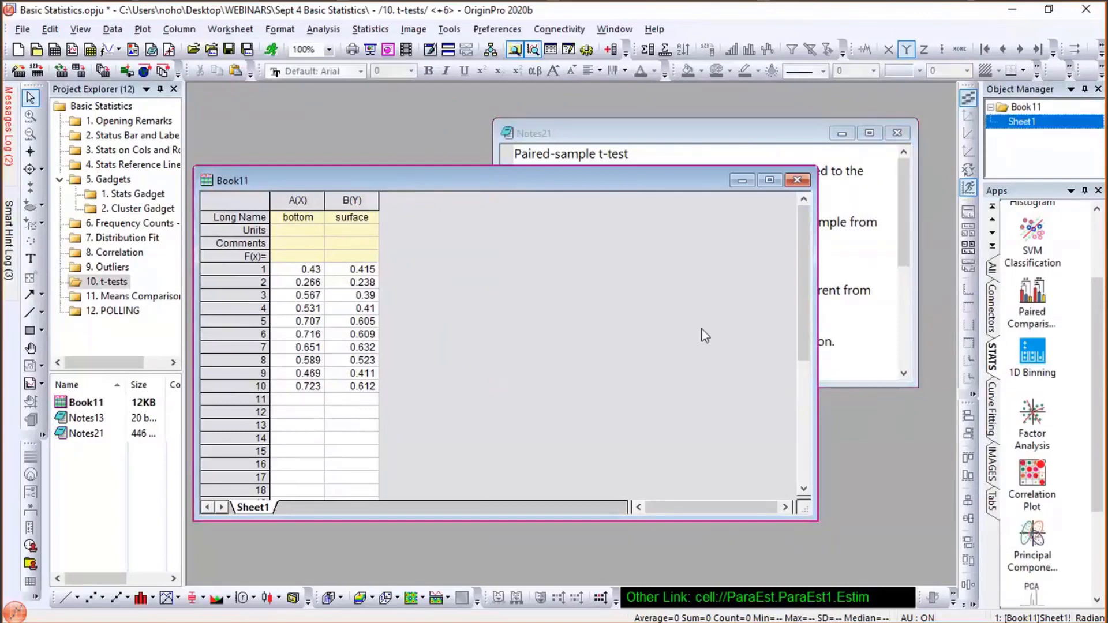
pyautogui.moveTo(812, 325); pyautogui.dragTo(688, 342)
# - In Stats Advisor, choose comparing means or medians, with normally distributed data, one group with two levels, and paired treatments
pyautogui.click(375, 30)
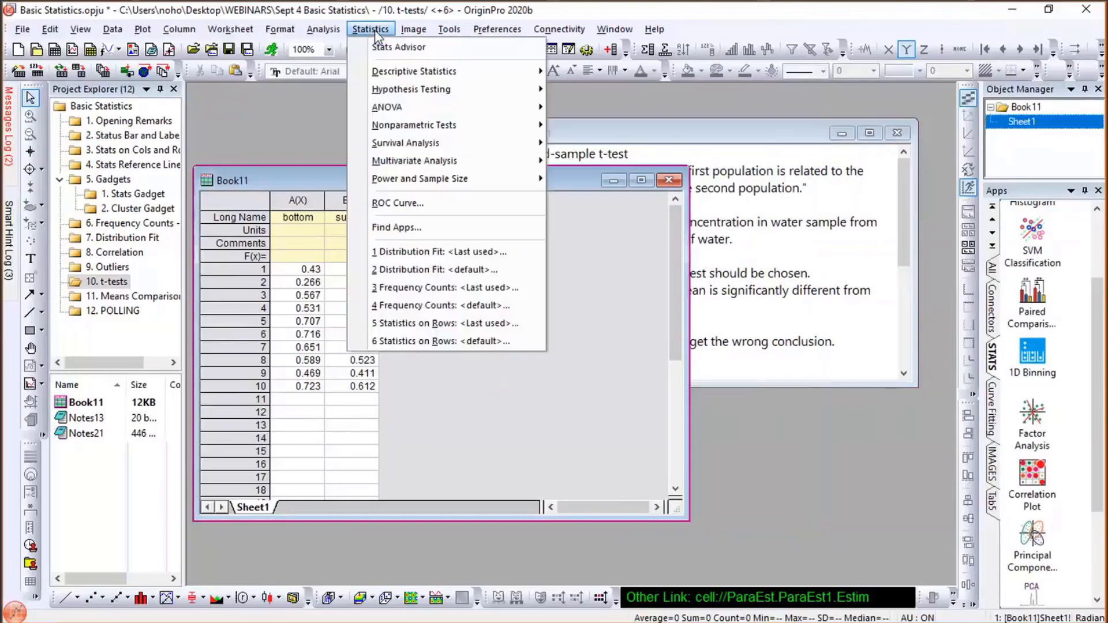
pyautogui.click(398, 48)
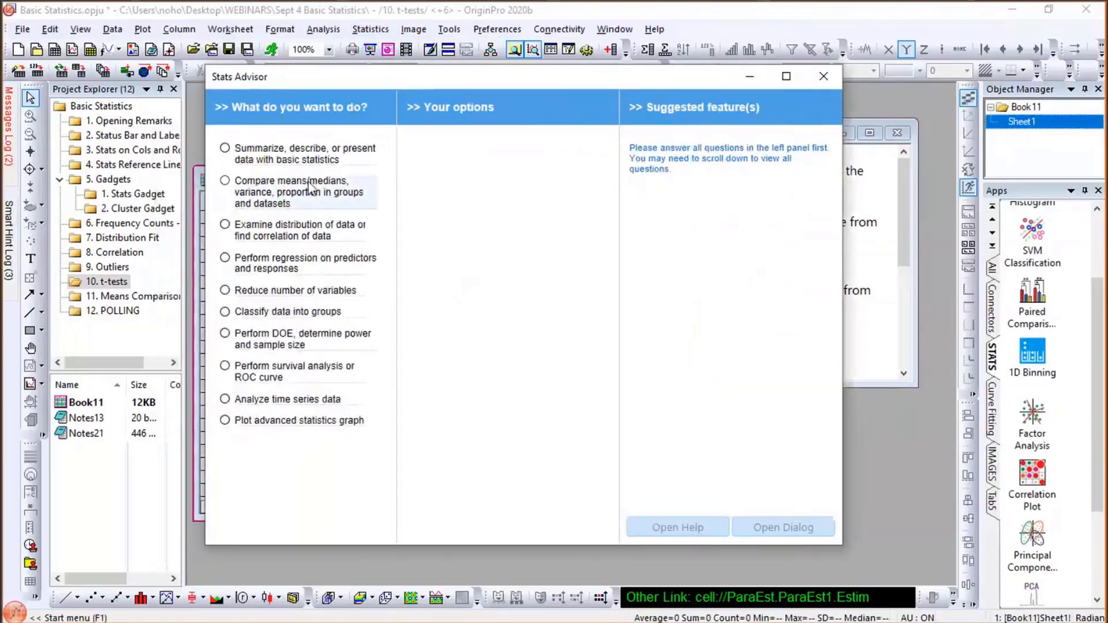
pyautogui.click(308, 185)
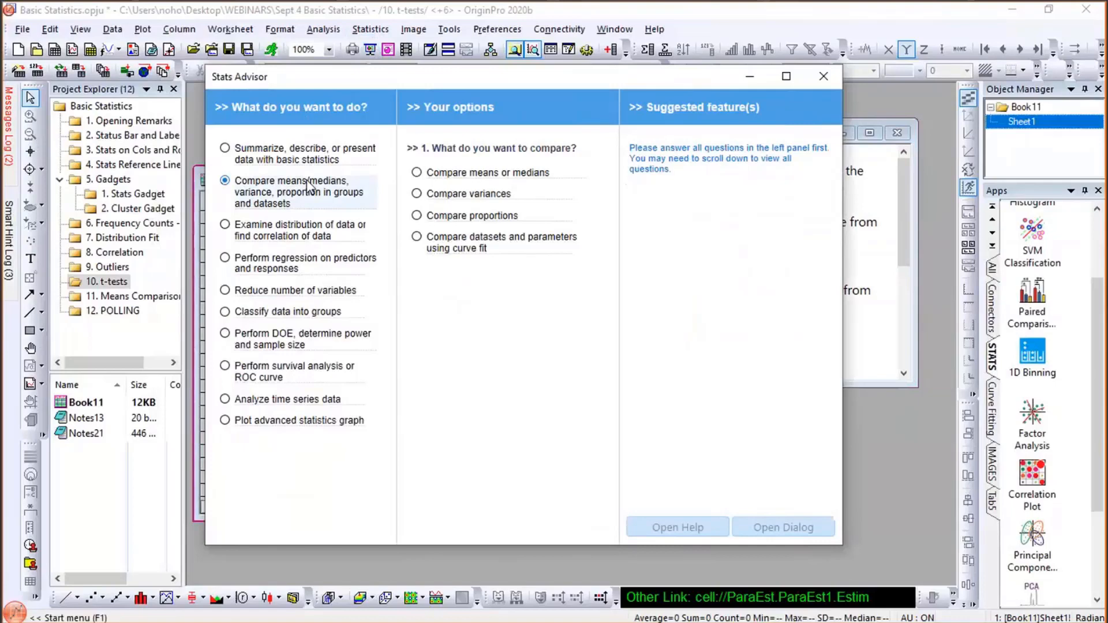
pyautogui.click(452, 180)
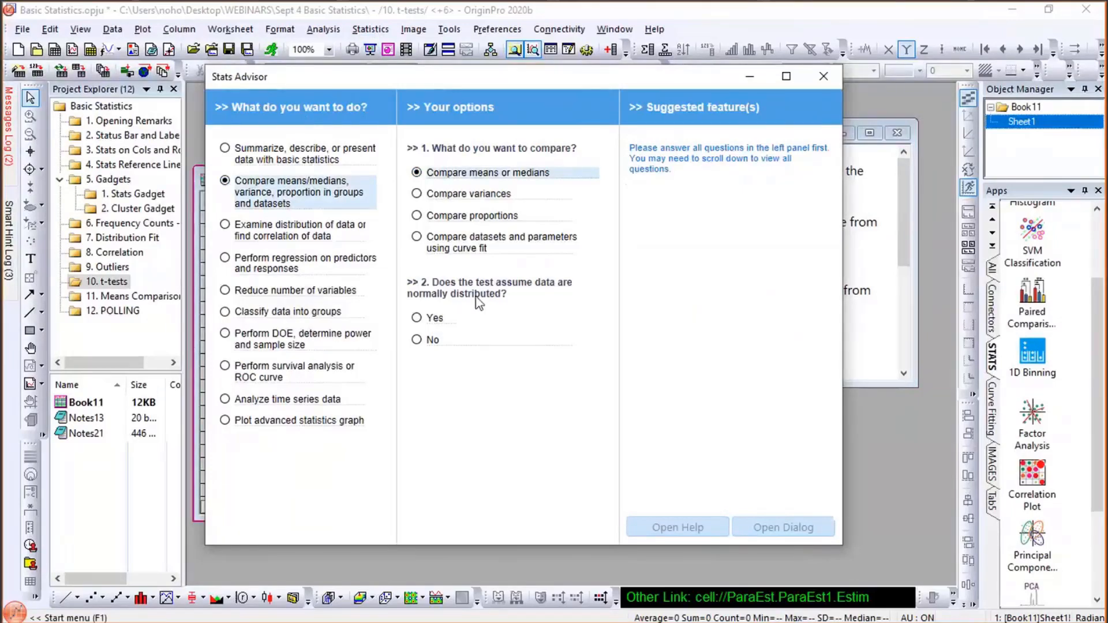
pyautogui.click(437, 321)
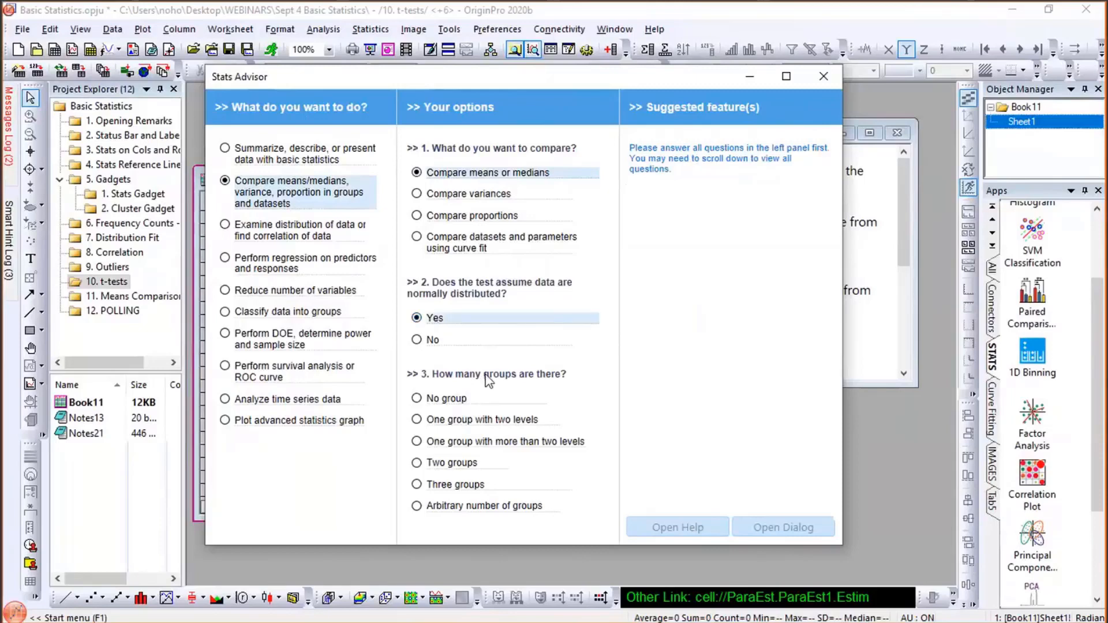
pyautogui.click(472, 421)
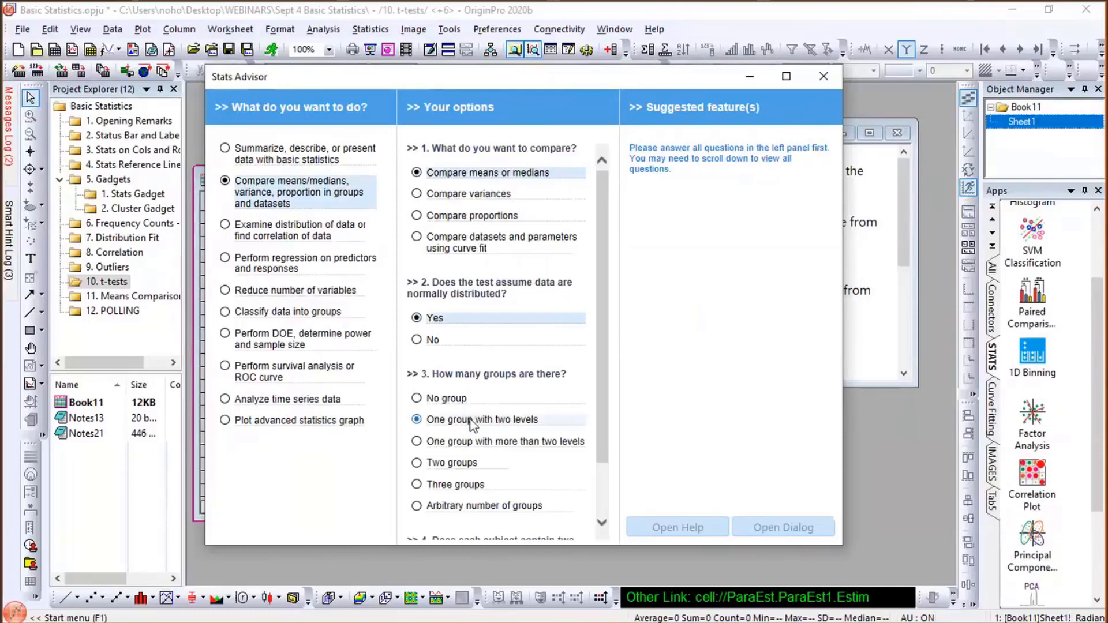
pyautogui.scroll(-1, 500, 359)
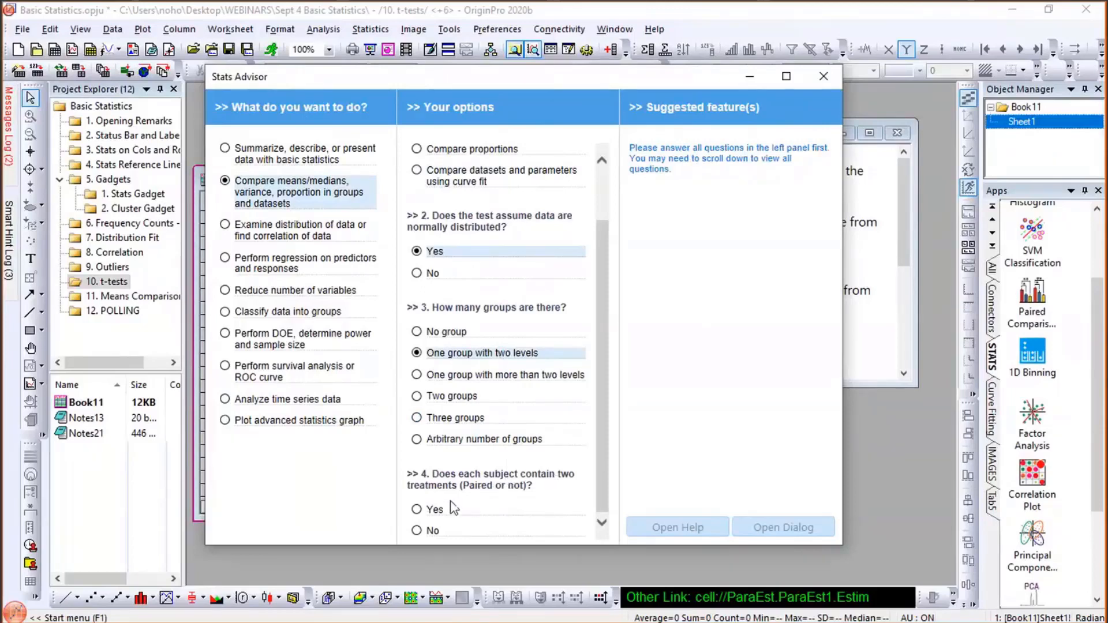
pyautogui.click(433, 510)
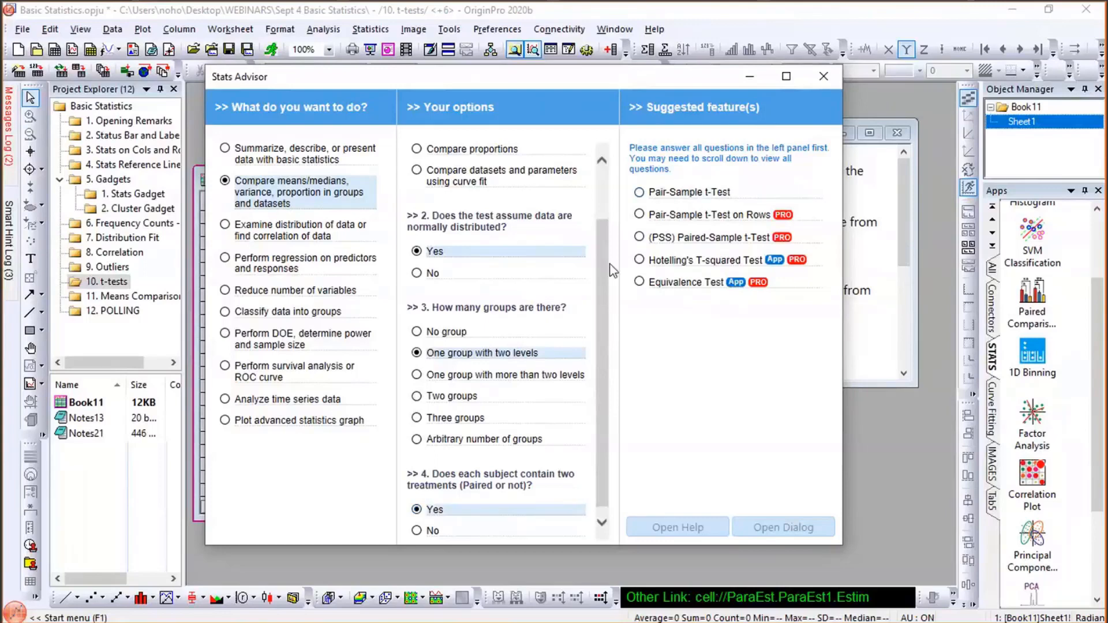
# - Check the suggestions for unpaired treatments, restore the paired answer and open the Pair-Sample t-Test dialog
pyautogui.click(437, 530)
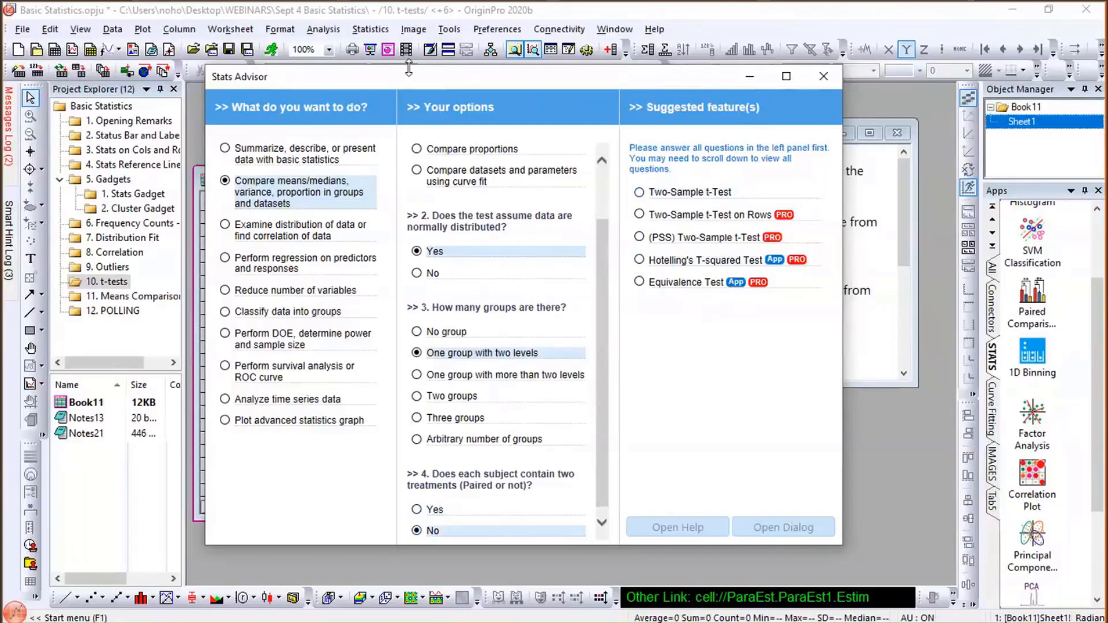
pyautogui.click(441, 512)
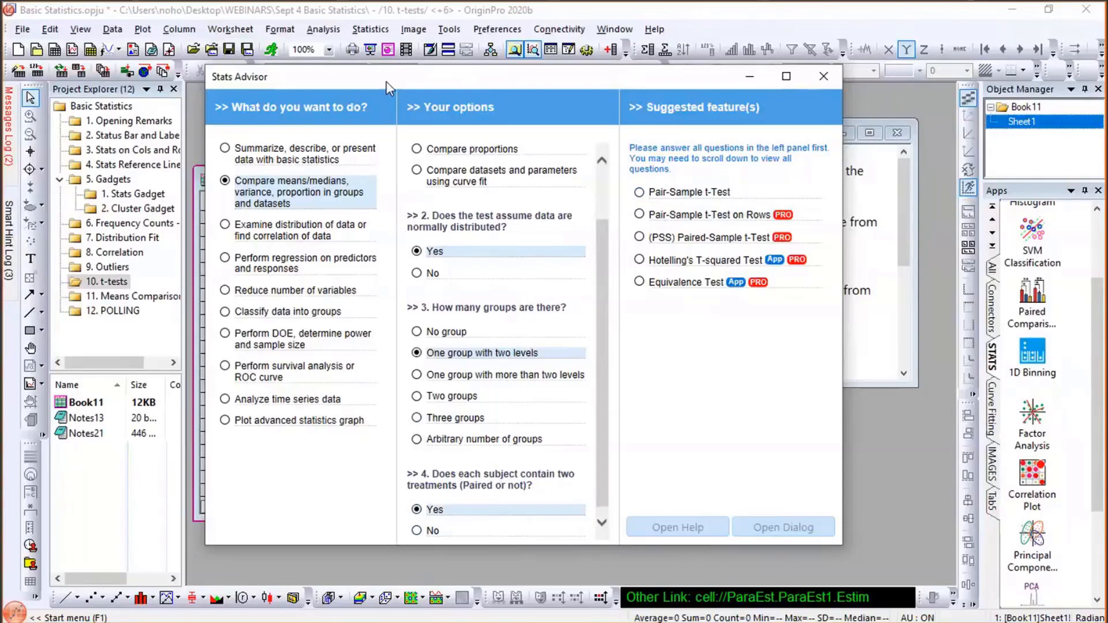
pyautogui.click(689, 197)
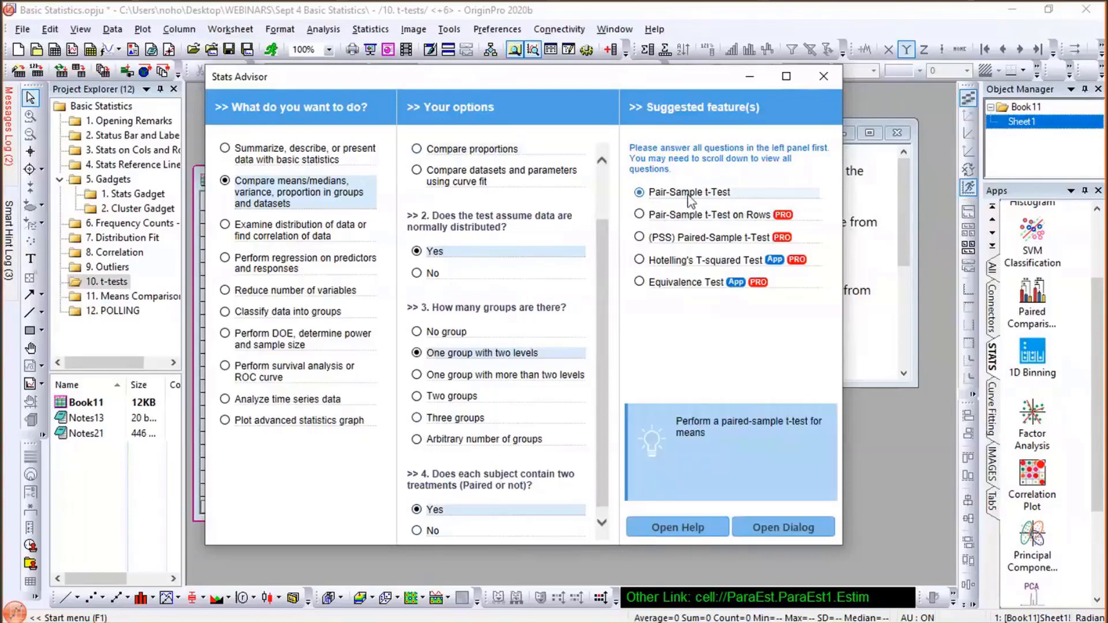
pyautogui.click(754, 532)
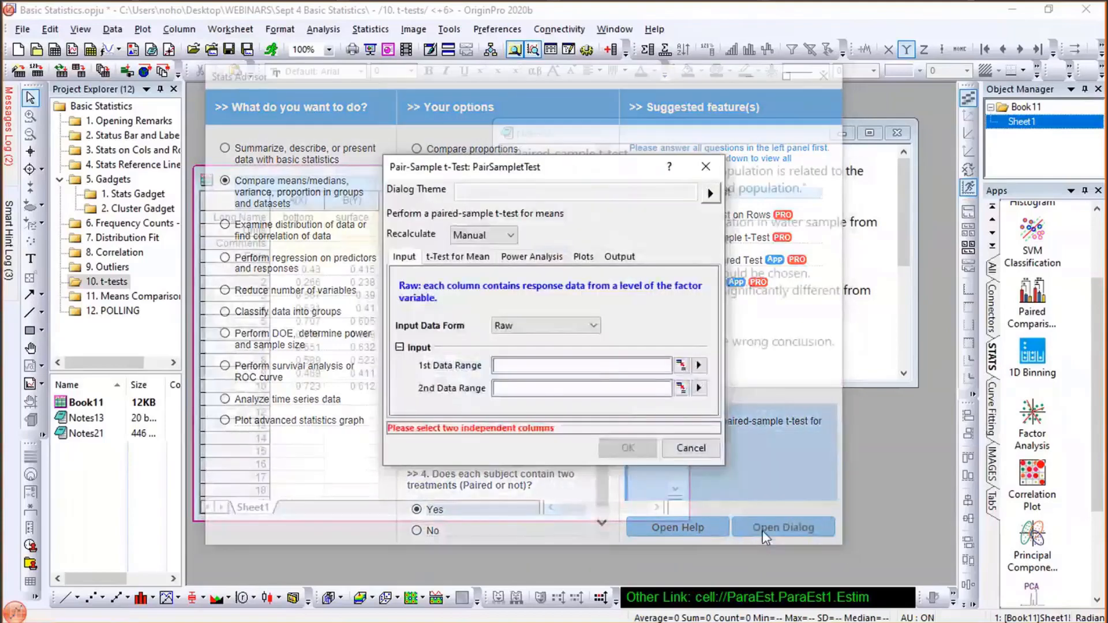
# - Run the paired-sample t-test with bottom as first and surface as second data range, and close Stats Advisor
pyautogui.click(699, 365)
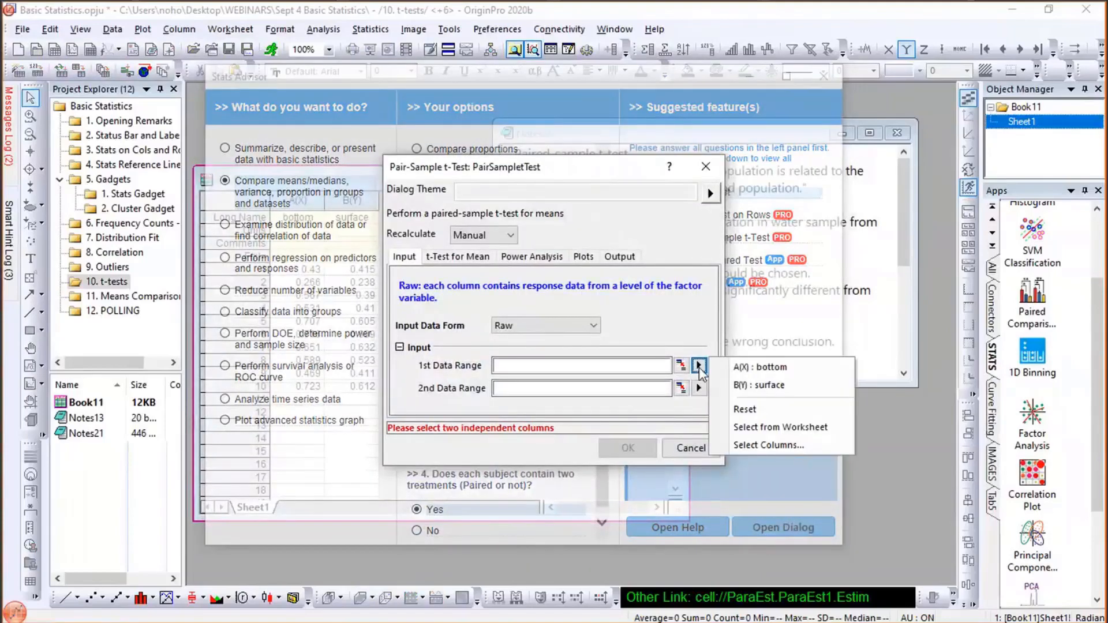
pyautogui.click(754, 368)
pyautogui.click(699, 388)
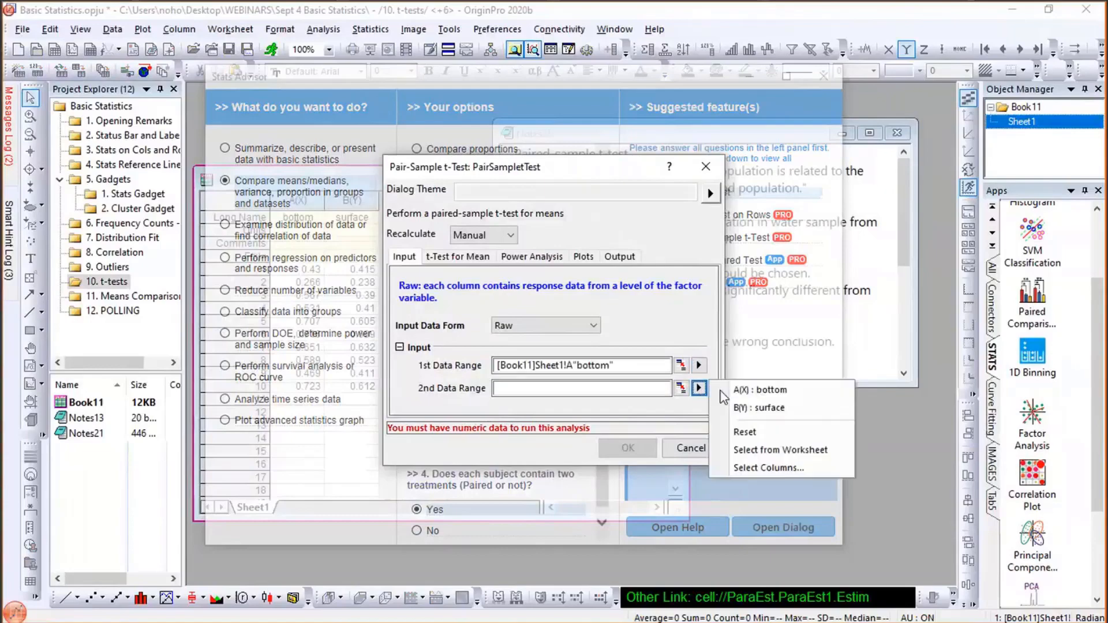
pyautogui.click(750, 408)
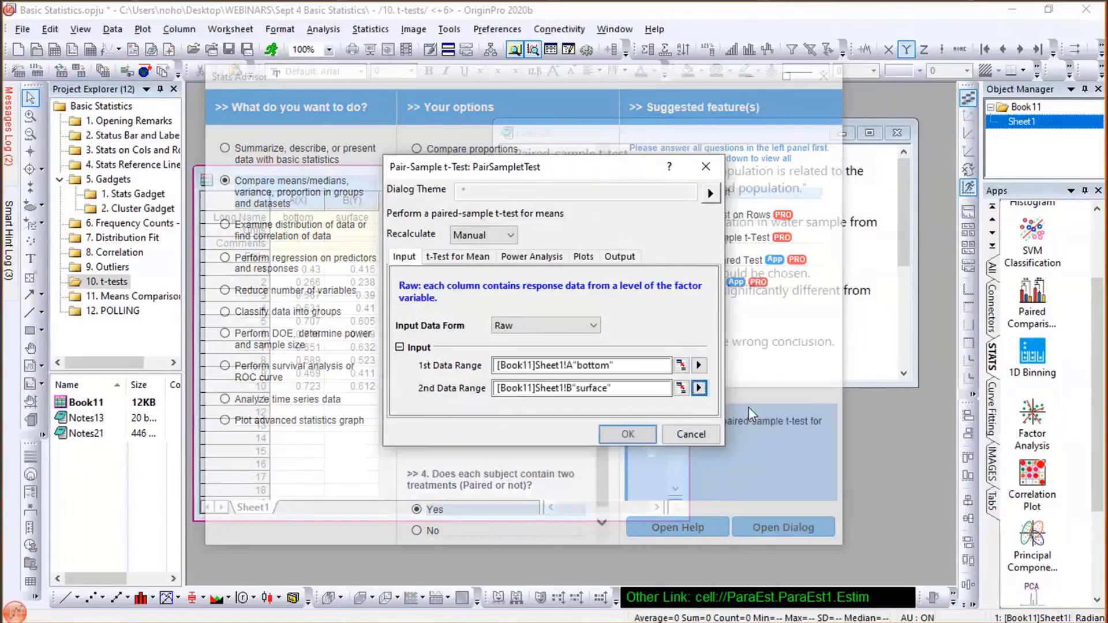
pyautogui.click(628, 433)
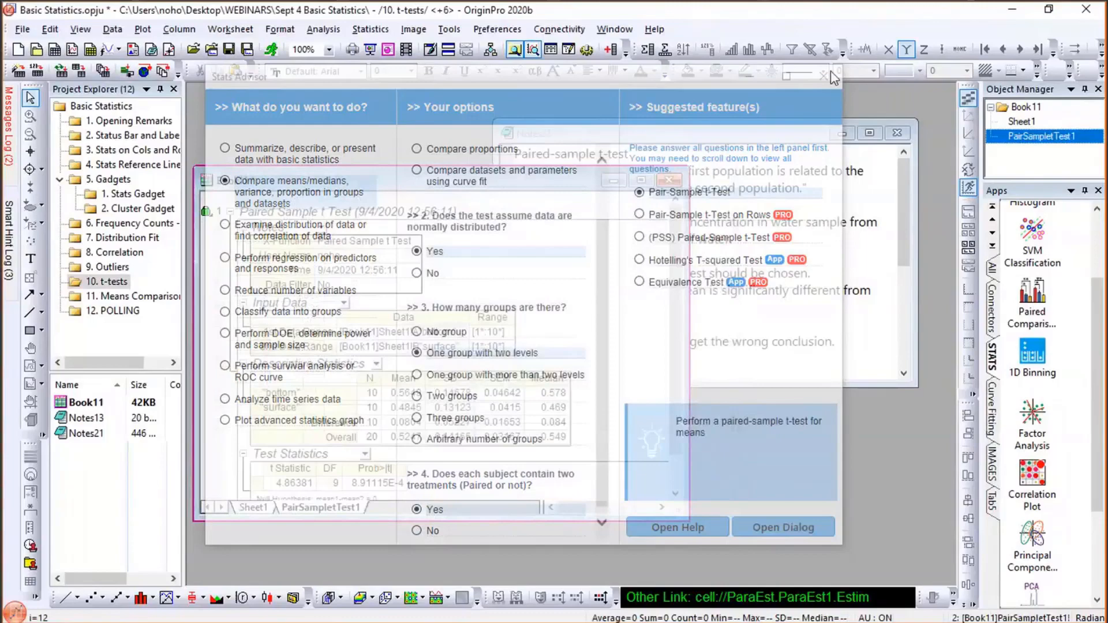
pyautogui.click(823, 77)
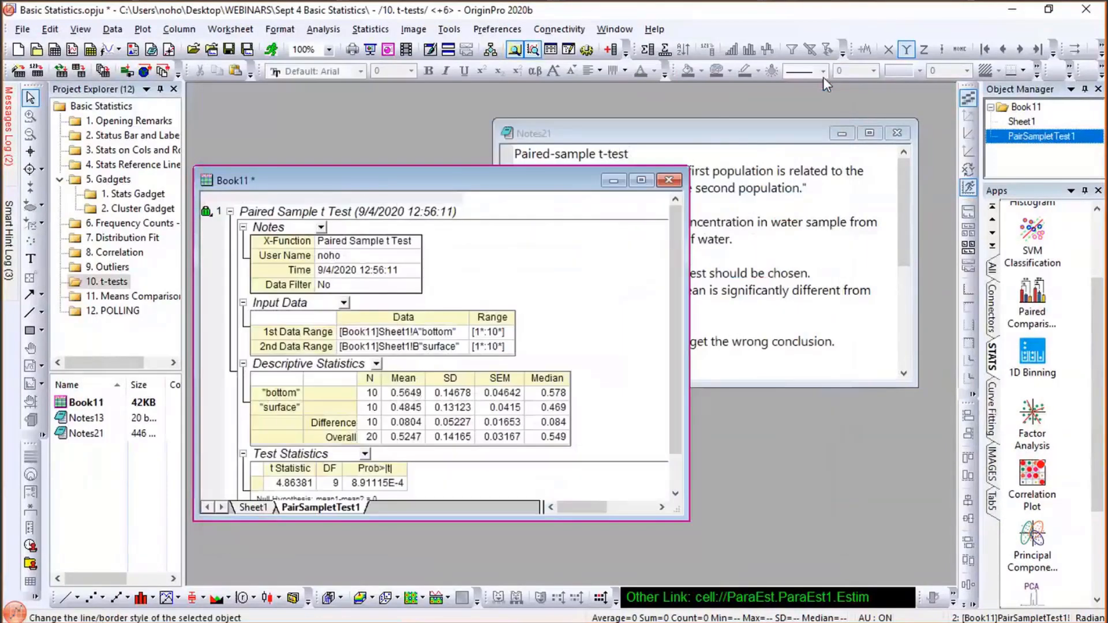
# - Move the Book11 window up and enlarge it to show the whole paired t-test report
pyautogui.moveTo(526, 175); pyautogui.dragTo(548, 96)
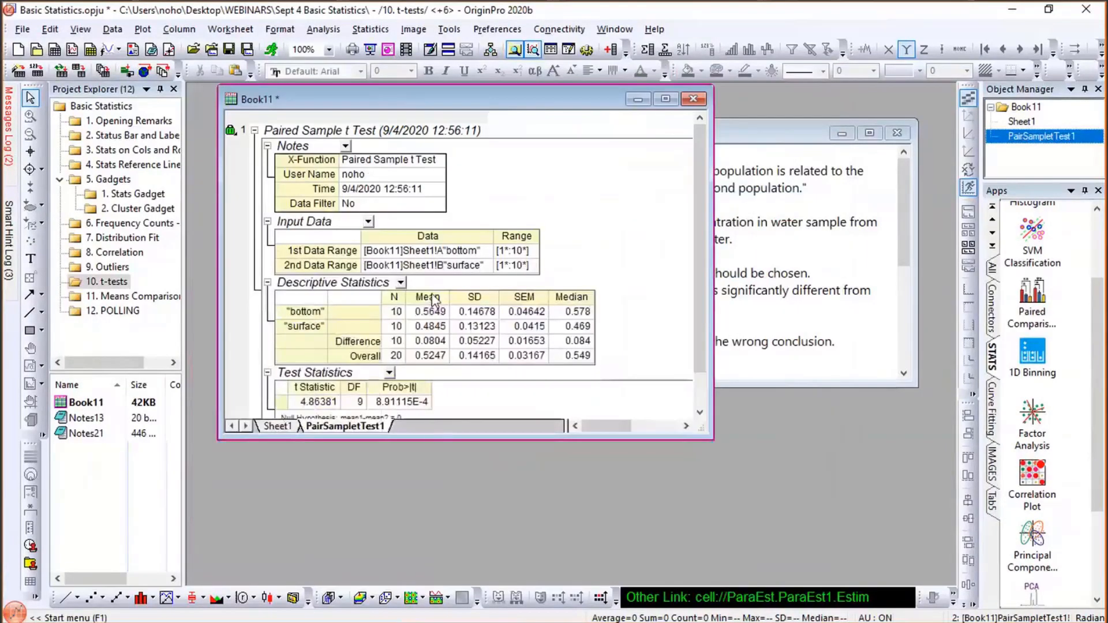
pyautogui.moveTo(425, 434); pyautogui.dragTo(446, 584)
pyautogui.moveTo(709, 379); pyautogui.dragTo(897, 376)
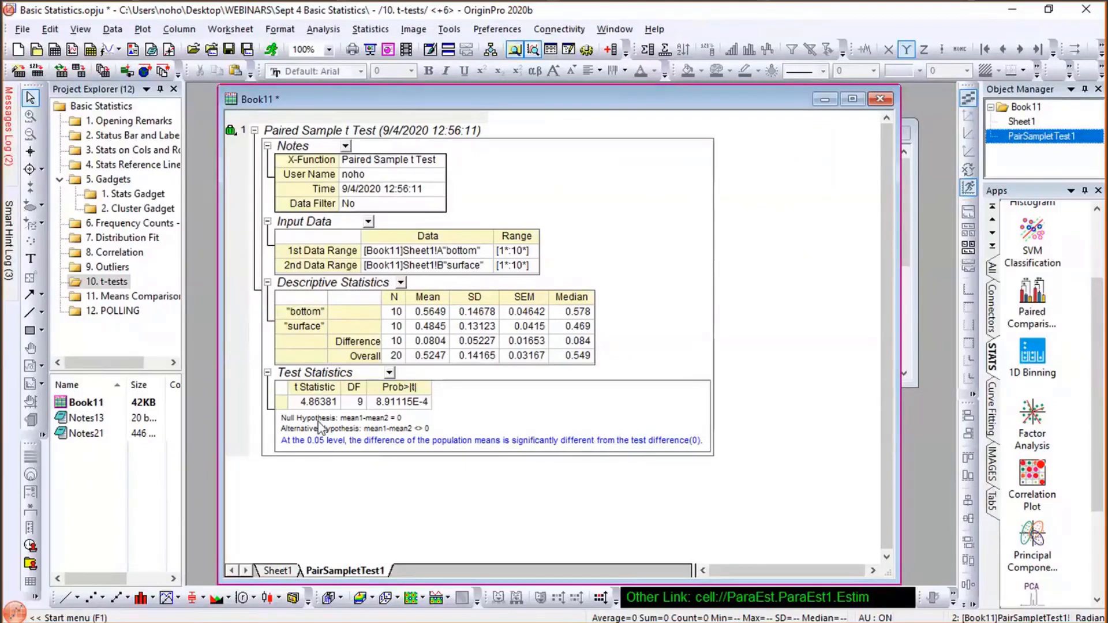
# - Open the 11. Means Comparison folder and widen and lengthen the nitrogen workbook to show all four plant columns
pyautogui.click(134, 298)
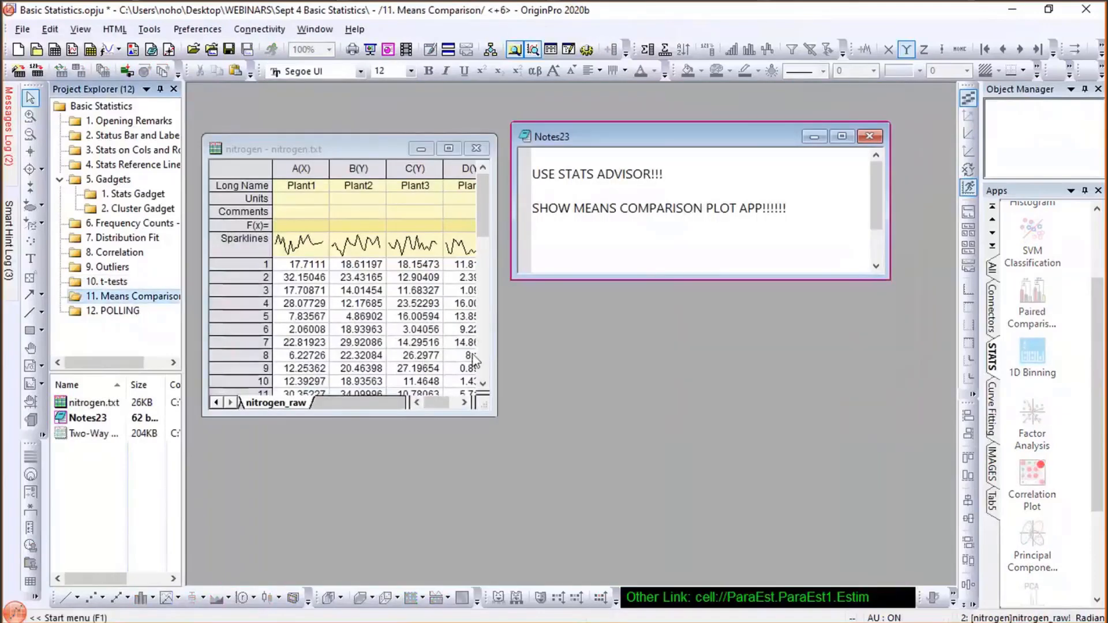
pyautogui.click(492, 354)
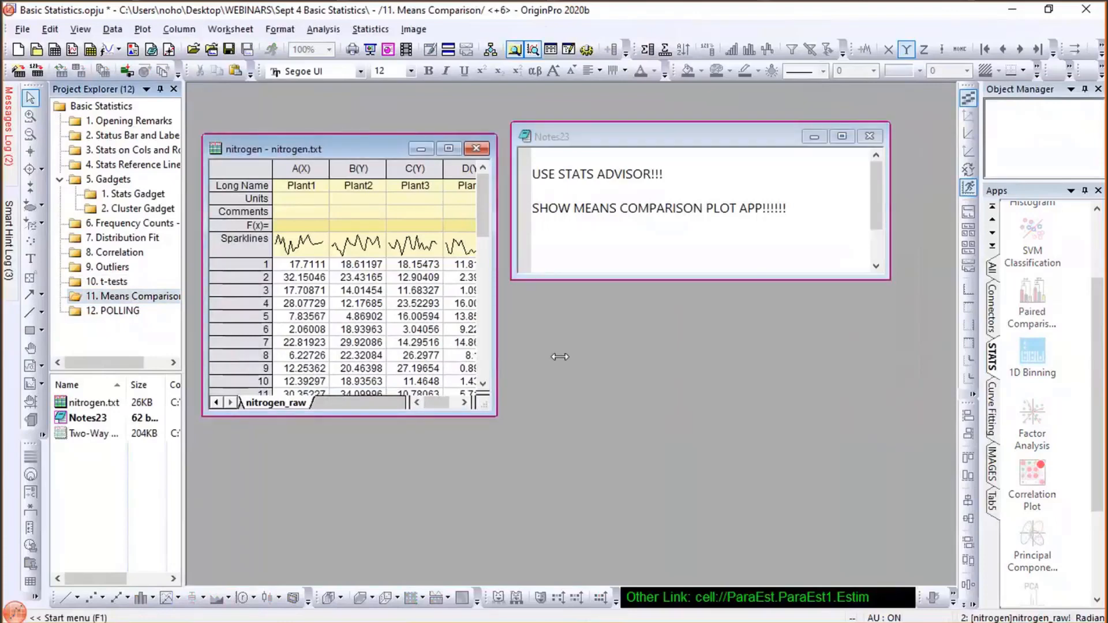
pyautogui.moveTo(496, 358); pyautogui.dragTo(552, 359)
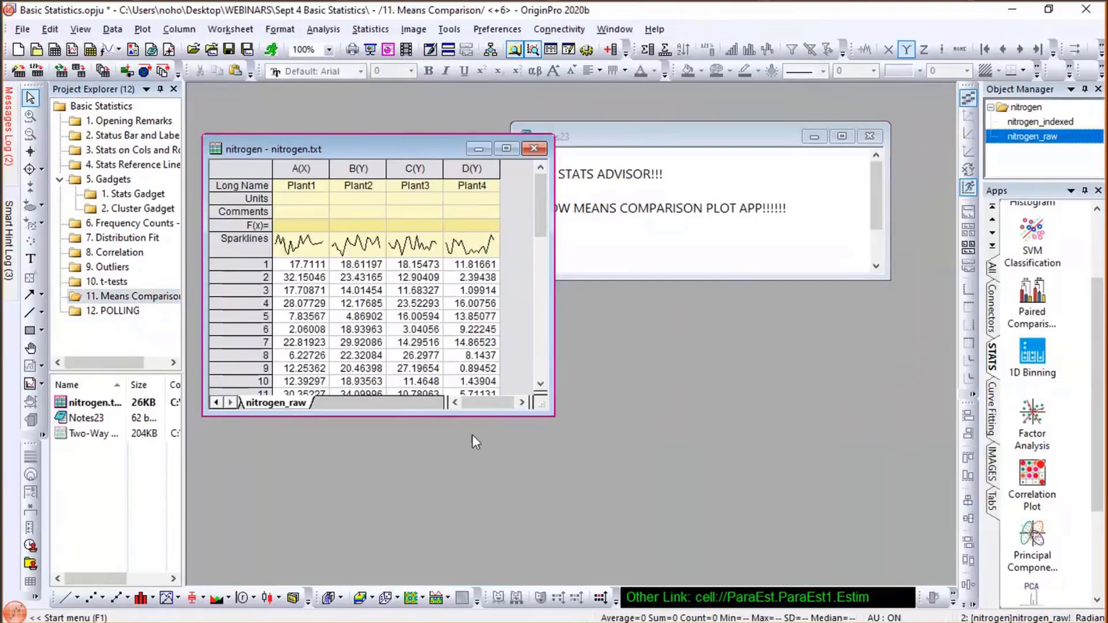
pyautogui.moveTo(465, 416); pyautogui.dragTo(463, 542)
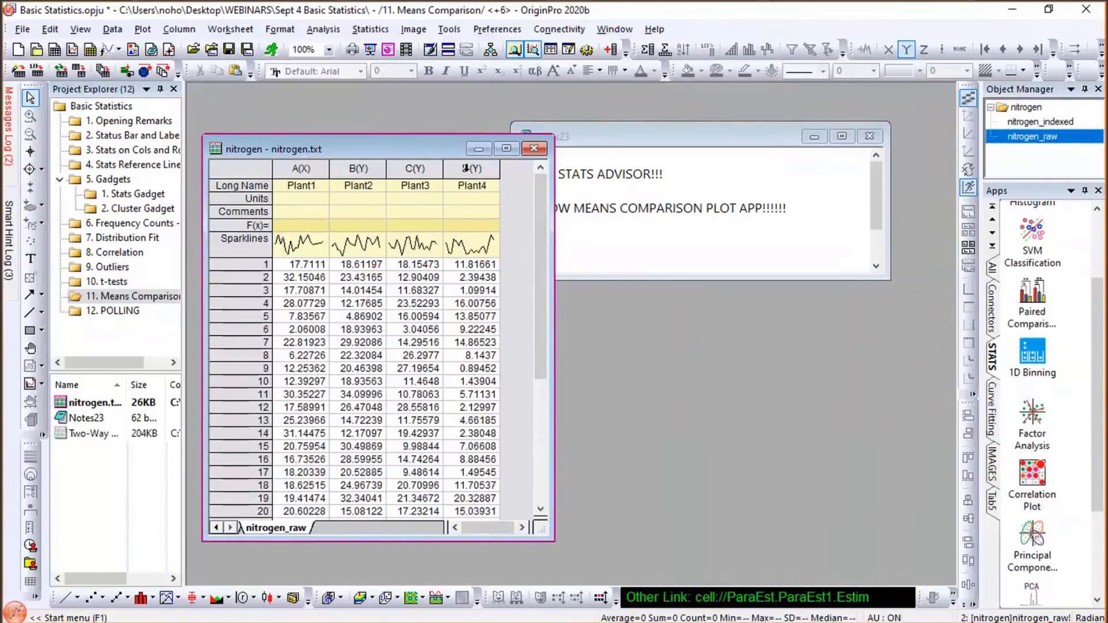
# - Highlight the nitrogen workbook's plant columns to point out the groups for comparison, and clear the selection
pyautogui.click(328, 169)
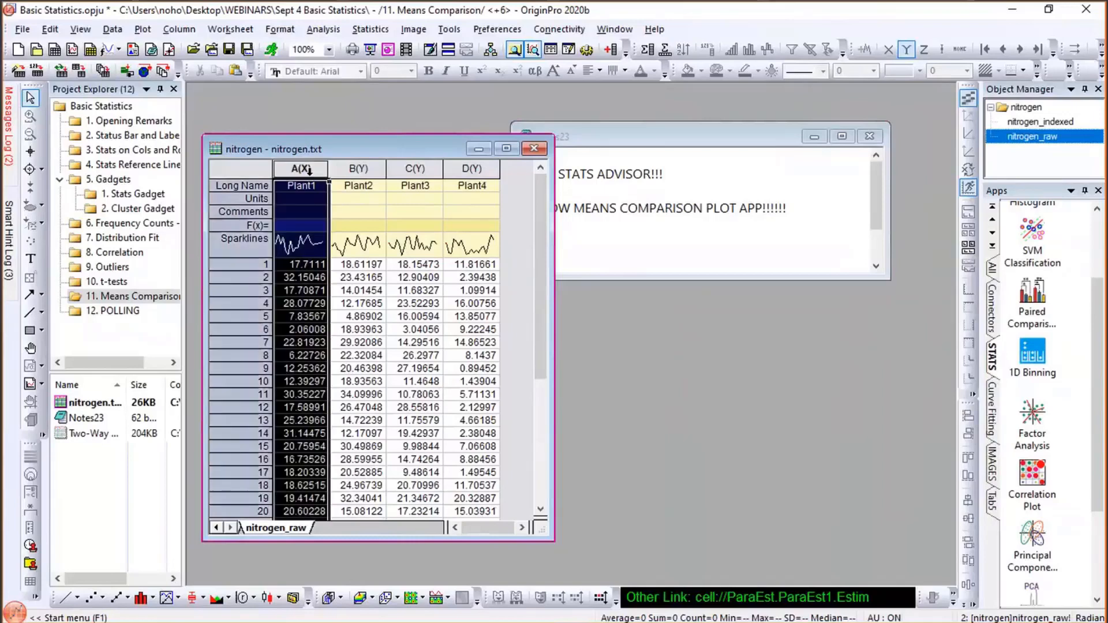
pyautogui.click(358, 168)
pyautogui.moveTo(357, 169); pyautogui.dragTo(456, 170)
pyautogui.click(408, 169)
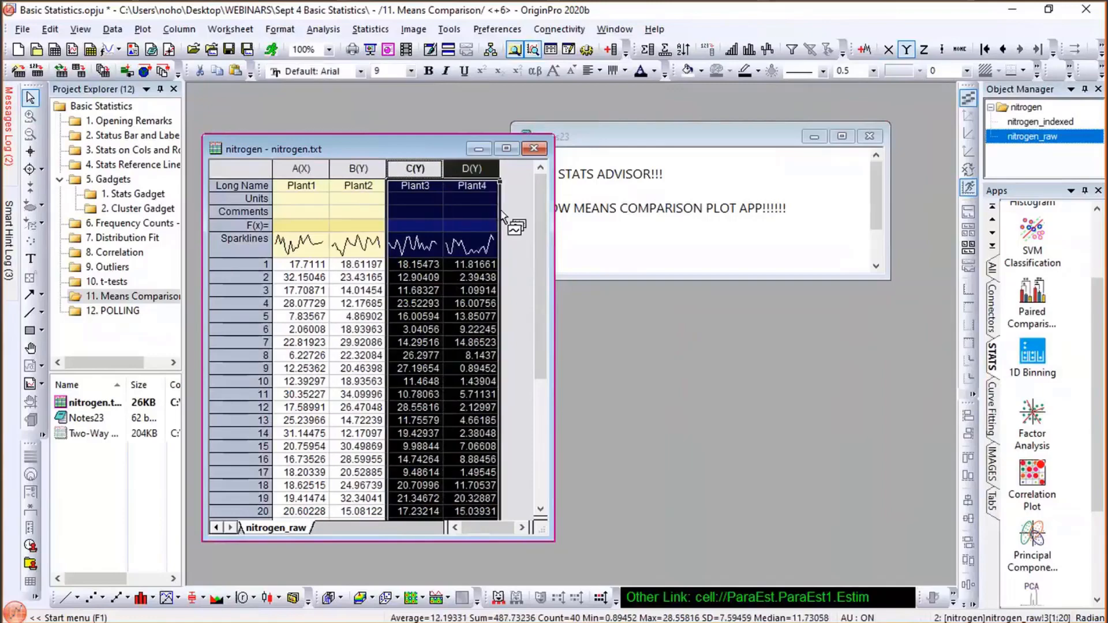
pyautogui.click(514, 217)
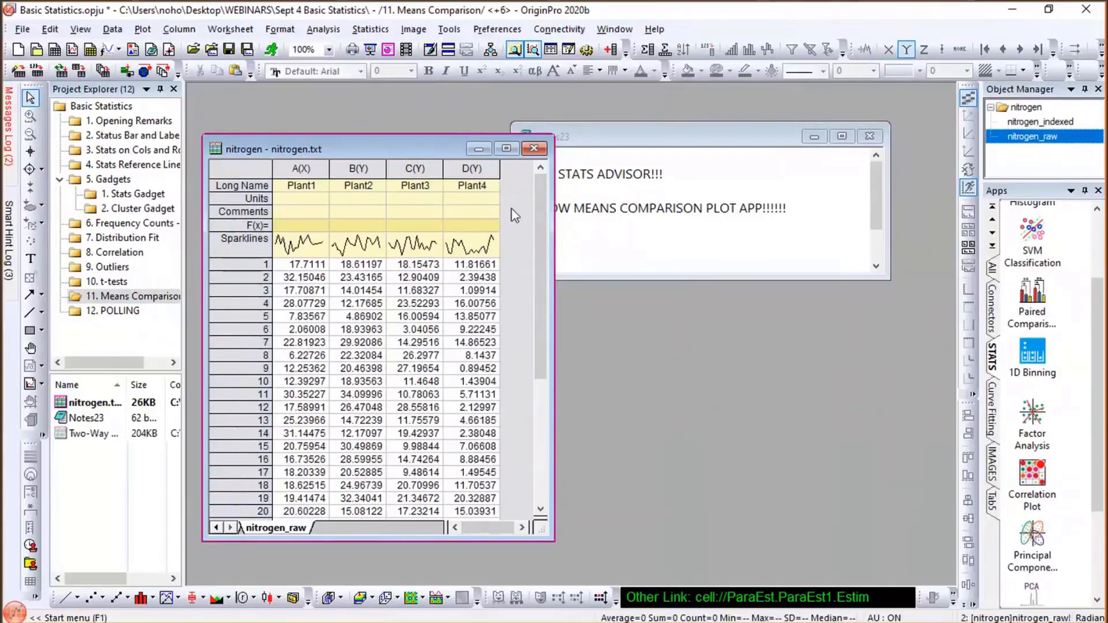
# - Open the Paired Comparison Plot app, move its dialog beside the nitrogen data and keep the input data form as Raw
pyautogui.click(936, 319)
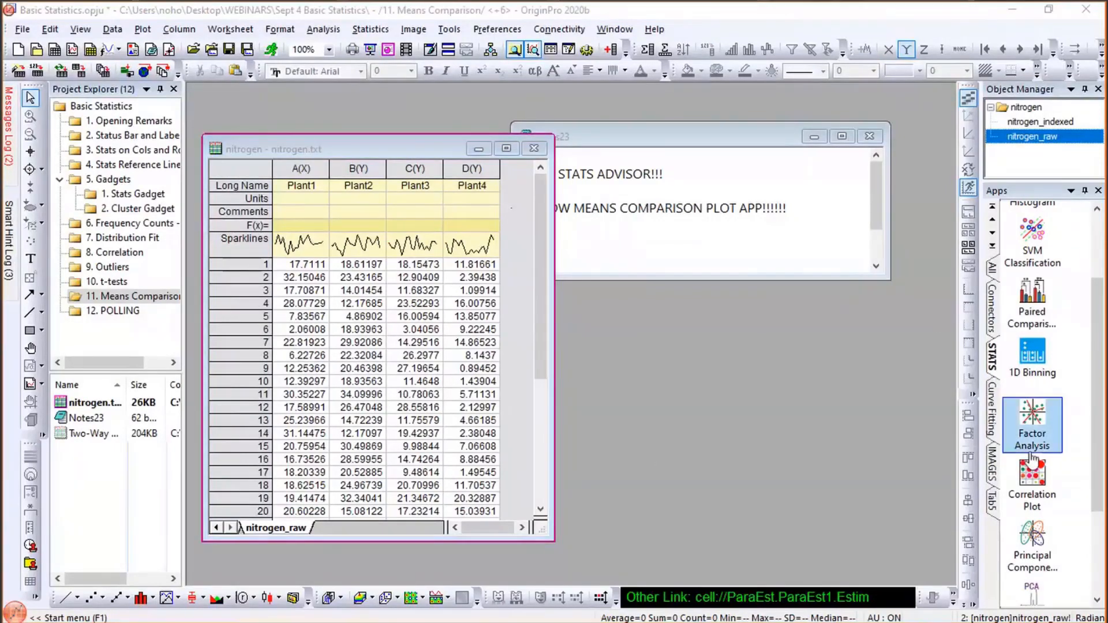
pyautogui.click(1031, 316)
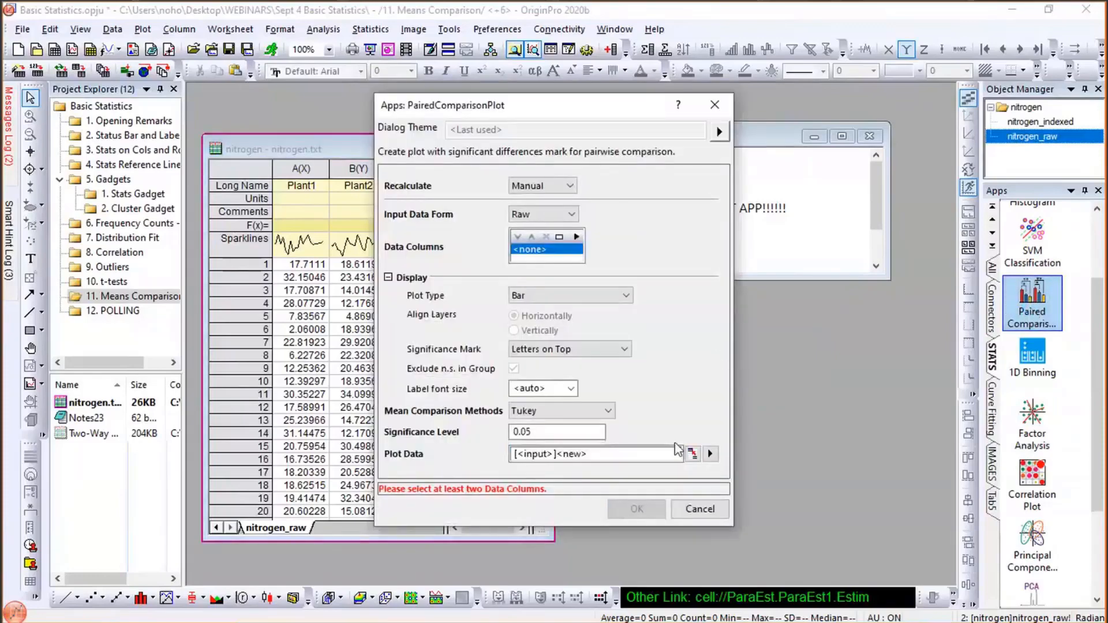
pyautogui.click(821, 454)
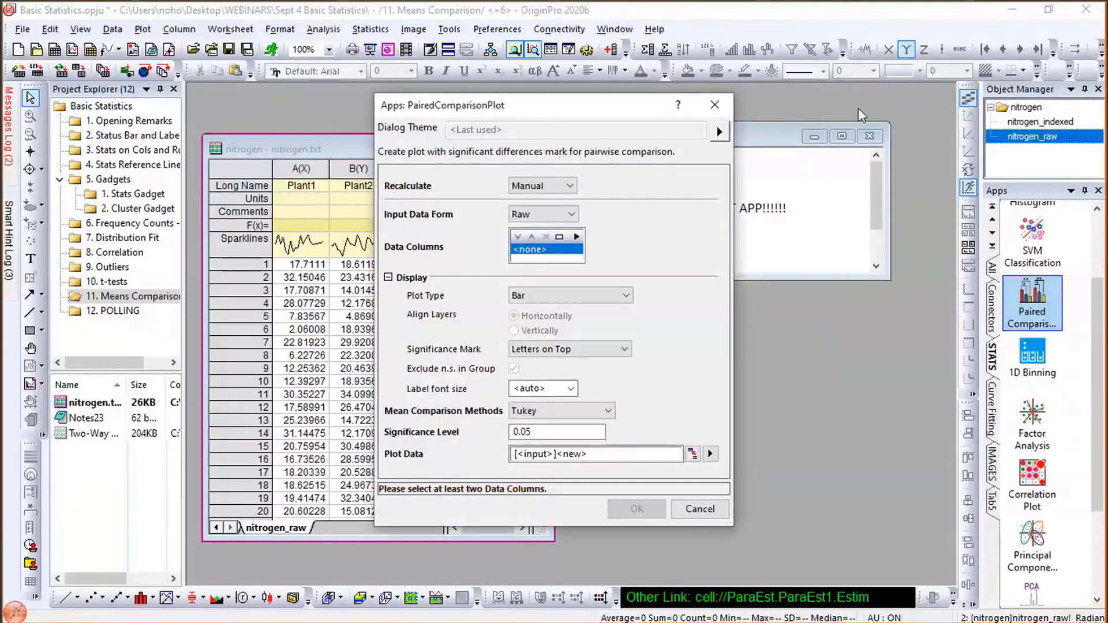
pyautogui.moveTo(548, 105); pyautogui.dragTo(742, 59)
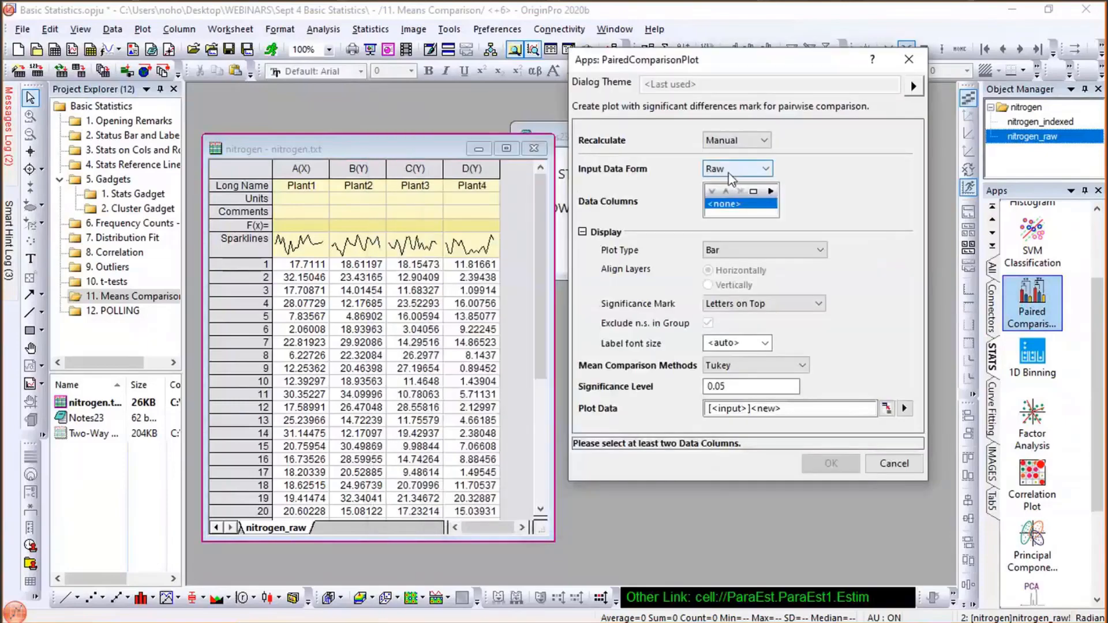
pyautogui.click(732, 168)
pyautogui.click(730, 173)
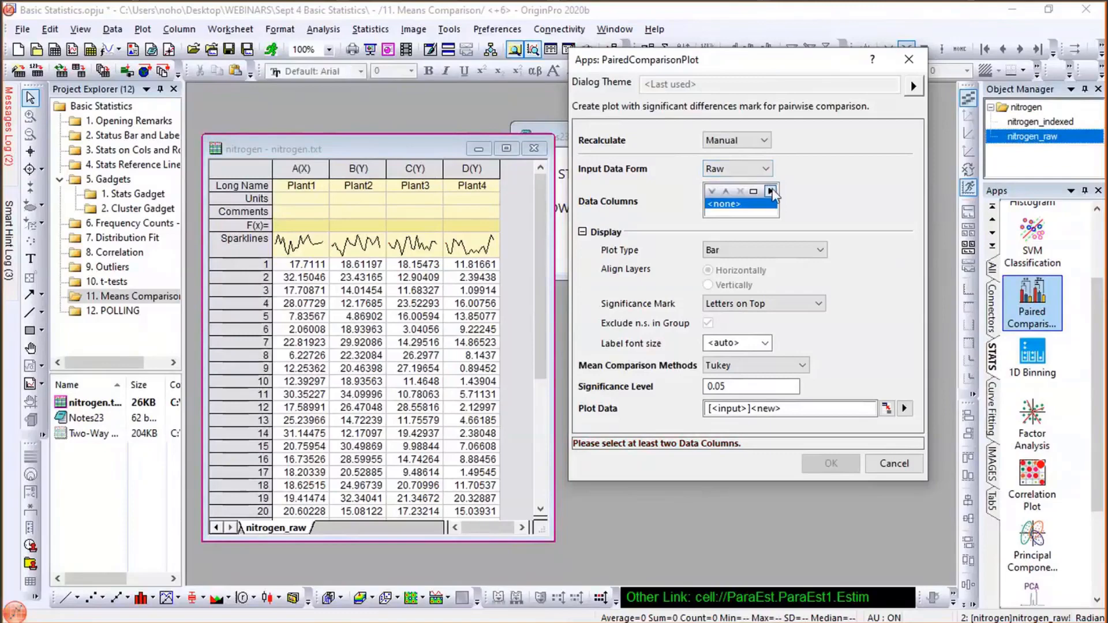
# - Add the Plant1, Plant2, Plant3 and Plant4 columns as the data columns for the paired comparison plot
pyautogui.click(771, 191)
pyautogui.click(831, 188)
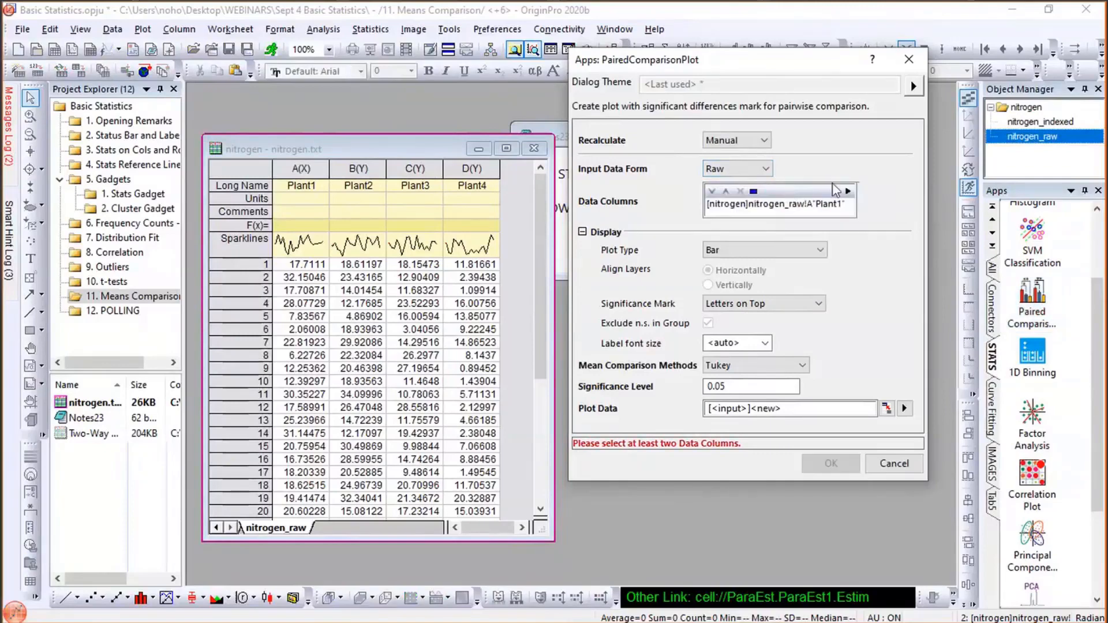
pyautogui.click(847, 191)
pyautogui.click(877, 209)
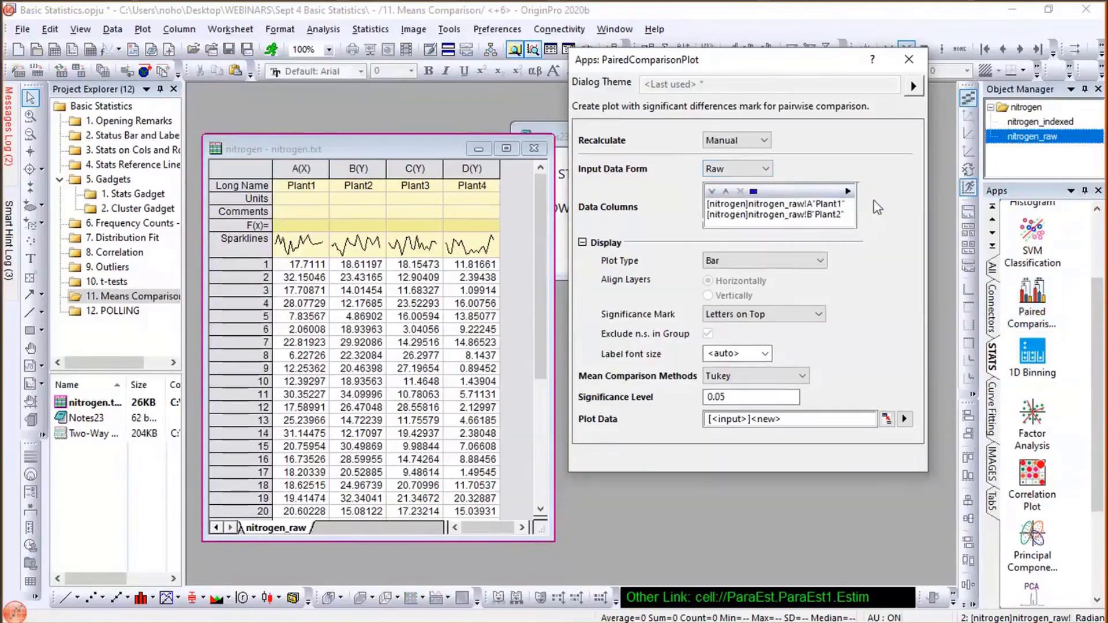
pyautogui.click(847, 191)
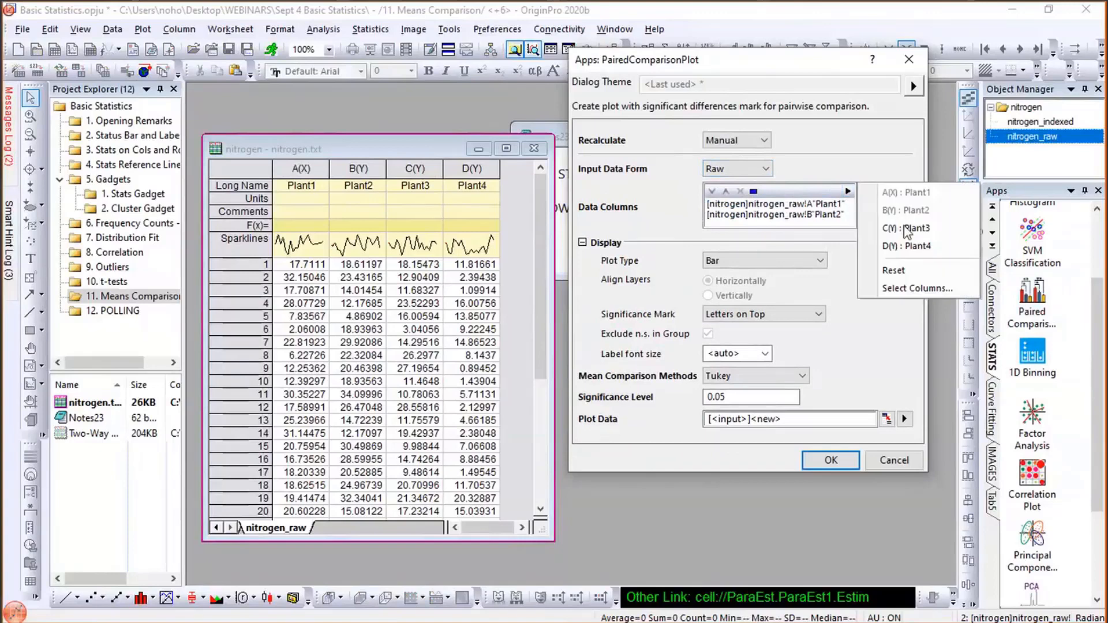
pyautogui.click(983, 276)
pyautogui.click(847, 191)
pyautogui.click(900, 228)
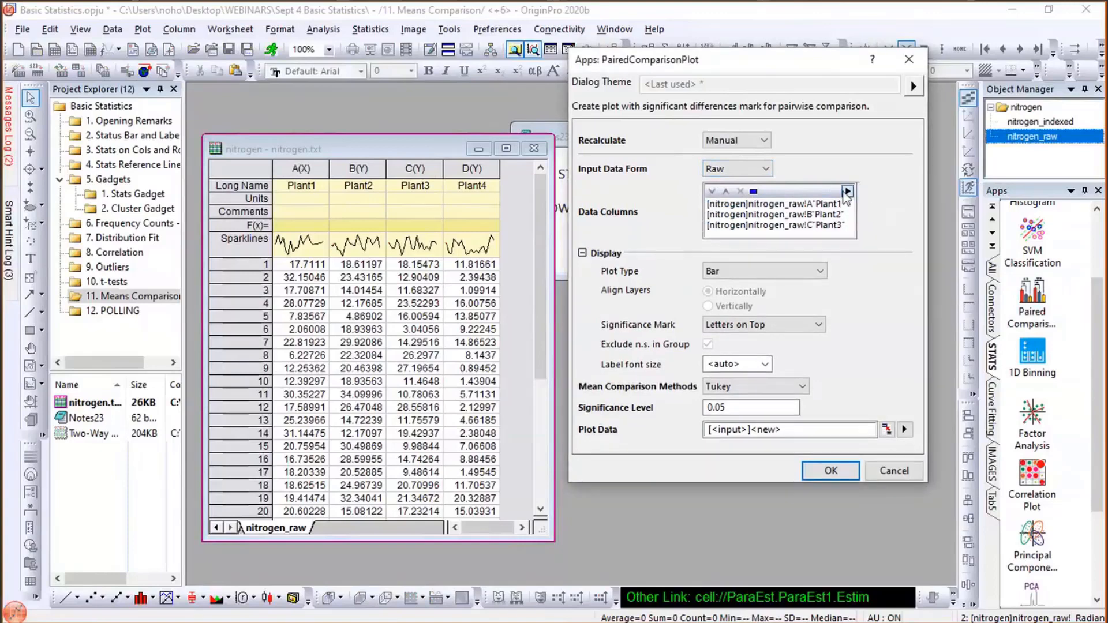
pyautogui.click(847, 191)
pyautogui.click(909, 241)
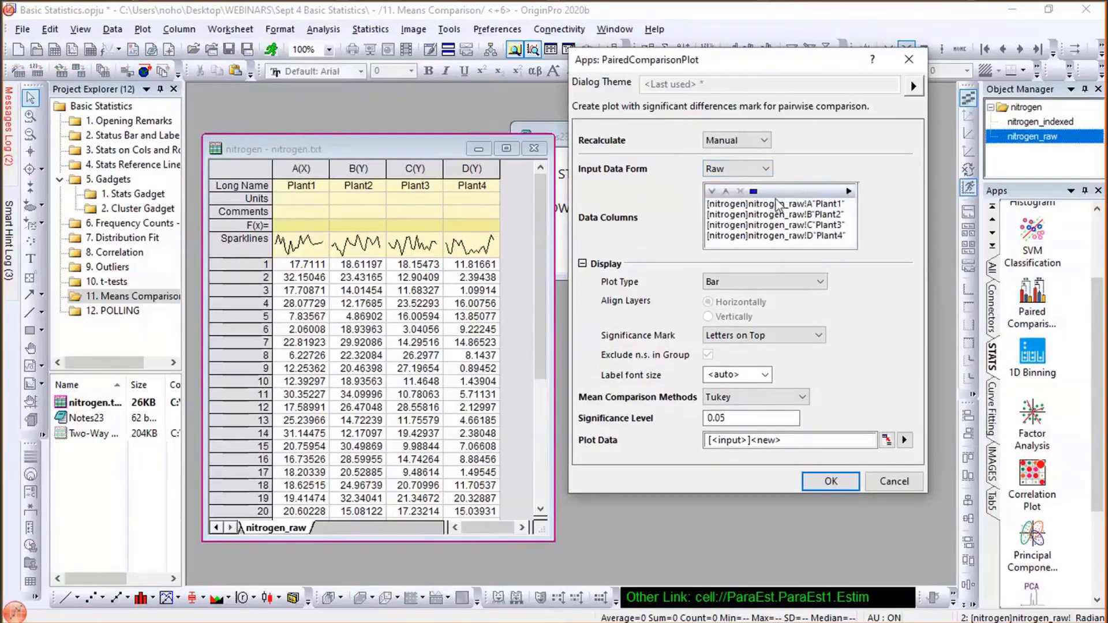
# - Keep Bar as the plot type, set the significance mark to Asterisk with Bracket and create the comparison plot
pyautogui.click(748, 282)
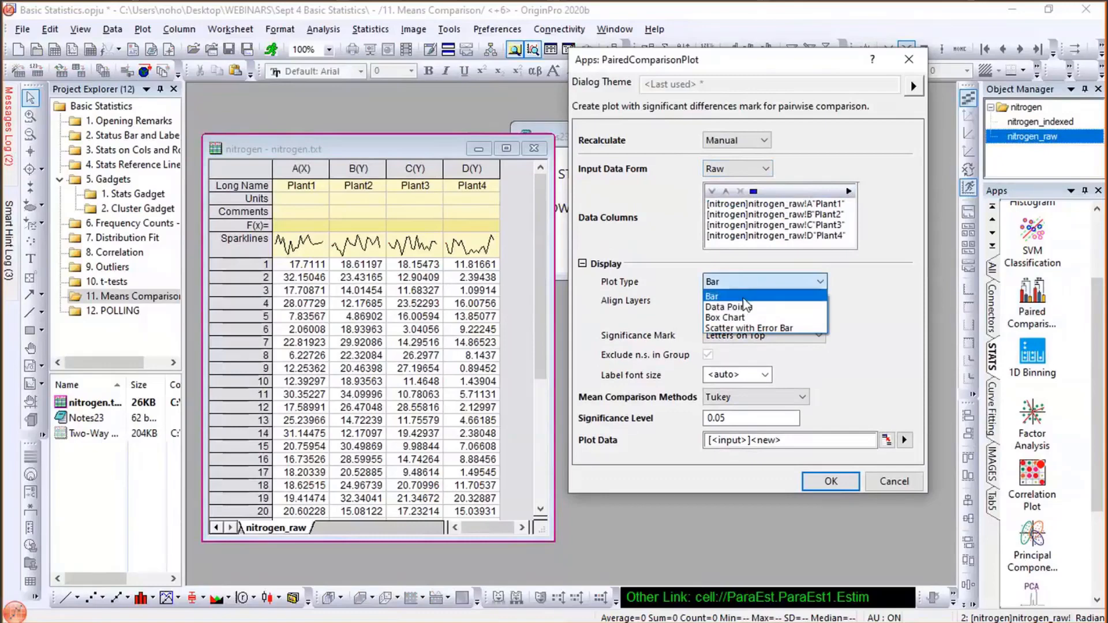
pyautogui.click(743, 299)
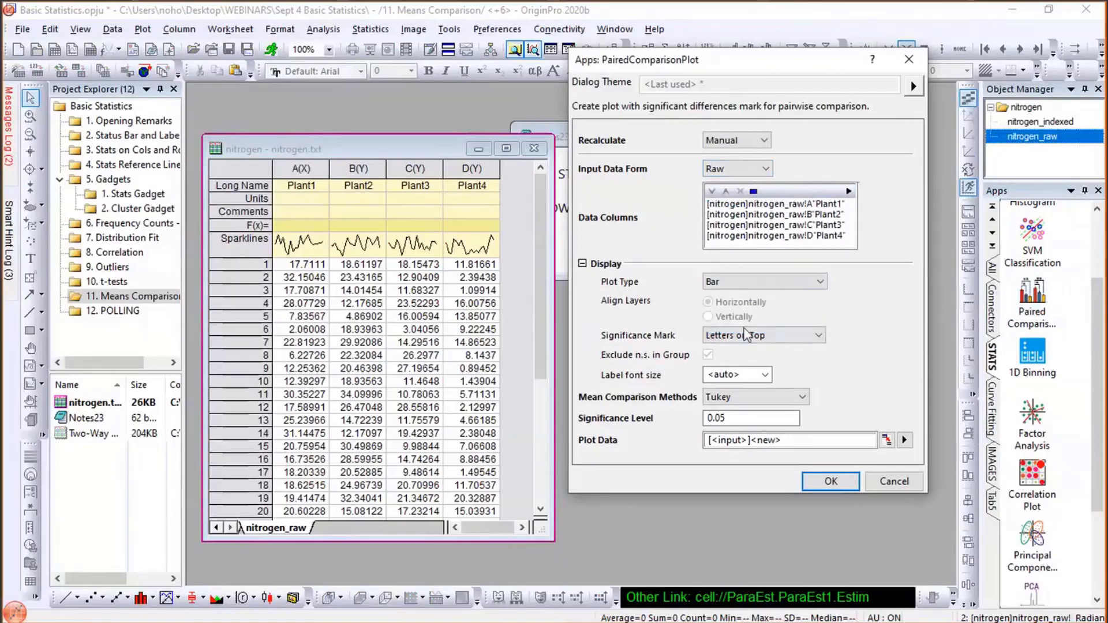
pyautogui.click(773, 340)
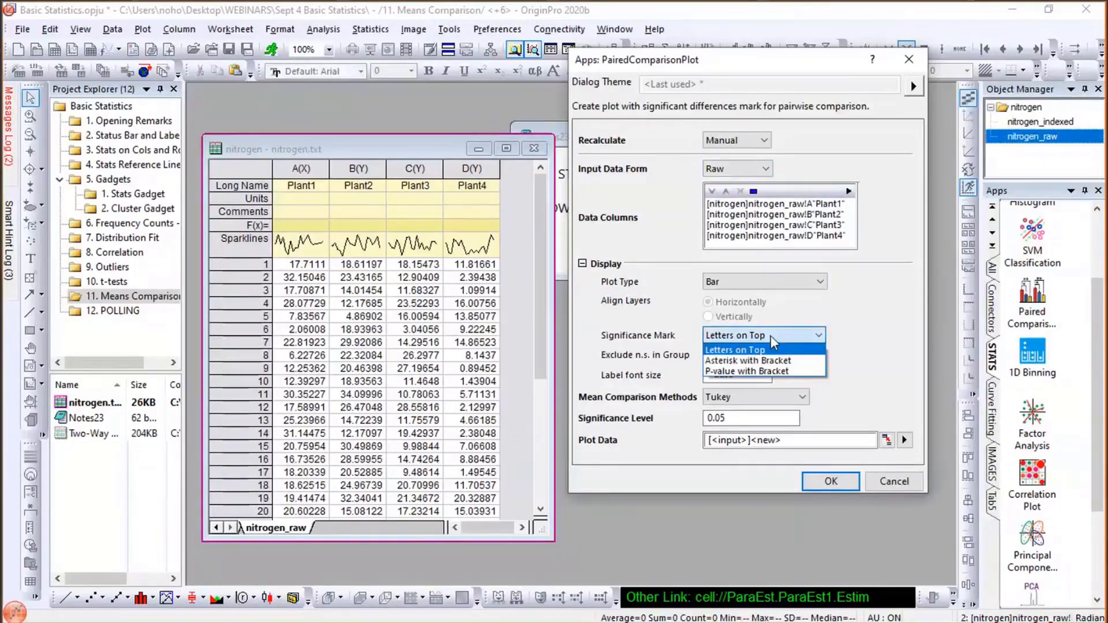
pyautogui.click(773, 360)
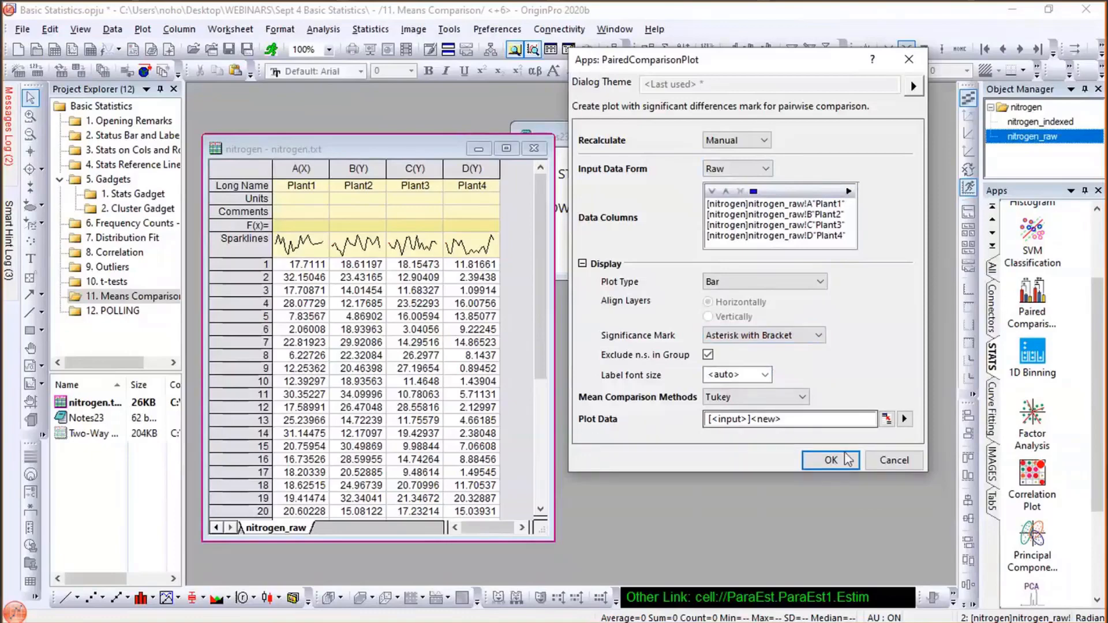
pyautogui.click(845, 460)
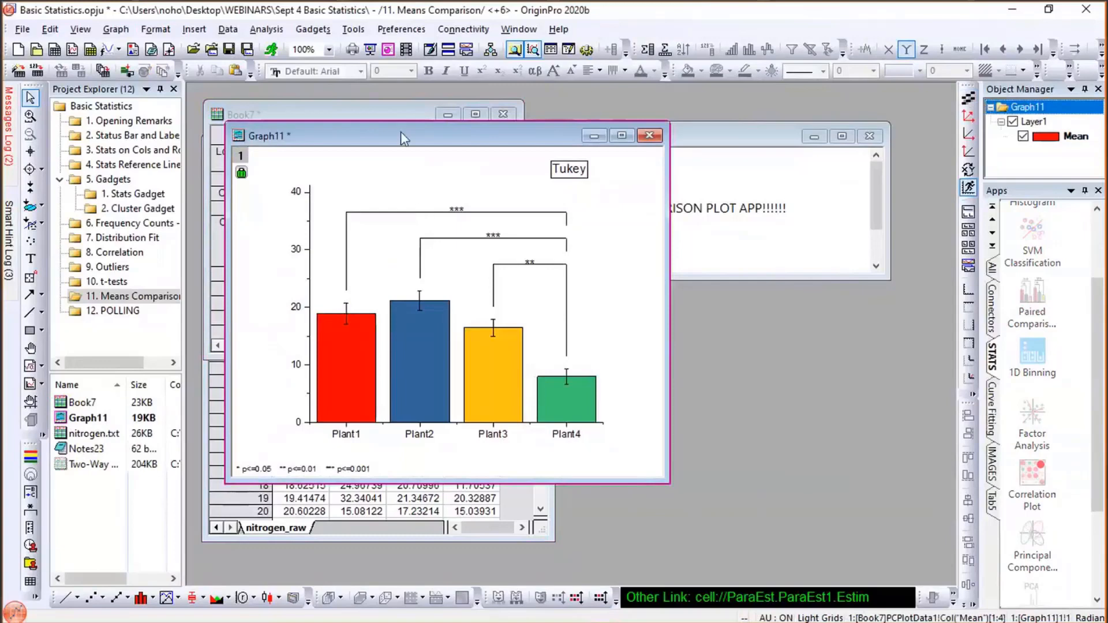
# - Move the new graph window up and enlarge it, and inspect the data point information of the Plant2 and Plant4 bars
pyautogui.moveTo(404, 139); pyautogui.dragTo(411, 121)
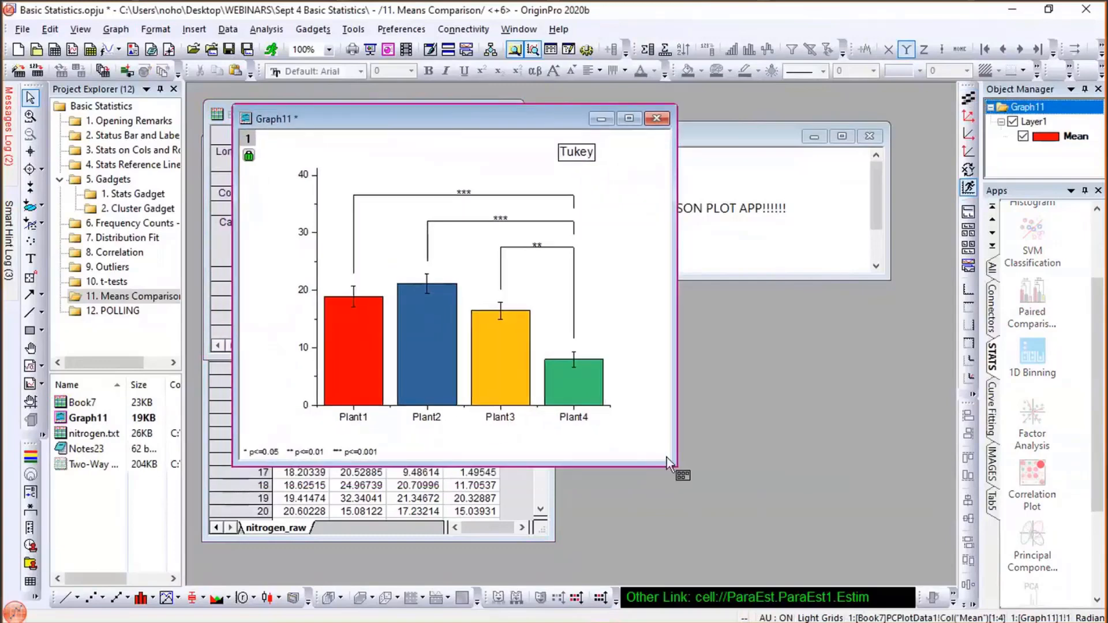
pyautogui.moveTo(674, 464); pyautogui.dragTo(757, 534)
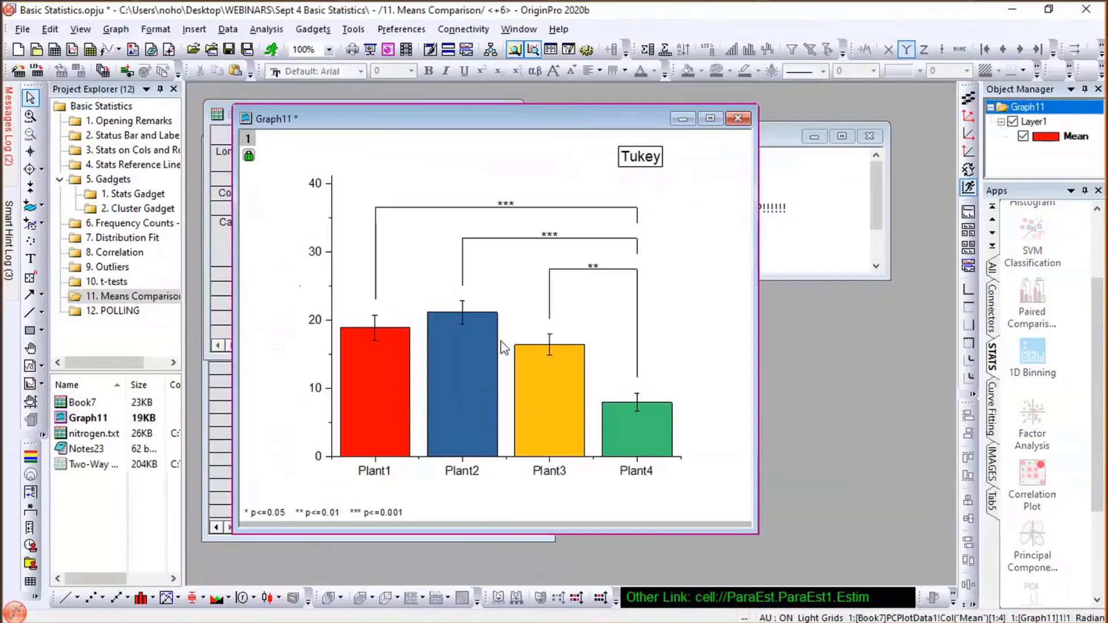
pyautogui.moveTo(453, 391)
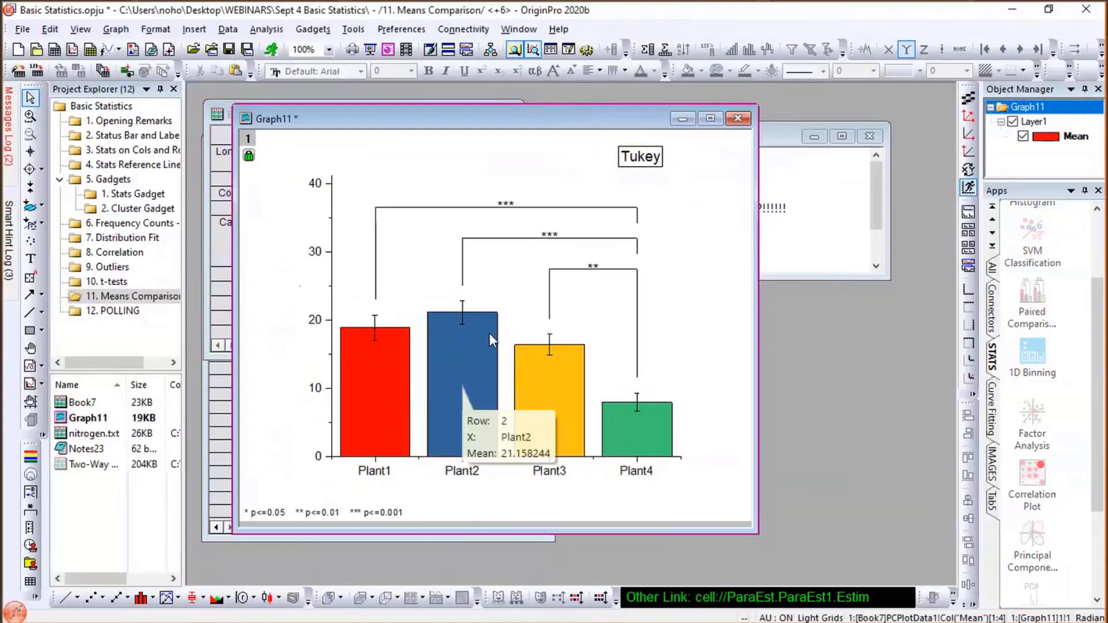
pyautogui.moveTo(639, 429)
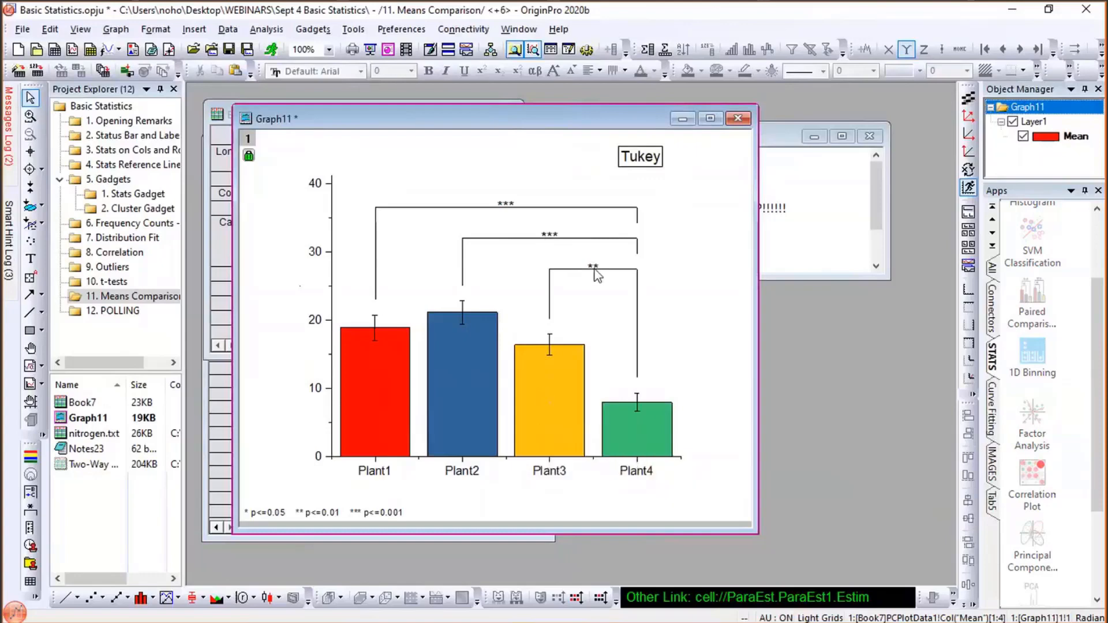
# - Change the comparison graph's significance mark to P-value with Bracket, recalculate the plot and enlarge its window again
pyautogui.click(249, 156)
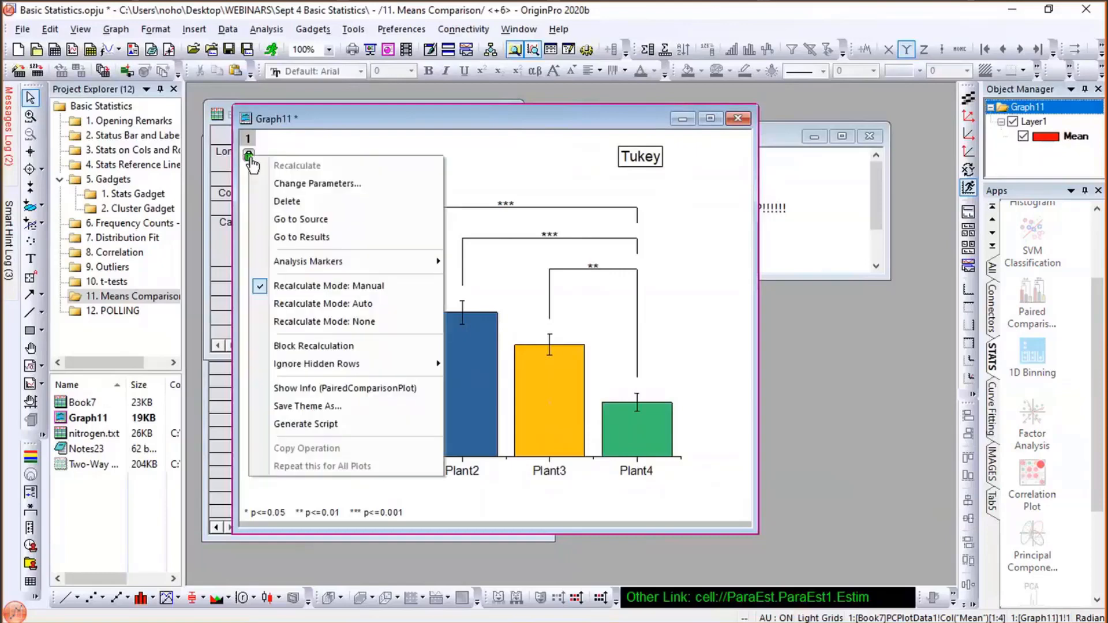
pyautogui.click(300, 183)
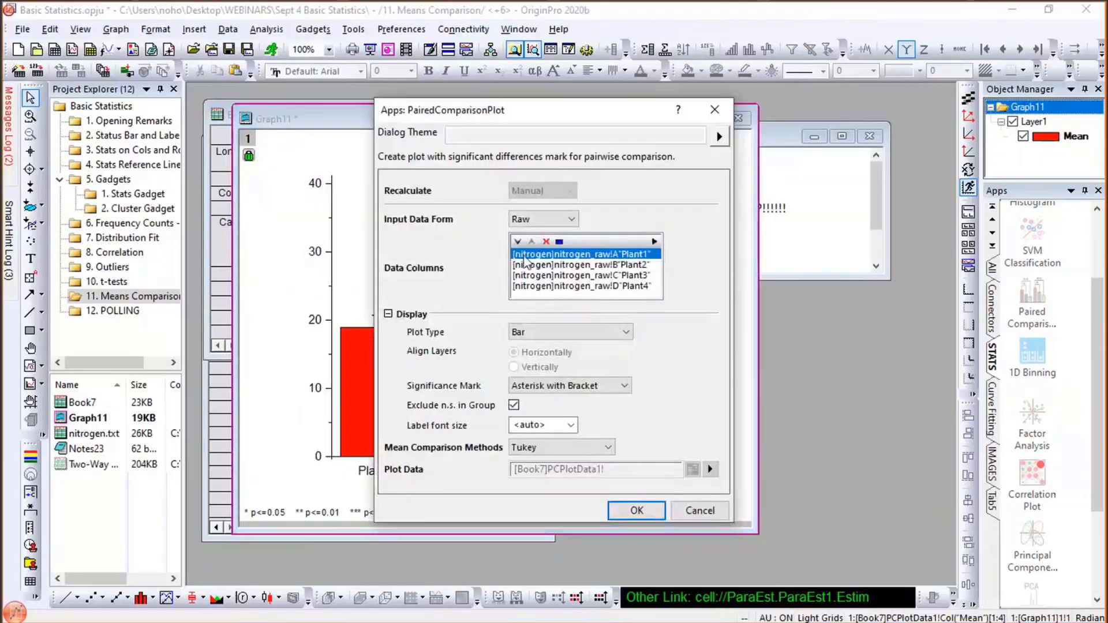
pyautogui.click(576, 387)
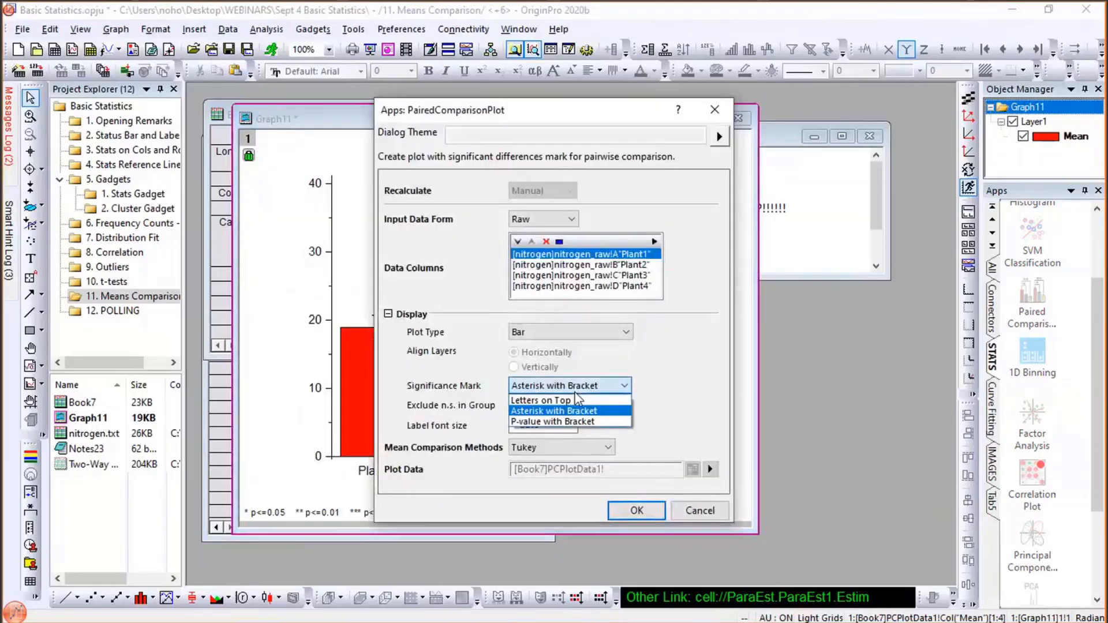
pyautogui.click(574, 420)
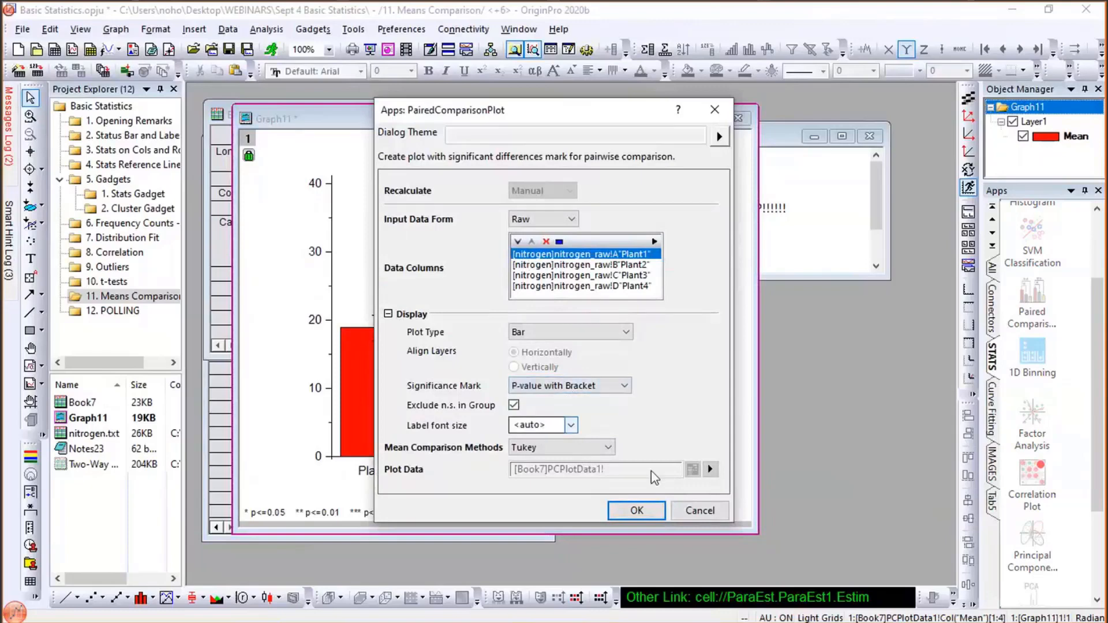
pyautogui.click(636, 510)
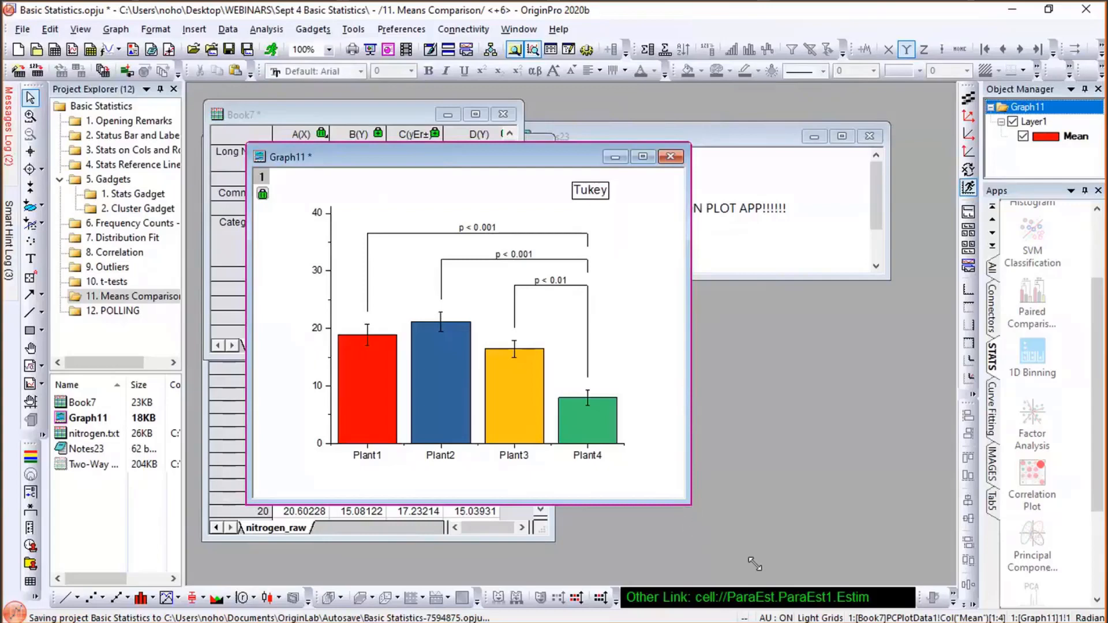
pyautogui.moveTo(754, 564); pyautogui.dragTo(755, 564)
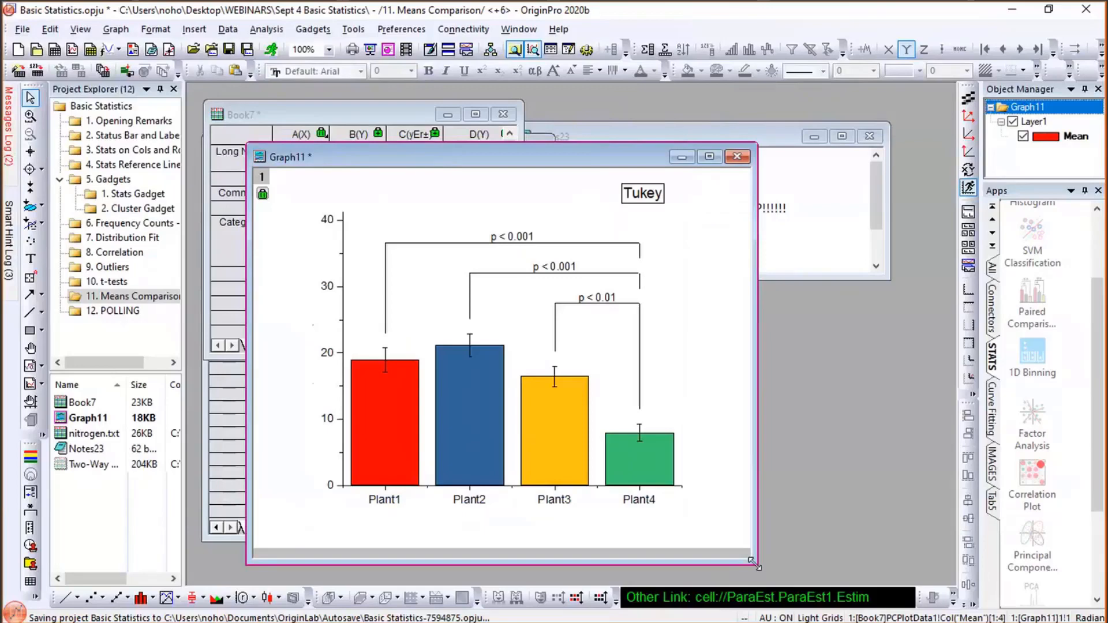
pyautogui.click(948, 473)
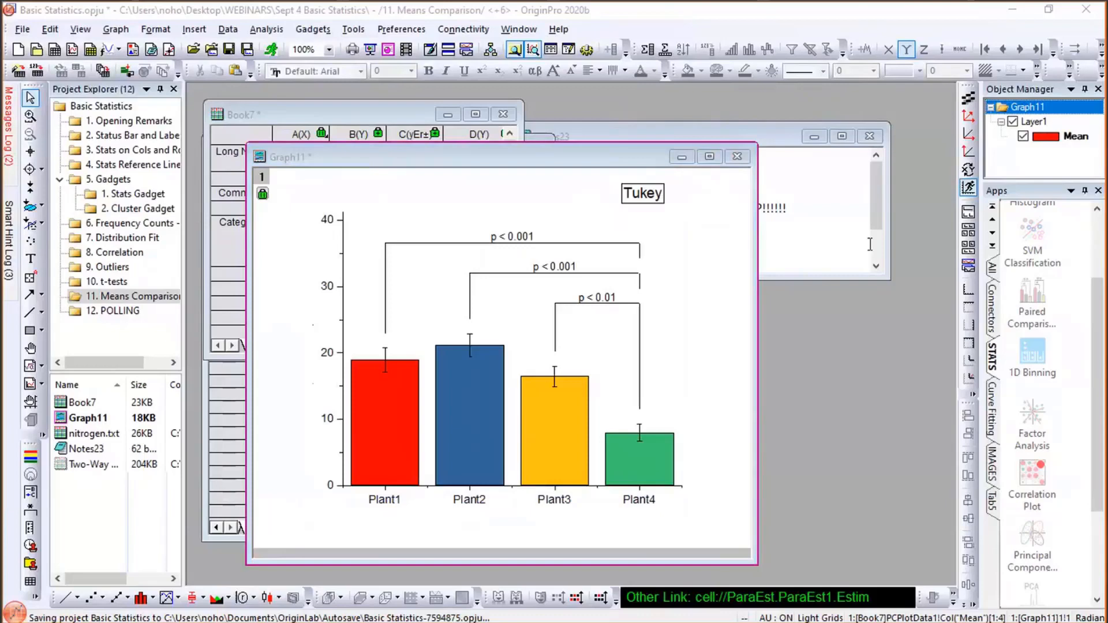
# - Open the 12. POLLING folder to show its closing note
pyautogui.click(125, 311)
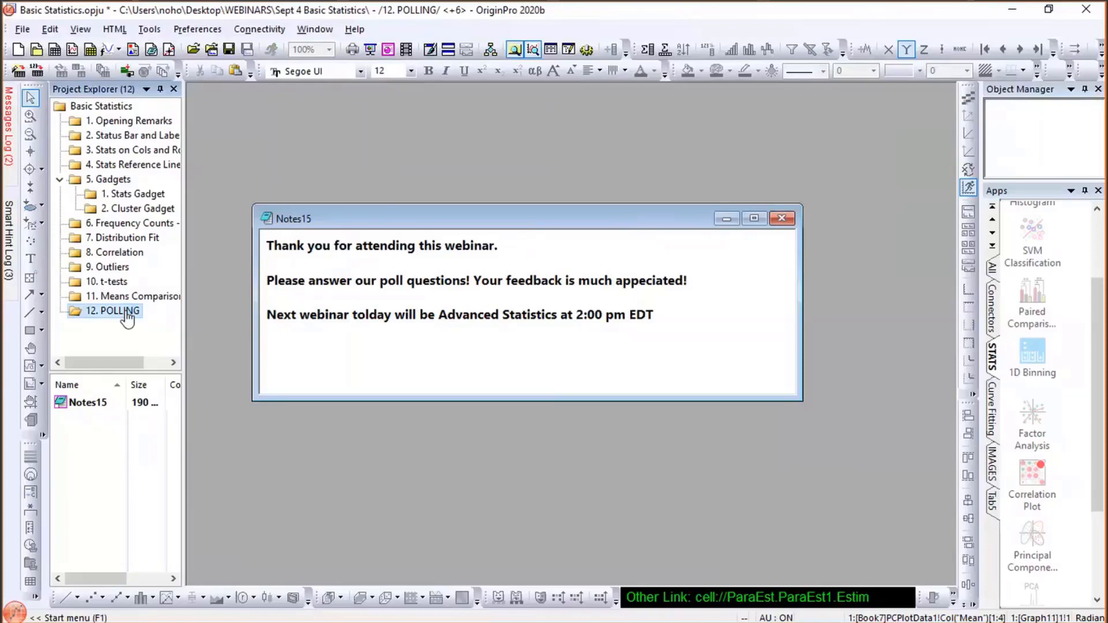
pyautogui.click(638, 79)
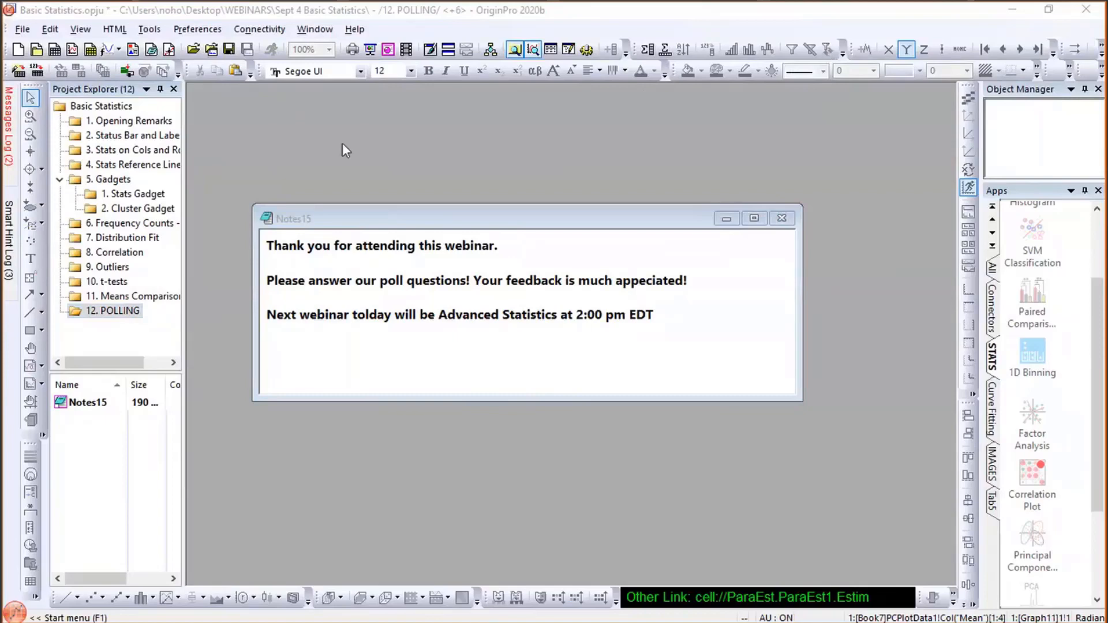
# - Open the 1. Opening Remarks folder and highlight the closing NOTE paragraph about the Advanced Statistics Webinar
pyautogui.click(108, 123)
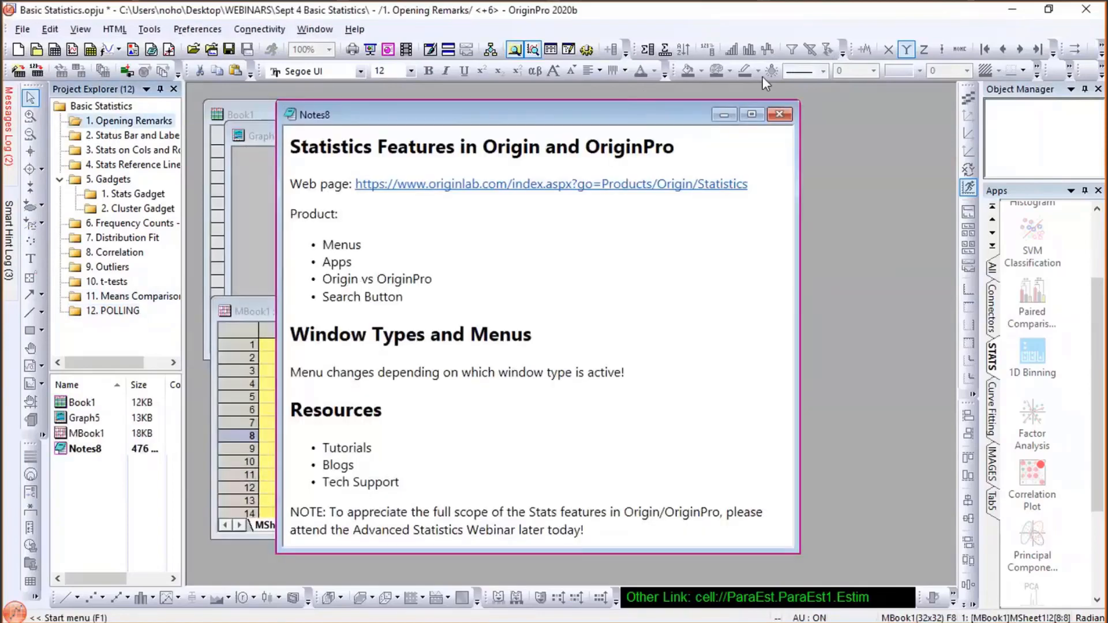
pyautogui.click(586, 531)
pyautogui.moveTo(584, 531); pyautogui.dragTo(287, 511)
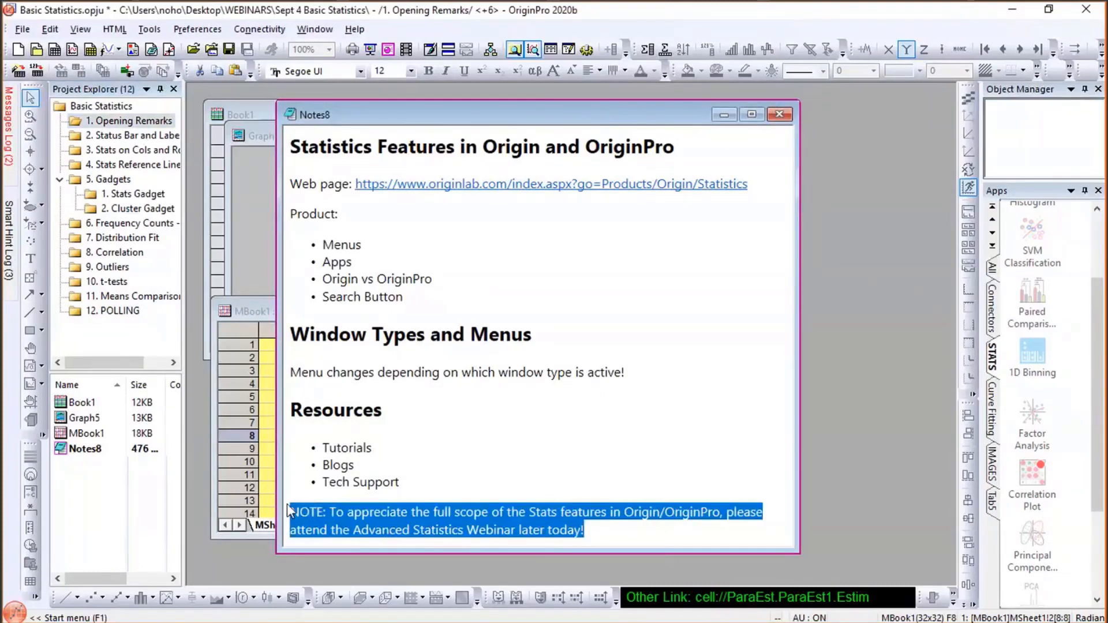